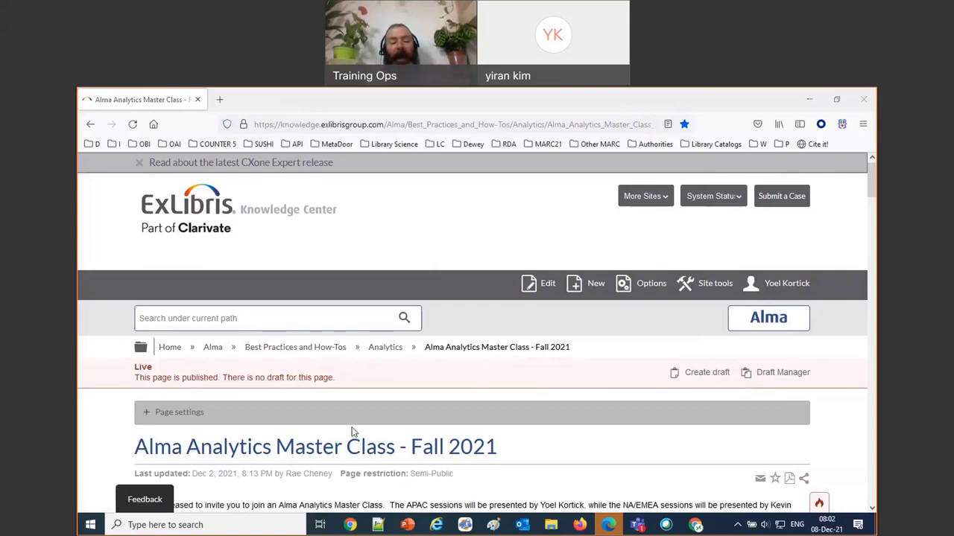
Scroll the session list, highlighting titles such as session 04 and Filters and Functions in Analytics.
scroll(353, 432, down, 3)
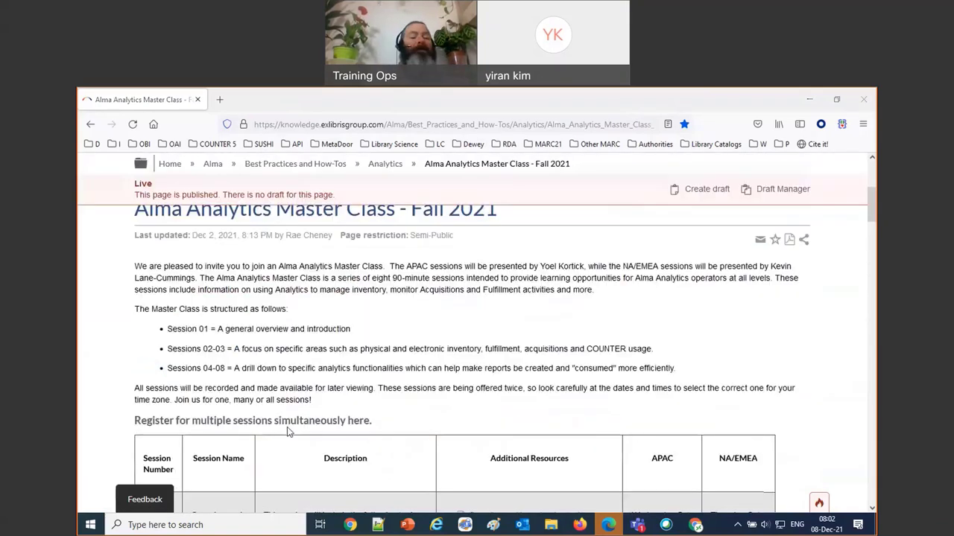
scroll(289, 433, down, 2)
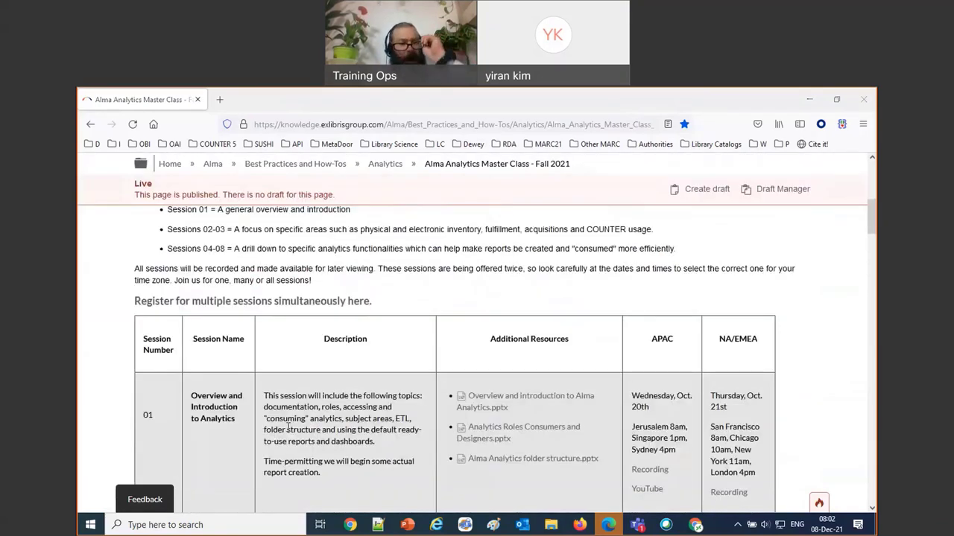
scroll(288, 426, down, 2)
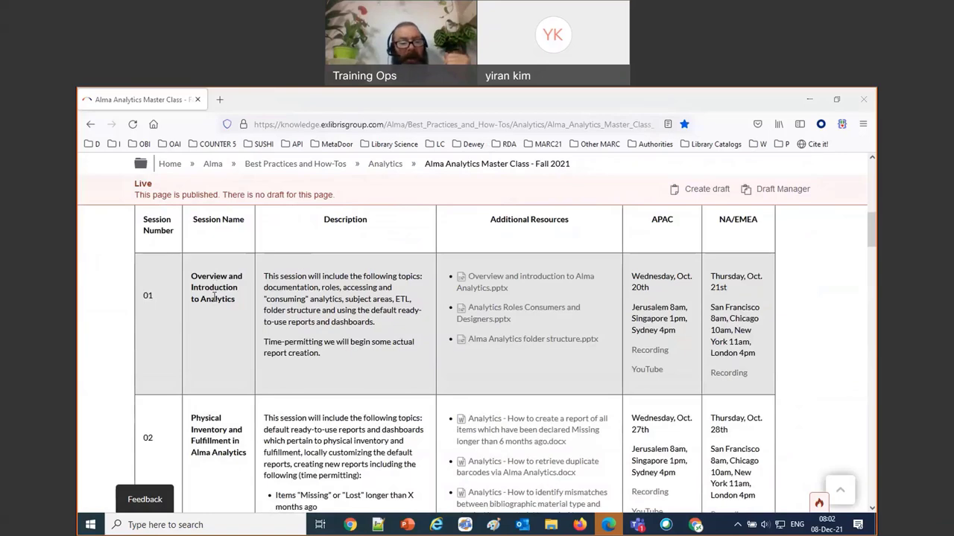
scroll(215, 297, down, 10)
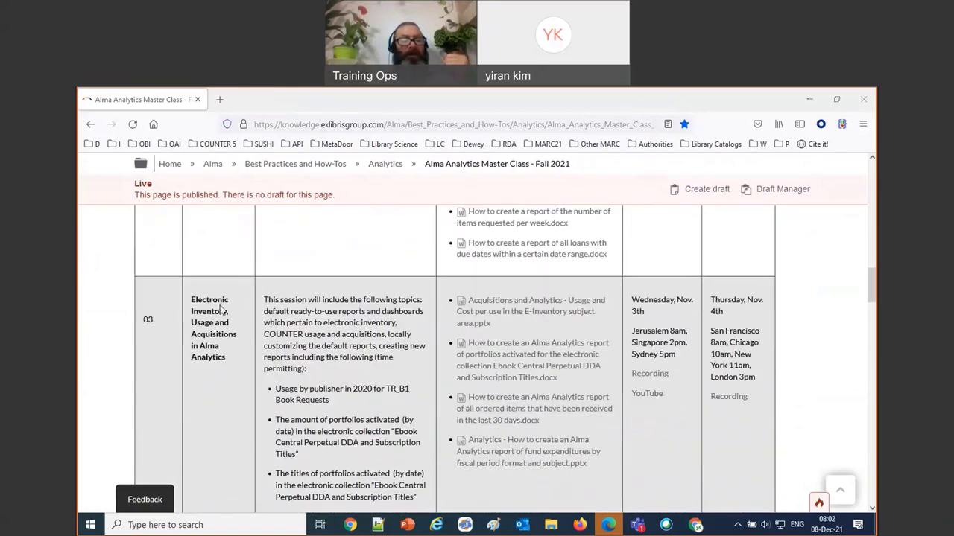
scroll(221, 309, up, 6)
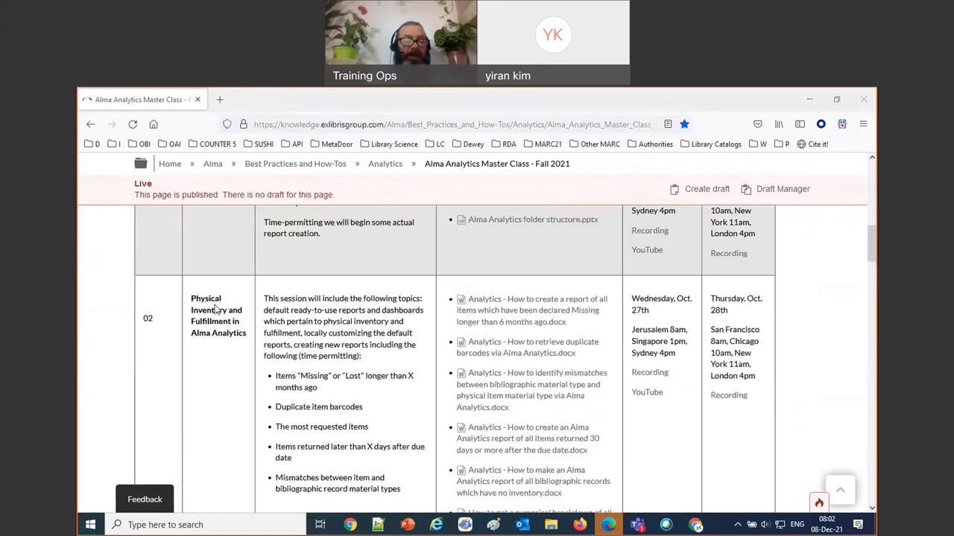
drag(192, 301, 237, 322)
scroll(238, 338, down, 4)
scroll(239, 338, down, 3)
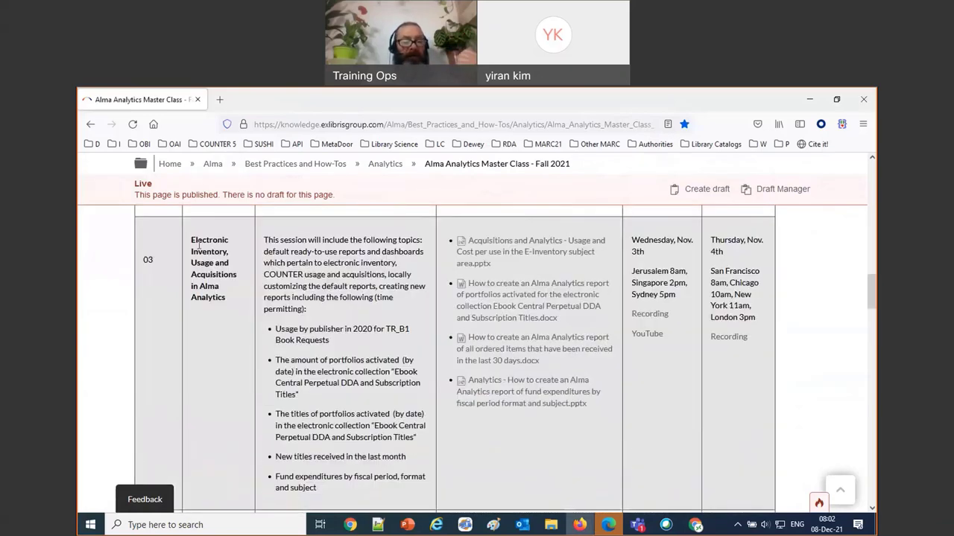
scroll(227, 286, down, 3)
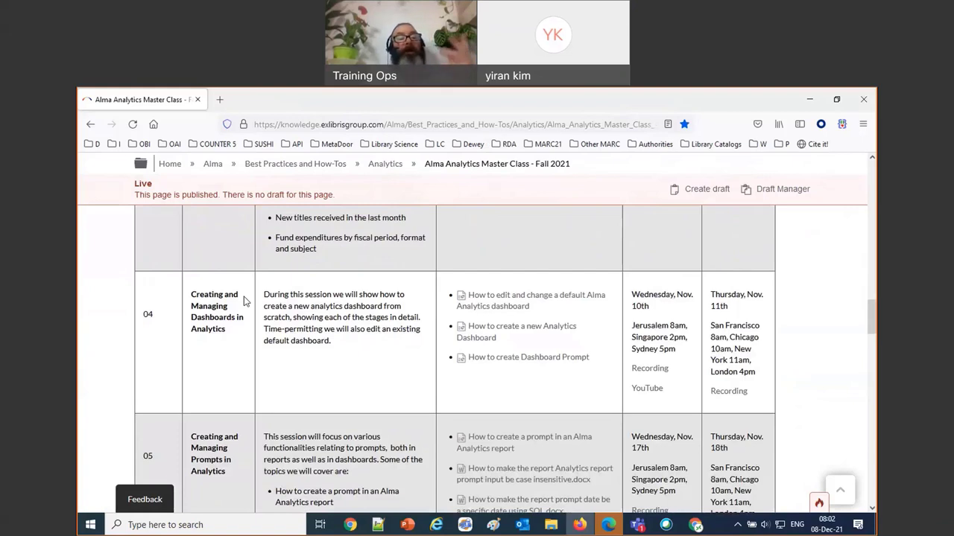
drag(191, 296, 232, 344)
scroll(232, 341, down, 5)
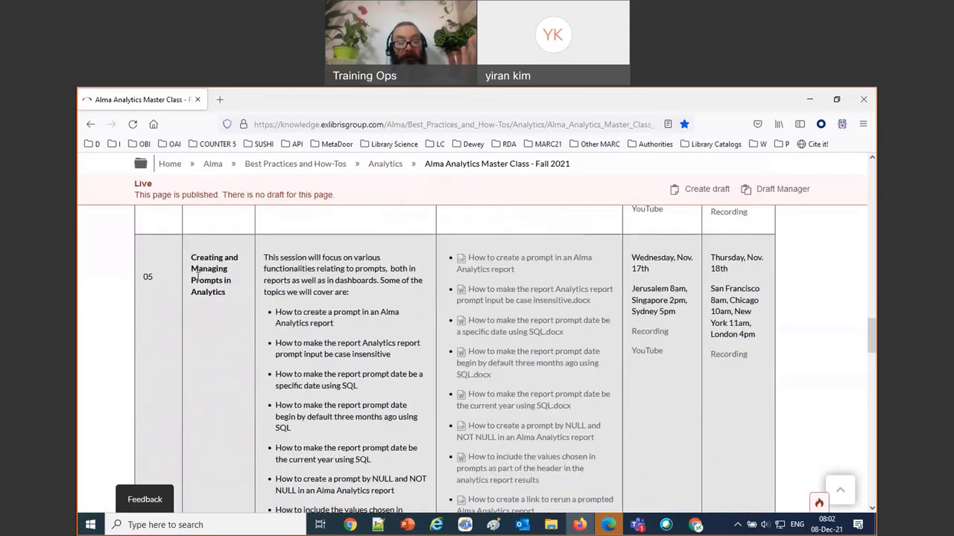
drag(191, 257, 234, 303)
scroll(234, 303, down, 4)
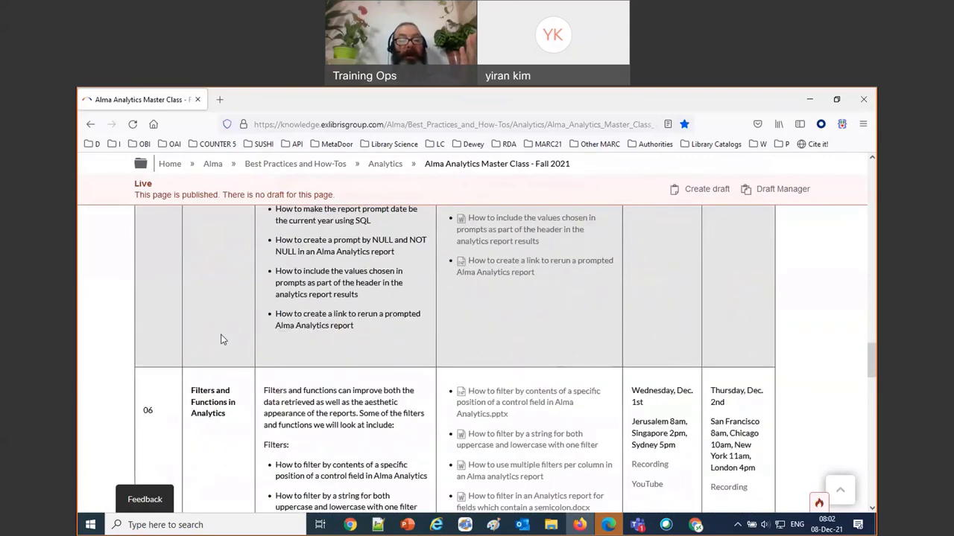
drag(191, 389, 234, 420)
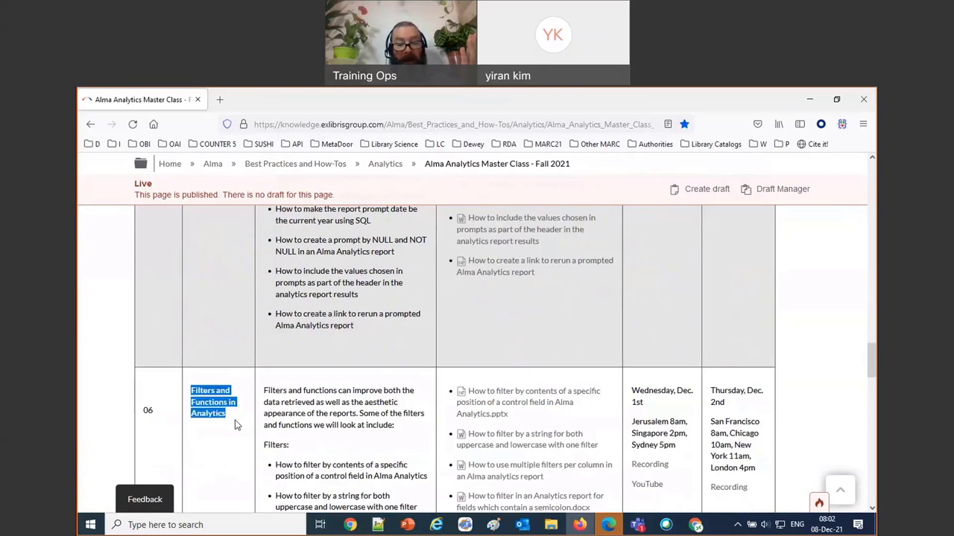
scroll(236, 424, down, 6)
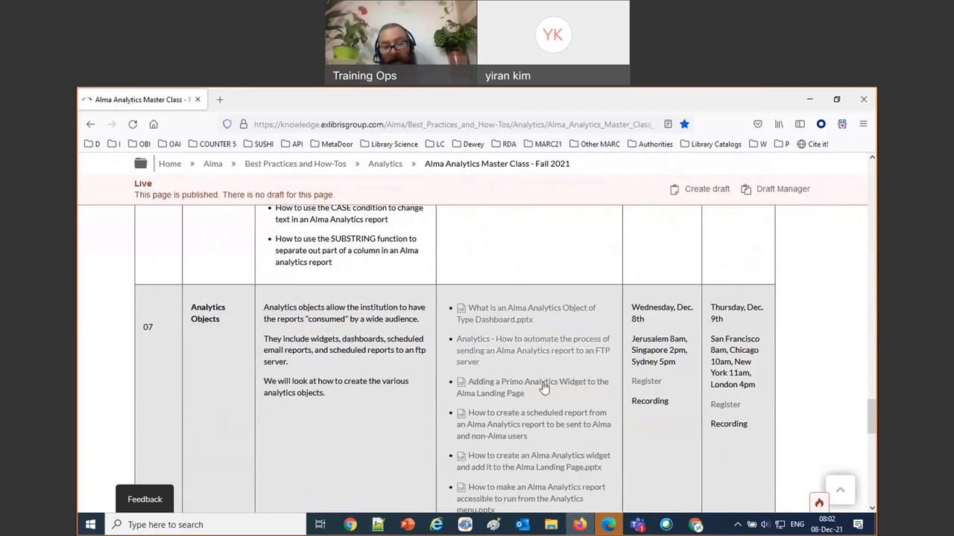
scroll(554, 459, down, 3)
scroll(522, 365, up, 3)
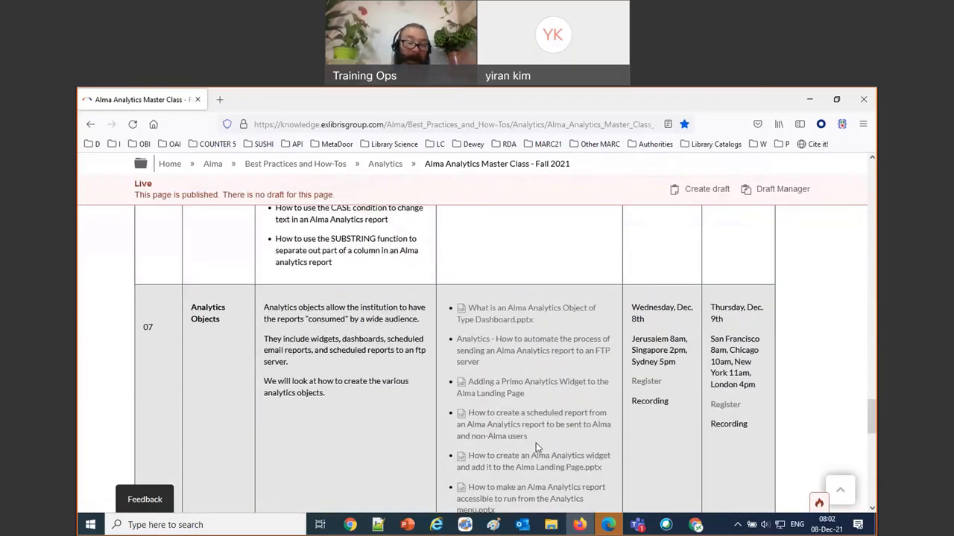
scroll(536, 444, up, 3)
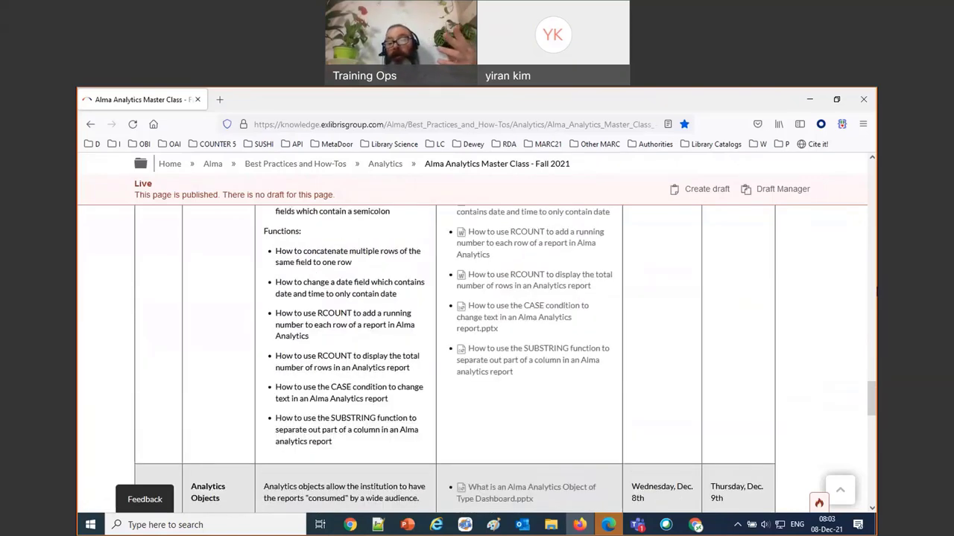
scroll(775, 319, up, 3)
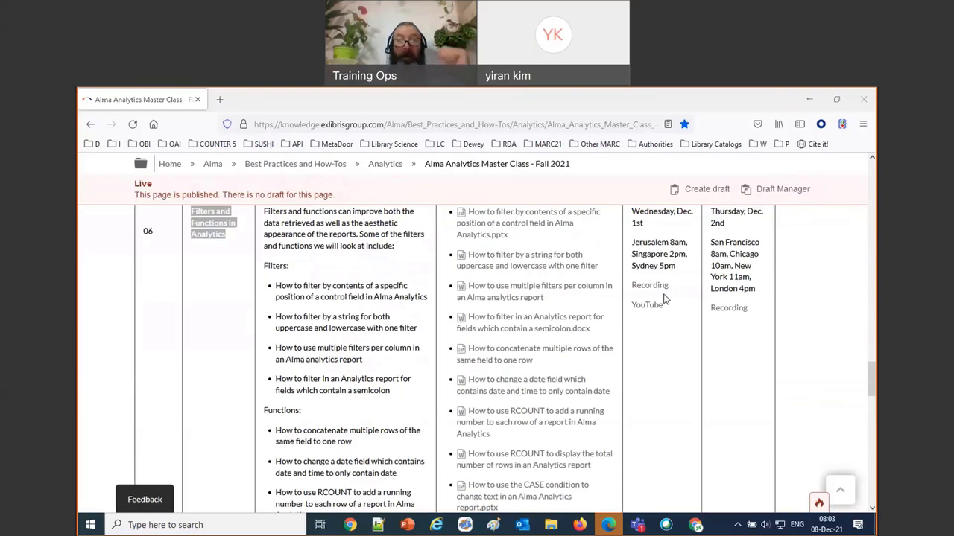
Open the ExLibrisLtd YouTube channel from the W > Documentation bookmarks in a new tab.
click(220, 99)
click(758, 144)
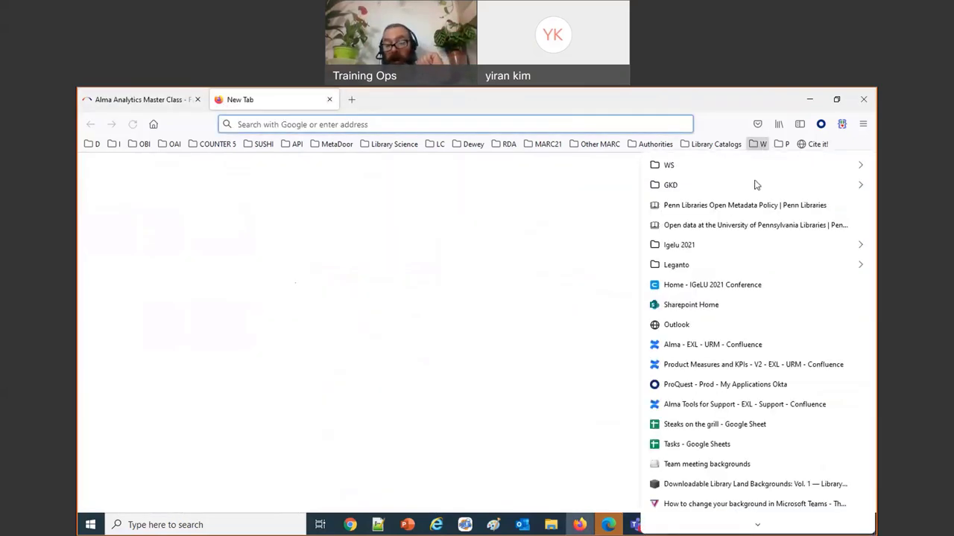
scroll(750, 408, down, 3)
mouse_move(696, 407)
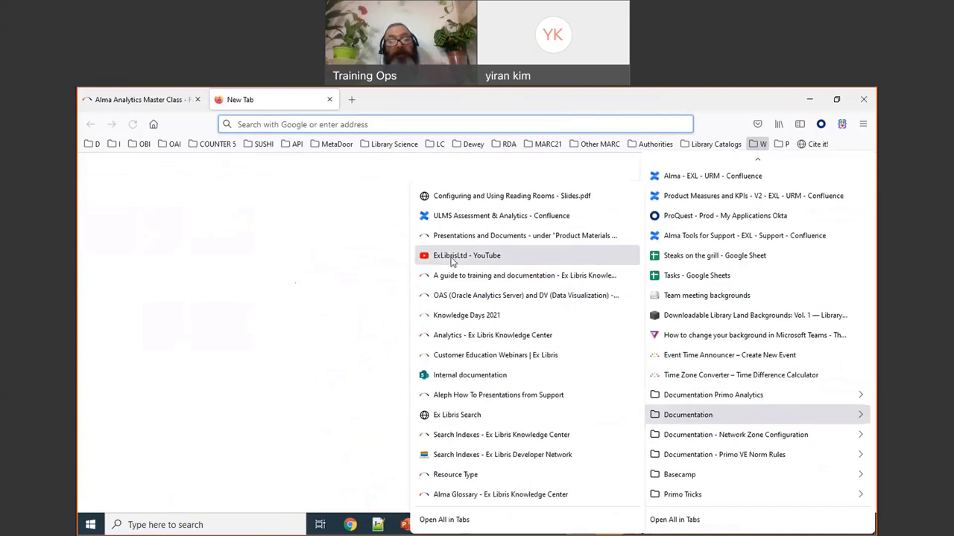
click(453, 260)
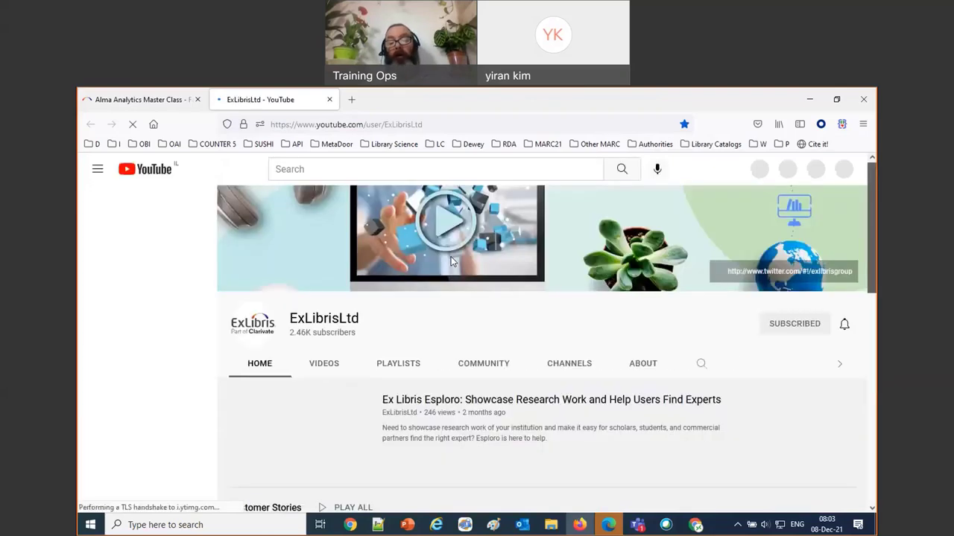
Search the channel for 'analytics master class' and scan the results.
click(701, 365)
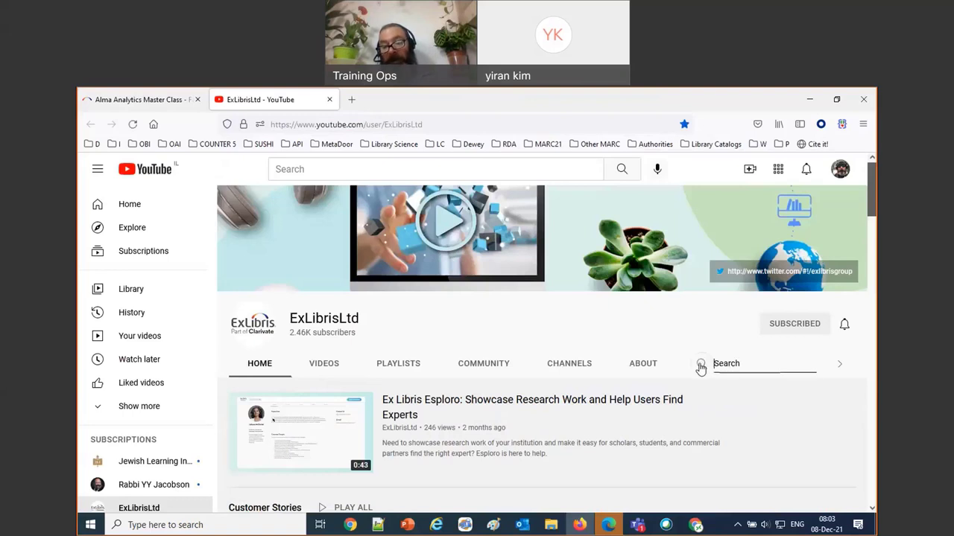
text(anal)
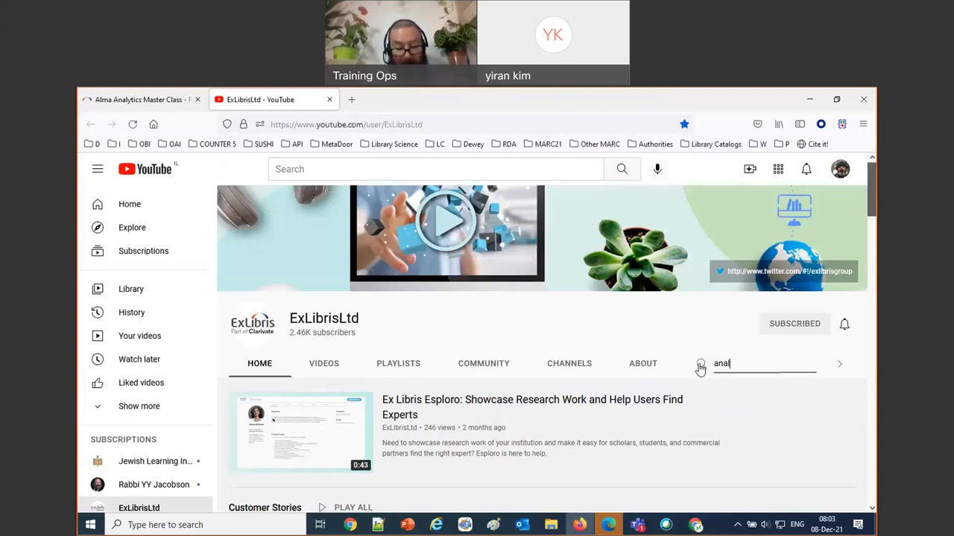
text(ytics master class)
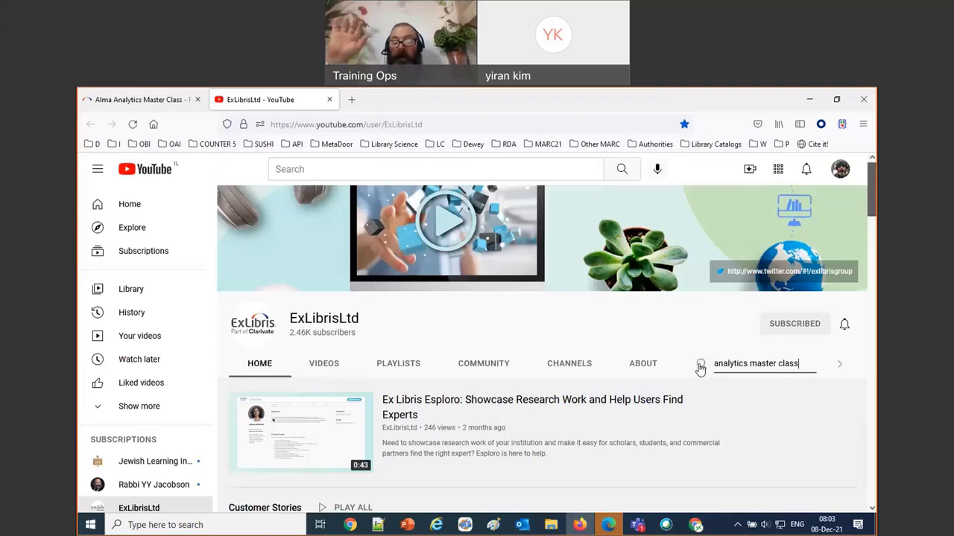
key(Return)
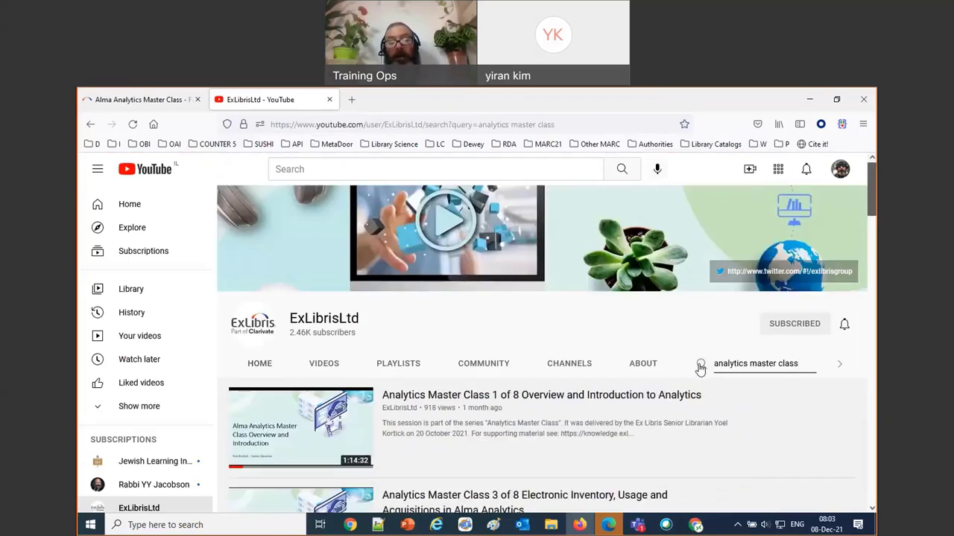
scroll(702, 376, down, 1)
scroll(702, 380, down, 2)
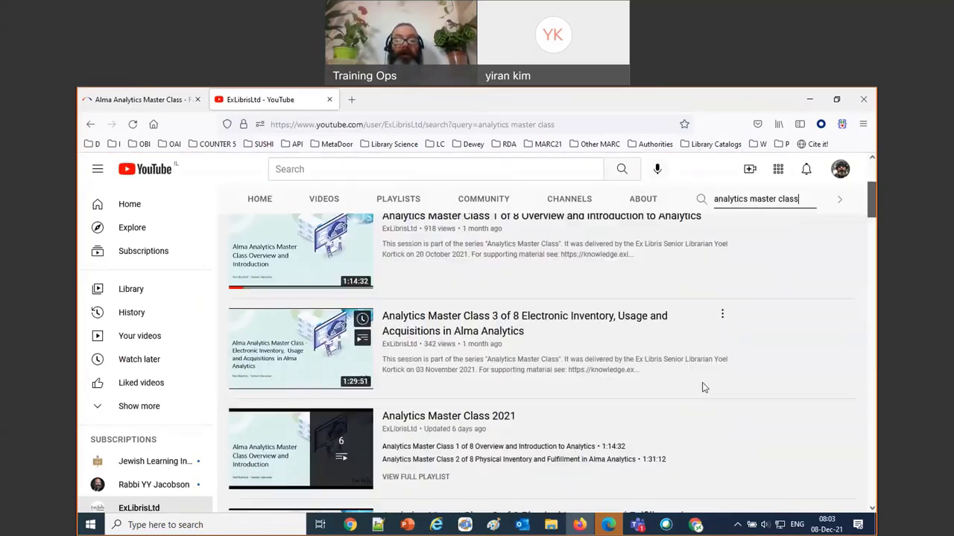
Bookmark the full Analytics Master Class 2021 playlist in the Analytics Master Class Fall 2021 folder.
click(416, 478)
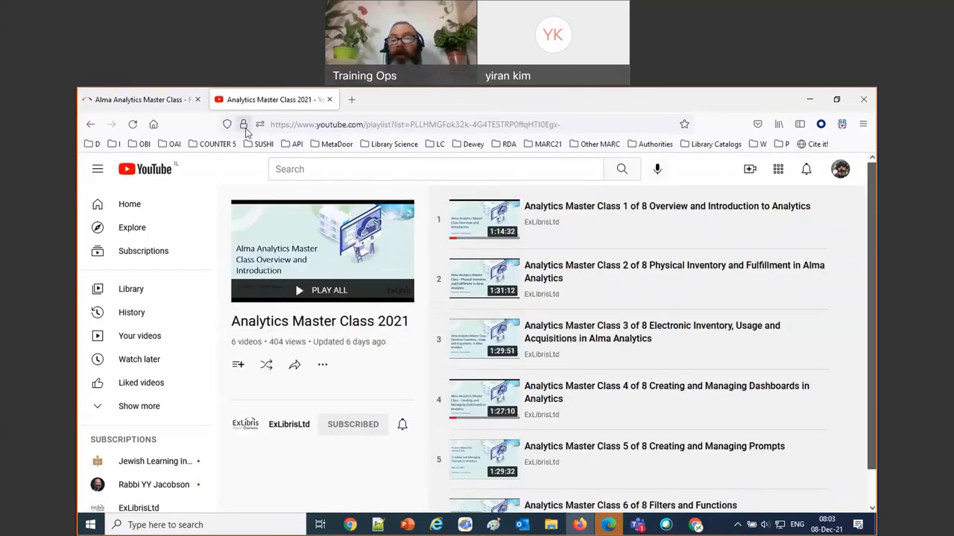
drag(246, 130, 623, 186)
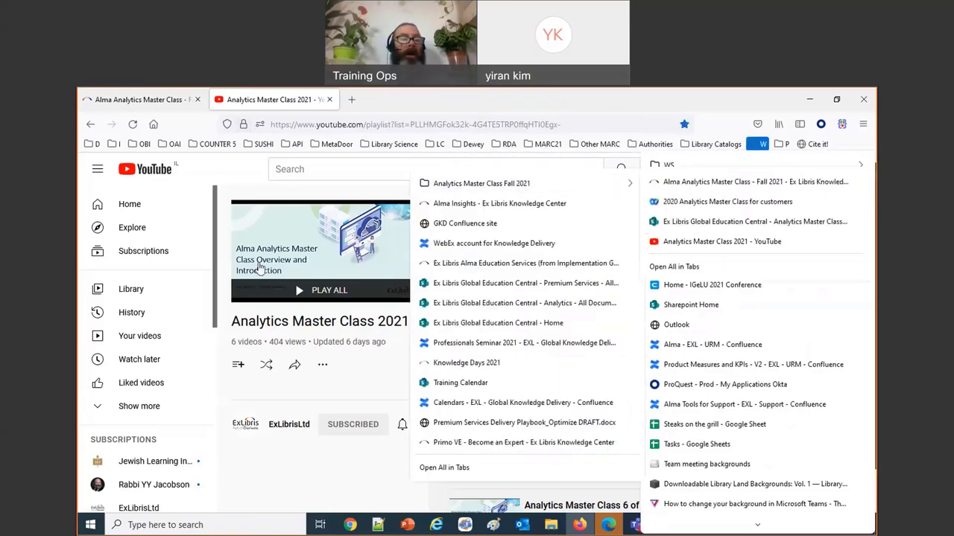
click(227, 467)
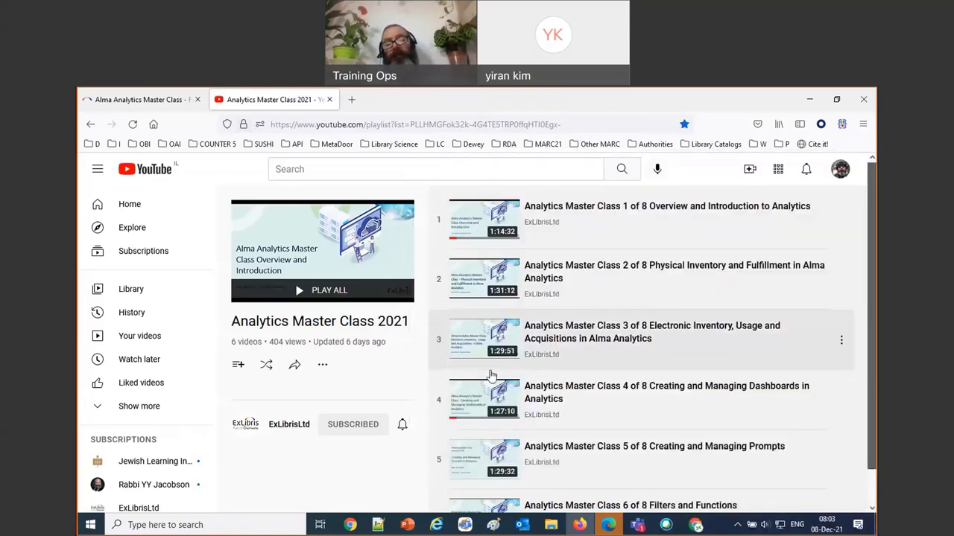
Open a blank new browser tab.
scroll(491, 380, down, 1)
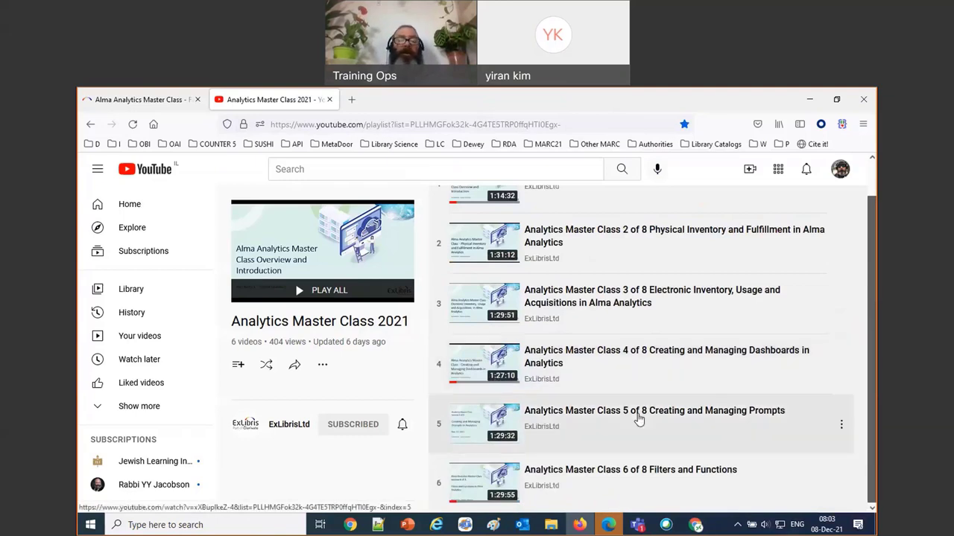
scroll(639, 420, up, 1)
scroll(639, 421, down, 1)
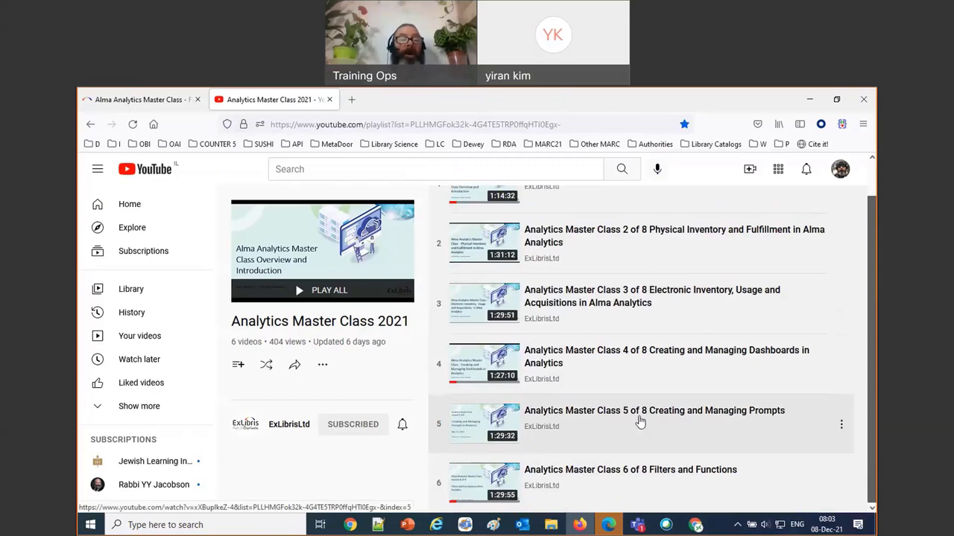
click(352, 99)
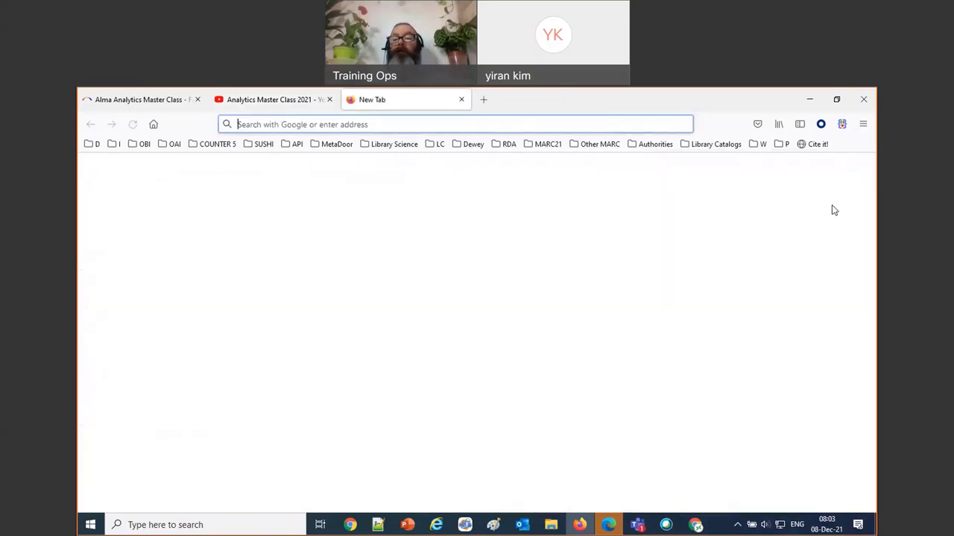
Go to the Knowledge Center's Presentations and Documents – Analytics page via the W bookmarks.
click(757, 145)
scroll(715, 447, down, 3)
mouse_move(677, 414)
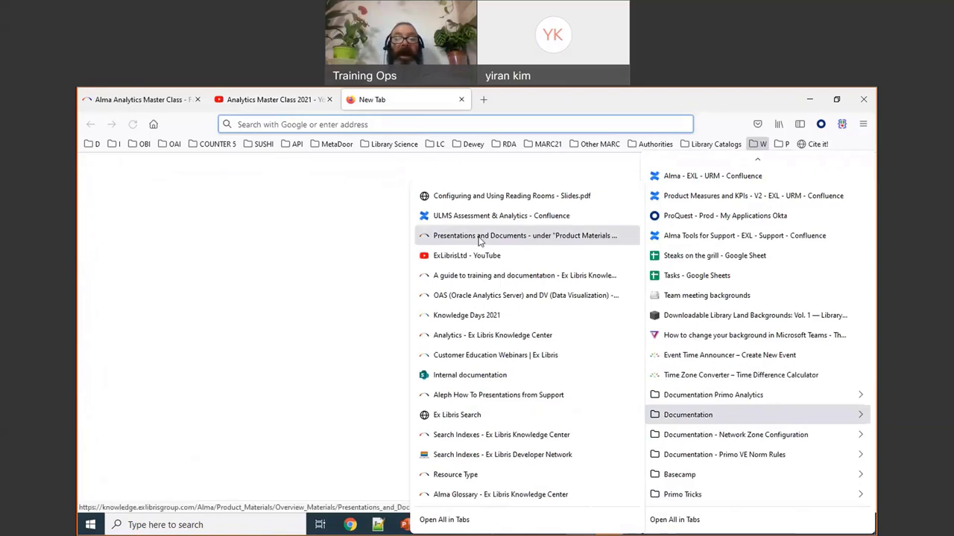
click(480, 237)
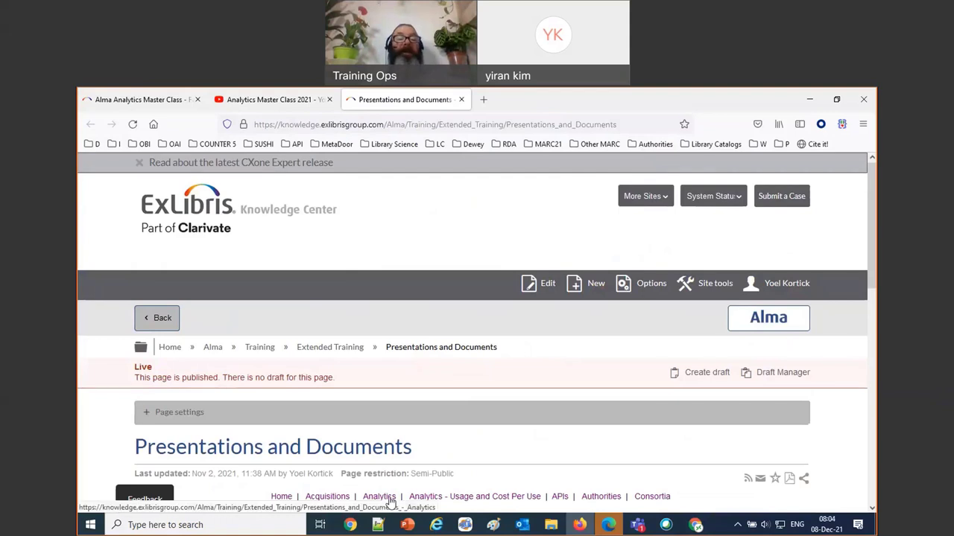
click(388, 499)
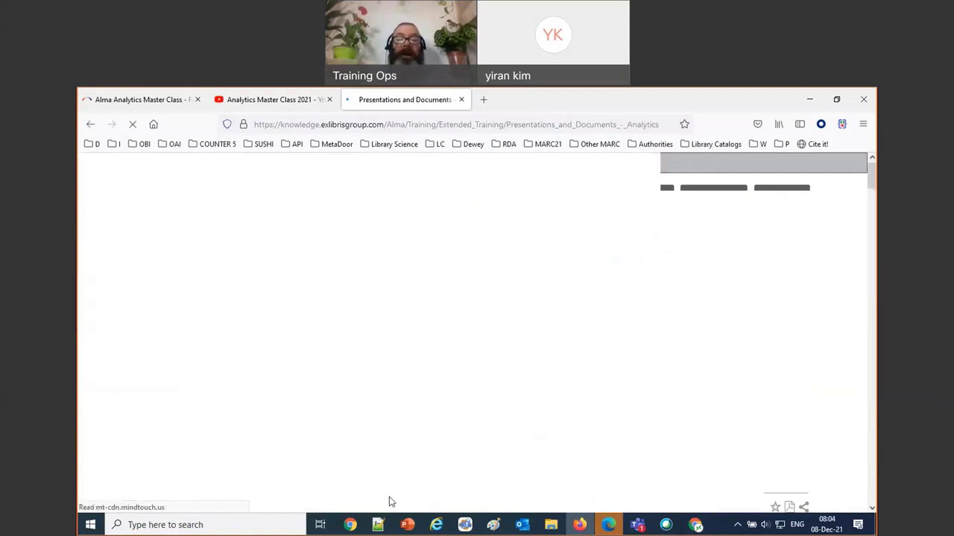
Copy the Analytics presentations page address from the address bar.
click(596, 124)
right_click(596, 124)
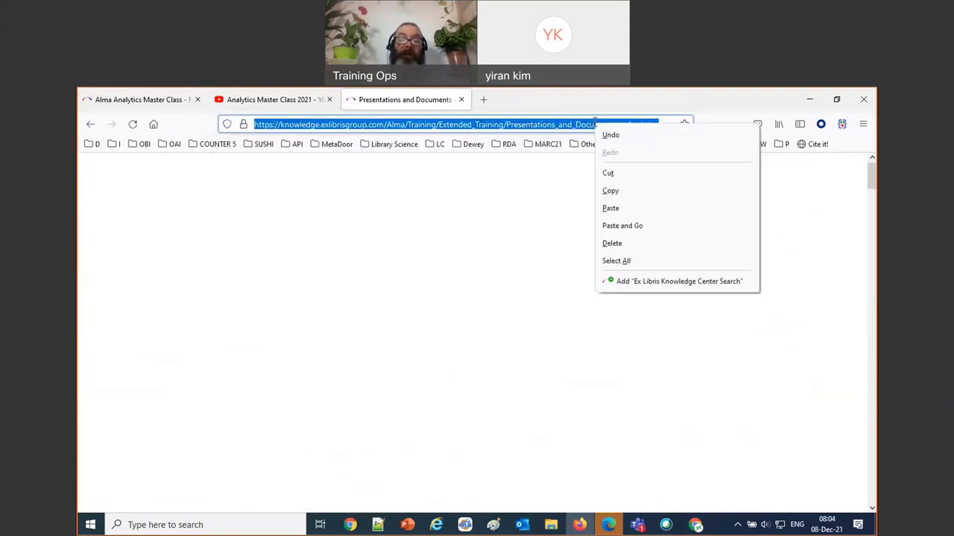
click(631, 190)
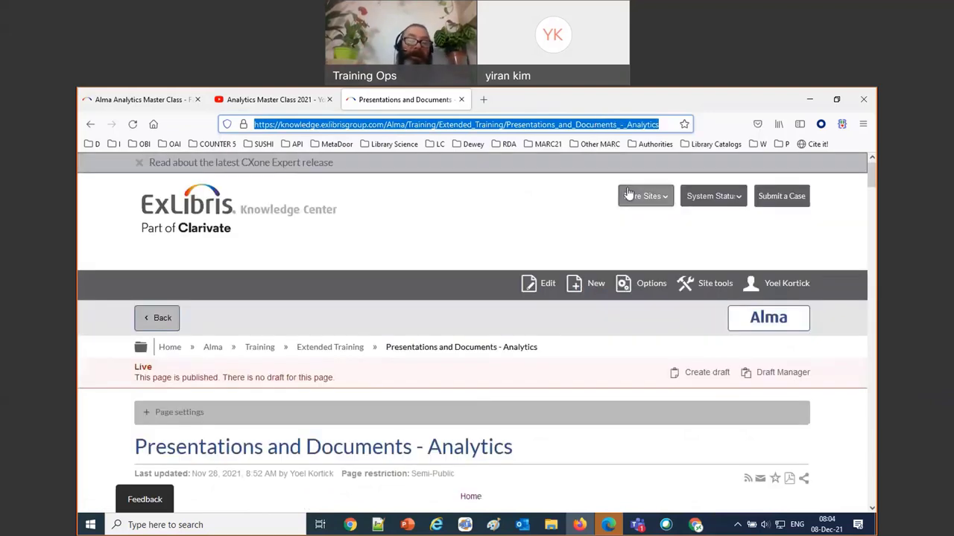
scroll(717, 336, down, 3)
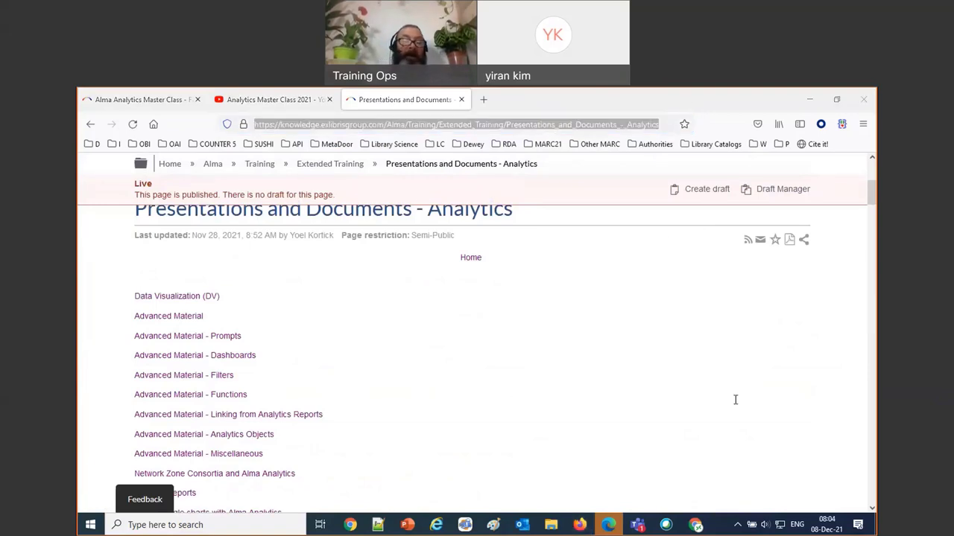
click(95, 405)
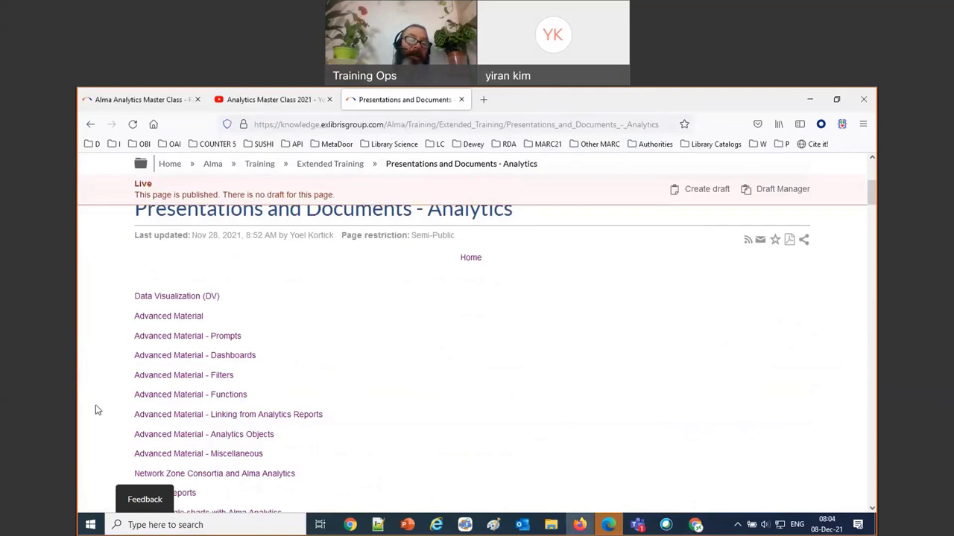
Copy the Advanced - Analytics Objects link address and jump to that section.
scroll(396, 423, down, 2)
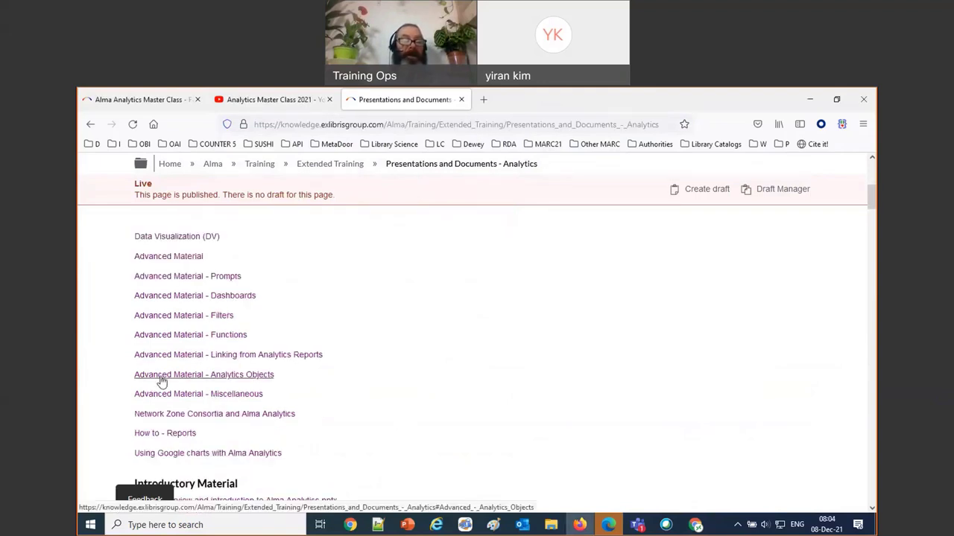
right_click(161, 381)
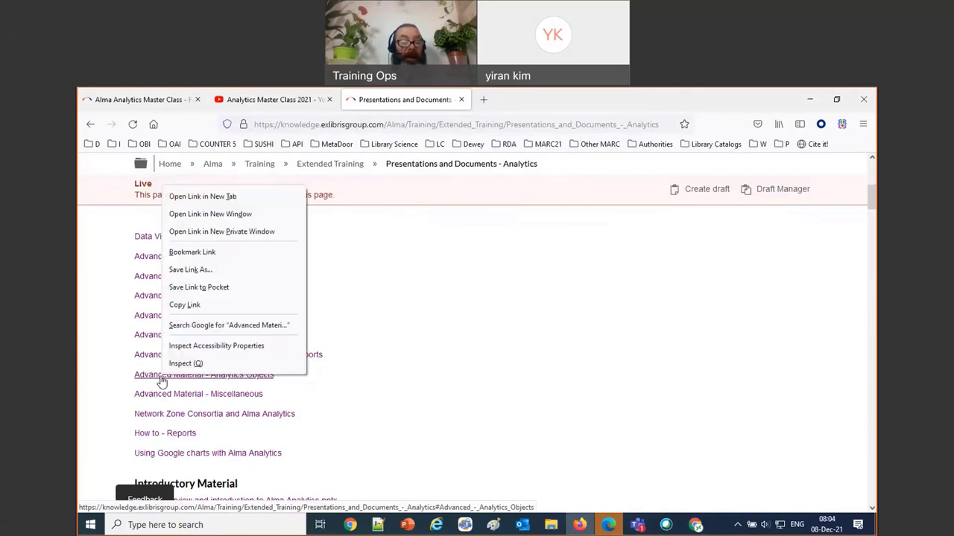
click(186, 305)
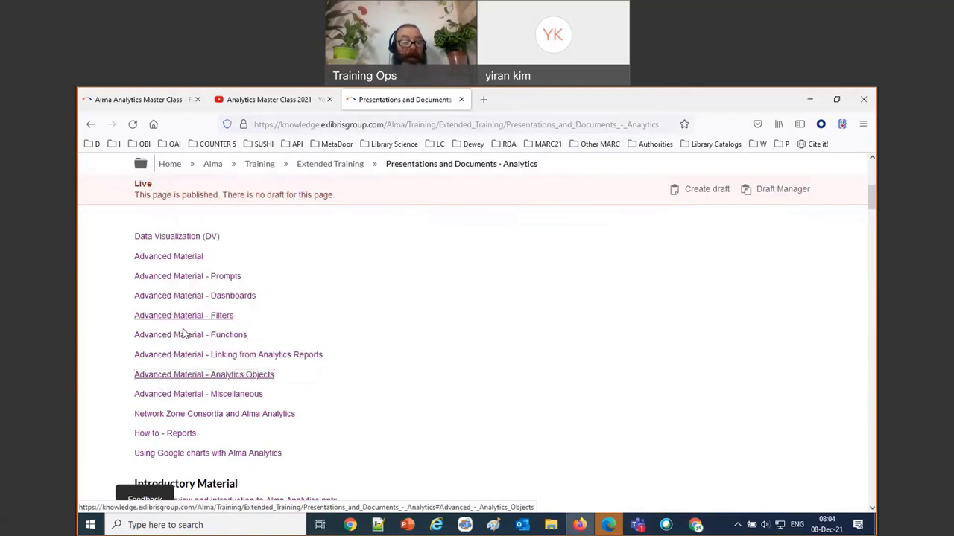
click(191, 381)
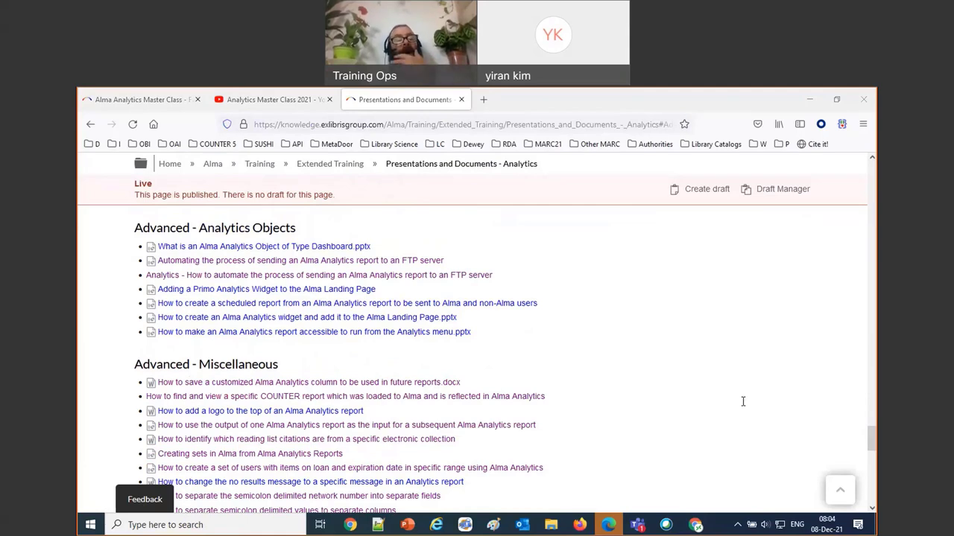
click(408, 526)
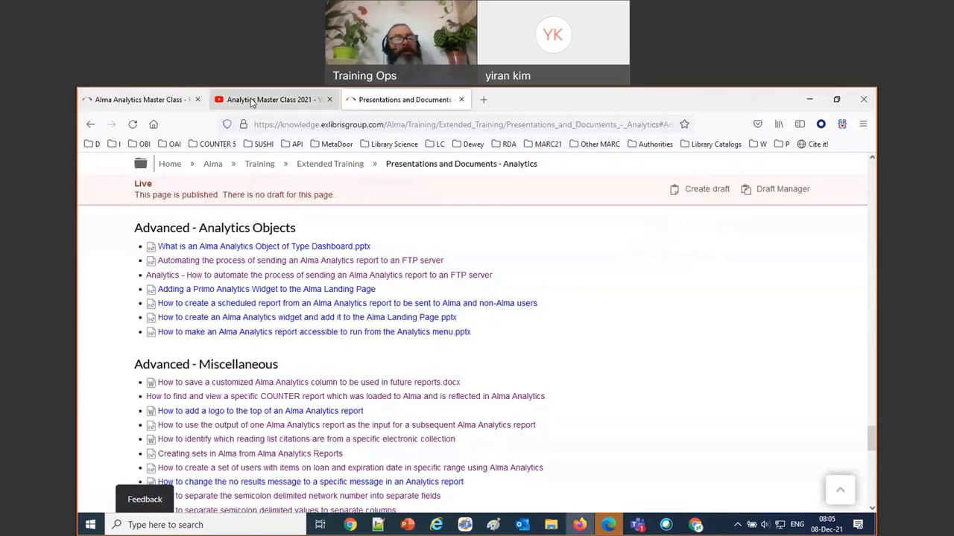
Load the Alma EU00 login page in a new tab and fill test-user credentials via the login bookmarklet.
click(482, 99)
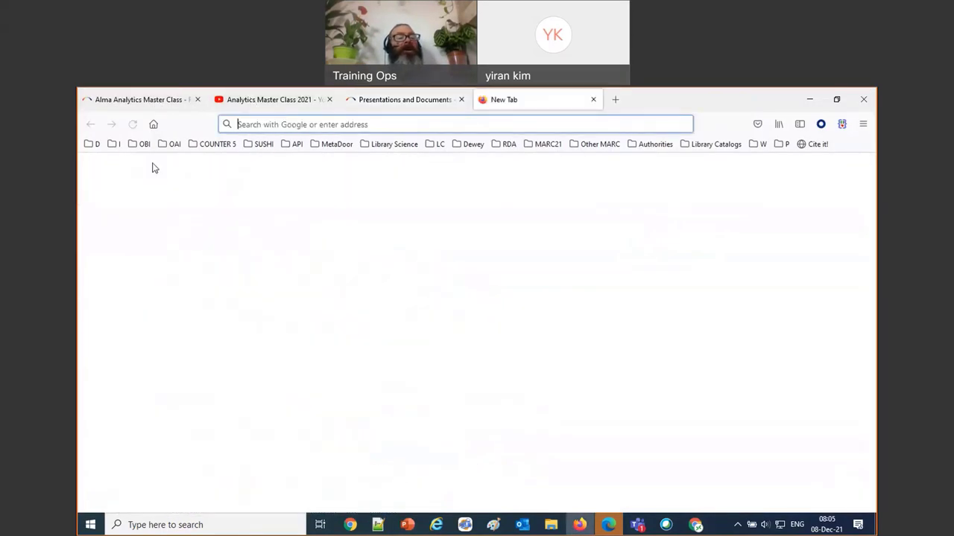
click(93, 143)
mouse_move(268, 186)
click(325, 183)
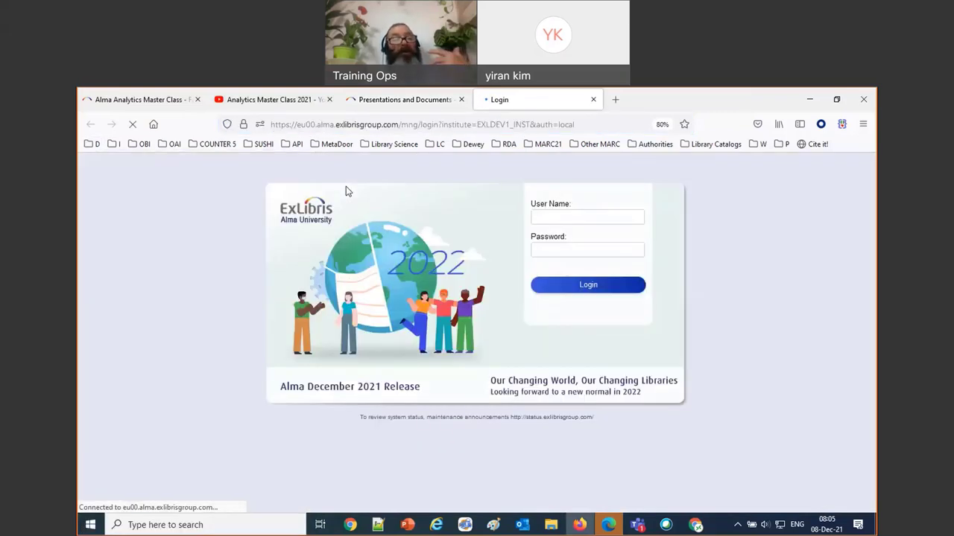
click(140, 144)
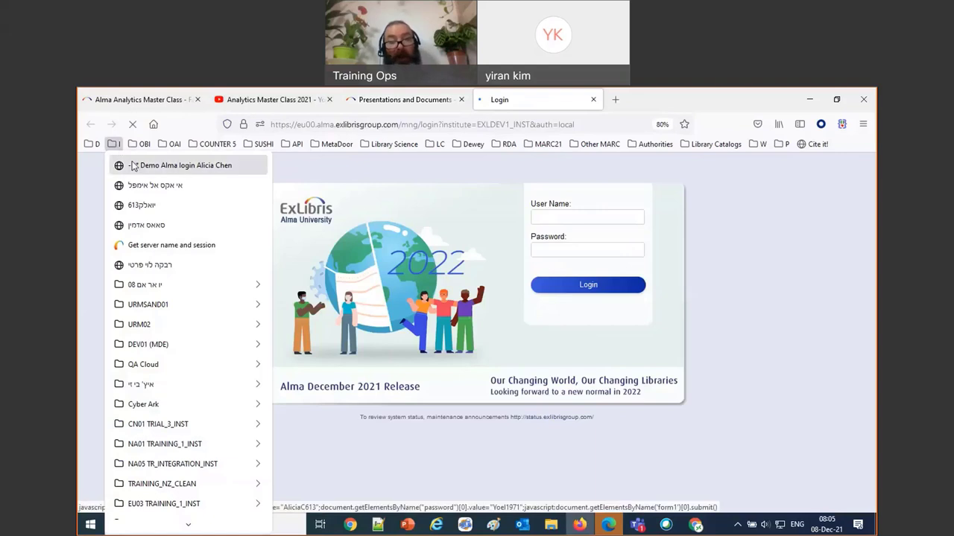
click(135, 163)
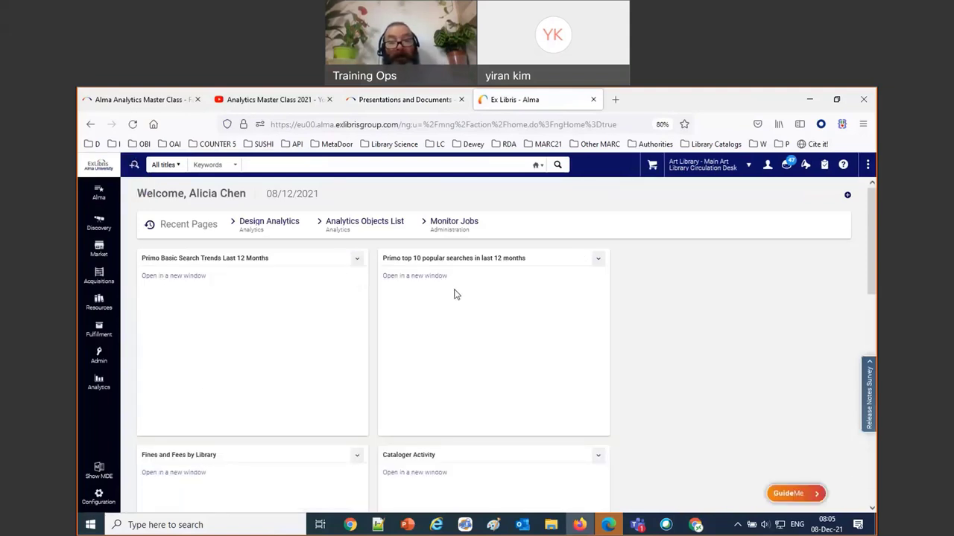
Scroll the Alma dashboard, review and close the Analytics reports list, then return to Presentations and Documents.
scroll(553, 340, down, 1)
scroll(514, 382, down, 3)
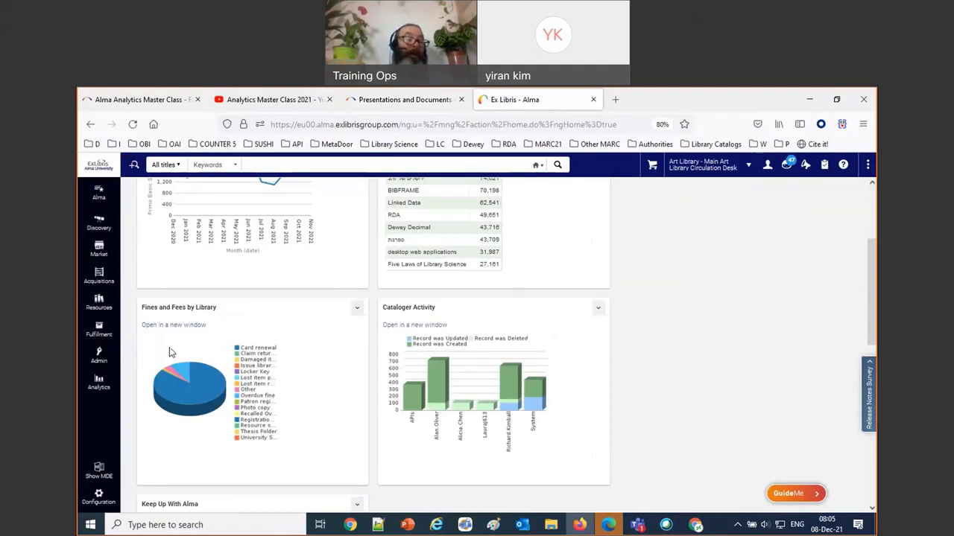
click(102, 382)
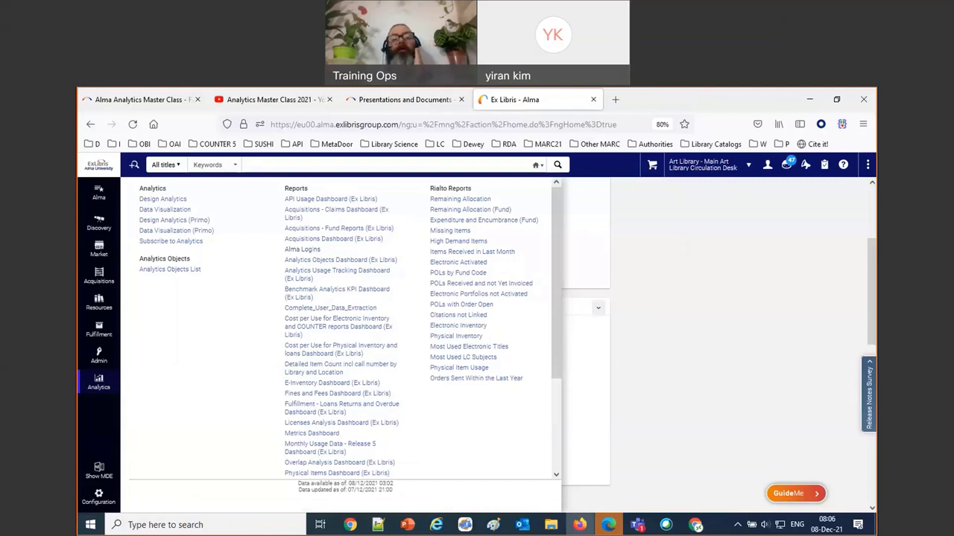
click(682, 237)
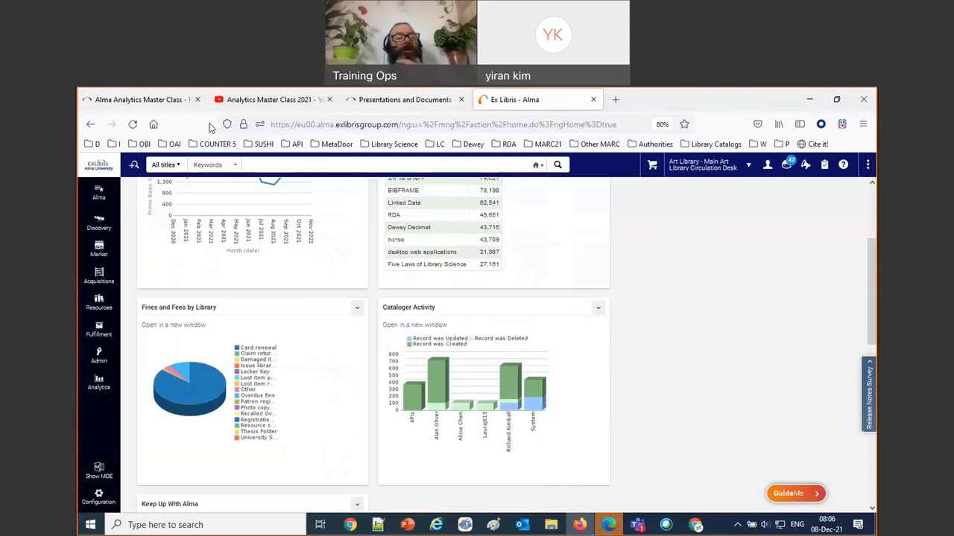
click(365, 104)
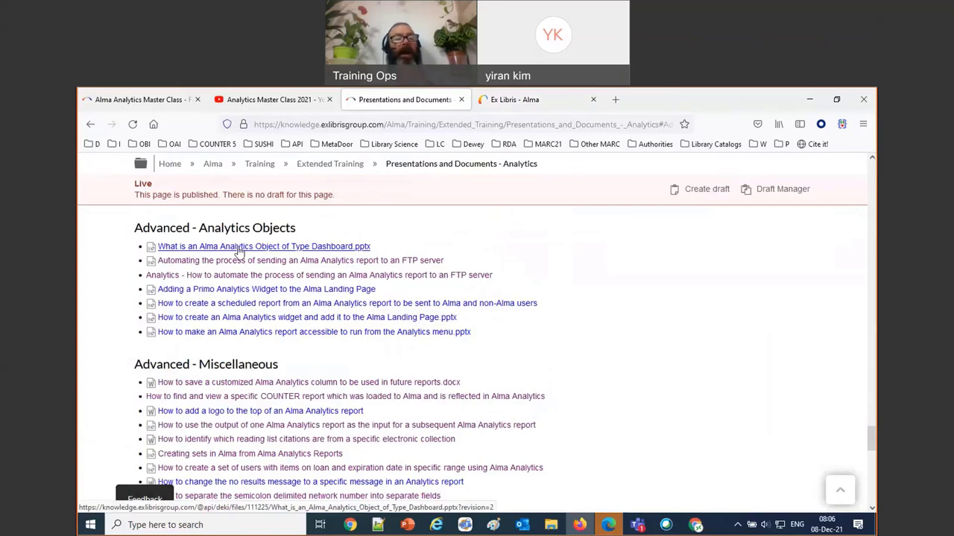
Open 'What is an Alma Analytics Object of Type Dashboard.pptx' in PowerPoint.
click(238, 248)
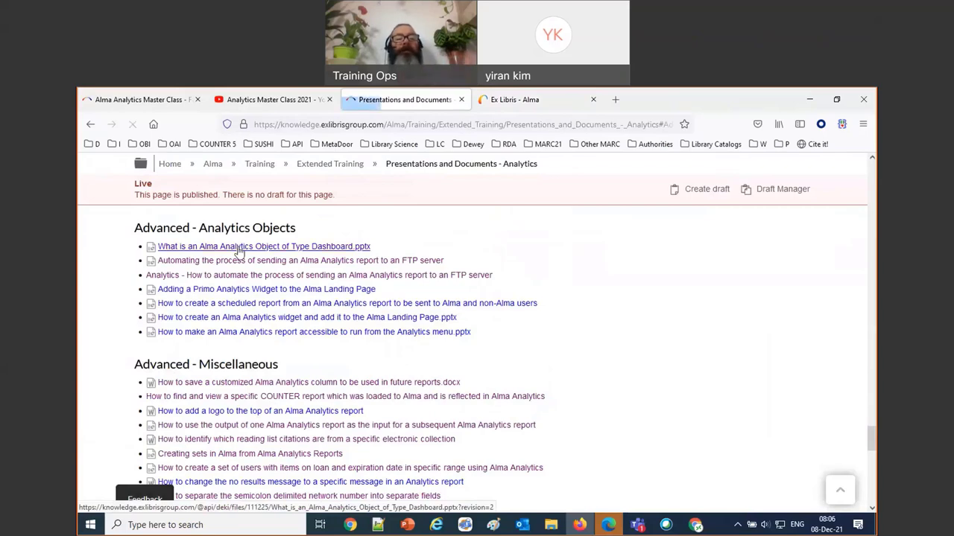
click(253, 258)
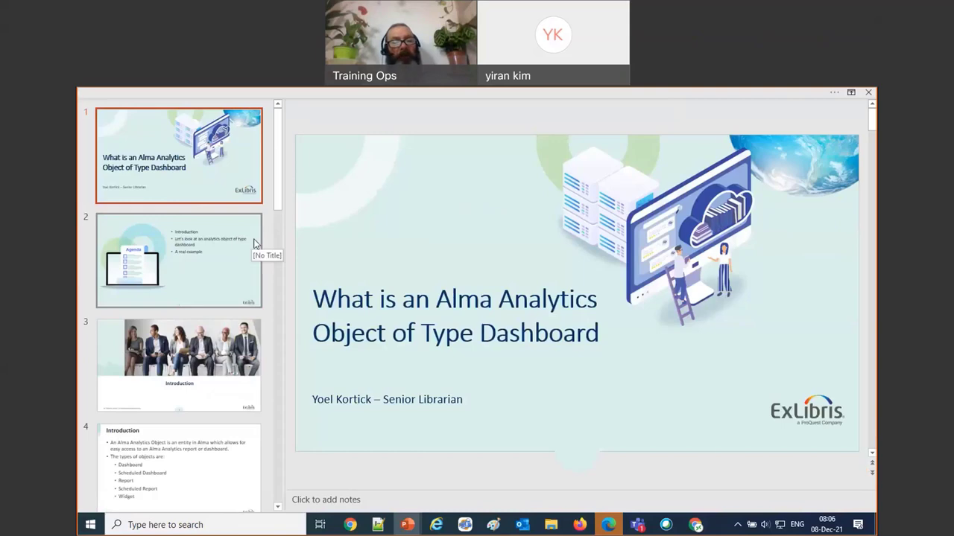
Widen the slide view, advance to the Introduction slide, then return to the browser.
drag(283, 238, 149, 239)
key(Down)
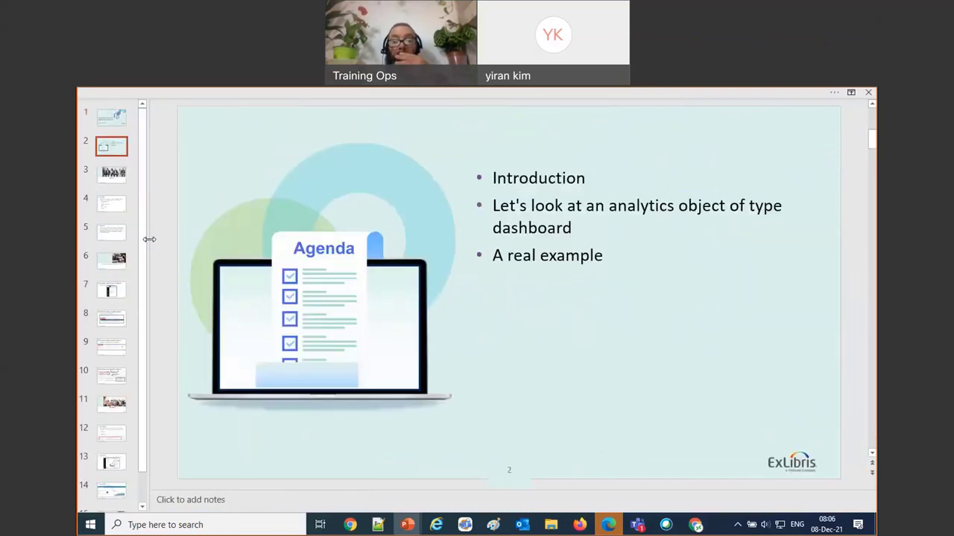
key(Down)
key(Down)
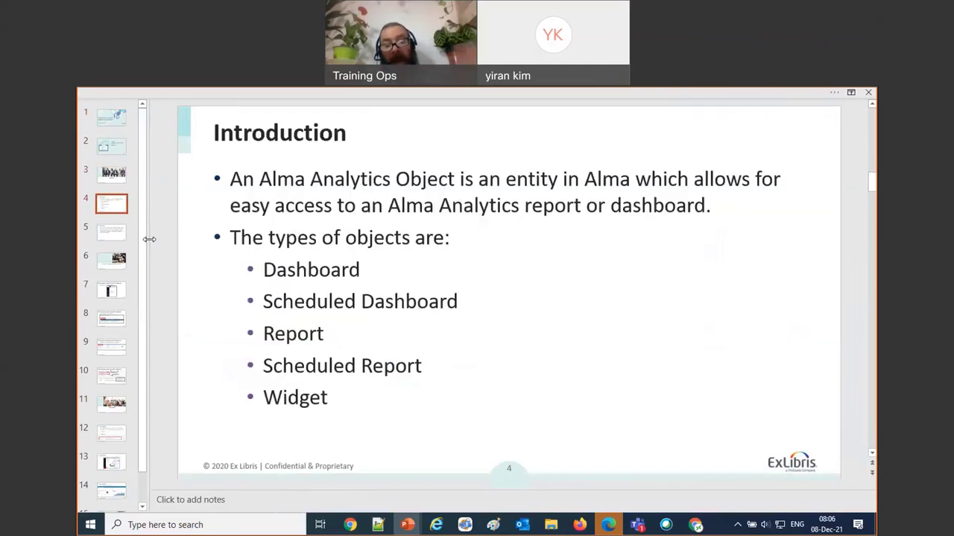
click(580, 525)
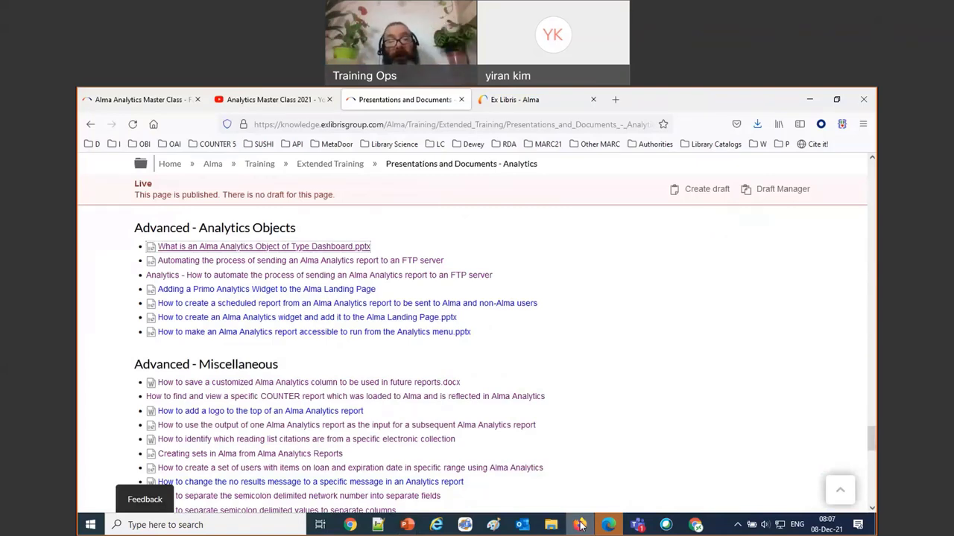
In the Alma tab, choose Design Analytics from the Analytics menu to open My Dashboard.
click(537, 100)
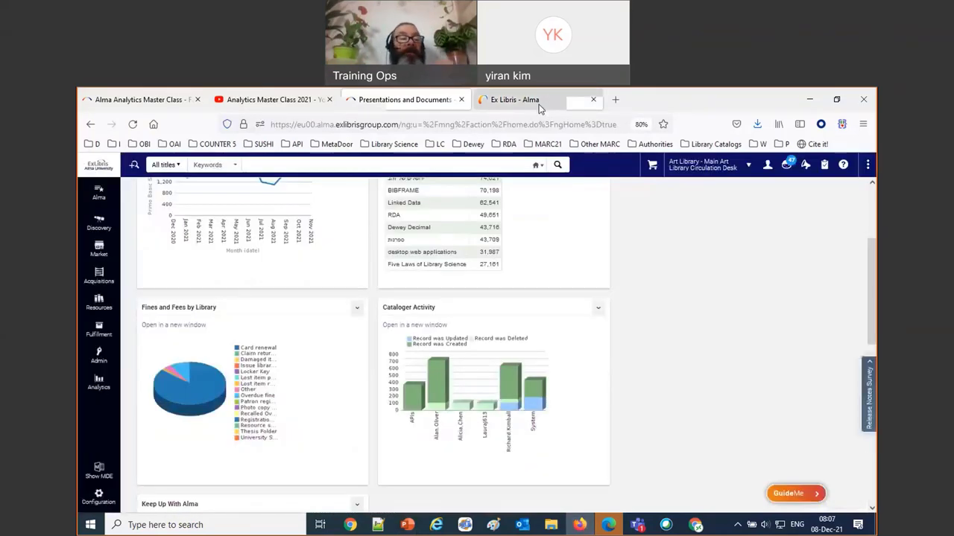
click(102, 383)
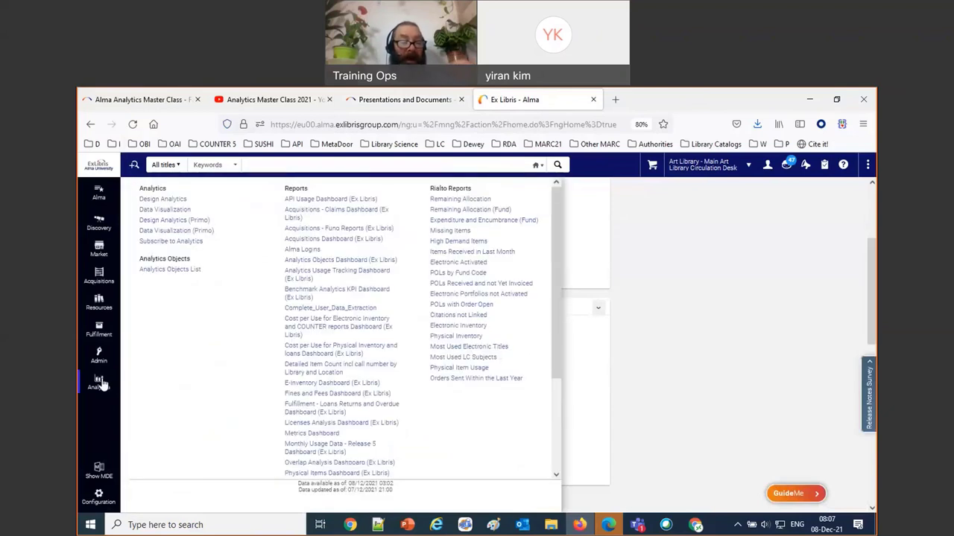
click(171, 201)
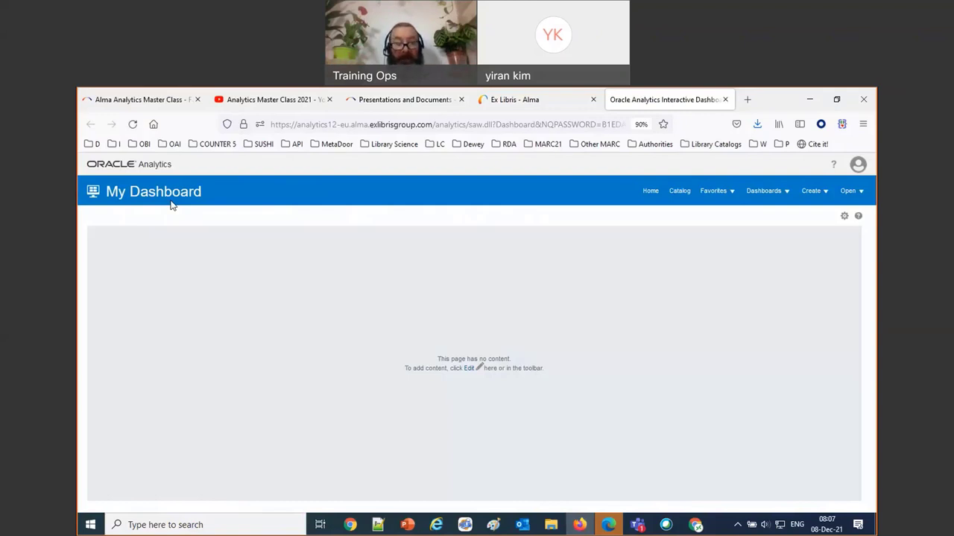
Open the Catalog and expand the Alma University and Yoel folders.
click(681, 192)
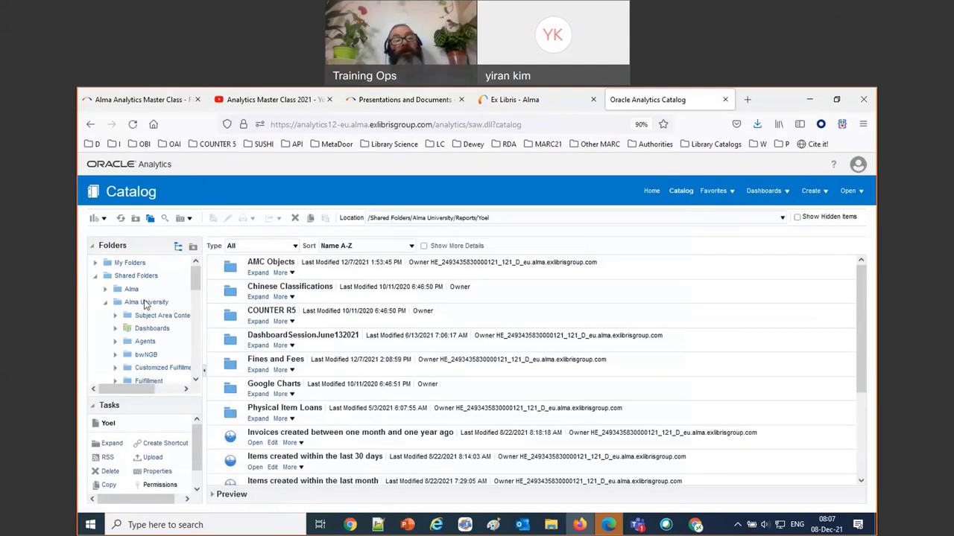
click(146, 302)
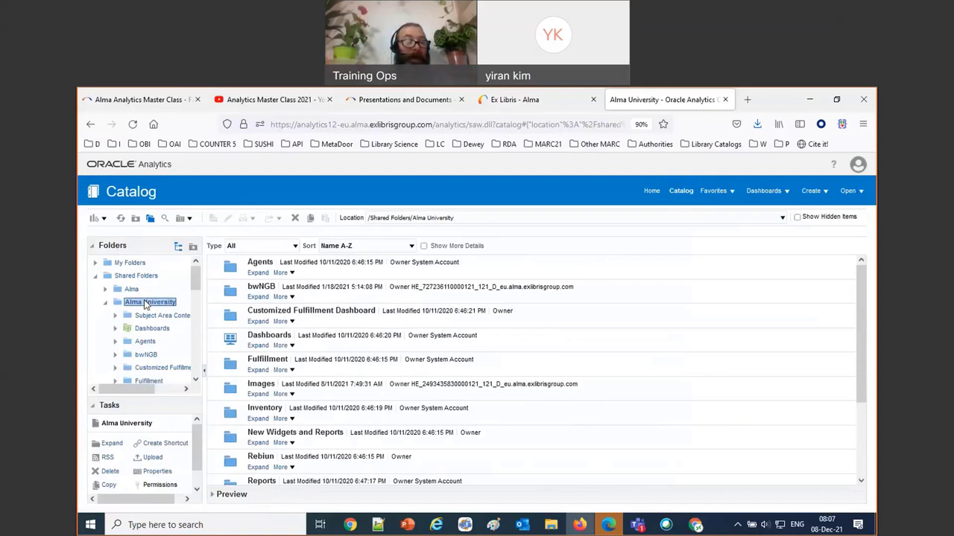
scroll(157, 343, down, 3)
scroll(158, 346, down, 5)
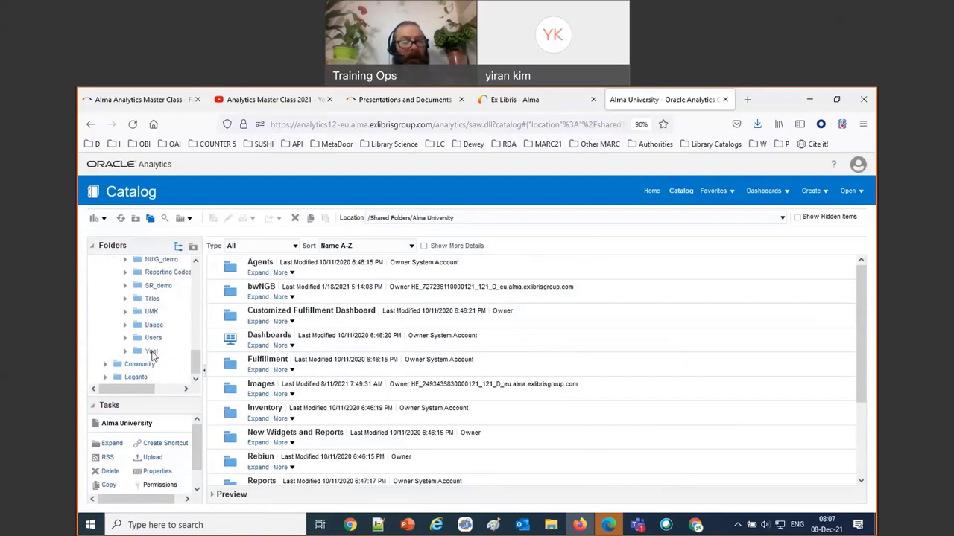
click(151, 352)
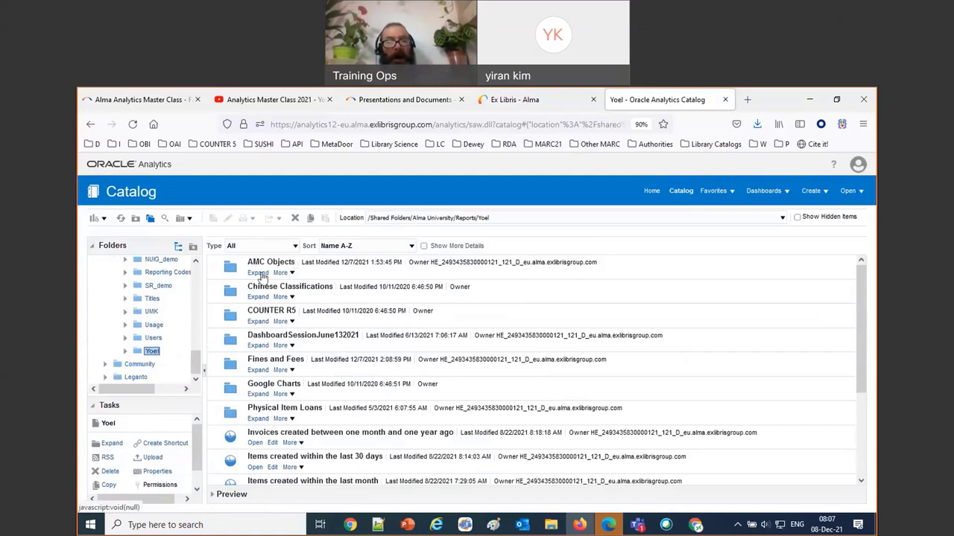
Expand AMC Objects > Titles > Reports, widening the folders pane.
click(259, 275)
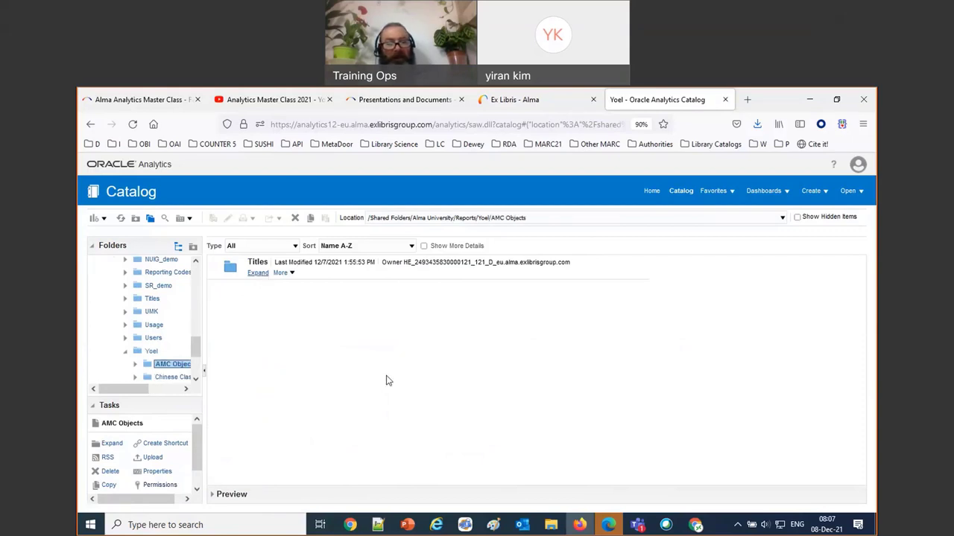
drag(203, 328, 265, 331)
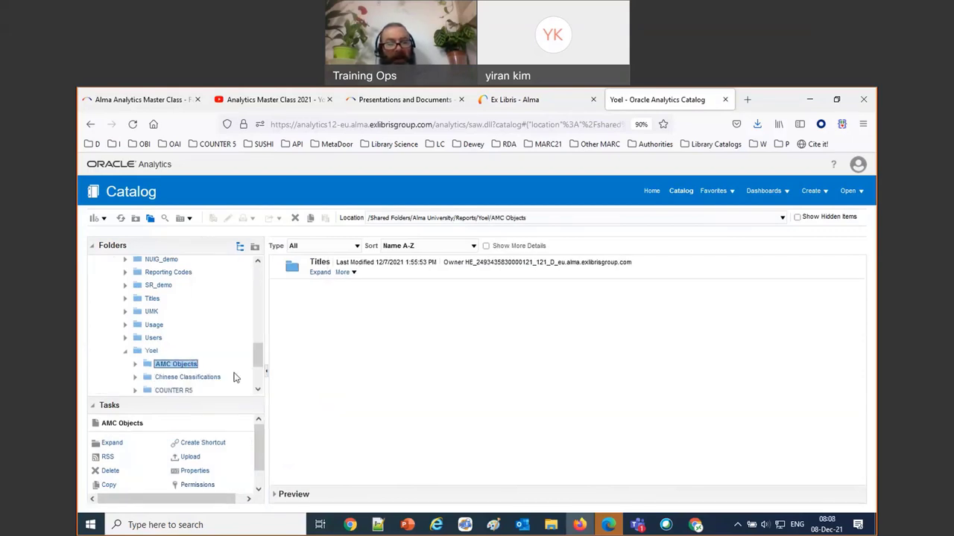
scroll(228, 350, down, 2)
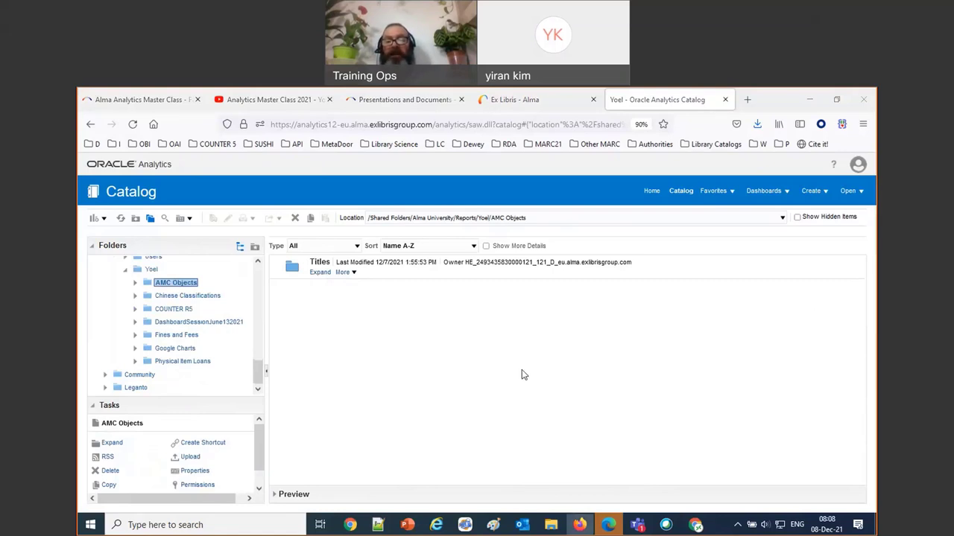
click(319, 272)
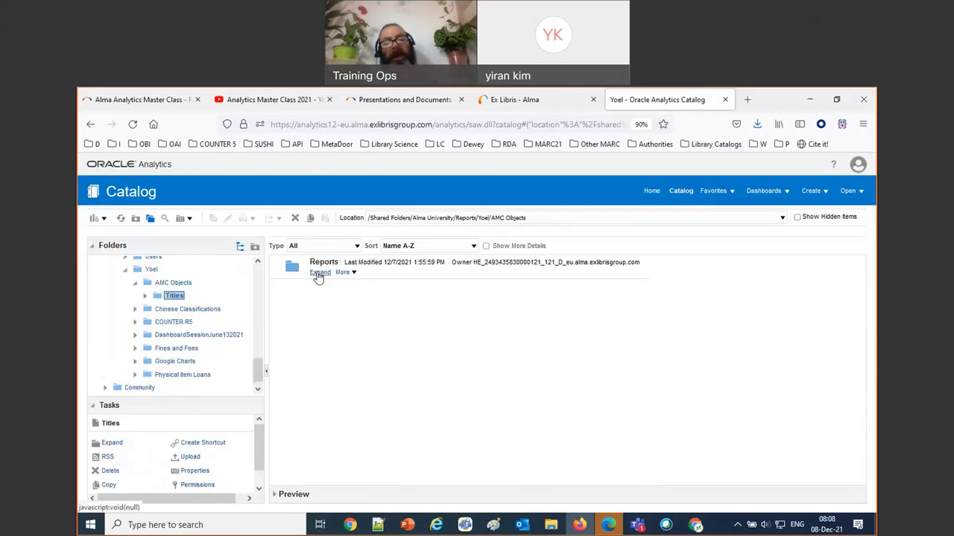
click(319, 273)
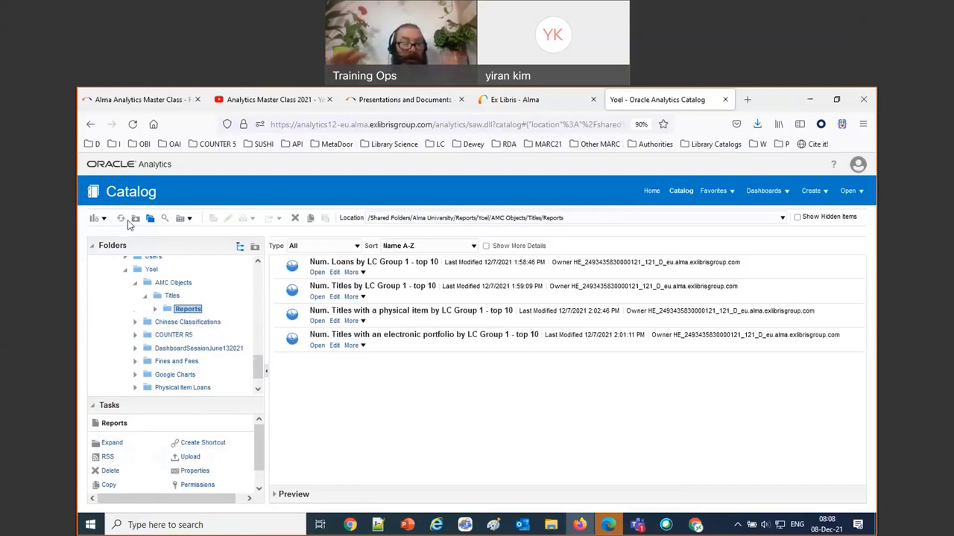
scroll(243, 358, up, 10)
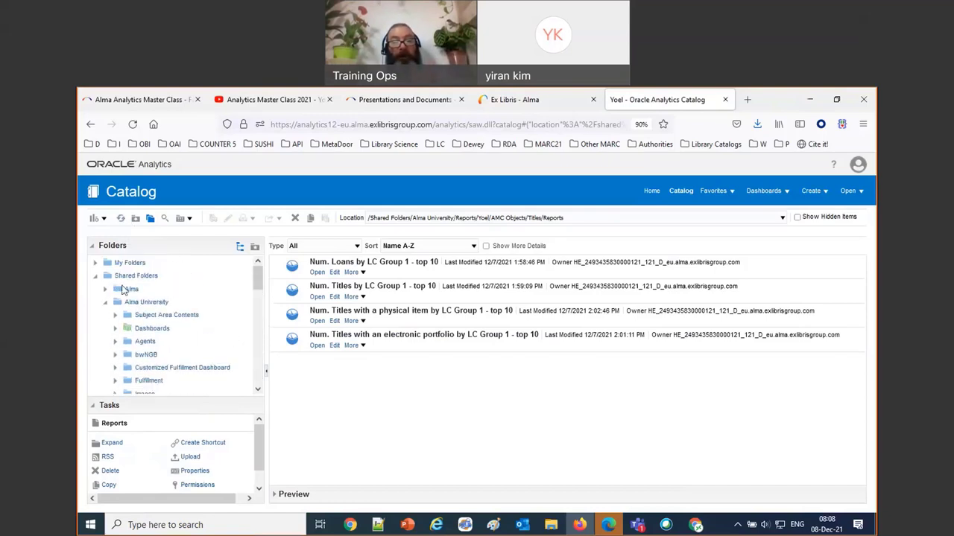
Browse the Shared Folders/Alma/Acquisitions folder contents.
click(123, 289)
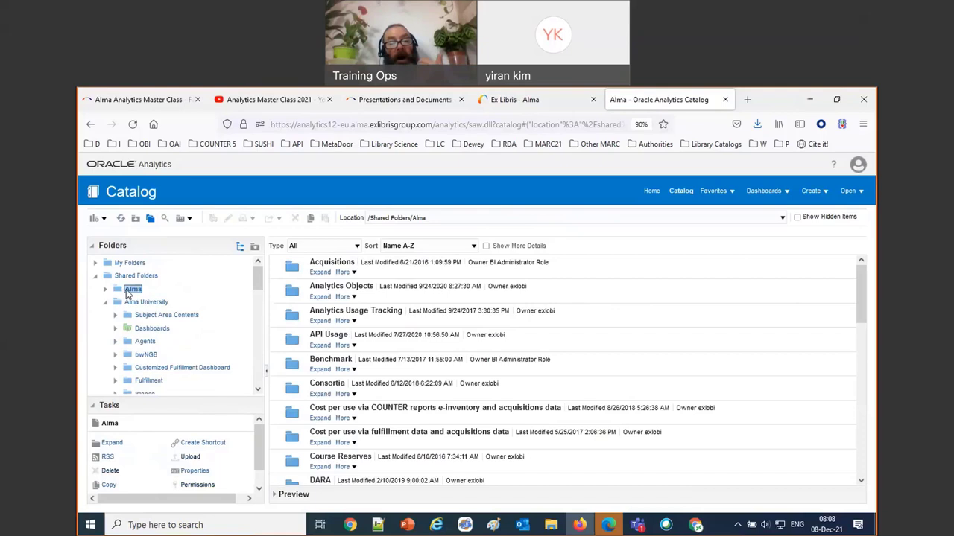
click(319, 272)
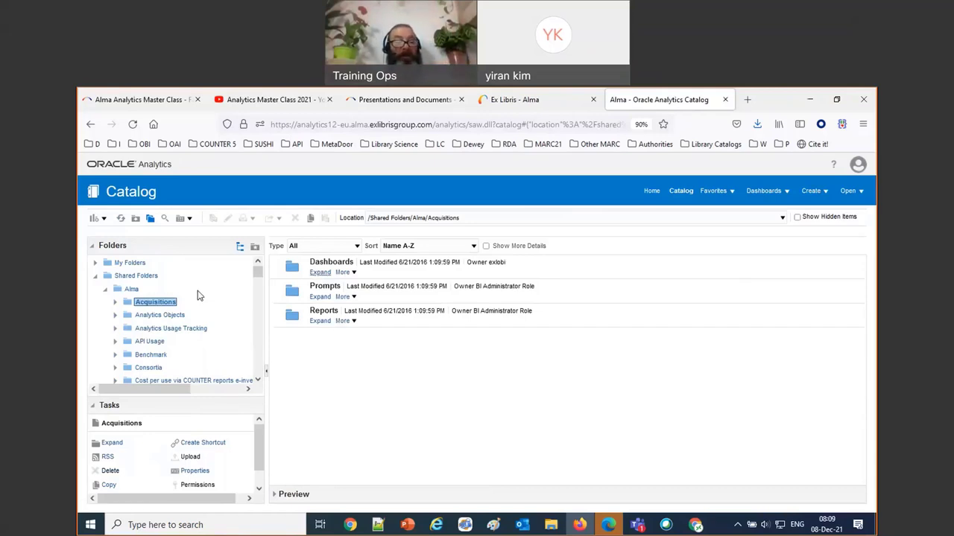
scroll(197, 298, down, 10)
scroll(198, 303, down, 5)
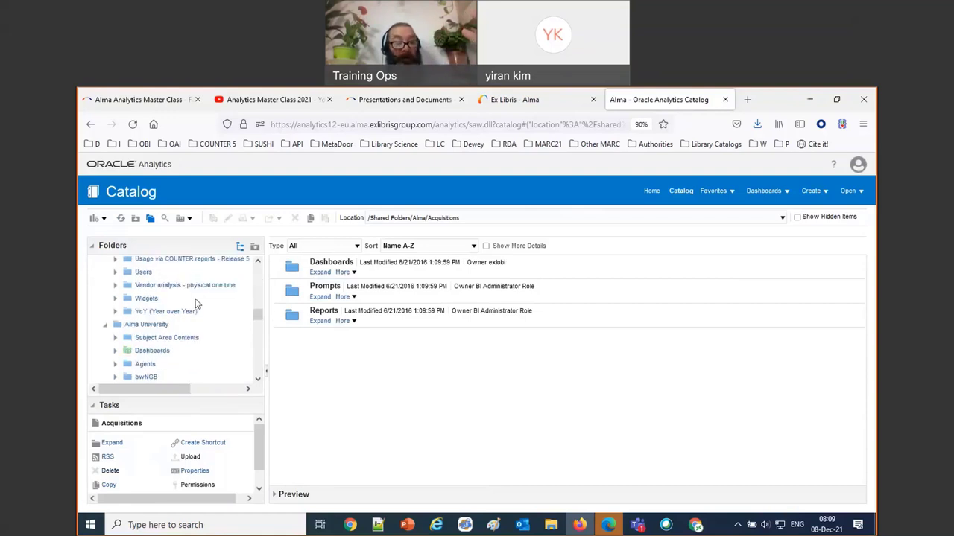
scroll(196, 302, down, 4)
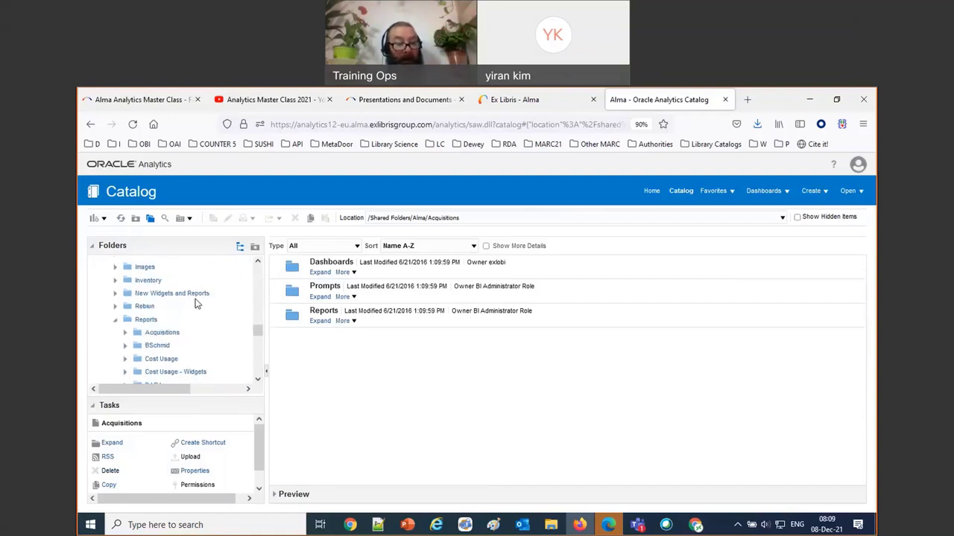
scroll(168, 339, down, 2)
scroll(168, 343, down, 3)
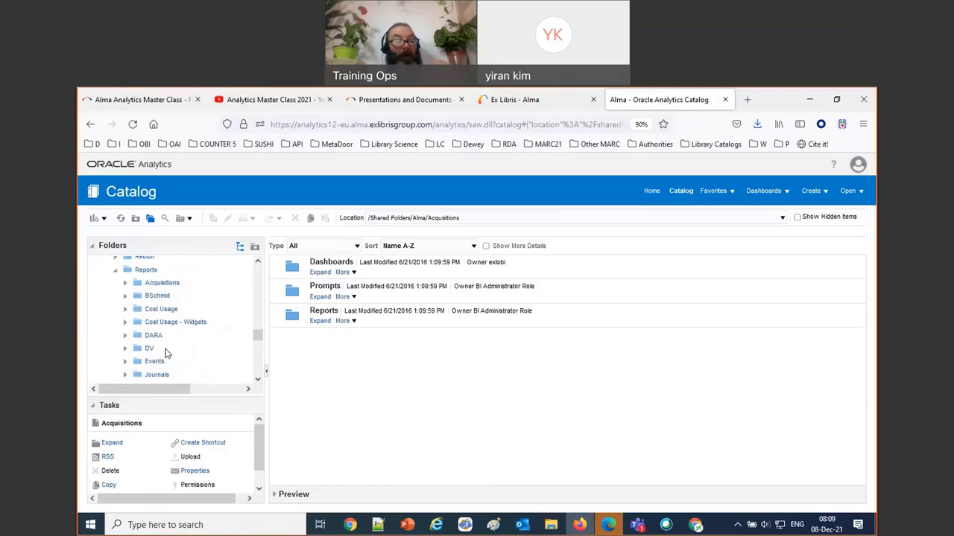
scroll(165, 355, down, 3)
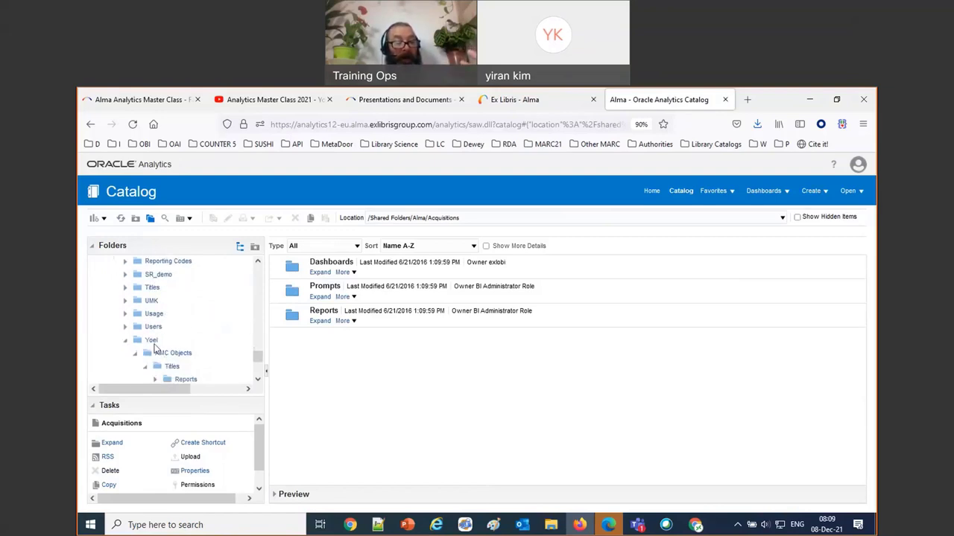
Select Yoel/AMC Objects/Titles in the tree and show the New catalog item choices.
click(172, 367)
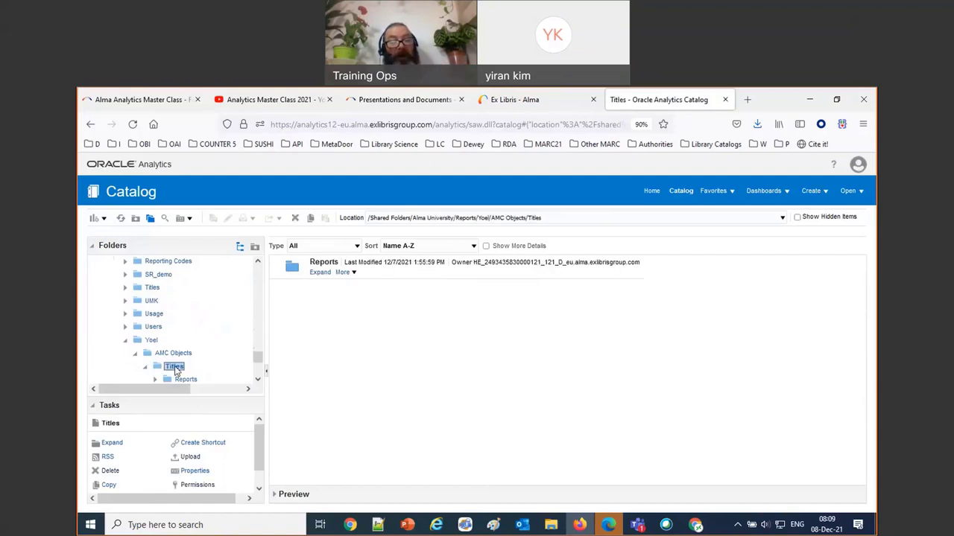
click(184, 219)
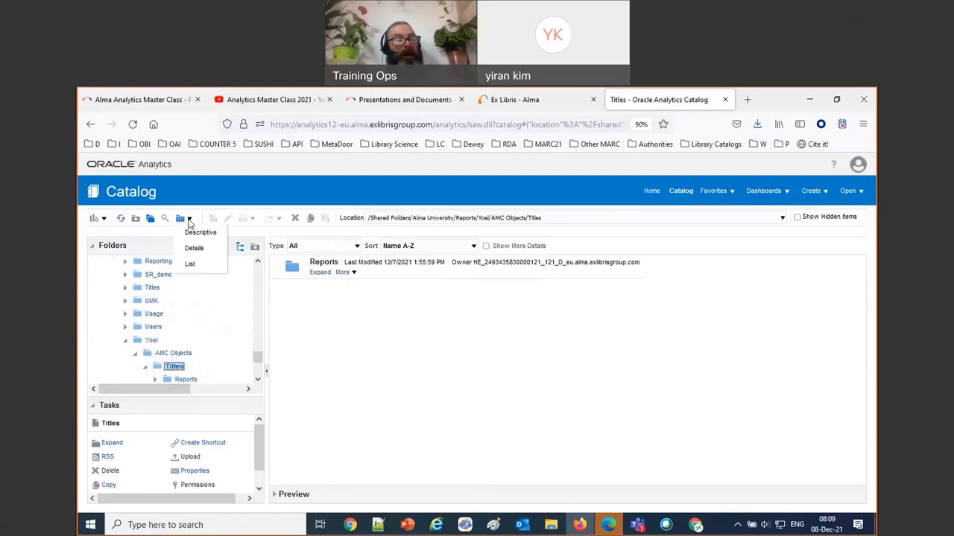
click(102, 221)
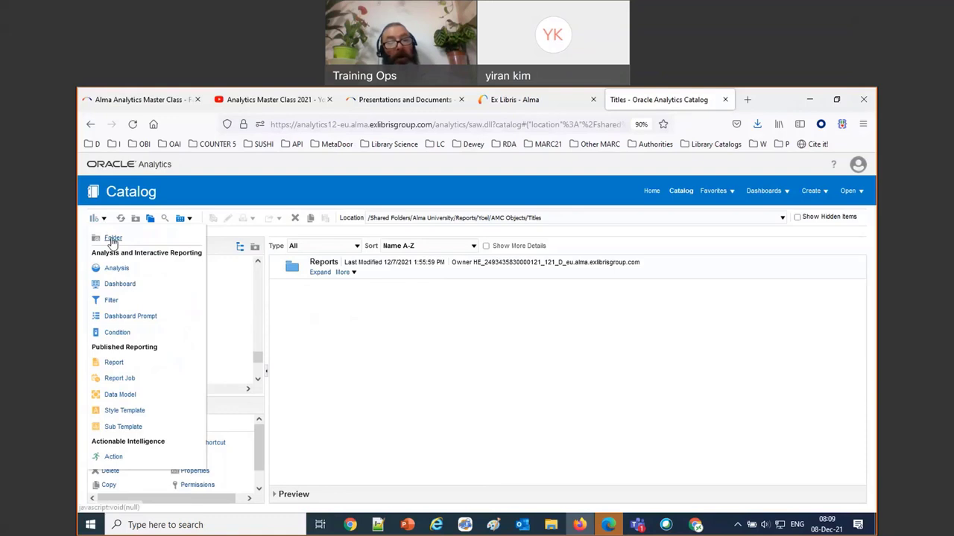
Create a folder named 'Dashboards' inside the AMC Objects/Titles folder.
click(108, 237)
text(D)
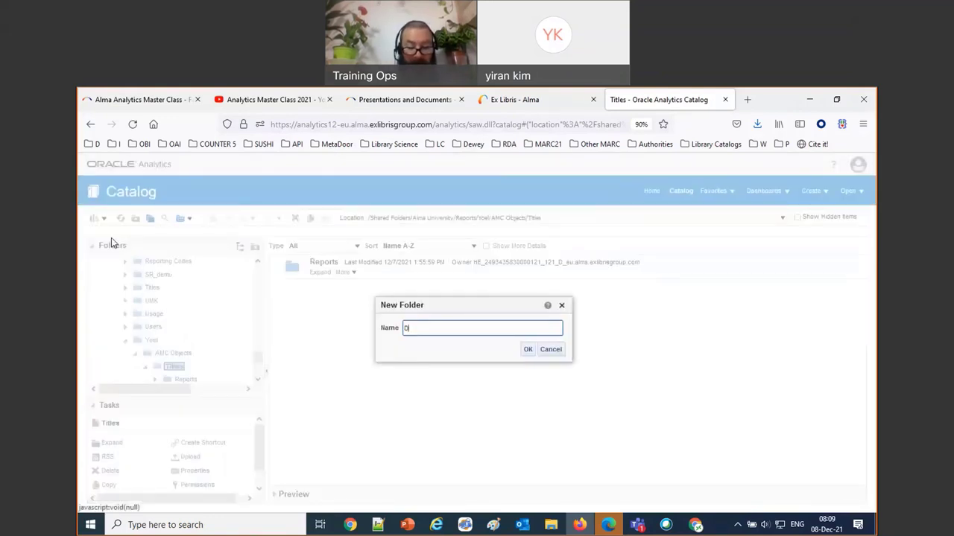
text(ashboARDS)
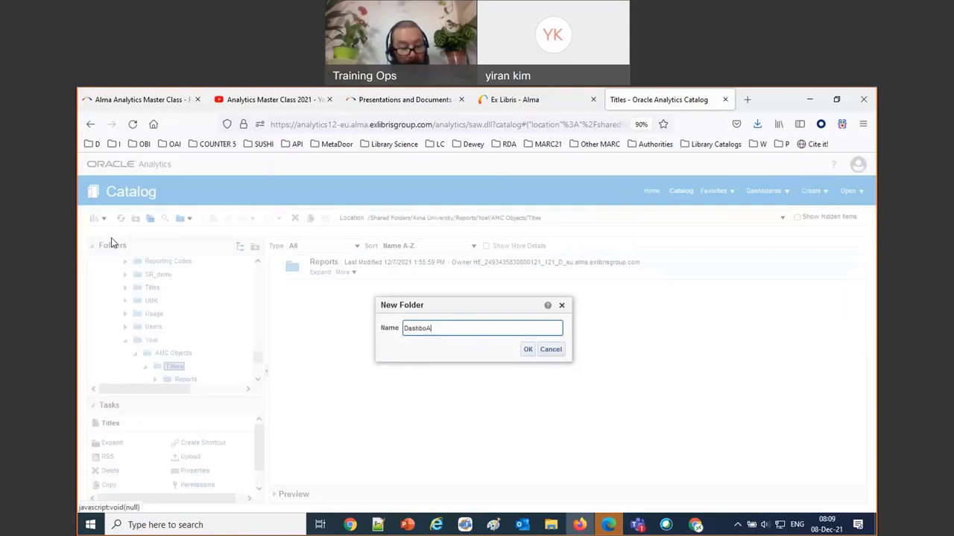
key(BackSpace)
text(ards)
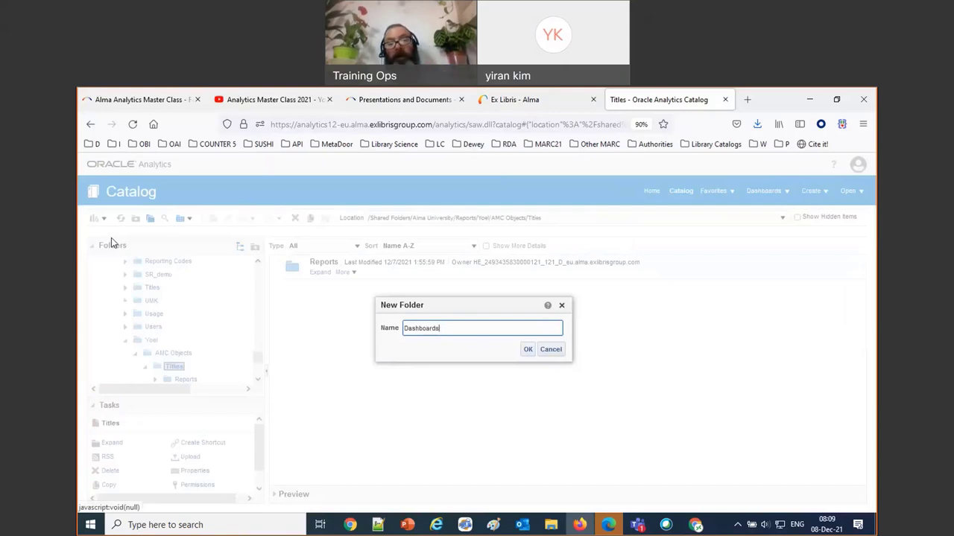
click(527, 350)
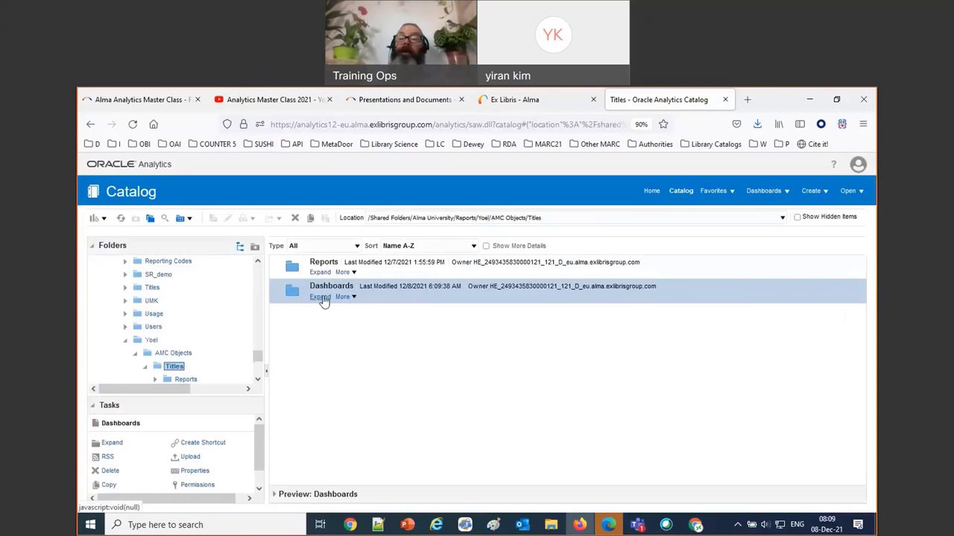
Start a new dashboard named 'AMC Titles'.
click(812, 191)
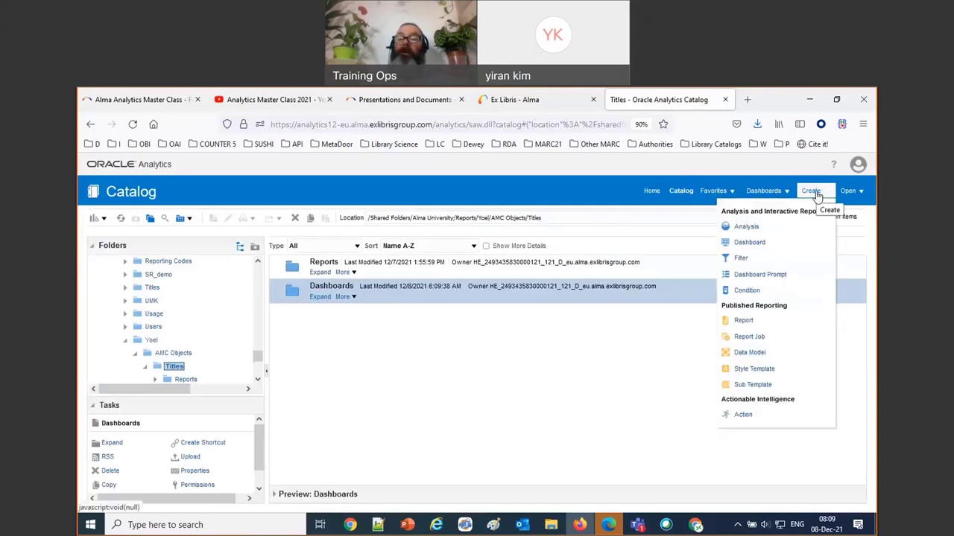
click(748, 242)
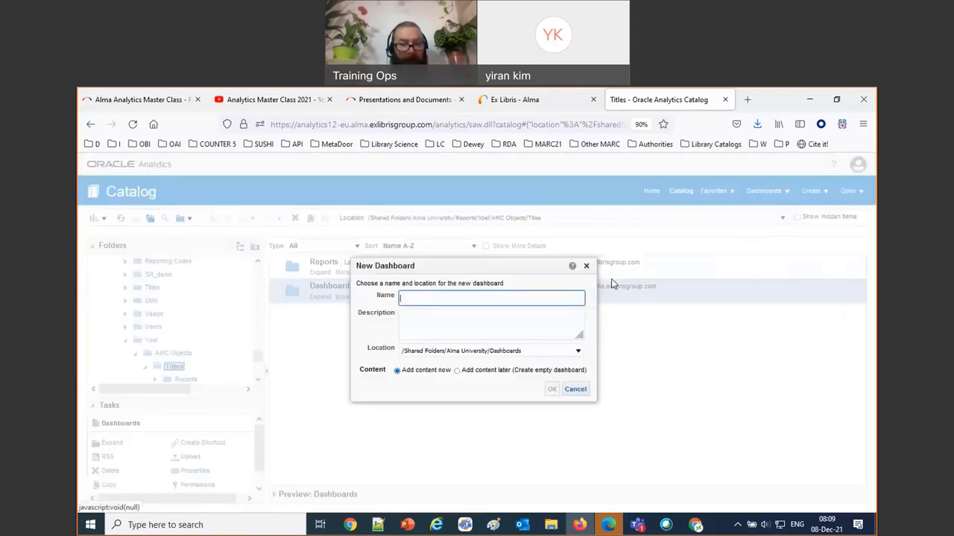
text(T)
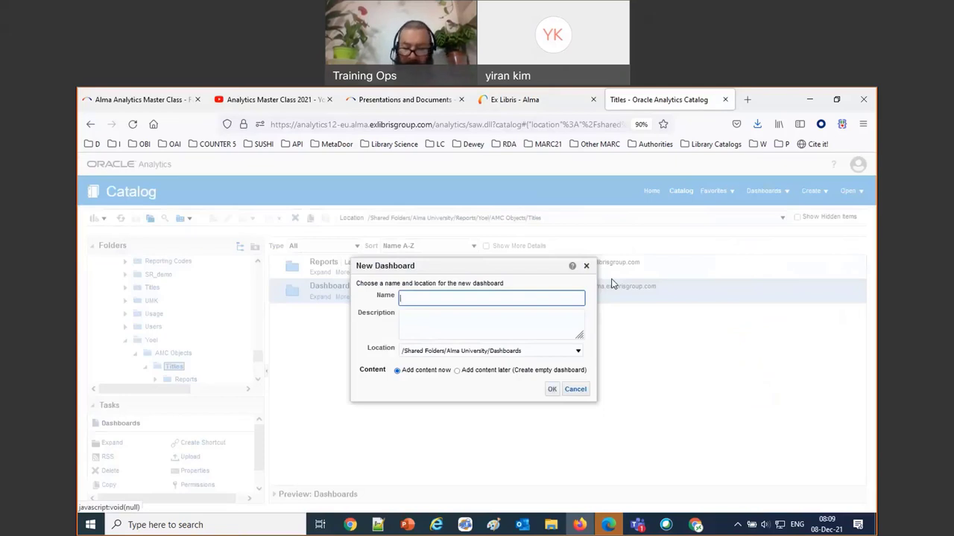
key(BackSpace)
text(AM)
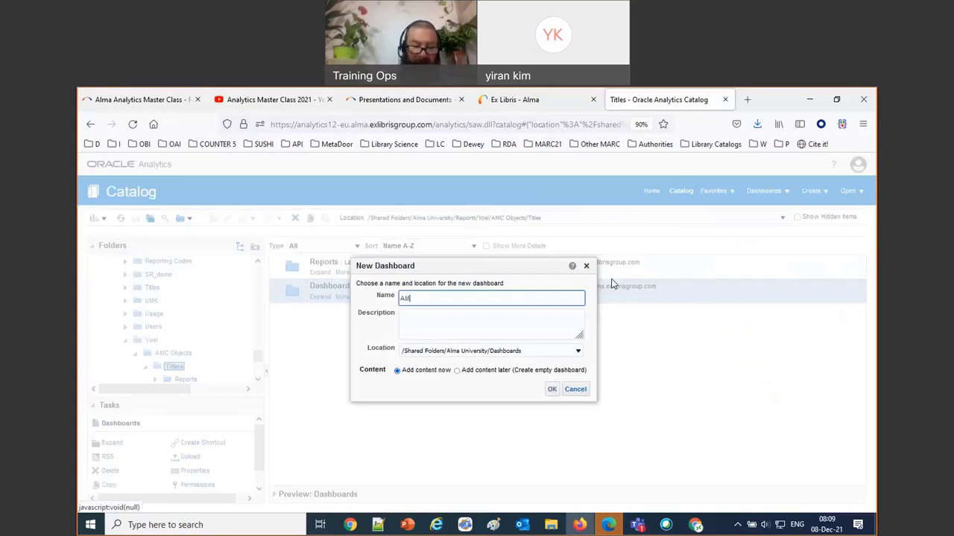
text(C Titles)
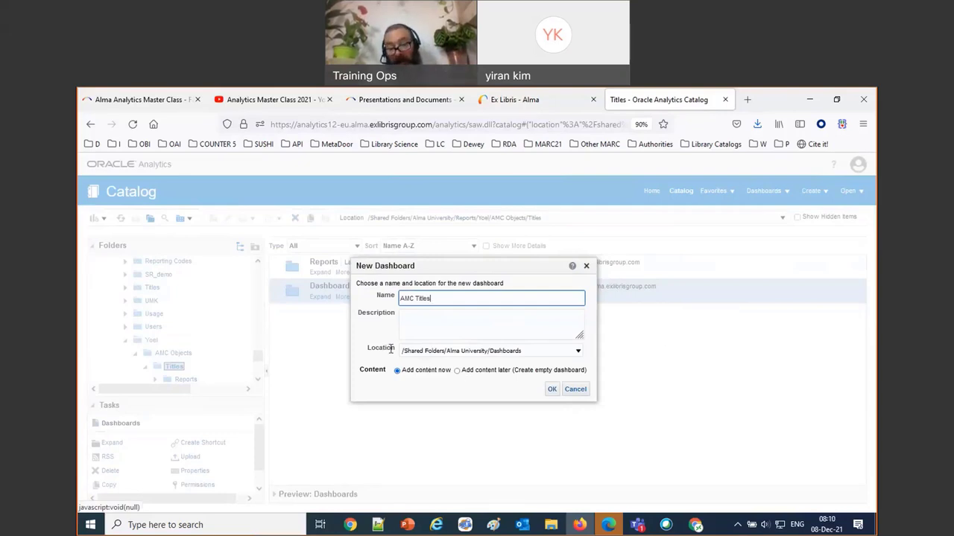
Store the AMC Titles dashboard in the Titles/Dashboards folder, accepting the location warning, and create it.
click(578, 351)
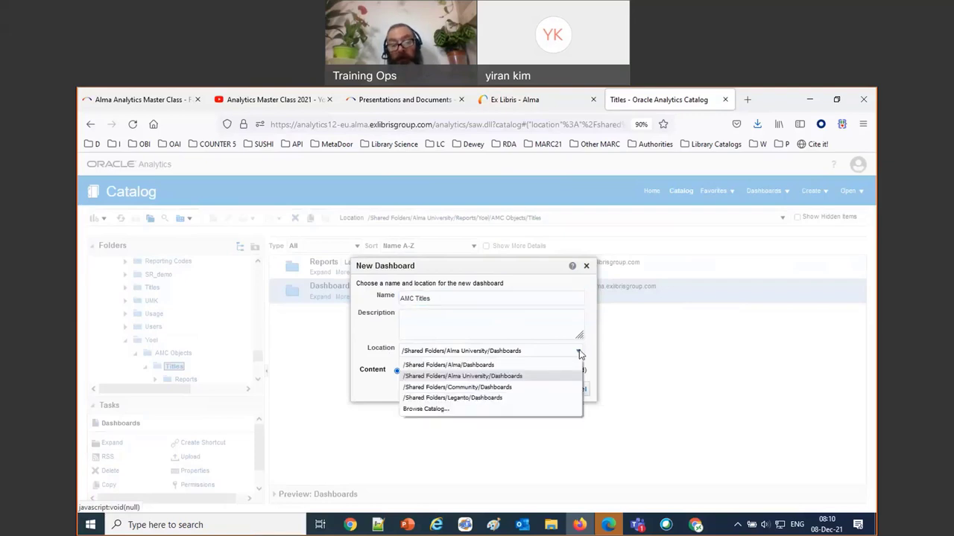
click(426, 409)
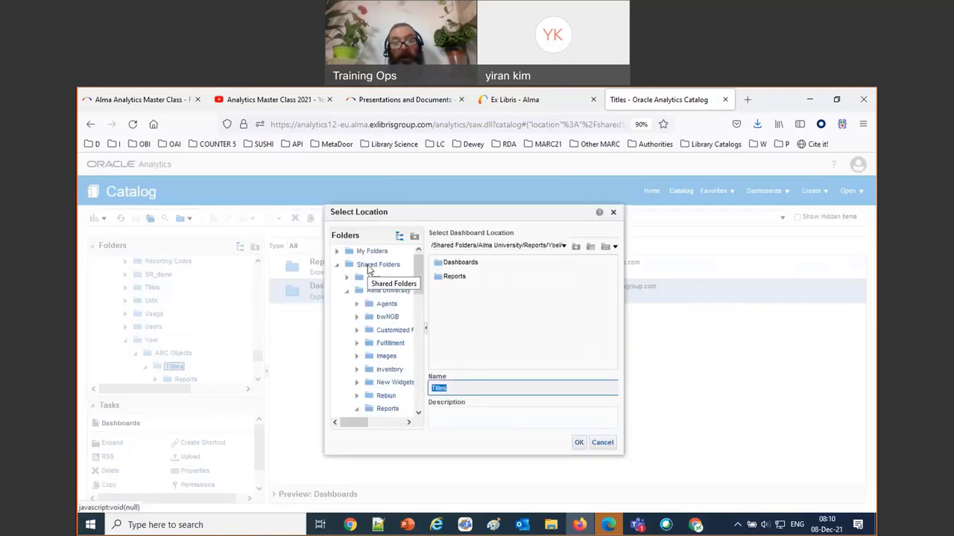
click(441, 265)
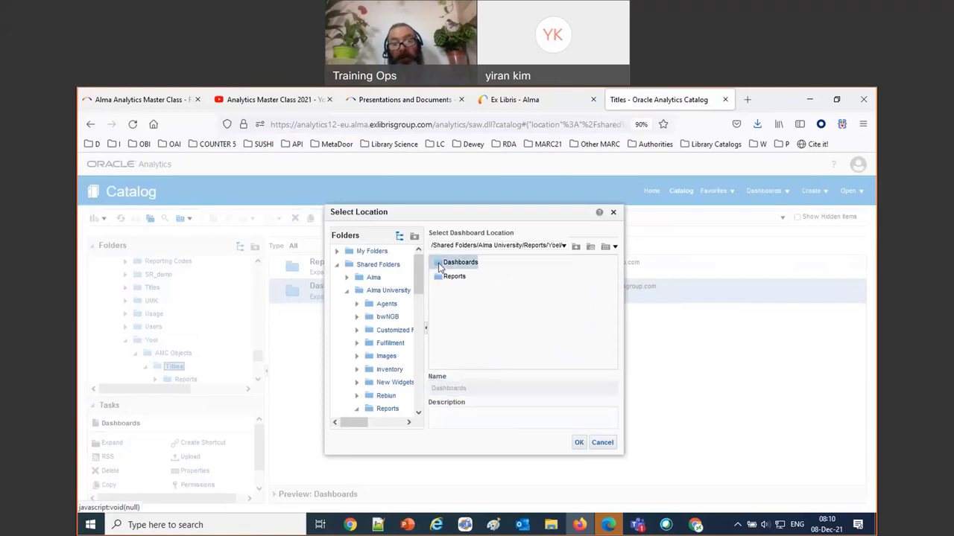
click(579, 443)
click(556, 353)
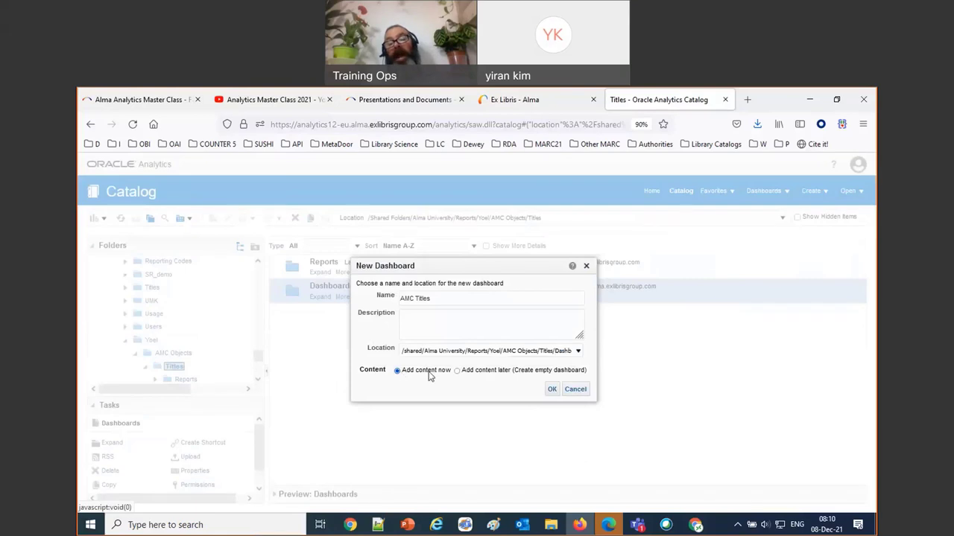
click(551, 390)
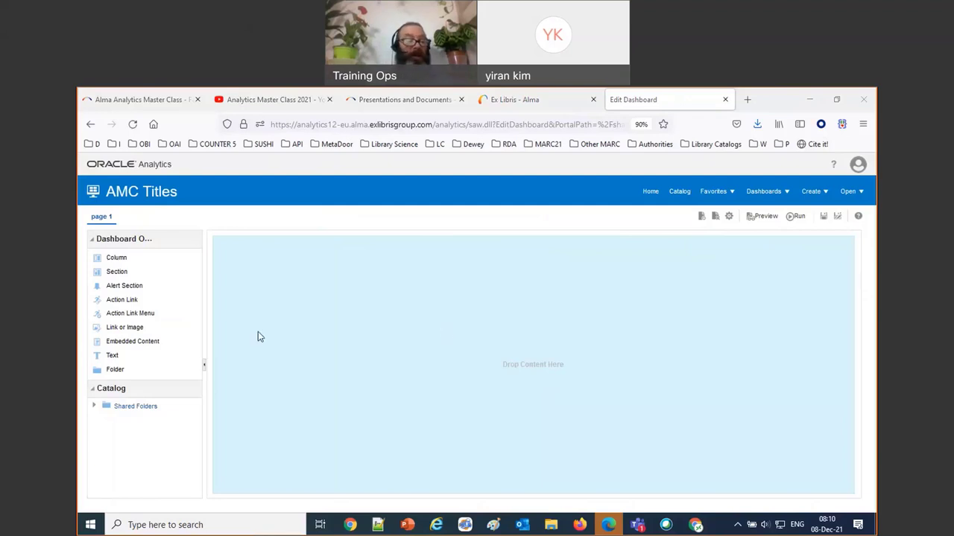
Widen the catalog panel and expand the shared folders down to the Yoel folder.
click(94, 407)
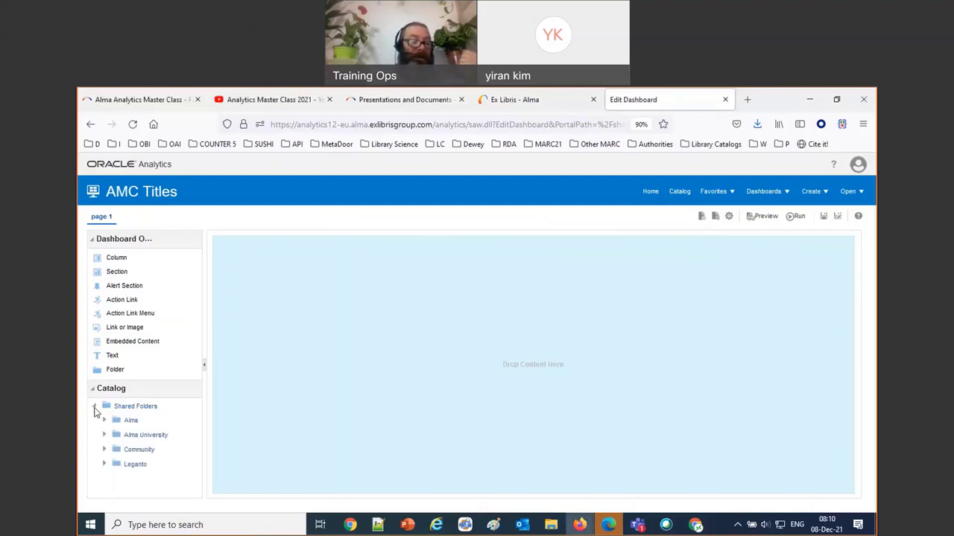
click(105, 435)
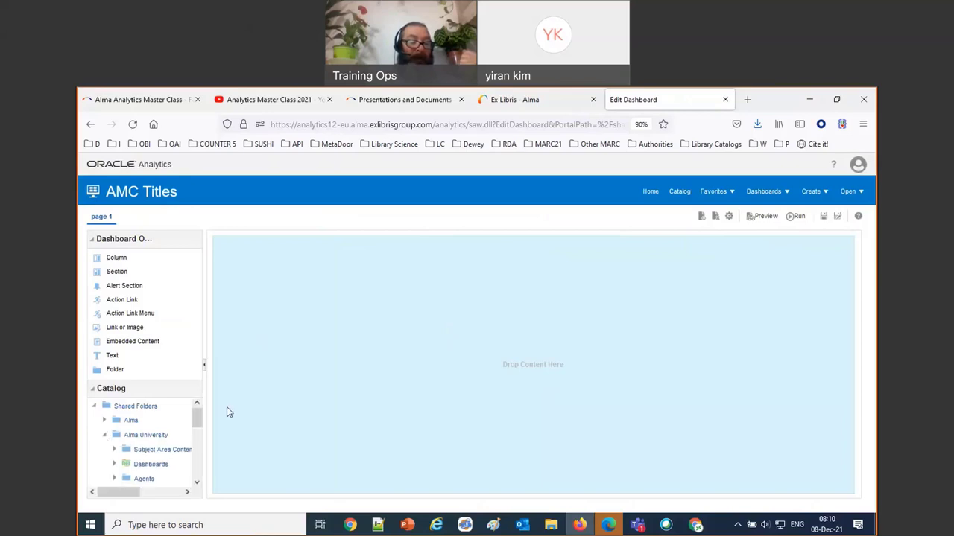
drag(207, 380, 305, 377)
scroll(188, 416, down, 5)
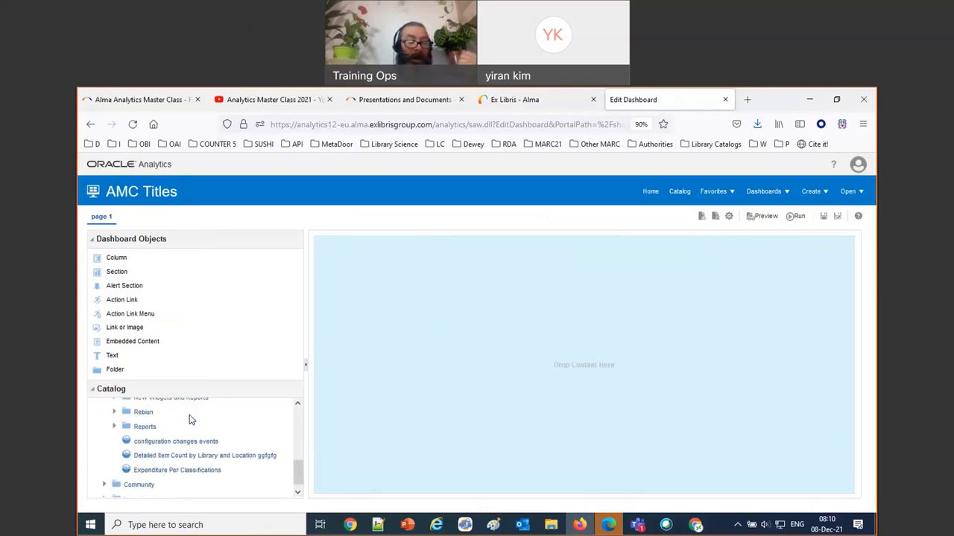
click(114, 427)
scroll(198, 433, down, 6)
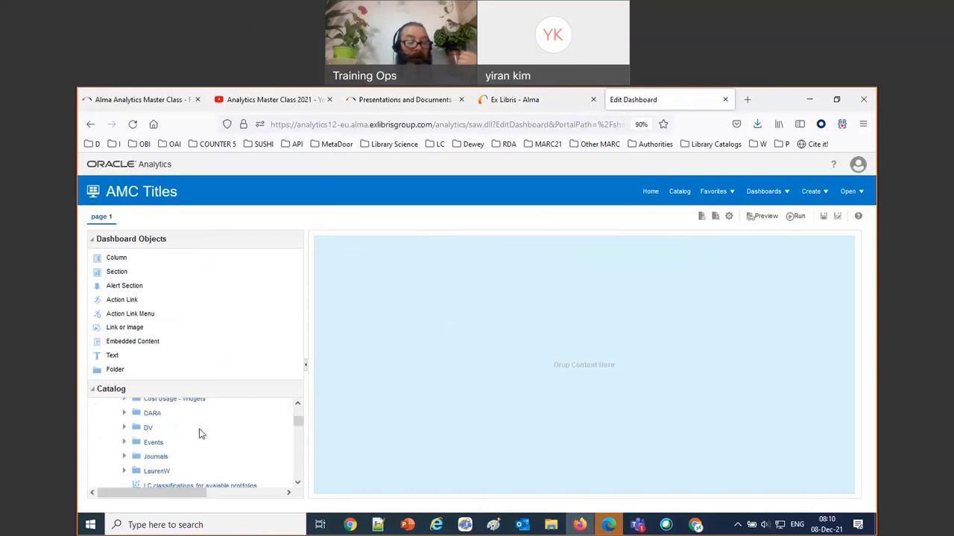
scroll(199, 434, down, 10)
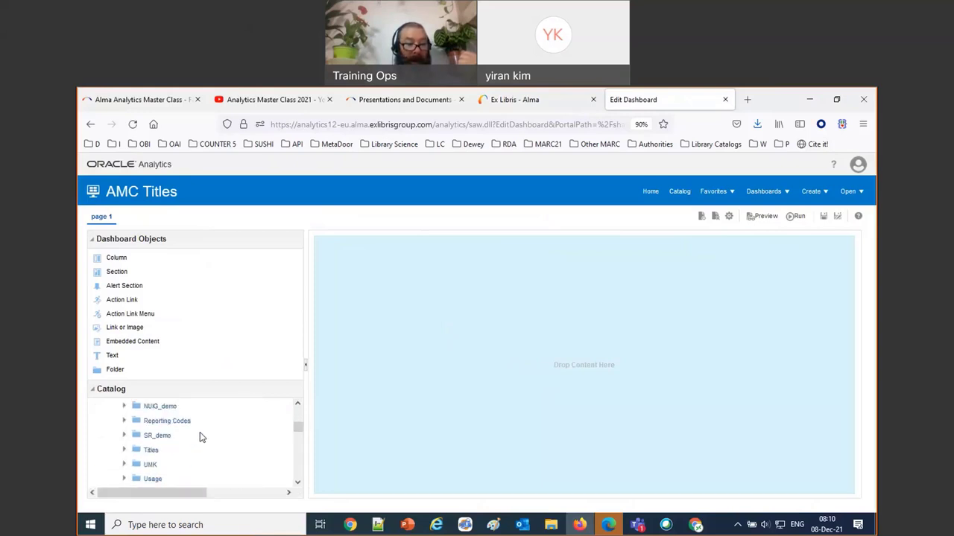
click(124, 423)
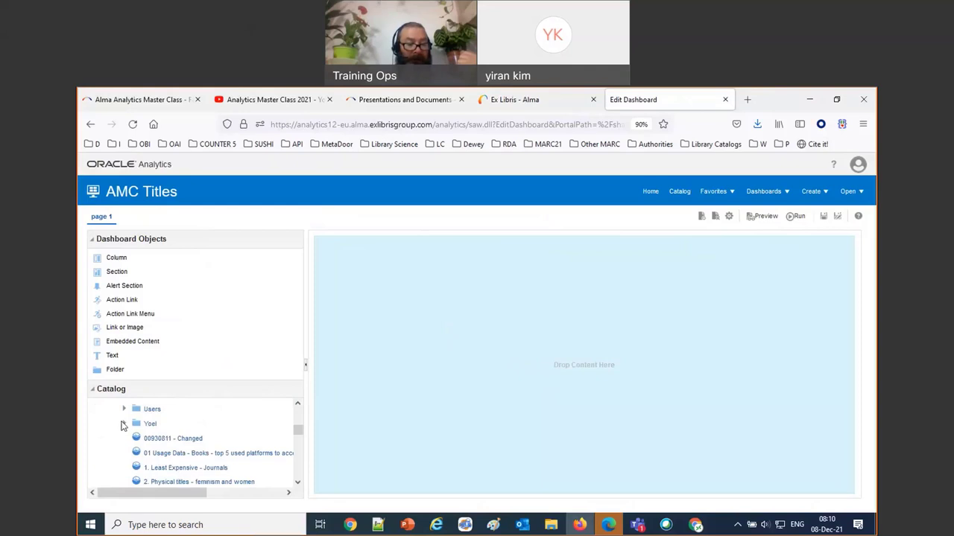
scroll(209, 434, down, 2)
scroll(209, 434, down, 5)
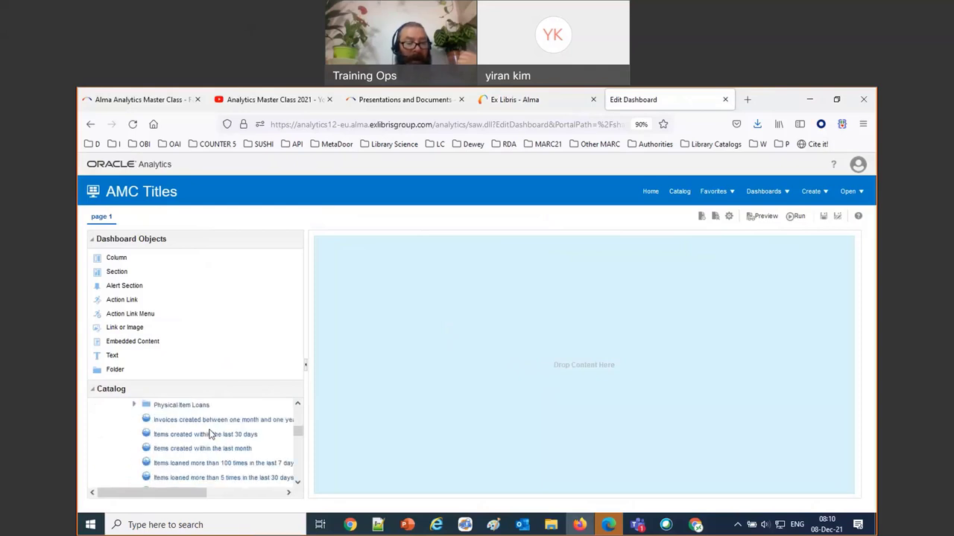
scroll(210, 435, up, 4)
scroll(209, 434, up, 1)
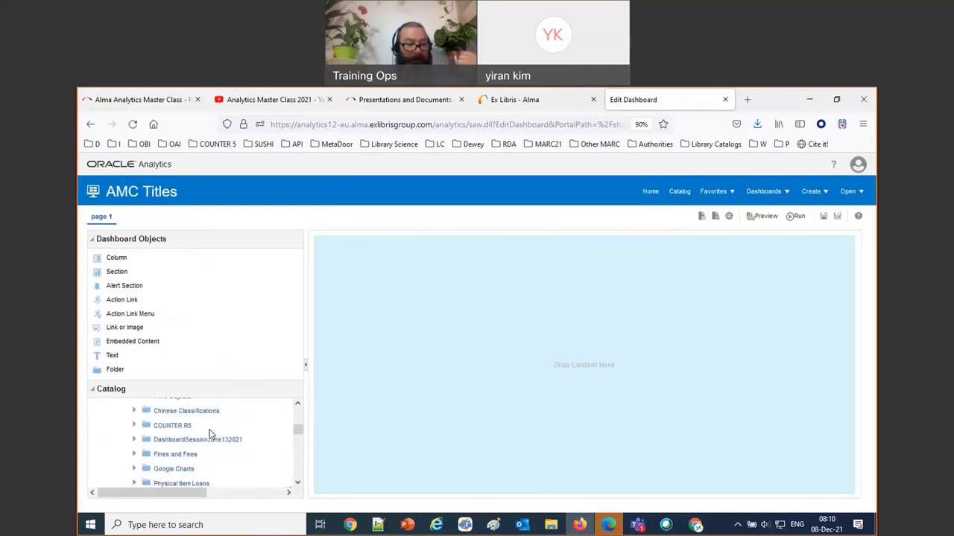
scroll(209, 435, up, 2)
scroll(209, 434, down, 1)
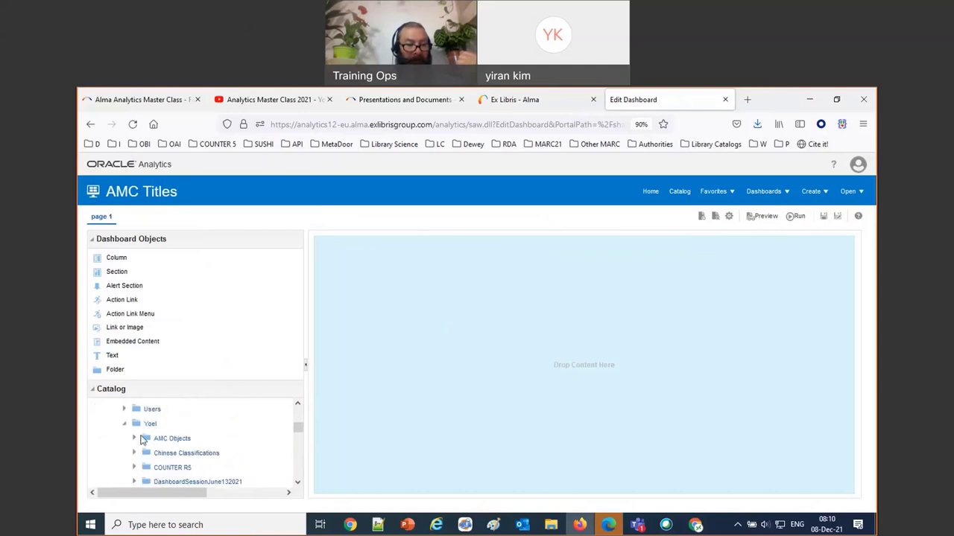
Place 'Num. Loans by LC Group 1 - top 10' from AMC Objects/Titles/Reports on page 1 and save.
click(135, 440)
click(144, 453)
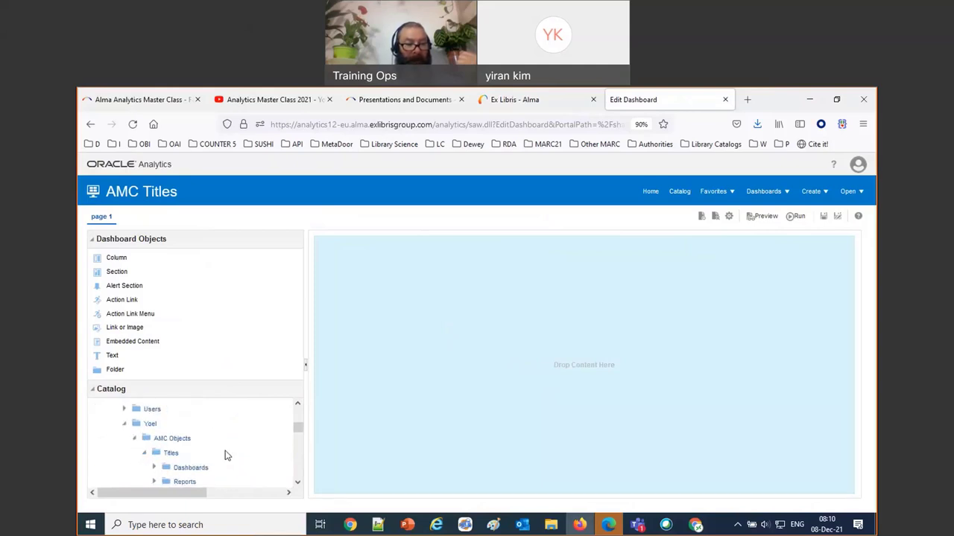
scroll(222, 454, down, 1)
click(187, 441)
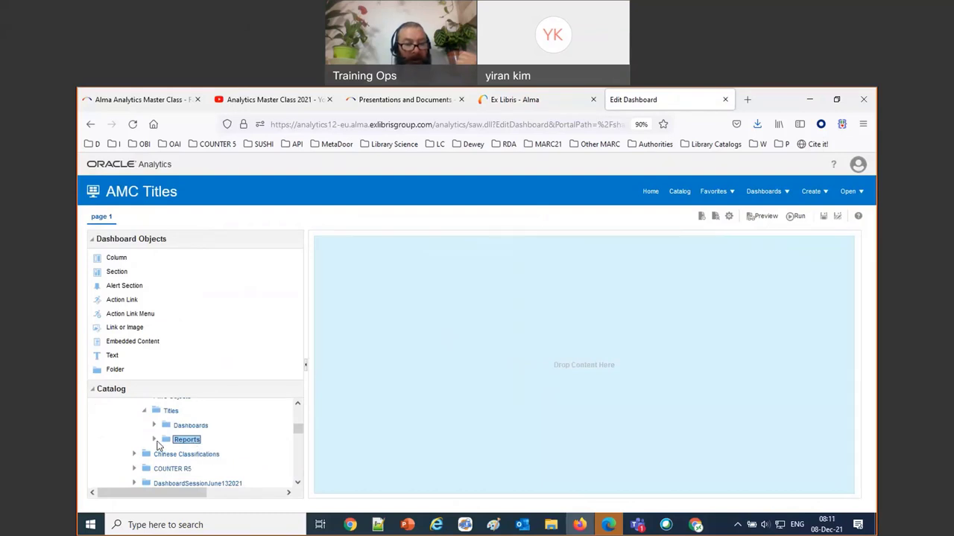
click(154, 439)
drag(216, 456, 614, 358)
click(824, 216)
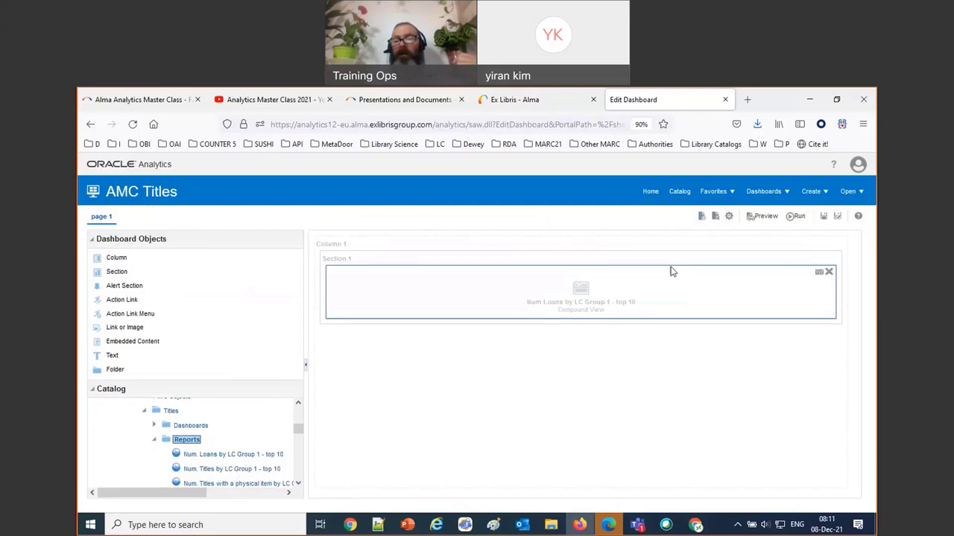
Add a dashboard page named 'Titles by LC Group 1'.
click(704, 218)
click(711, 231)
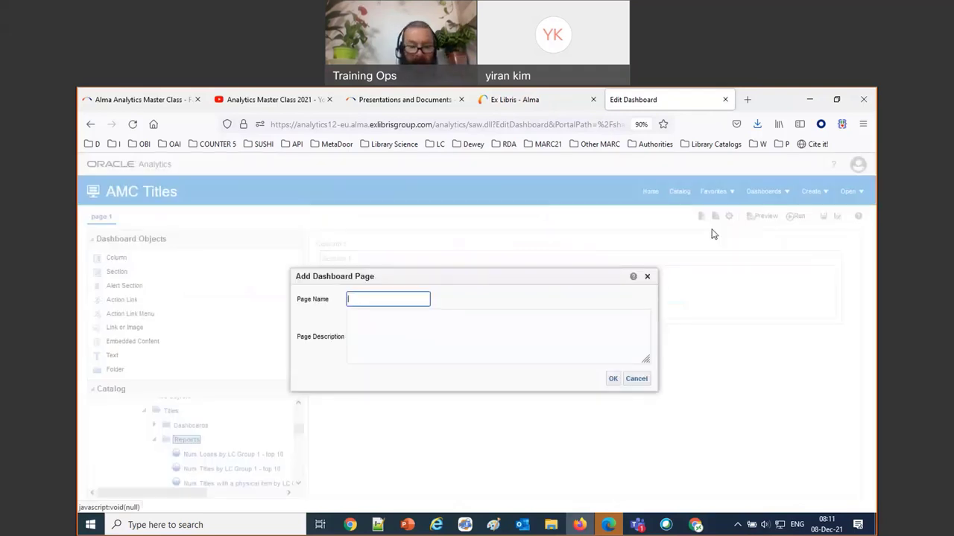
text(Titles )
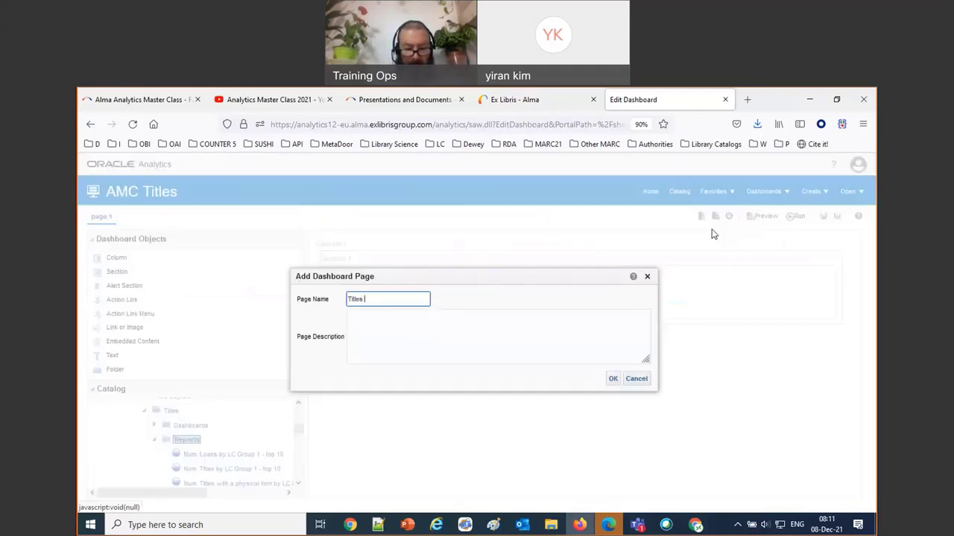
text(by LC Gr)
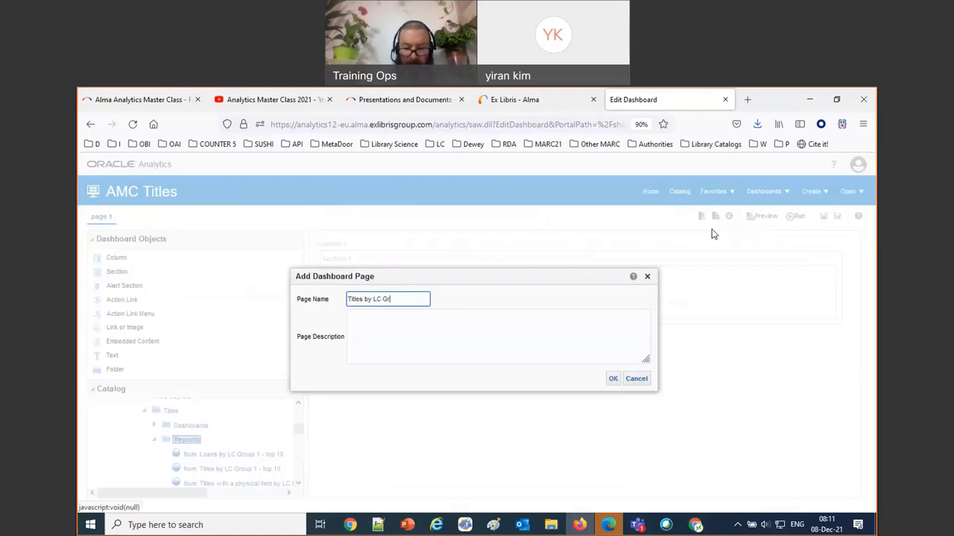
text(opup 1)
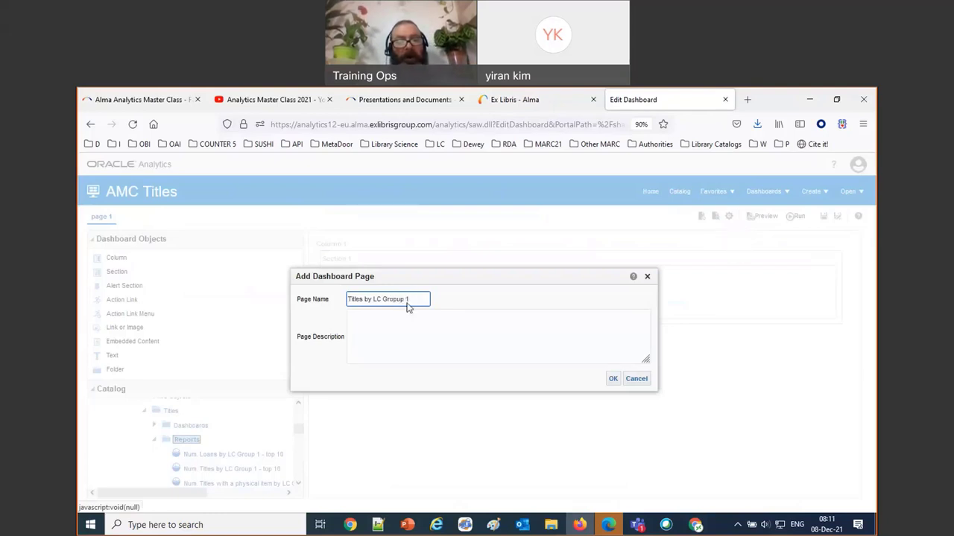
key(Left)
key(Left)
key(Left)
key(Left)
key(BackSpace)
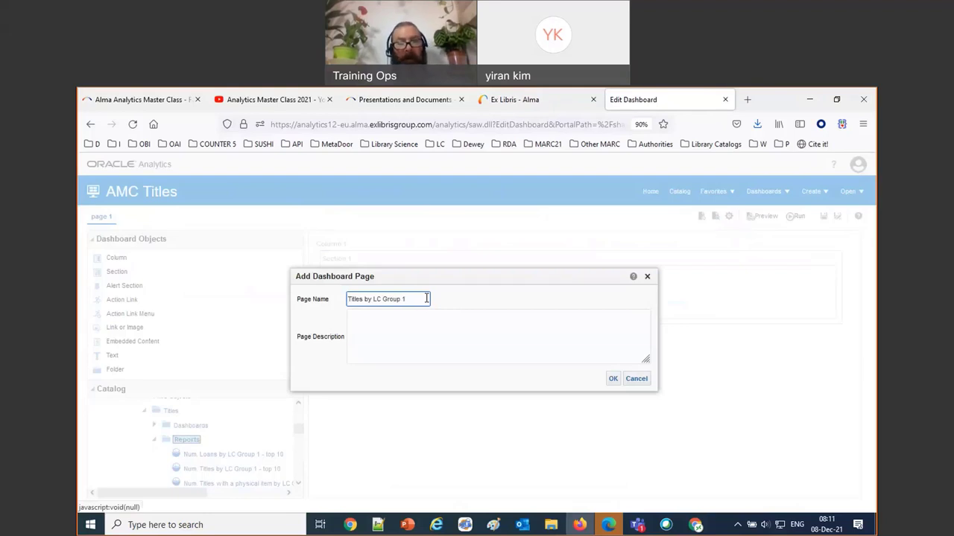
key(End)
key(ctrl+shift+Left)
key(ctrl+shift+Left)
key(ctrl+shift+Left)
key(ctrl+shift+Left)
key(ctrl+shift+Left)
key(ctrl+c)
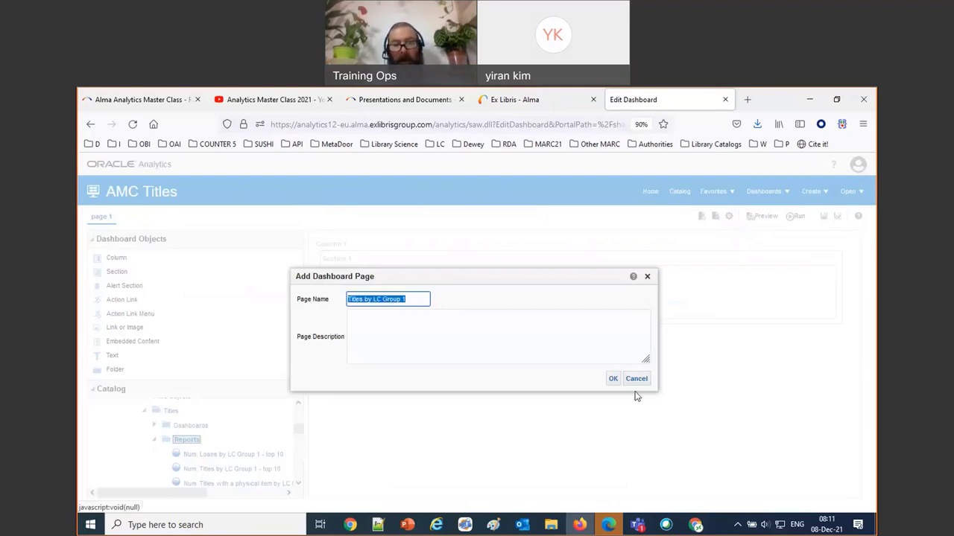
click(612, 378)
Place 'Num. Titles by LC Group 1 - top 10' on the new page and save the dashboard.
drag(239, 473, 609, 380)
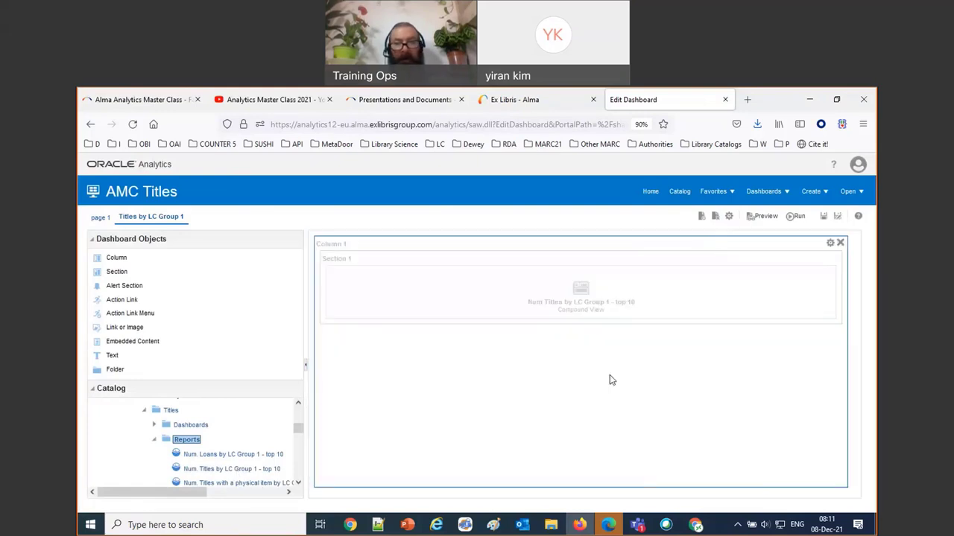
click(824, 217)
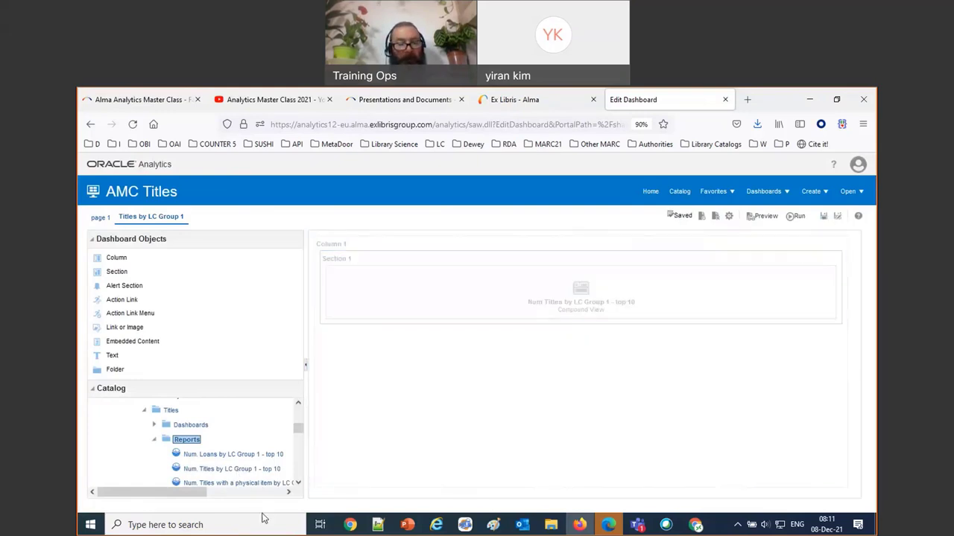
scroll(231, 470, down, 1)
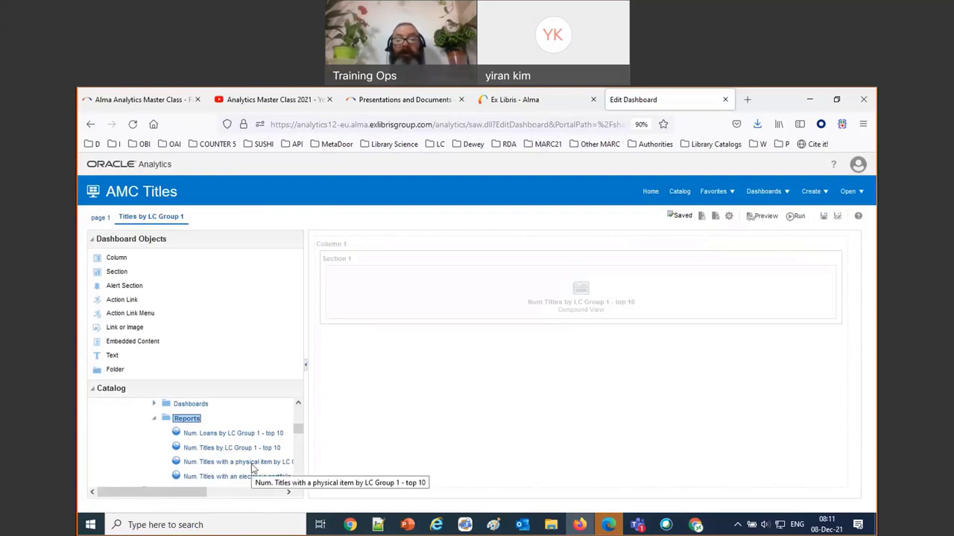
Add a dashboard page named 'Titles with items by LC Group 1'.
click(701, 218)
click(721, 232)
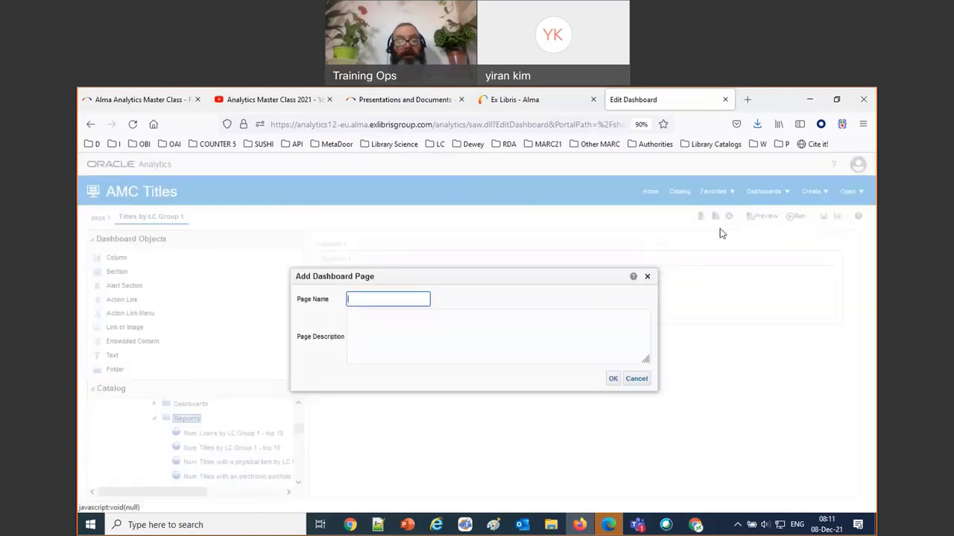
key(ctrl+v)
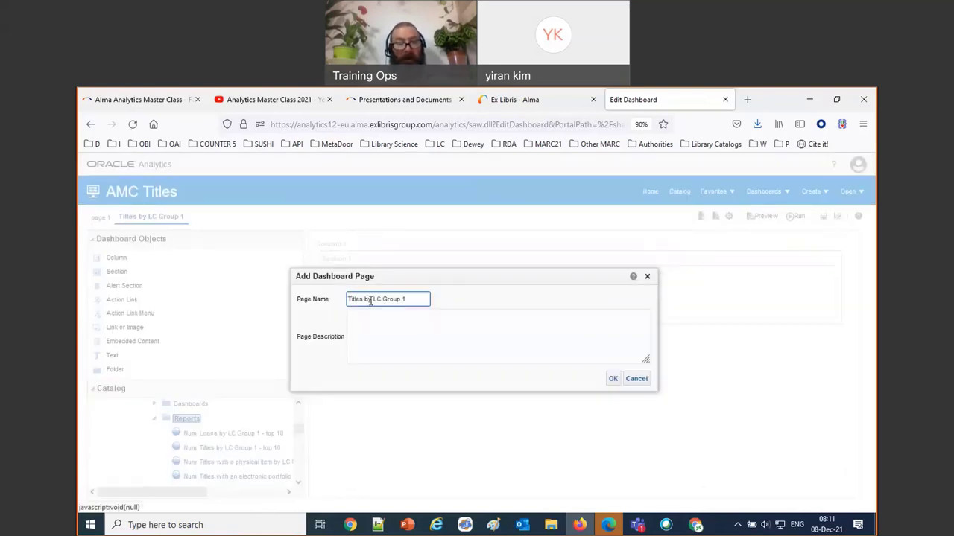
click(364, 299)
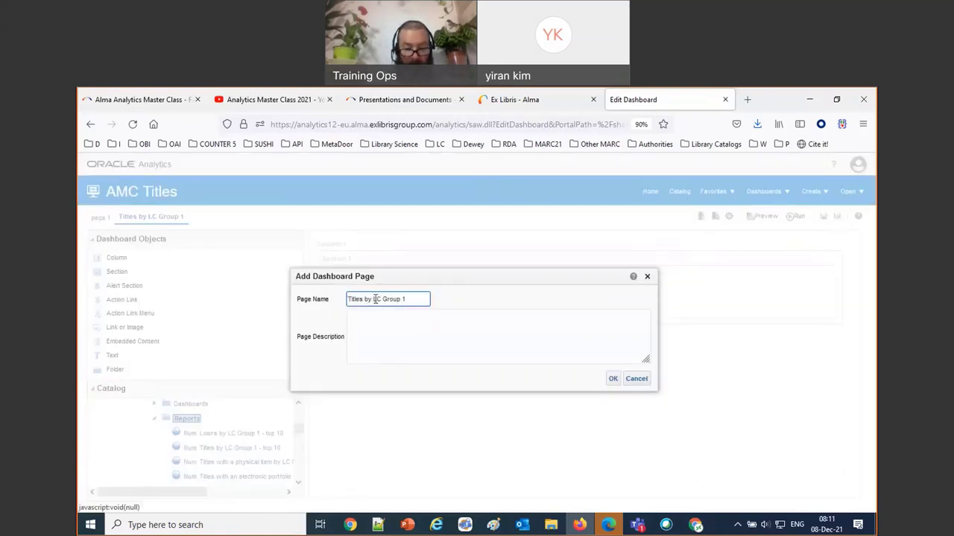
text(with items)
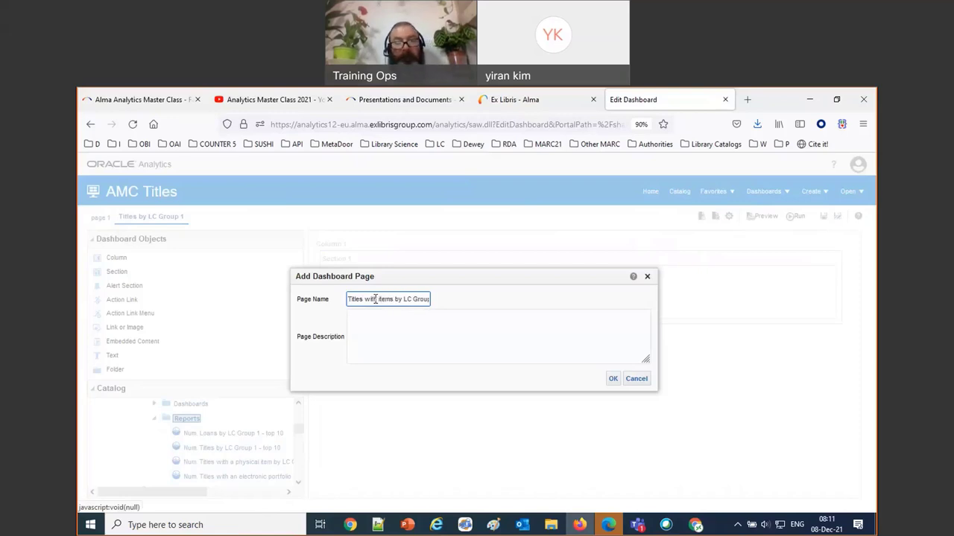
click(613, 382)
Place the physical-item titles top-10 report on the new page and save the dashboard.
drag(261, 467, 656, 385)
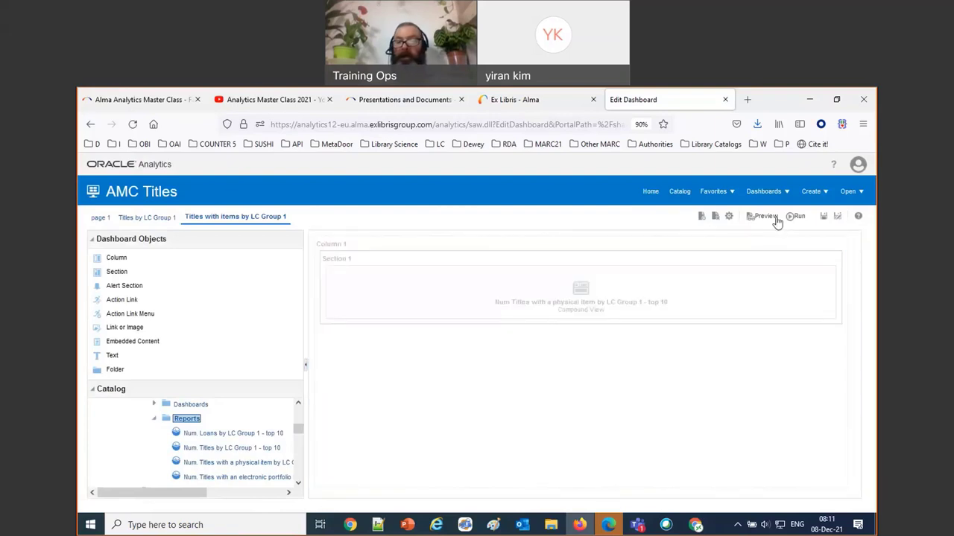
click(823, 217)
click(701, 217)
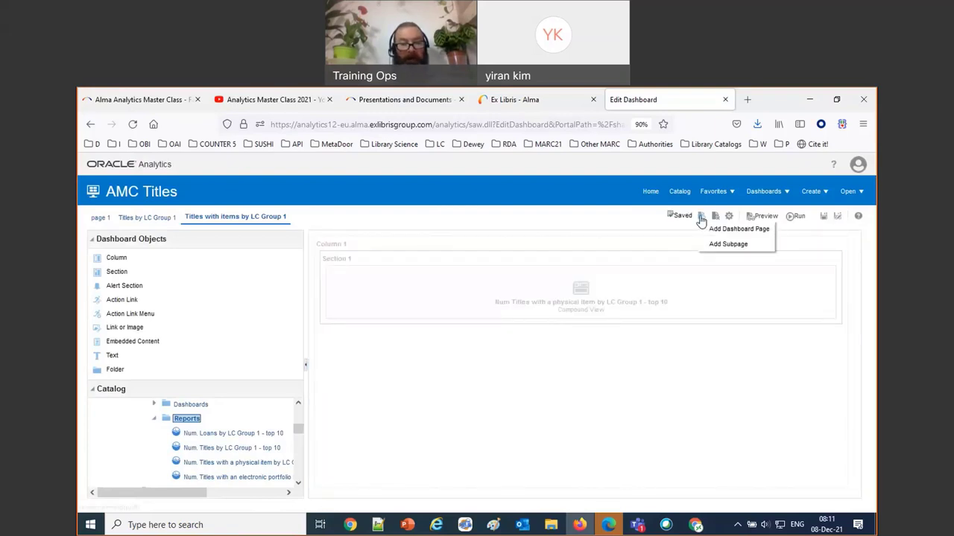
Add a dashboard page named 'Titles with portfolio LC Group 1'.
click(710, 232)
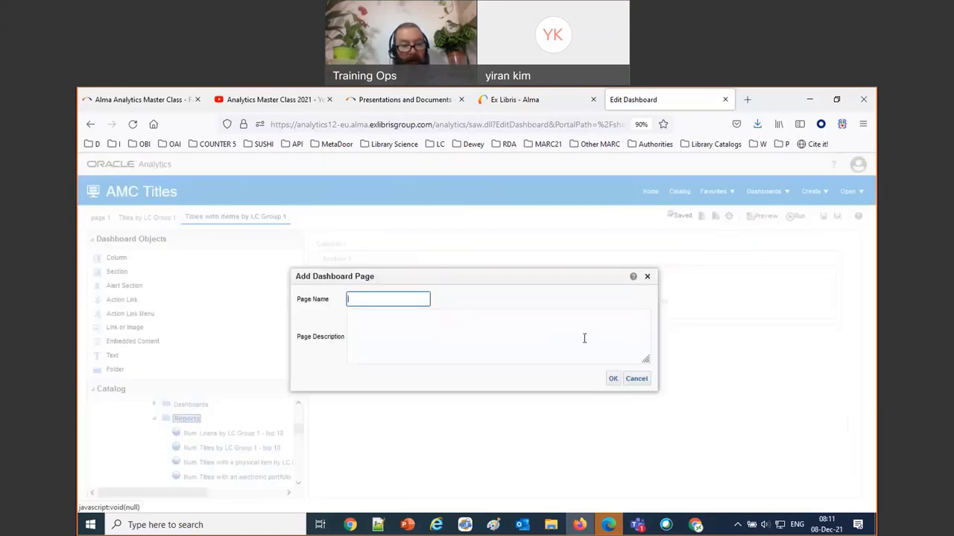
text(Titles)
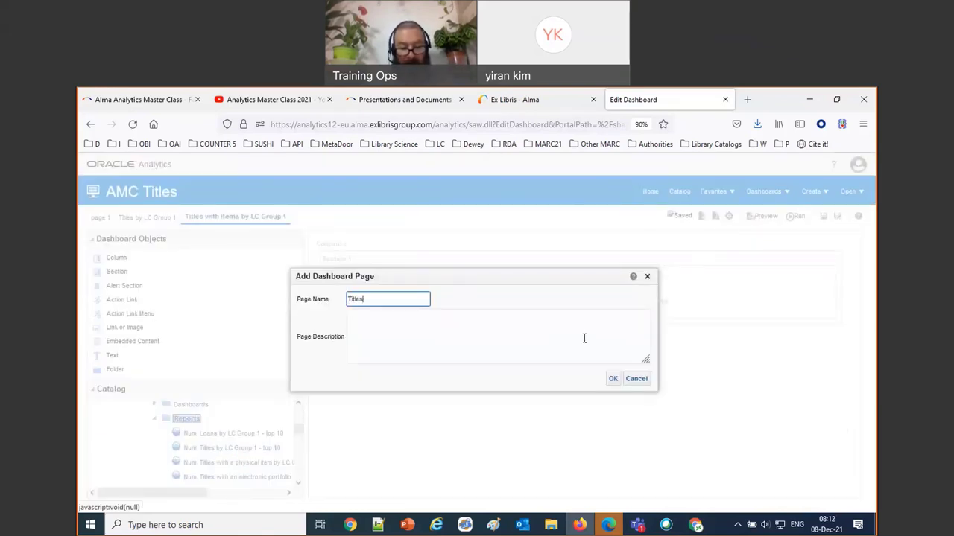
text( with portfol)
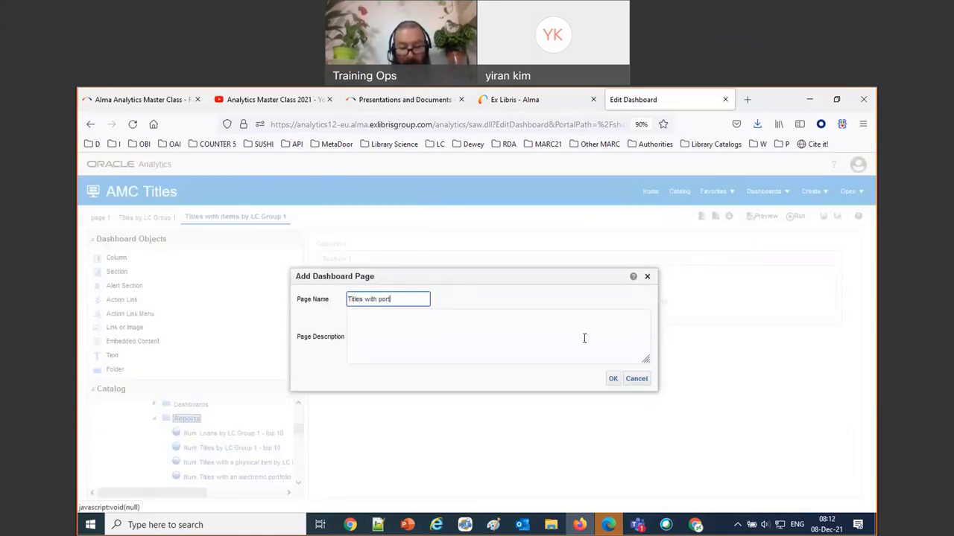
text(io LC G)
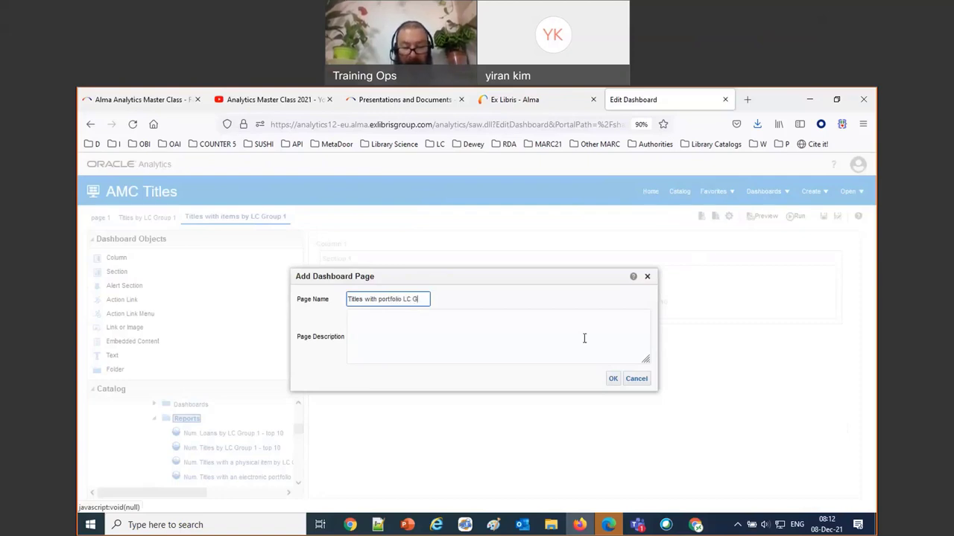
text(roup 1)
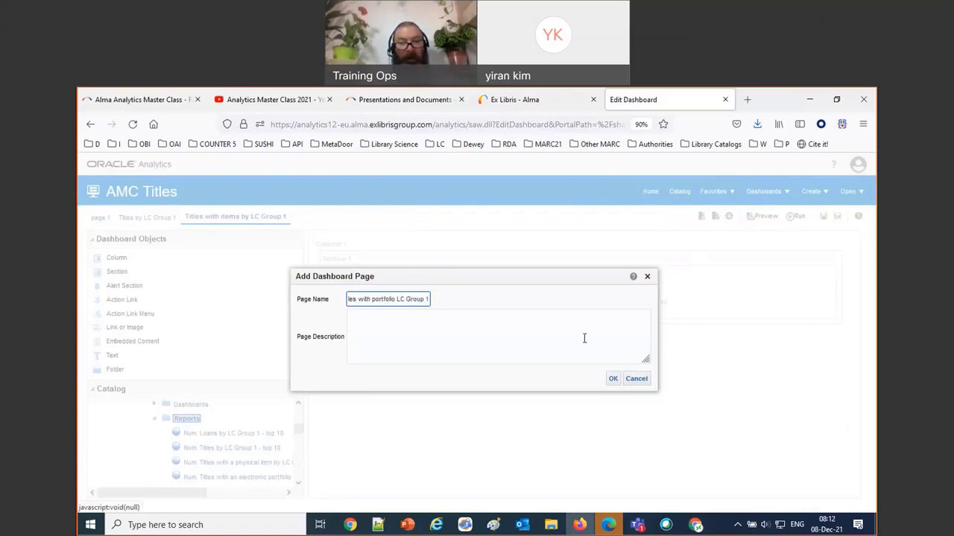
click(613, 379)
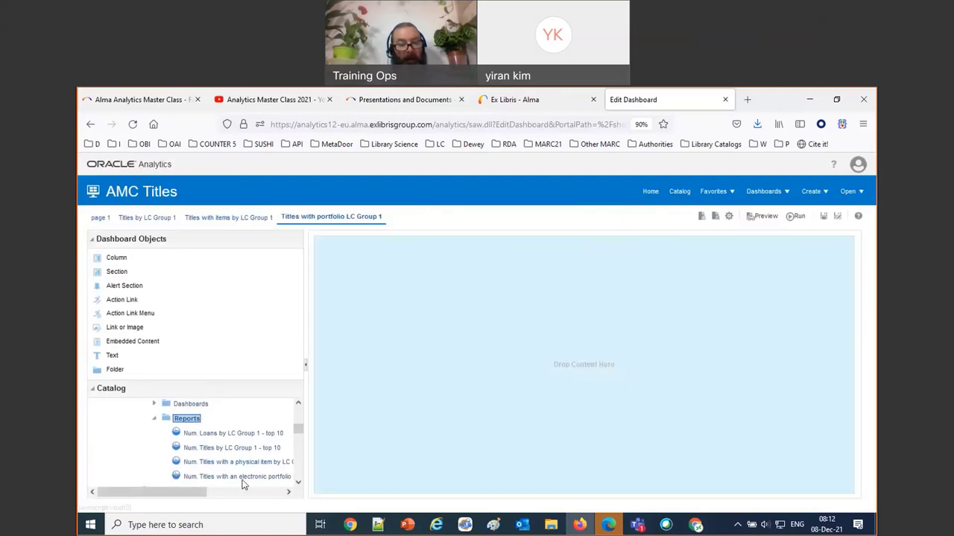
Place the electronic-portfolio titles report on the new page, save, and return to page 1.
drag(240, 477, 609, 350)
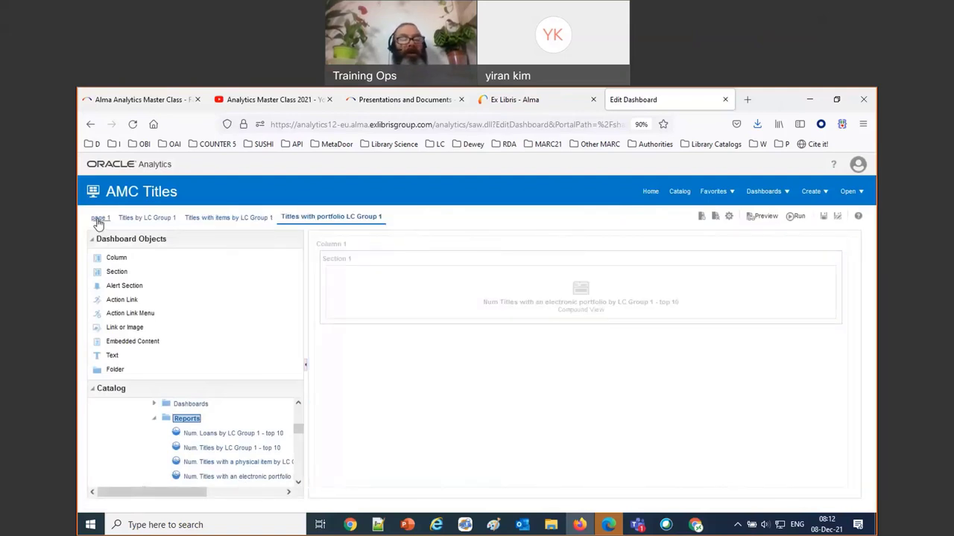
click(823, 217)
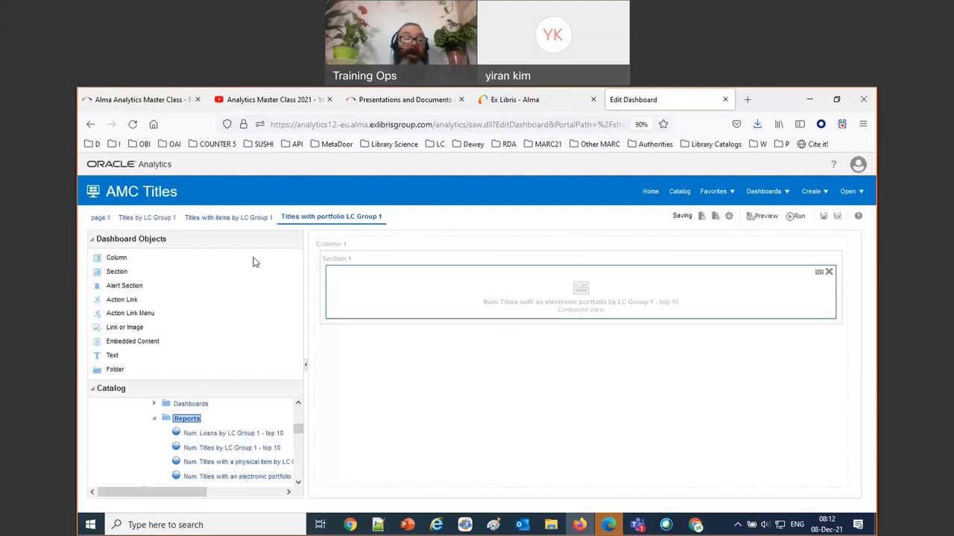
click(98, 219)
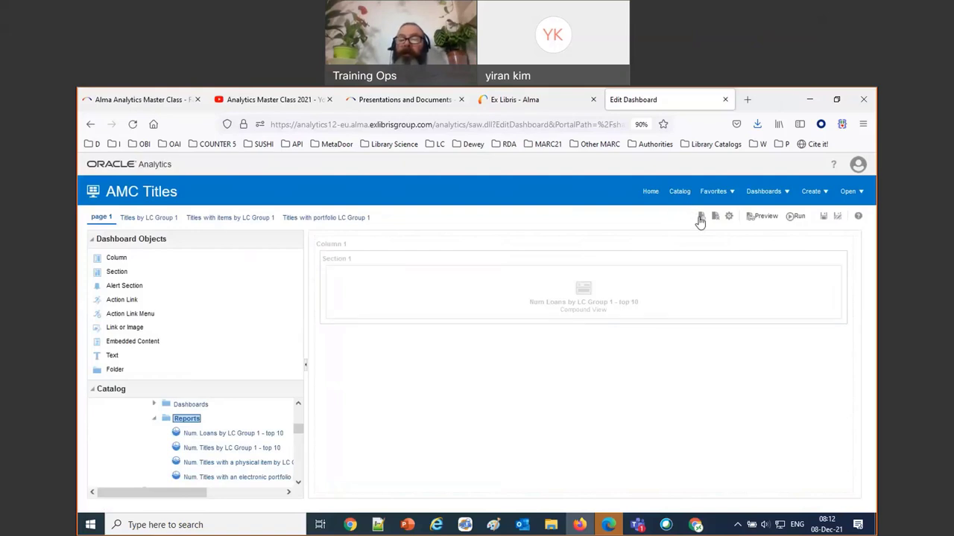
click(729, 216)
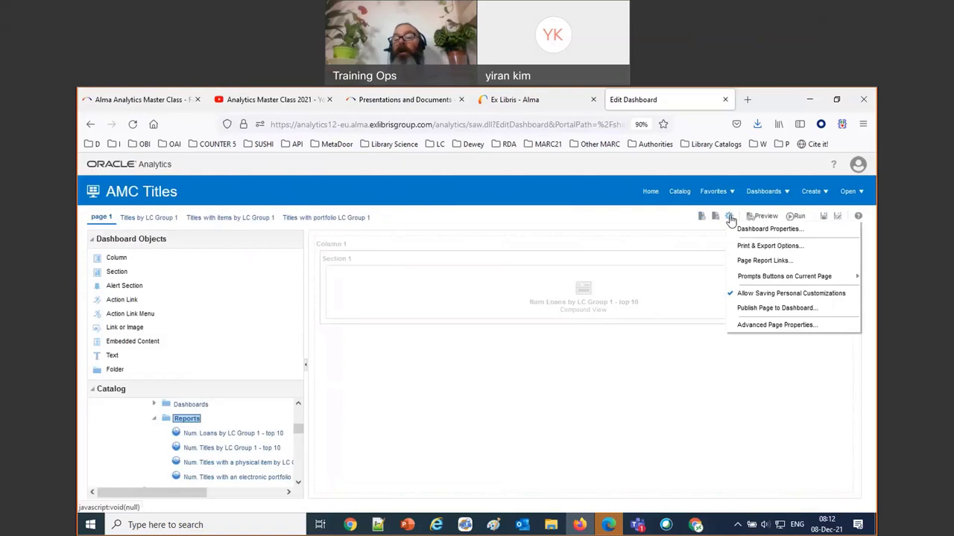
Rename 'page 1' to 'Loans by LC Group 1' in Dashboard Properties and save the dashboard.
click(751, 230)
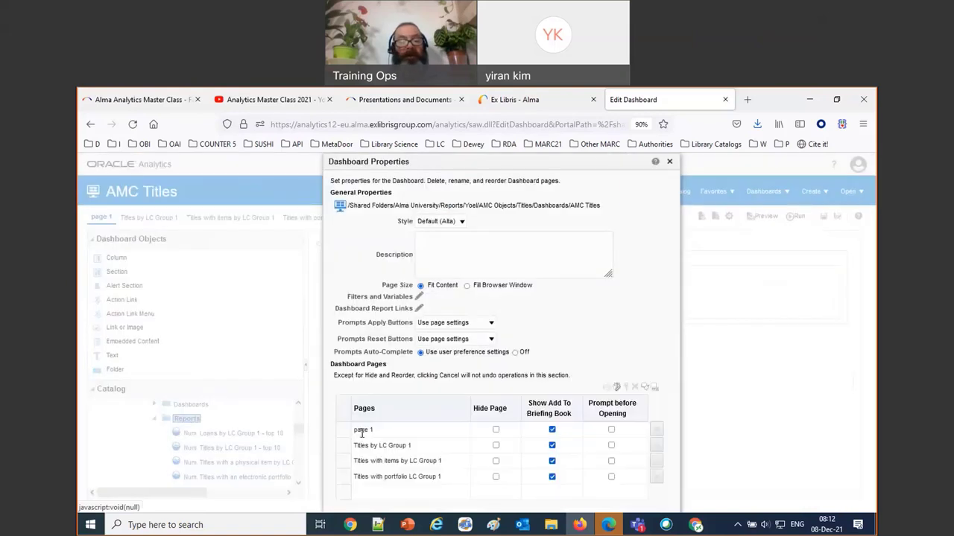
click(359, 435)
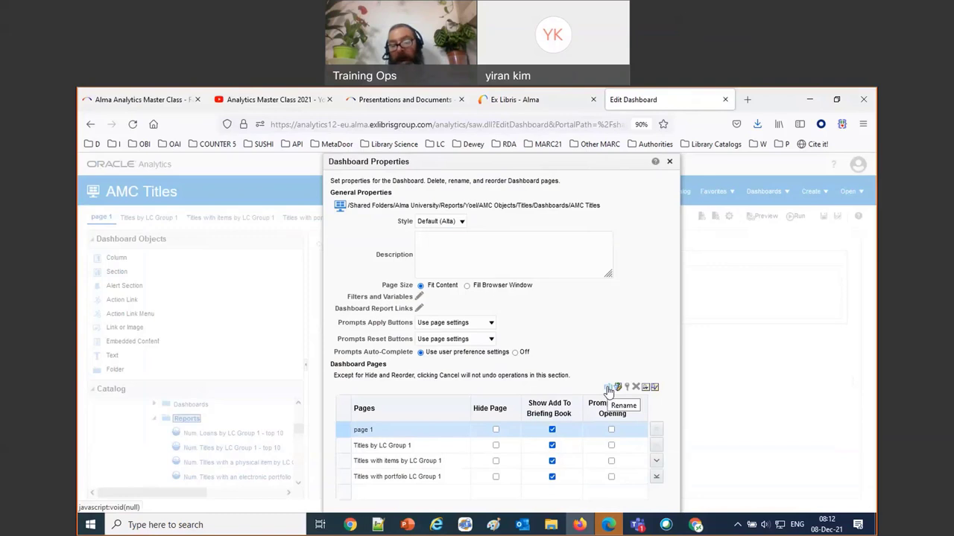
click(608, 388)
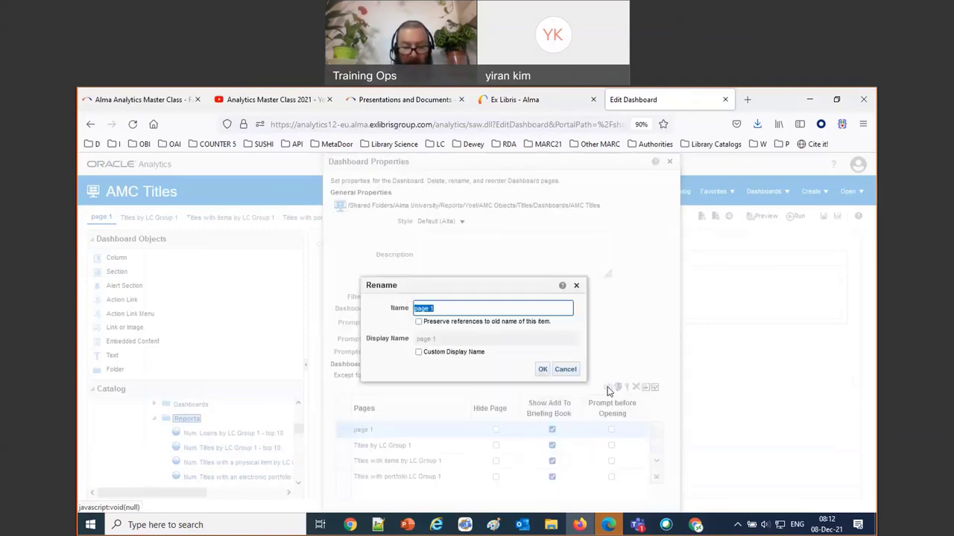
text(Loans by LC Gr)
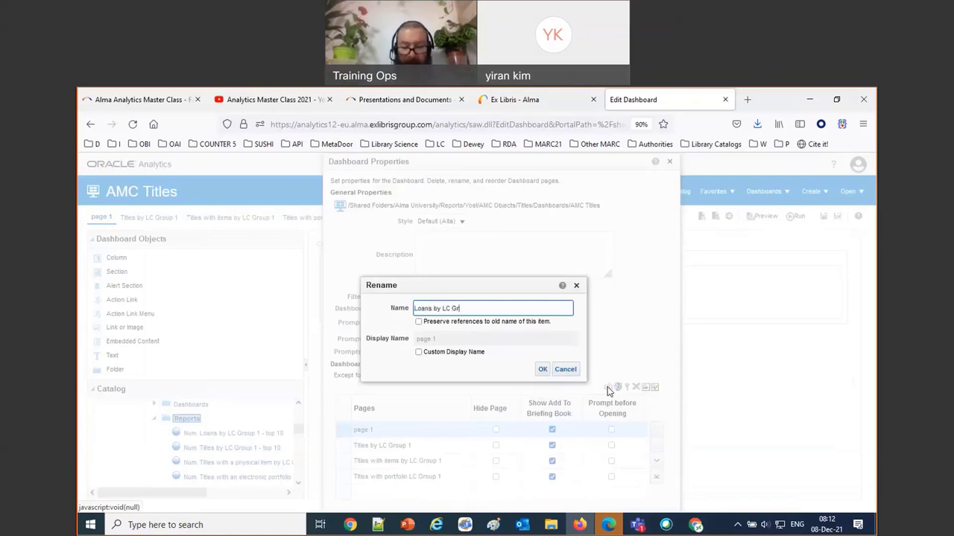
text(oup 1)
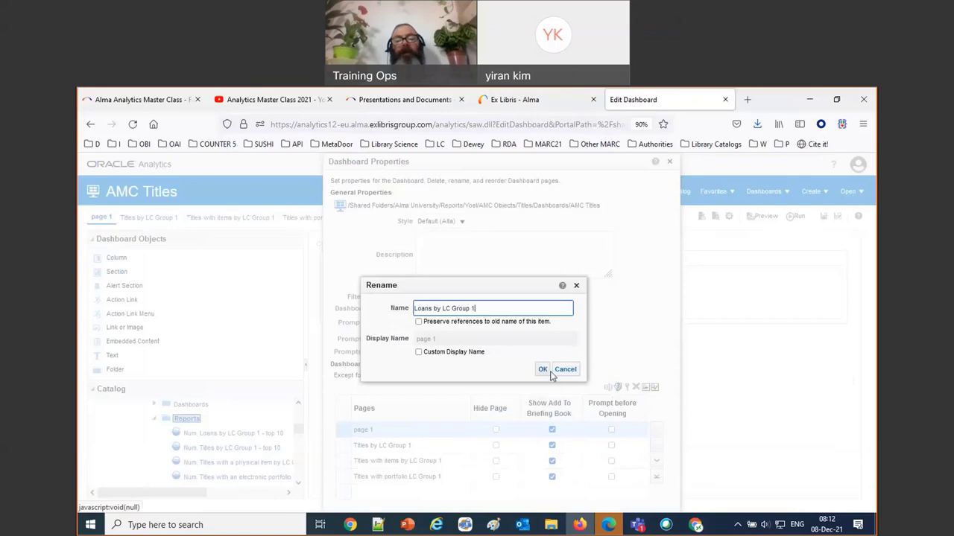
click(543, 370)
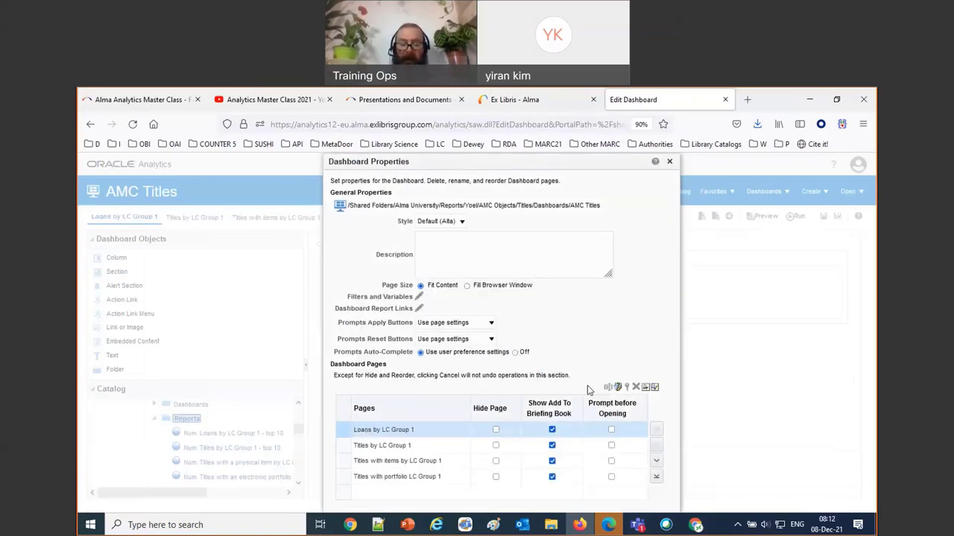
key(ctrl+minus)
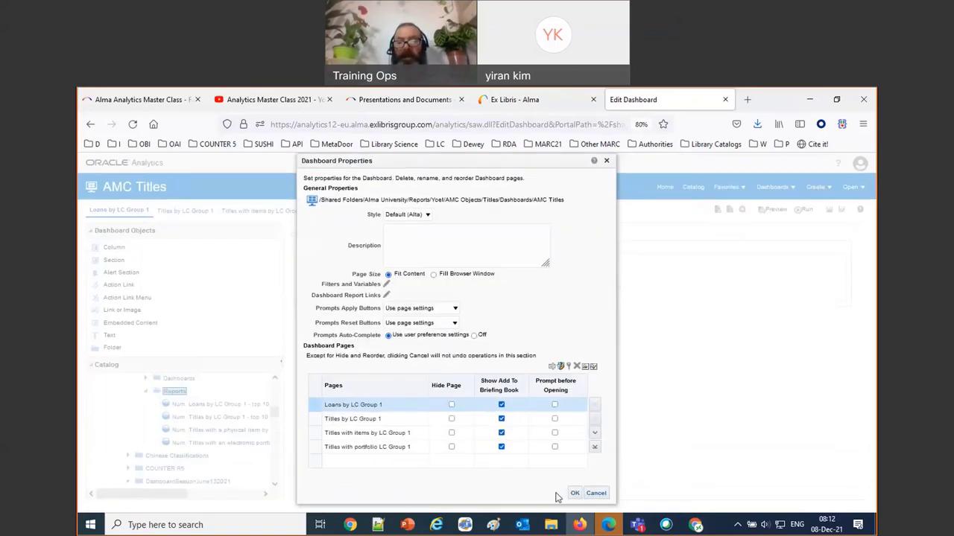
click(573, 493)
click(829, 210)
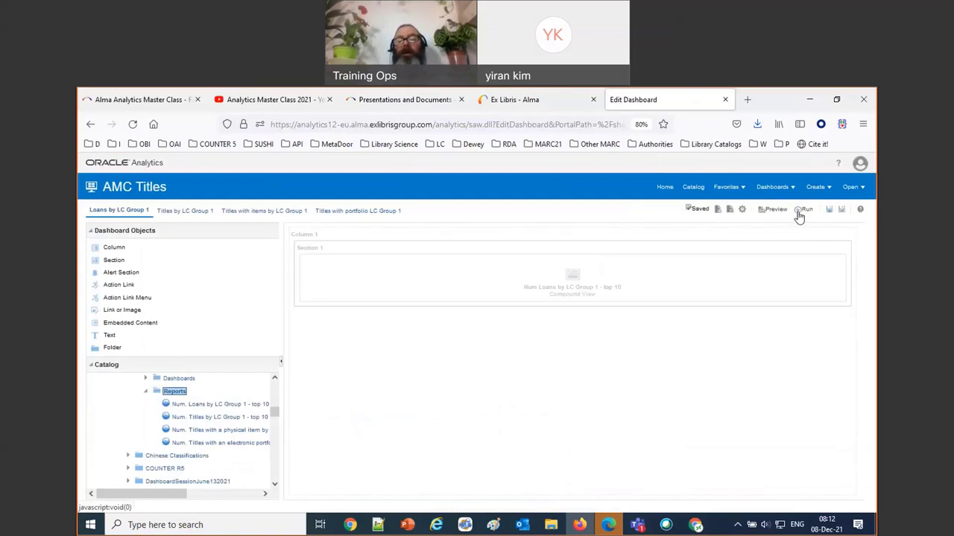
Run AMC Titles and view the Titles by LC Group 1, Titles with items, and Titles with portfolio pages.
click(799, 214)
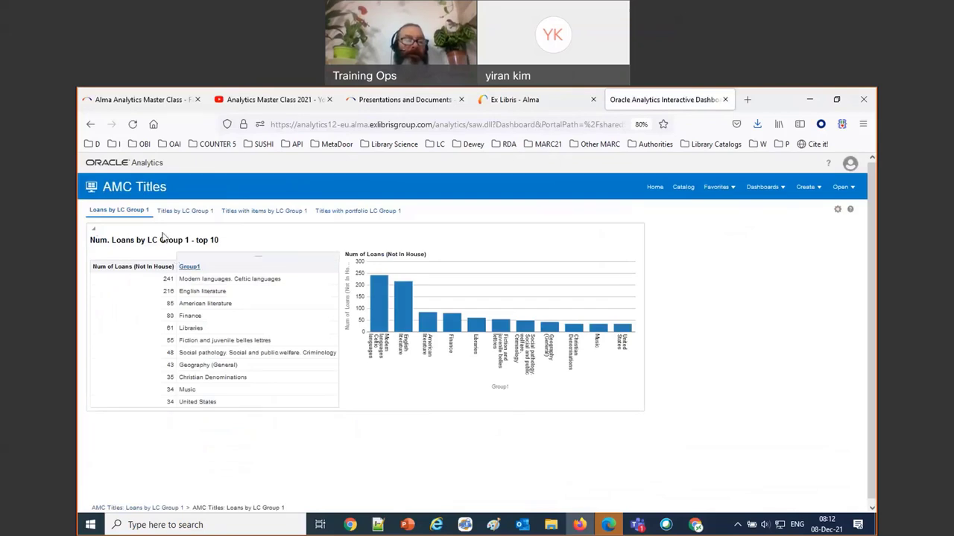
click(179, 211)
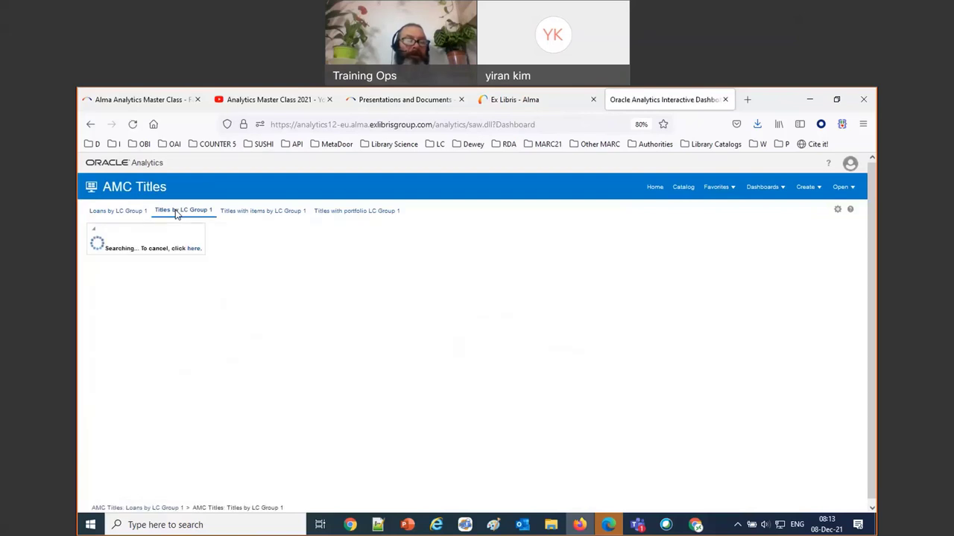
click(255, 213)
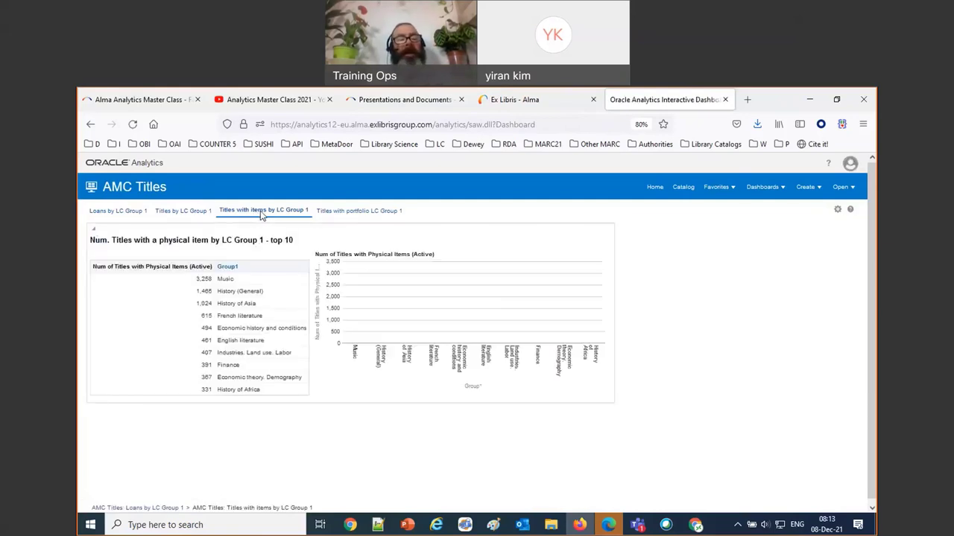
click(361, 212)
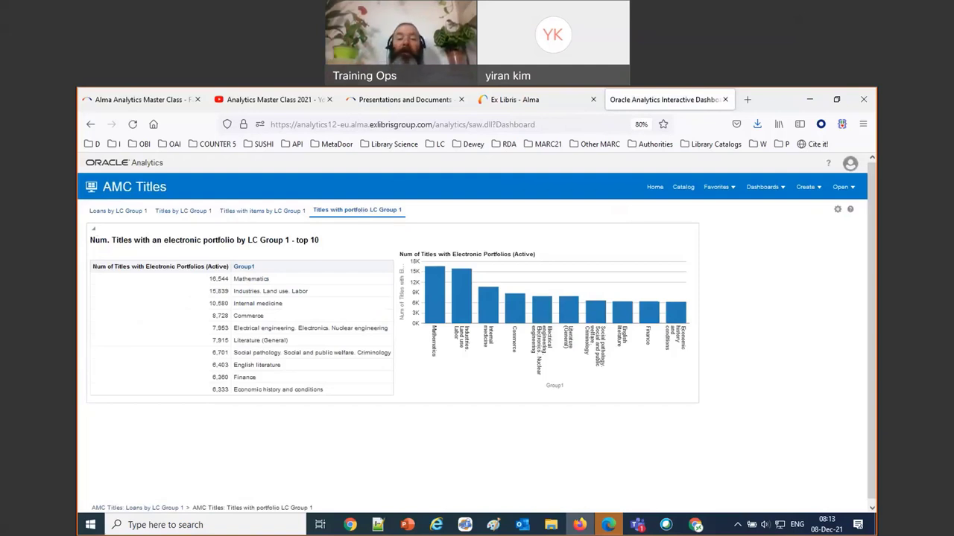
Back on the Alma home page, open Analytics Objects List from the Analytics menu.
click(544, 107)
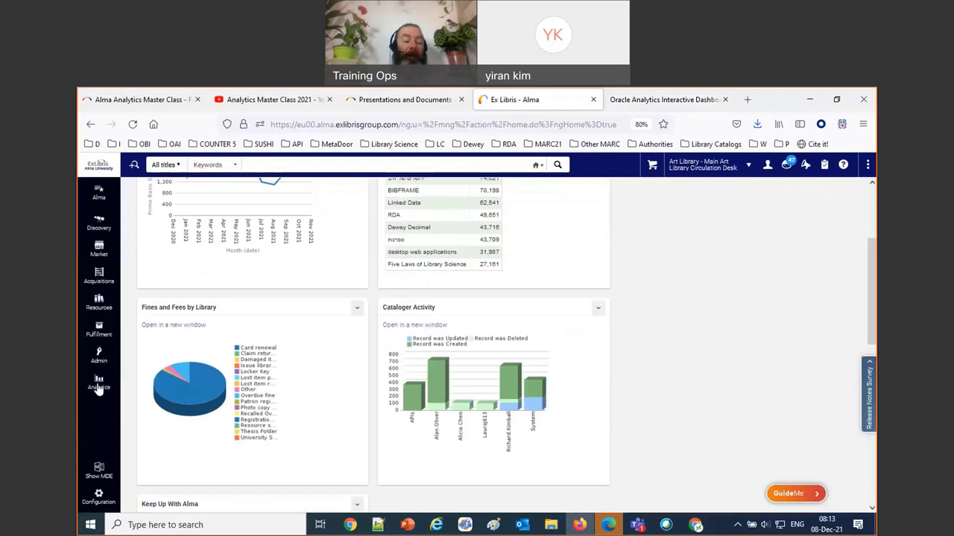
click(99, 385)
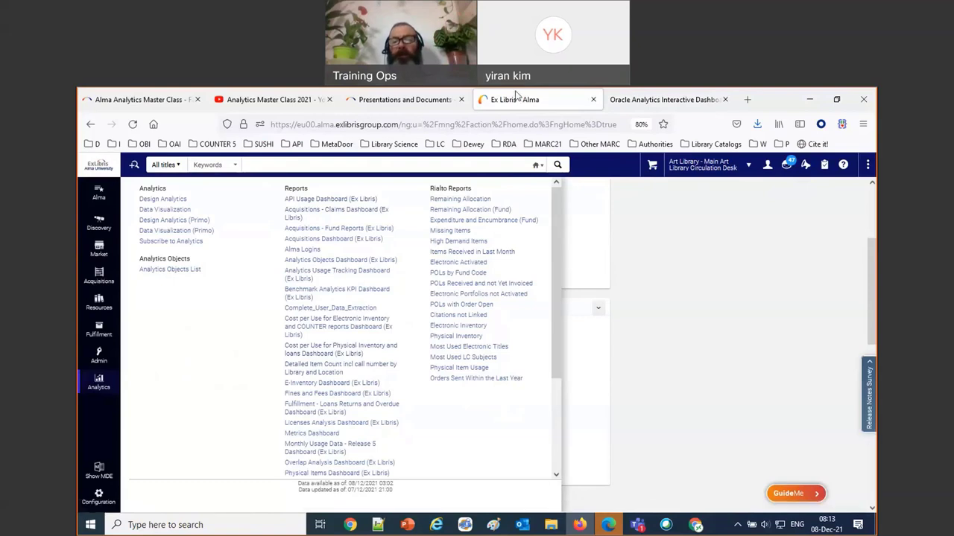
click(723, 395)
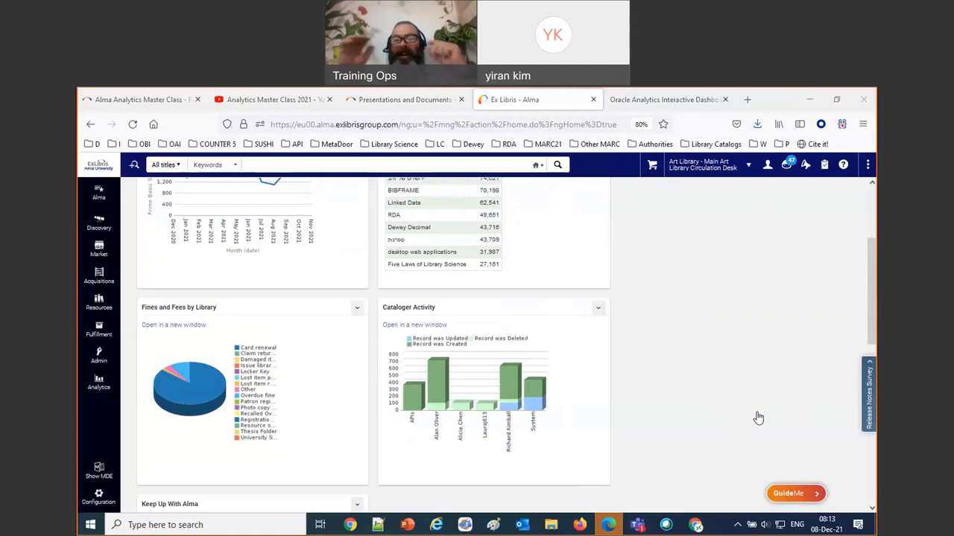
click(665, 503)
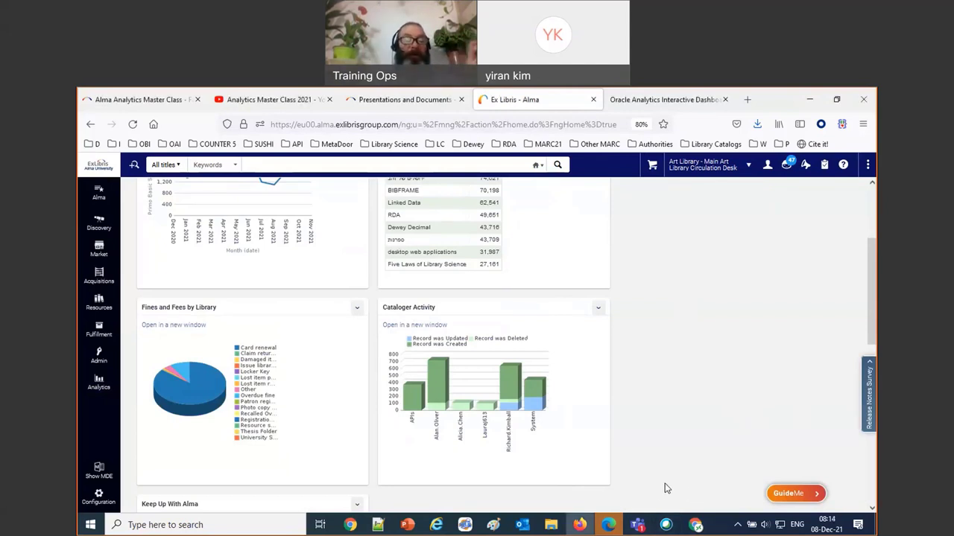
click(98, 388)
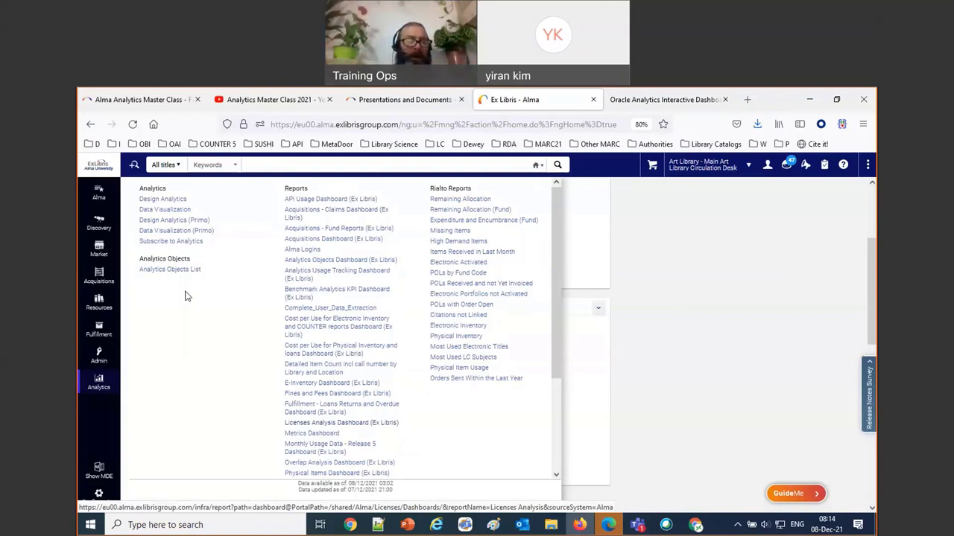
click(169, 271)
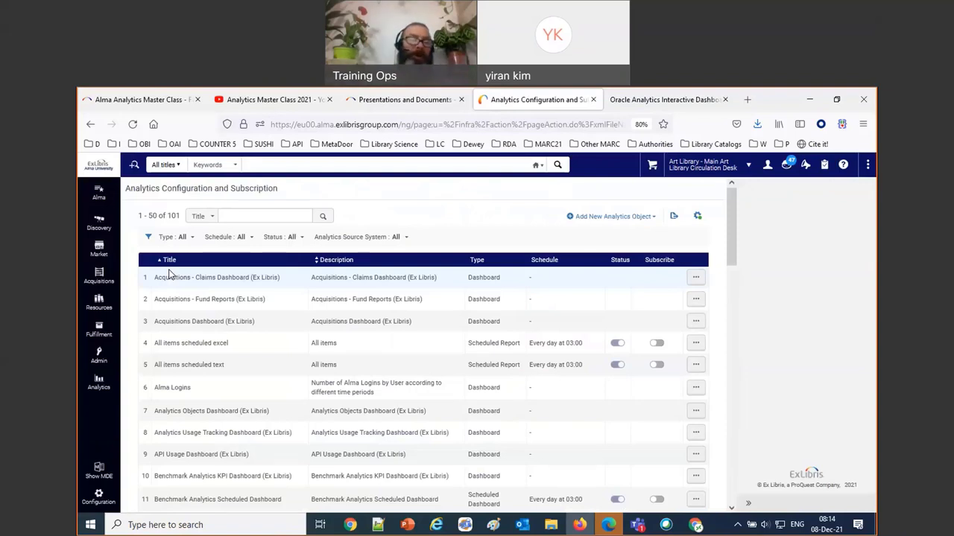
Start a new Alma analytics object from the Analytics Configuration and Subscription page.
click(191, 237)
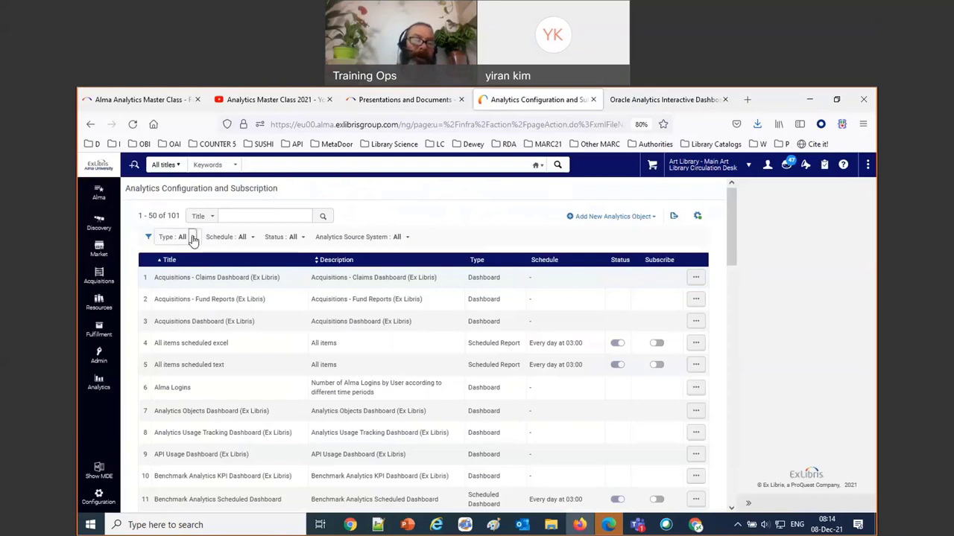
click(596, 221)
click(598, 221)
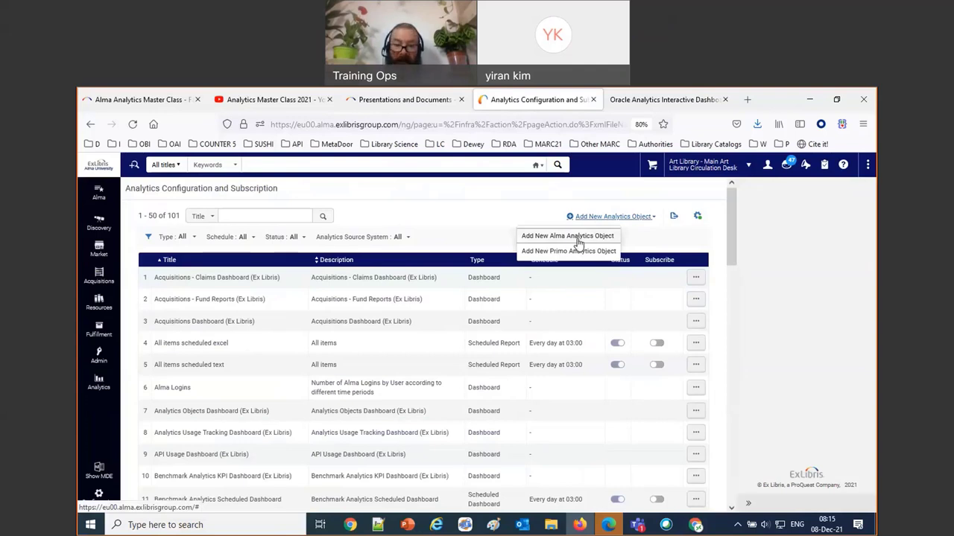
click(578, 237)
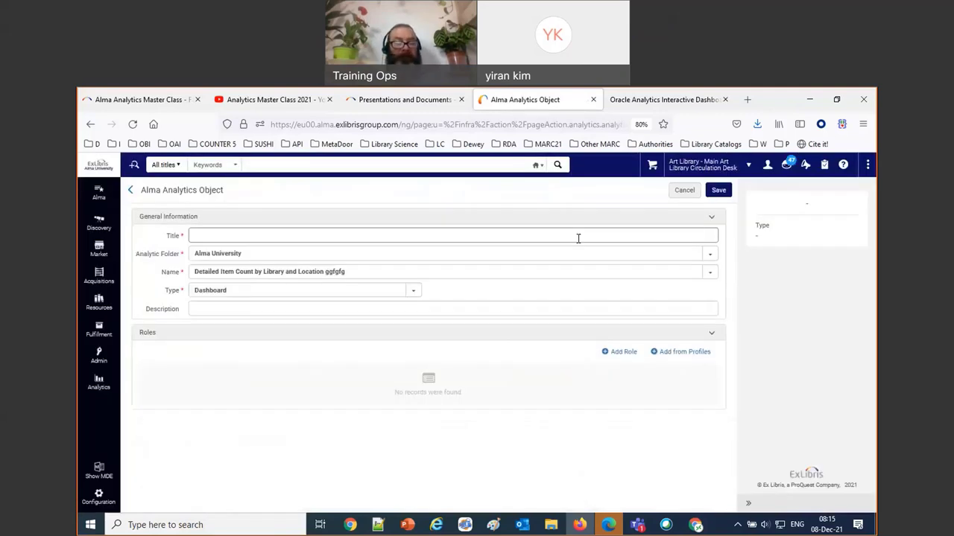
Title the new analytics object 'The AMC Titles Dashboard' and describe it as created during session 7 of 8.
click(501, 234)
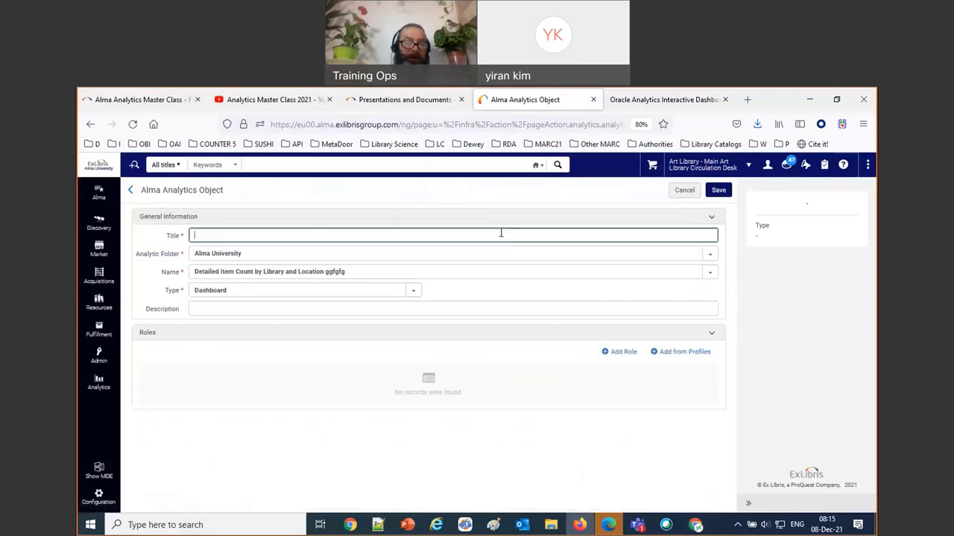
text(The A)
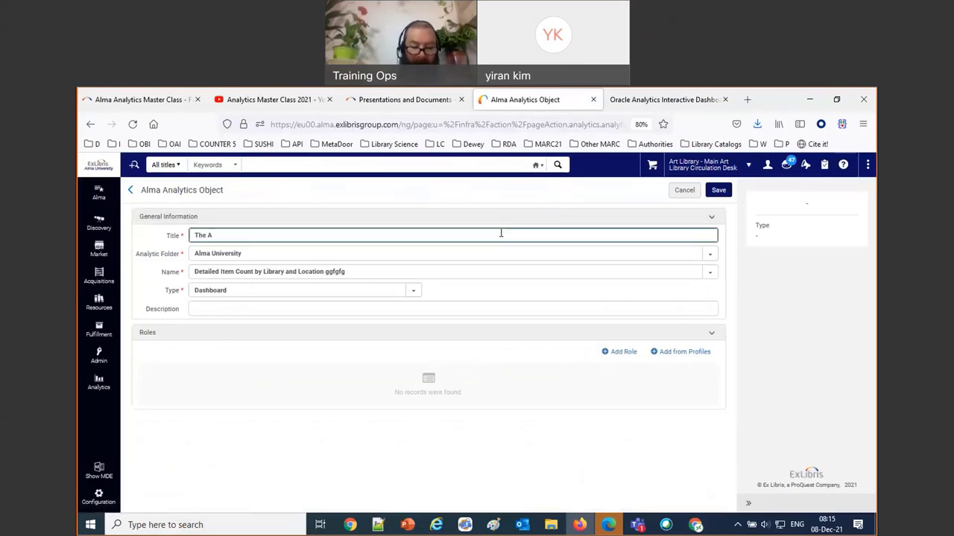
text(MC Dashb)
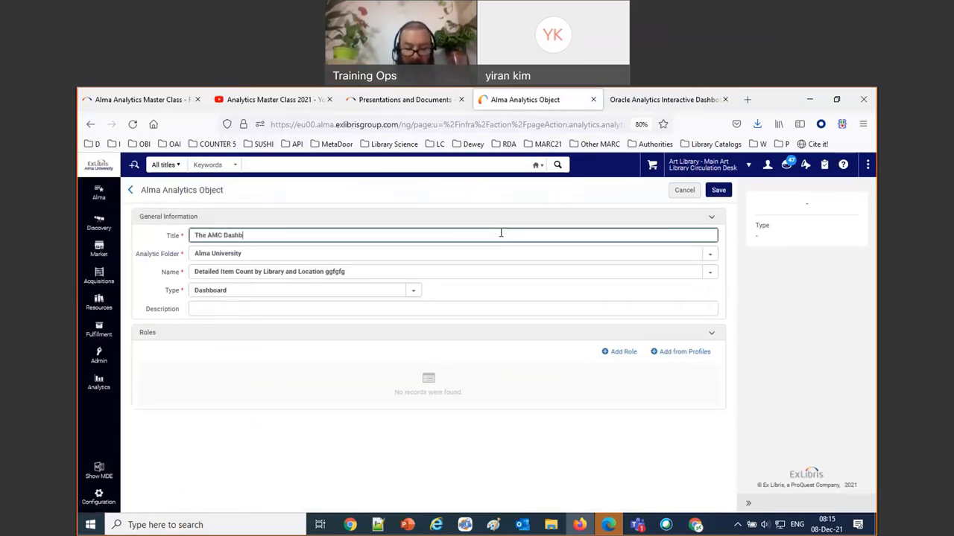
text(oard)
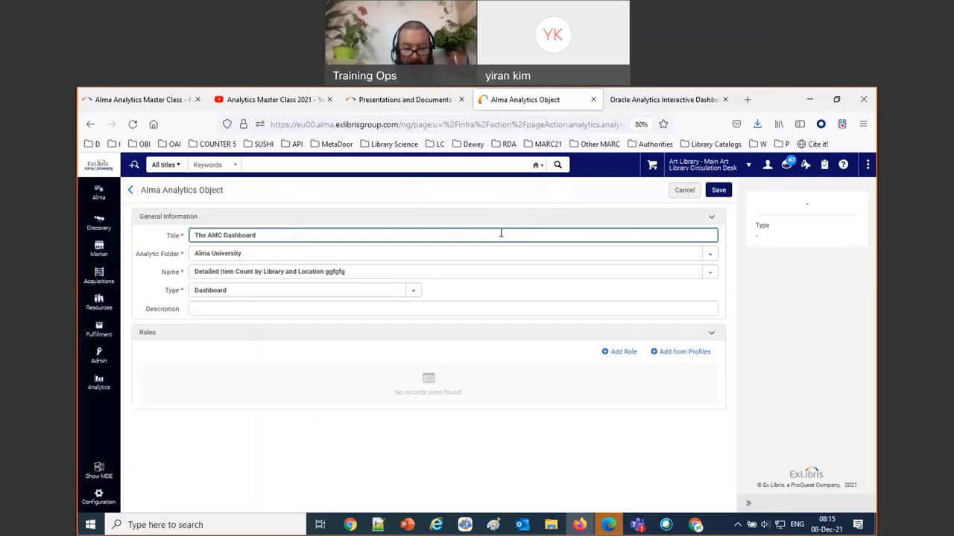
text(Titles)
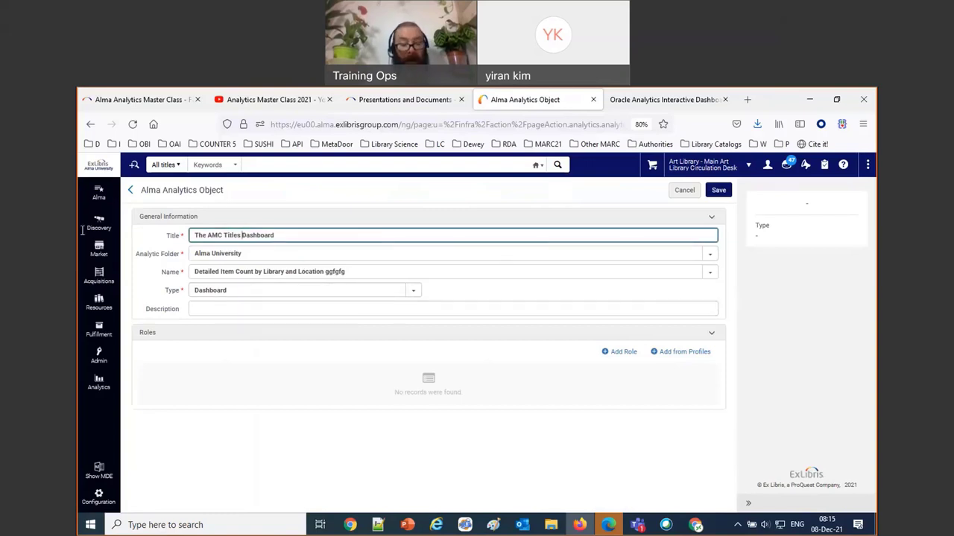
key(ctrl+a)
key(ctrl+c)
click(205, 309)
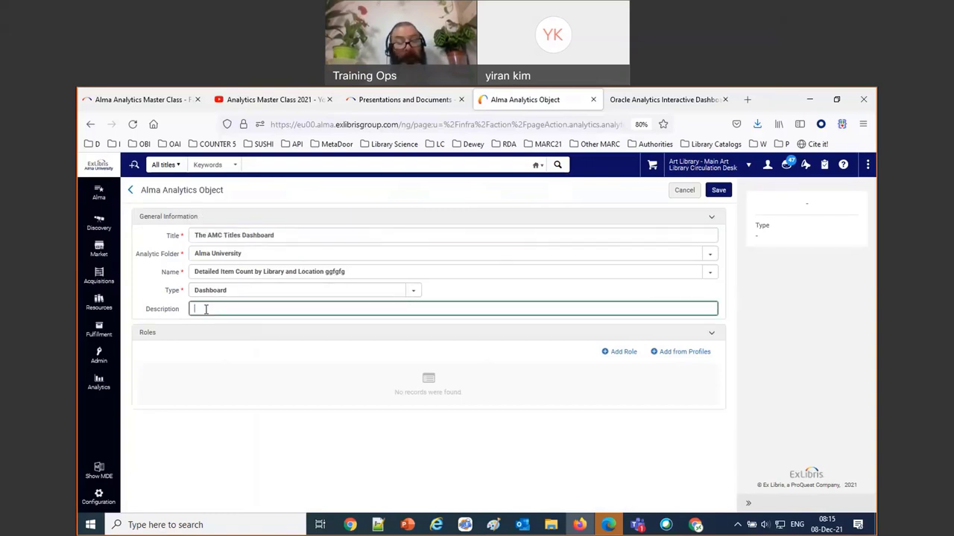
key(ctrl+v)
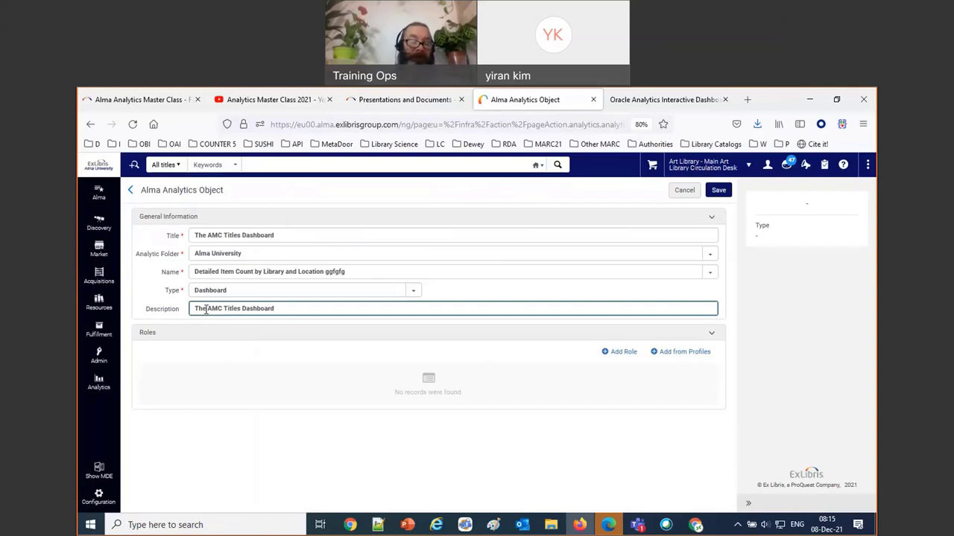
text(cr)
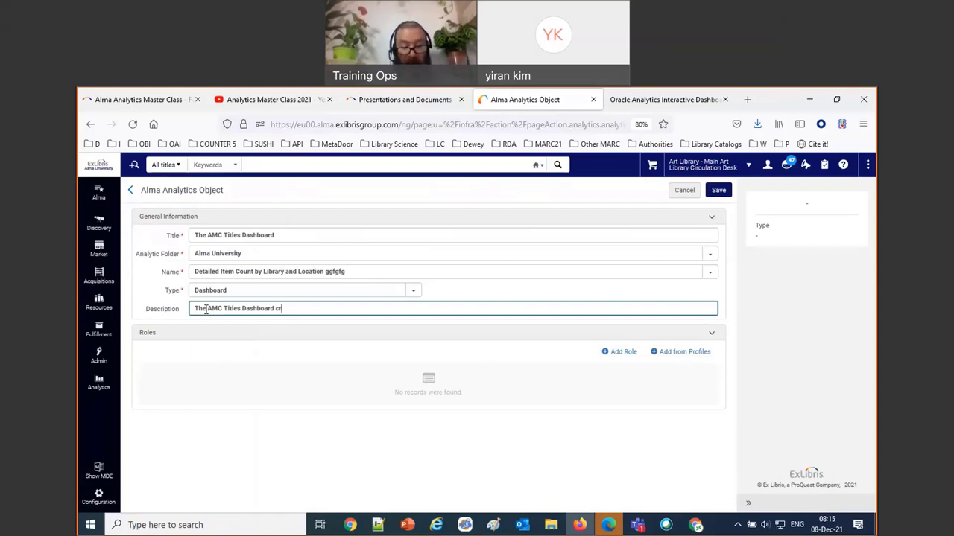
text(eated during)
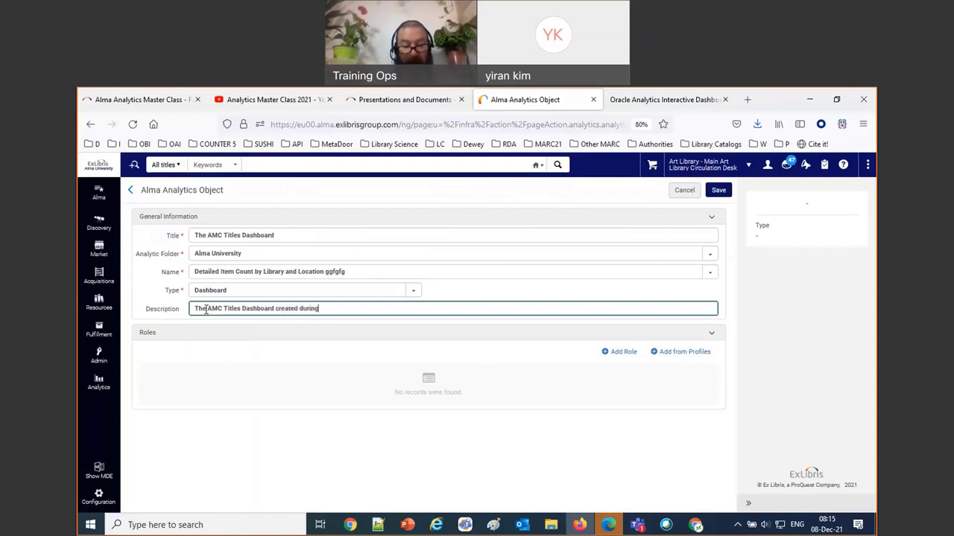
text( session 7 of)
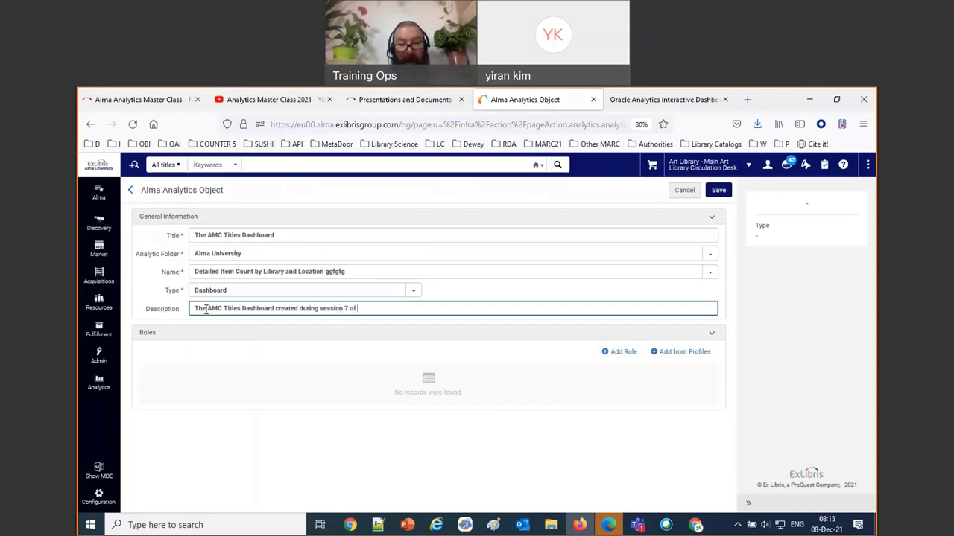
text( 8.)
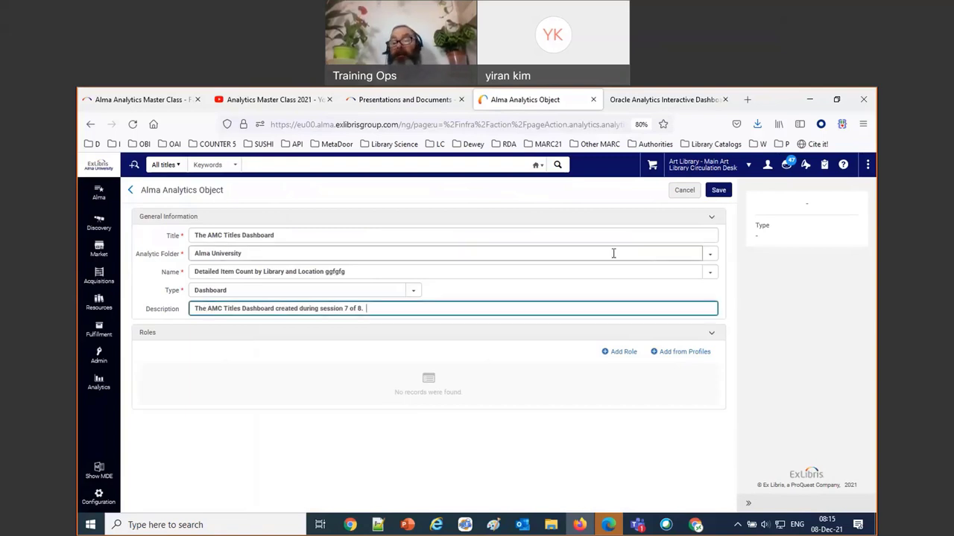
click(865, 288)
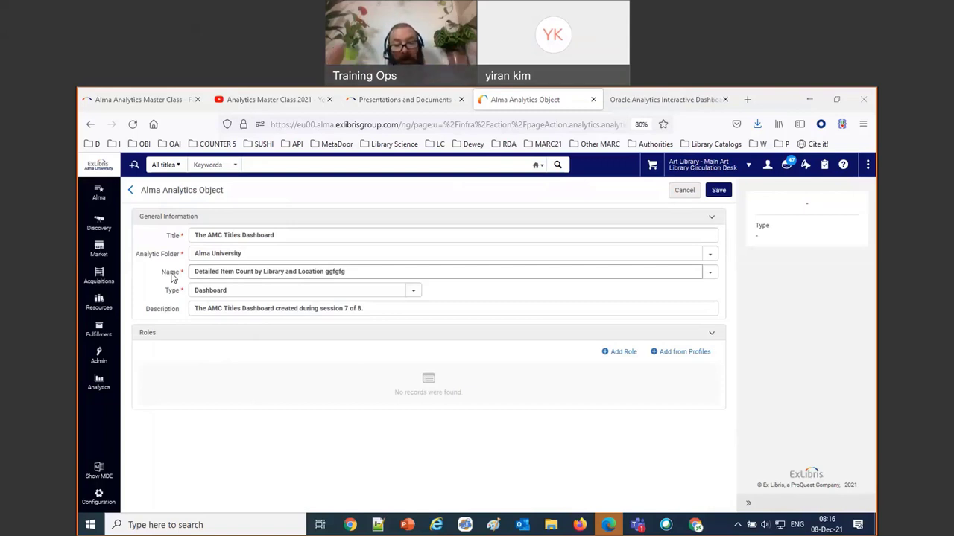
File the object under Yoel/AMC Objects/Titles/Dashboards, named AMC Titles, with type Dashboard.
click(710, 255)
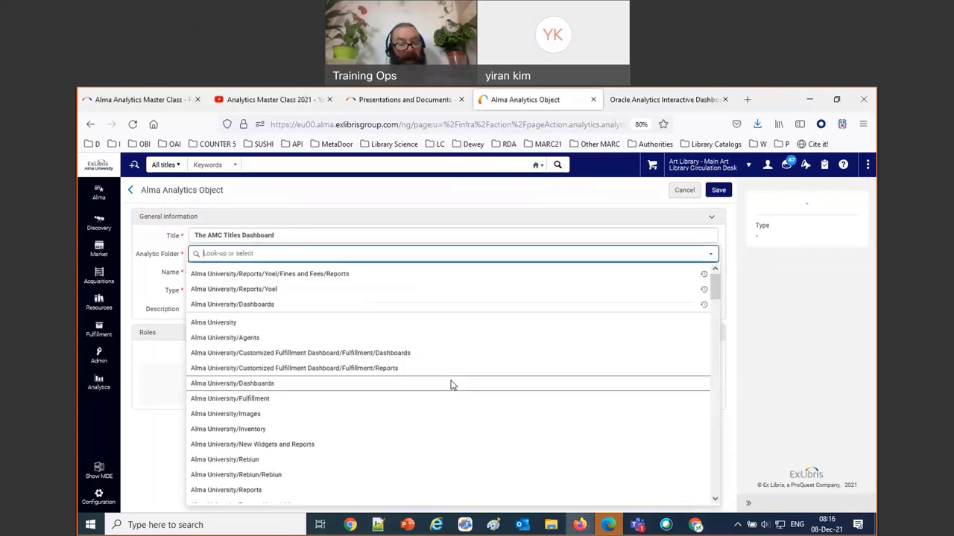
scroll(452, 386, down, 5)
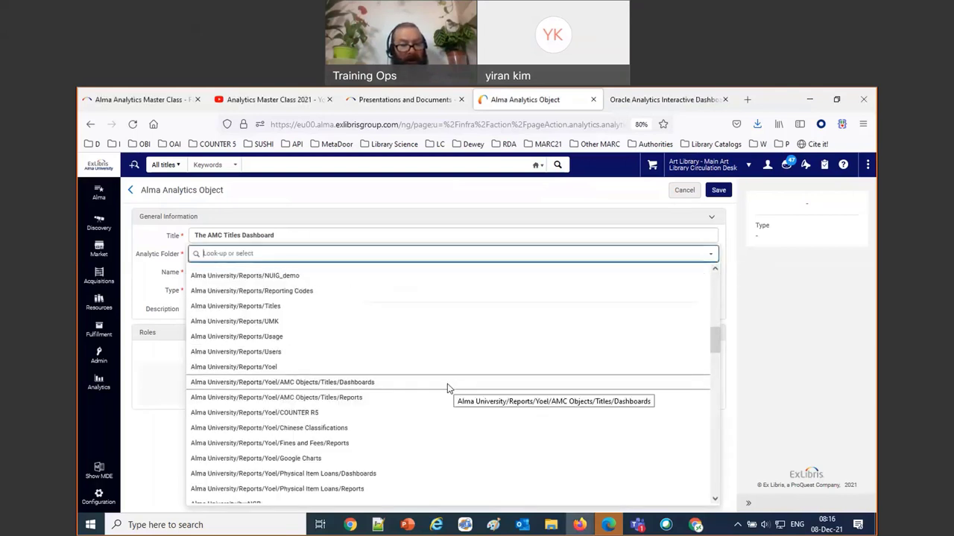
click(330, 383)
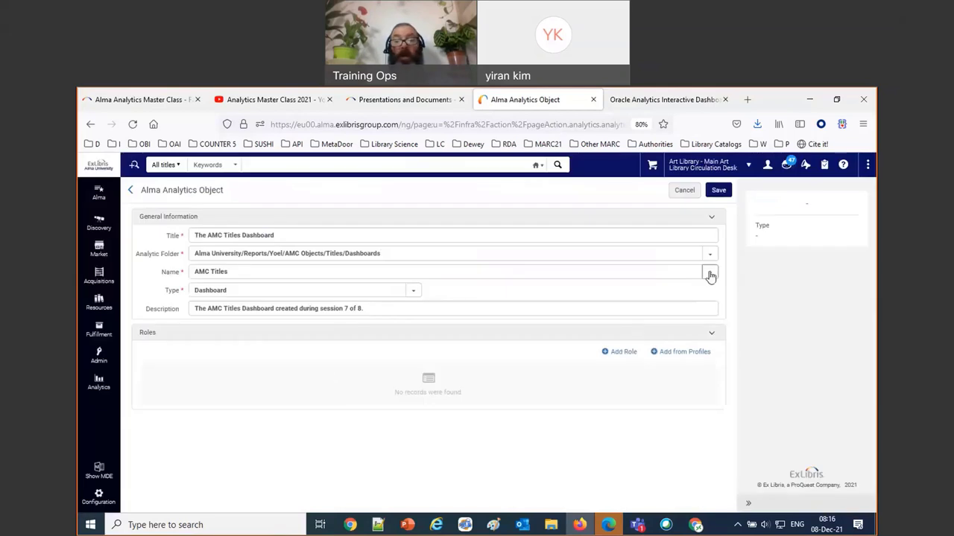
click(708, 273)
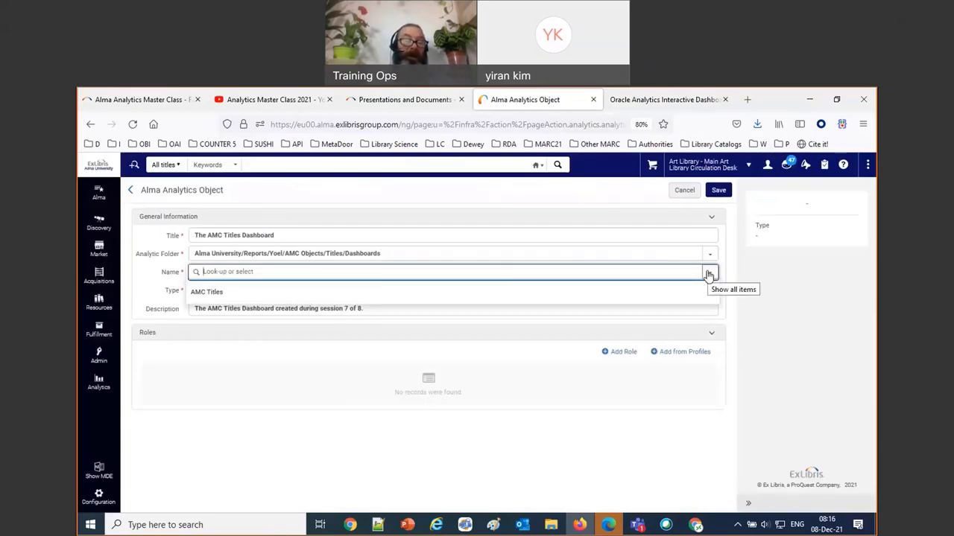
click(201, 295)
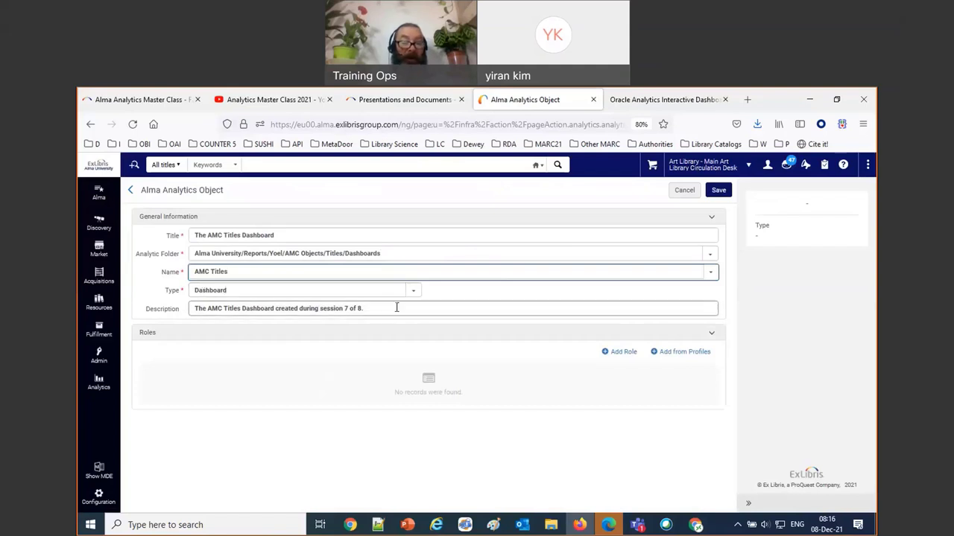
click(414, 291)
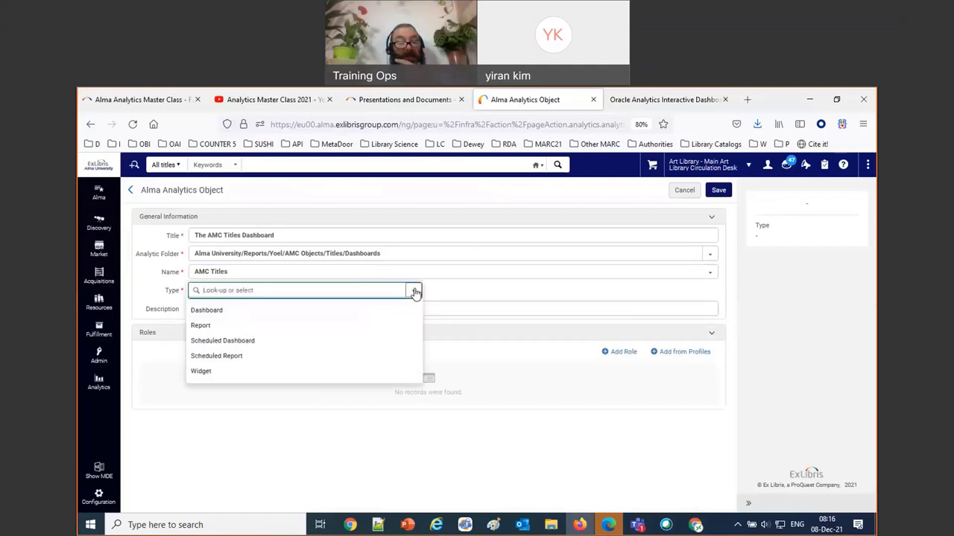
click(328, 462)
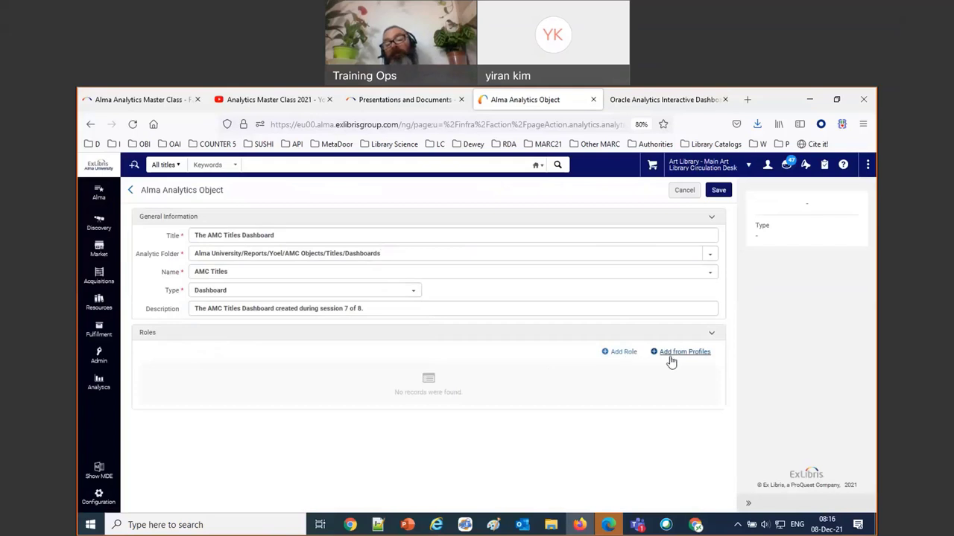
Select all Fulfillment roles in the Add from Profiles roles list.
click(623, 353)
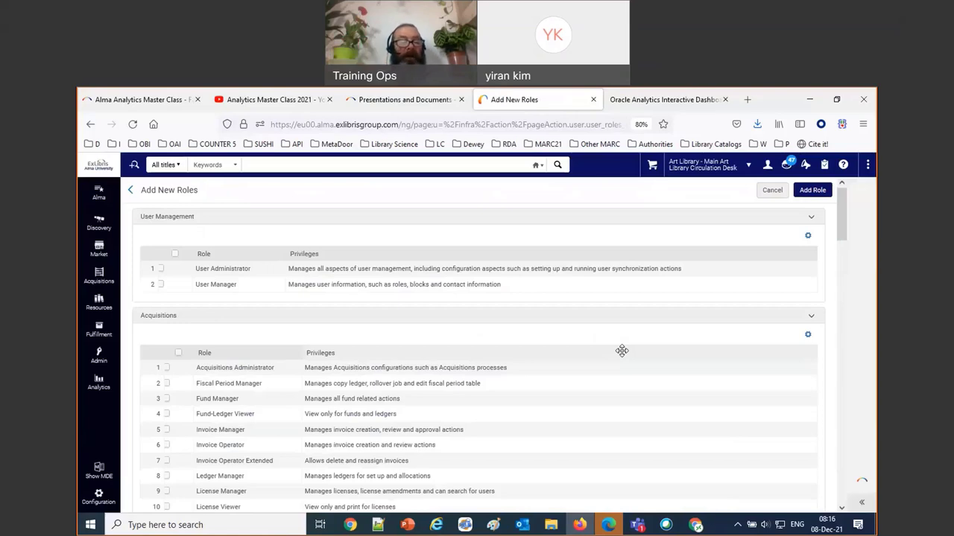
scroll(573, 358, down, 2)
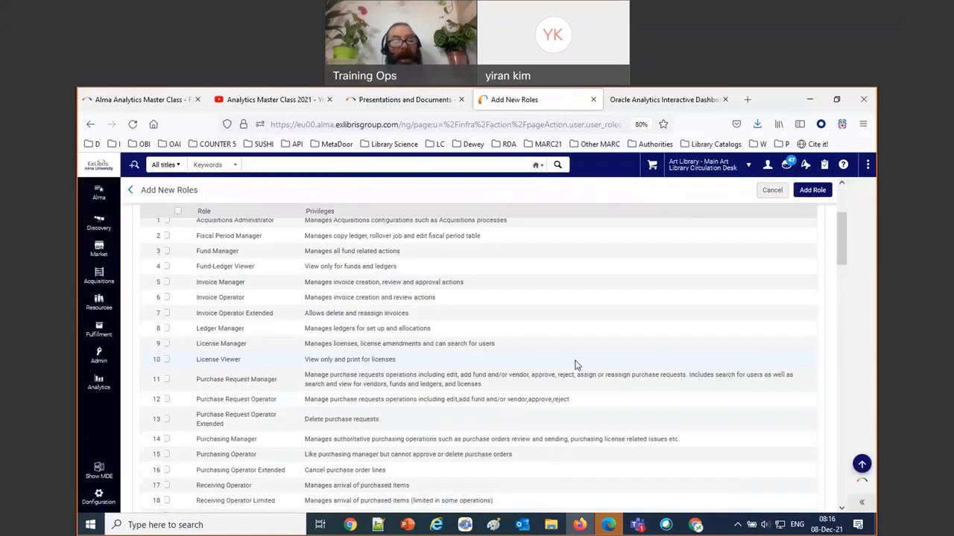
scroll(574, 363, down, 6)
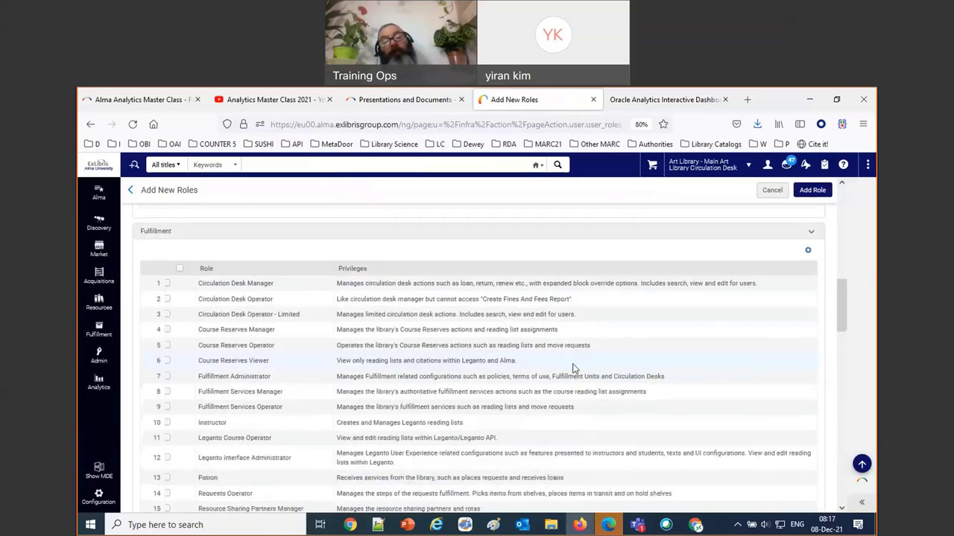
scroll(255, 447, down, 3)
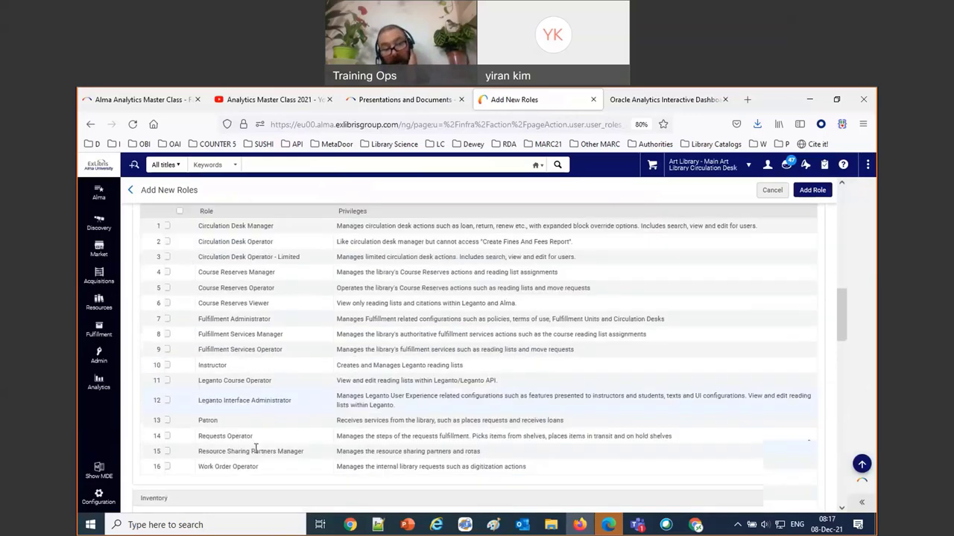
scroll(253, 417, up, 3)
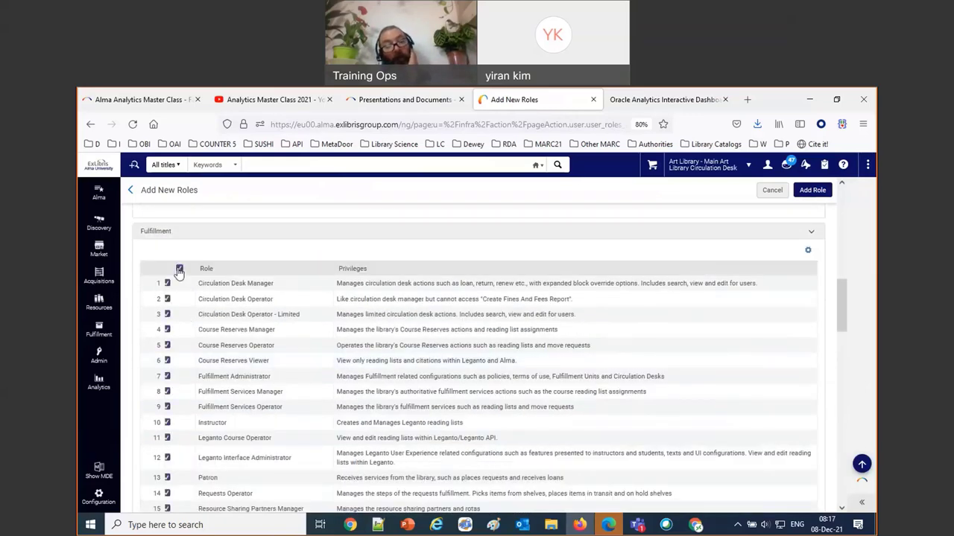
scroll(166, 319, down, 1)
click(168, 316)
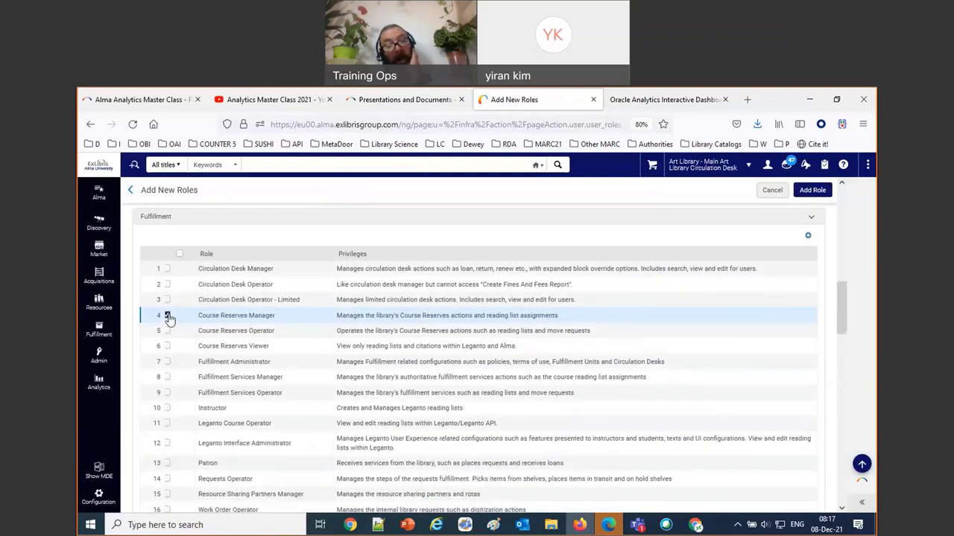
click(179, 254)
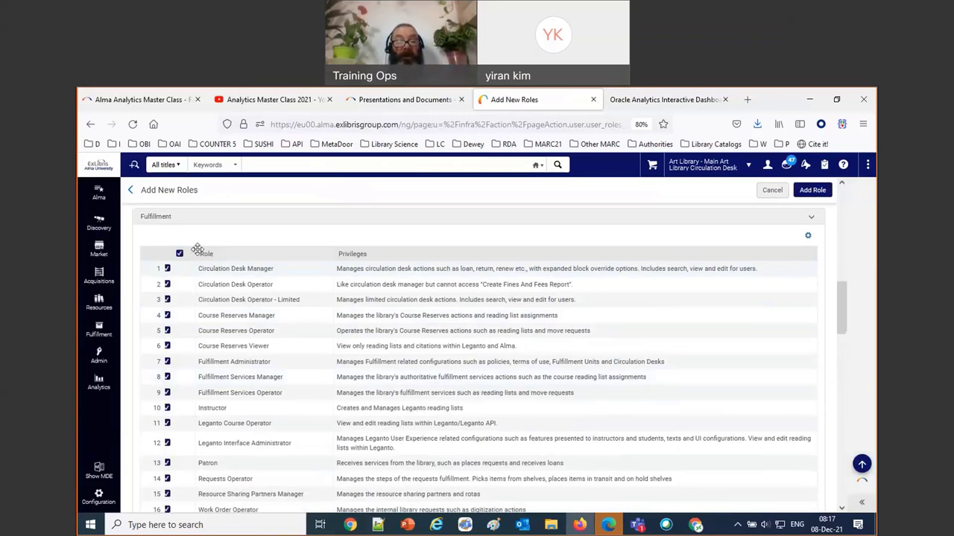
drag(164, 256, 170, 257)
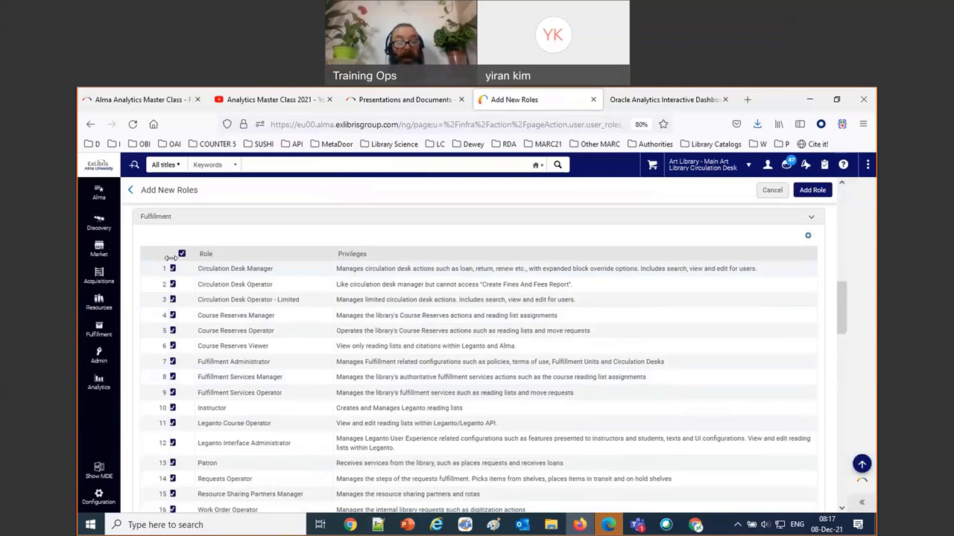
click(182, 254)
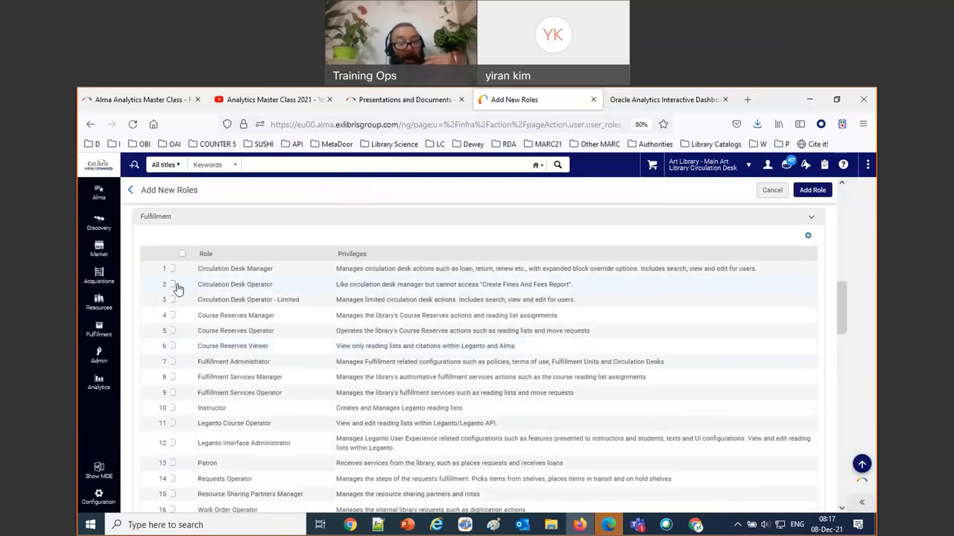
click(173, 285)
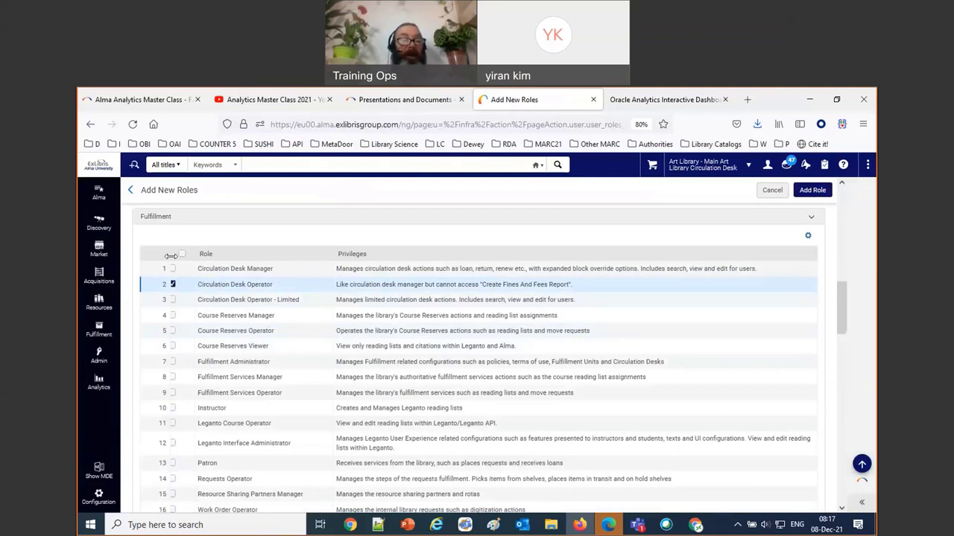
drag(170, 255, 158, 255)
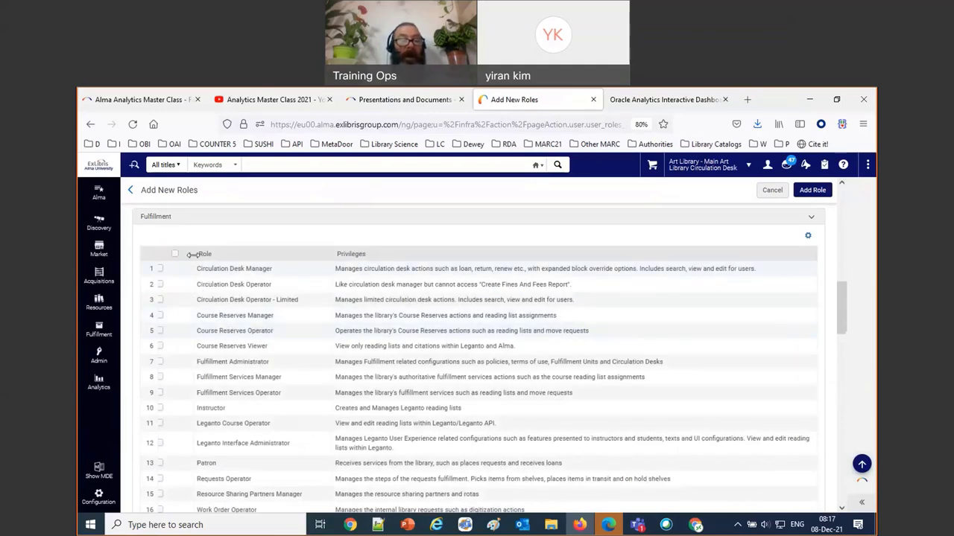
drag(193, 255, 170, 257)
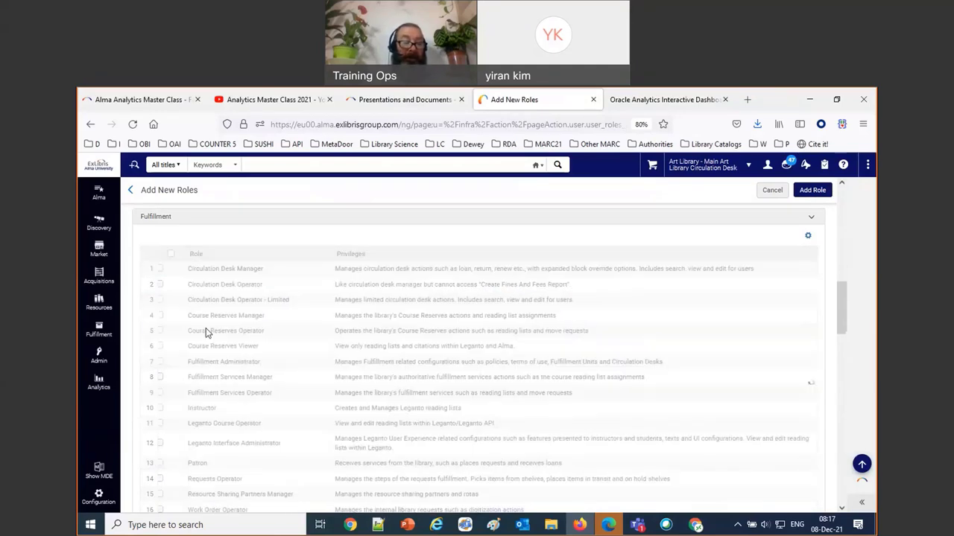
click(171, 255)
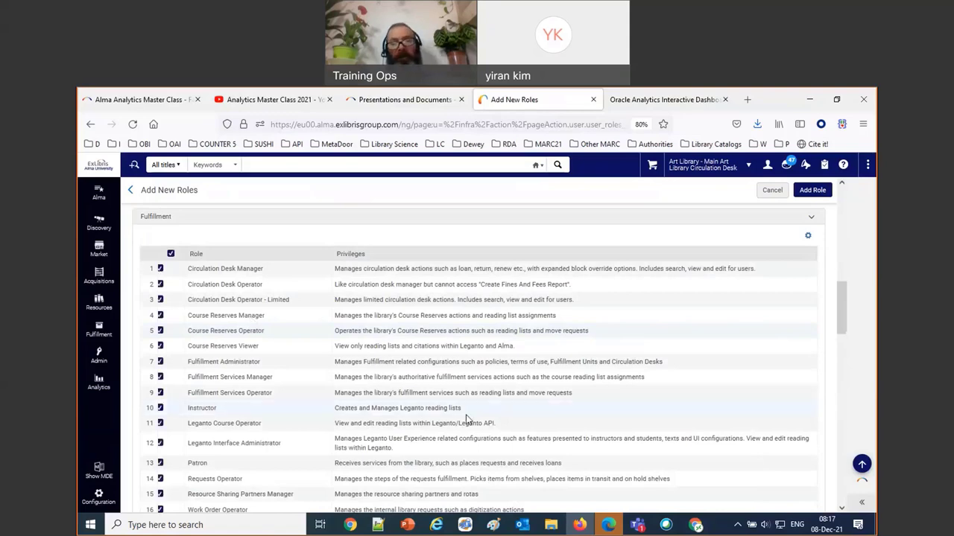
scroll(464, 423, down, 3)
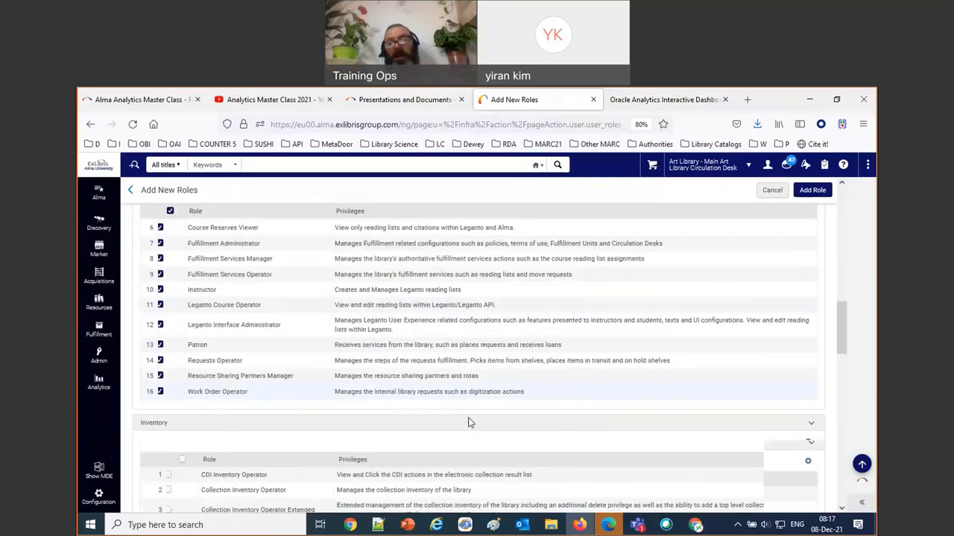
Add the selected Fulfillment roles, save the object, and switch to the other browser window.
click(812, 191)
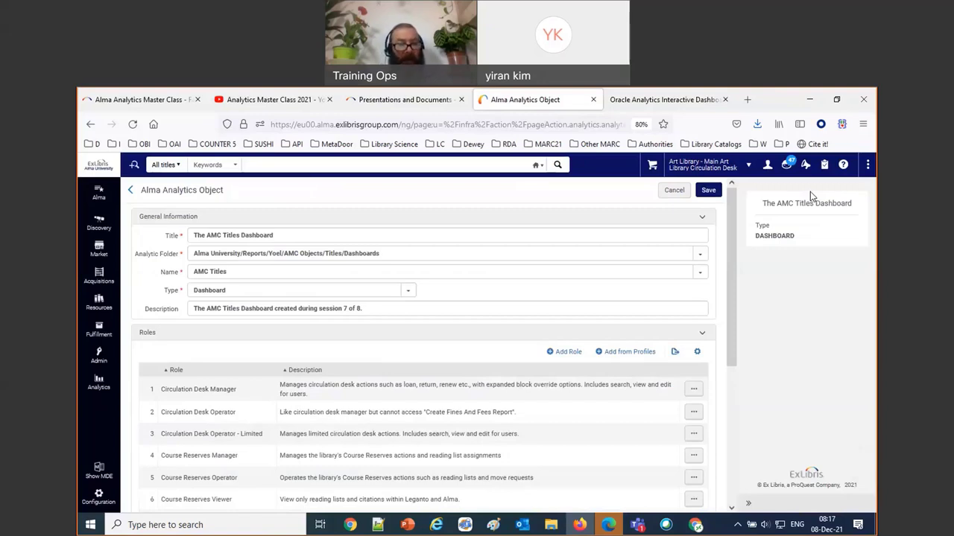
click(708, 192)
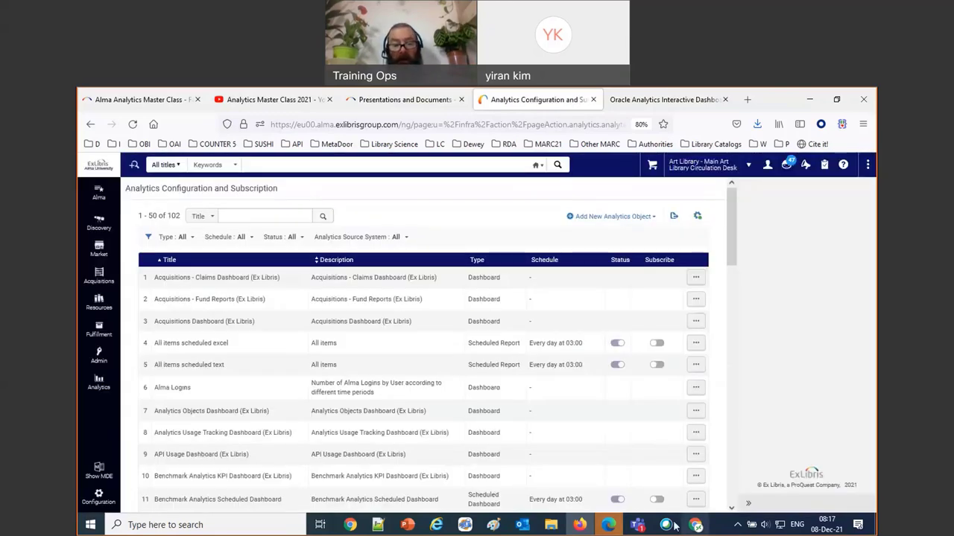
click(353, 526)
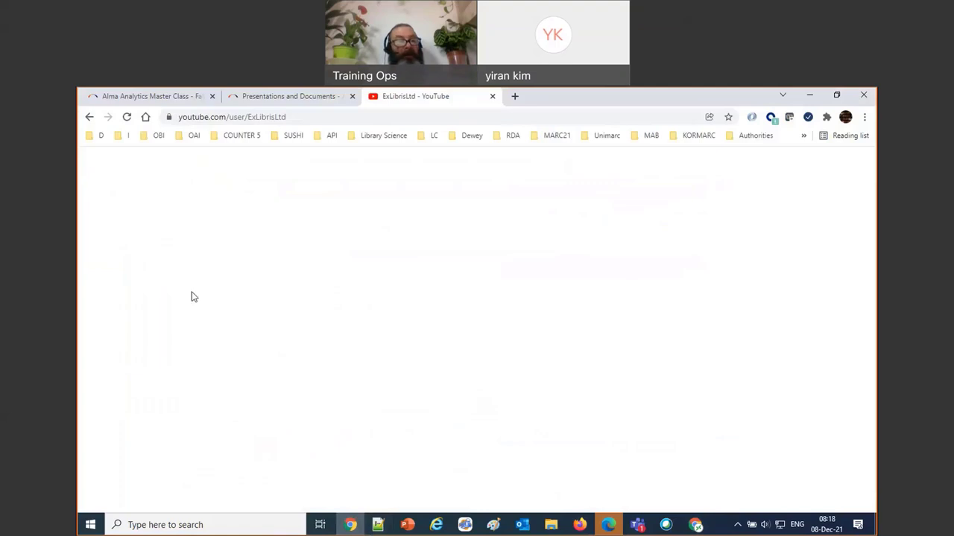
Log in to the EU00 demo Alma institution as the test user using the bookmark shortcuts.
click(94, 134)
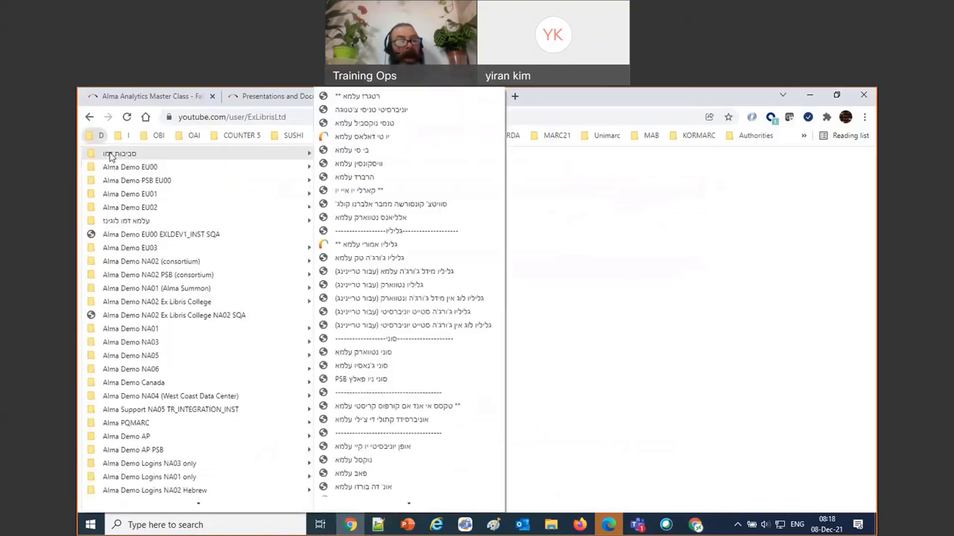
mouse_move(224, 167)
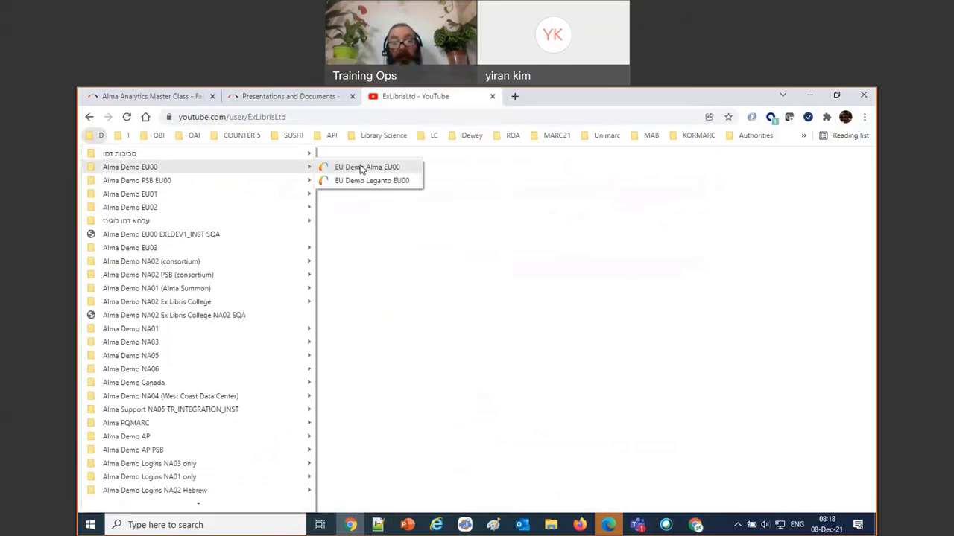
click(360, 168)
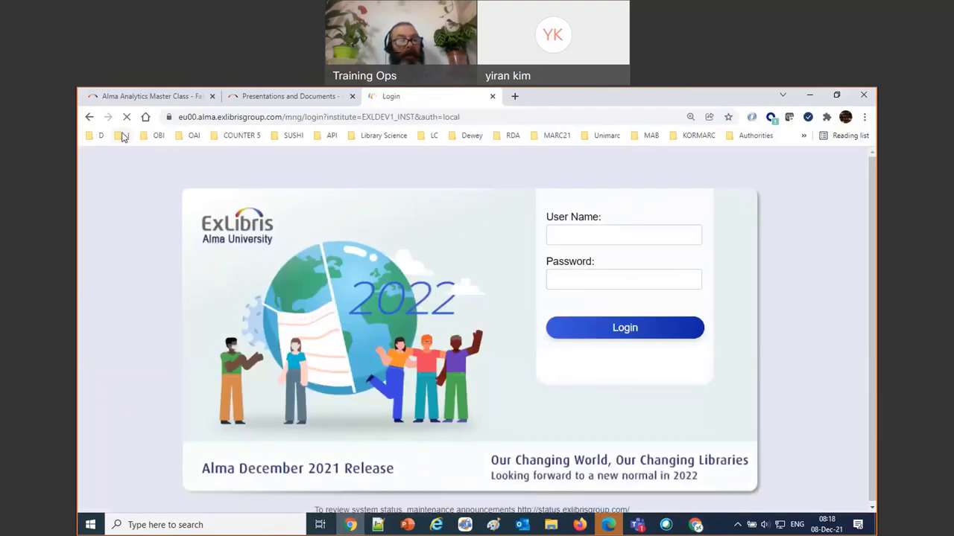
click(123, 135)
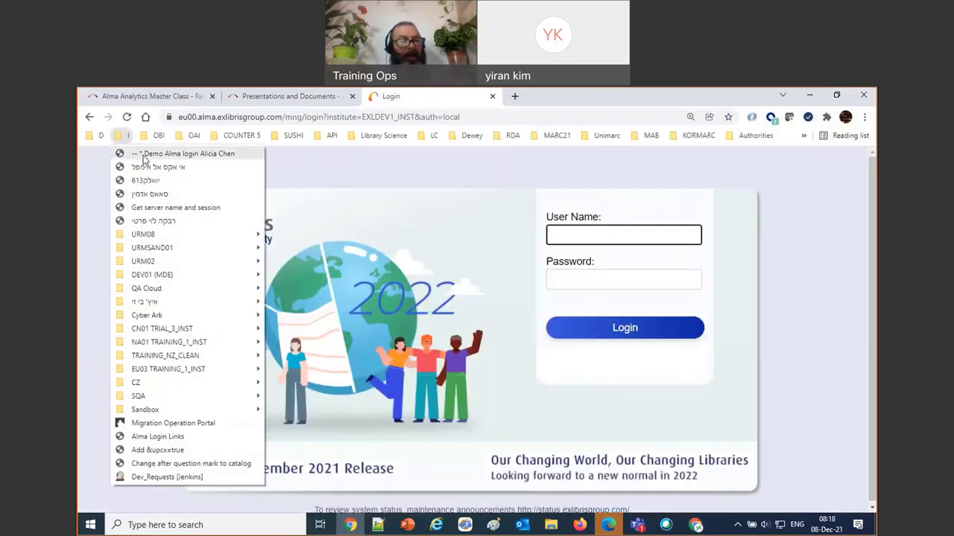
click(146, 155)
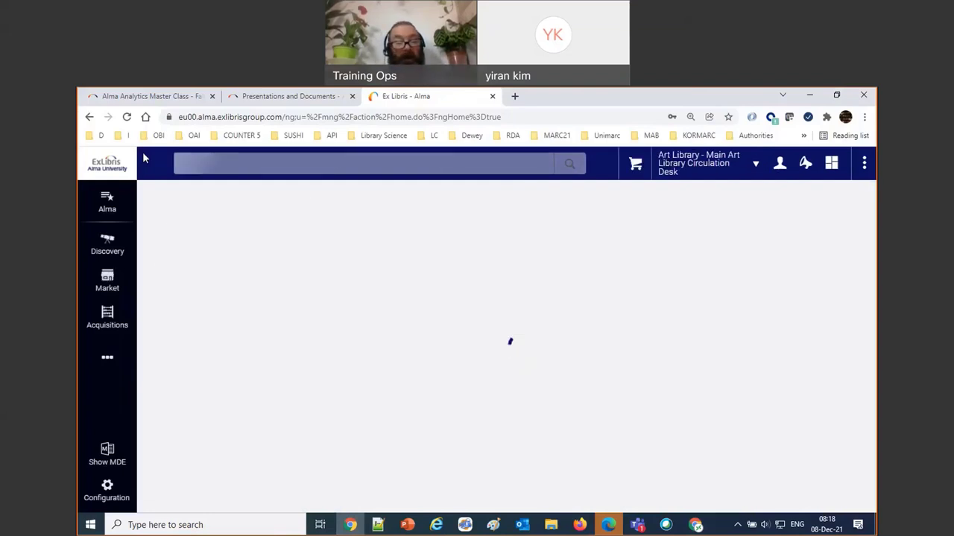
click(108, 360)
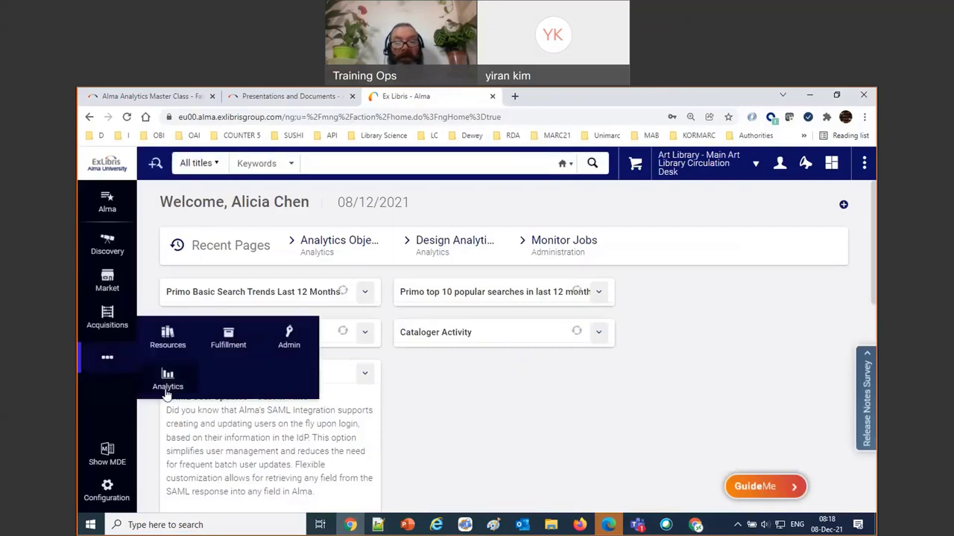
Open The AMC Titles Dashboard from Analytics reports as the test user, then return to Alma.
click(167, 382)
scroll(362, 432, down, 5)
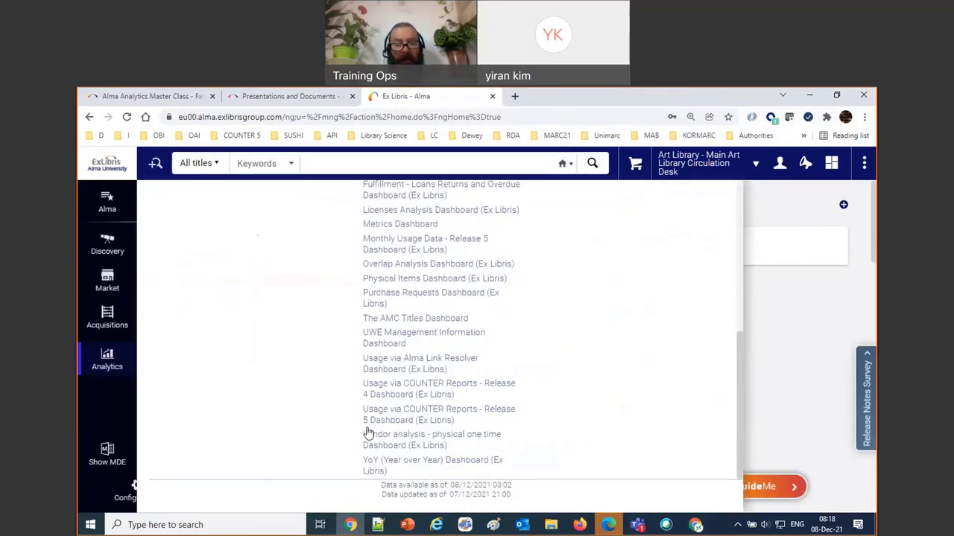
click(428, 319)
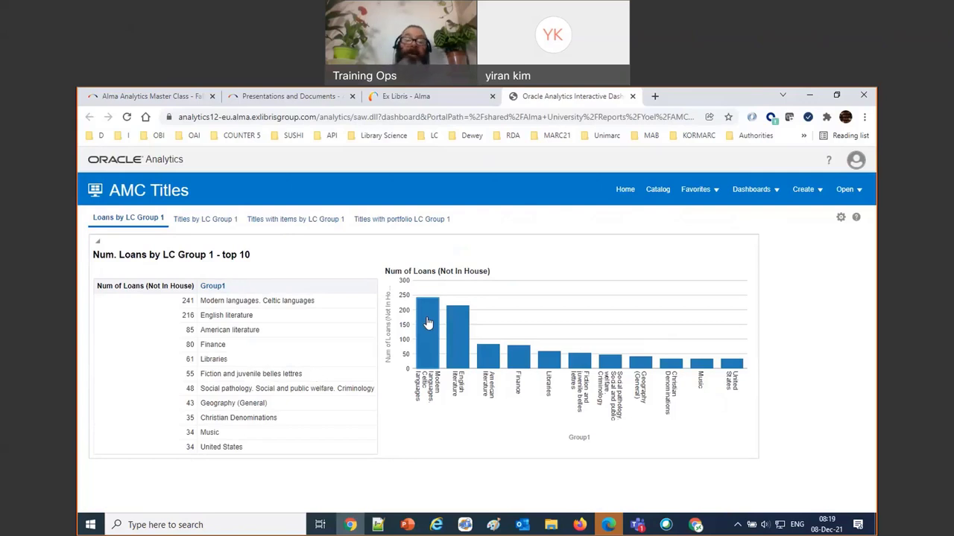
click(405, 97)
click(198, 163)
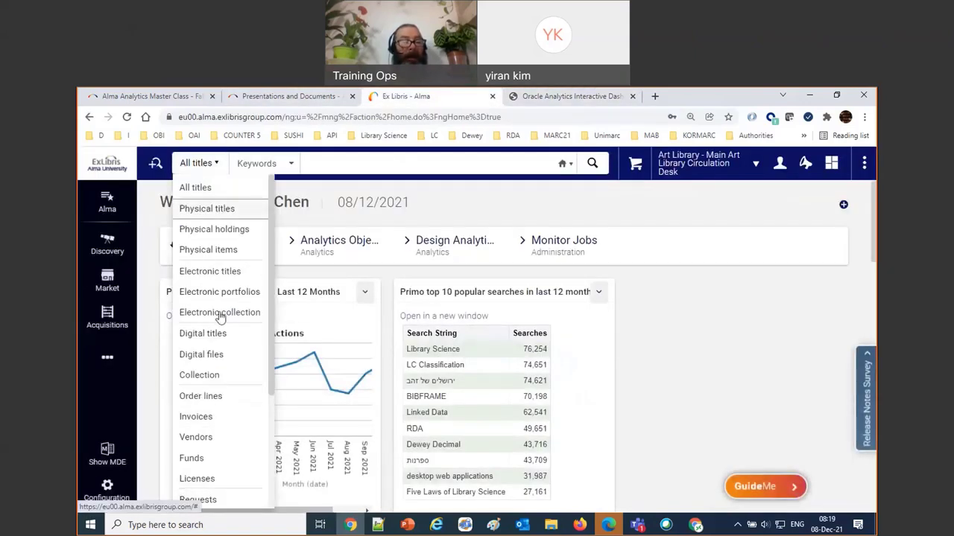
Search Users for the test staff user's surname.
scroll(213, 394, down, 3)
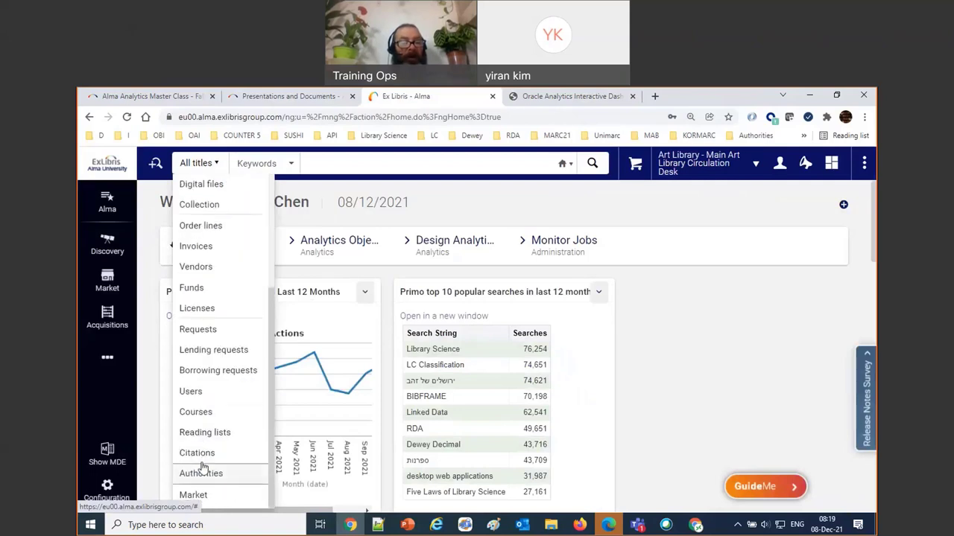
click(191, 391)
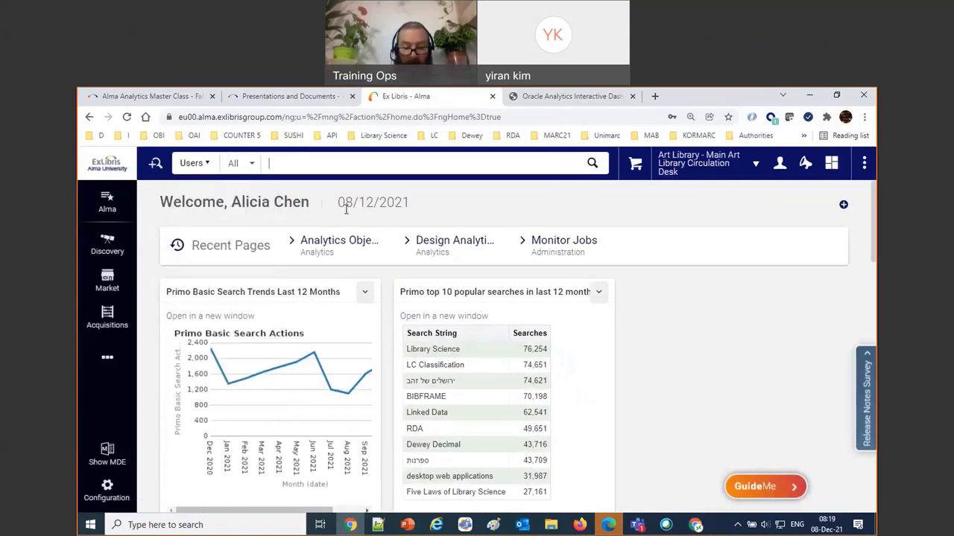
text(howell)
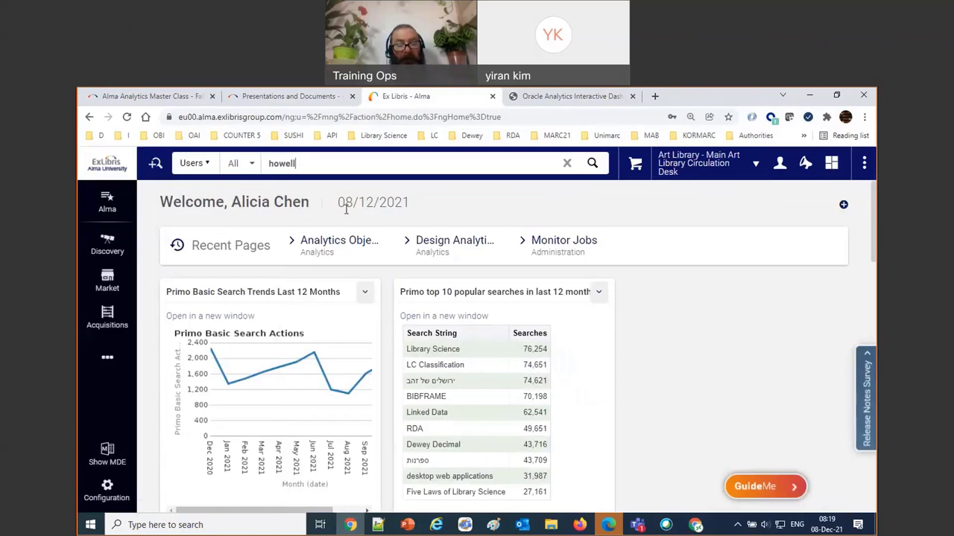
key(Return)
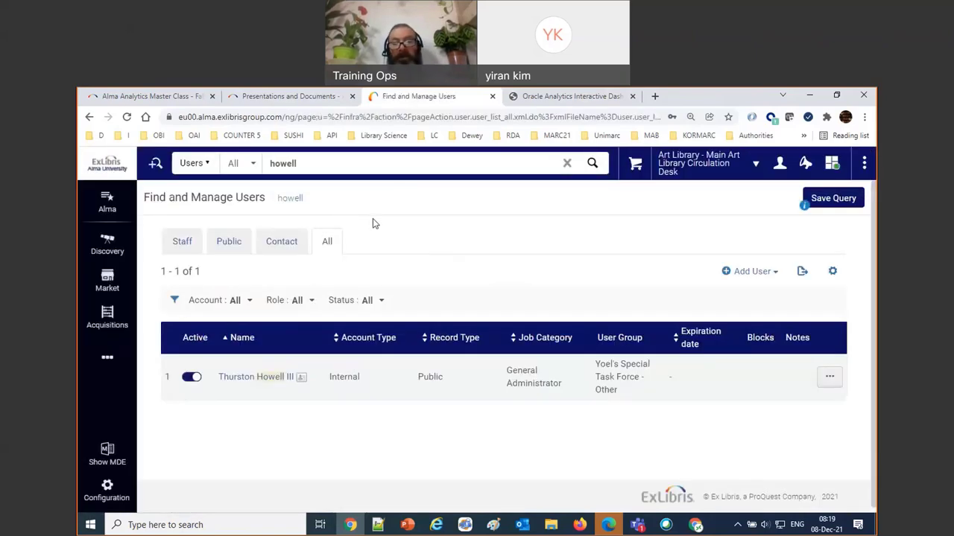
Open the found user's record for editing and review its User Roles list.
click(830, 377)
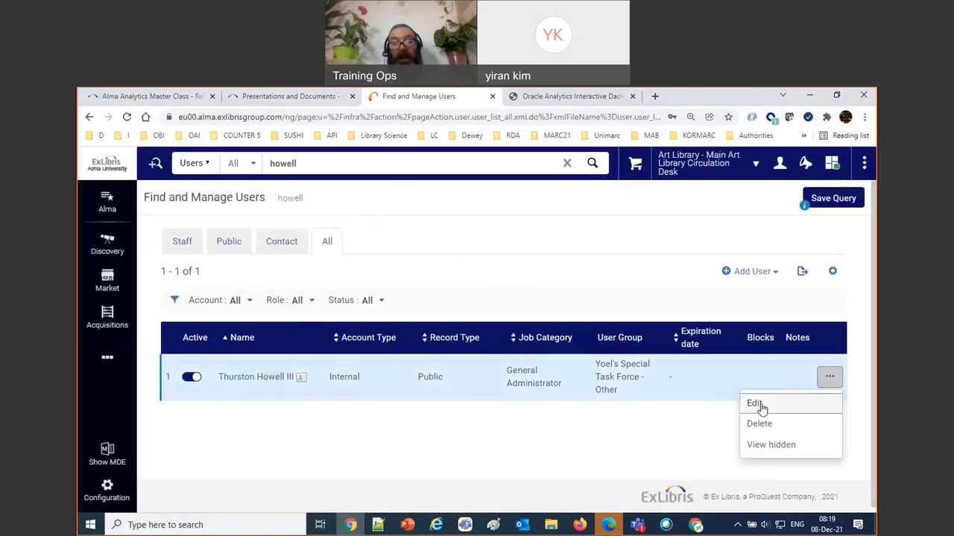
click(754, 404)
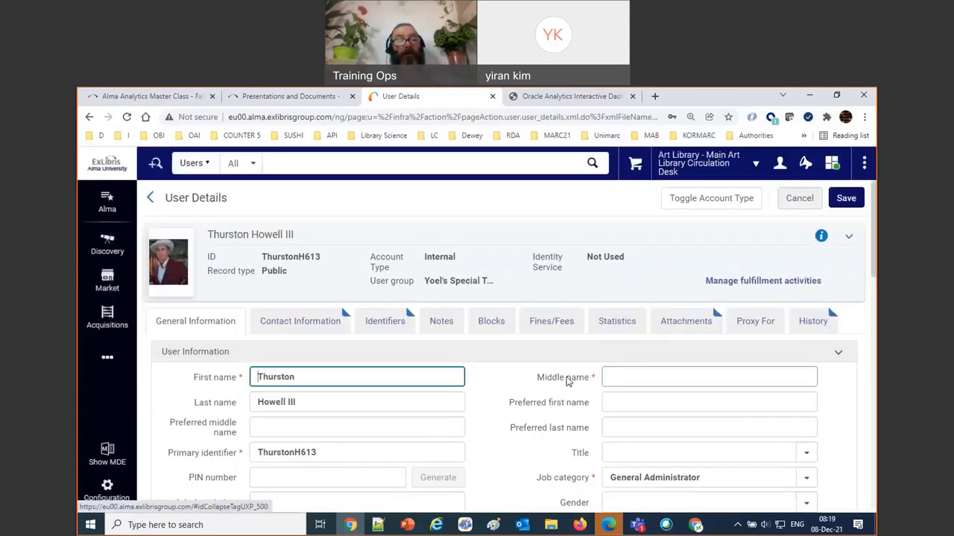
scroll(537, 380, down, 10)
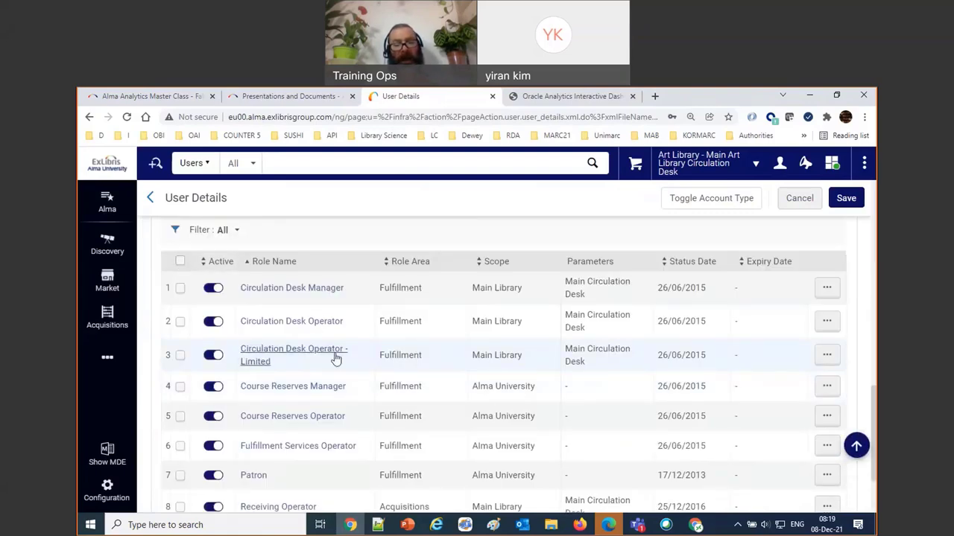
scroll(334, 358, down, 2)
scroll(341, 359, up, 3)
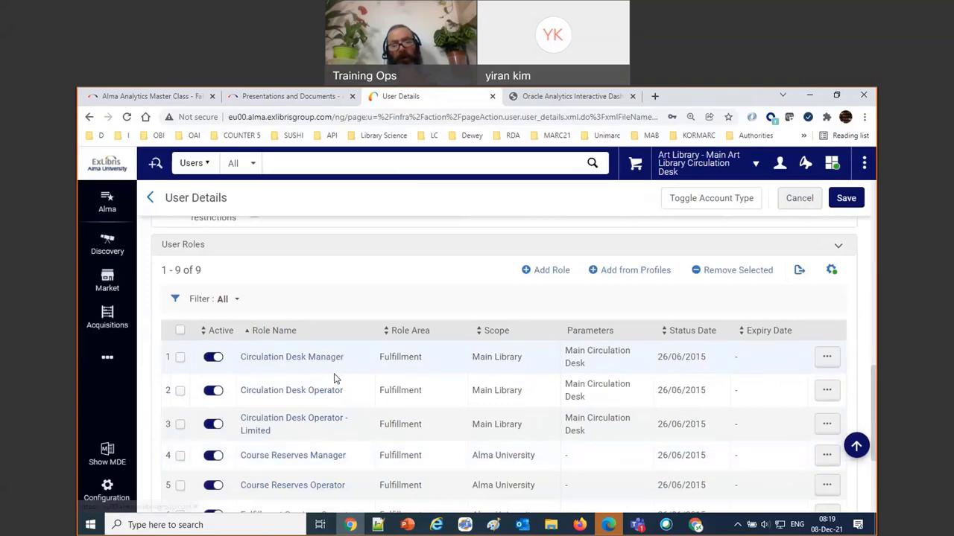
scroll(417, 447, down, 1)
scroll(427, 462, up, 1)
scroll(427, 462, up, 3)
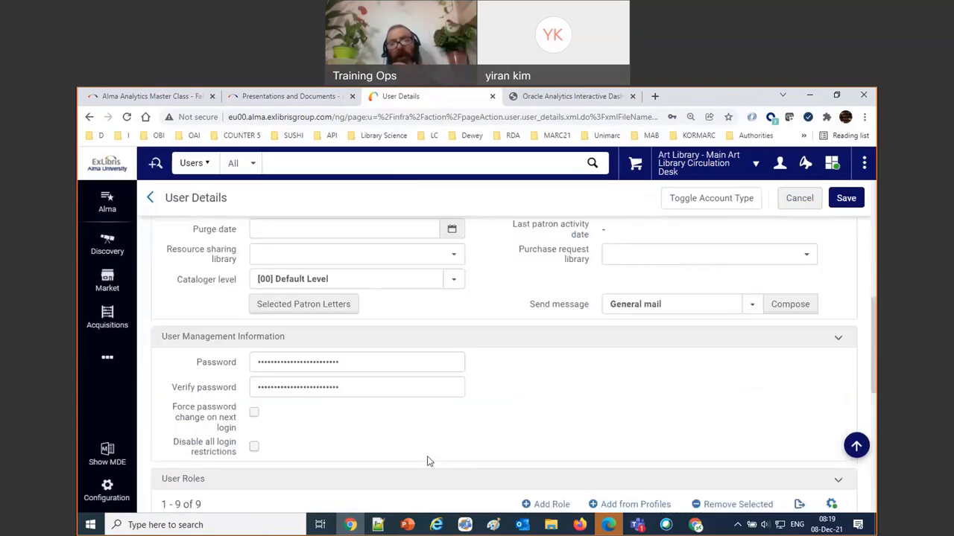
scroll(434, 421, up, 3)
scroll(447, 425, down, 4)
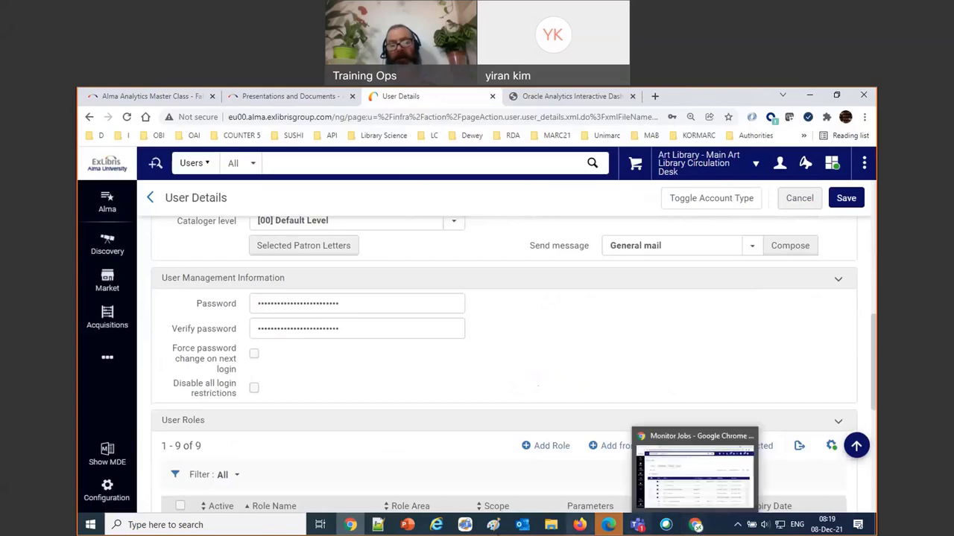
In the Firefox Alma window, open the Analytics Configuration objects list.
mouse_move(578, 531)
click(550, 473)
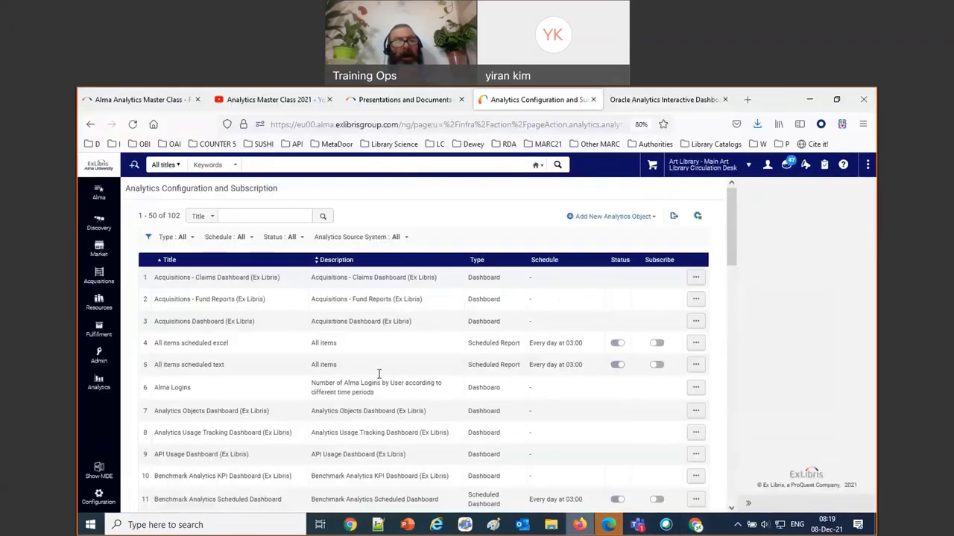
scroll(370, 369, down, 5)
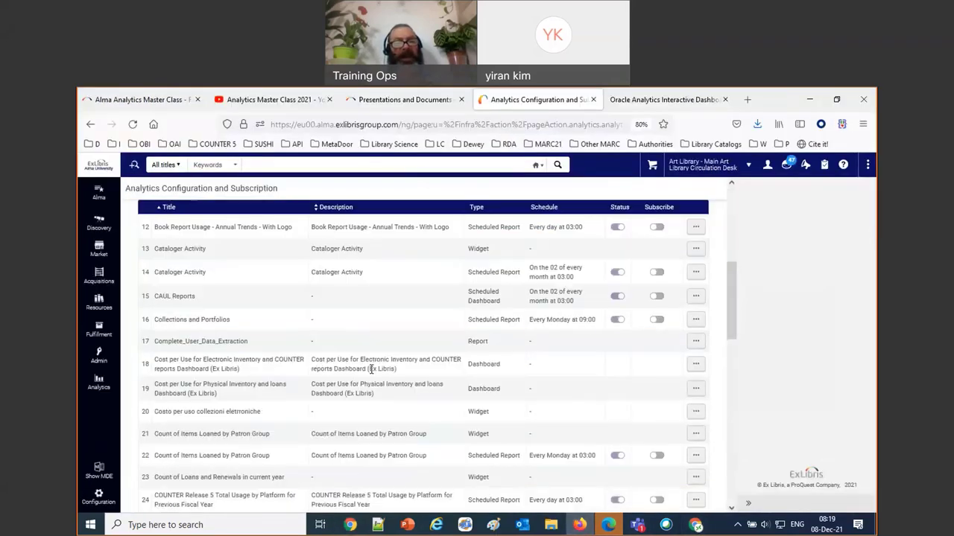
scroll(370, 369, up, 5)
click(99, 382)
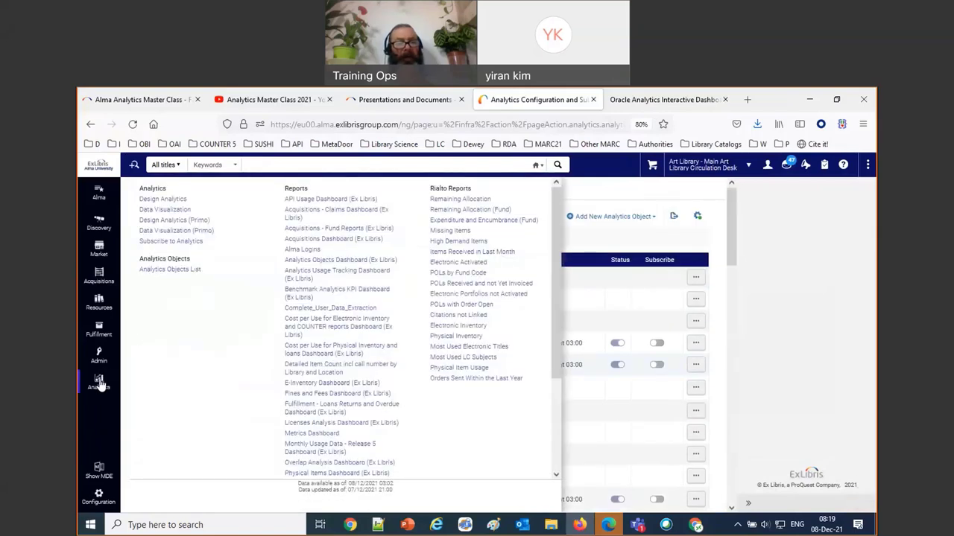
click(171, 270)
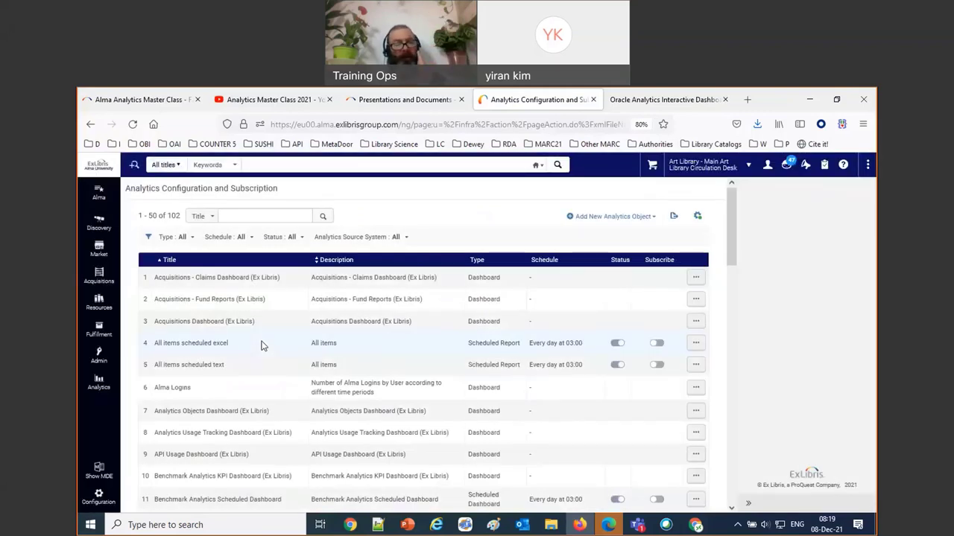
Search object titles for 'amc' and edit The AMC Titles Dashboard.
click(241, 215)
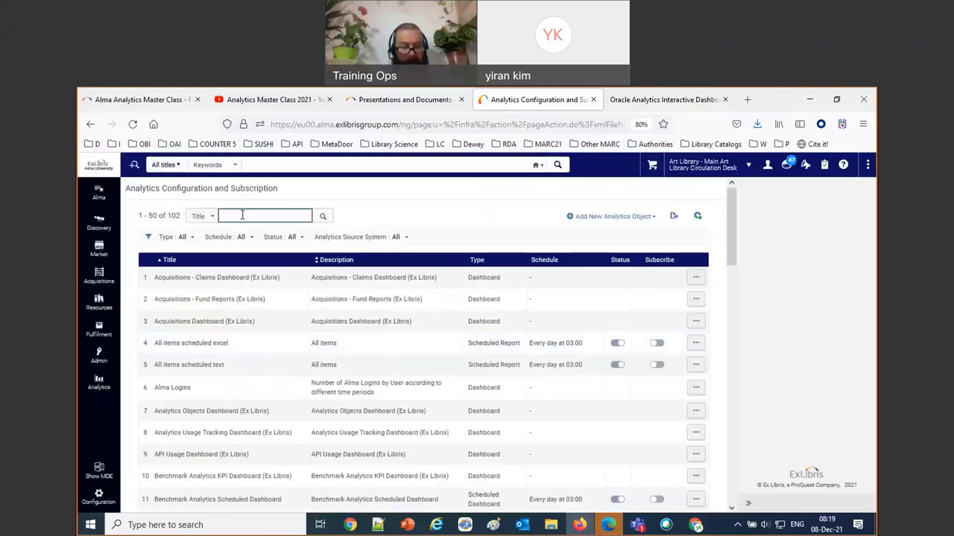
text(amc)
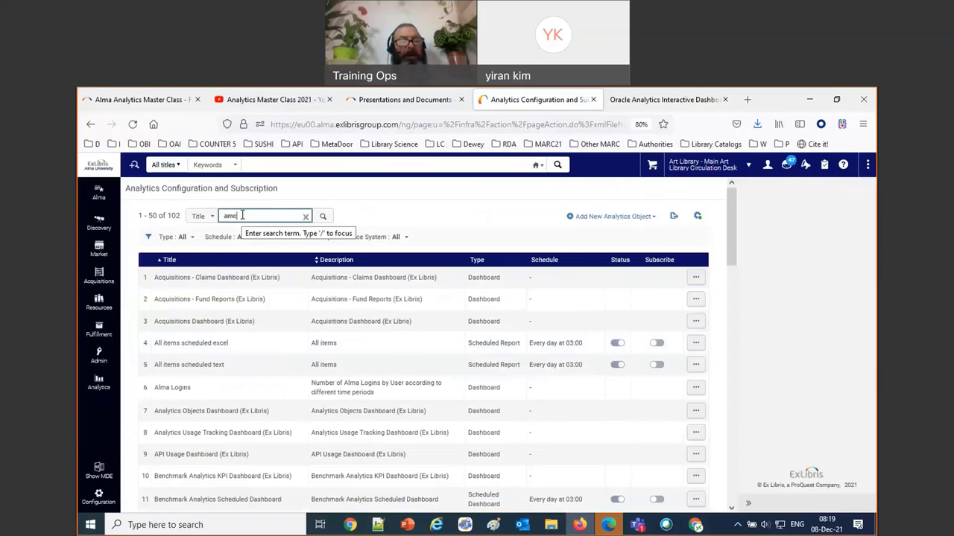
key(Return)
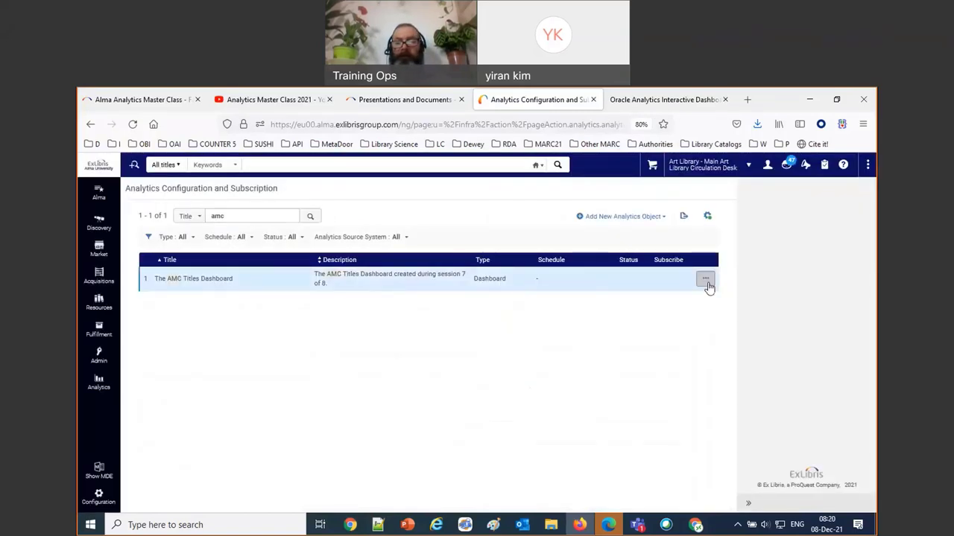
click(707, 281)
click(658, 317)
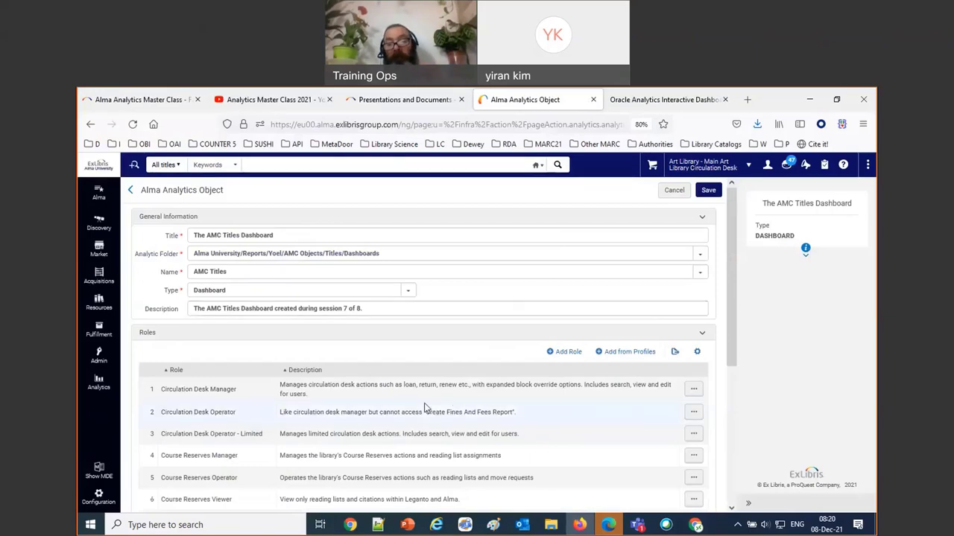
Delete the Circulation Desk, Course Reserves and Fulfillment roles from the dashboard's access list.
scroll(649, 355, down, 3)
scroll(697, 380, up, 3)
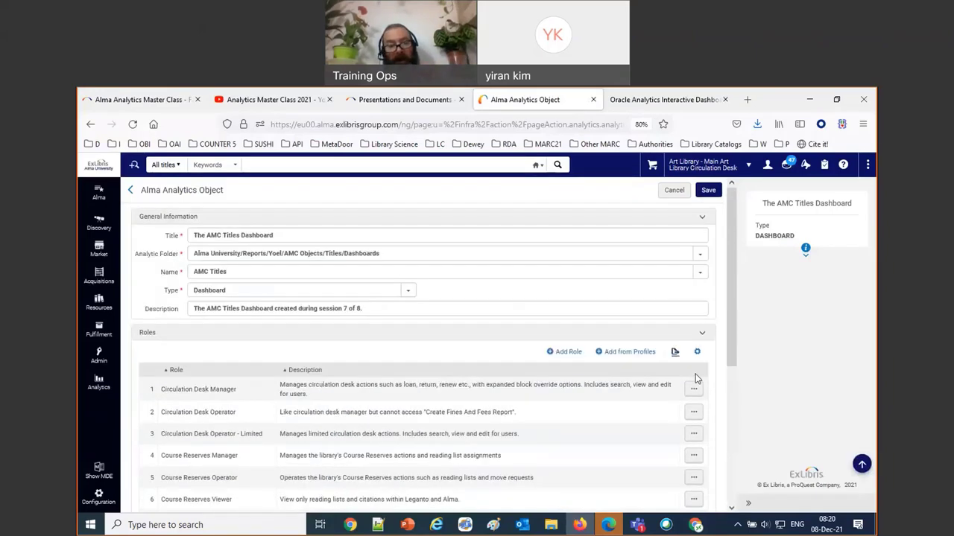
click(694, 389)
click(679, 412)
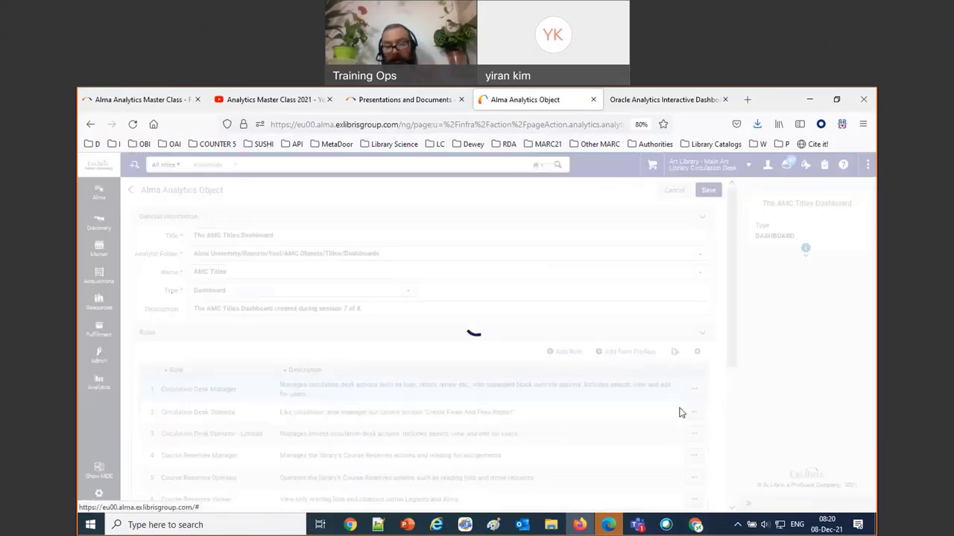
click(692, 410)
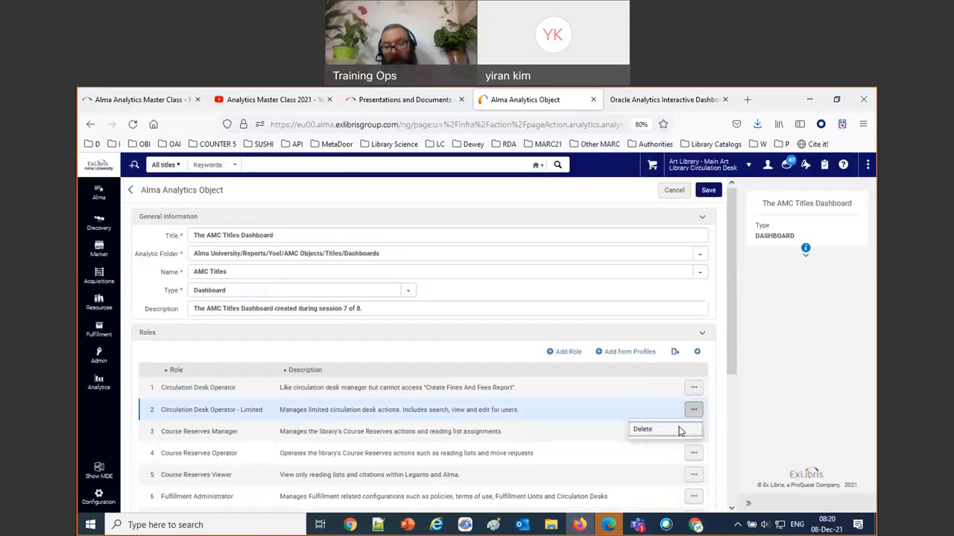
click(680, 431)
click(693, 409)
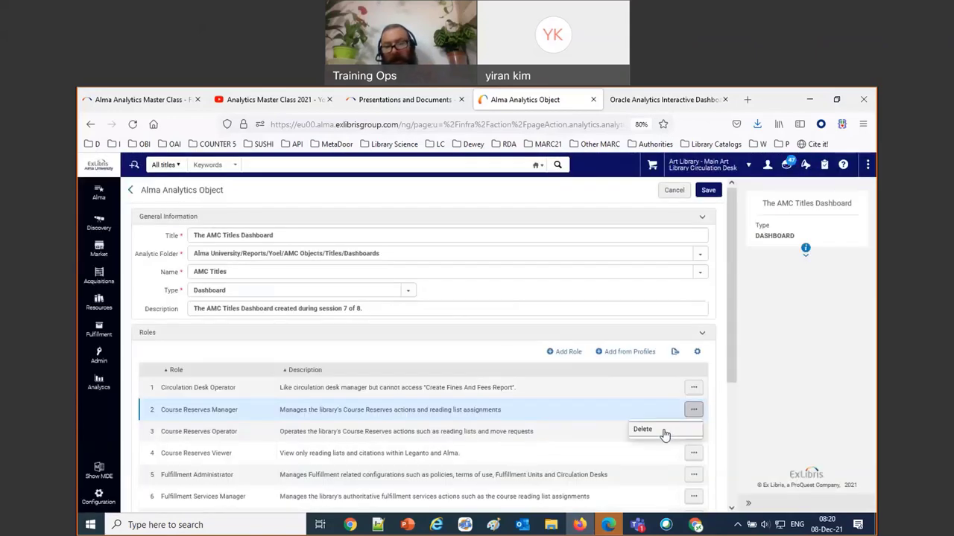
click(670, 430)
click(692, 410)
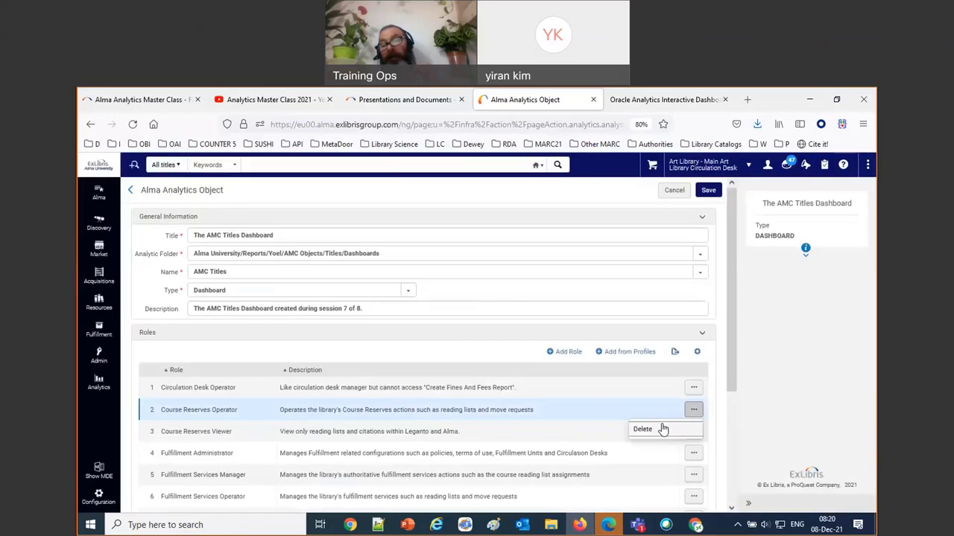
click(662, 429)
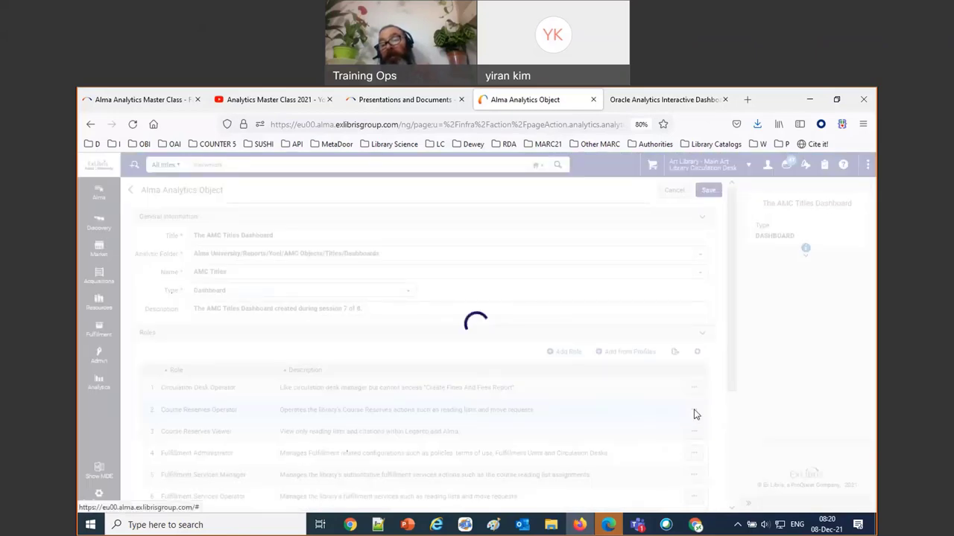
click(694, 411)
click(668, 431)
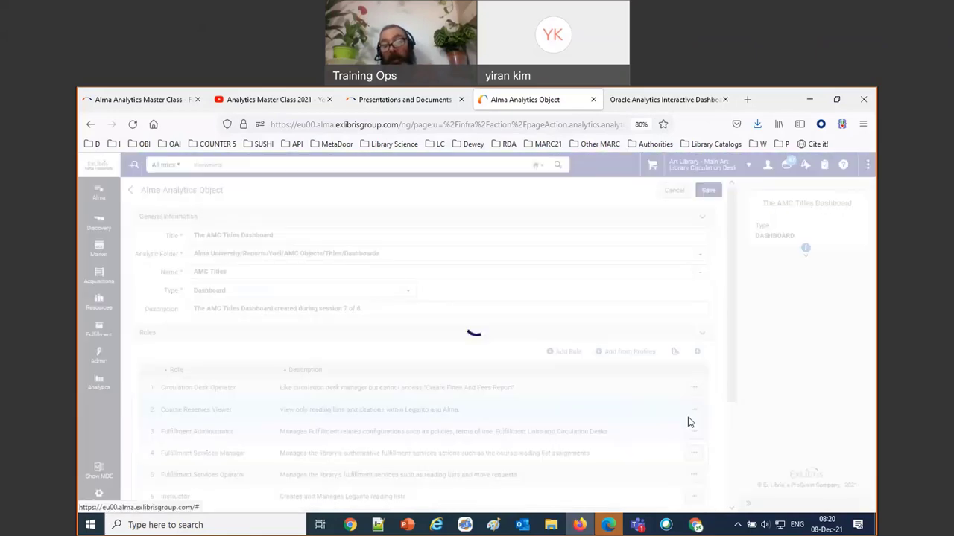
click(693, 411)
click(674, 431)
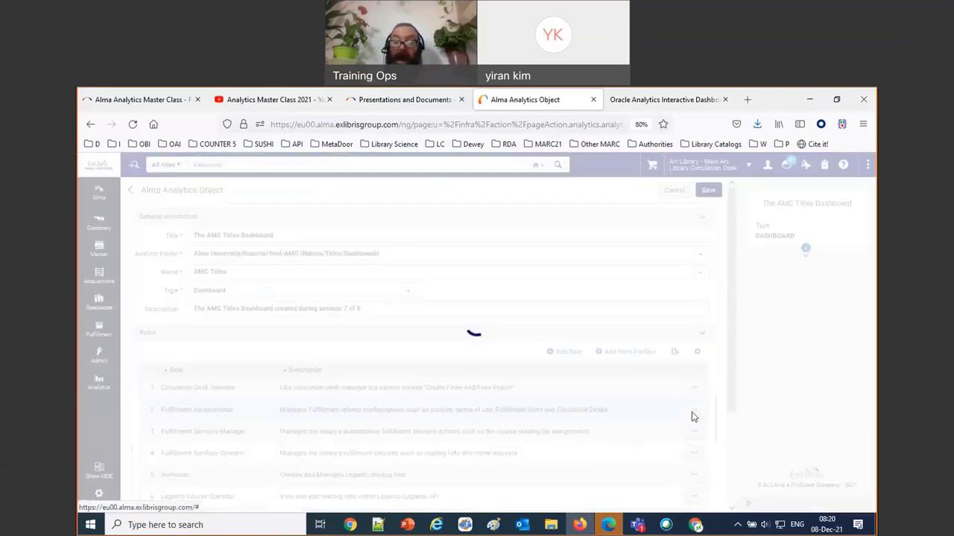
click(693, 410)
click(667, 432)
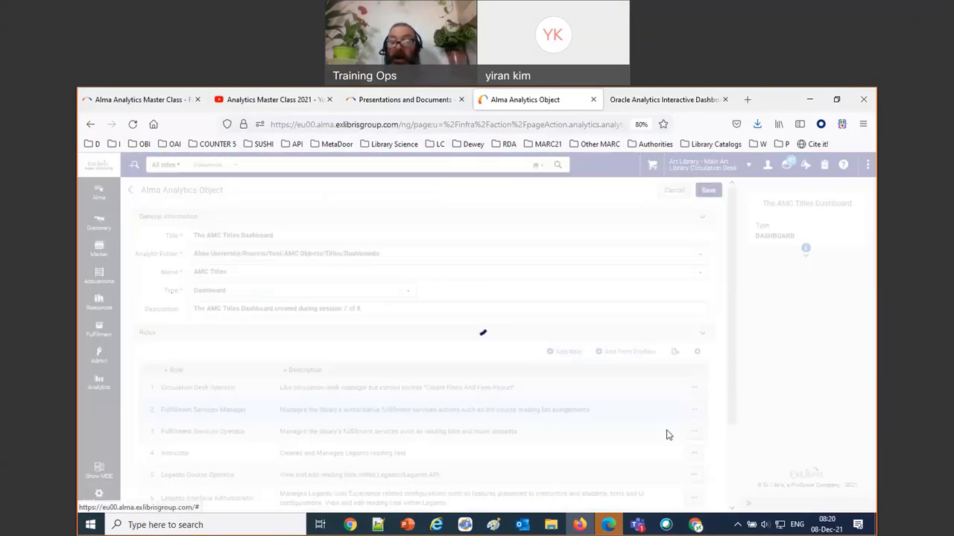
click(693, 411)
click(678, 430)
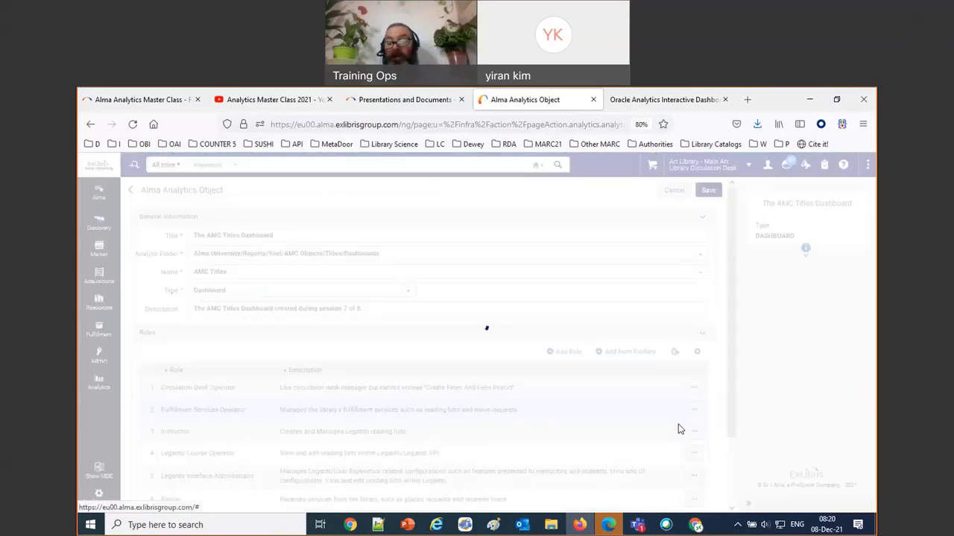
Delete the remaining Instructor, Leganto, Work Order, Resource Sharing, Requests and Circulation Desk Operator roles.
click(693, 410)
click(667, 431)
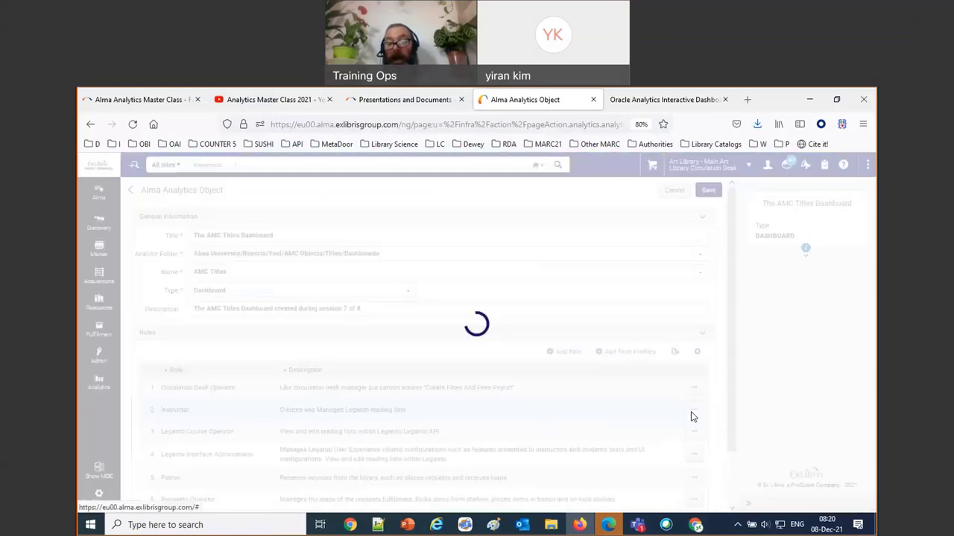
click(692, 412)
click(644, 429)
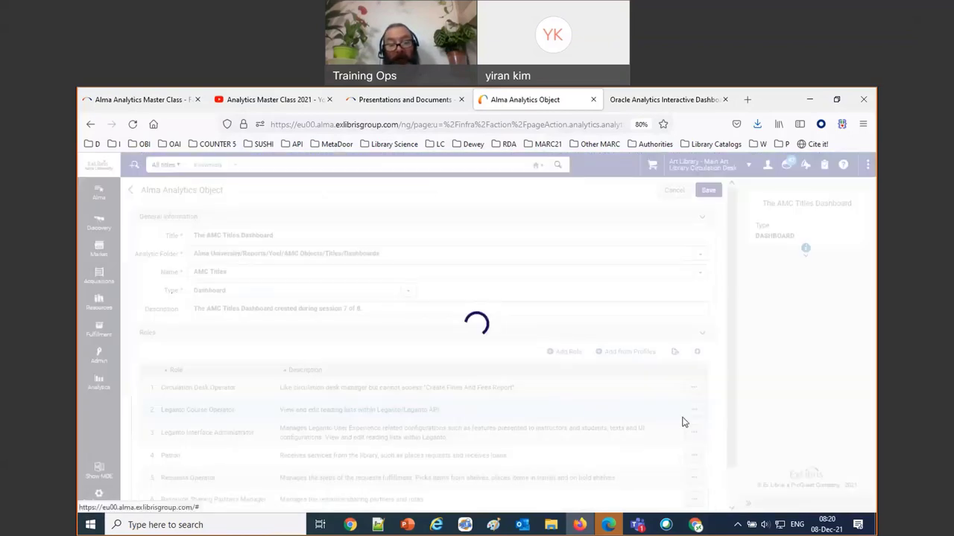
click(692, 412)
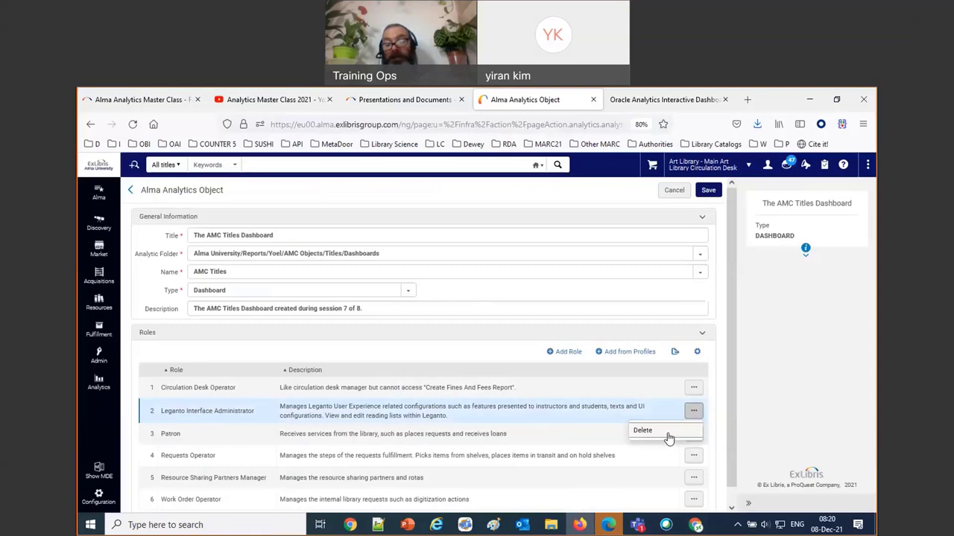
click(664, 436)
click(701, 475)
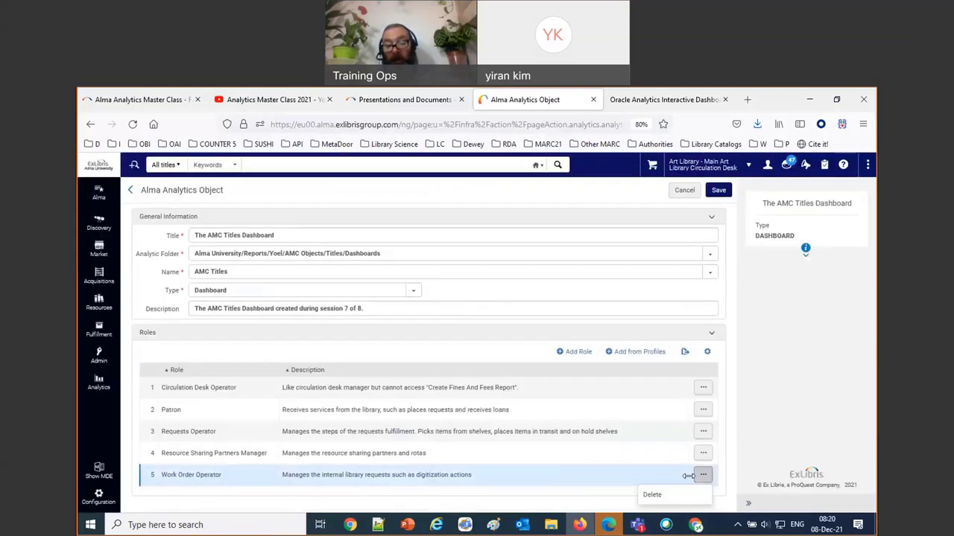
click(648, 496)
click(703, 453)
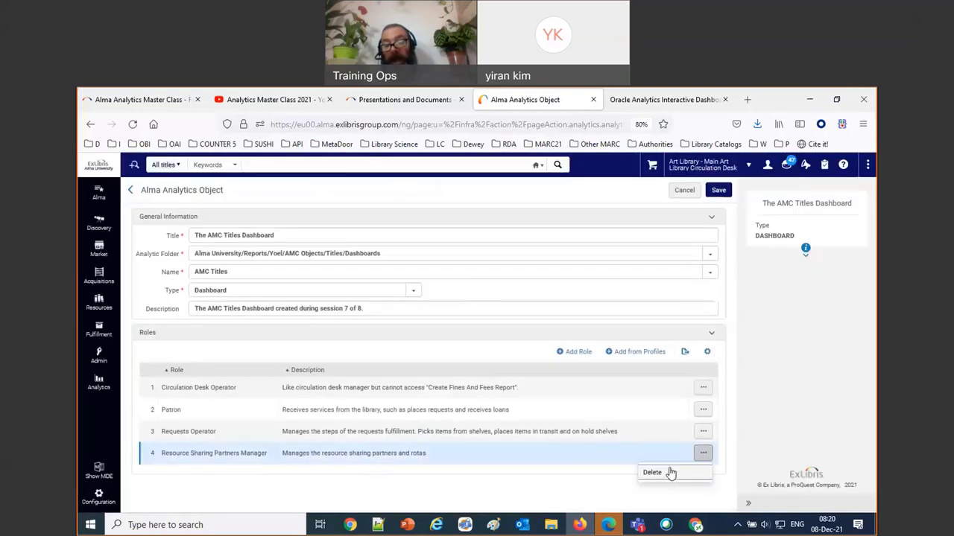
click(663, 472)
click(702, 432)
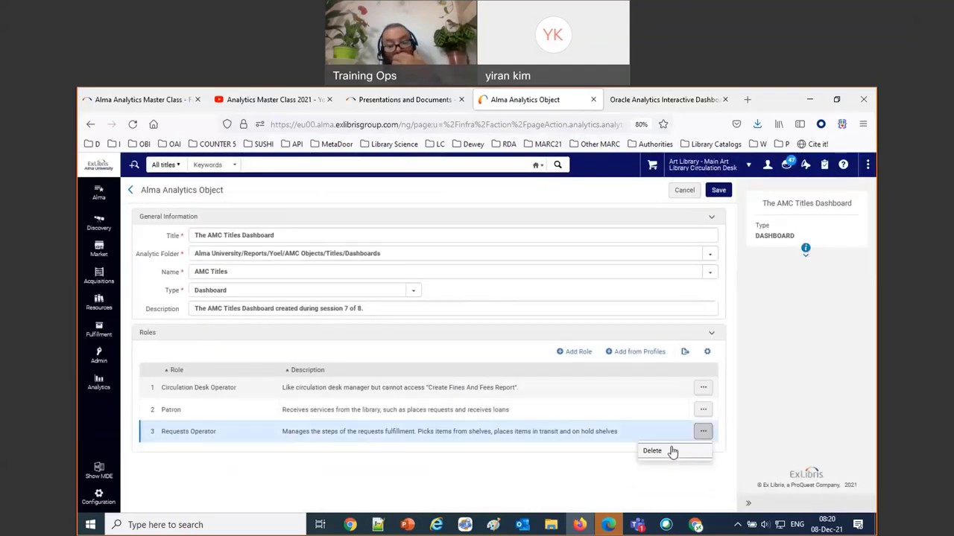
click(670, 452)
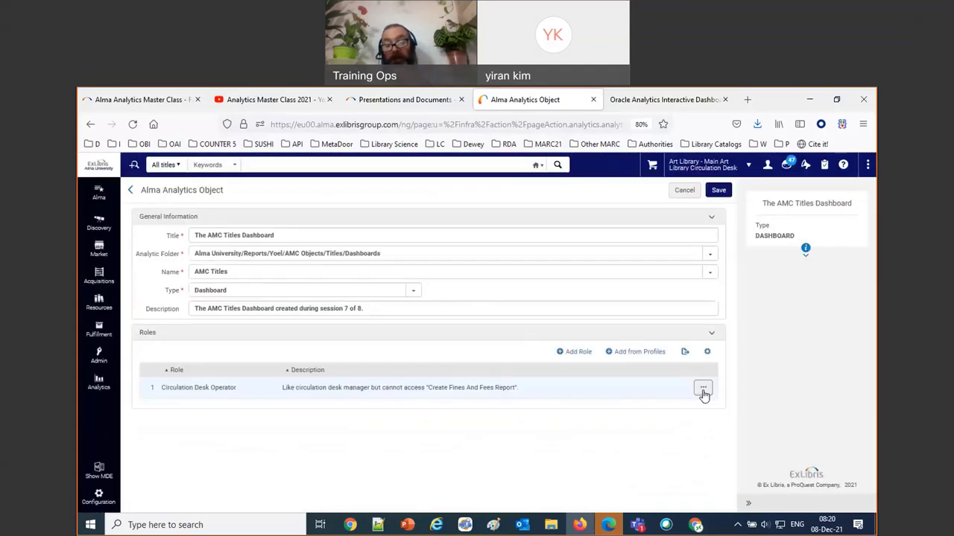
click(703, 392)
click(661, 412)
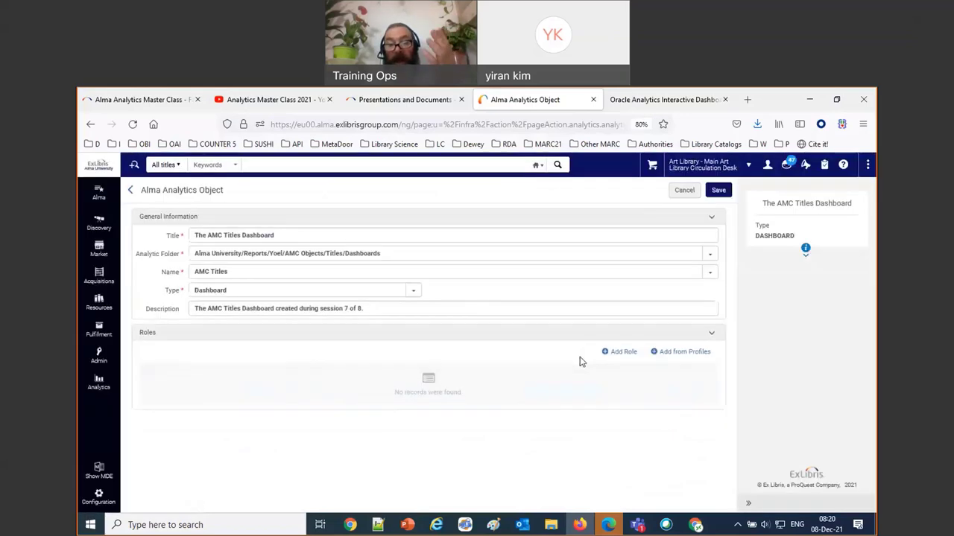
click(628, 353)
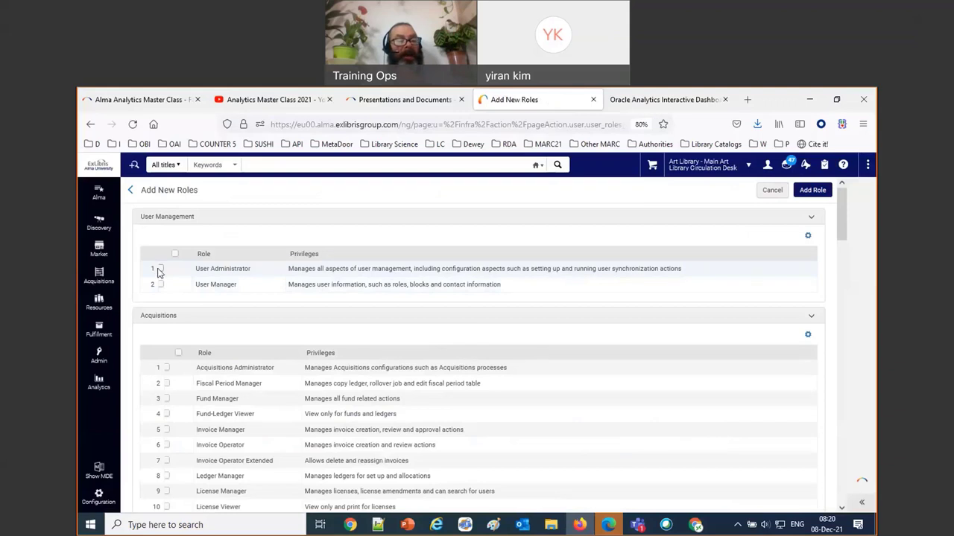
Add Acquisitions Administrator as the dashboard's only permitted role and save the object.
click(167, 368)
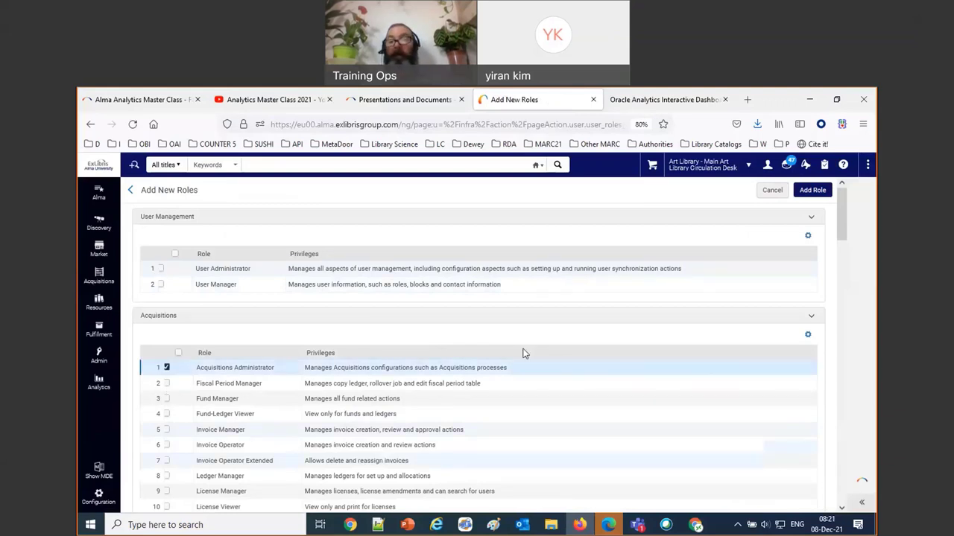
click(812, 190)
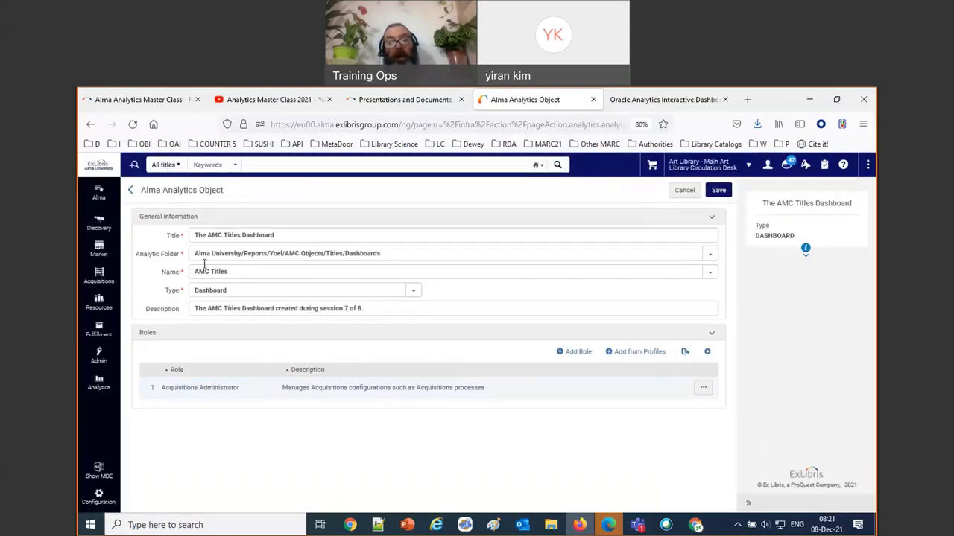
click(719, 192)
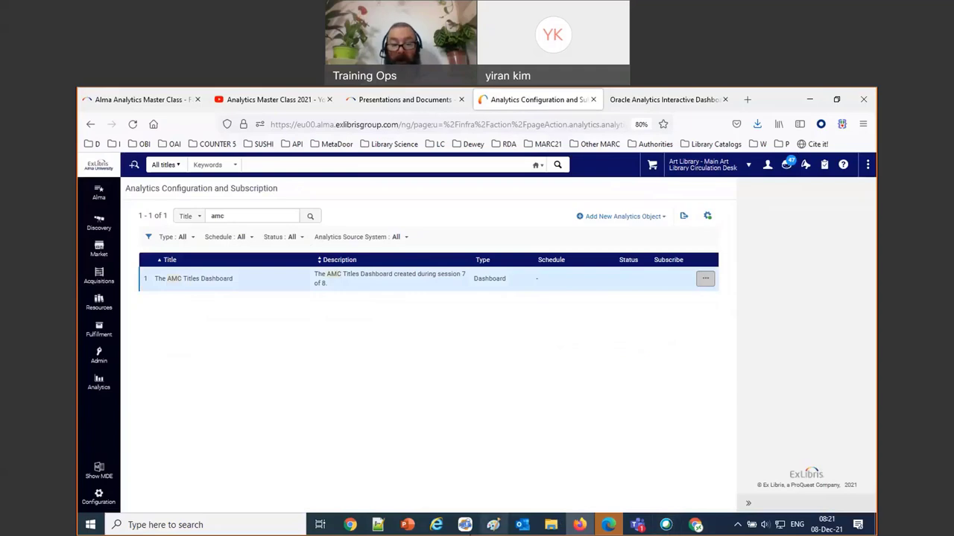
Review the first test user's User Roles table in the Chrome window.
click(349, 524)
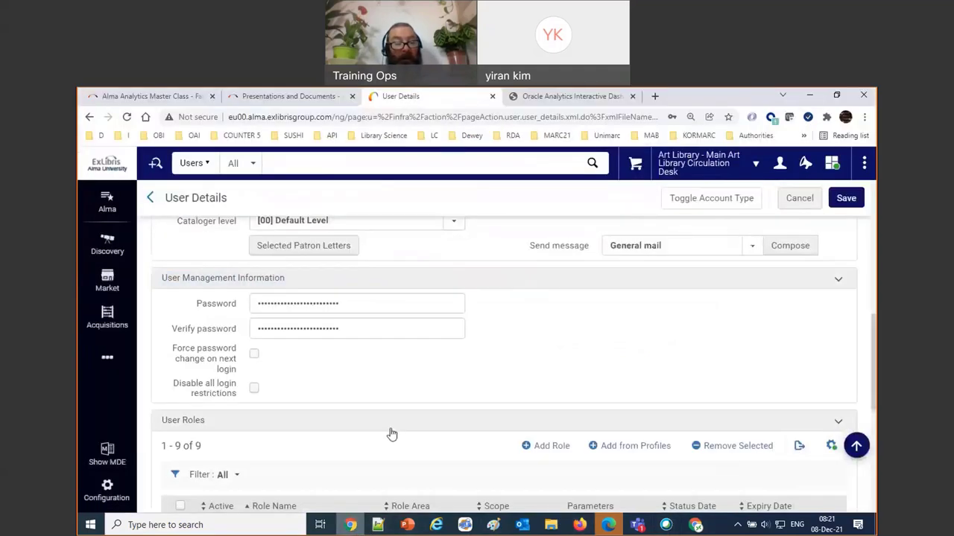
scroll(392, 435, down, 5)
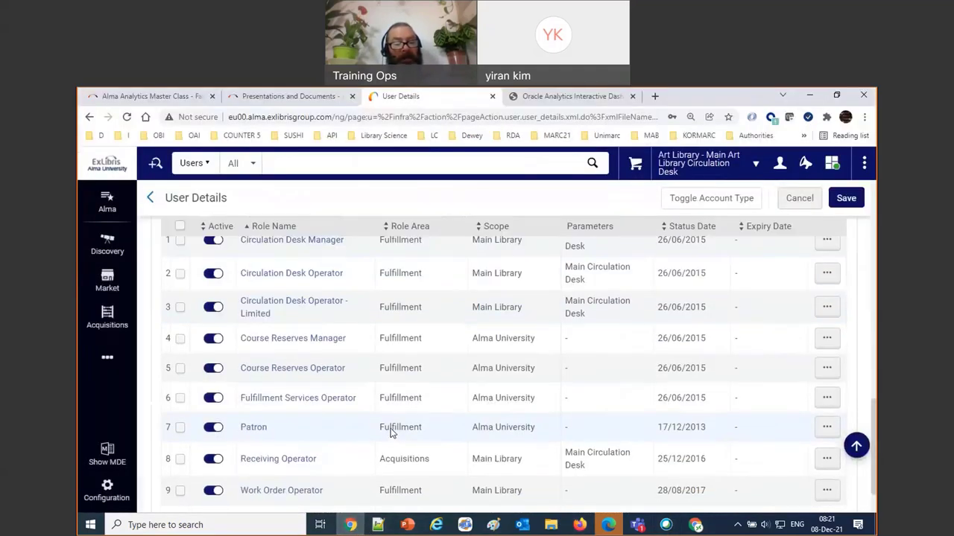
scroll(392, 434, down, 2)
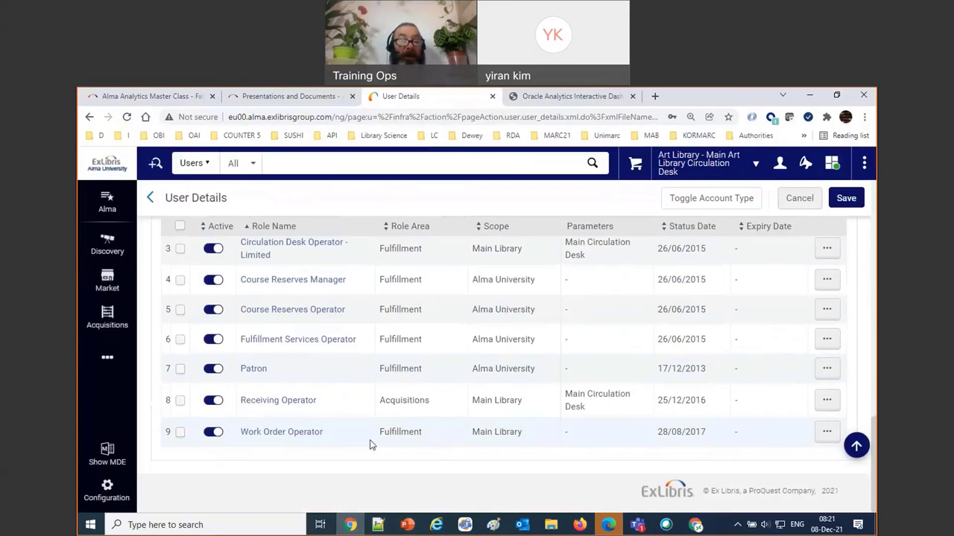
scroll(373, 443, up, 3)
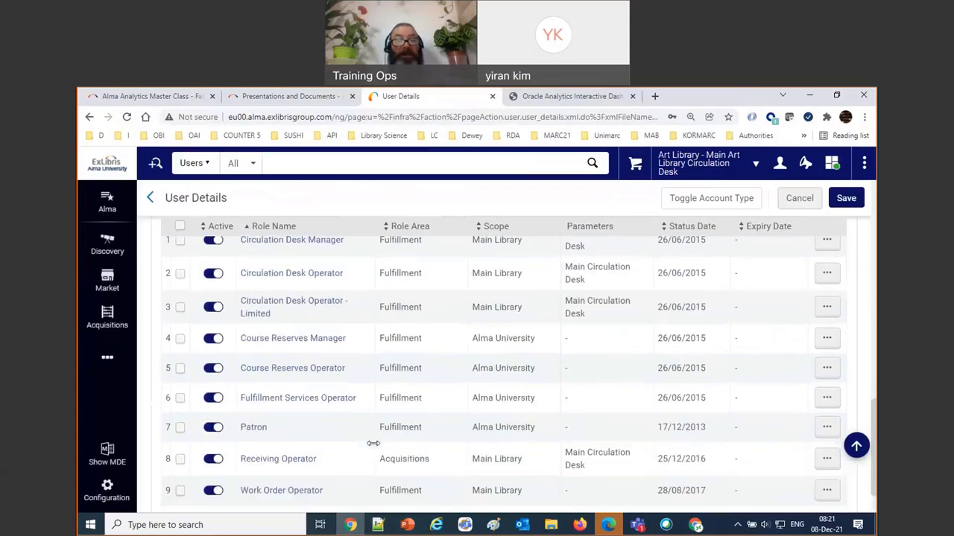
scroll(379, 444, down, 3)
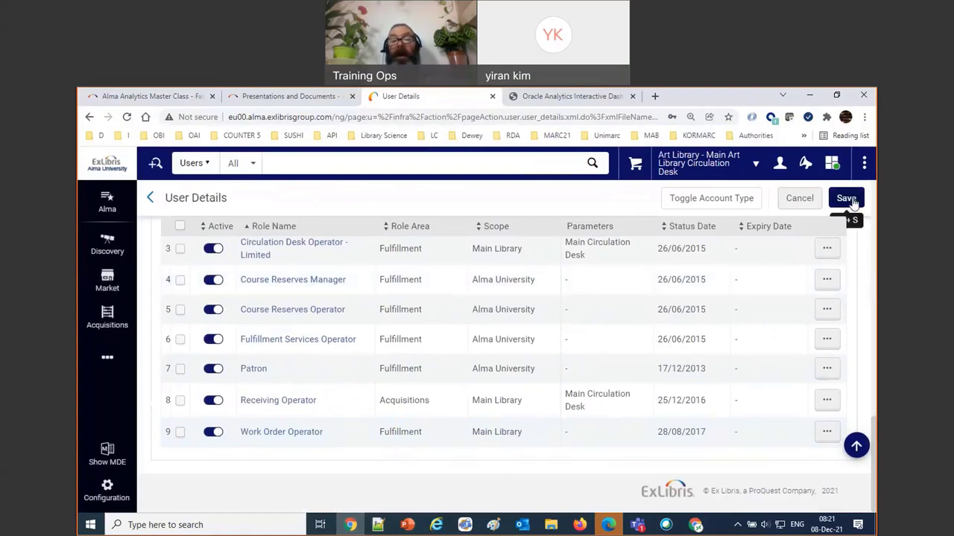
scroll(677, 315, up, 10)
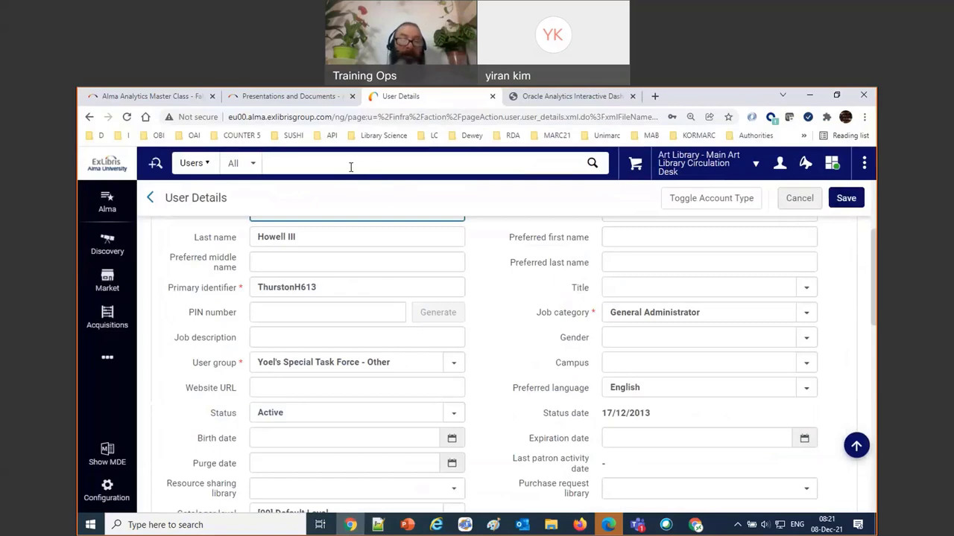
Rerun the recent search for the second test user and open their record for editing.
click(350, 167)
click(314, 191)
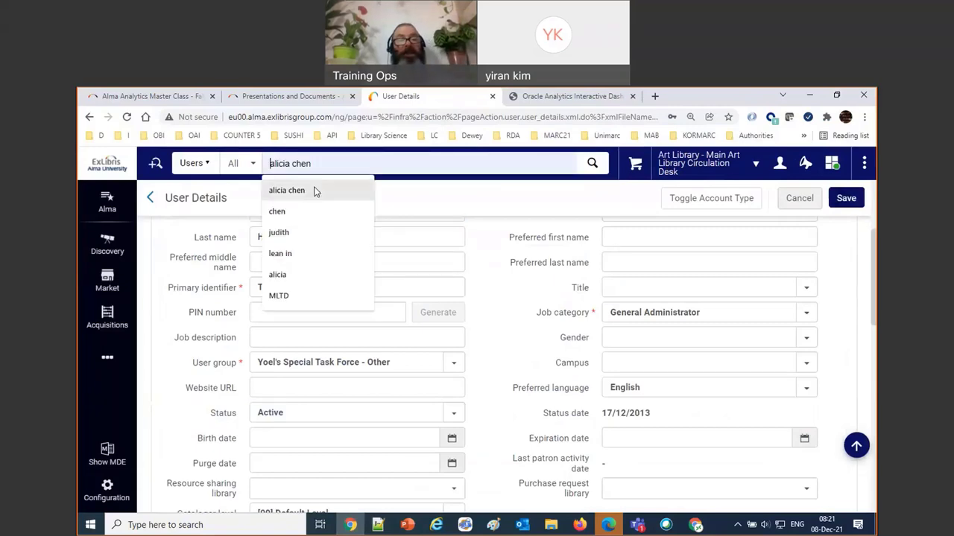
key(Return)
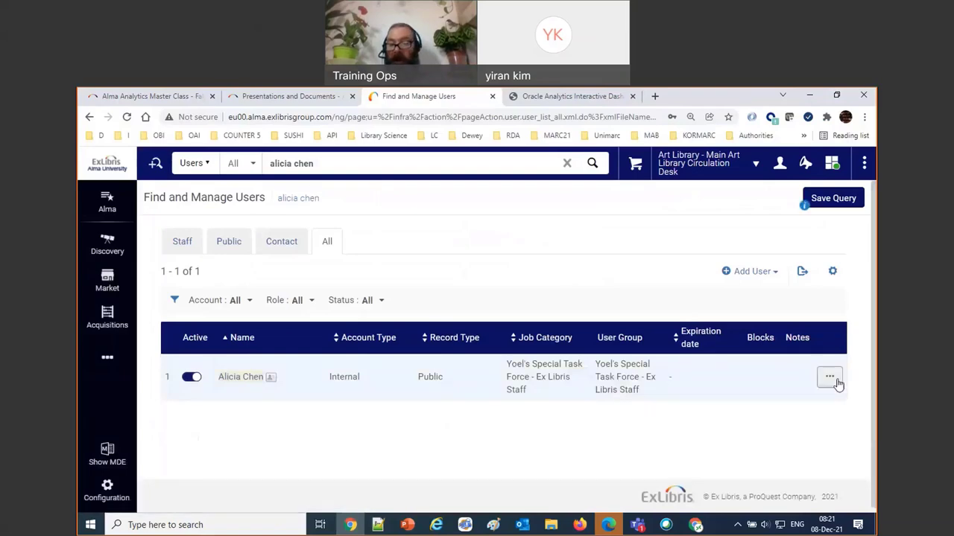
click(829, 377)
click(763, 405)
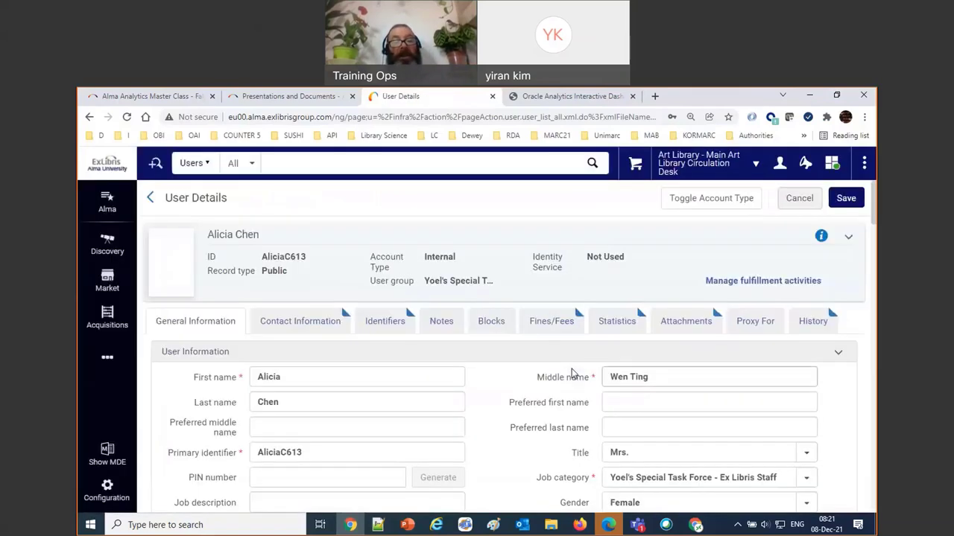
scroll(555, 366, down, 10)
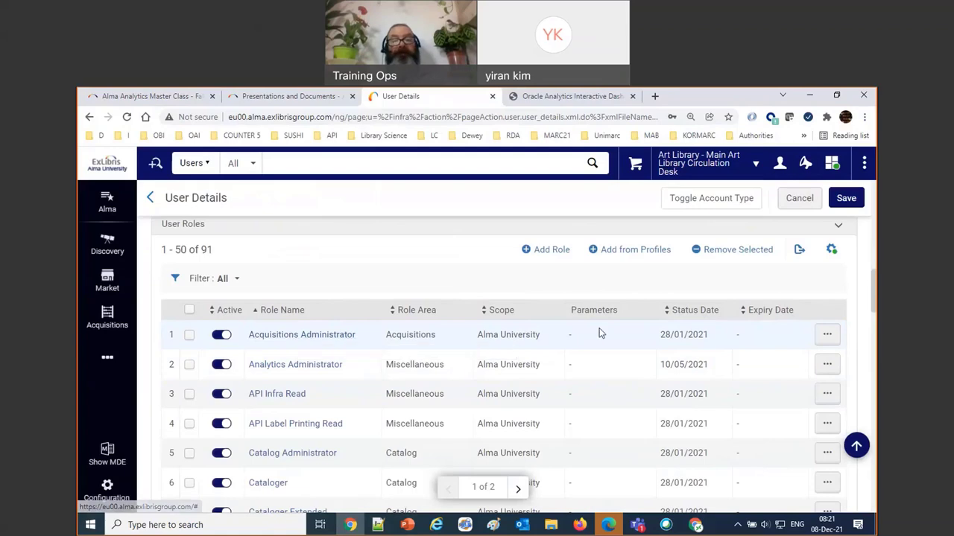
scroll(596, 332, up, 15)
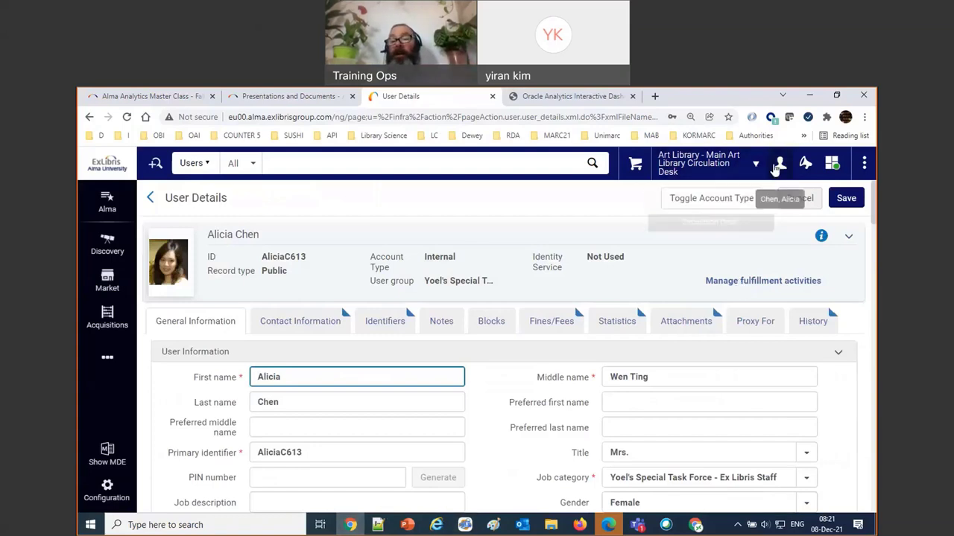
click(779, 163)
Sign out and log back in as the test user without Acquisitions Administrator.
click(636, 325)
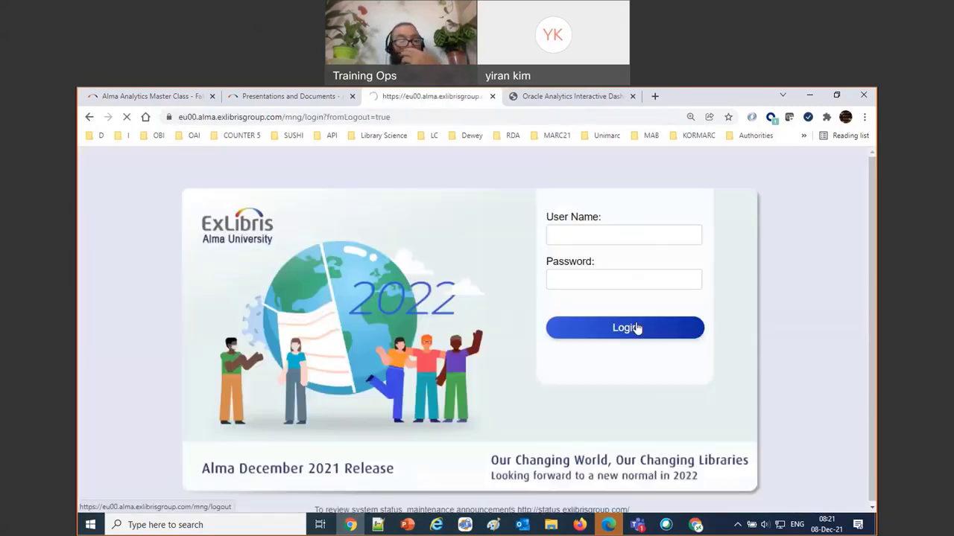
click(579, 236)
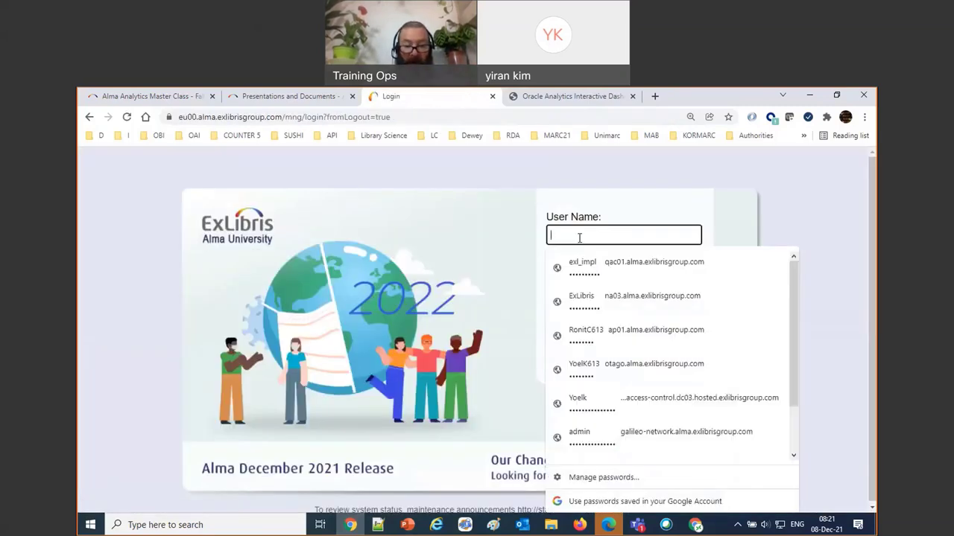
text(Thi)
key(BackSpace)
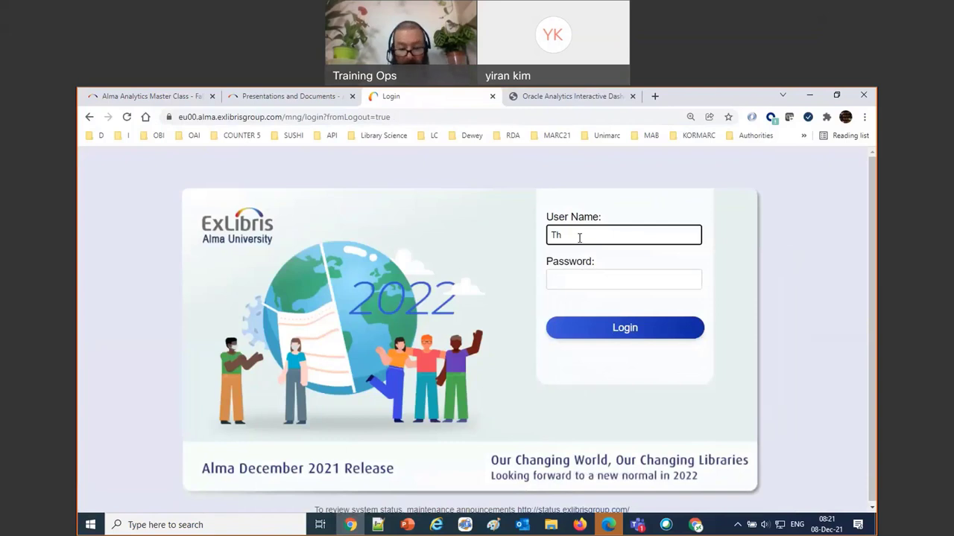
text(urs)
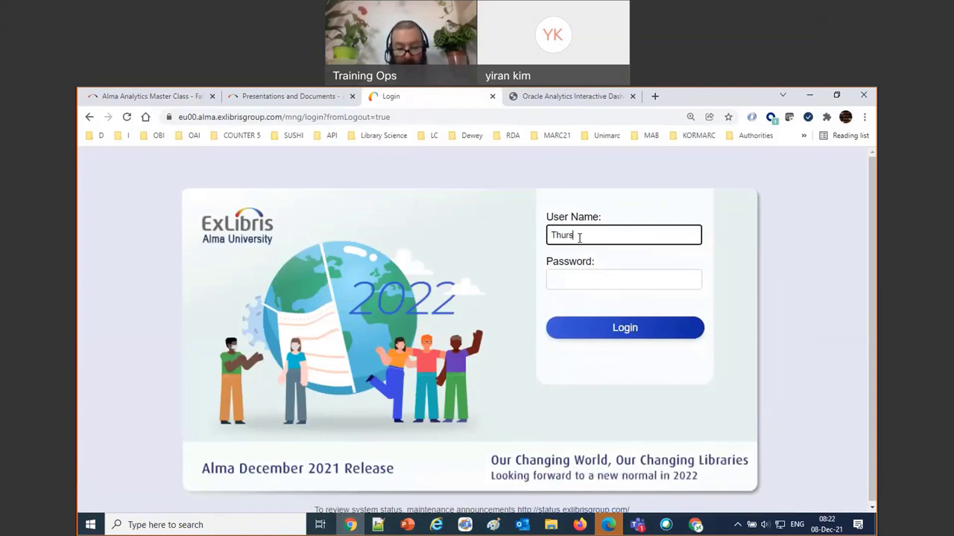
text(tonH613)
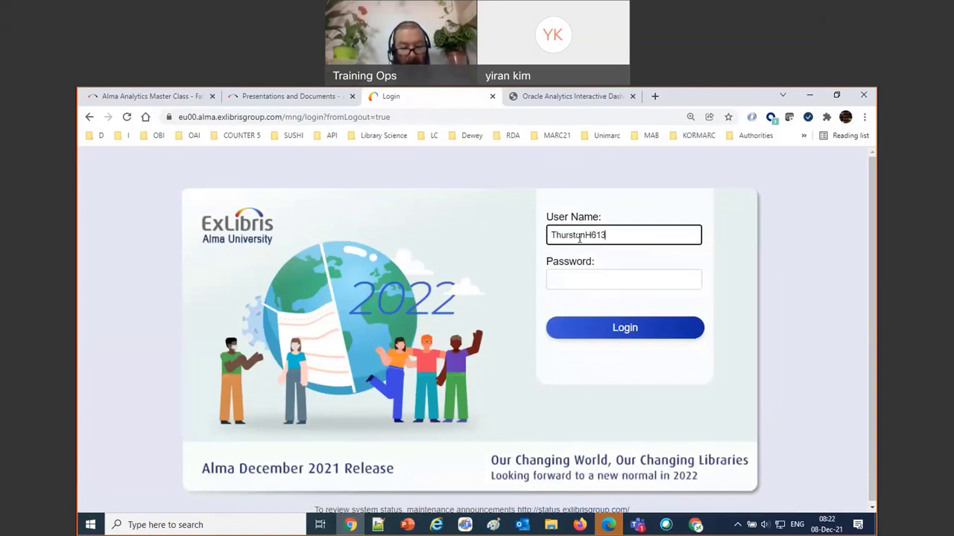
key(Tab)
text(********)
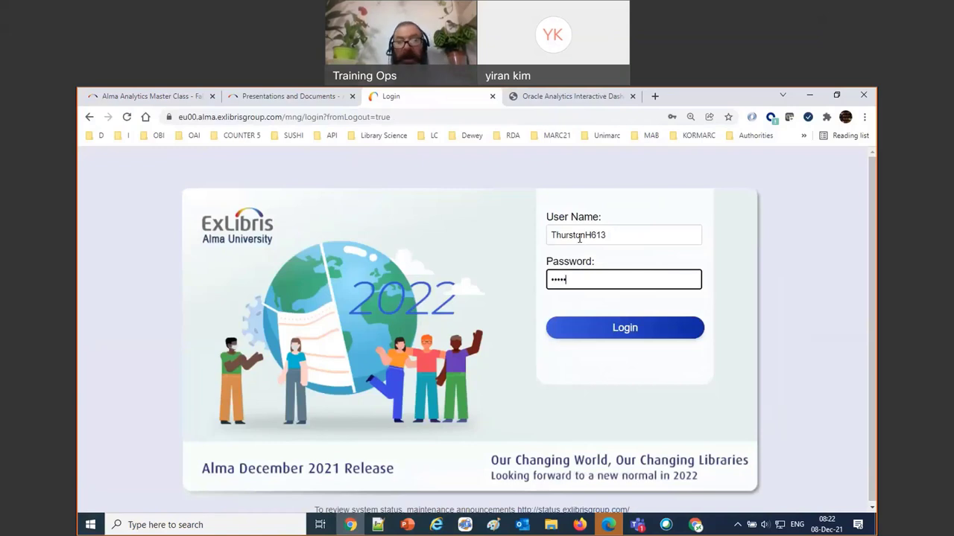
key(Return)
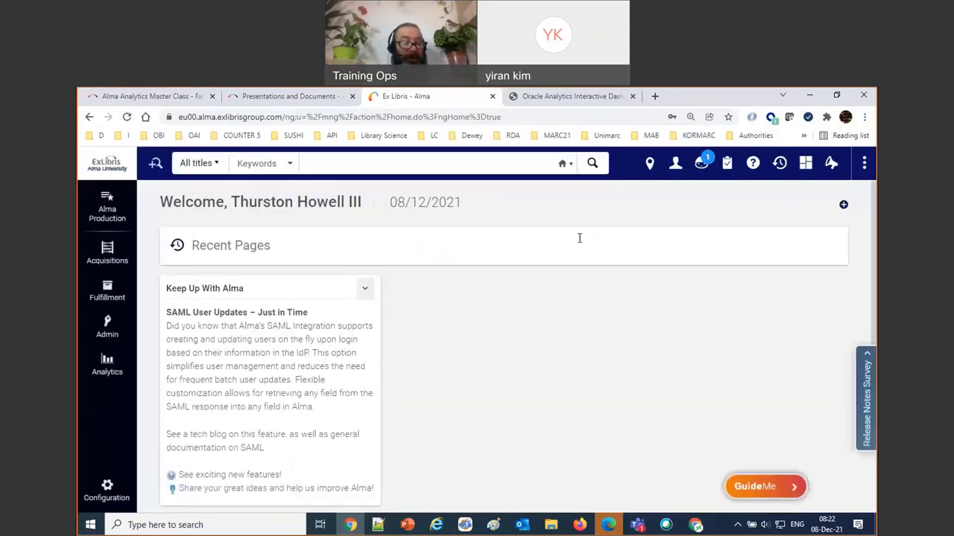
Check the Analytics reports list for the AMC Titles dashboard, then sign out.
click(105, 370)
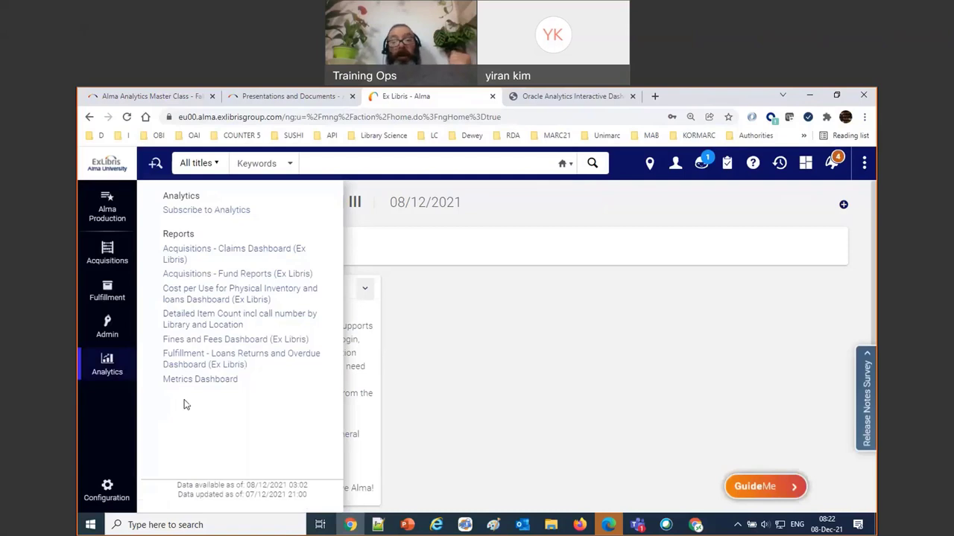
click(675, 163)
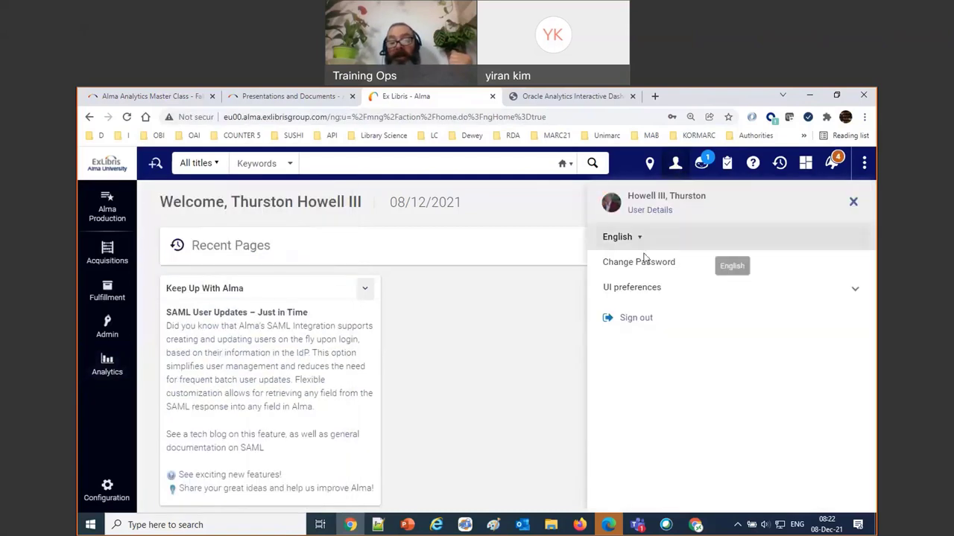
click(638, 321)
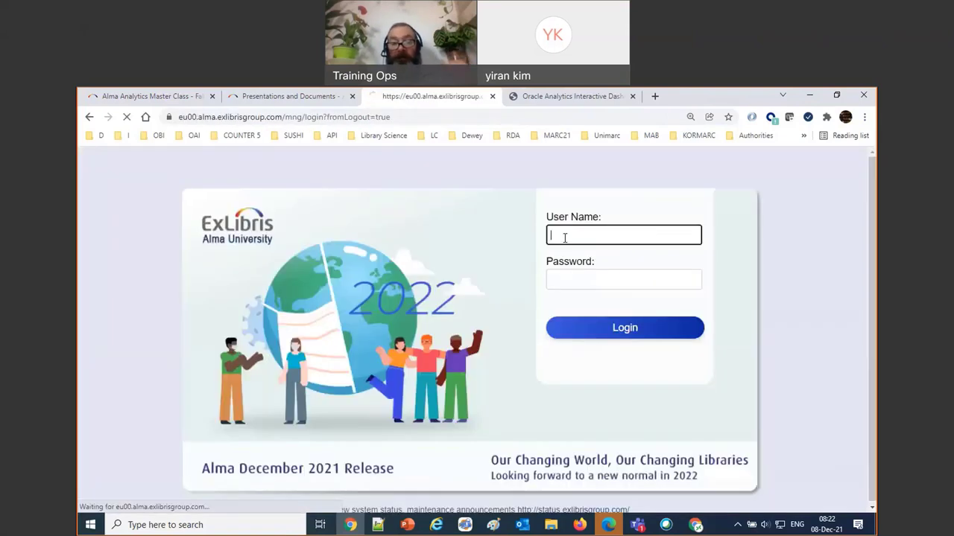
Log in to Alma as the other test user with their user name and password.
click(564, 237)
text(Ali)
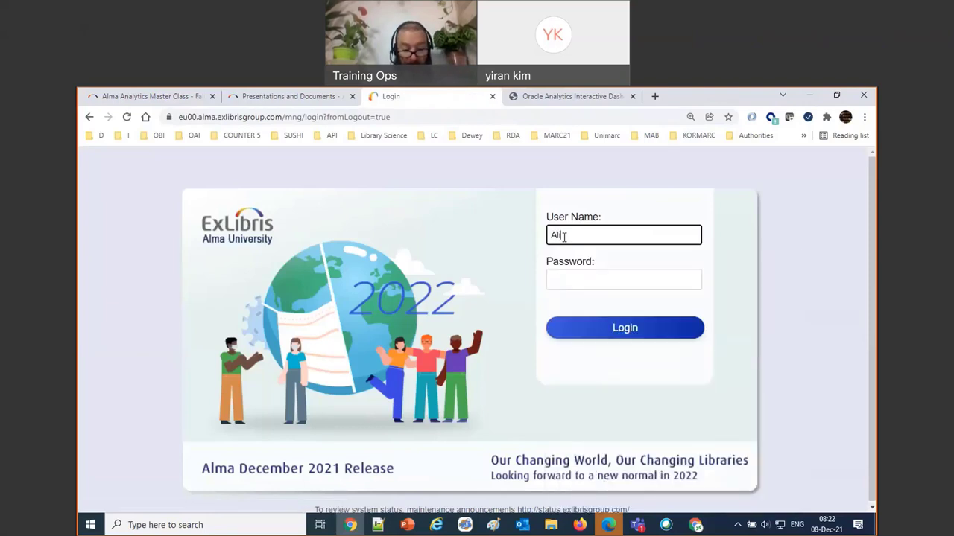
text(qaC613)
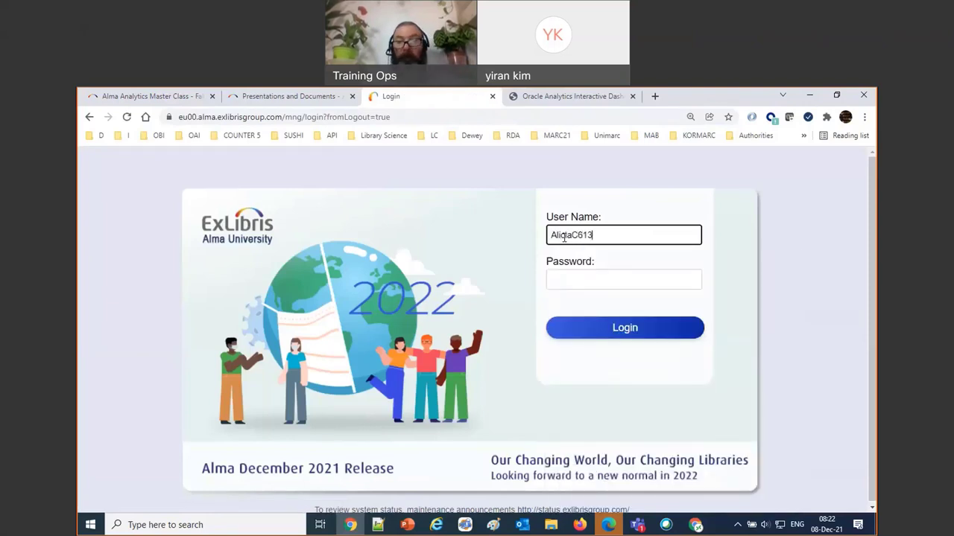
key(Tab)
text(••)
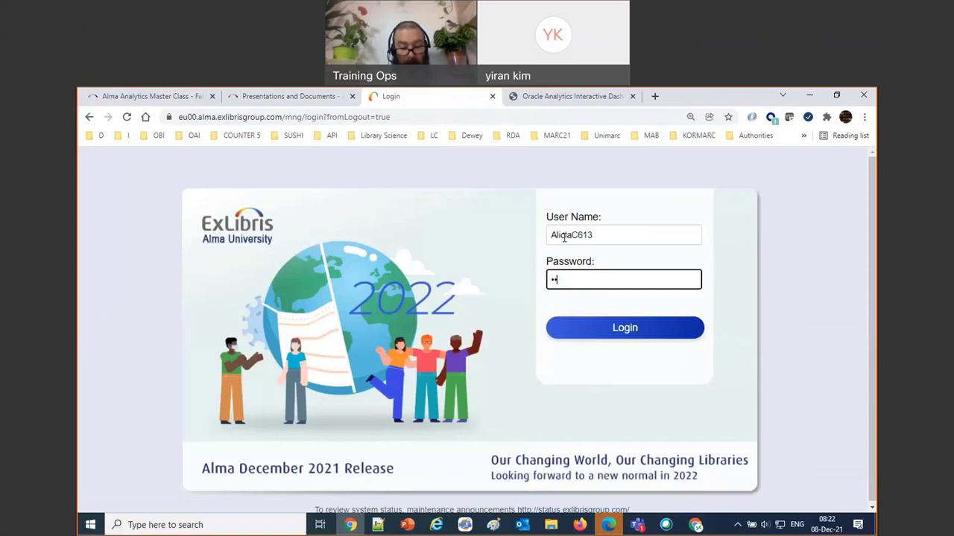
text(••••••)
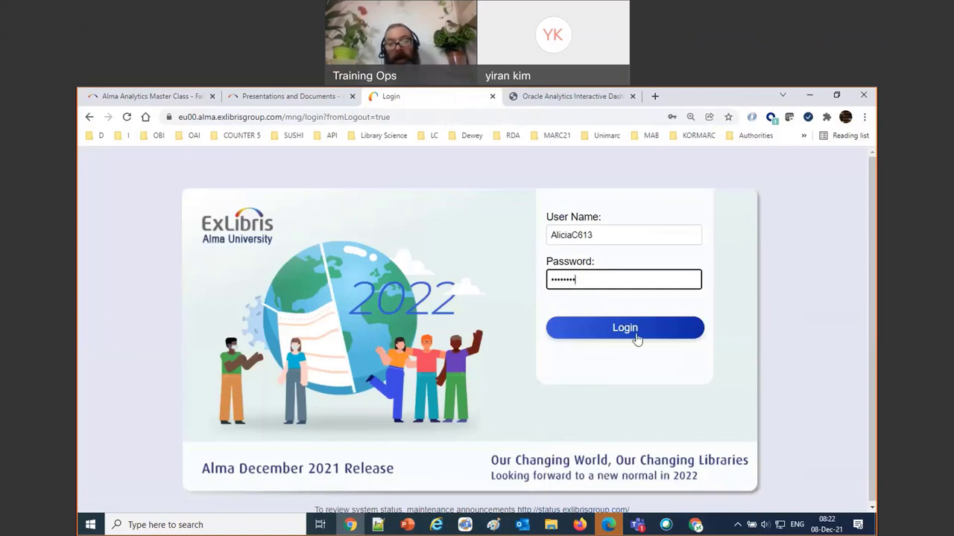
click(637, 339)
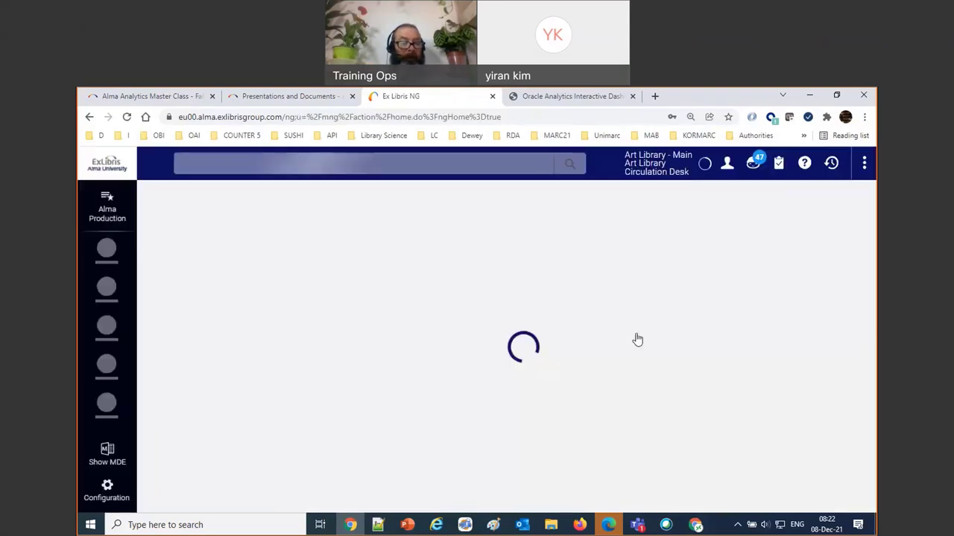
Open the Analytics menu and scroll the reports list down to The AMC Titles Dashboard.
click(107, 366)
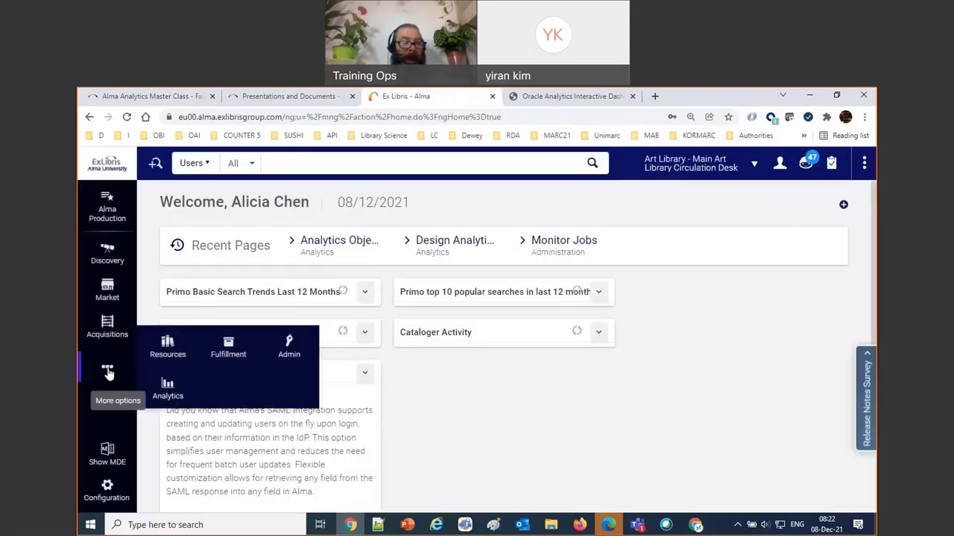
click(167, 389)
scroll(429, 339, down, 2)
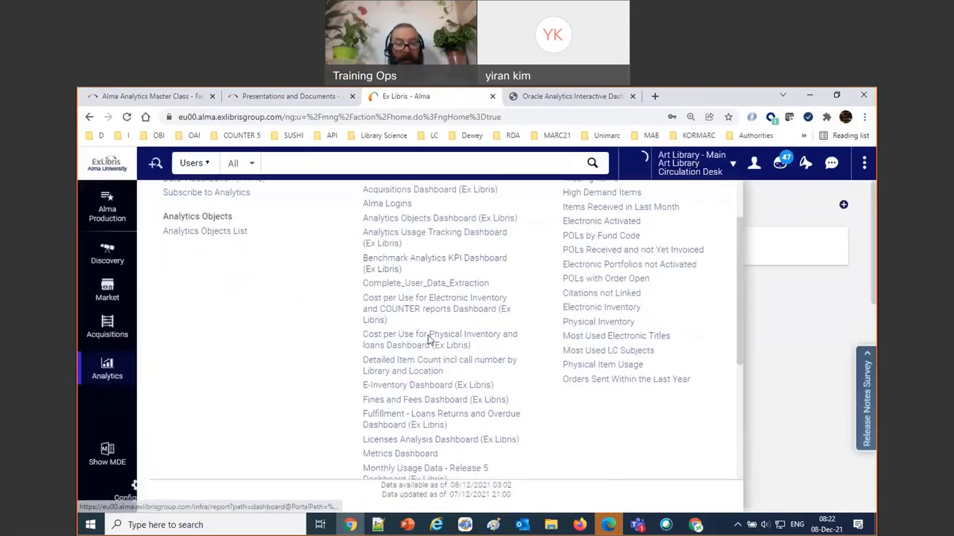
scroll(429, 339, down, 3)
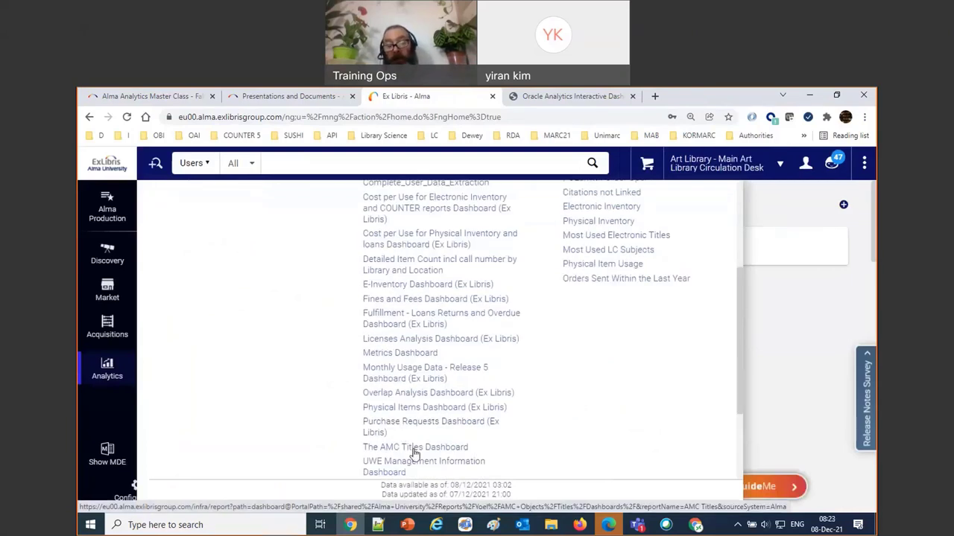
In the administrator's Alma session, open The AMC Titles Dashboard object for editing.
click(579, 525)
click(704, 279)
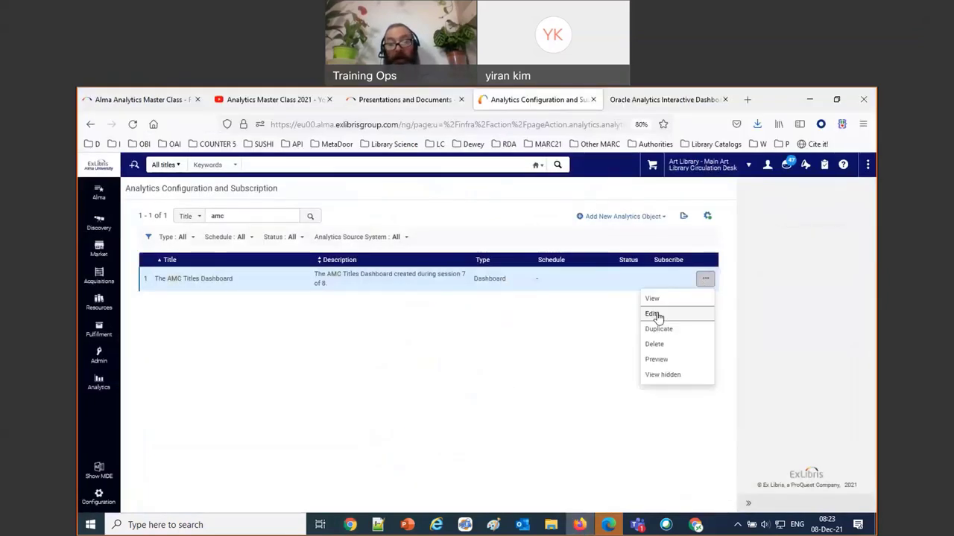
click(652, 313)
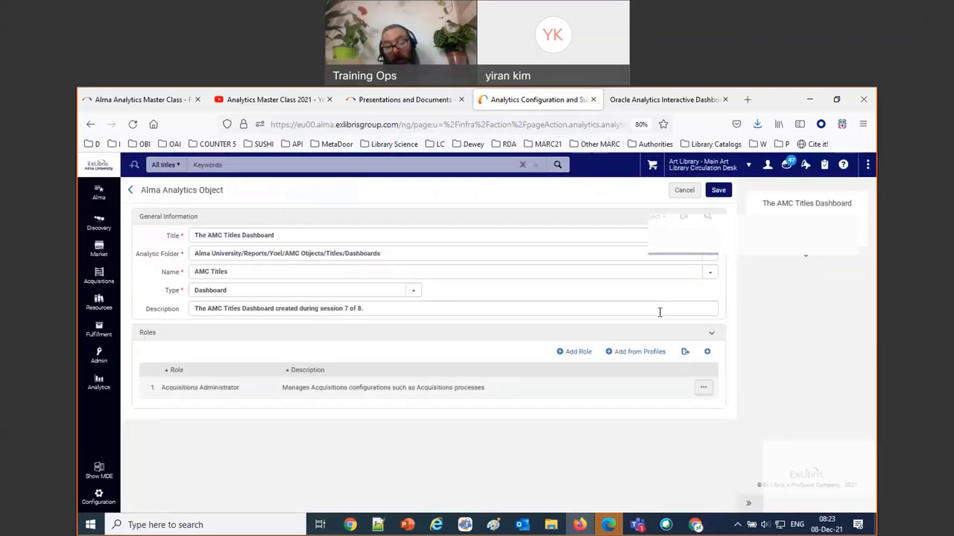
Highlight Acquisitions Administrator as the object's only assigned role.
drag(159, 389, 226, 388)
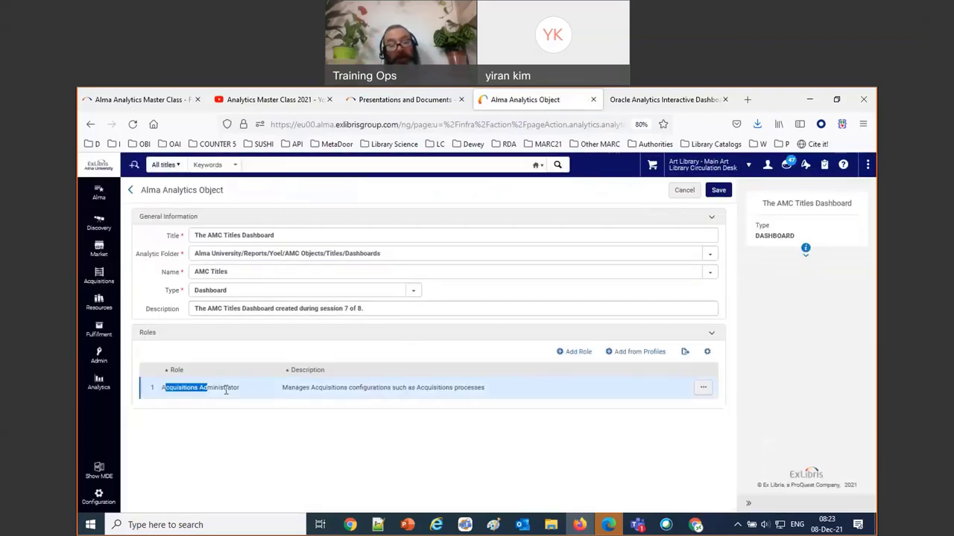
click(310, 462)
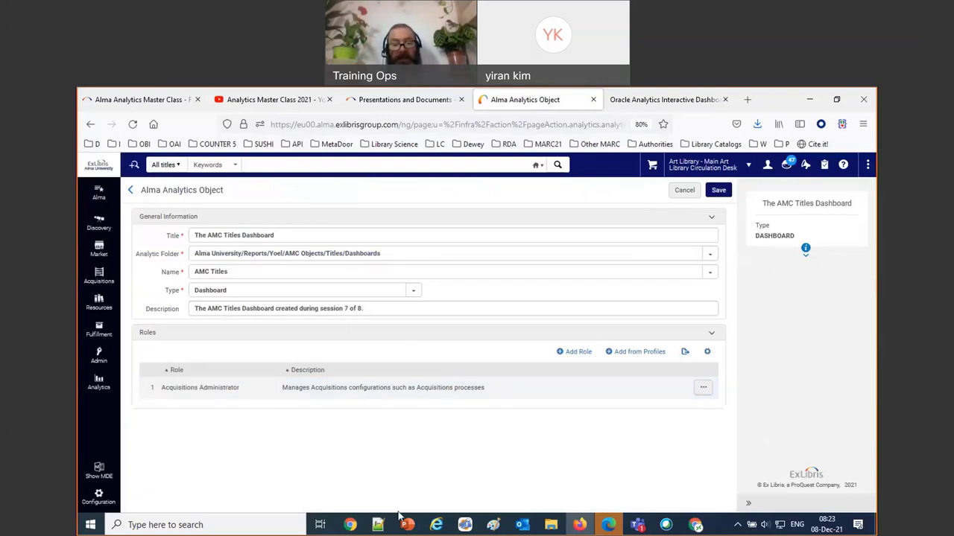
mouse_move(409, 524)
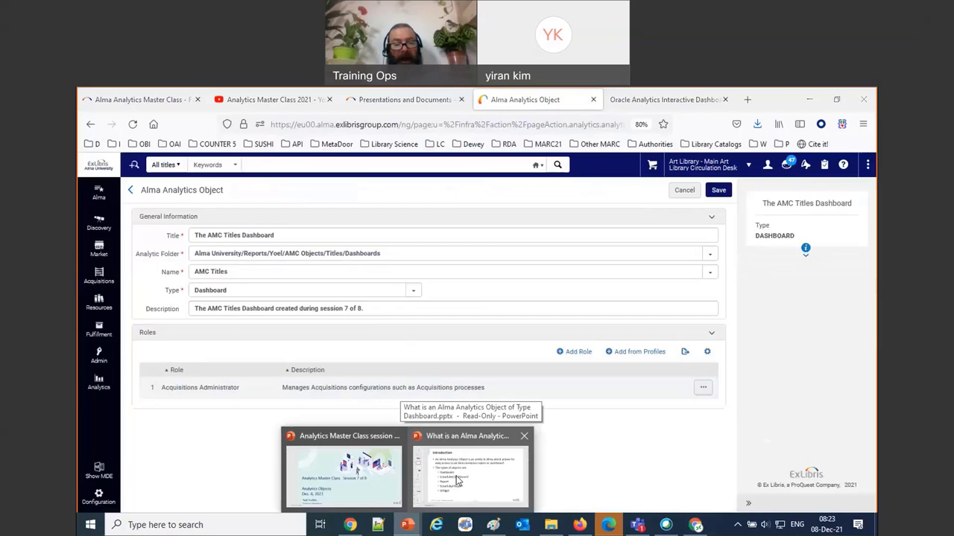
Close the master class deck and page the Dashboard-object deck through slides 4–15 to 'Thank you!'.
click(394, 436)
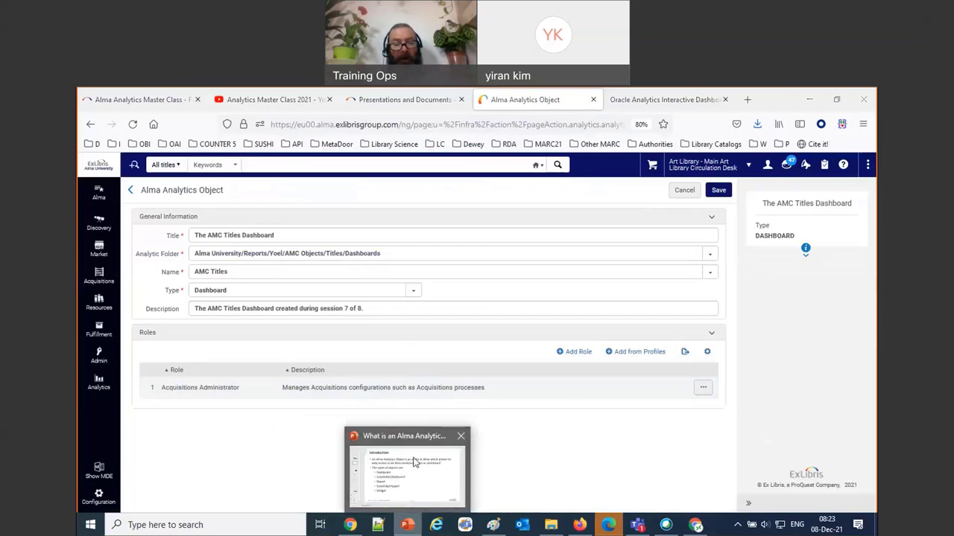
click(414, 462)
scroll(704, 346, down, 1)
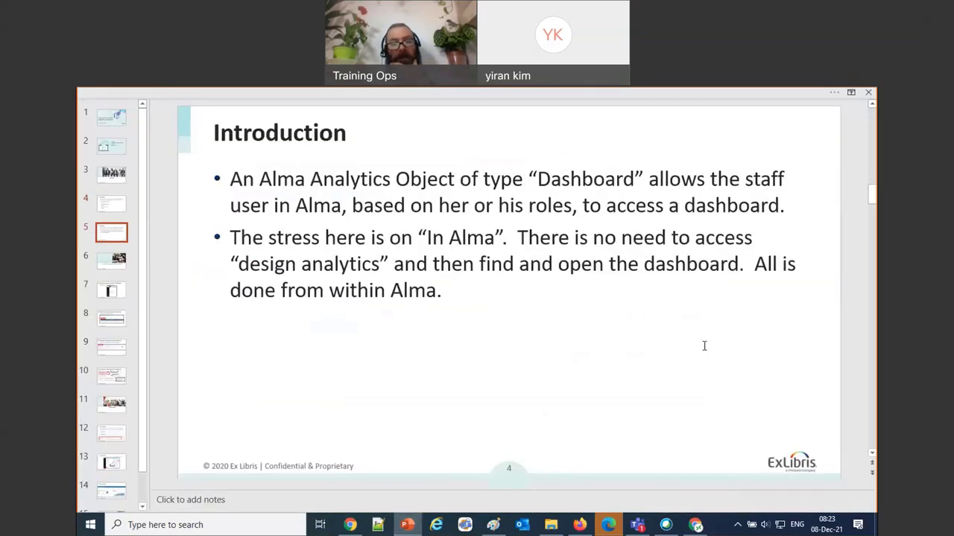
scroll(704, 345, down, 2)
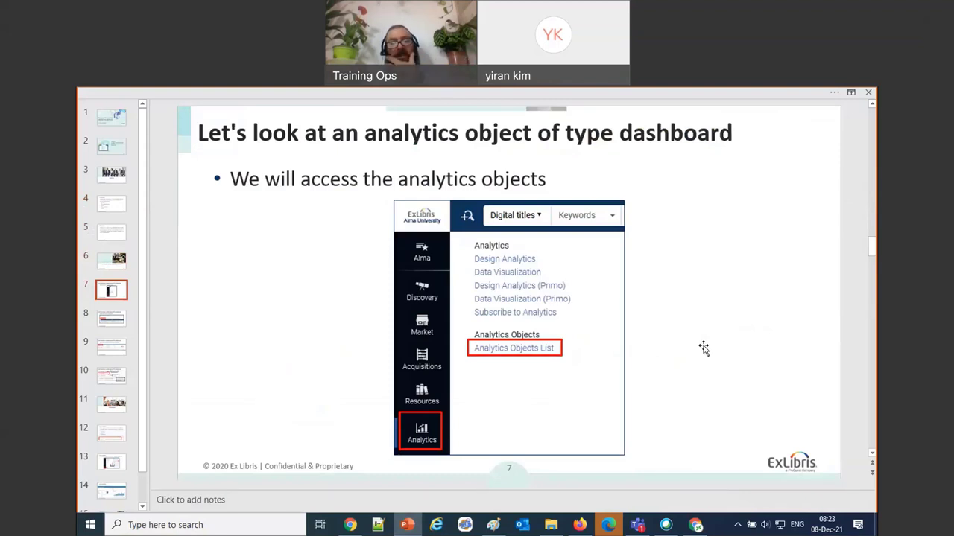
scroll(704, 346, down, 1)
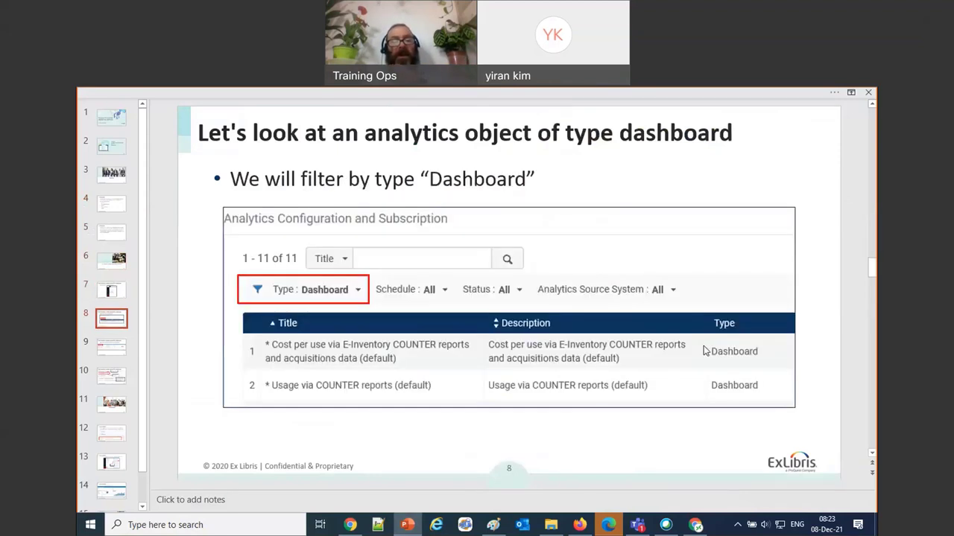
scroll(704, 350, down, 1)
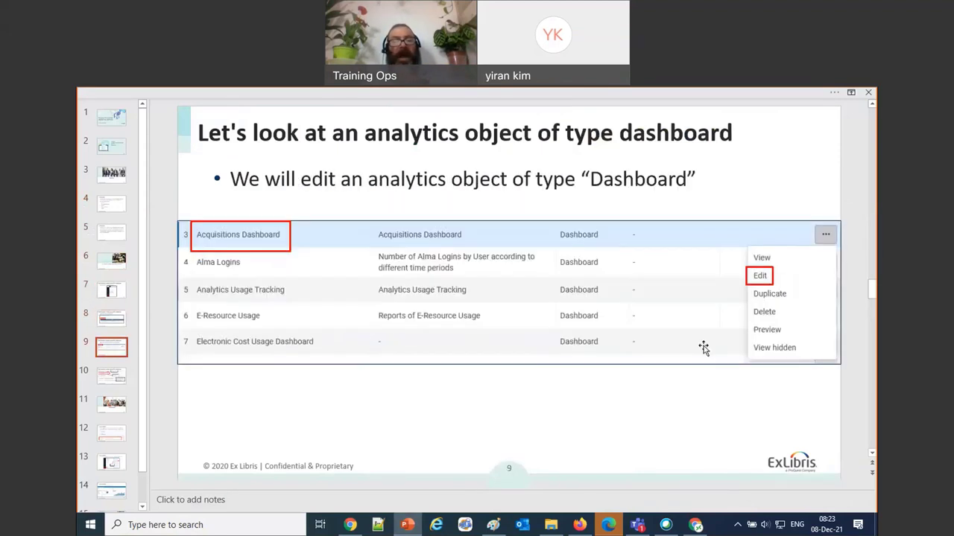
scroll(704, 349, down, 1)
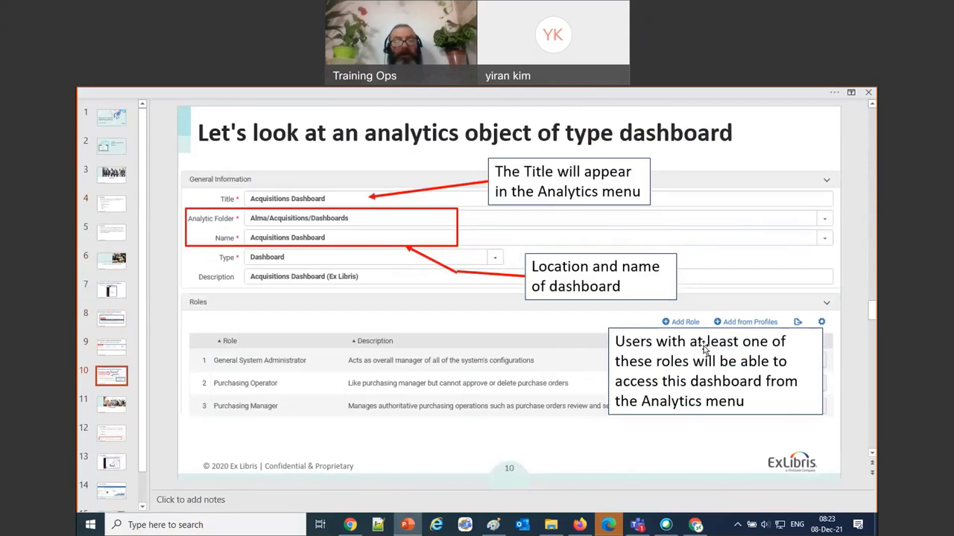
scroll(701, 365, down, 1)
scroll(701, 365, down, 1)
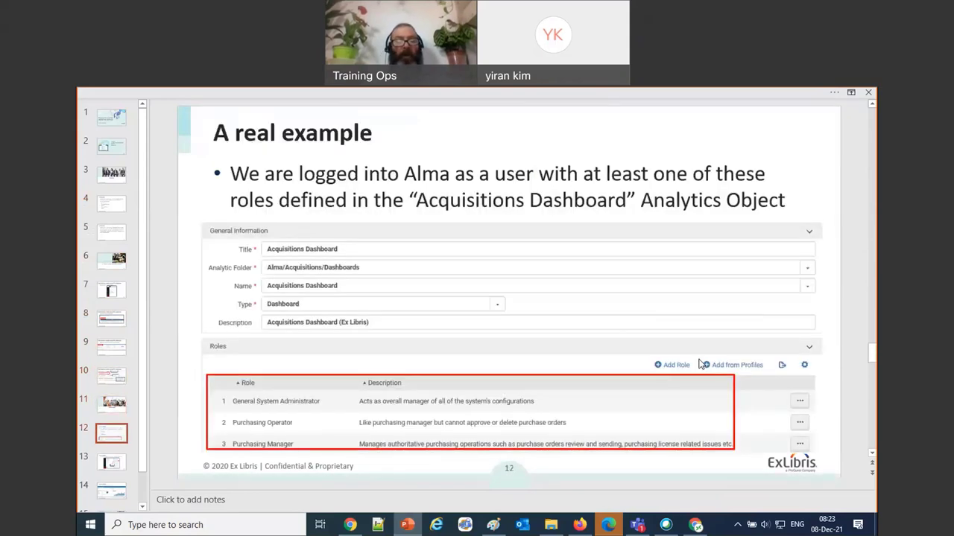
scroll(700, 364, down, 1)
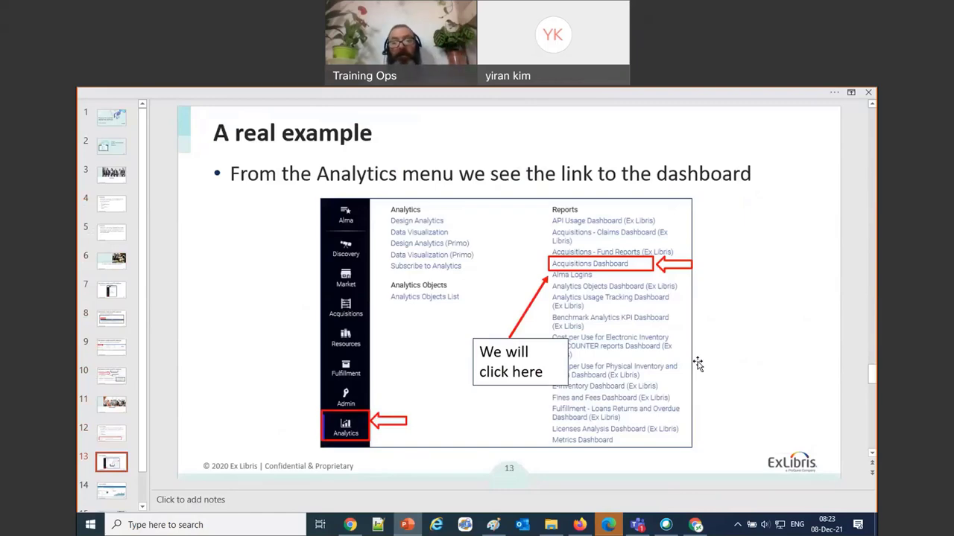
scroll(697, 361, down, 1)
scroll(697, 361, down, 1)
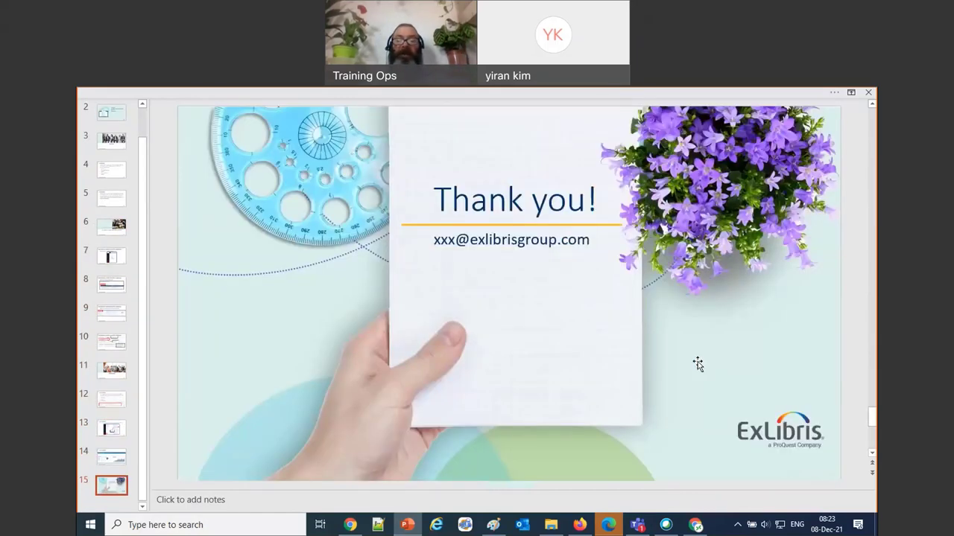
From the test user's Alma home, open Analytics > Analytics Objects List showing 102 objects.
click(349, 524)
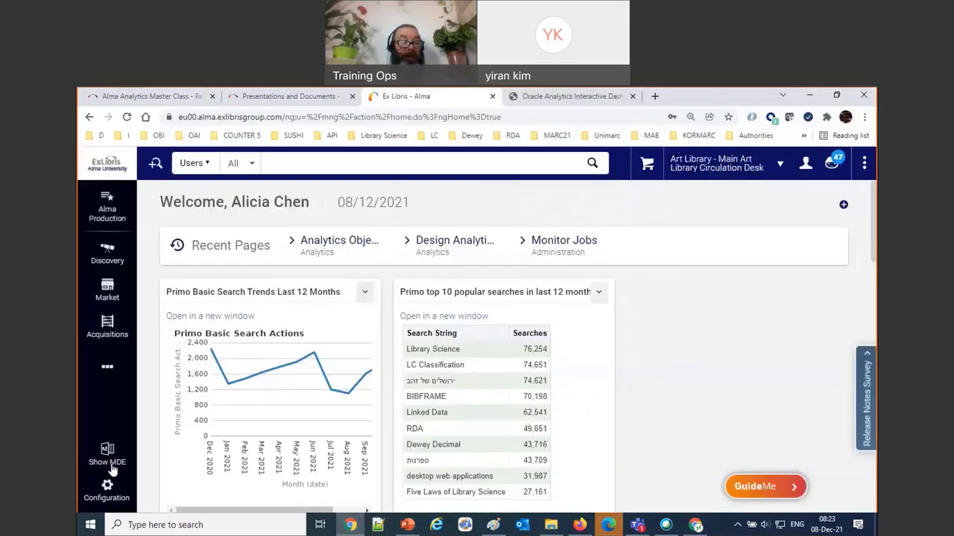
click(108, 370)
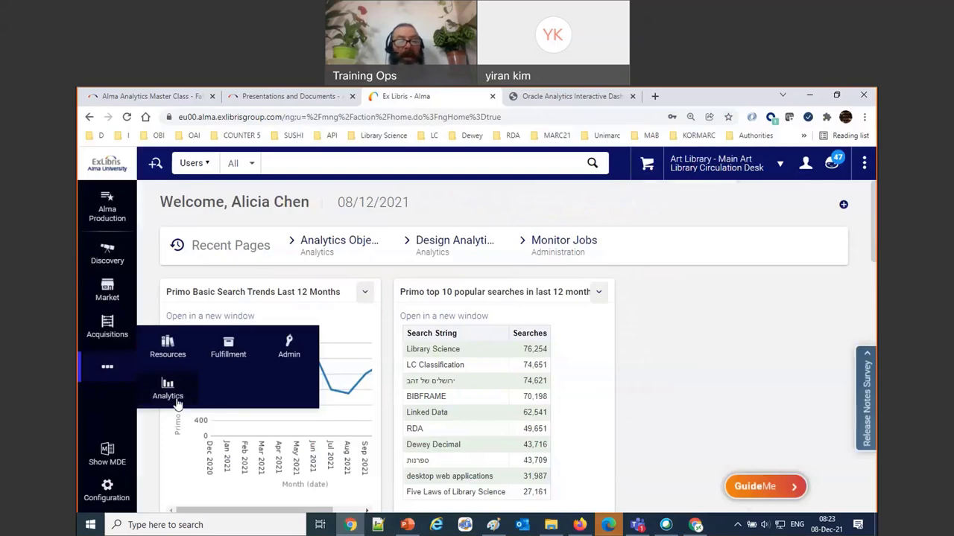
click(169, 393)
click(209, 306)
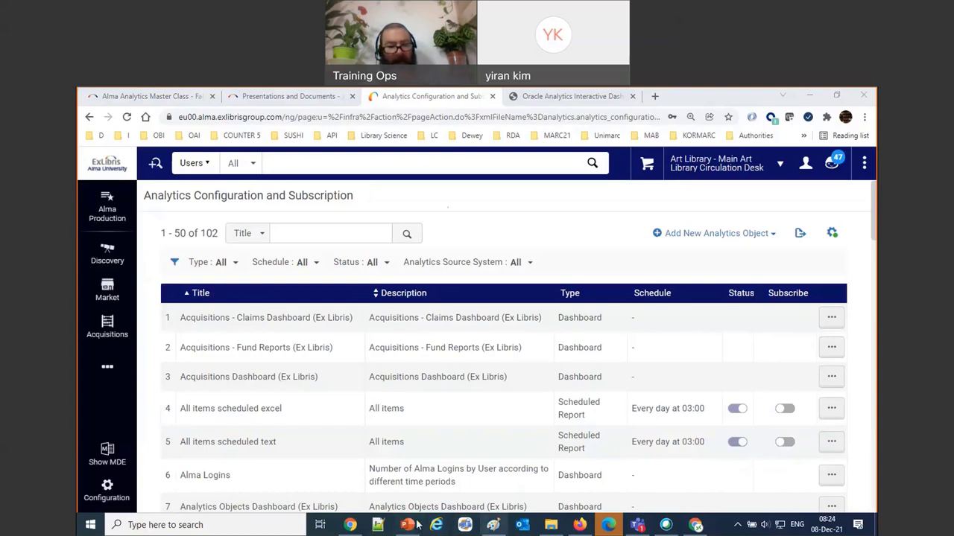
Launch Word via 'winword', paste 'what are the access level granted to user?' into a blank document, and select it.
click(261, 526)
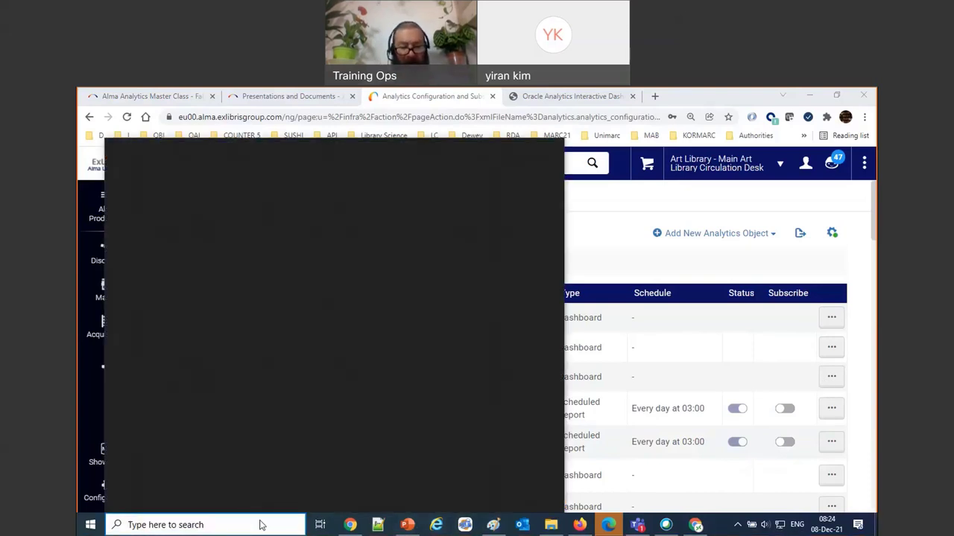
text(winword)
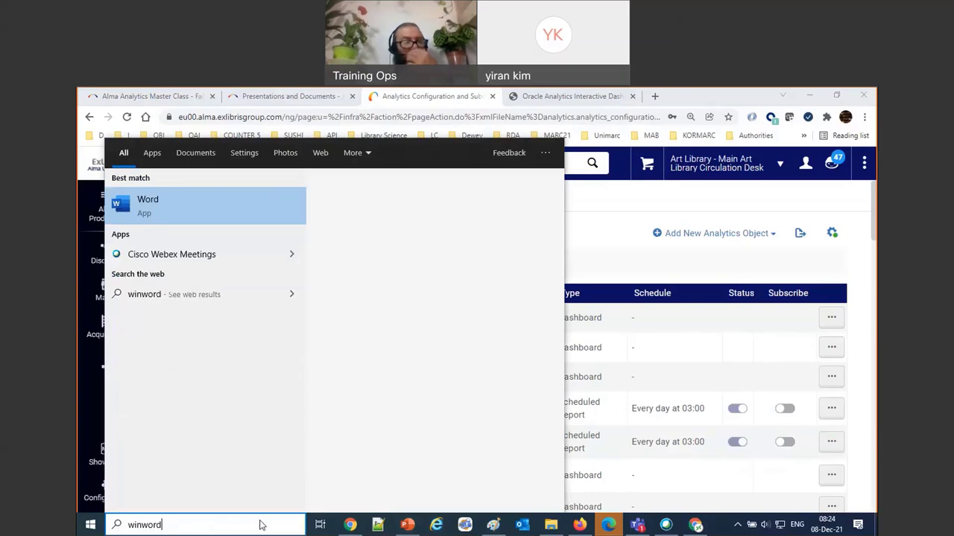
key(Return)
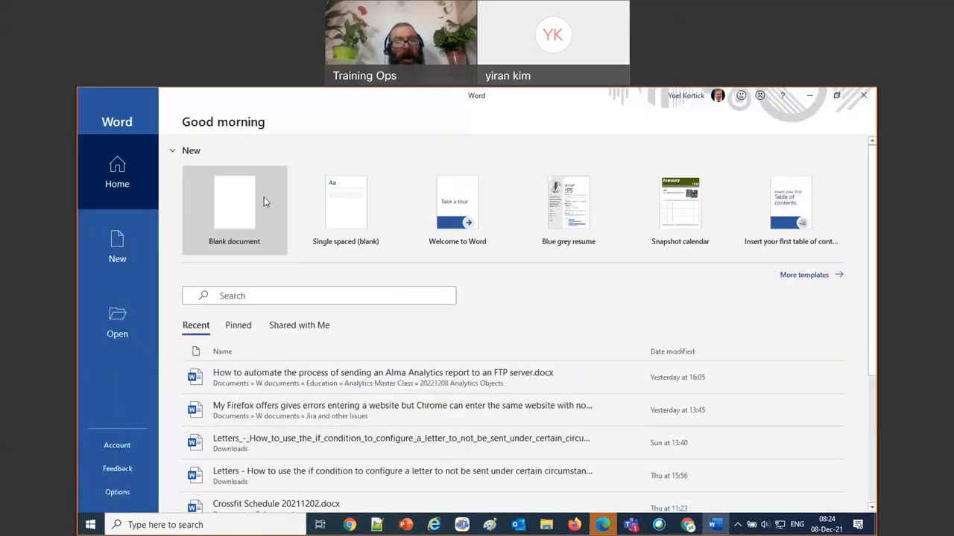
click(263, 197)
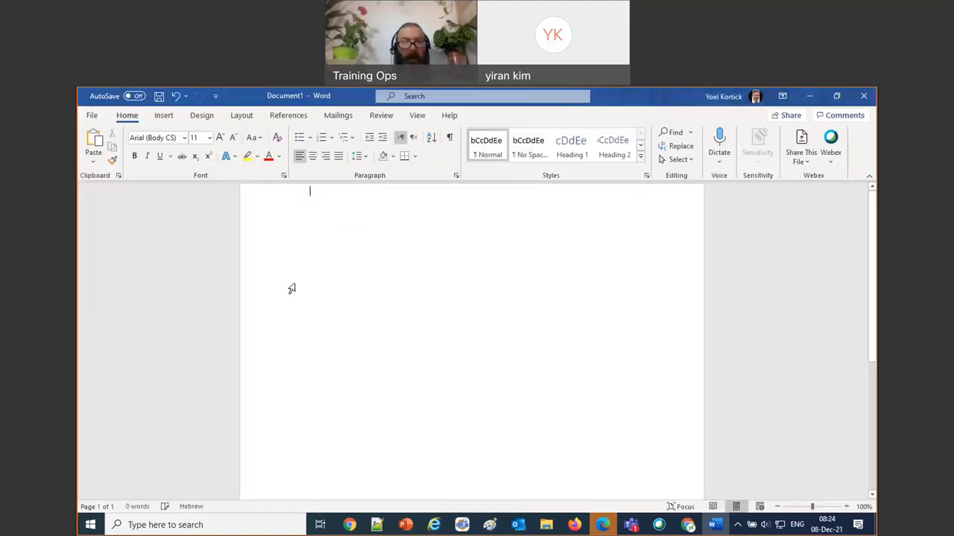
text(what are the access level granted to user?)
triple_click(322, 195)
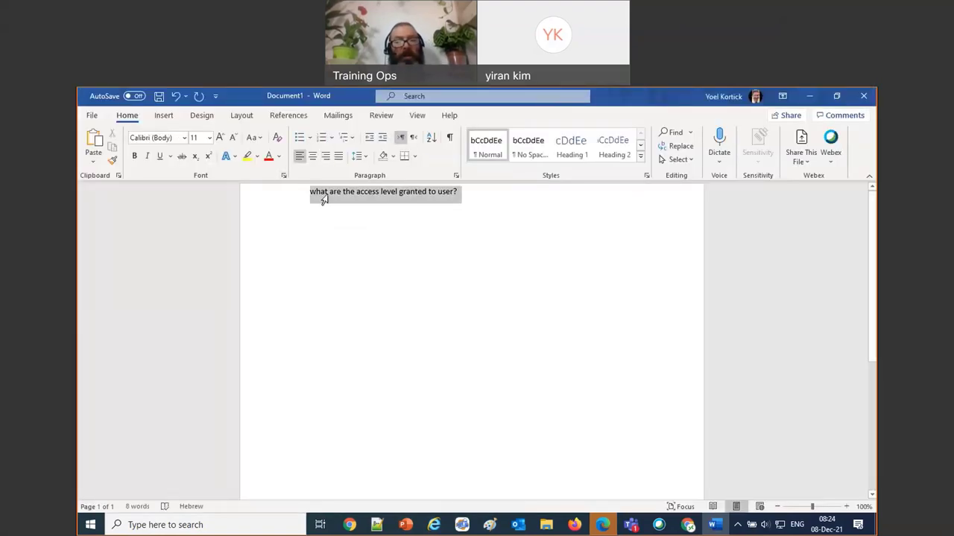
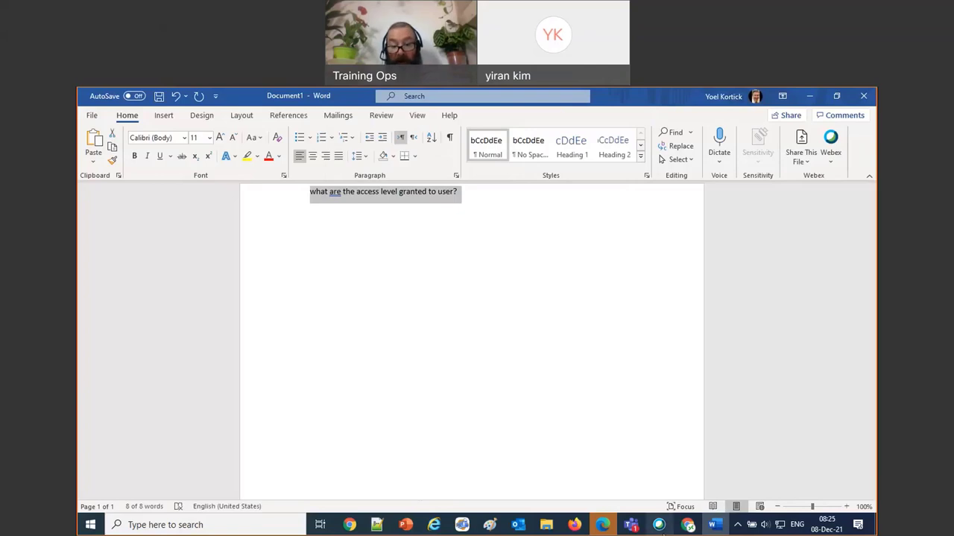
Search Alma users by the demo staff user's surname and open the matching record's actions menu.
click(687, 527)
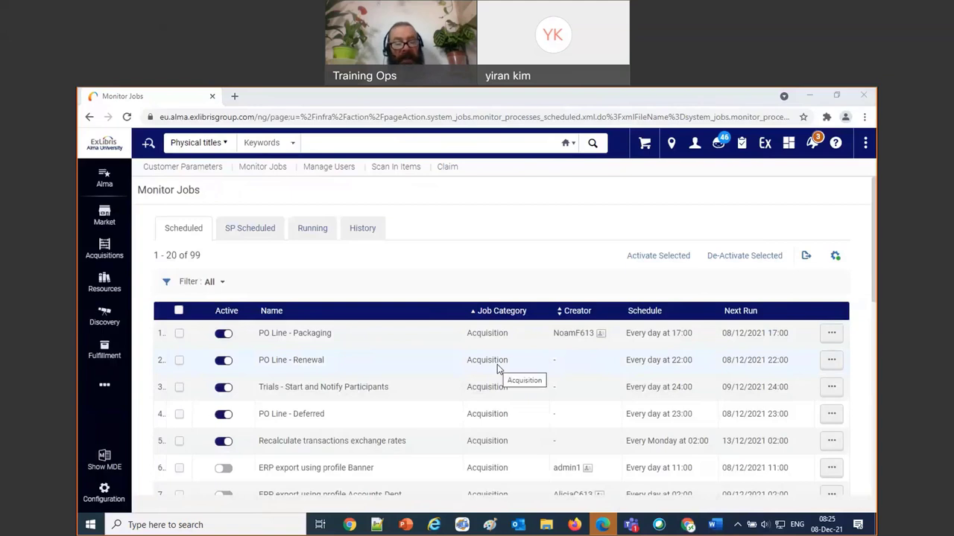
click(687, 527)
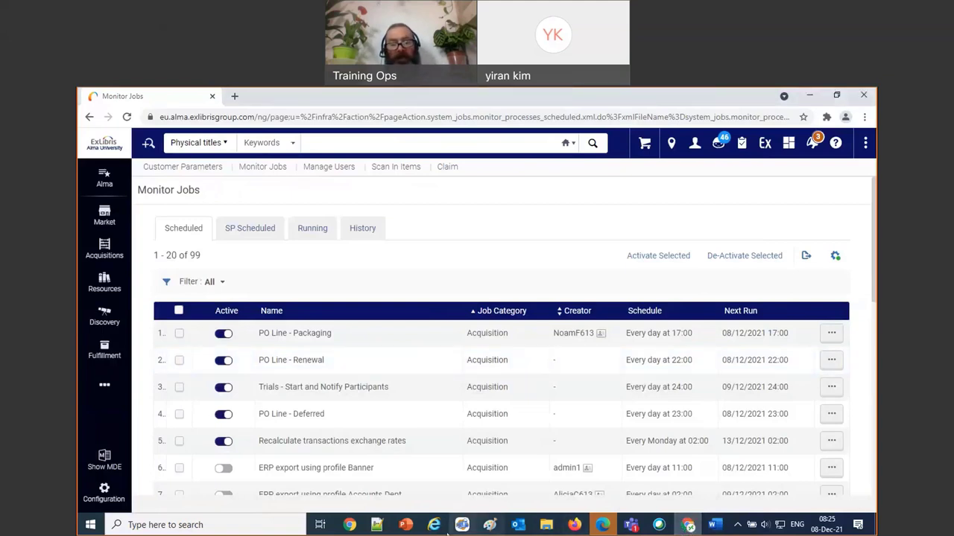
click(352, 526)
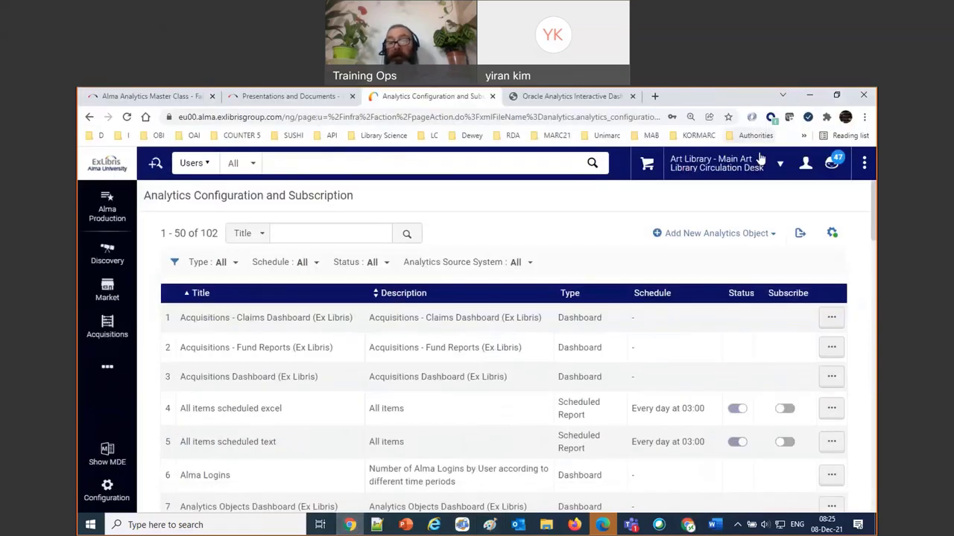
click(295, 167)
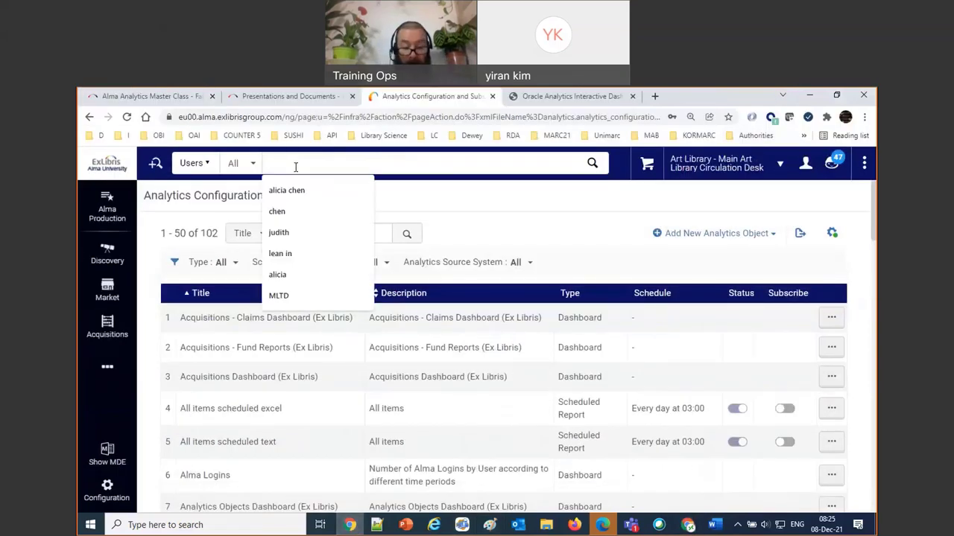
text(howell)
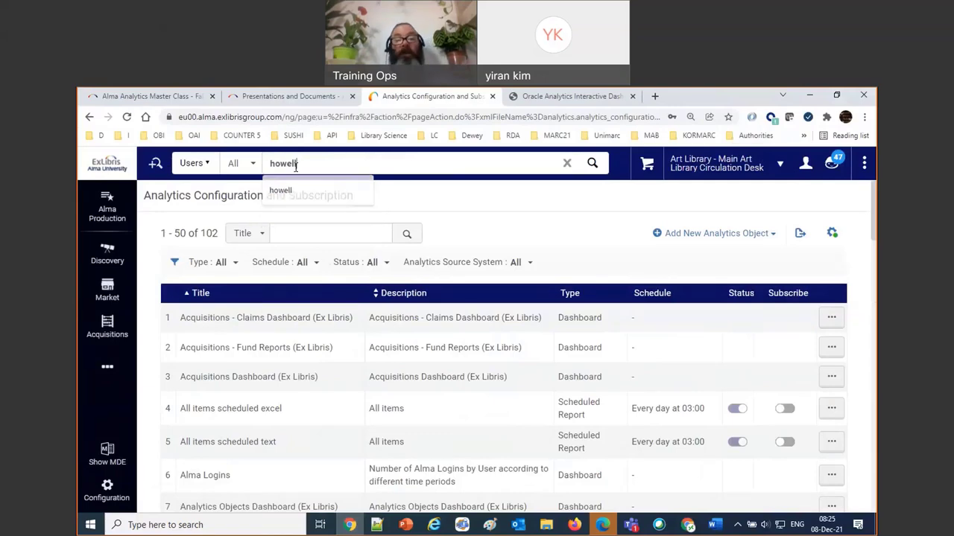
key(Return)
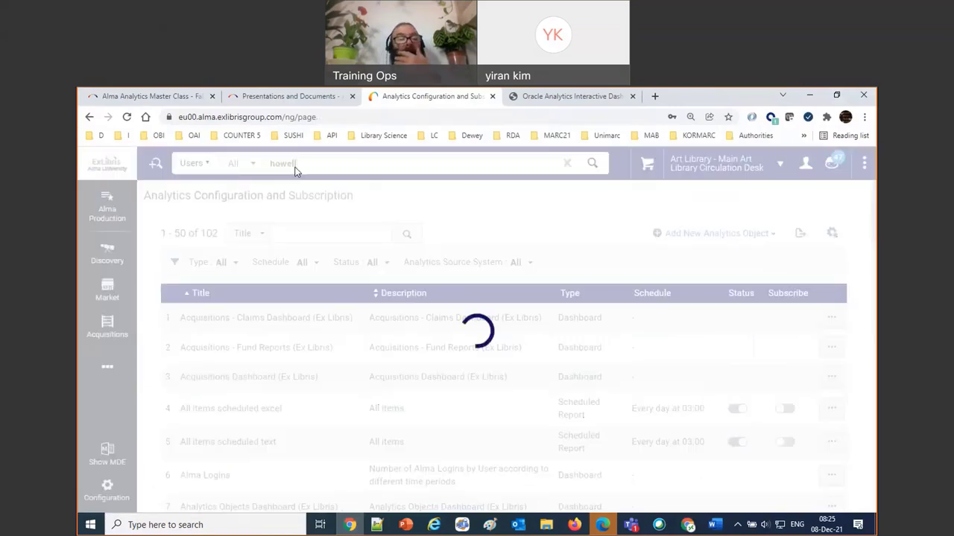
click(829, 380)
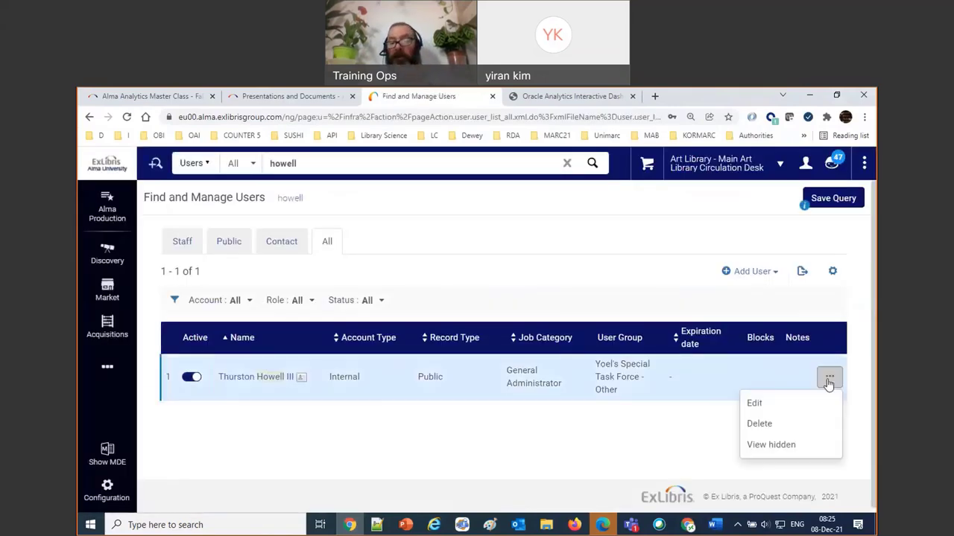
Edit the user and add the Acquisitions Administrator role.
click(755, 405)
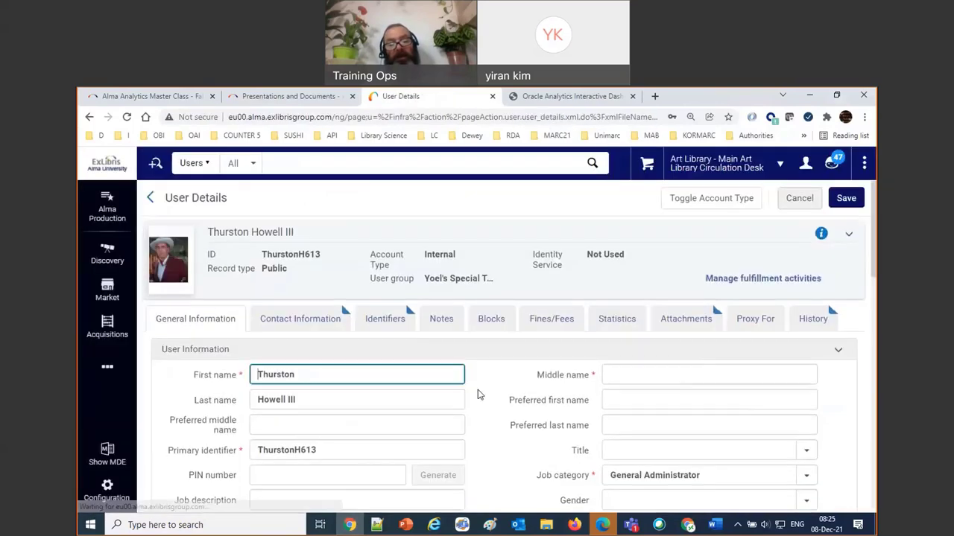
scroll(477, 393, down, 10)
scroll(477, 393, down, 2)
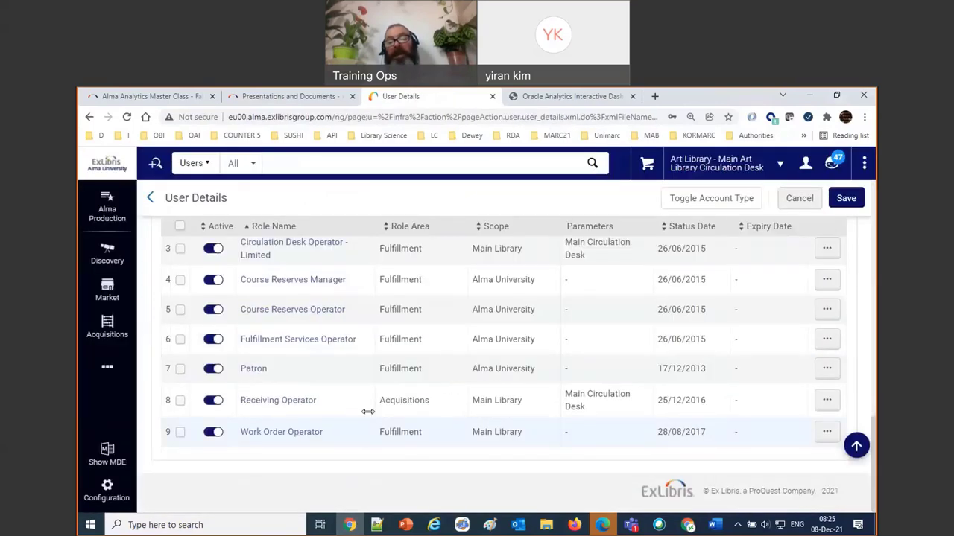
scroll(314, 365, up, 4)
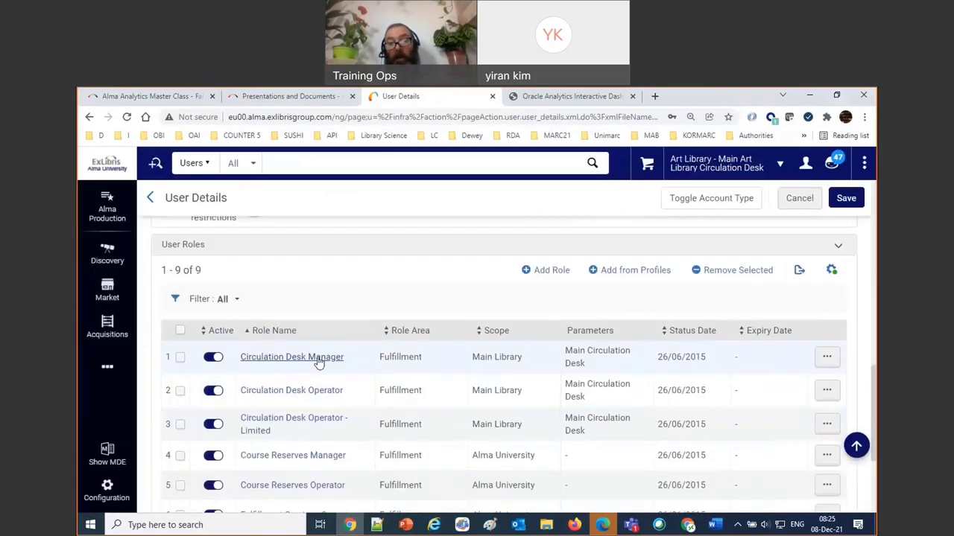
click(544, 273)
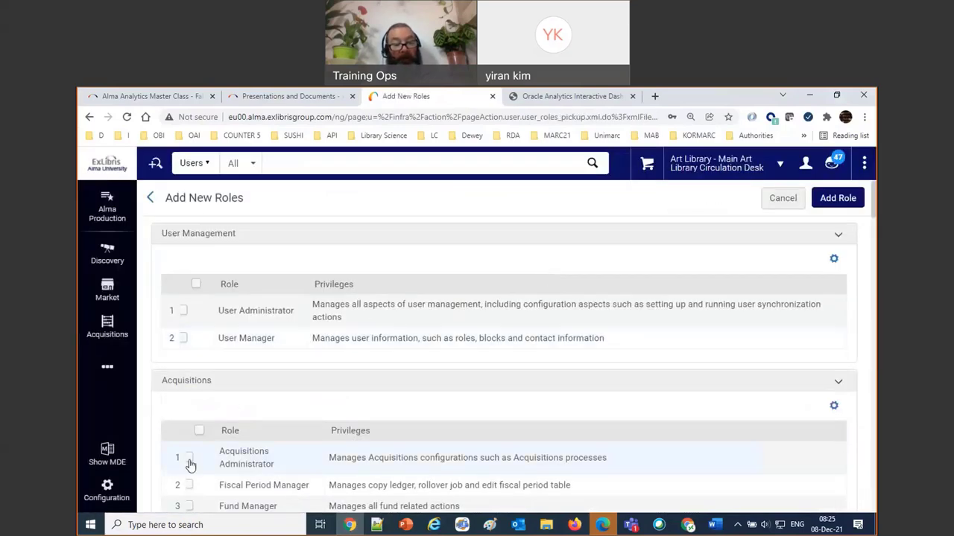
click(189, 457)
click(836, 198)
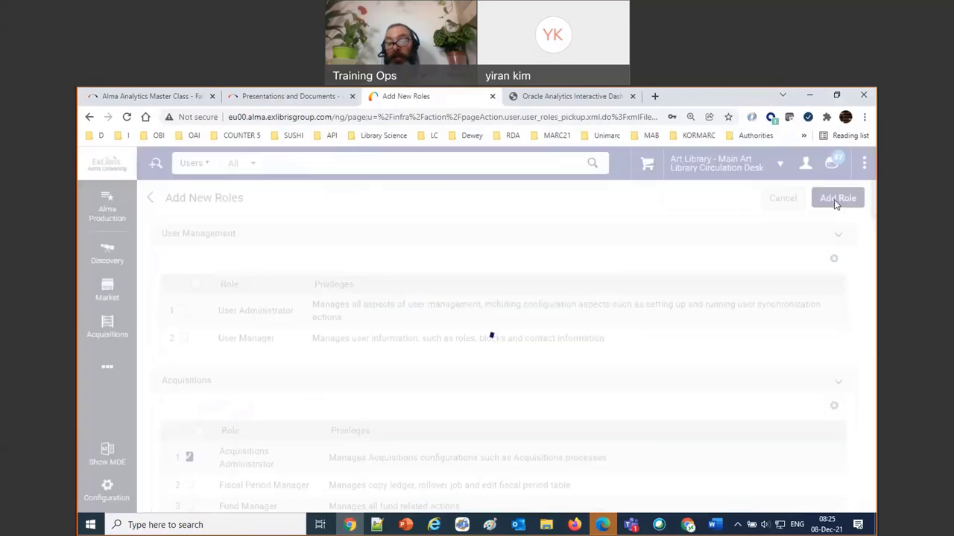
click(836, 198)
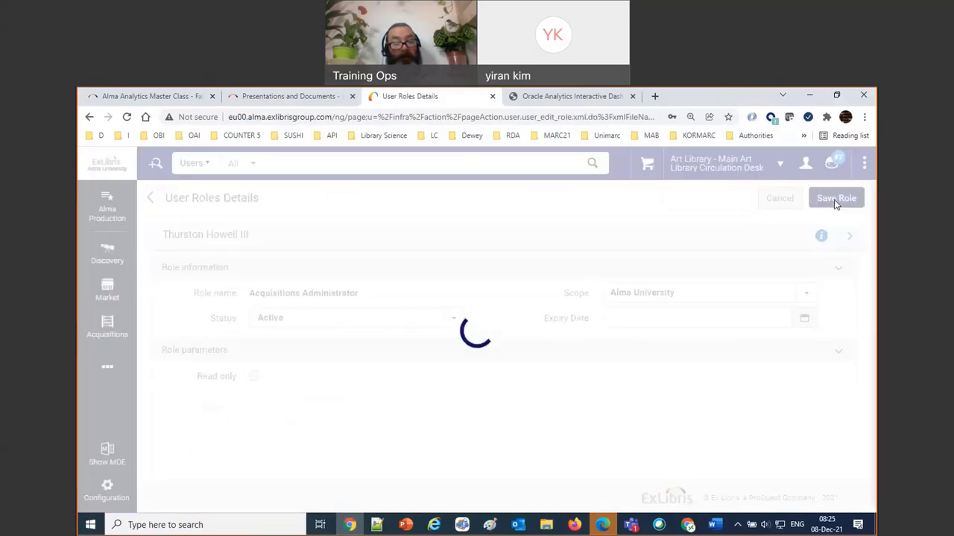
Save the user record after filling in the required middle name.
scroll(551, 379, down, 10)
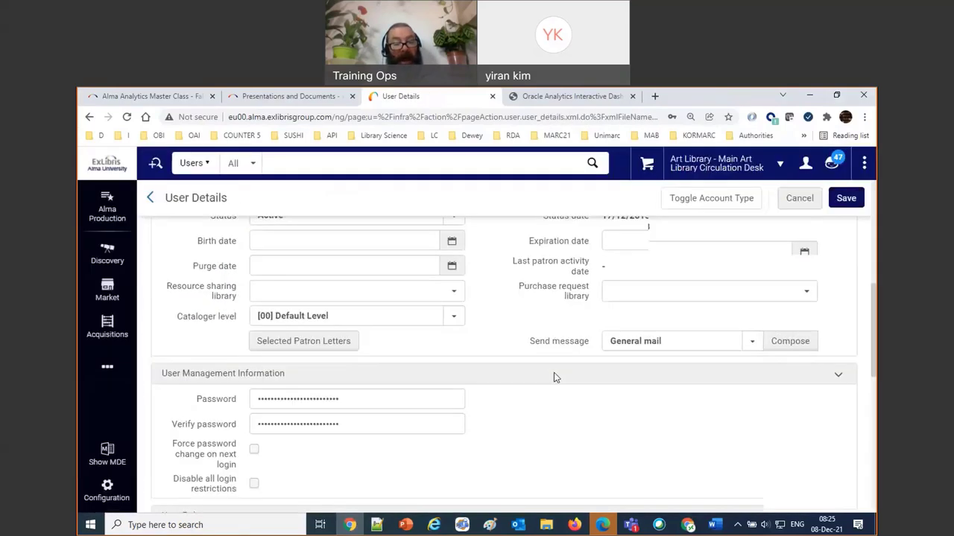
scroll(340, 406, up, 10)
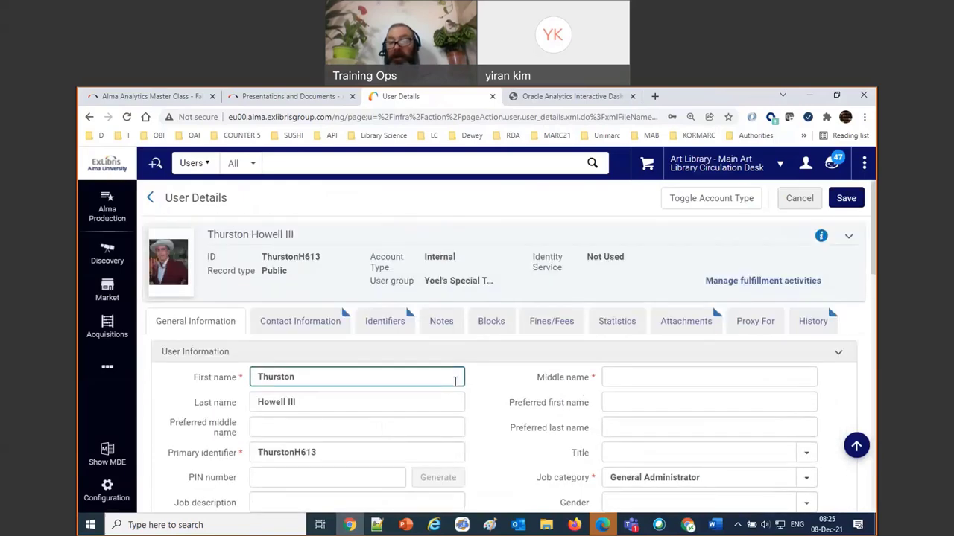
click(846, 198)
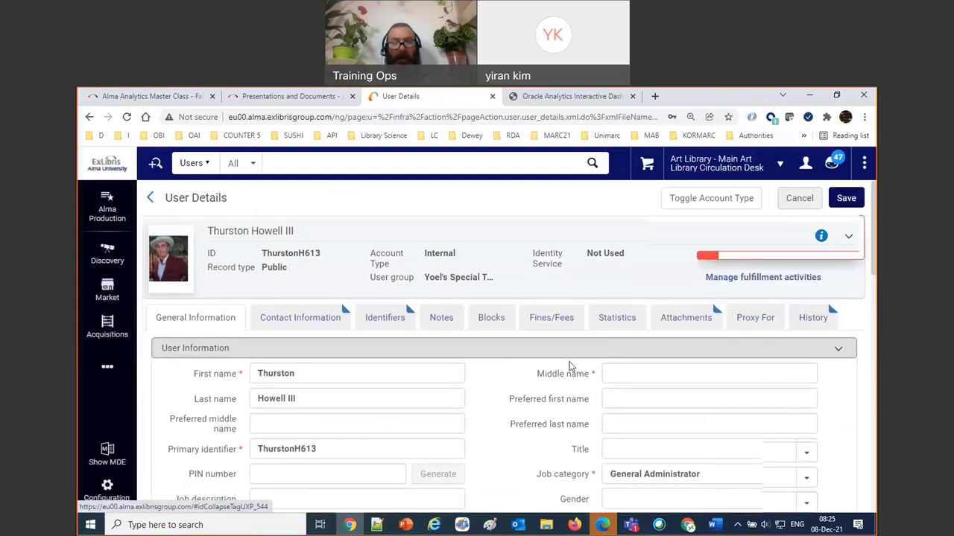
scroll(570, 365, down, 1)
click(617, 323)
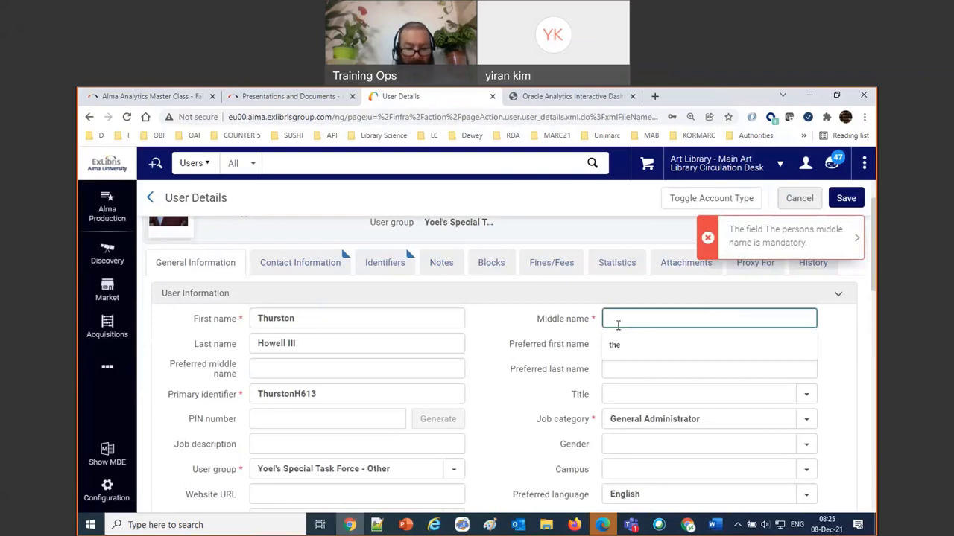
text(T)
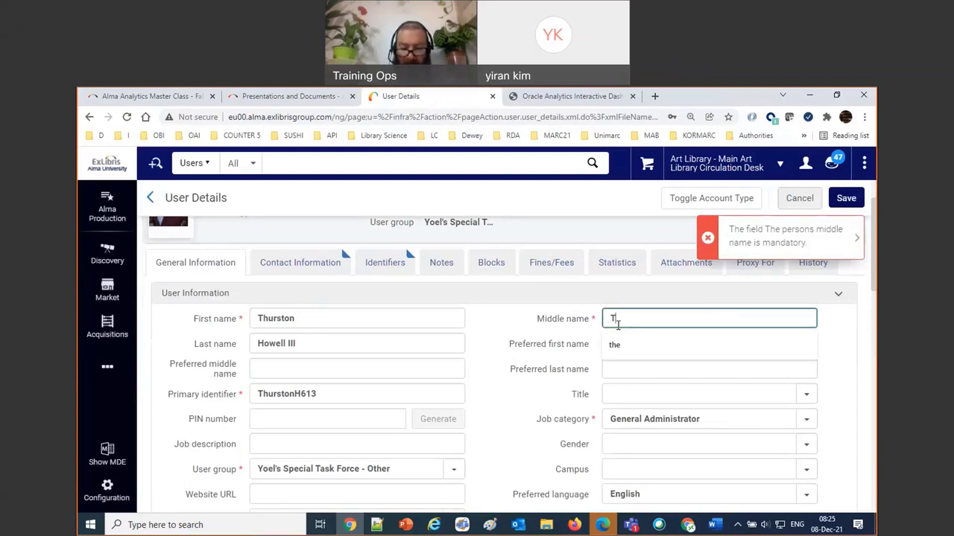
text(ommy)
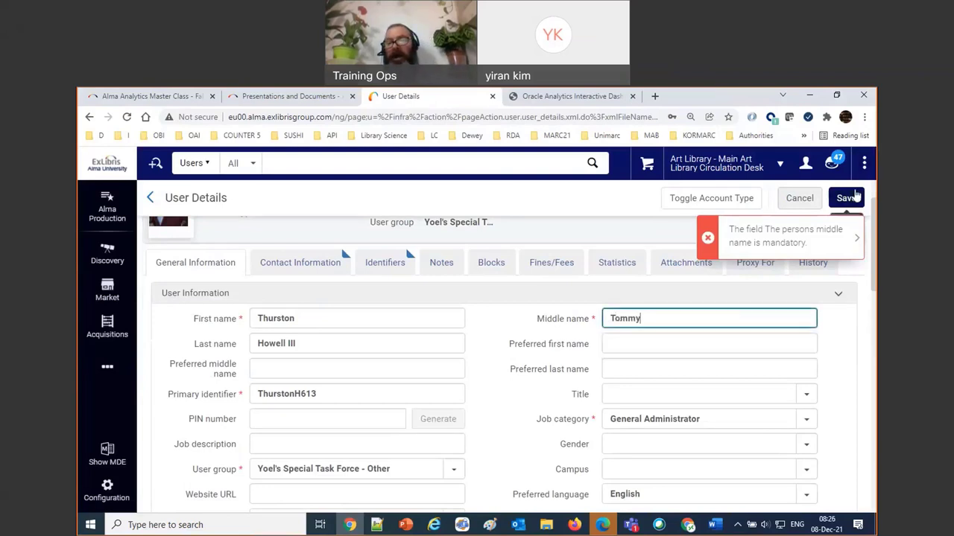
click(850, 198)
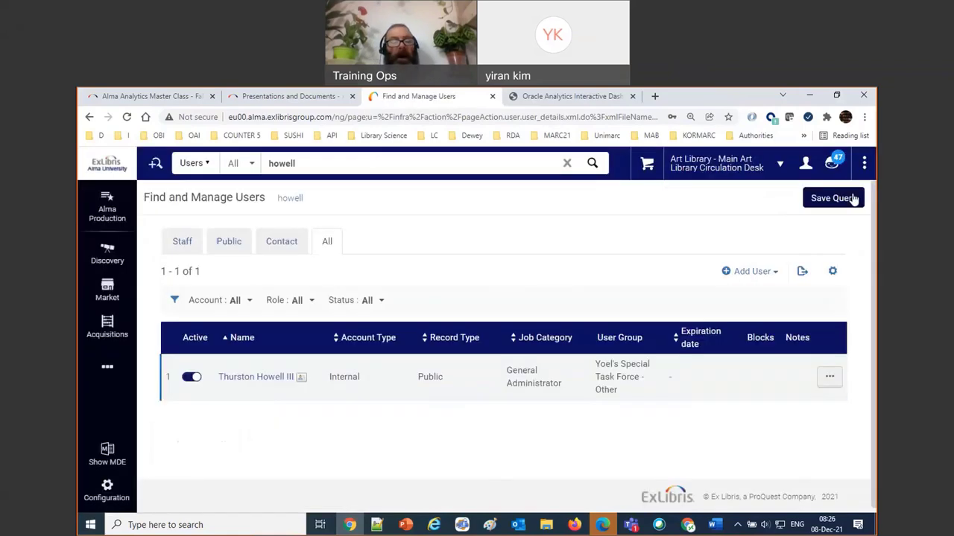
Sign out and log back in with the edited user's user name and password.
click(806, 165)
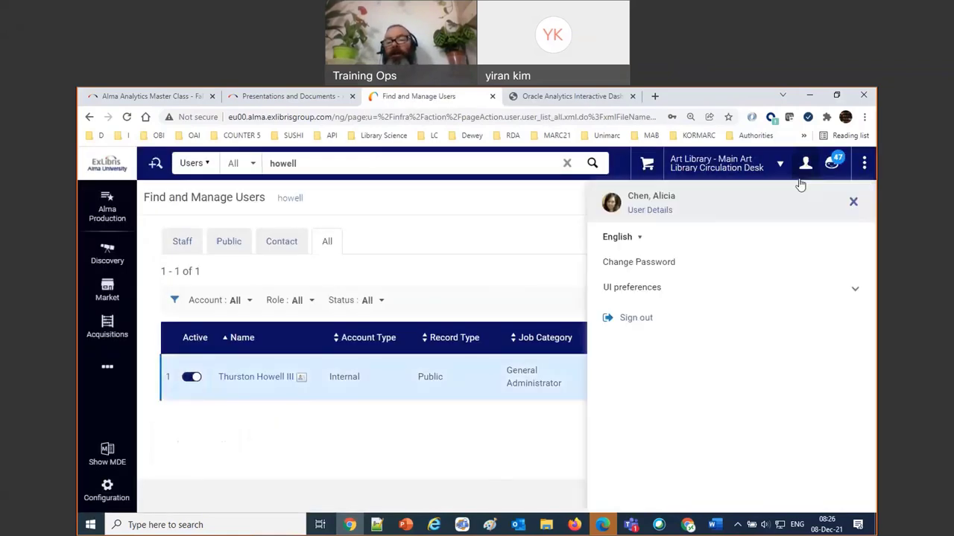
click(635, 319)
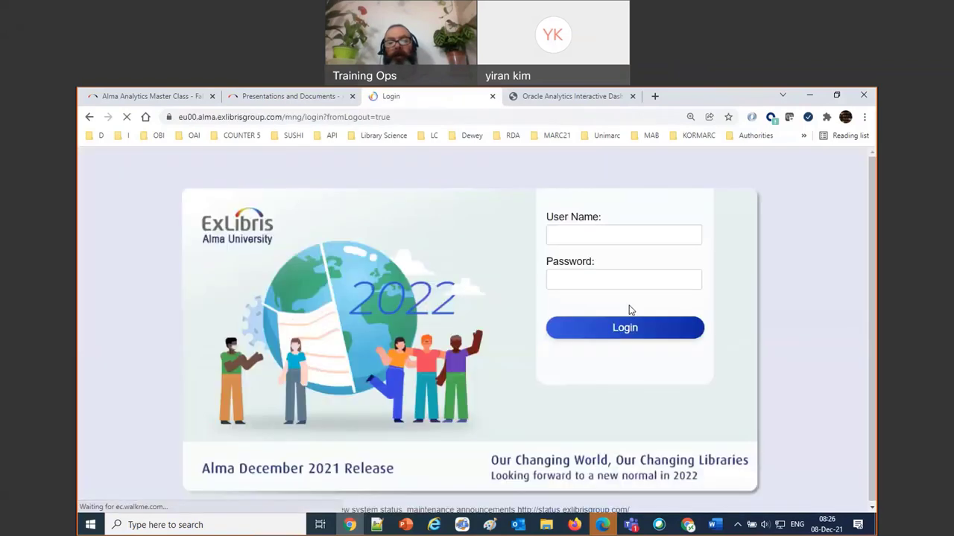
click(583, 237)
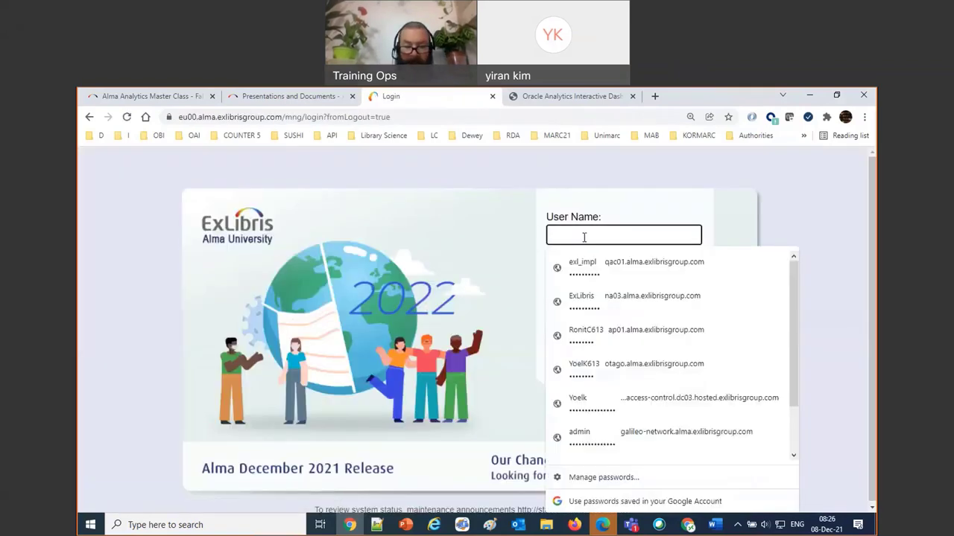
text(Thu)
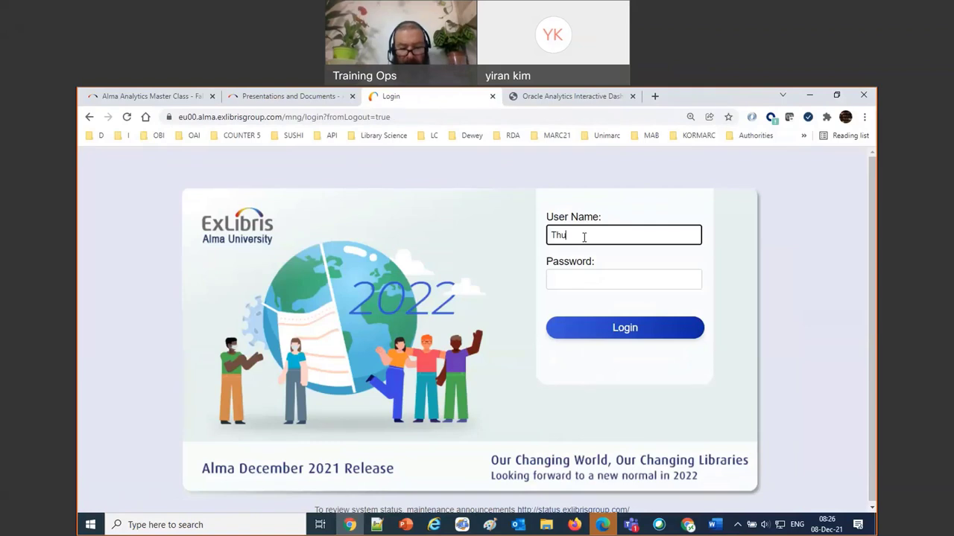
text(rston06)
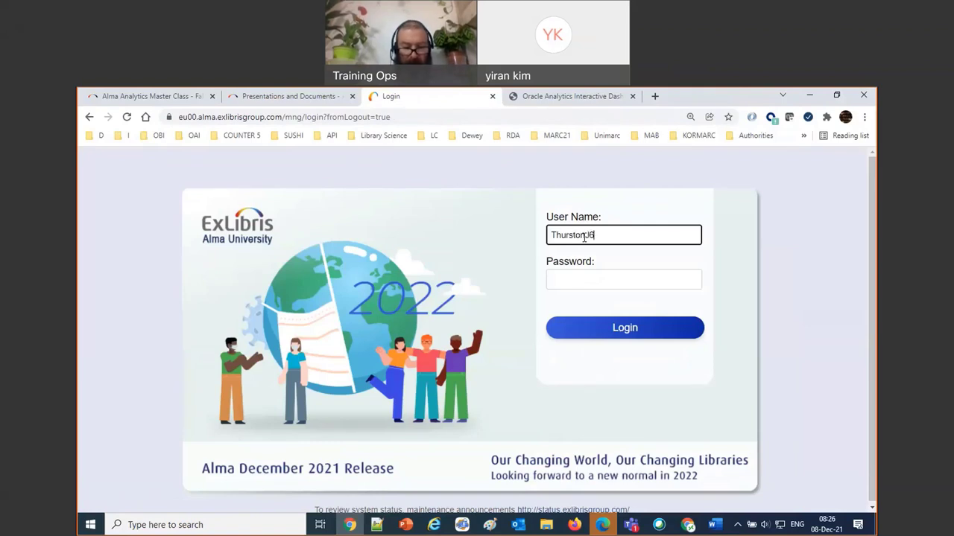
text(13)
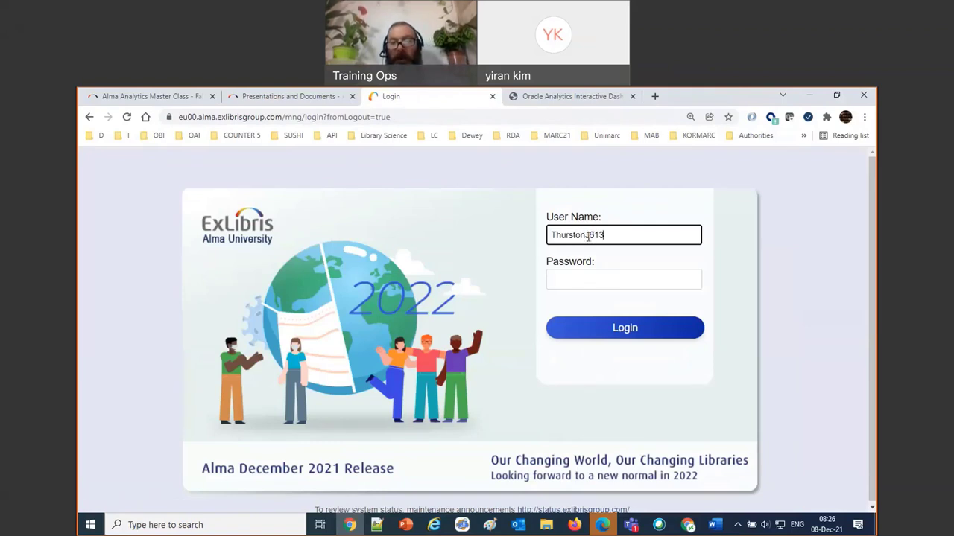
key(Left)
key(Left)
key(Left)
key(BackSpace)
text(H)
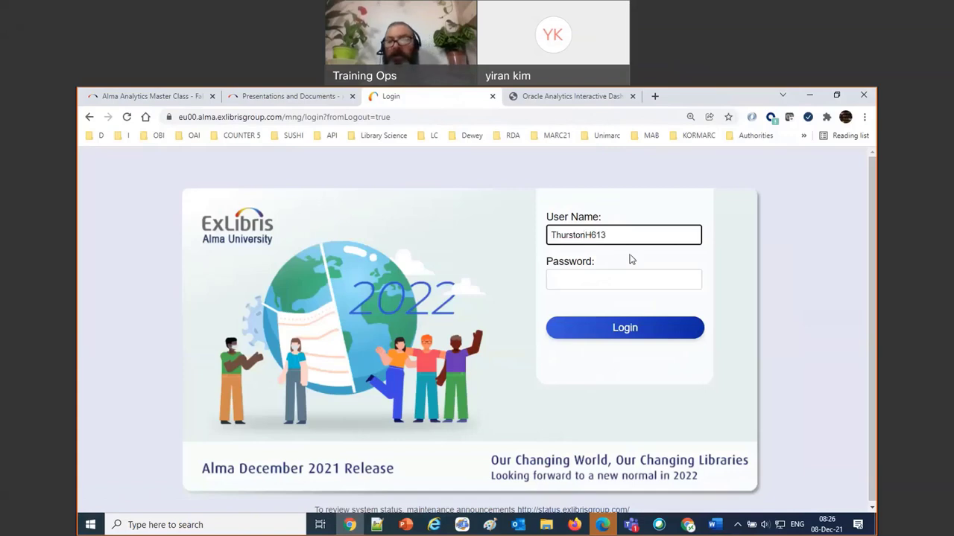
click(593, 284)
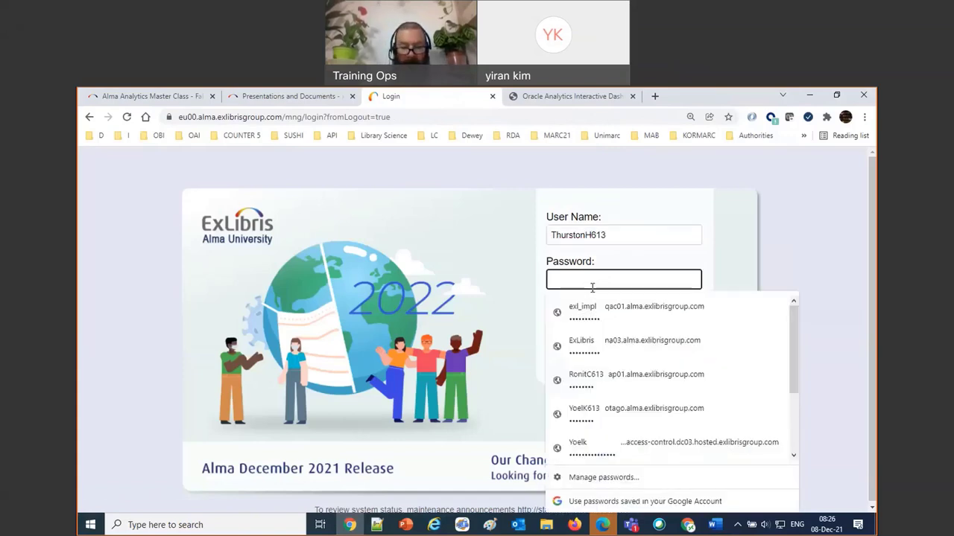
text(*******)
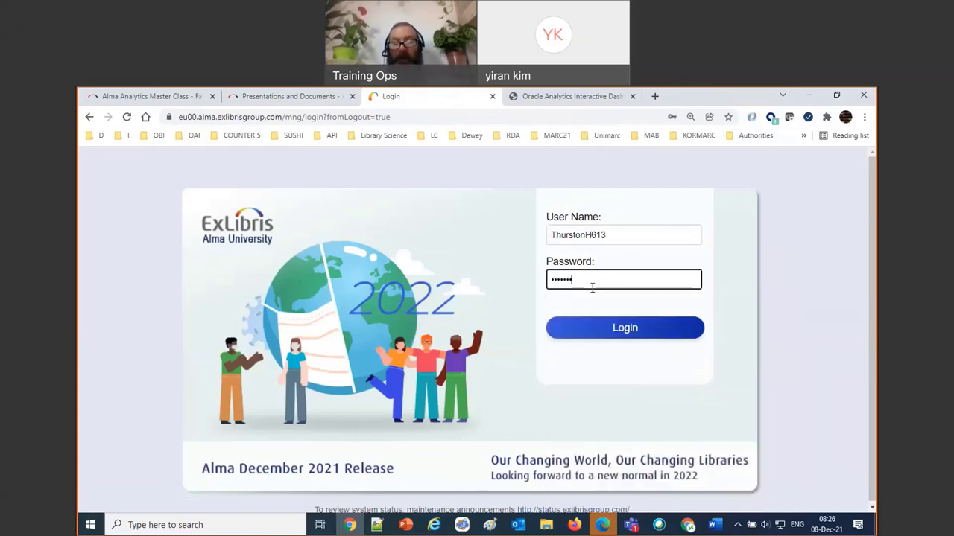
text(*)
click(619, 330)
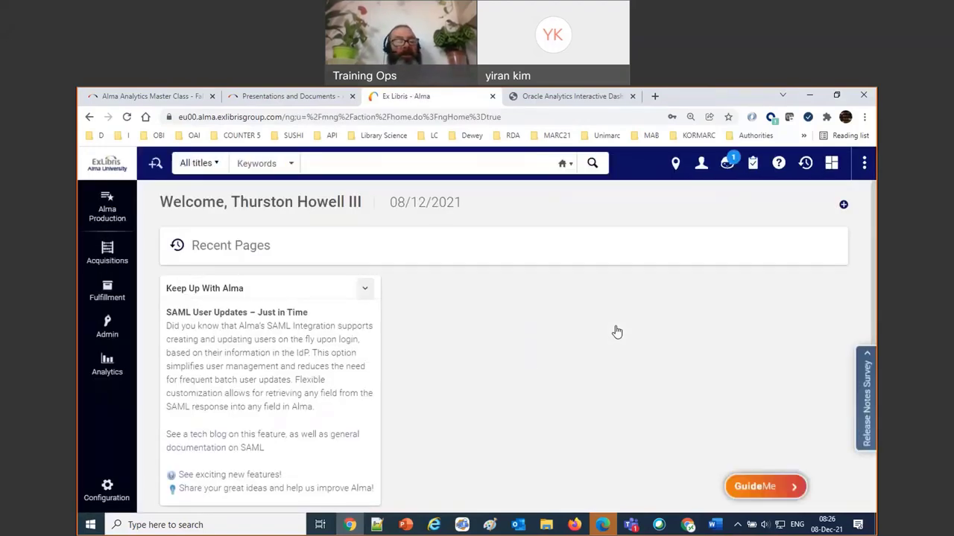
Open The AMC Titles Dashboard from Alma's Analytics menu, then bring up the Word document.
click(108, 367)
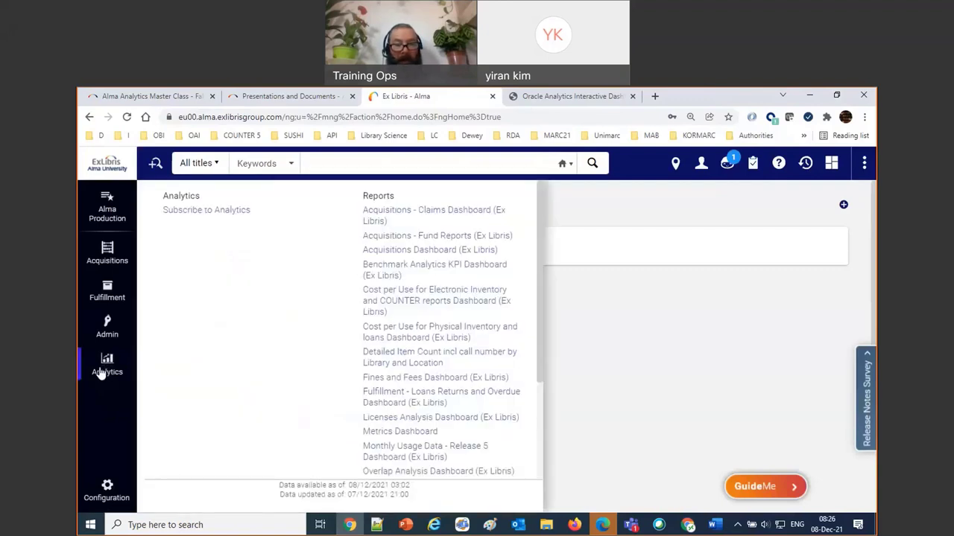
scroll(228, 364, down, 2)
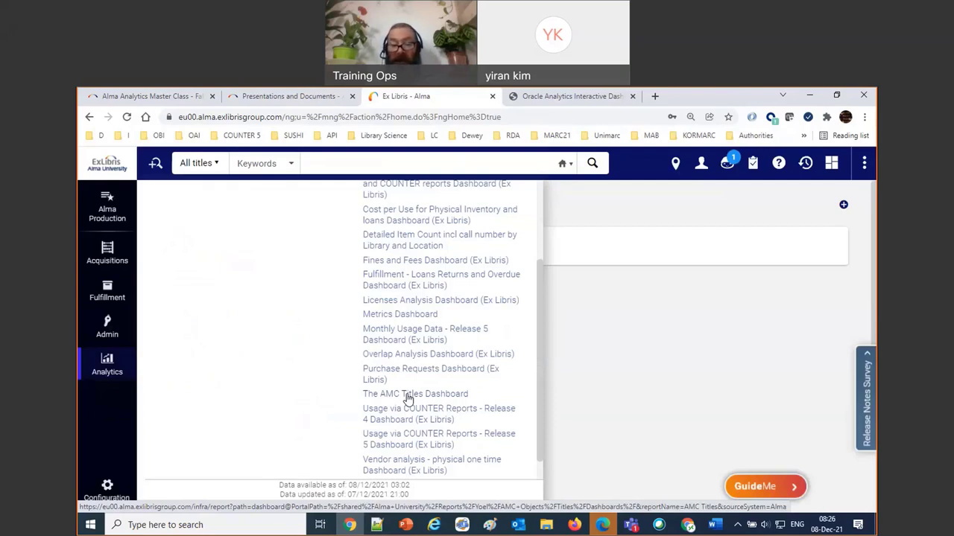
click(408, 397)
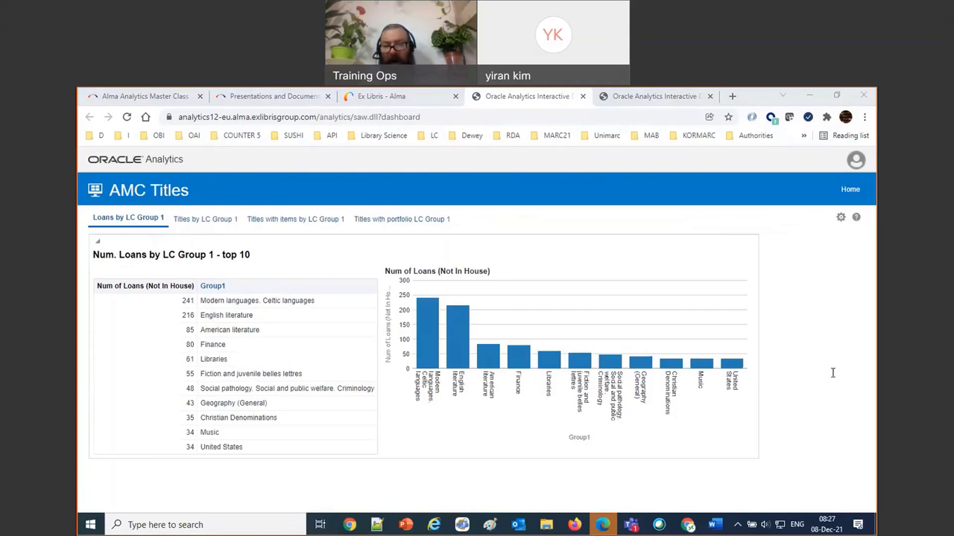
click(715, 526)
Paste the dashboard-versus-report roles question, left-aligned and enlarged to 20 pt.
text(i create a dashboard and add reports. then i add it in the object list. then i add a certain role. if a report has less roles (access permissions) than the dashboard, does the roles of the dashboard overwrite does of the report? thank you)
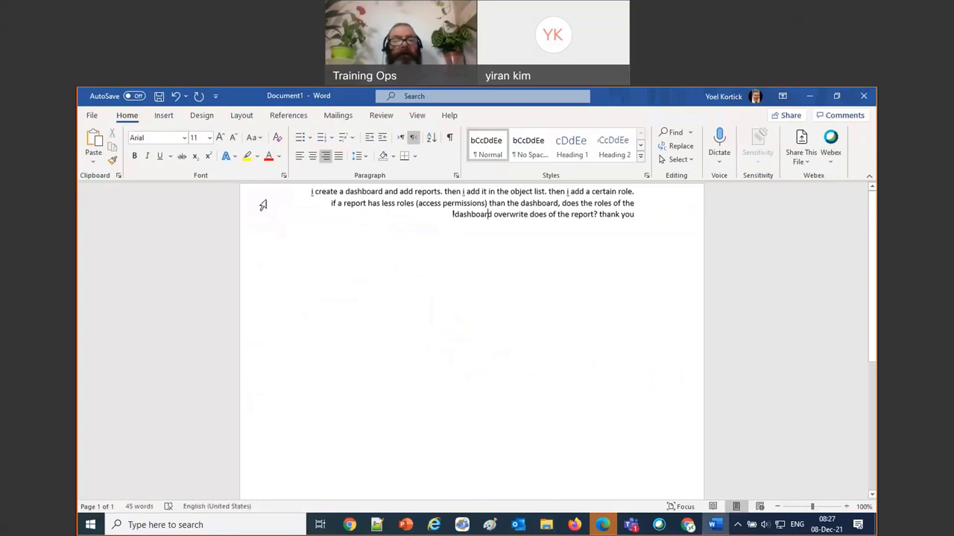
drag(261, 199, 261, 213)
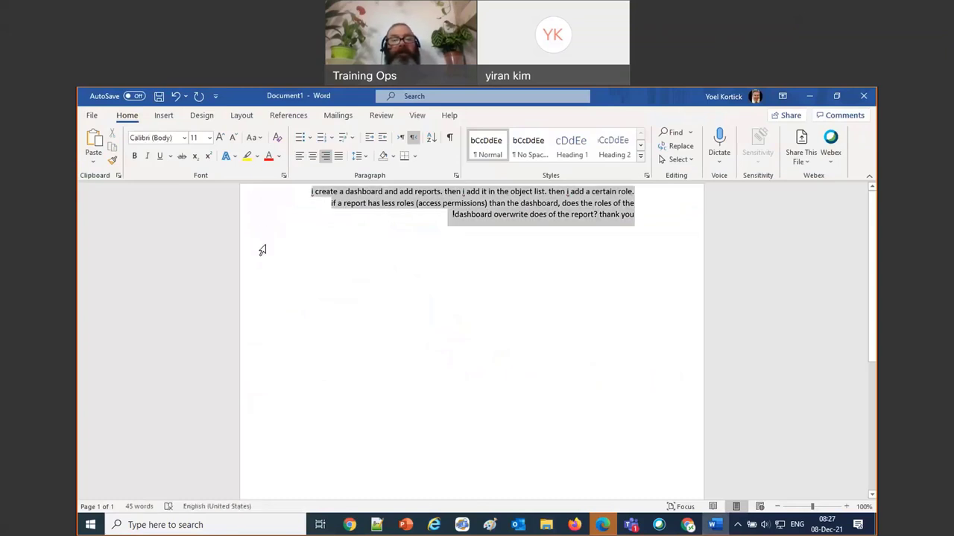
click(400, 137)
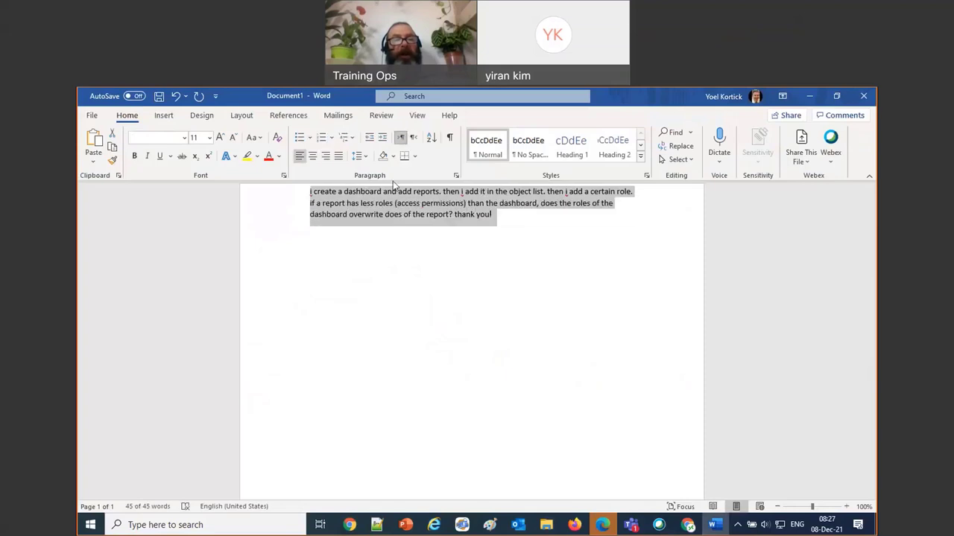
click(222, 139)
click(221, 139)
click(221, 138)
click(222, 138)
click(222, 138)
click(410, 365)
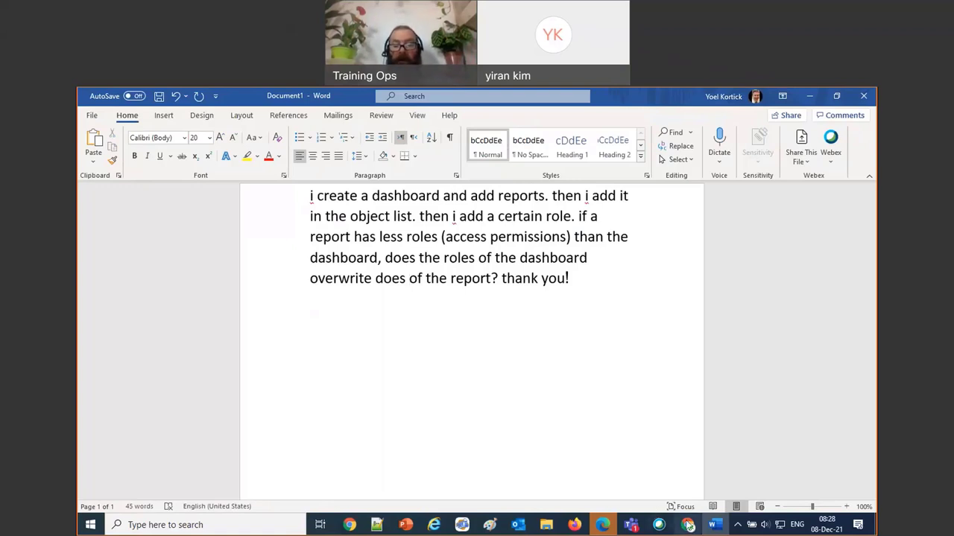
click(576, 526)
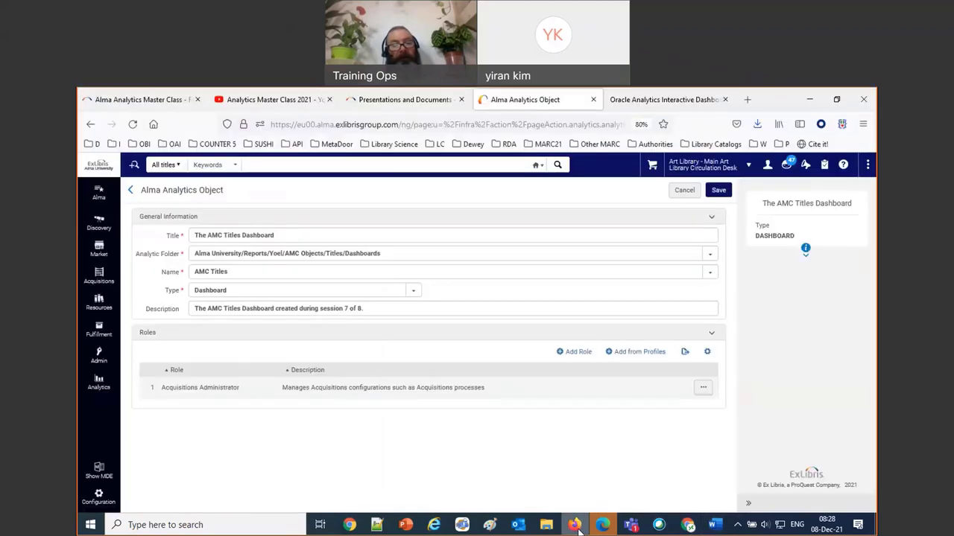
Cancel the dashboard object edit and create a new analysis on the Course Reserves subject area.
click(686, 191)
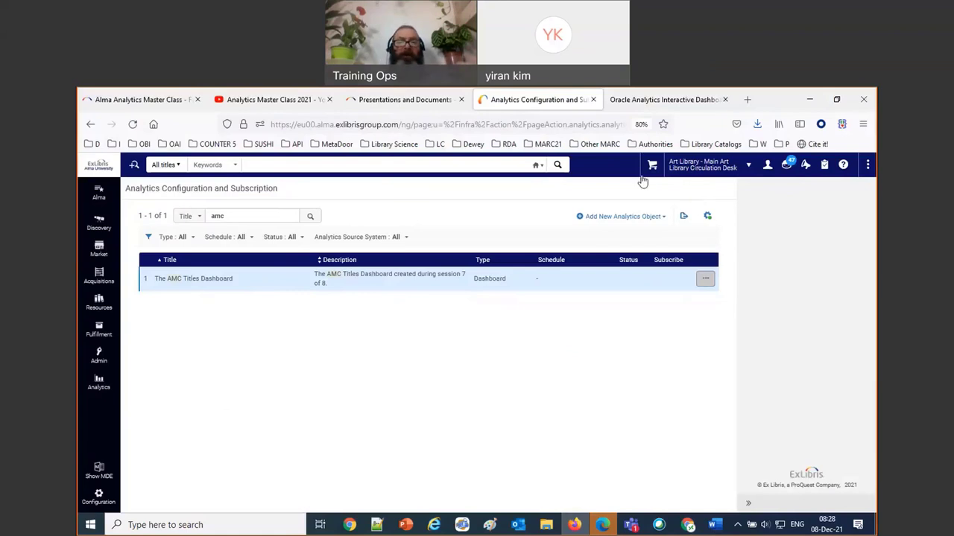
click(659, 99)
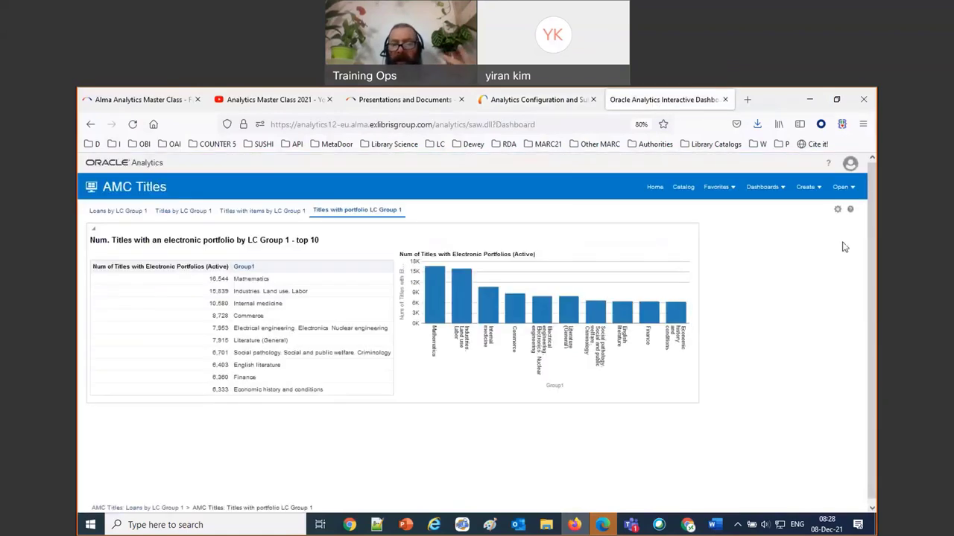
click(805, 190)
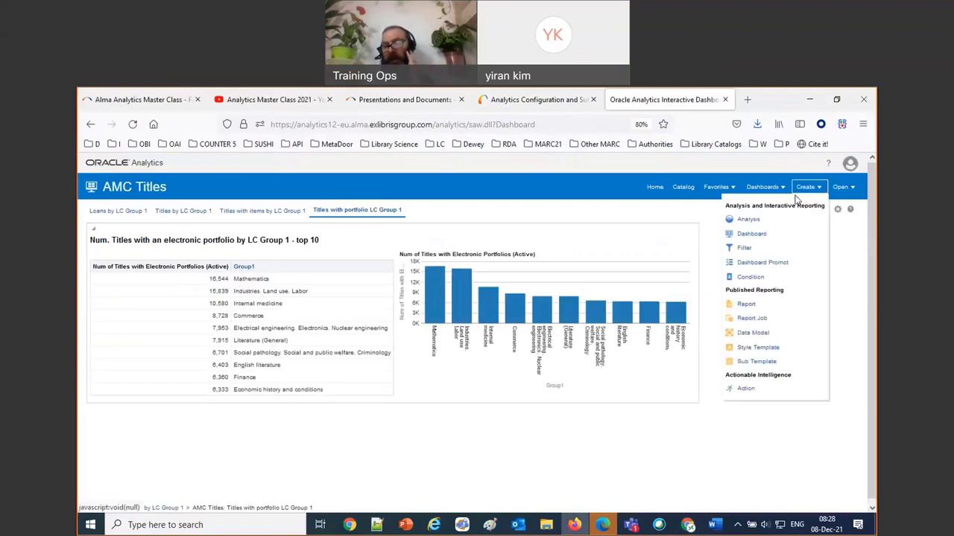
click(748, 219)
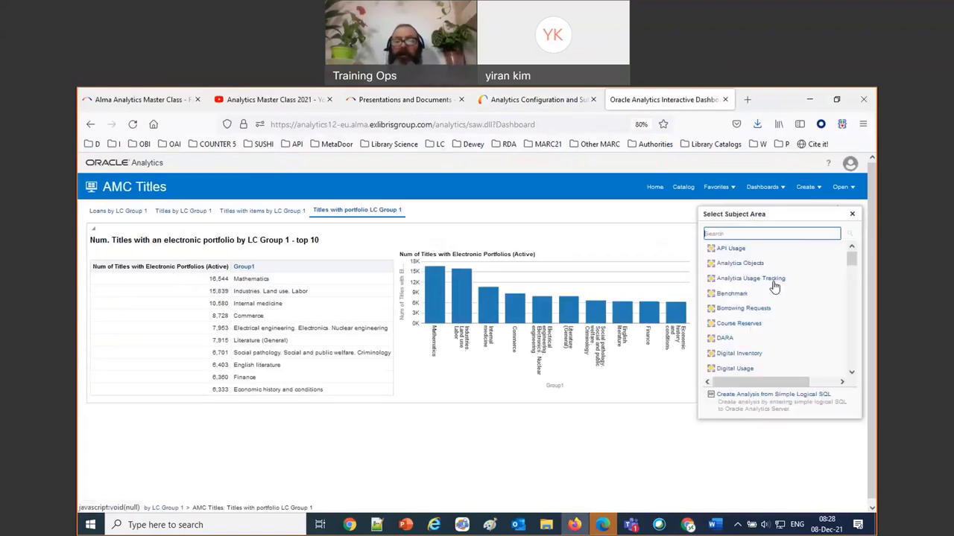
scroll(773, 307, down, 1)
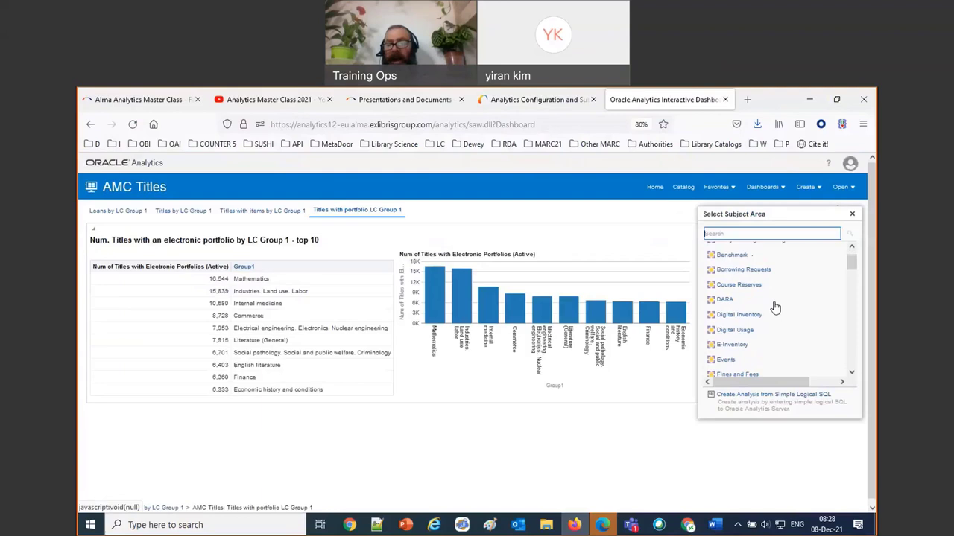
click(739, 285)
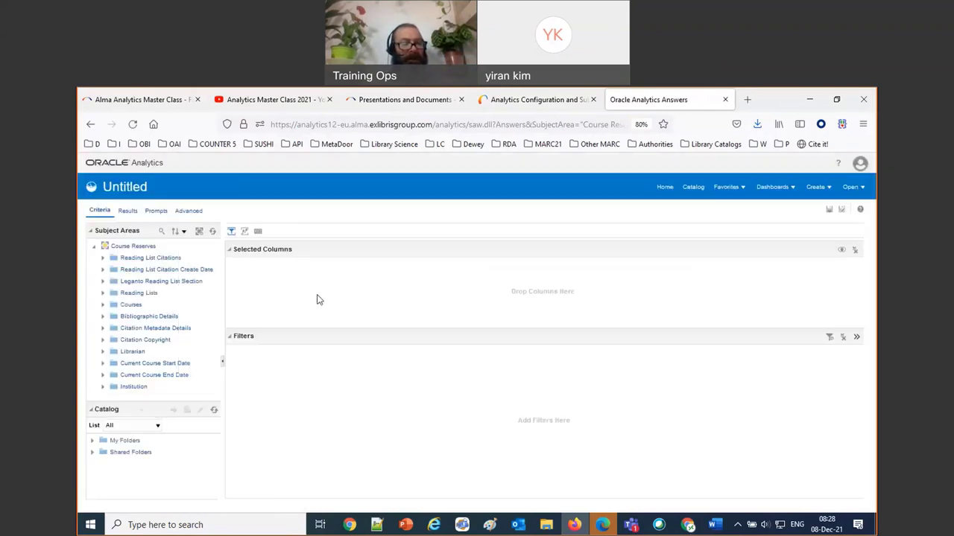
Add Course Code, Course Name, Academic Department and Course Status from Courses to Selected Columns.
click(104, 305)
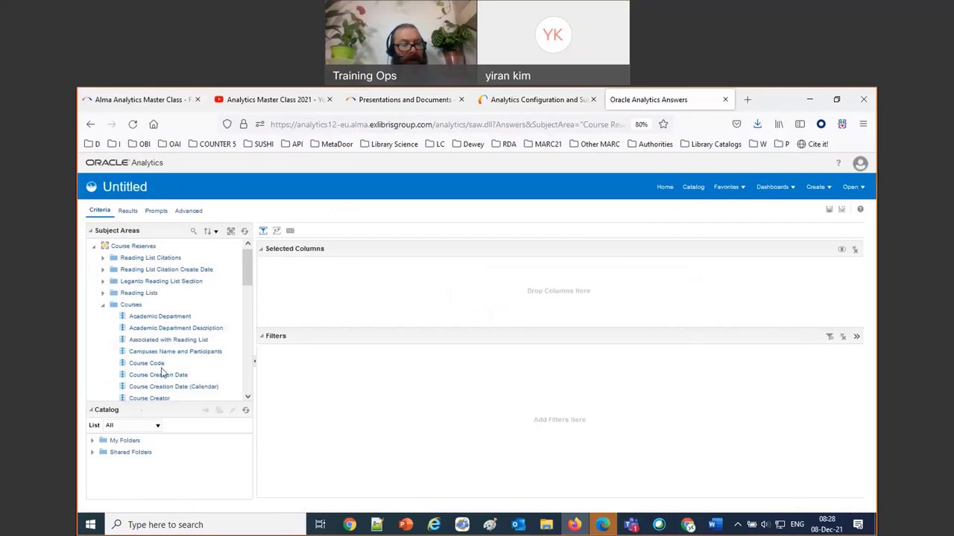
drag(159, 364, 395, 303)
scroll(179, 387, down, 1)
scroll(178, 388, down, 1)
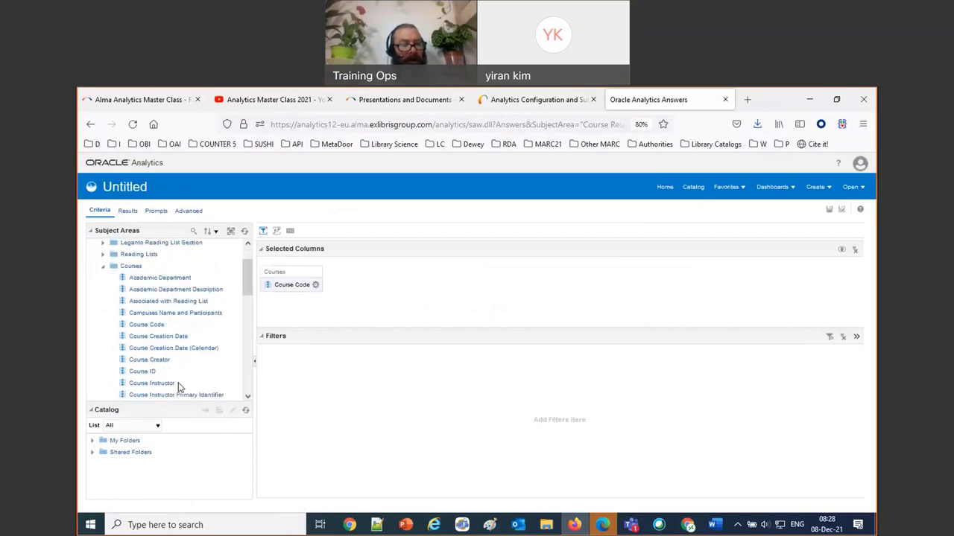
scroll(179, 386, down, 3)
drag(158, 376, 444, 279)
scroll(200, 362, up, 3)
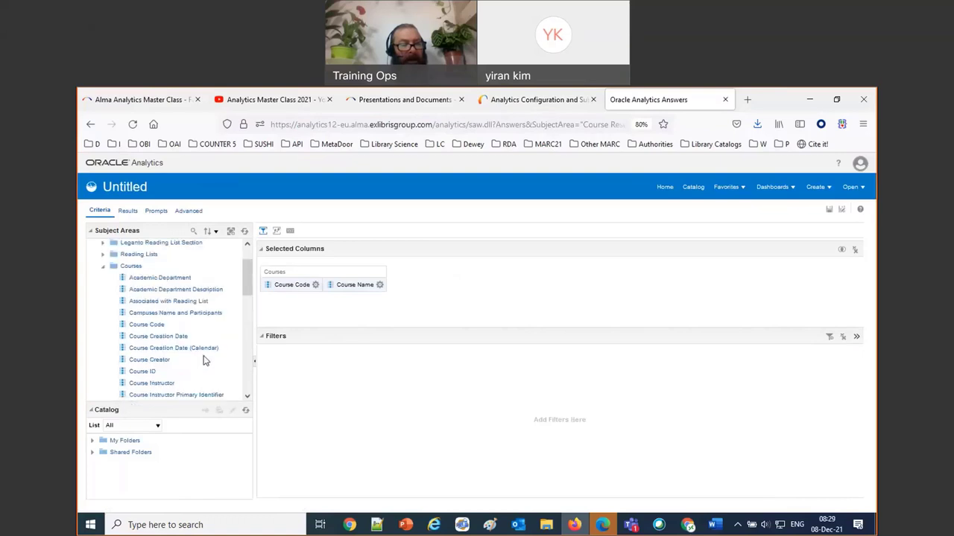
drag(177, 279, 462, 289)
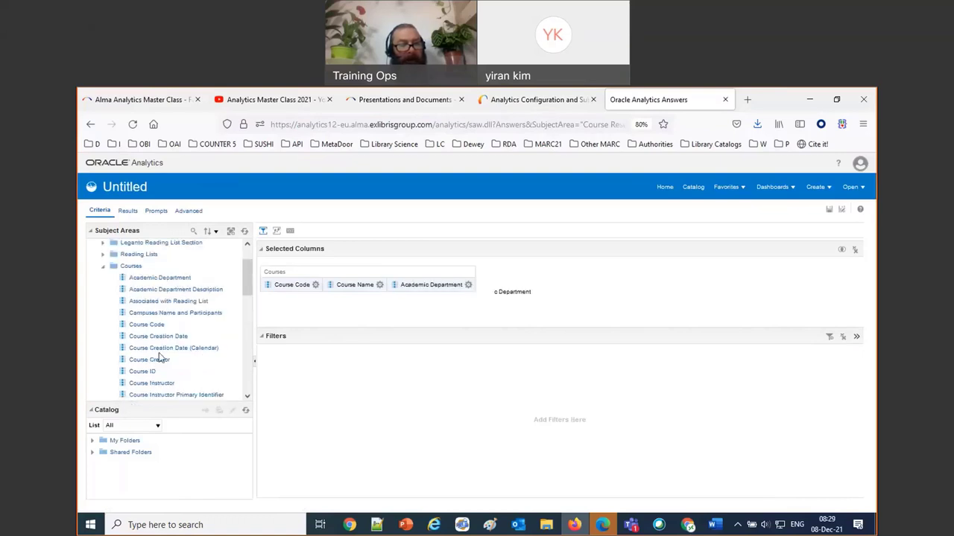
scroll(162, 358, down, 2)
scroll(163, 361, down, 3)
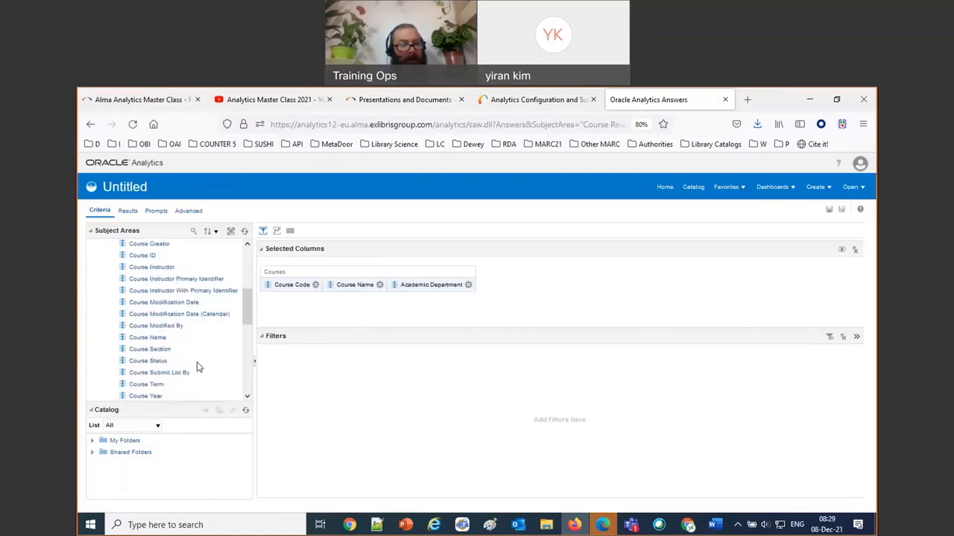
drag(161, 362, 533, 289)
Filter on Course Status equal to Active, then remove Course Status from the columns.
click(533, 287)
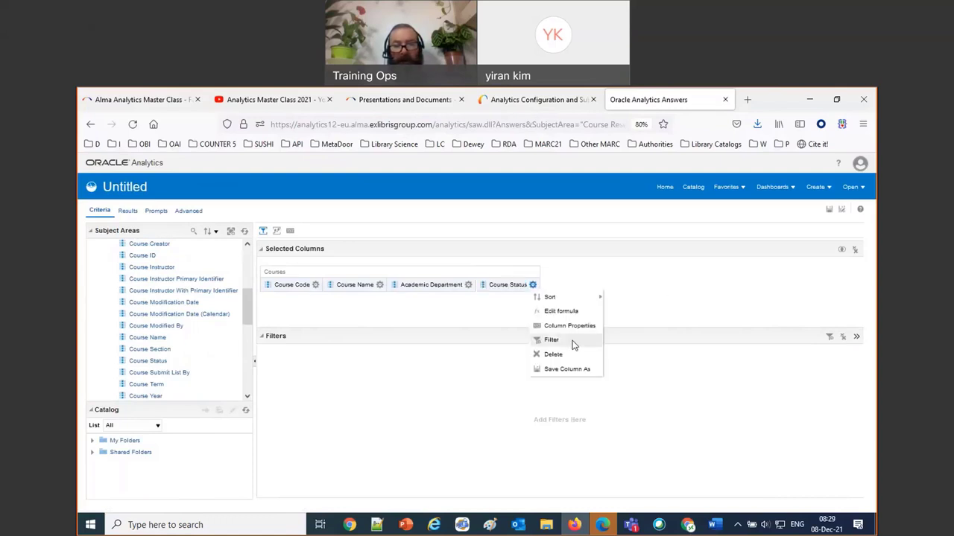
click(574, 344)
click(558, 311)
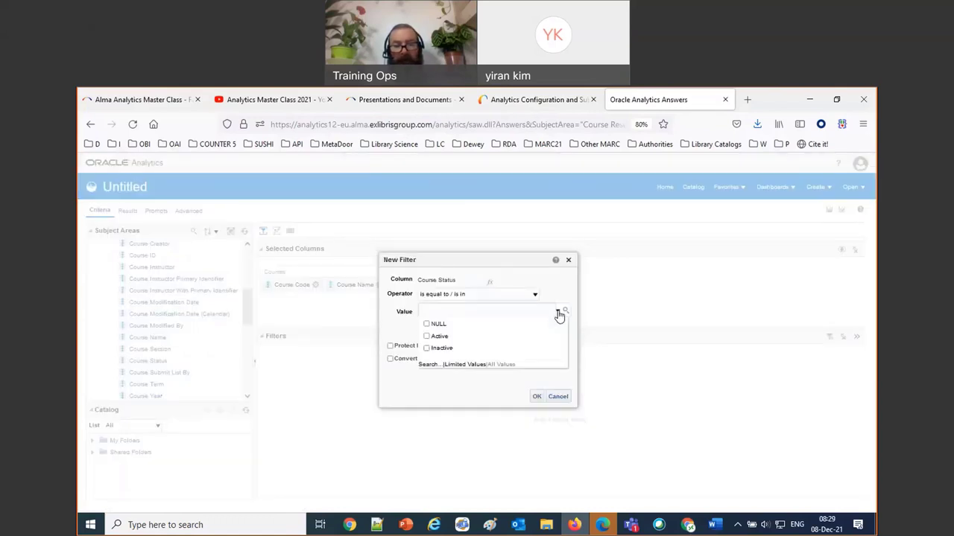
click(427, 337)
click(532, 402)
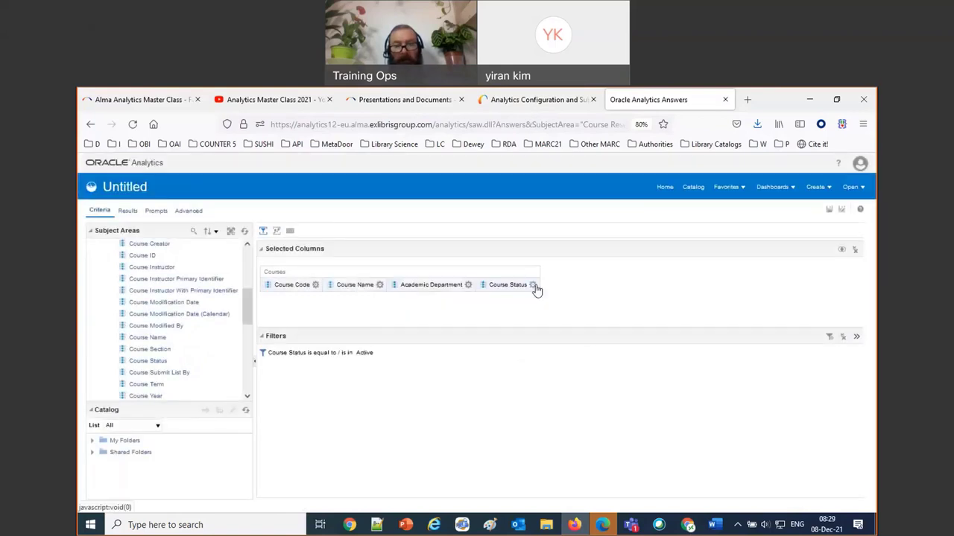
click(532, 287)
click(555, 355)
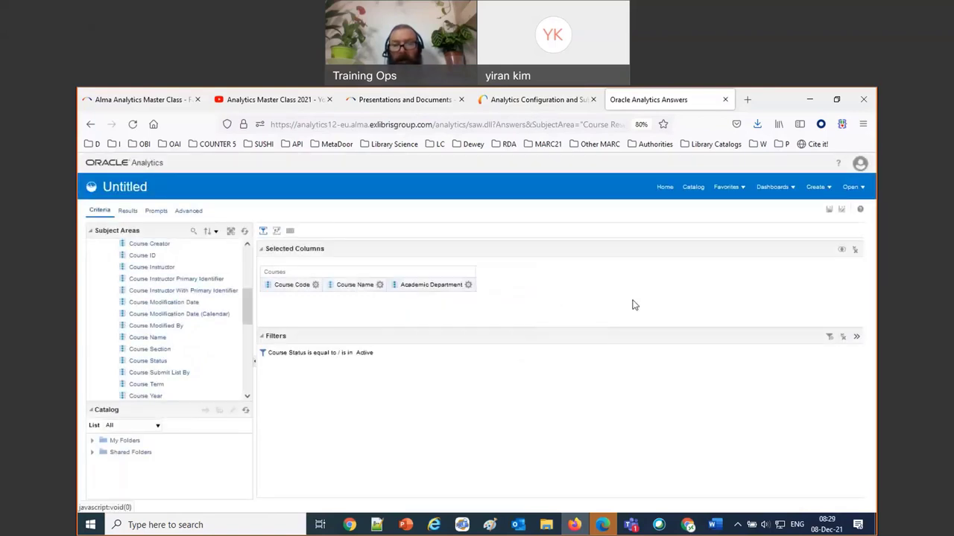
In Save As, create a Course Reserves folder under AMC Objects and a Reports folder inside it.
click(842, 210)
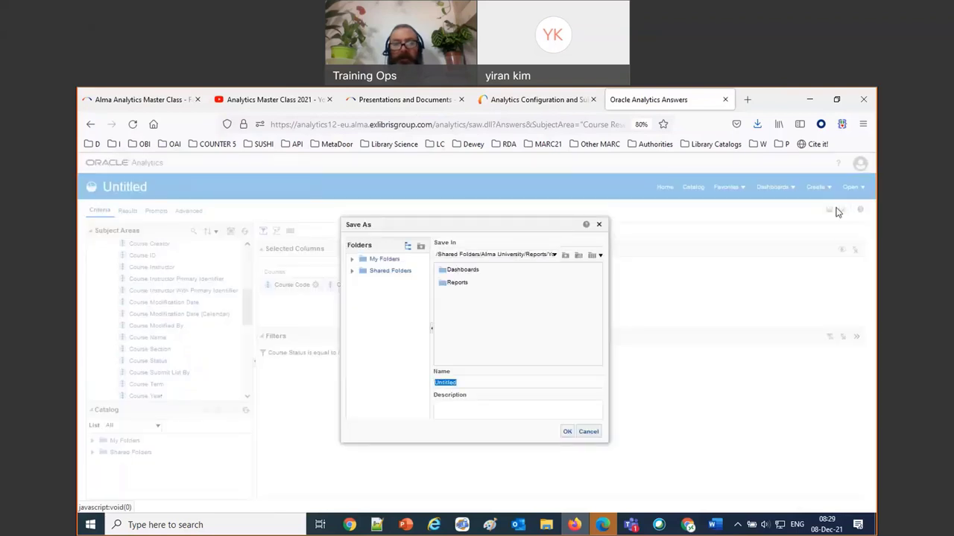
click(564, 256)
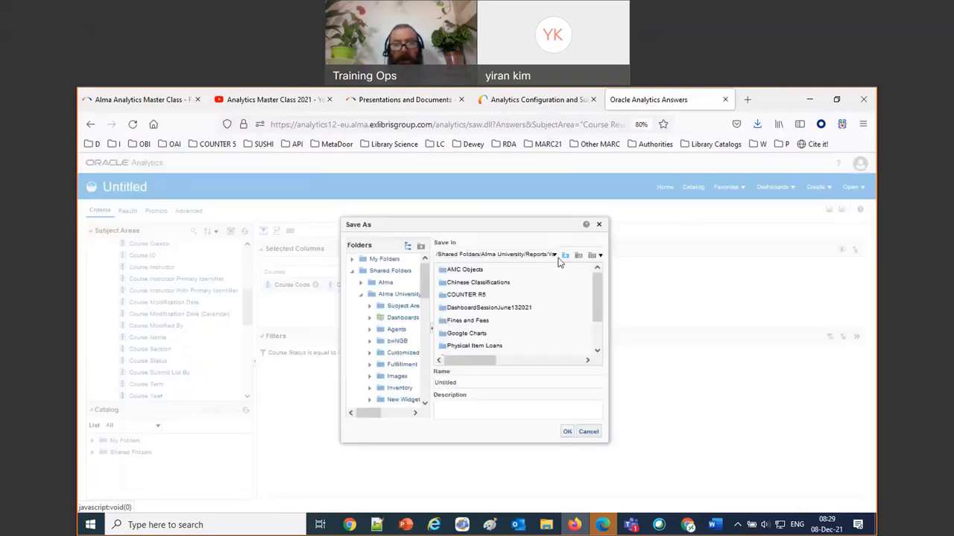
double_click(444, 273)
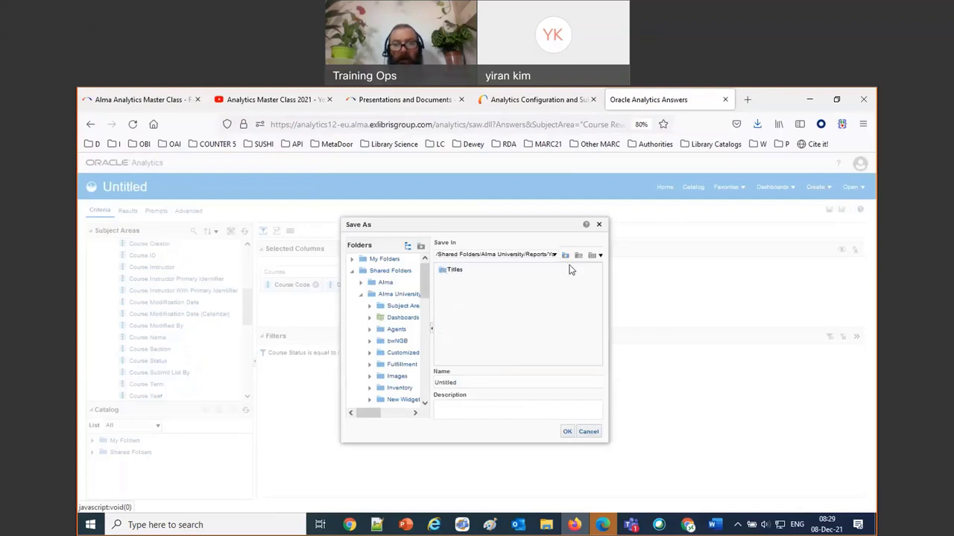
click(579, 257)
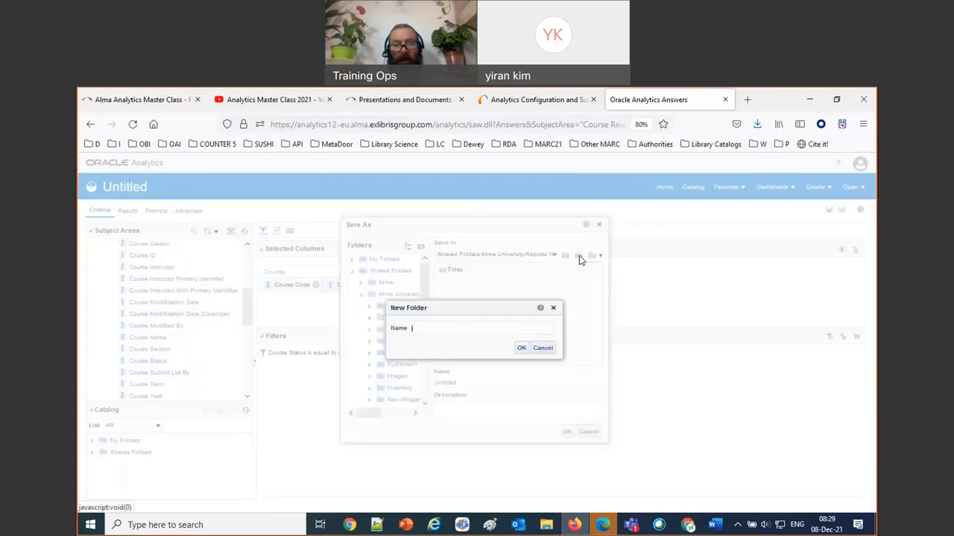
text(Courses)
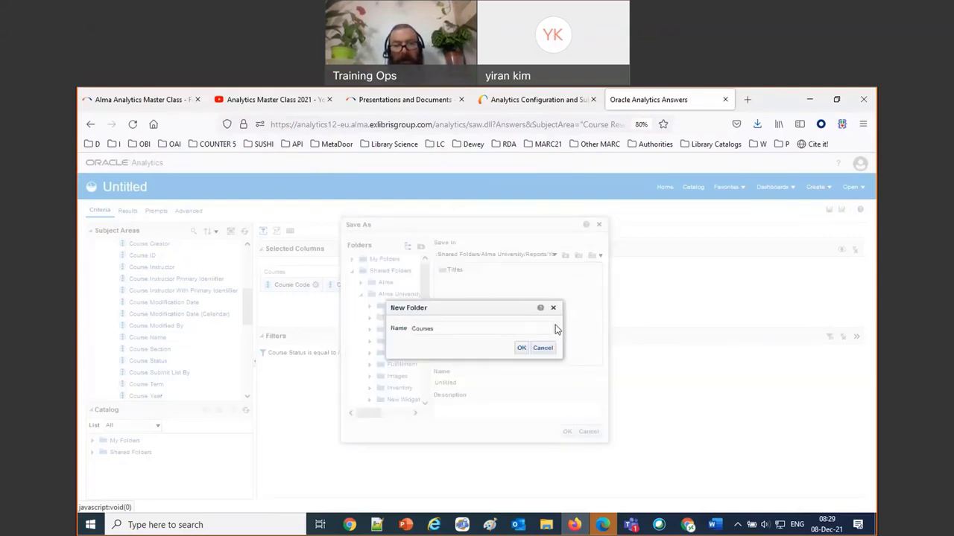
key(BackSpace)
text(R)
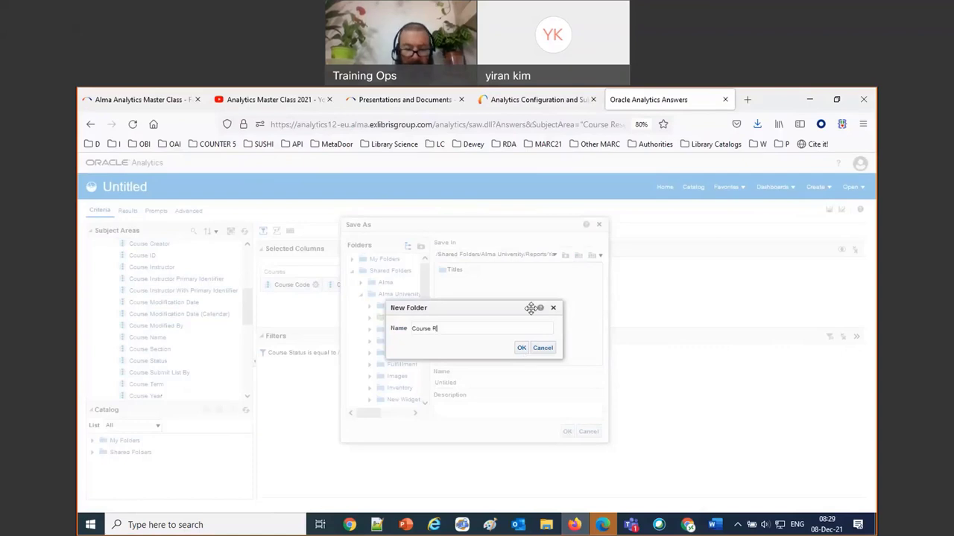
text(eserves)
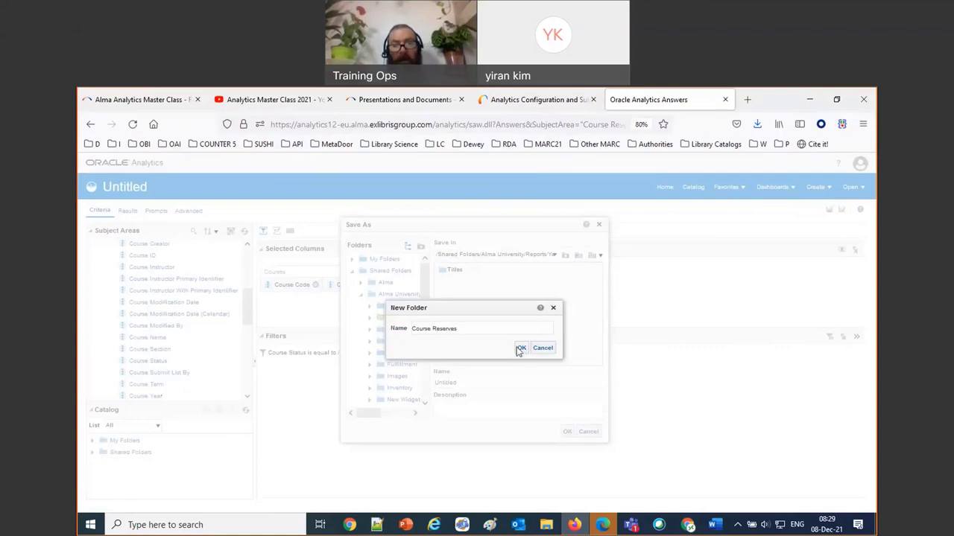
click(521, 348)
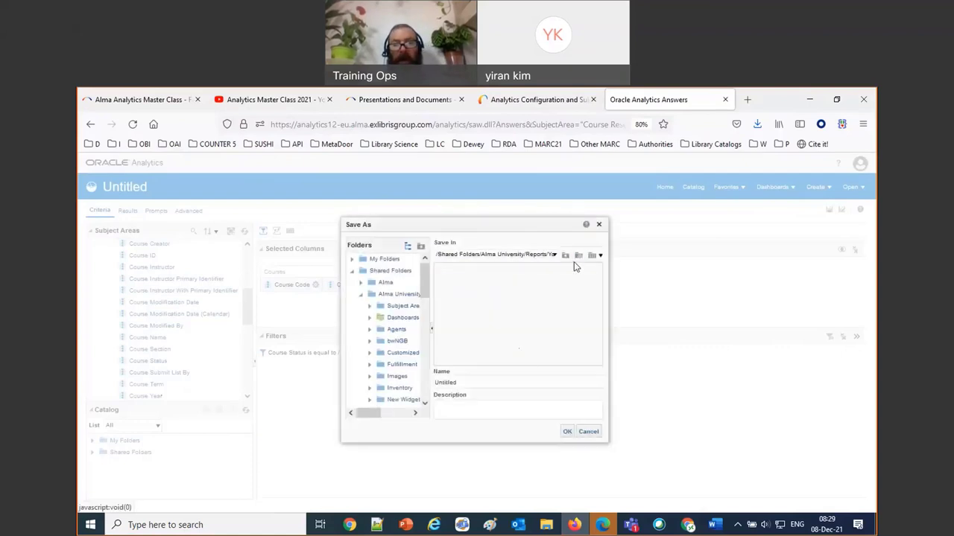
click(577, 257)
text(Re)
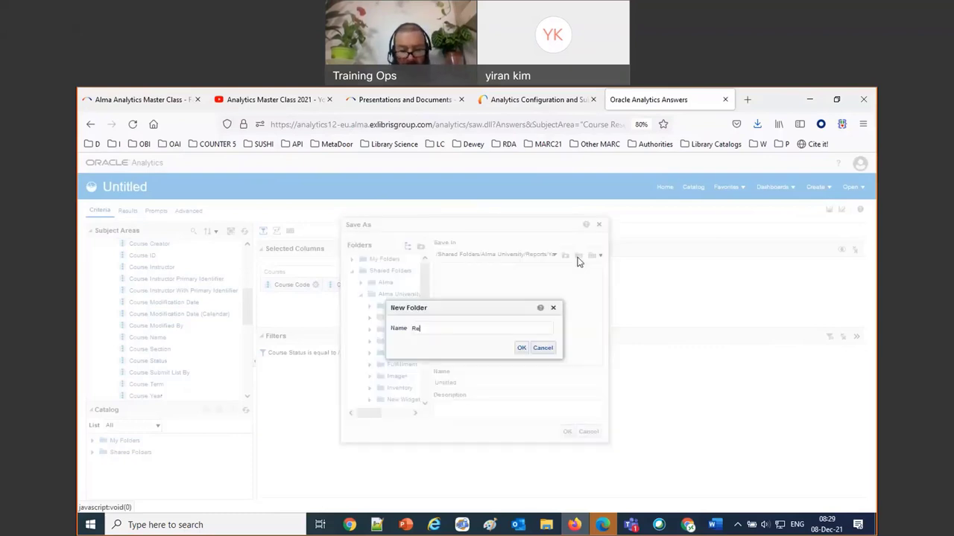
text(ports)
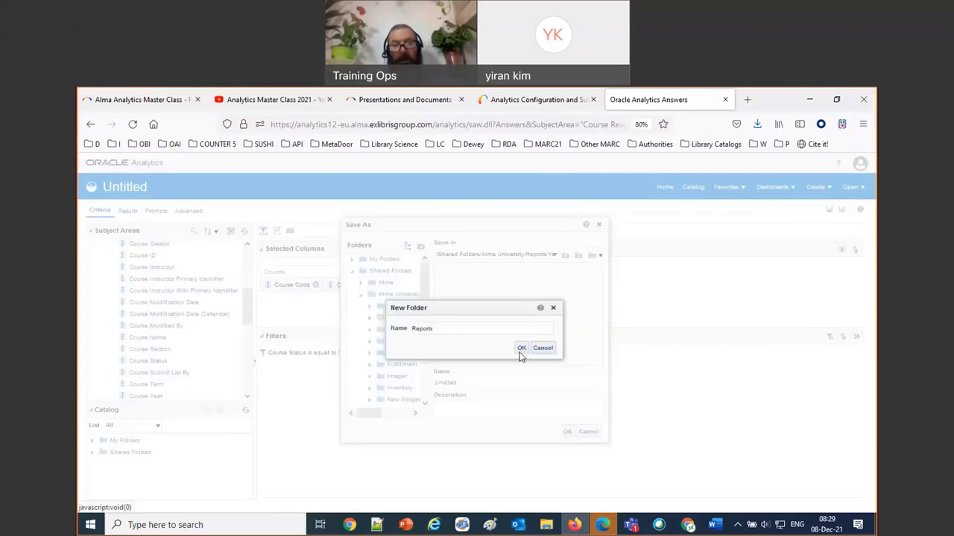
click(522, 348)
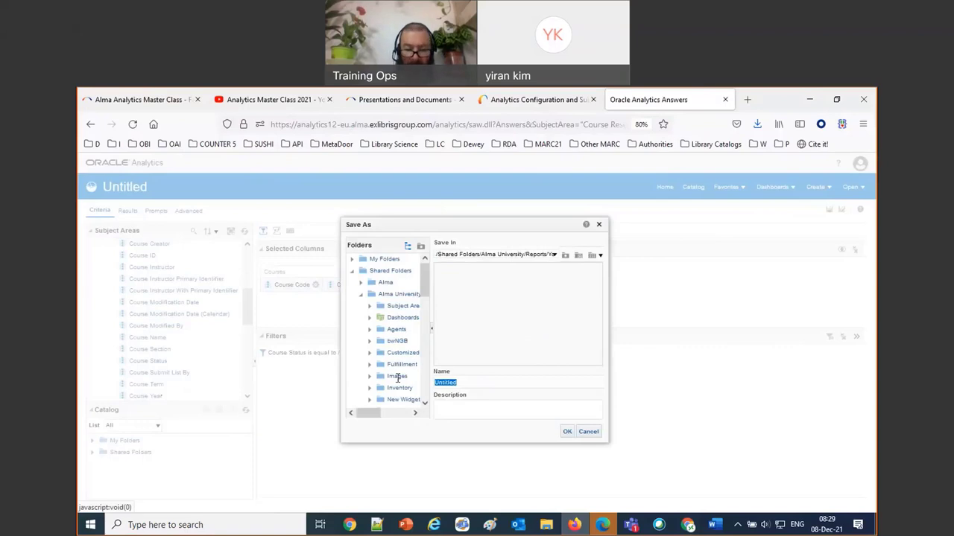
Save the analysis as 'List of active courses' and view its Results table.
key(ctrl+l)
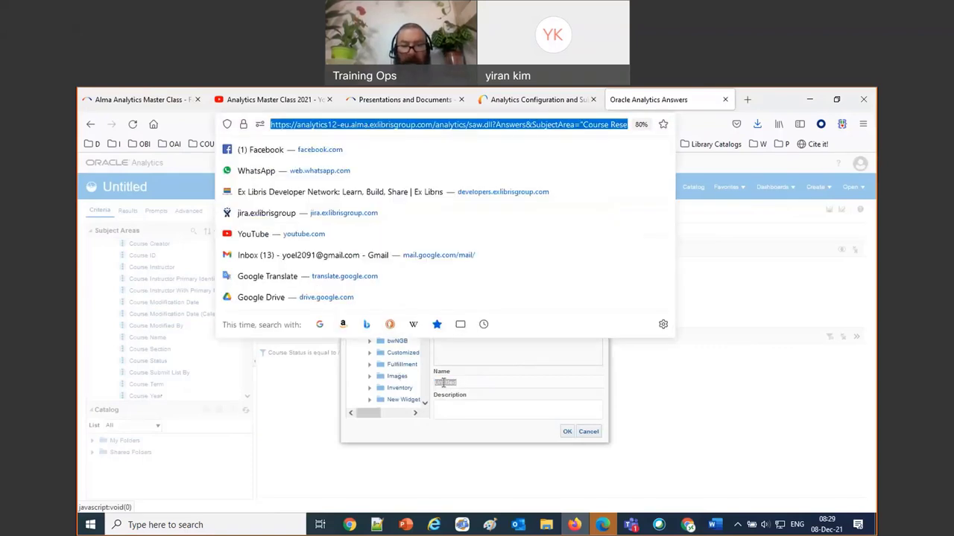
click(444, 383)
text(List if a)
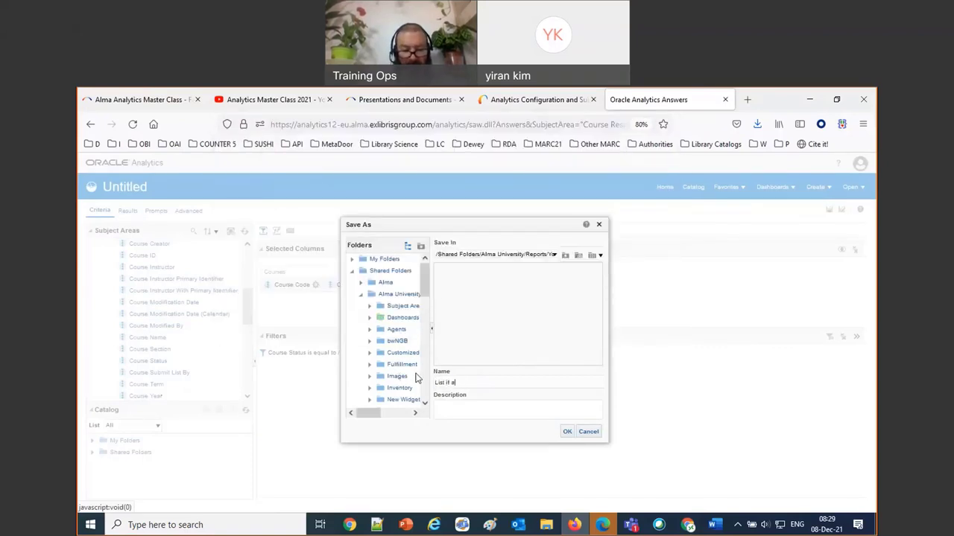
text(ctive courses)
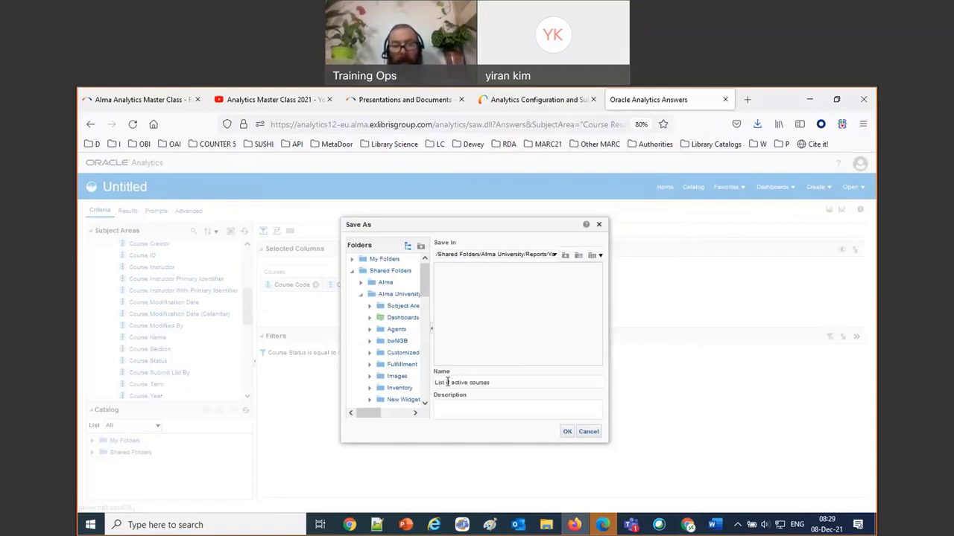
text(o)
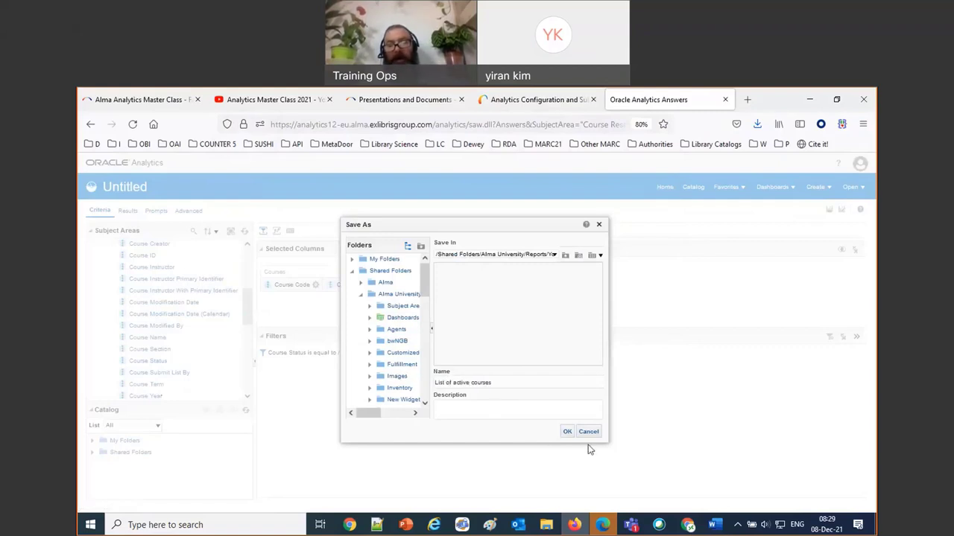
click(567, 432)
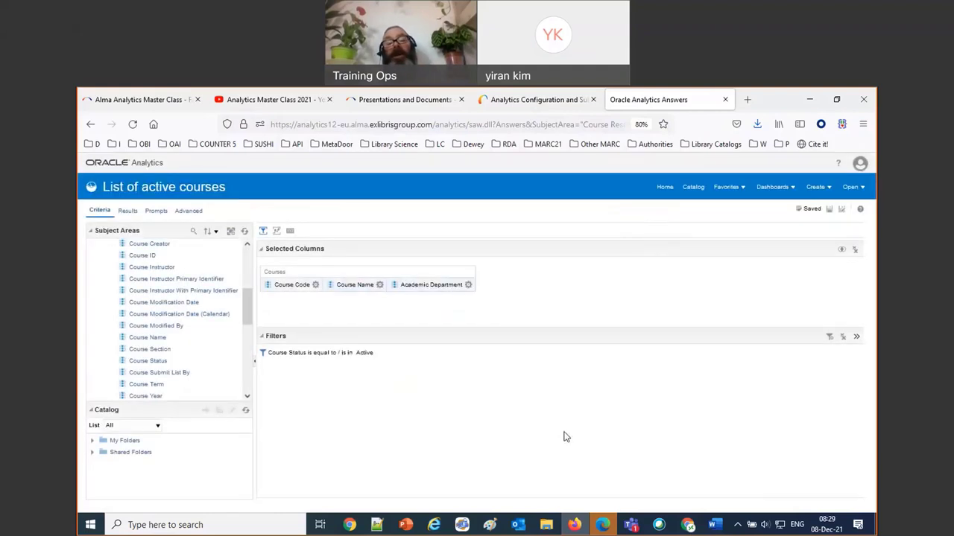
click(127, 212)
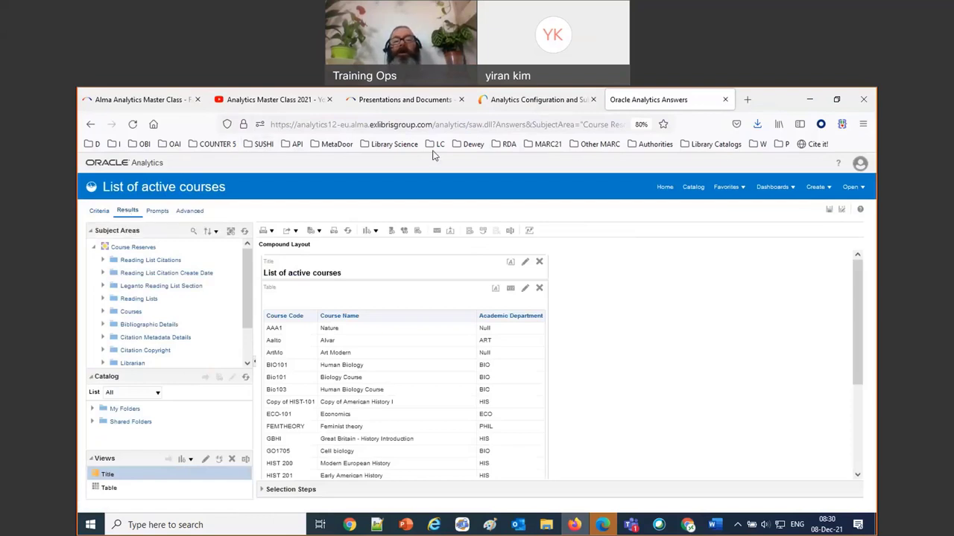
click(567, 106)
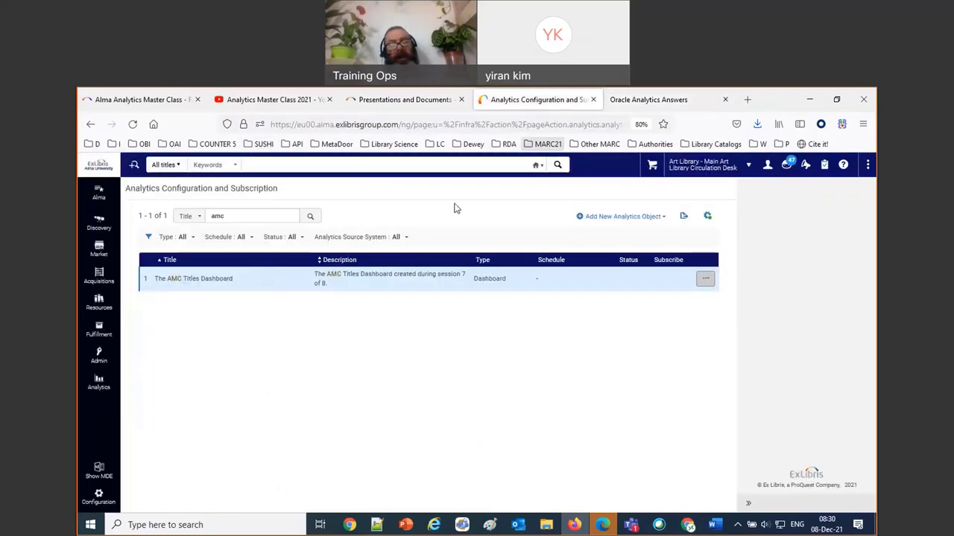
From the Analytics Objects List, add a new Alma analytics object.
click(99, 389)
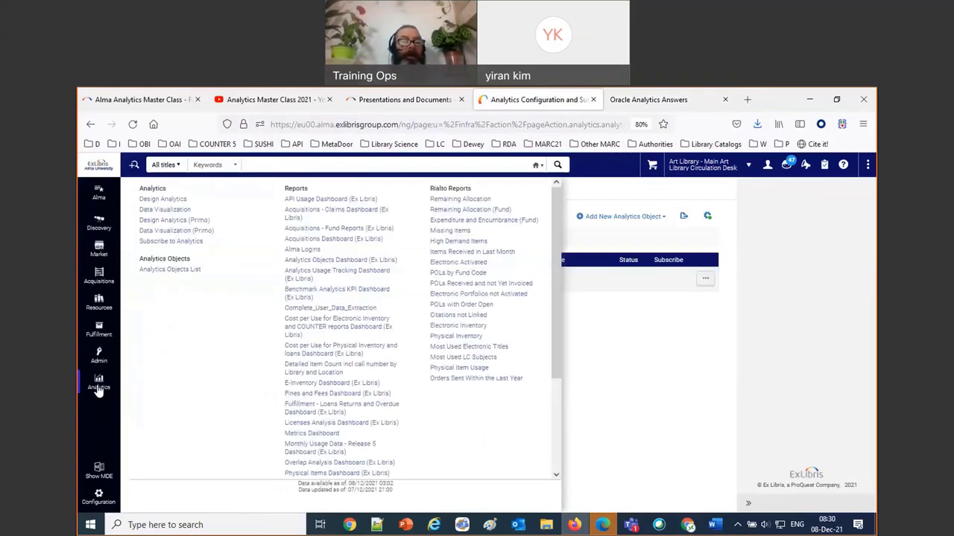
click(169, 270)
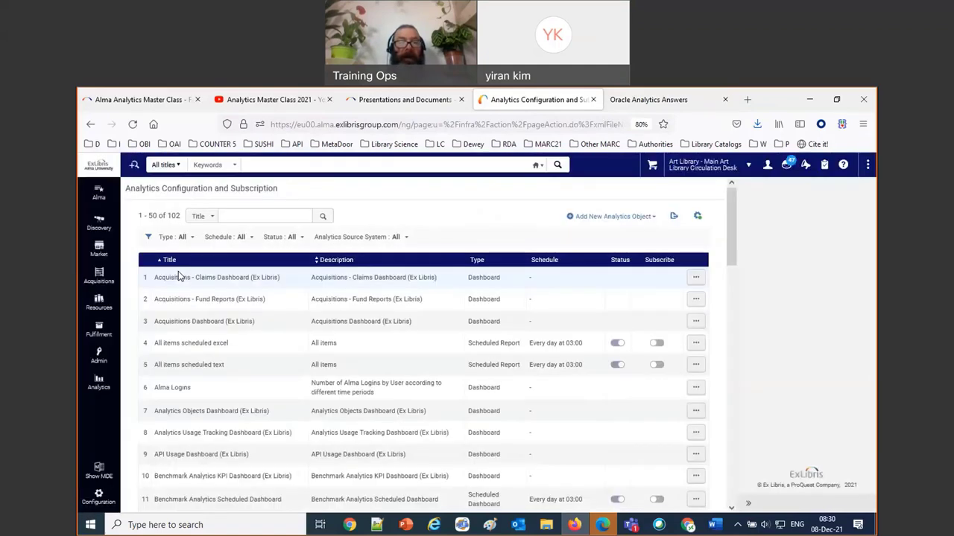
click(602, 218)
click(600, 236)
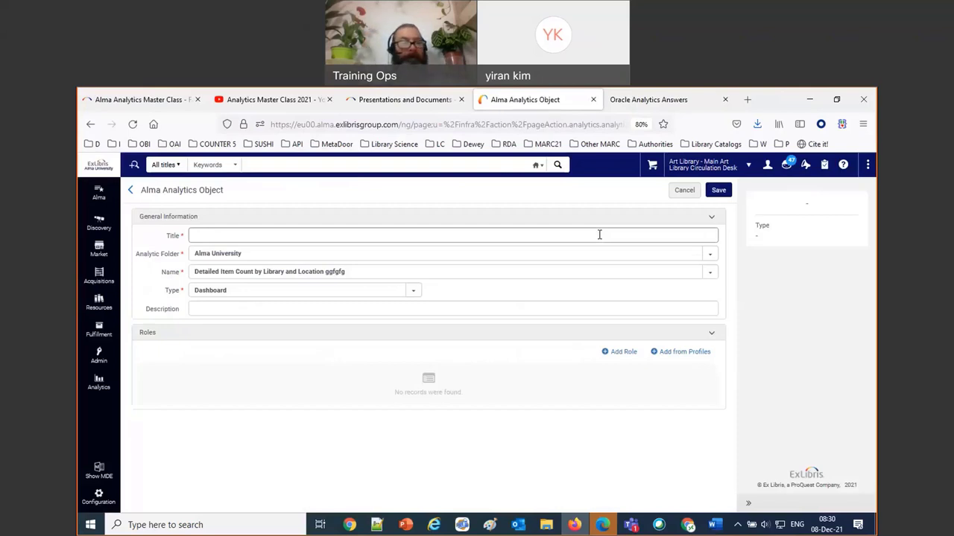
Title the object 'List of active courses', correcting the 'iof' typo.
click(266, 236)
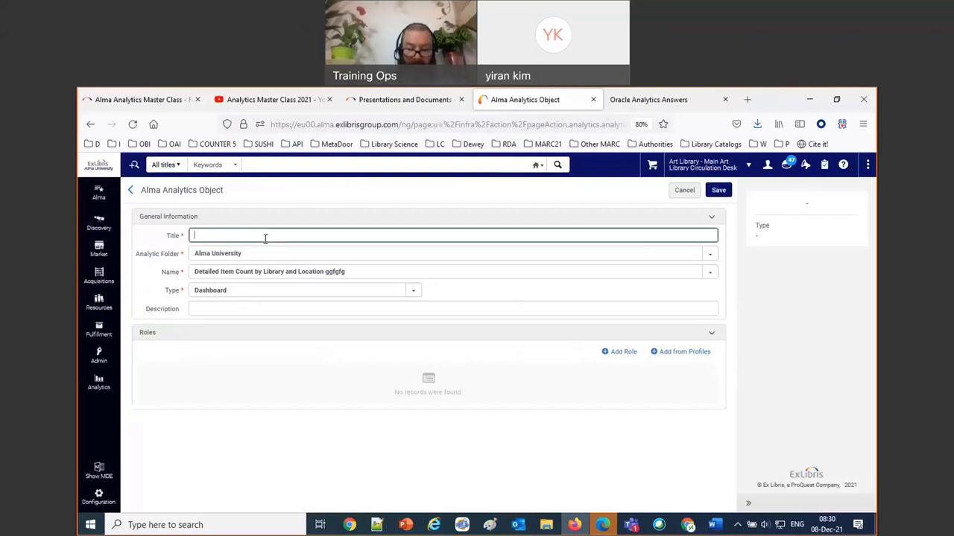
text(List iof activ)
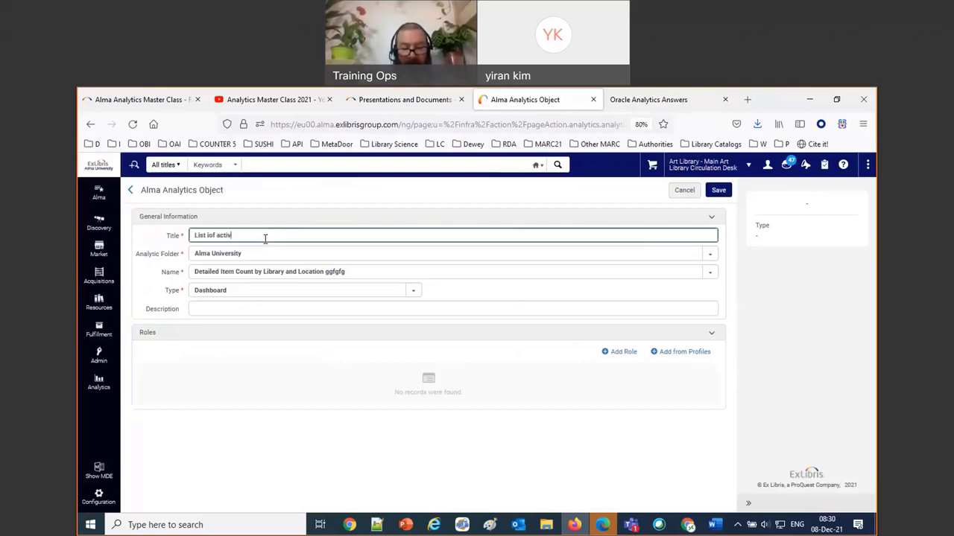
text(e courses)
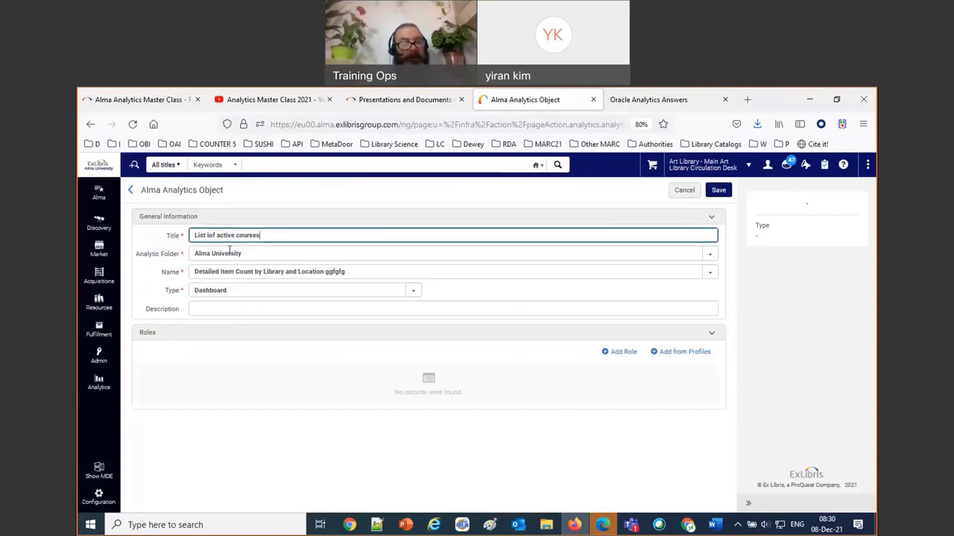
click(213, 235)
key(BackSpace)
key(BackSpace)
key(BackSpace)
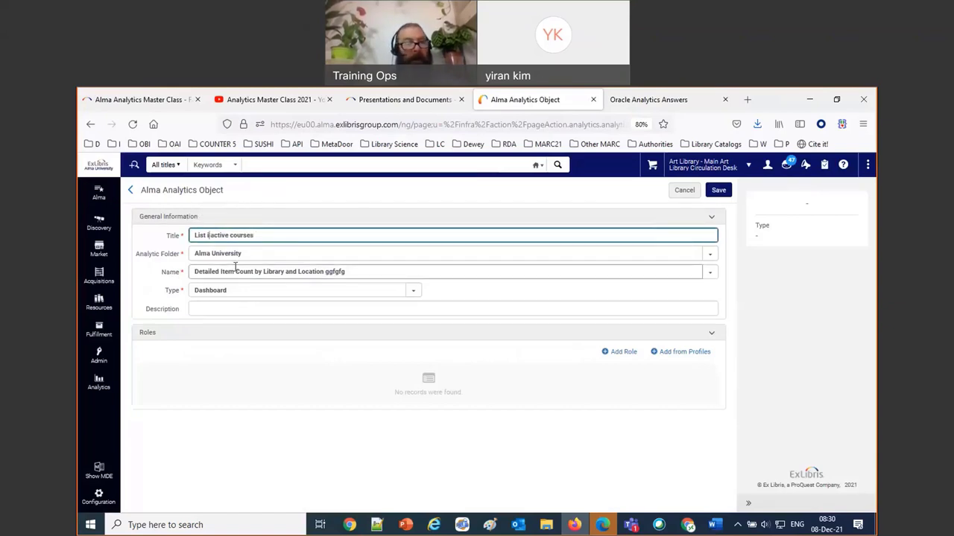
text(of)
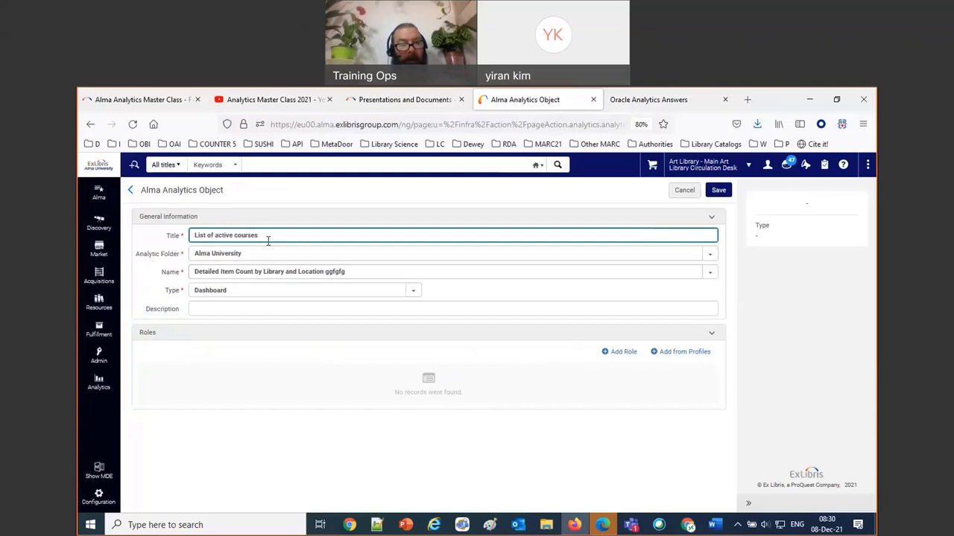
Copy the title into Description and append 'created in session 7 of the AMC'.
drag(267, 236, 127, 240)
key(ctrl+c)
click(241, 316)
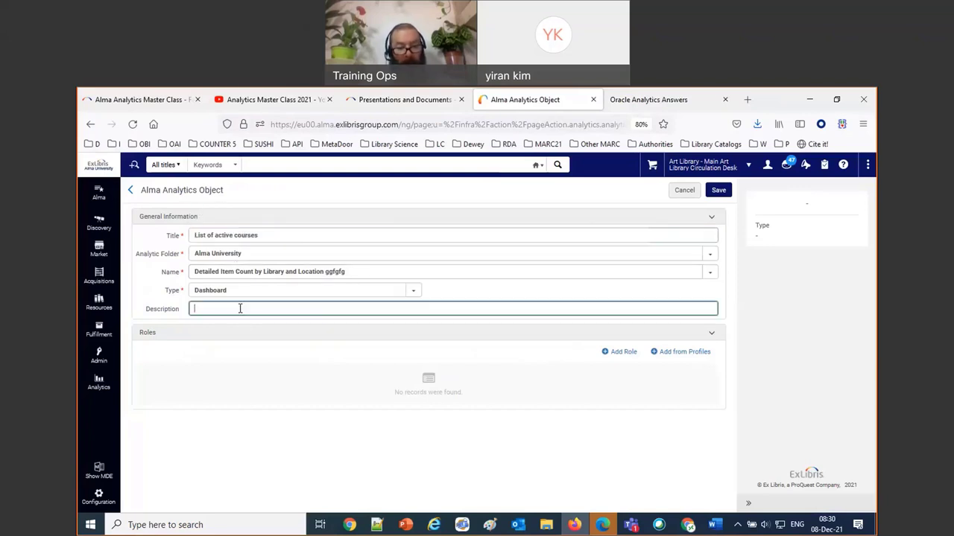
key(ctrl+v)
text(cr)
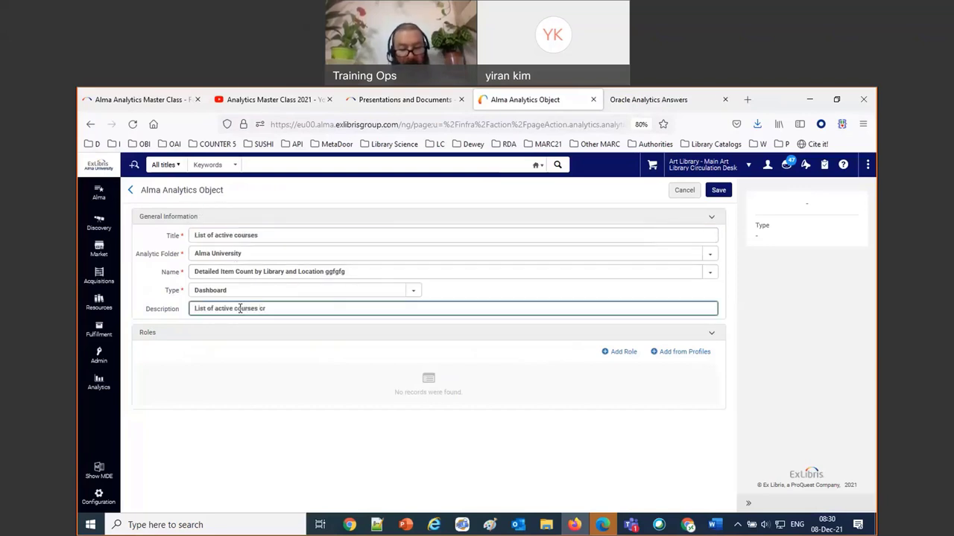
text(eated in sessio)
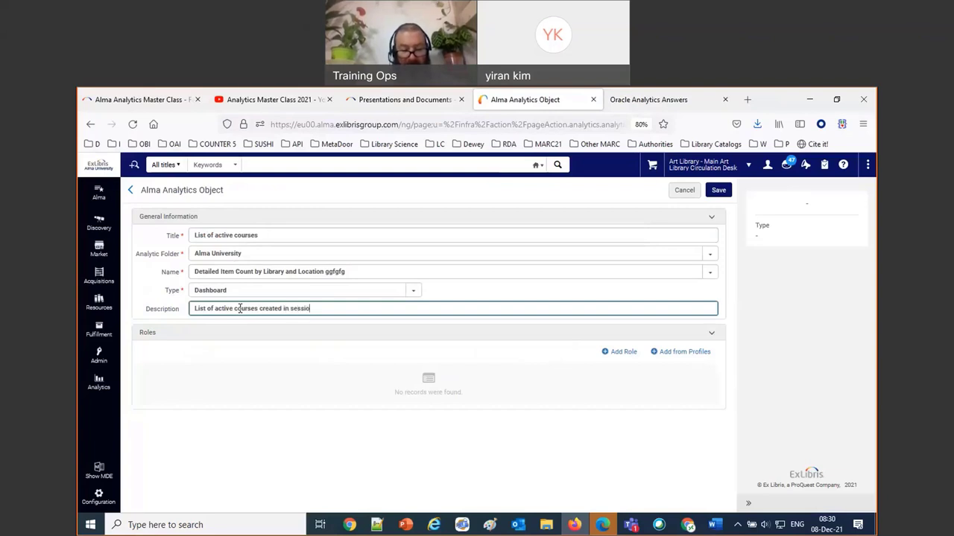
text(n 7 of the AMC)
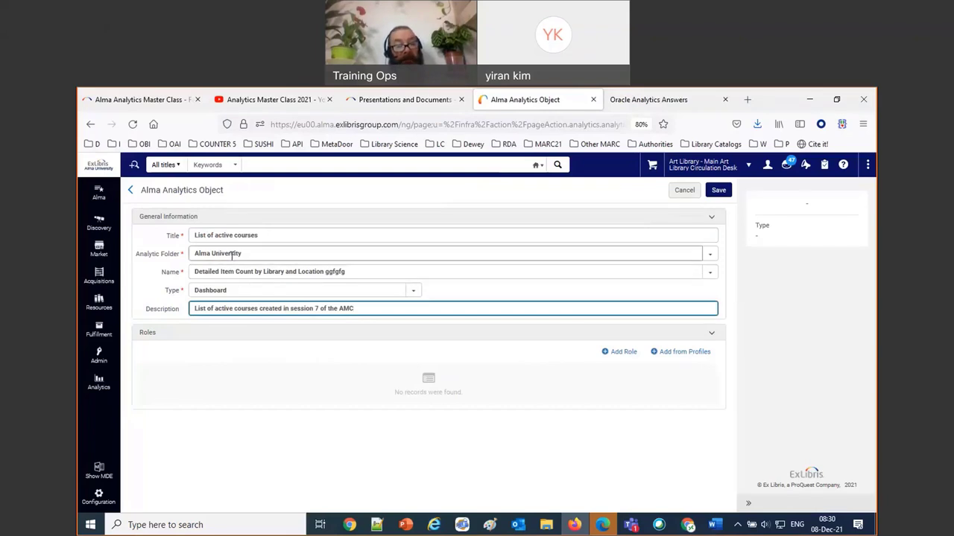
File the new object in the AMC Objects/Course Reserves/Reports analytic folder.
click(232, 253)
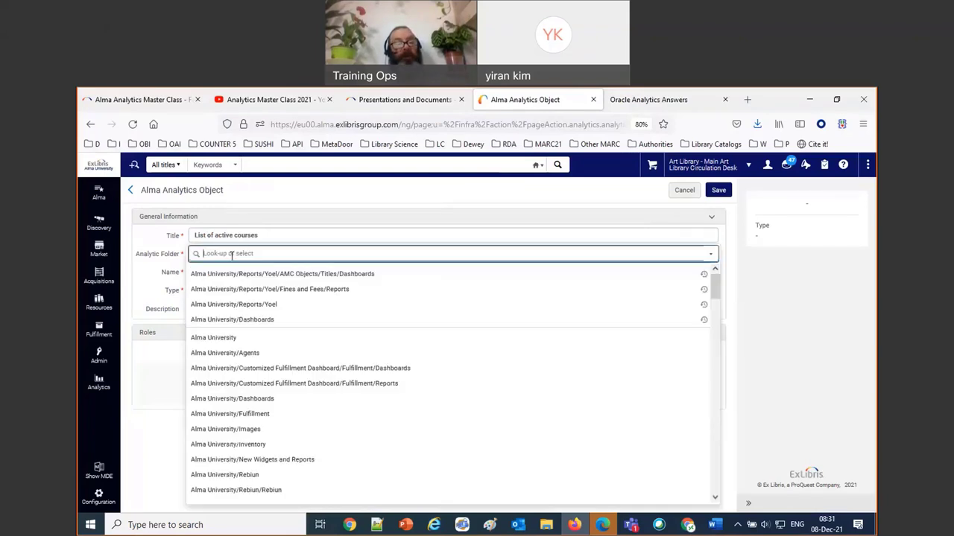
scroll(395, 415, down, 5)
scroll(399, 425, down, 4)
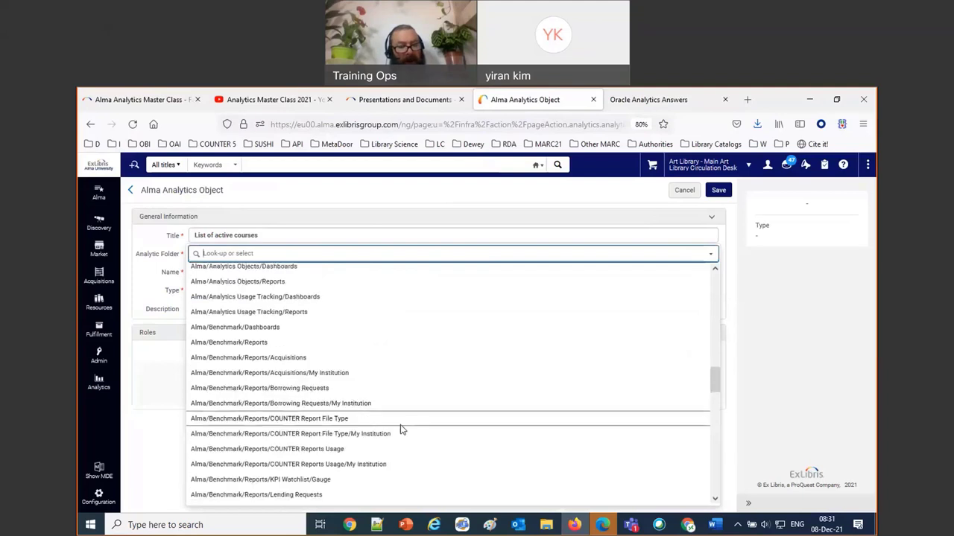
scroll(402, 446, down, 5)
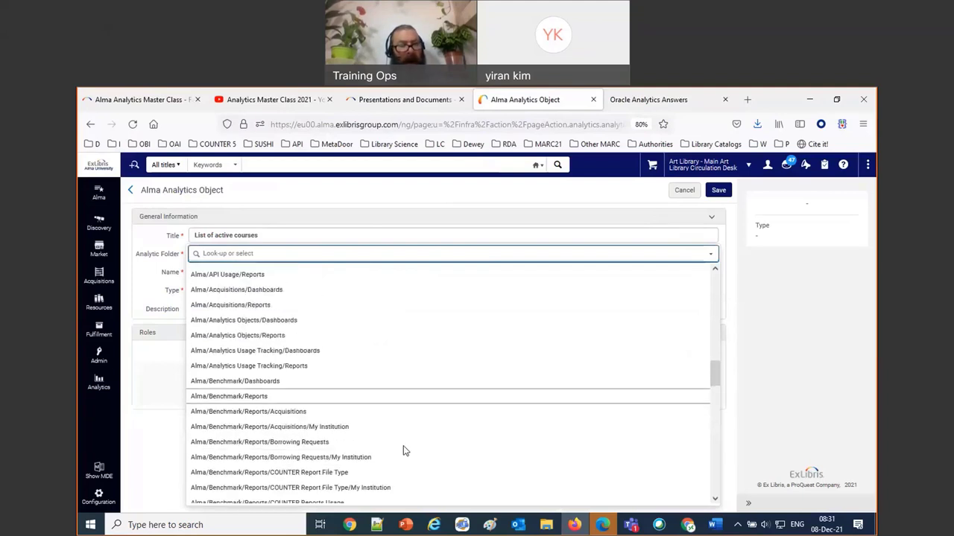
scroll(402, 446, down, 10)
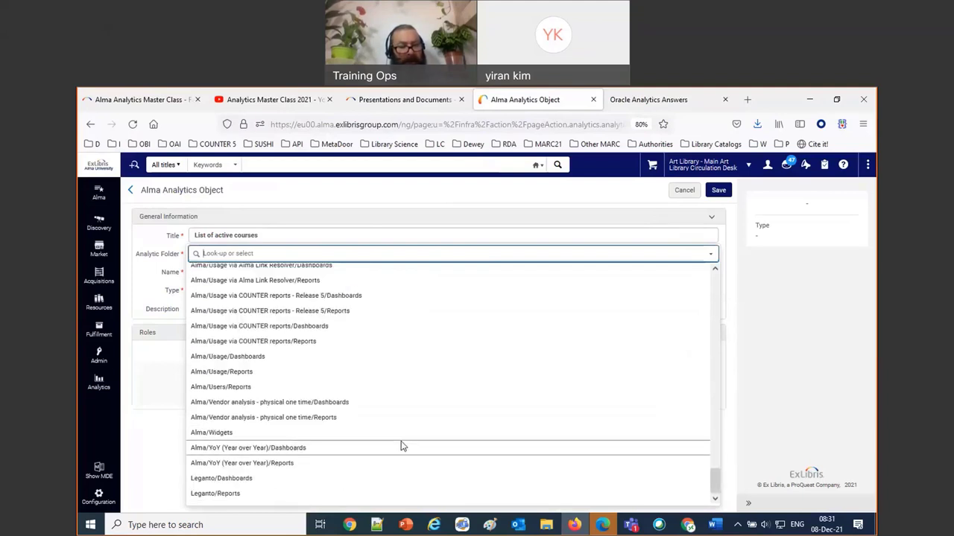
scroll(401, 443, up, 1)
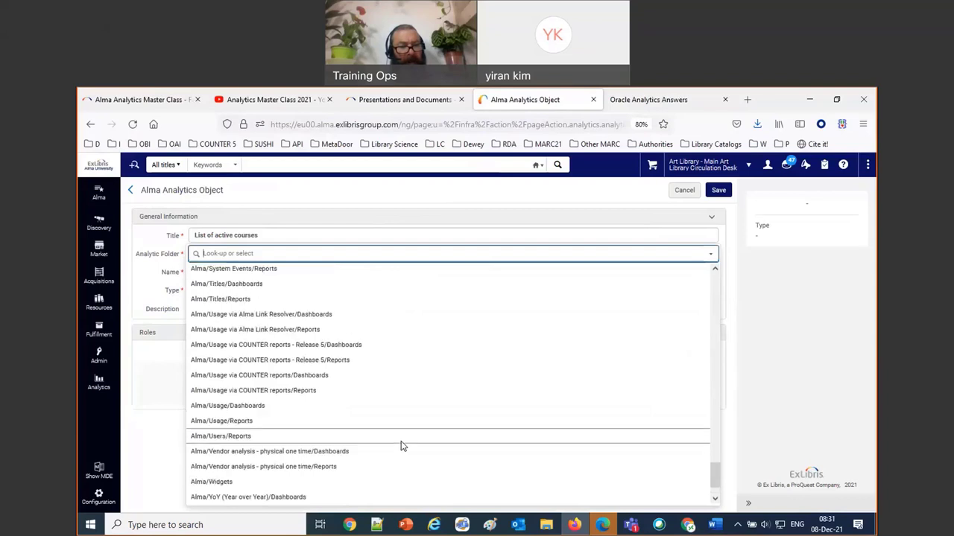
scroll(402, 447, down, 1)
scroll(402, 449, up, 12)
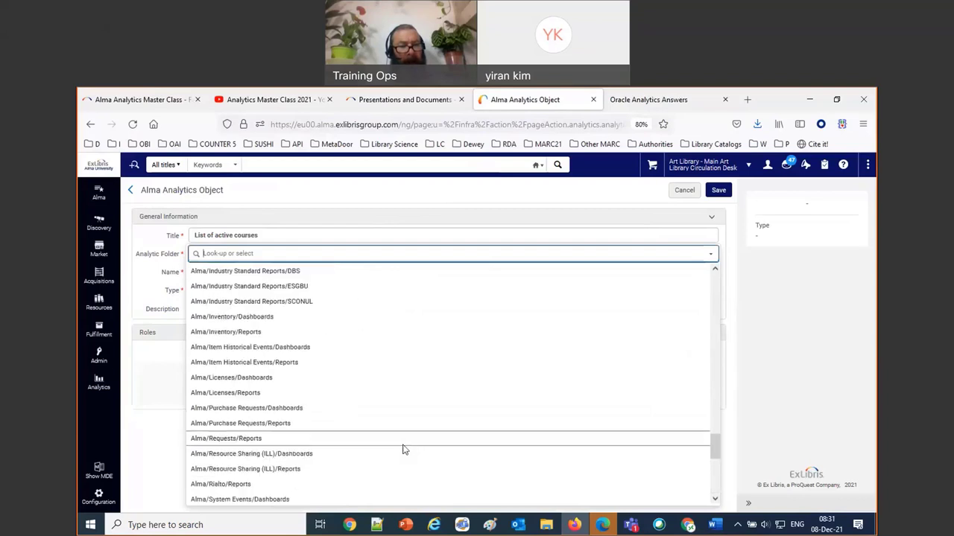
scroll(402, 448, up, 5)
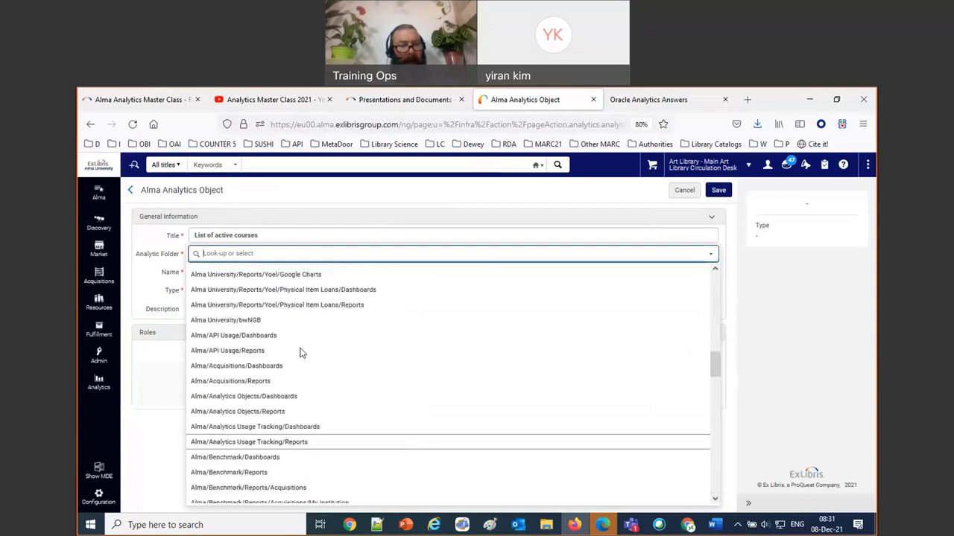
scroll(326, 335, up, 1)
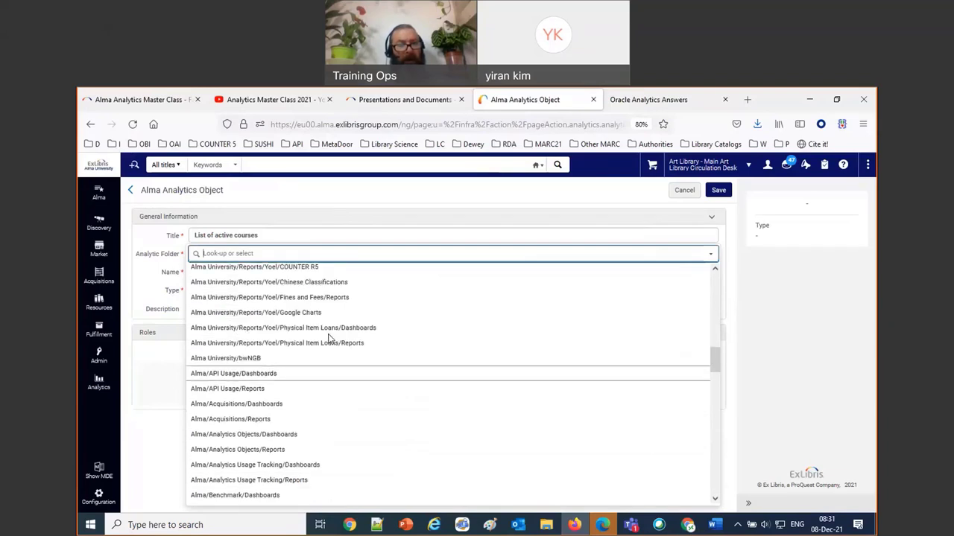
scroll(259, 297, up, 1)
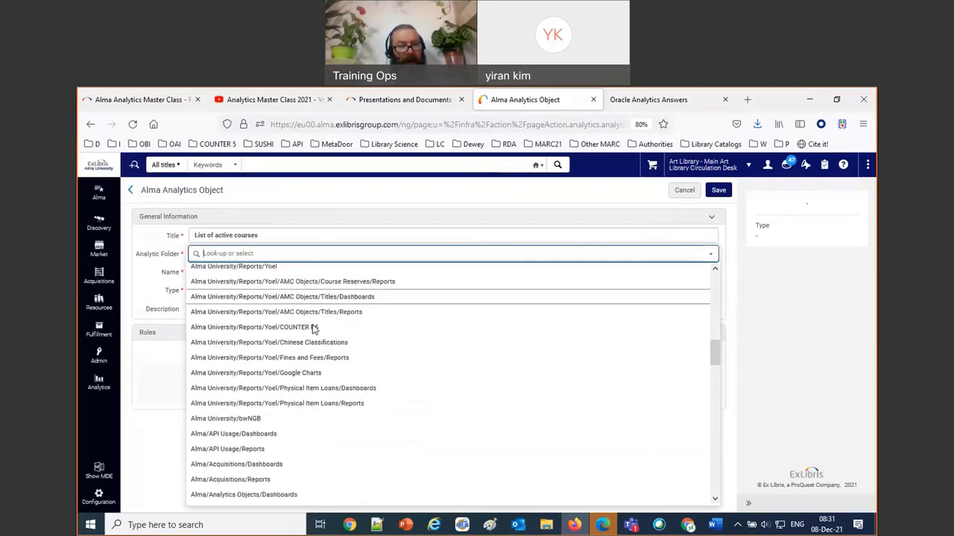
click(365, 282)
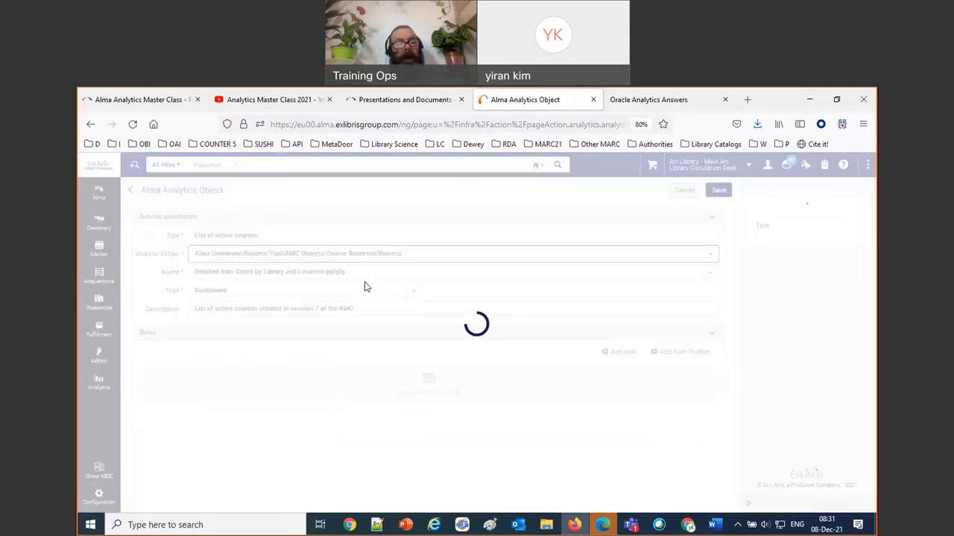
Set the object's name to List of active courses and its type to Report.
click(269, 273)
click(240, 291)
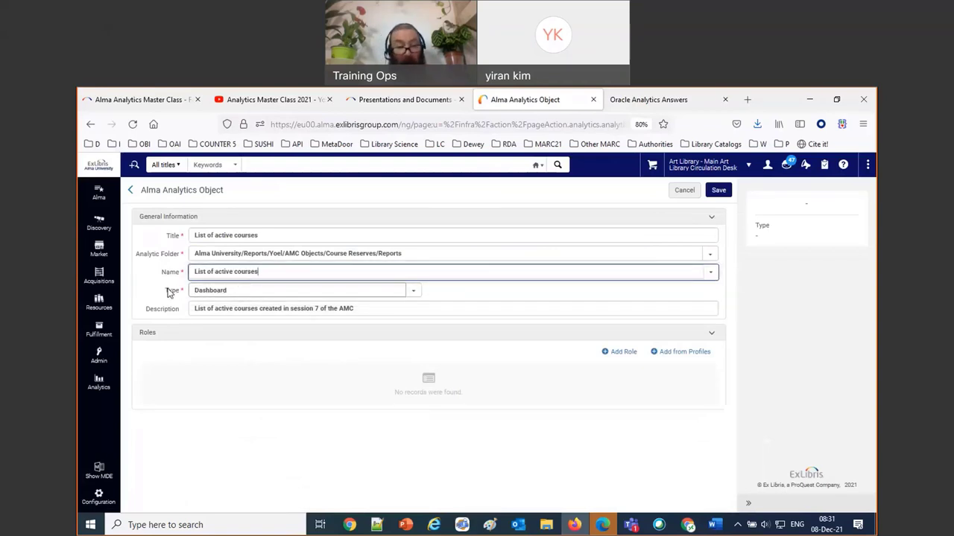
click(412, 291)
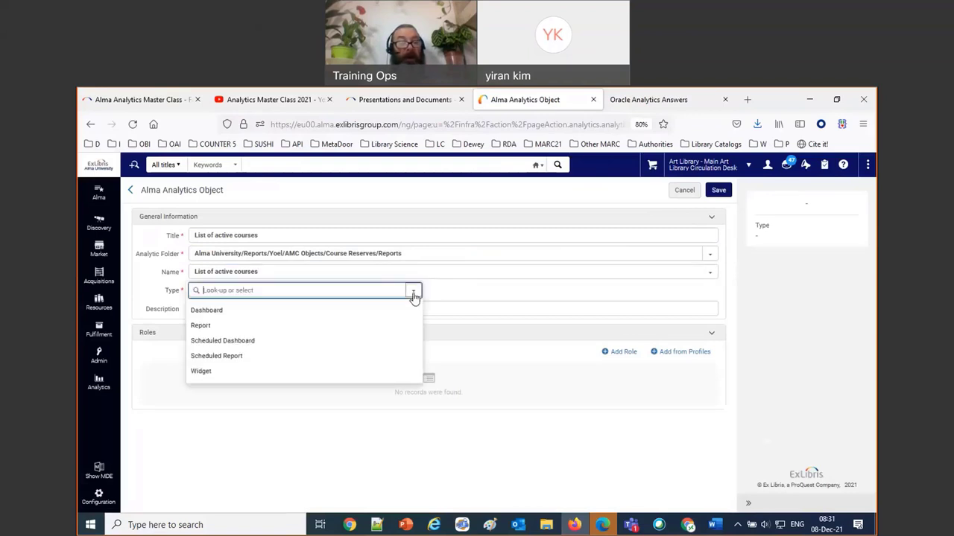
click(338, 327)
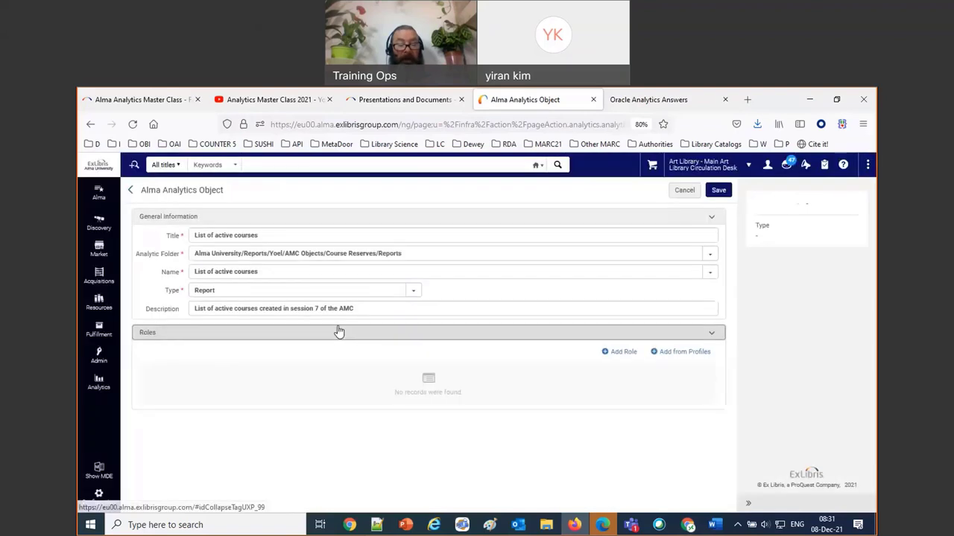
click(623, 355)
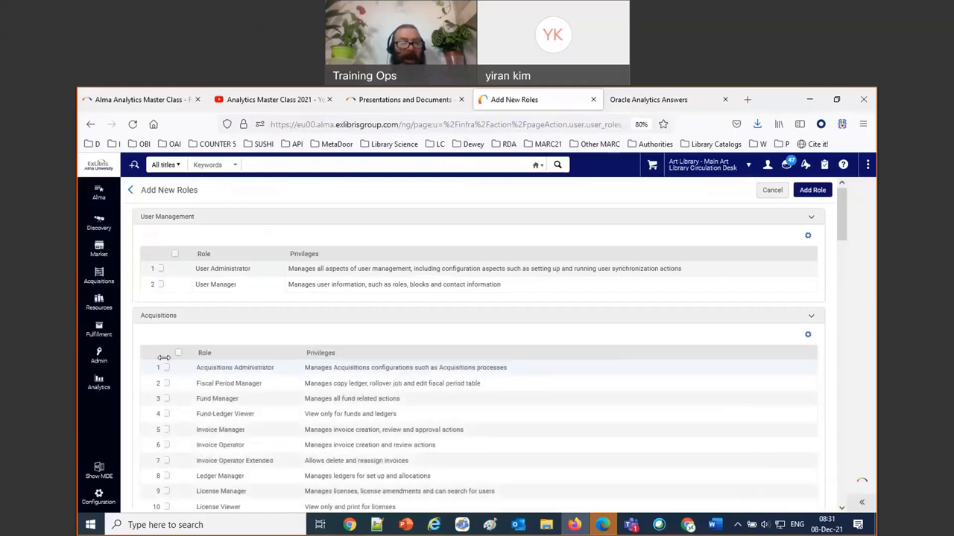
Find 'course' among roles, add Course Reserves Manager, Operator and Viewer, and save.
drag(166, 354, 167, 357)
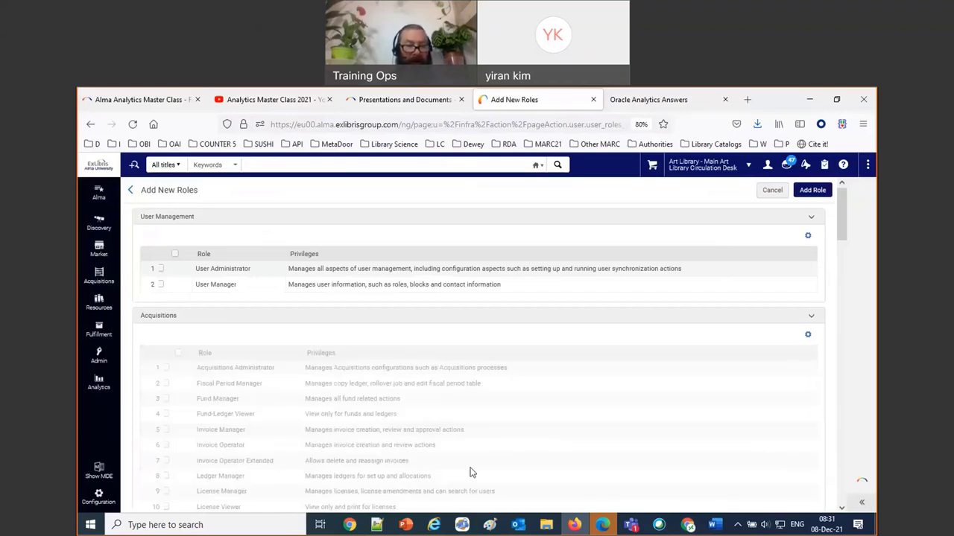
key(ctrl+f)
text(course)
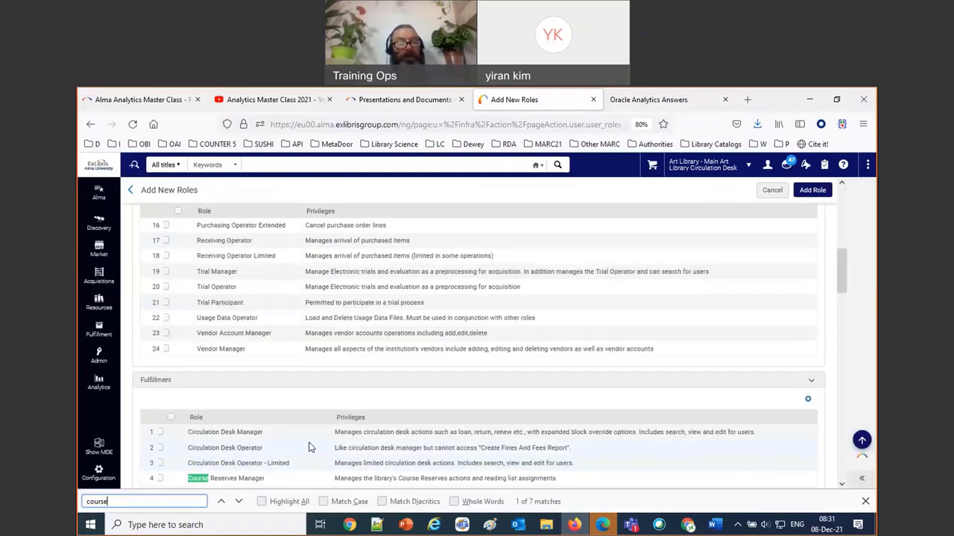
scroll(253, 433, down, 1)
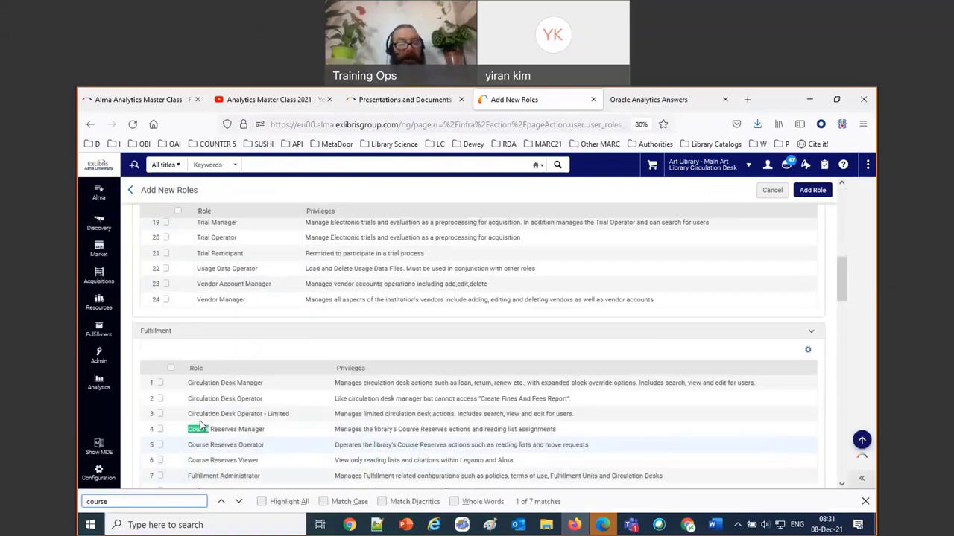
click(161, 431)
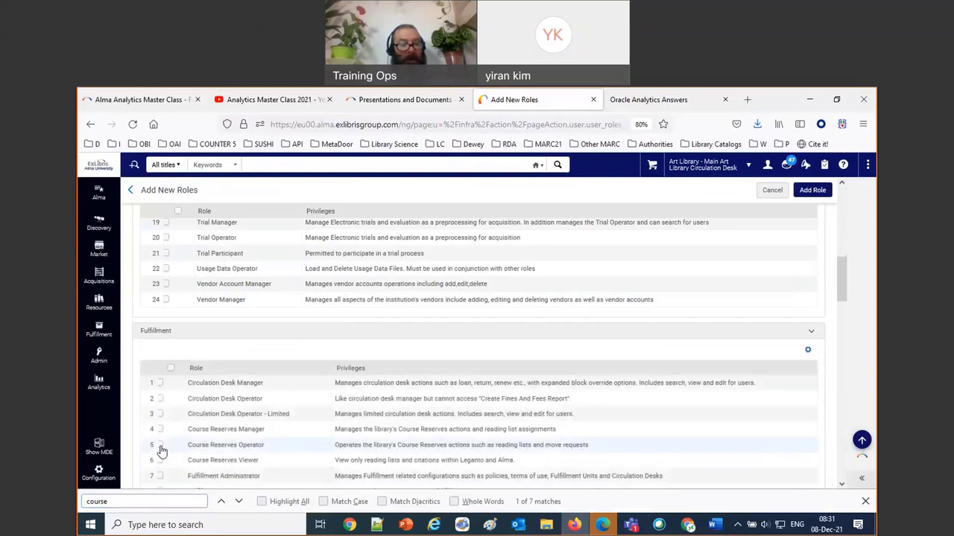
click(160, 446)
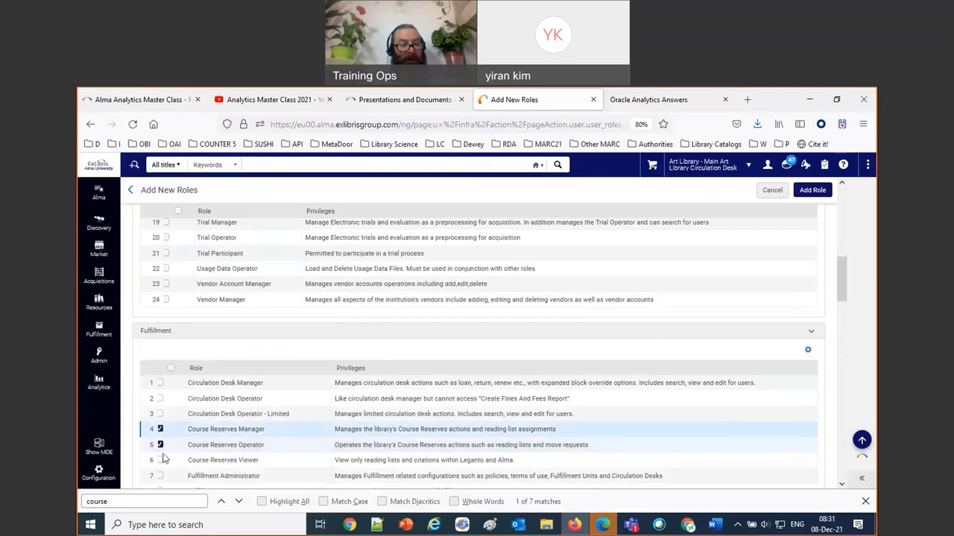
click(160, 461)
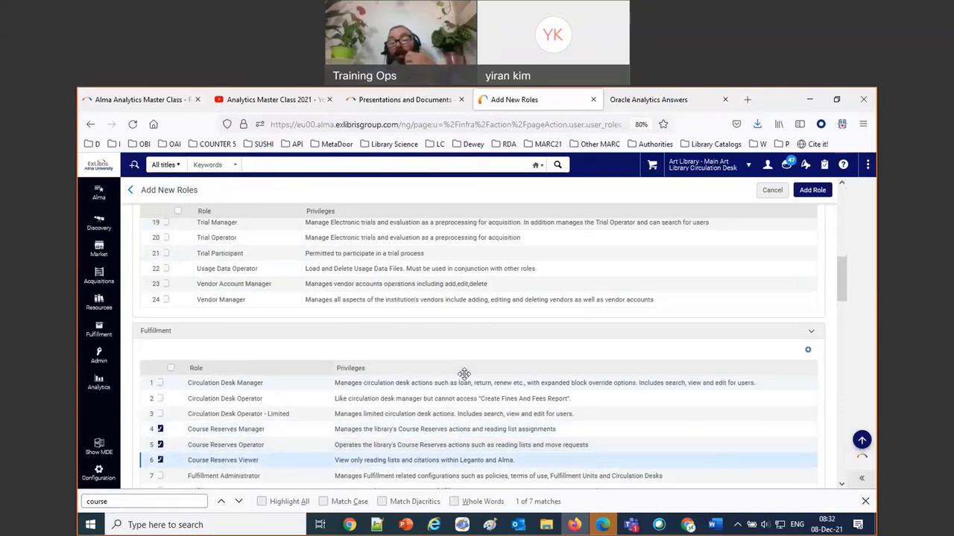
click(817, 192)
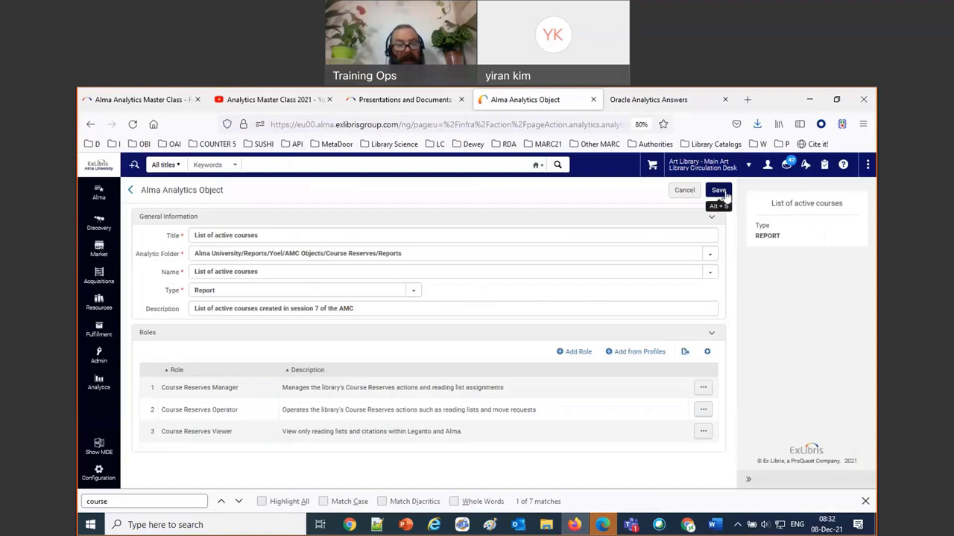
click(718, 191)
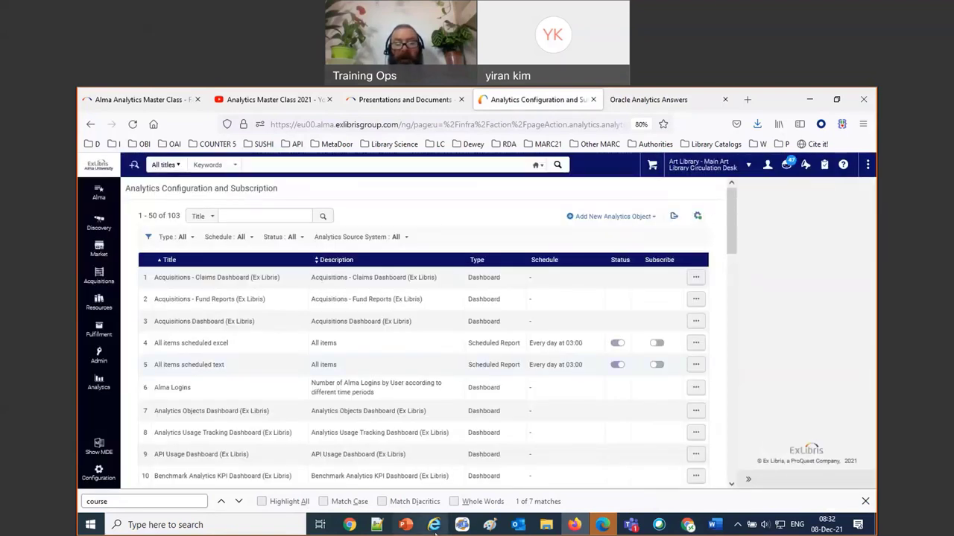
Close the three Oracle Analytics browser tabs.
mouse_move(410, 529)
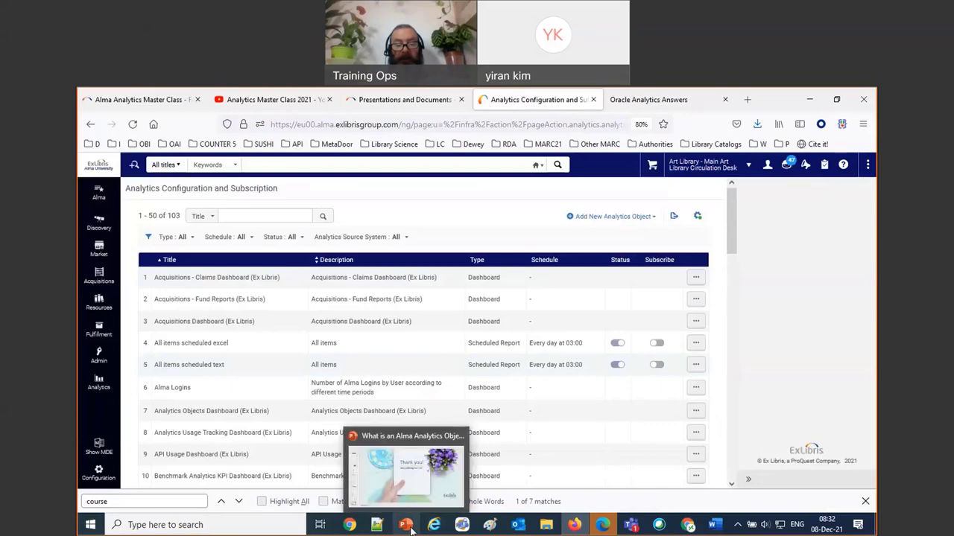
click(350, 525)
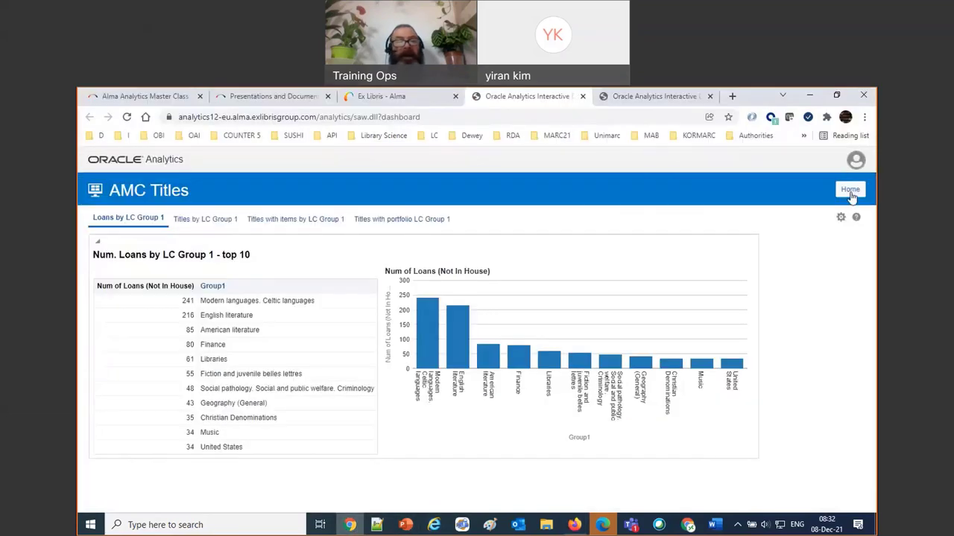
click(583, 99)
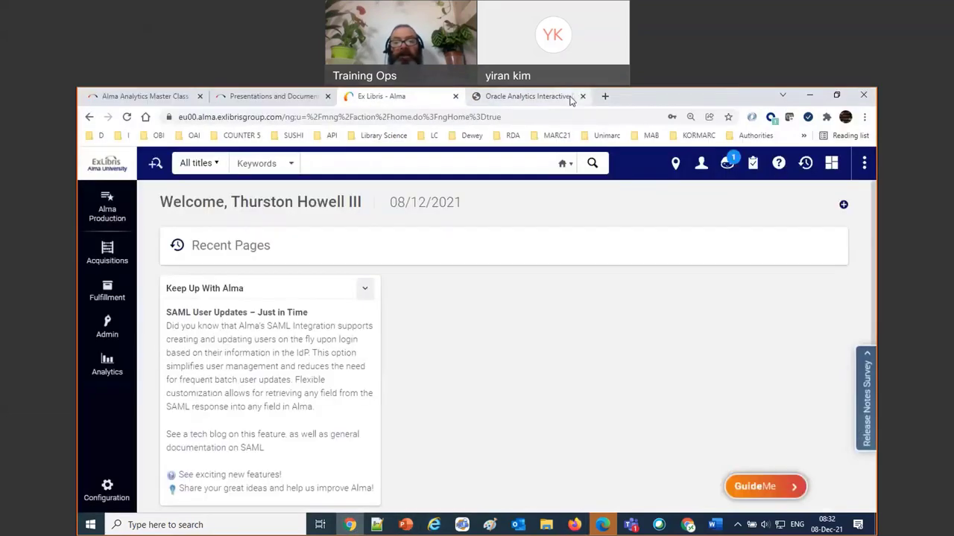
click(574, 97)
click(583, 100)
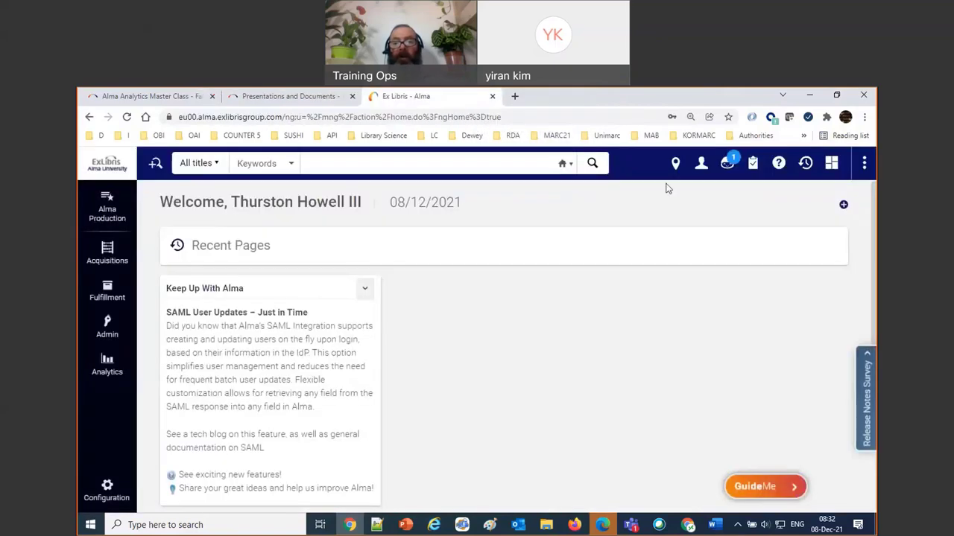
Sign out of Alma and log back in with another staff user's name and password.
click(701, 165)
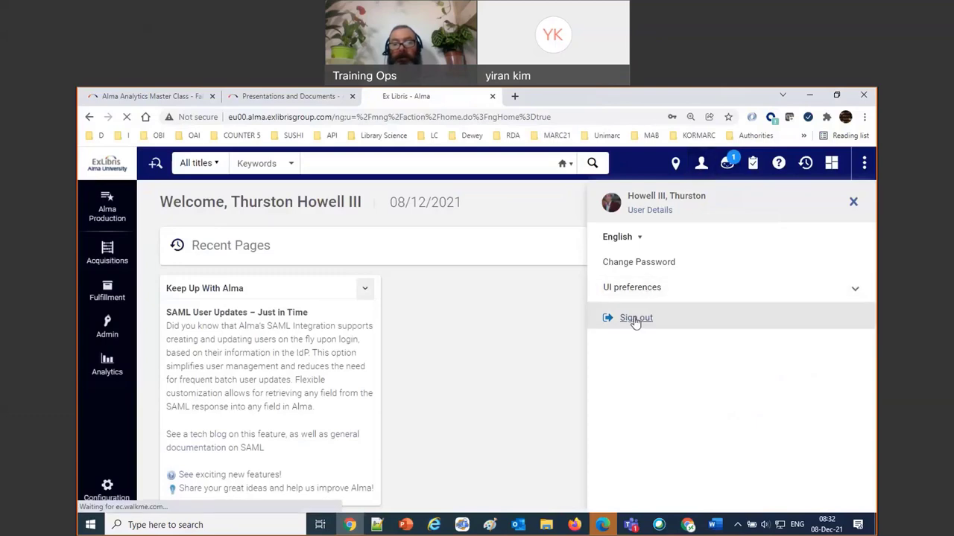
click(634, 319)
click(578, 234)
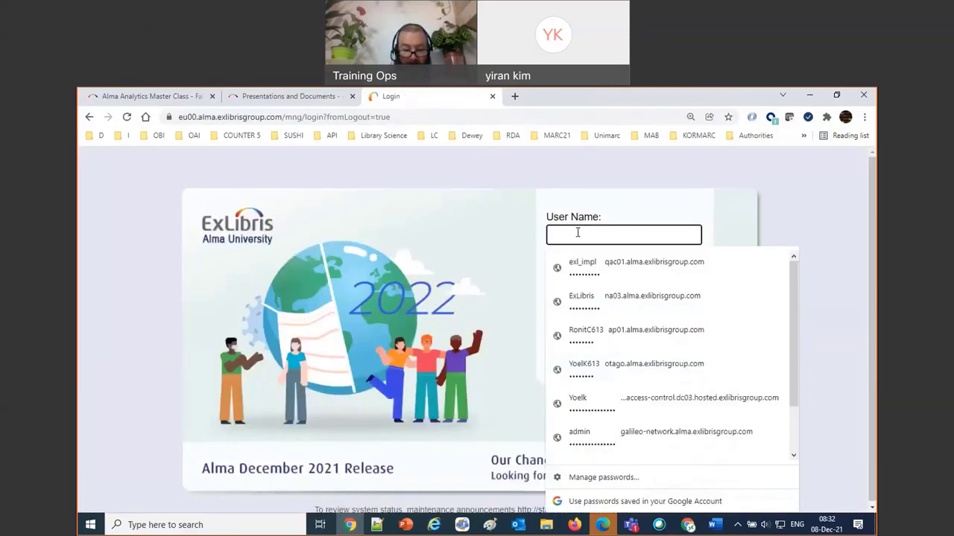
text(LauraJ313)
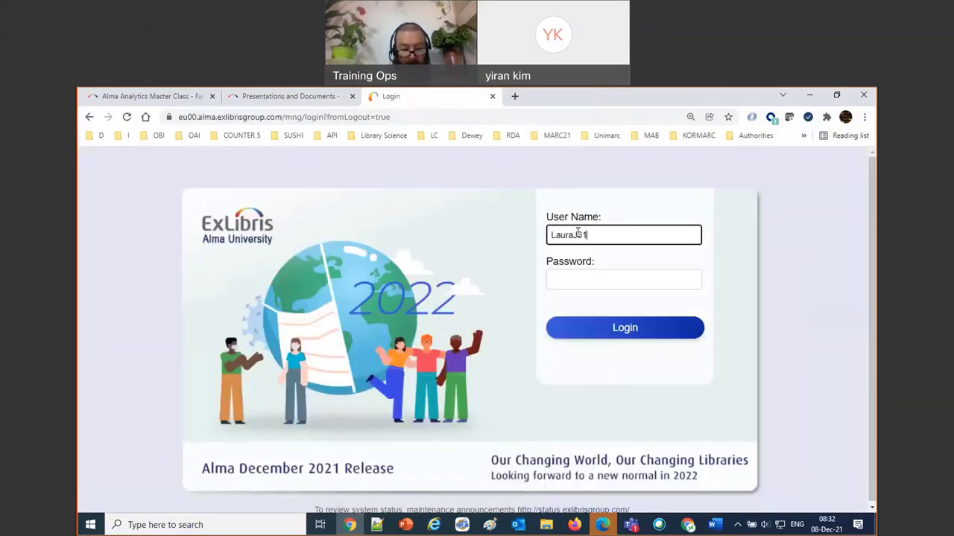
key(Tab)
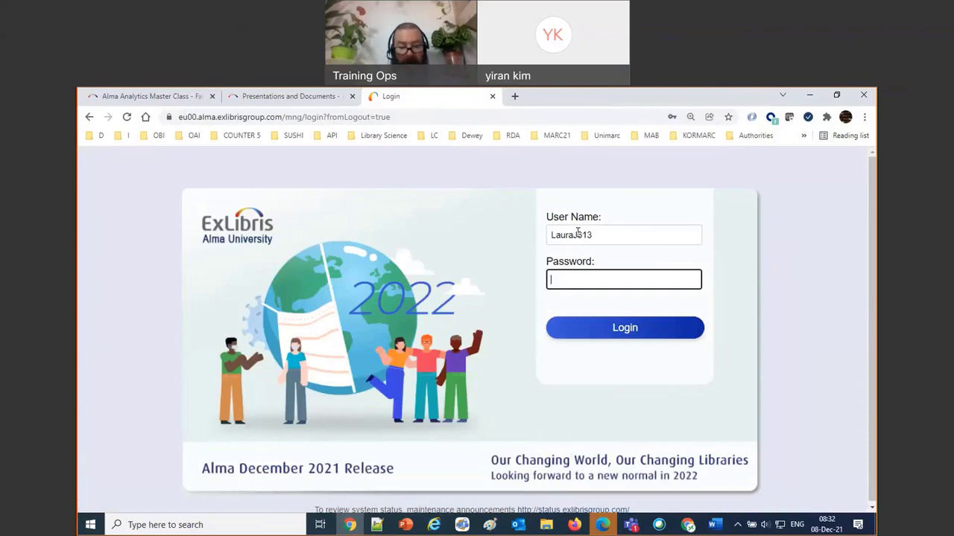
text(********)
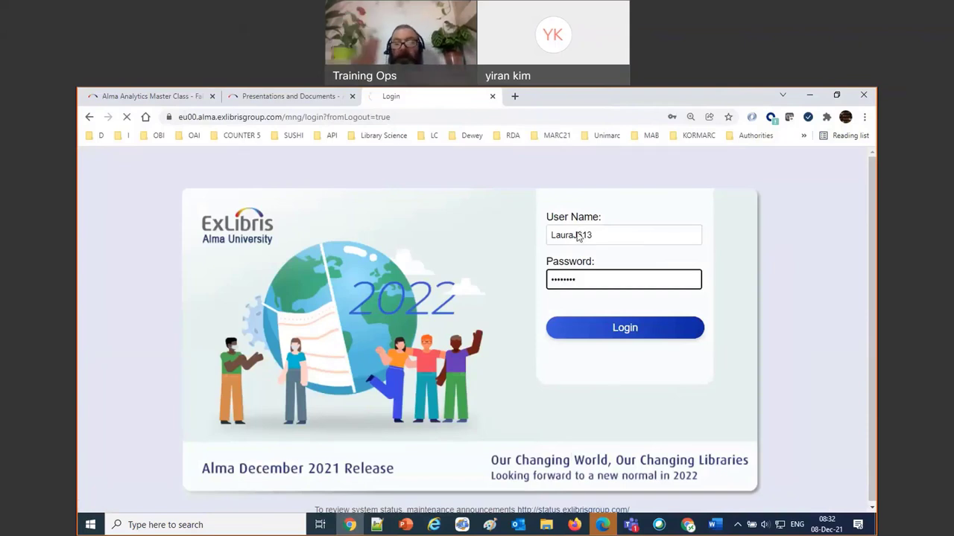
key(Return)
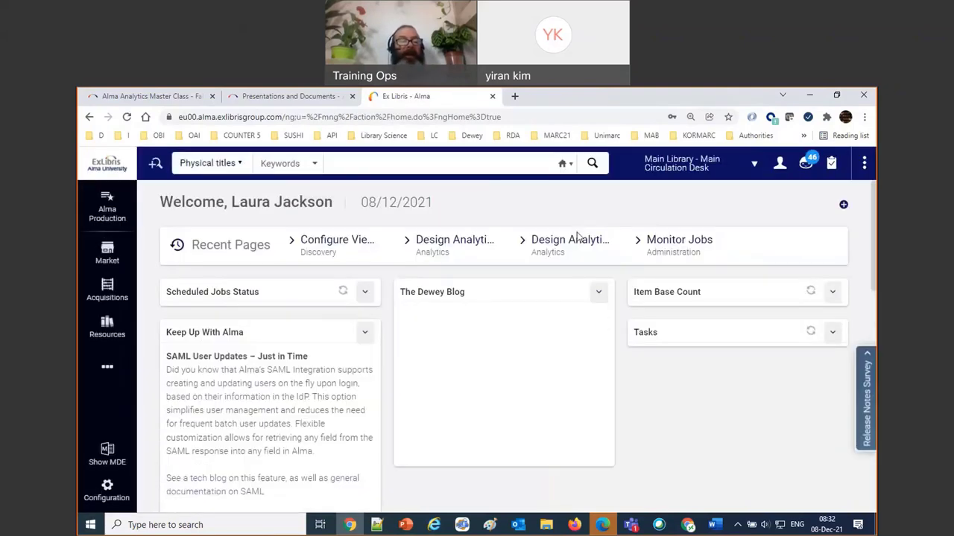
Open the List of active courses report from the More options > Analytics menu.
click(106, 368)
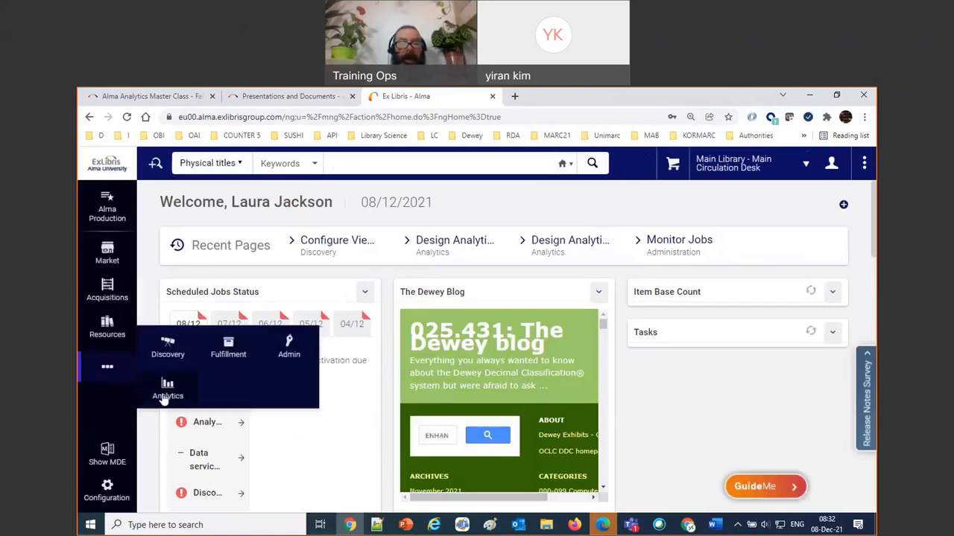
click(167, 395)
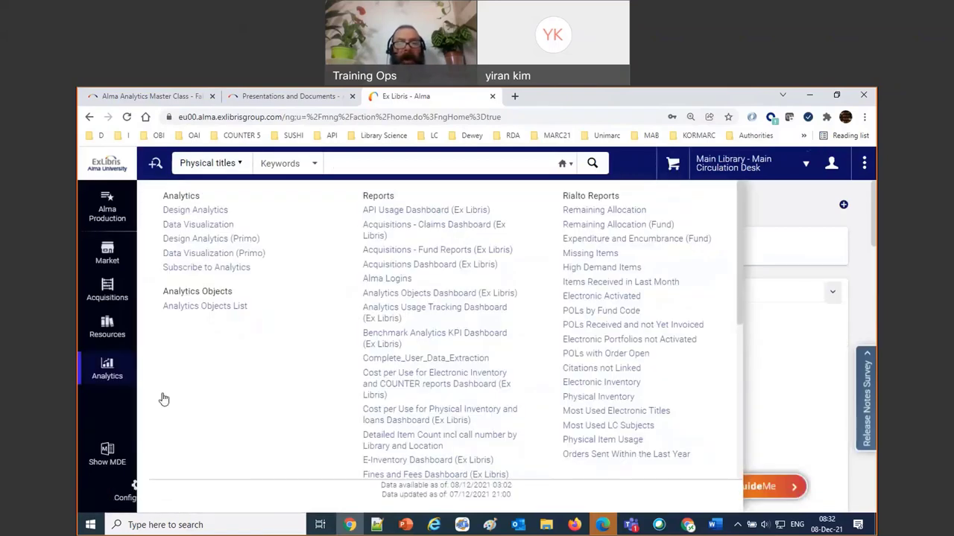
scroll(310, 390, down, 2)
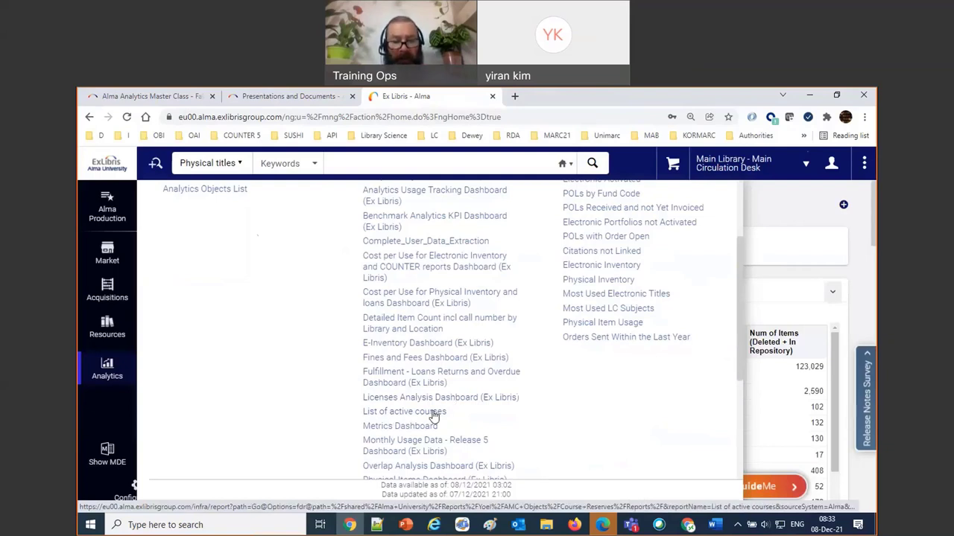
click(433, 413)
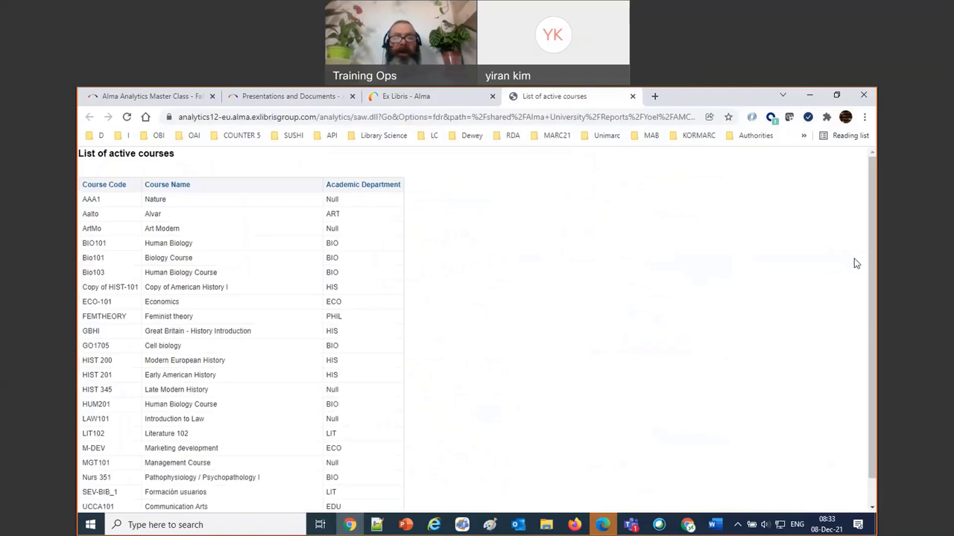
drag(871, 257, 868, 219)
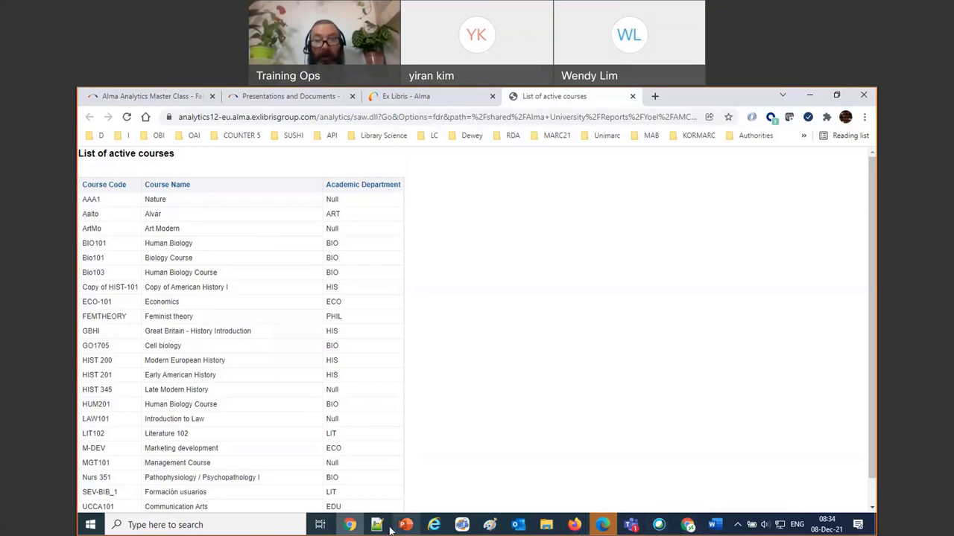
Switch back to the Ex Libris - Alma home page tab and browse the Analytics menu.
click(382, 103)
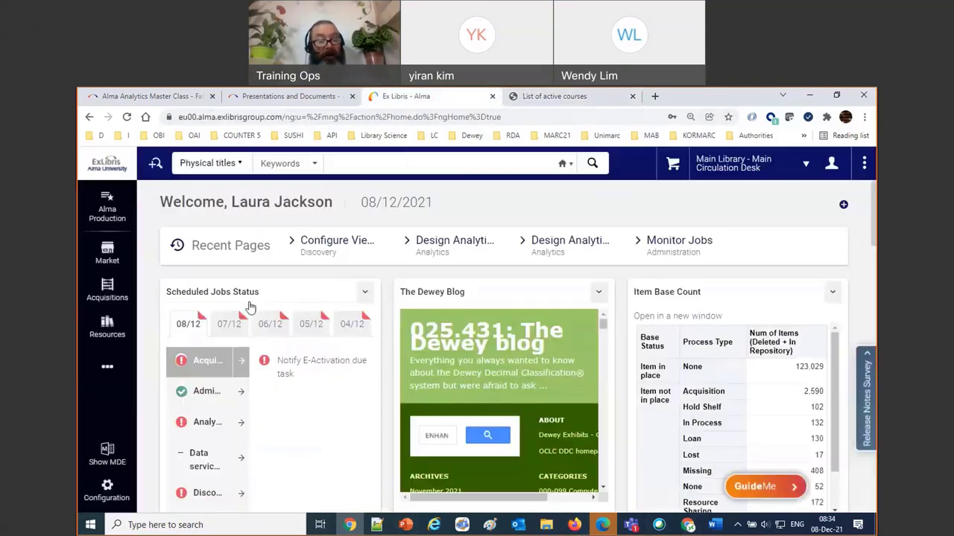
click(105, 372)
click(164, 388)
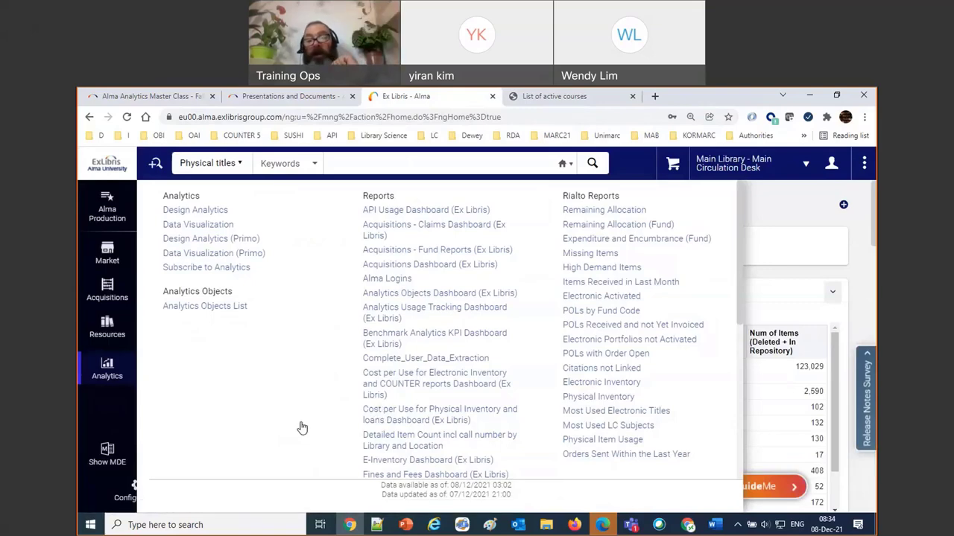
click(867, 292)
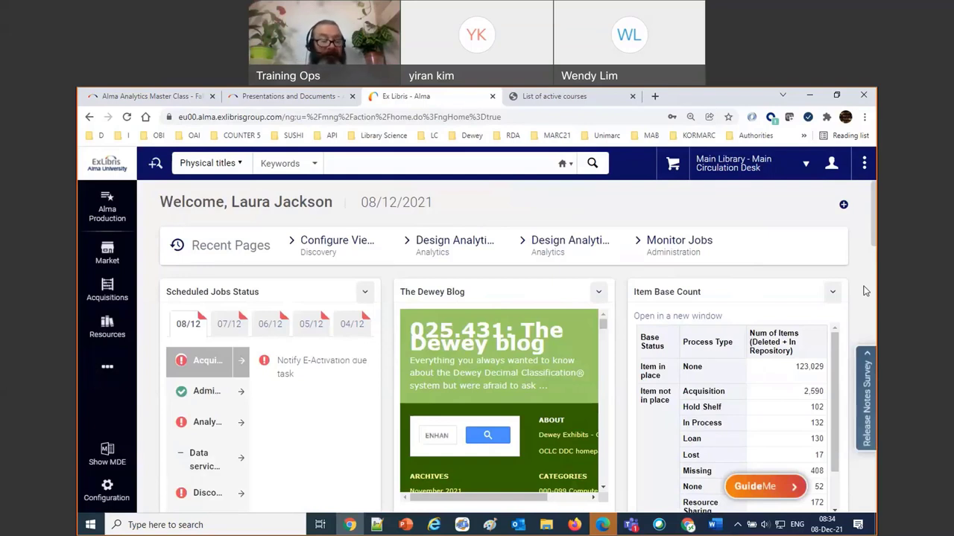
click(108, 368)
Go to the analytics objects list and start a new Alma Analytics Object.
click(165, 390)
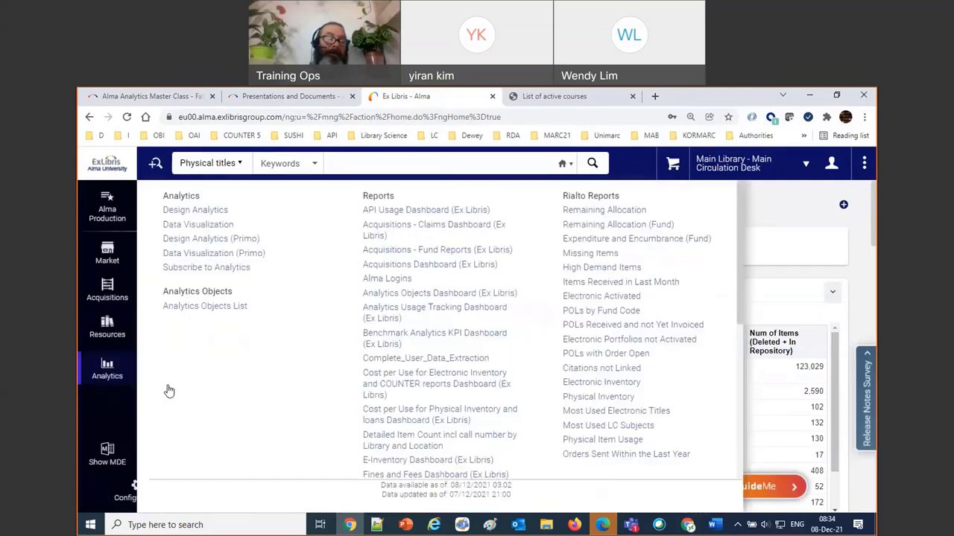
click(190, 307)
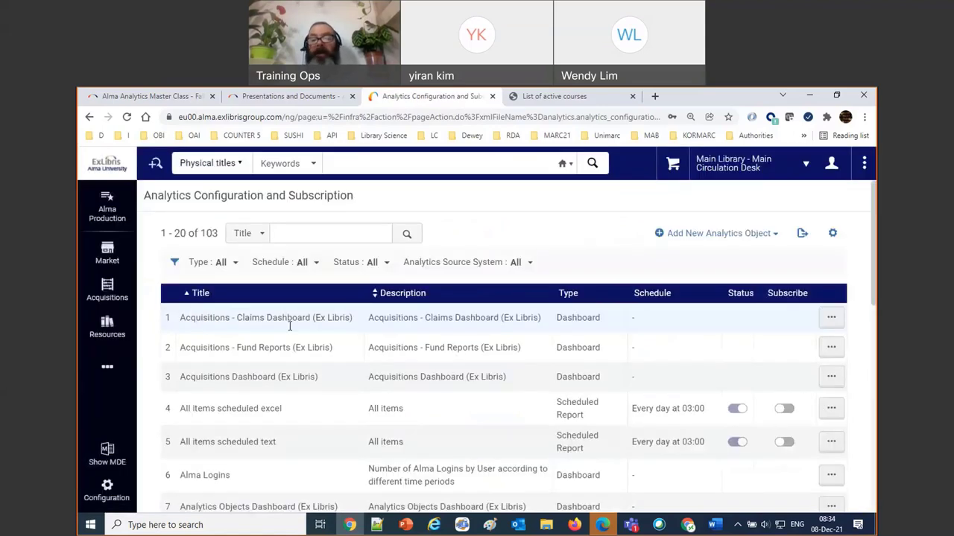
click(736, 235)
click(687, 261)
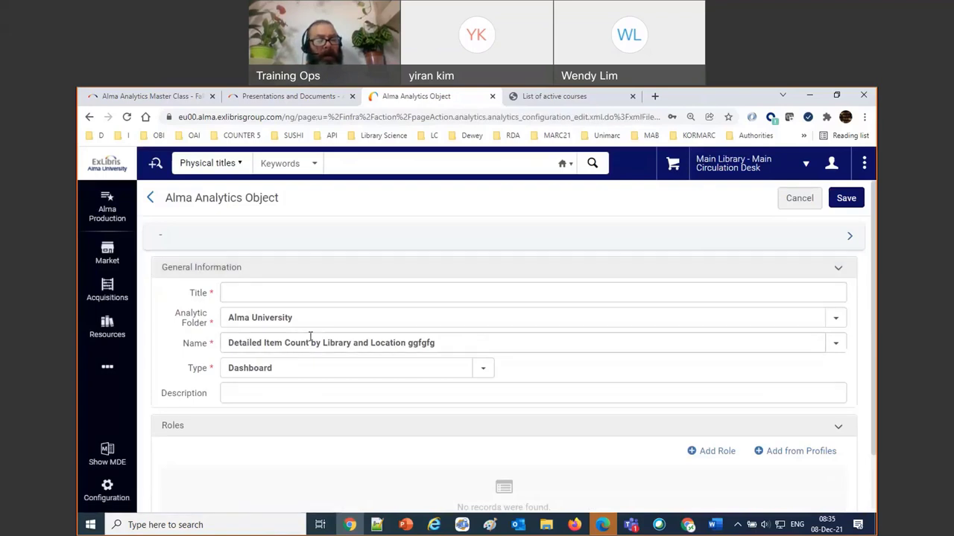
Title the object 'List of active courses to an FTP server' and paste it as the description.
click(328, 294)
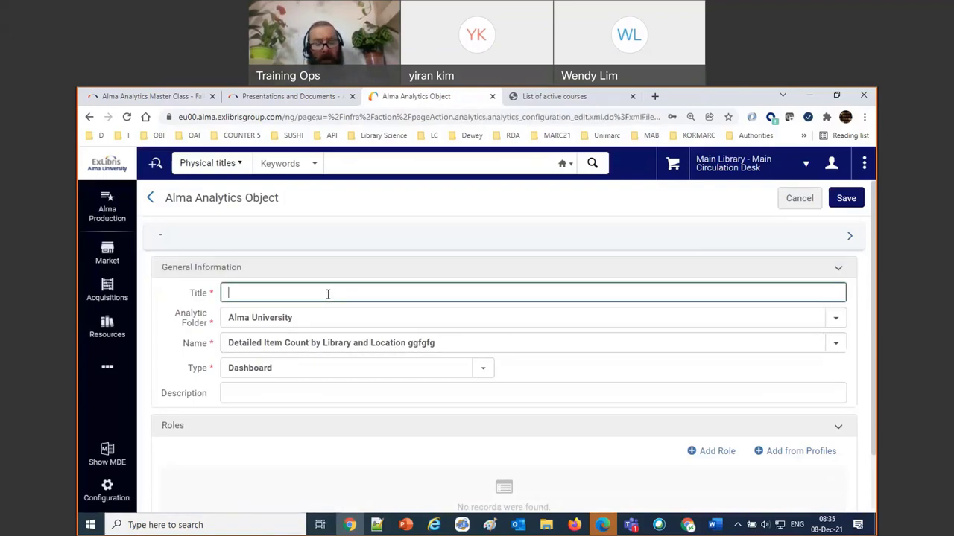
text(List of ac)
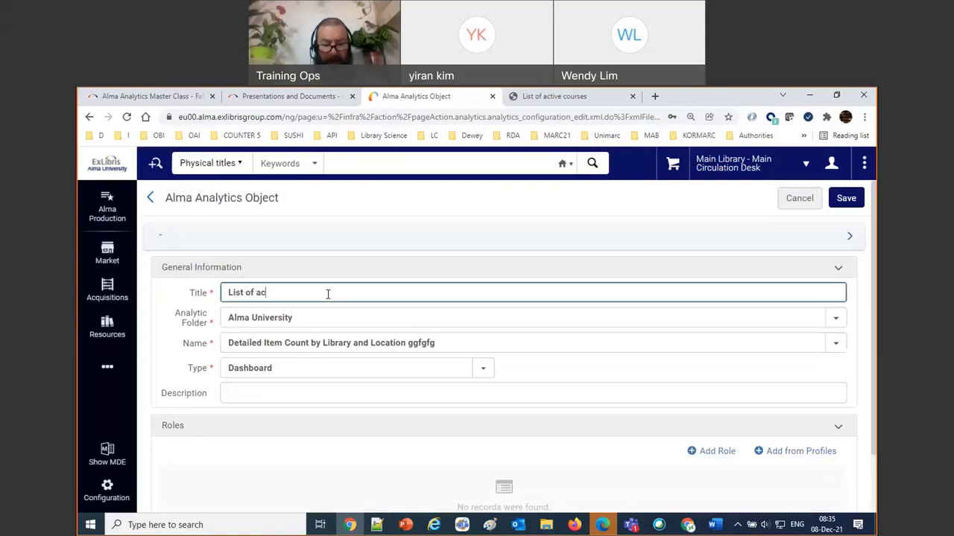
text(tive courses )
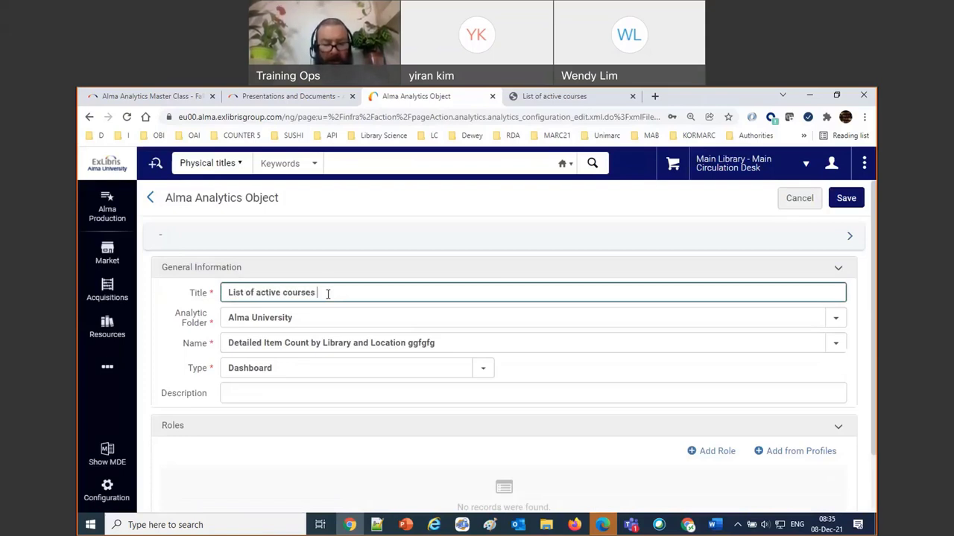
text(to an F)
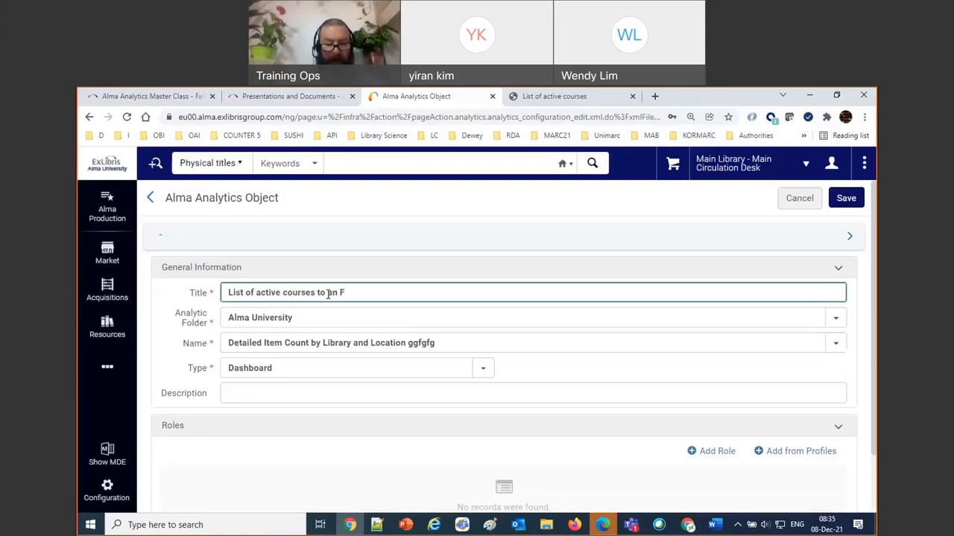
text(P server)
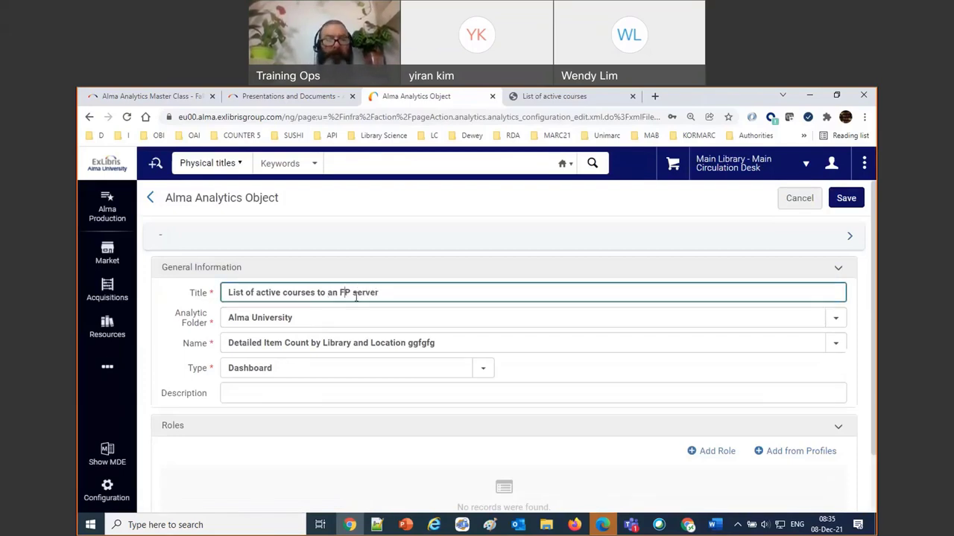
click(356, 293)
text(T)
drag(406, 293, 220, 292)
key(ctrl+c)
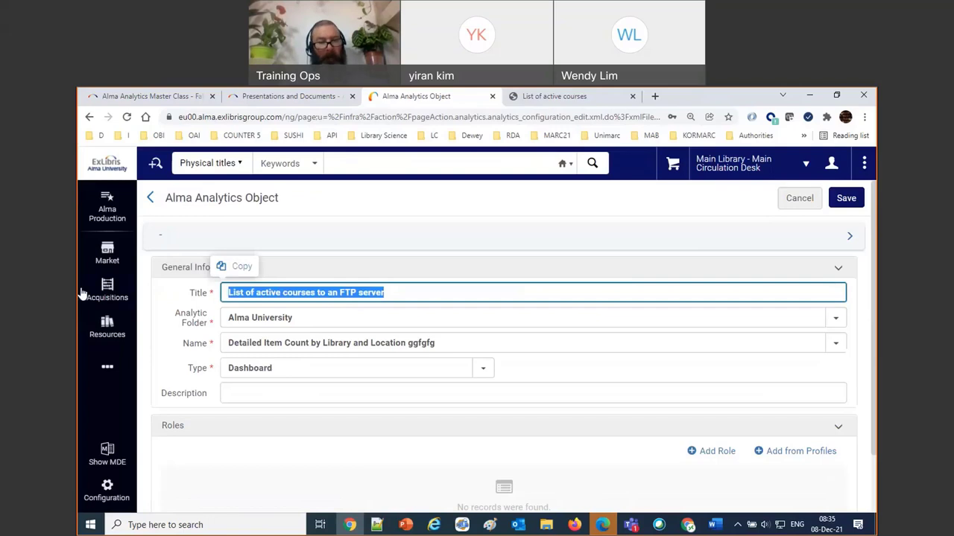
click(255, 396)
key(ctrl+v)
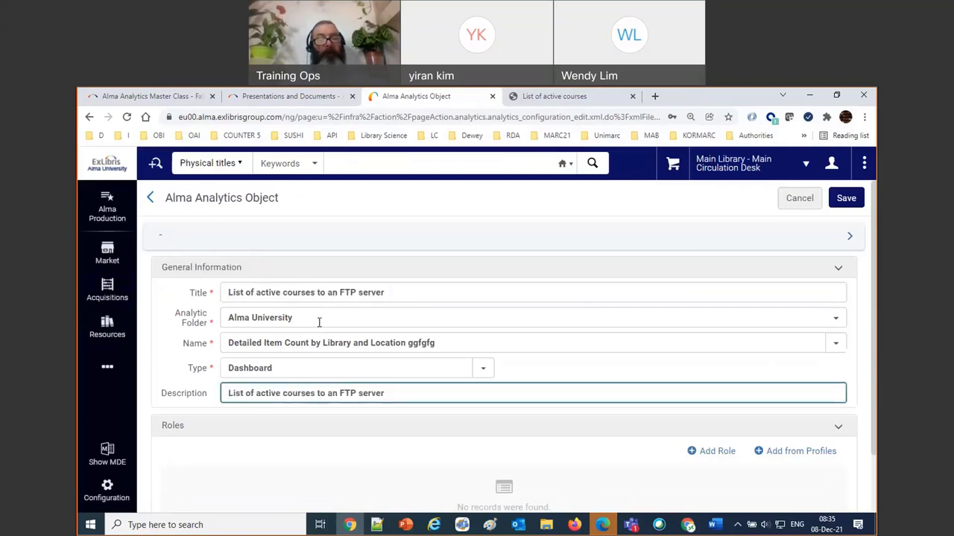
File the object in the Course Reserves/Reports analytic folder.
click(318, 322)
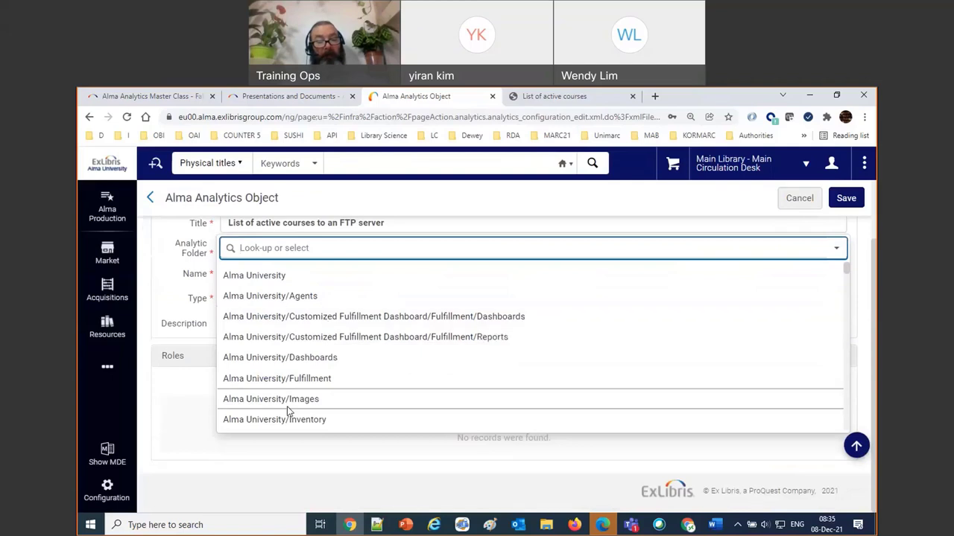
scroll(288, 412, down, 10)
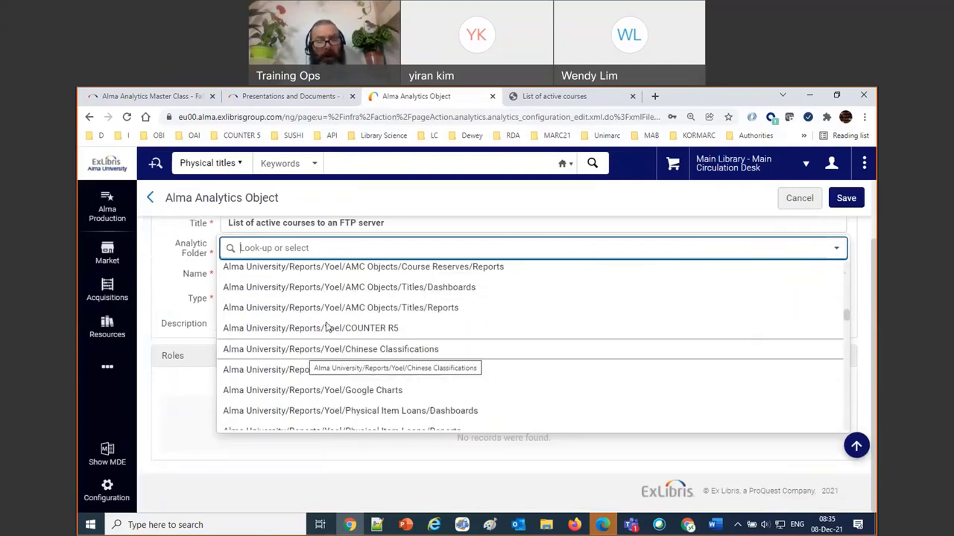
click(381, 276)
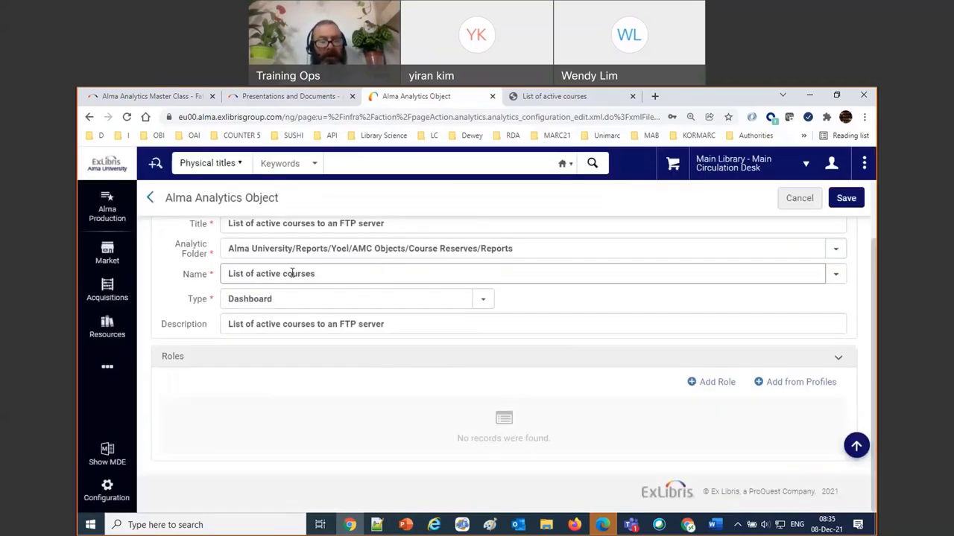
click(307, 301)
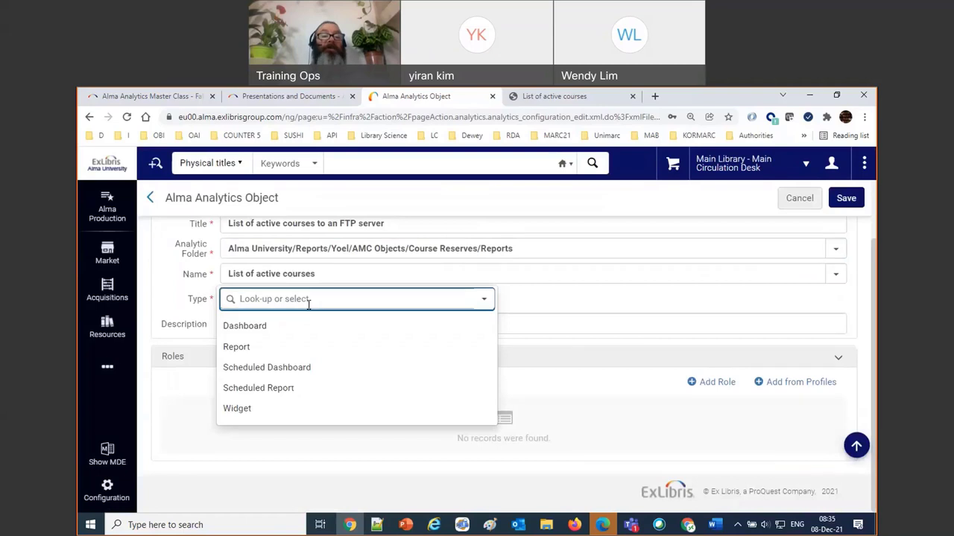
Make the object a Scheduled Report with CSV output format.
click(285, 389)
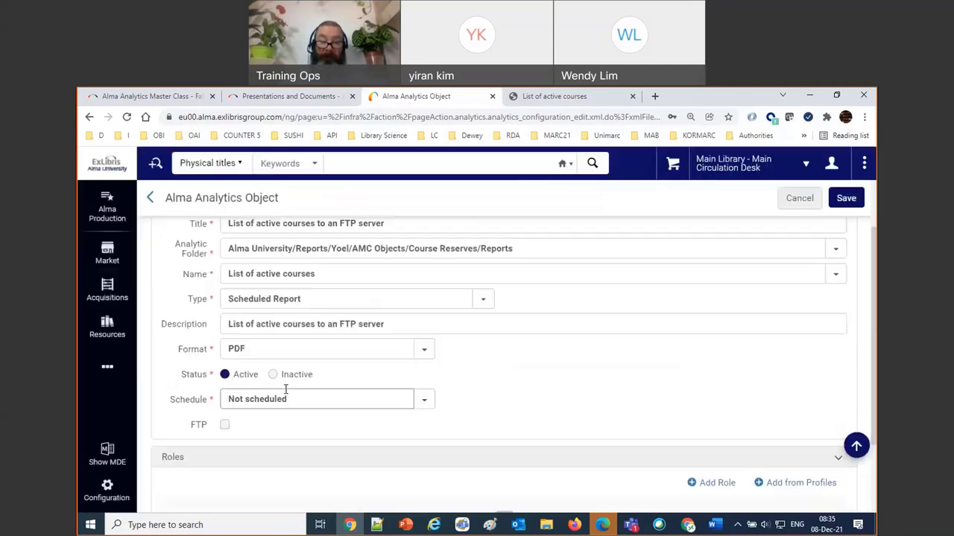
click(247, 349)
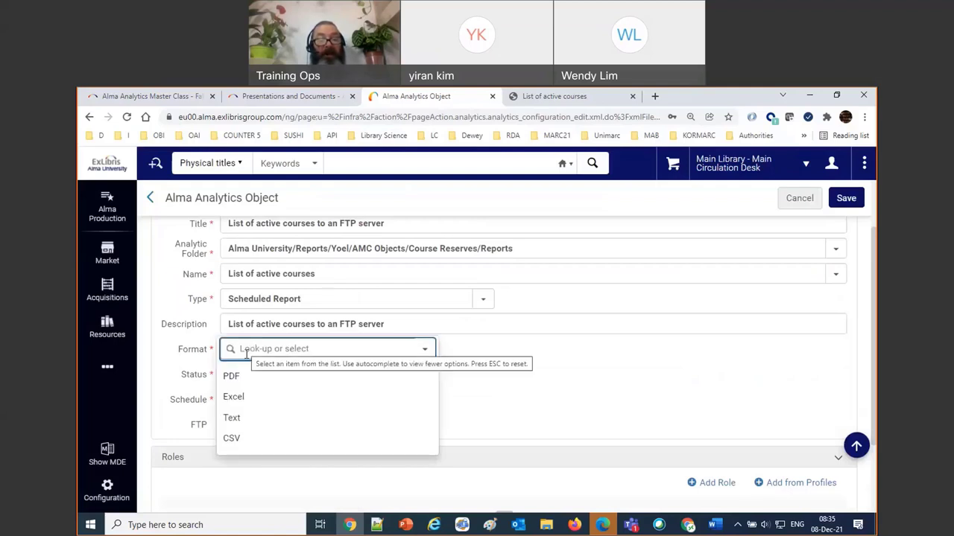
click(231, 438)
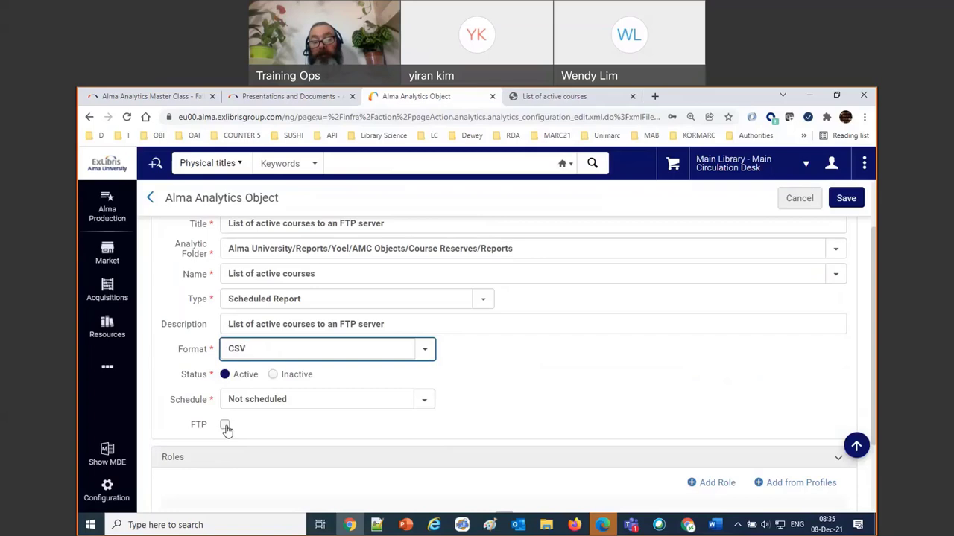
Deliver it by FTP via Ex Libris Secure FTP Service into a named sub-directory, with timestamp.
click(225, 426)
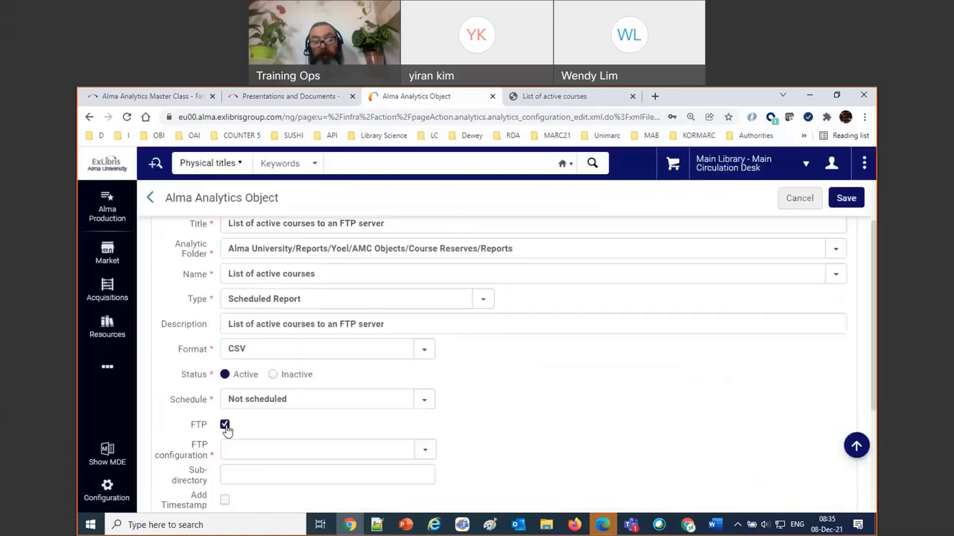
scroll(449, 460, down, 1)
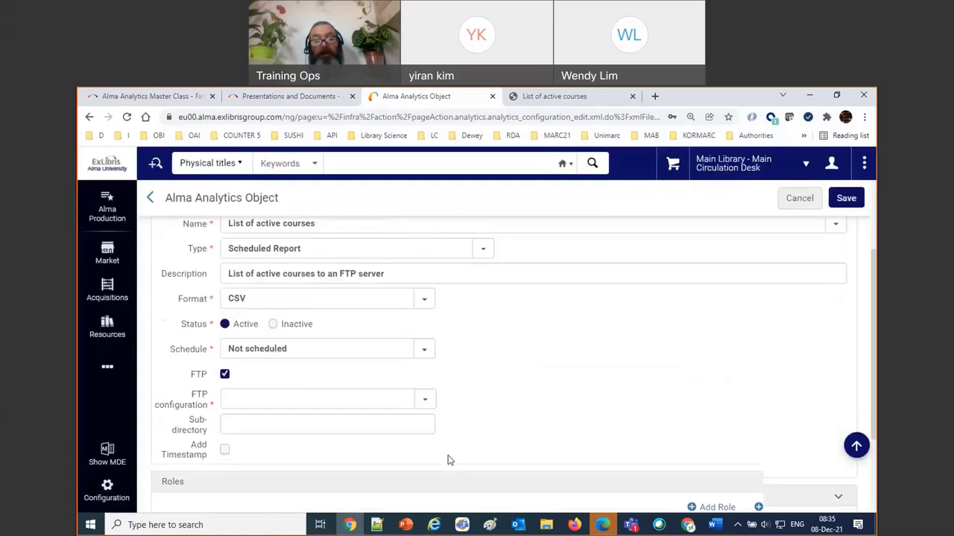
click(423, 391)
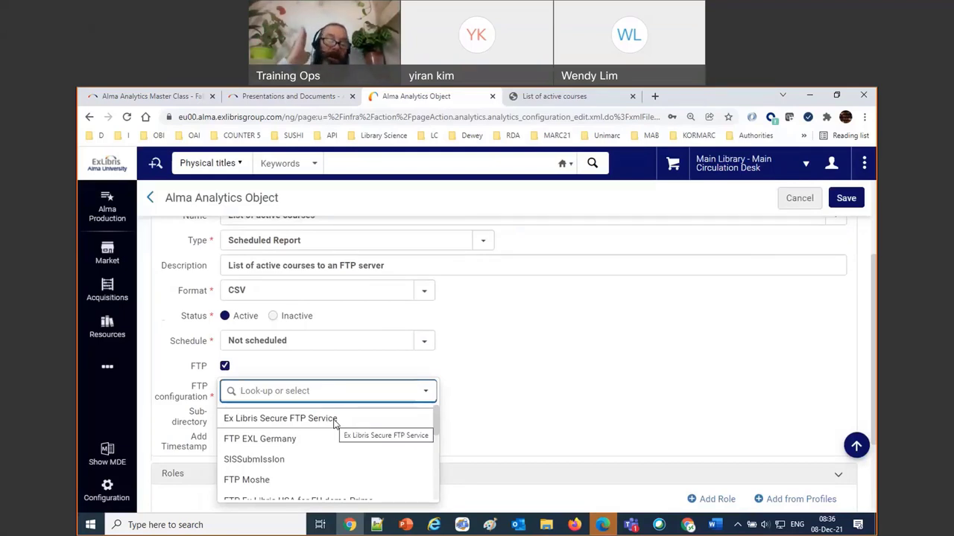
click(318, 422)
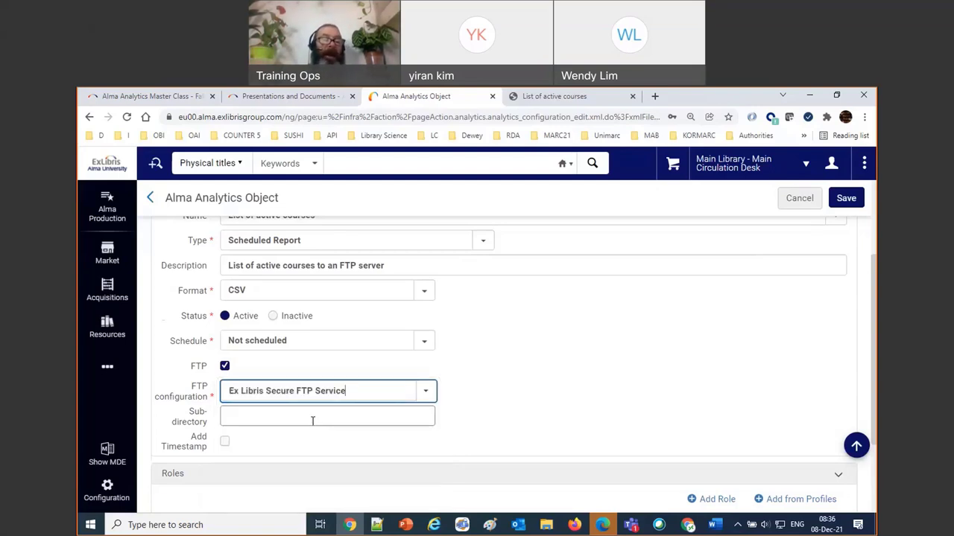
click(316, 418)
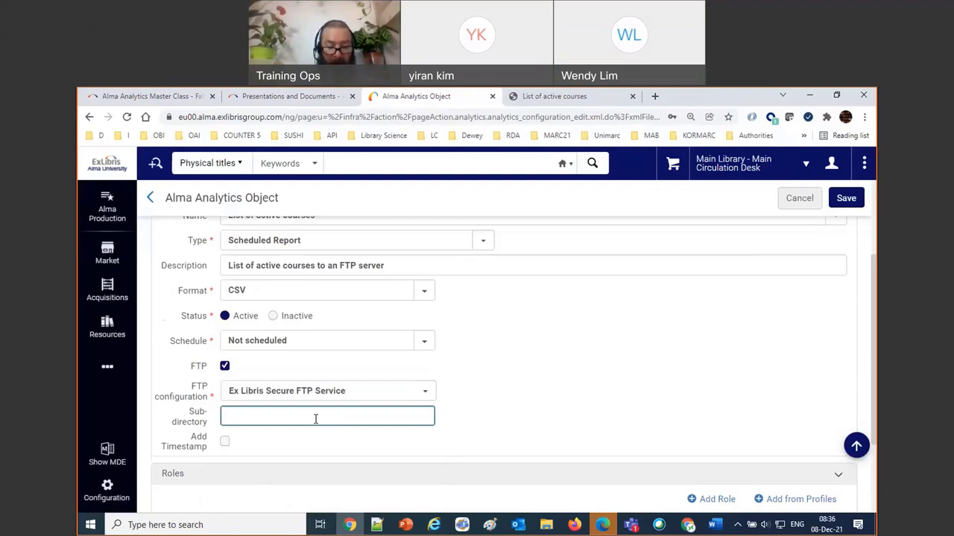
text(Tamar)
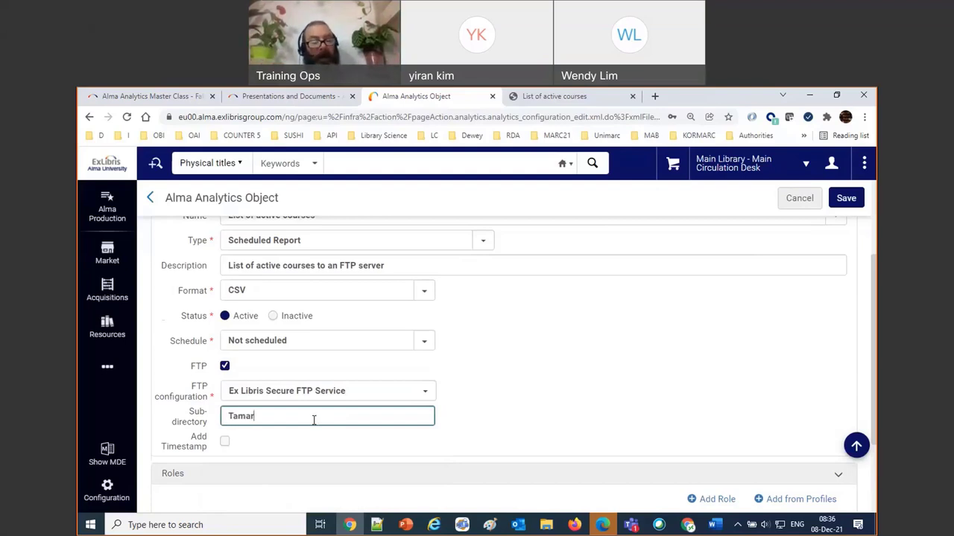
click(225, 444)
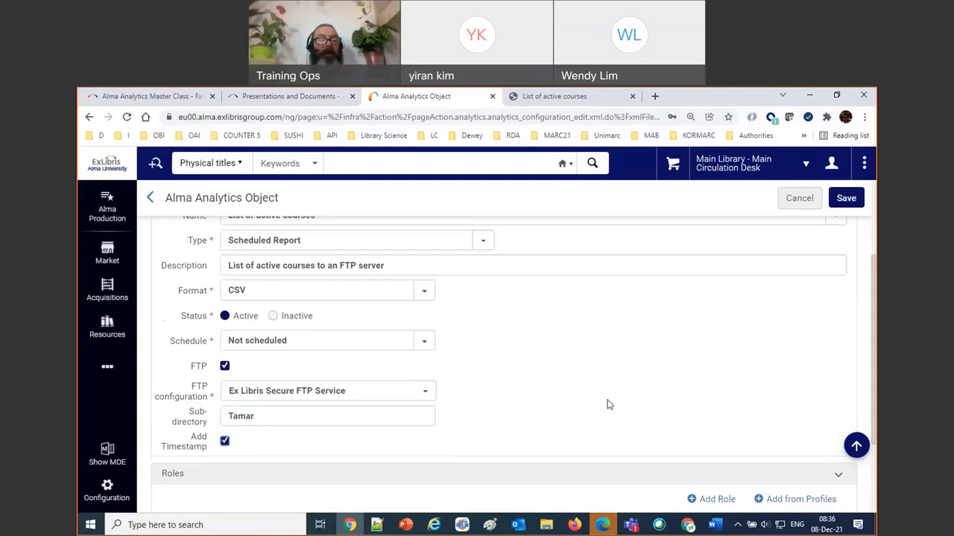
scroll(607, 405, down, 3)
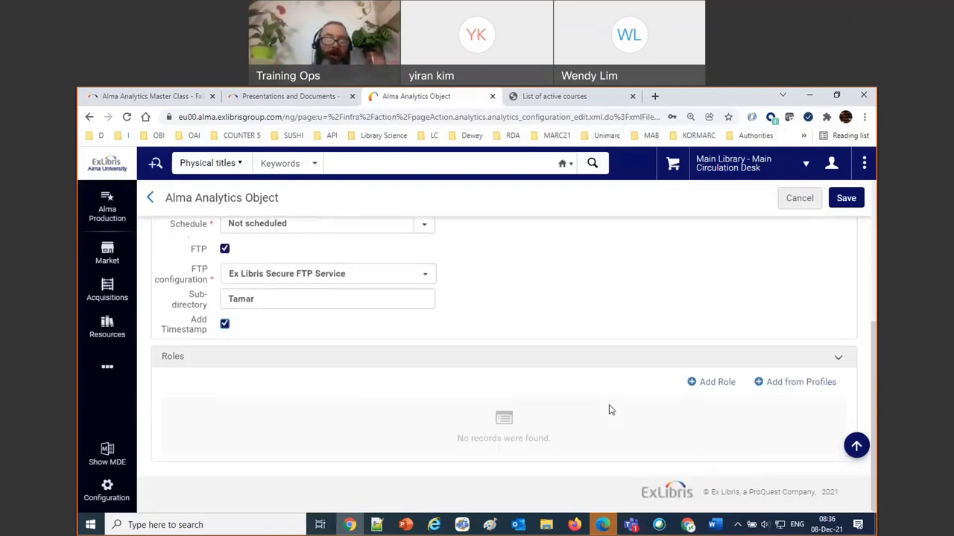
Add all User Management and Acquisitions roles to the object.
click(708, 384)
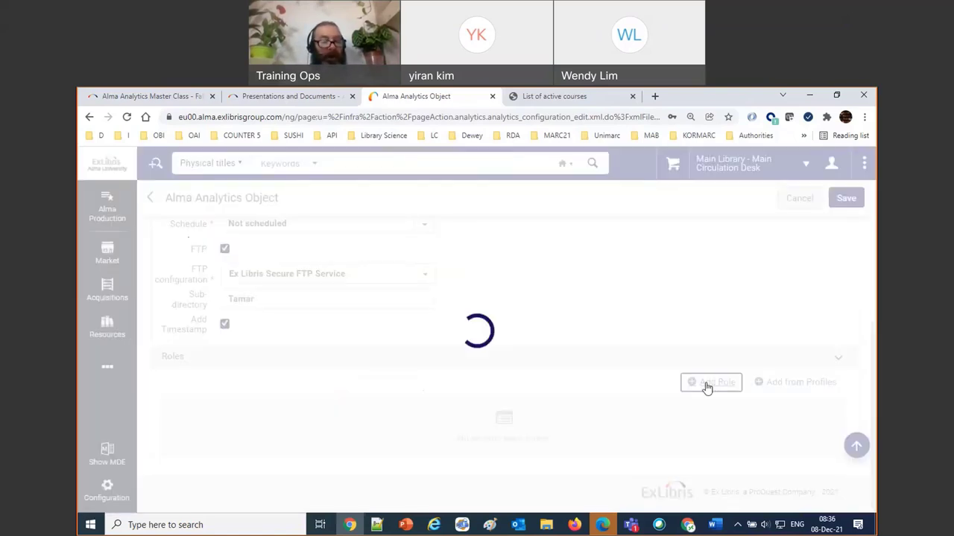
click(189, 284)
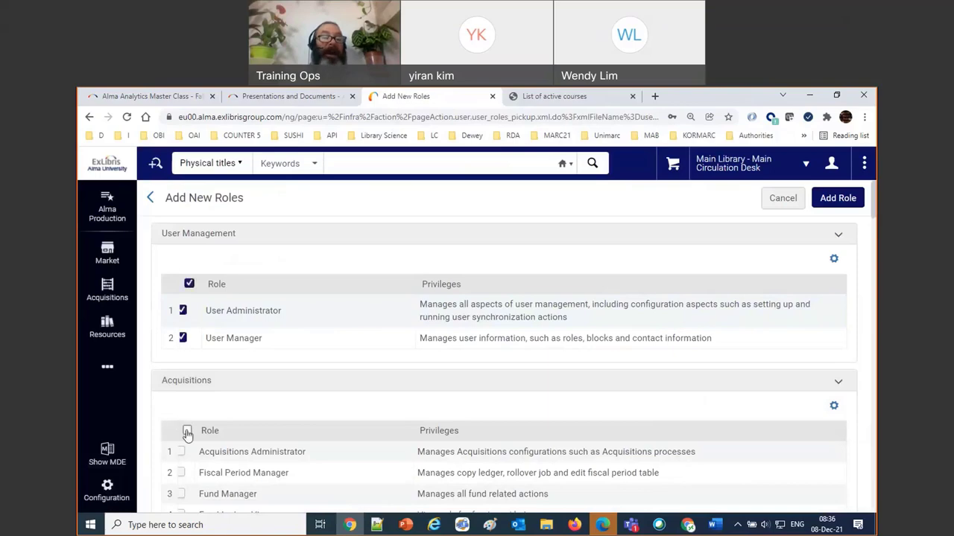
click(187, 432)
click(838, 199)
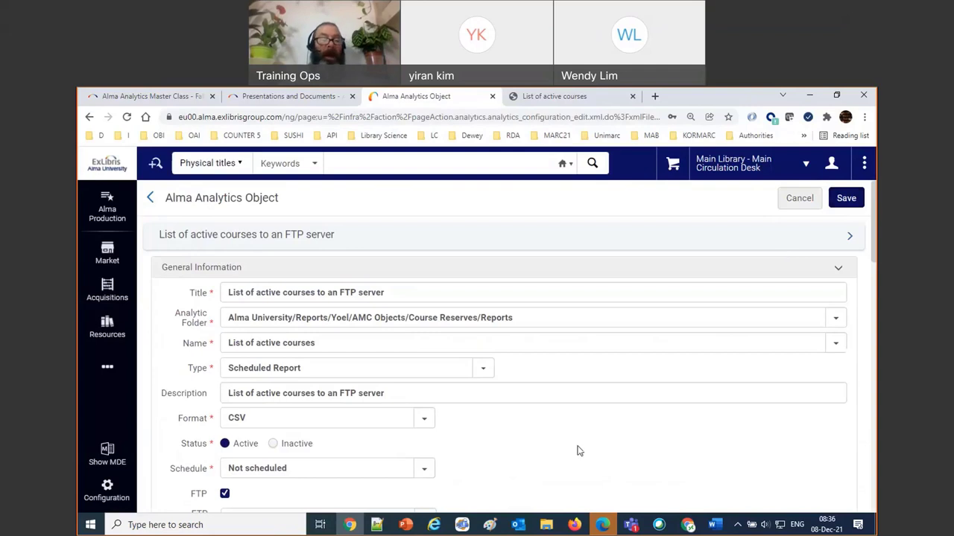
Schedule the report to run every day at 03:00.
scroll(566, 445, down, 1)
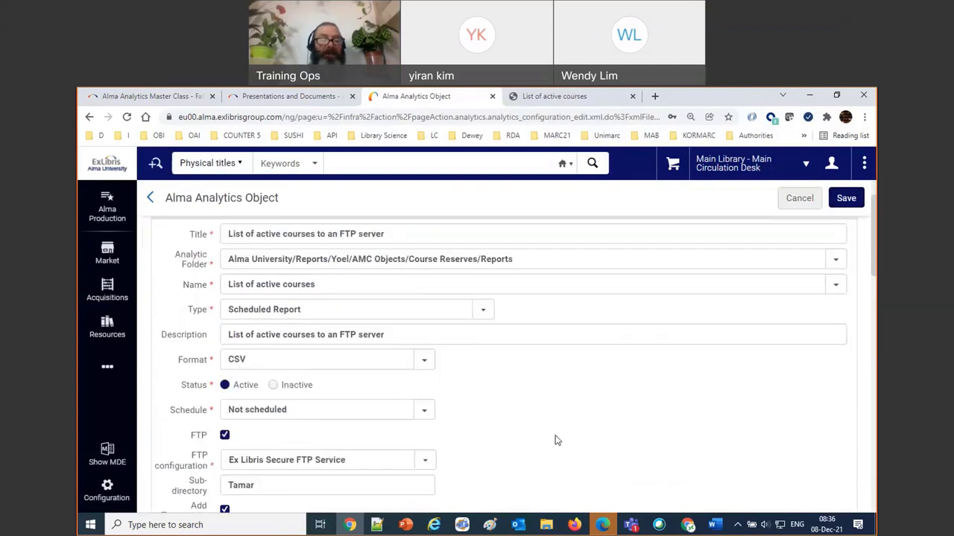
click(425, 410)
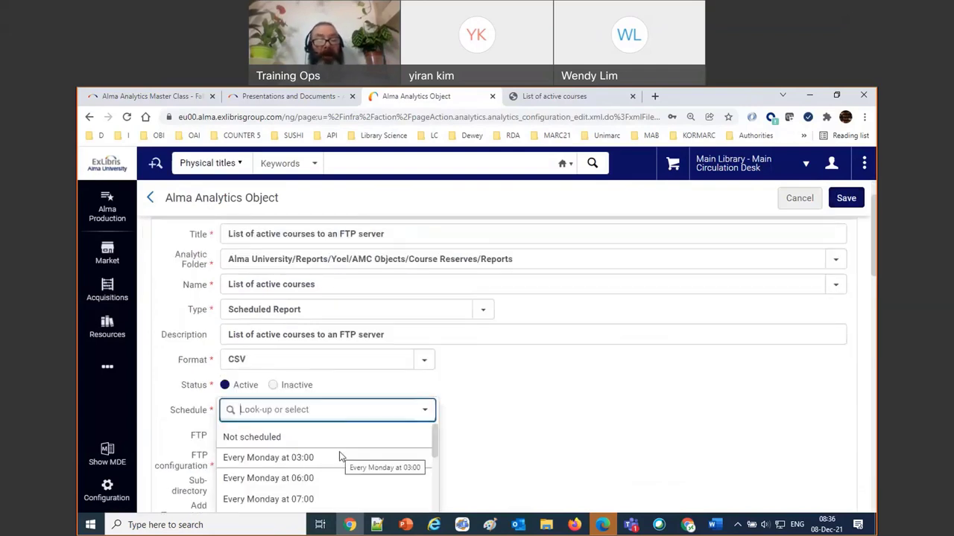
scroll(339, 456, down, 3)
scroll(335, 453, up, 2)
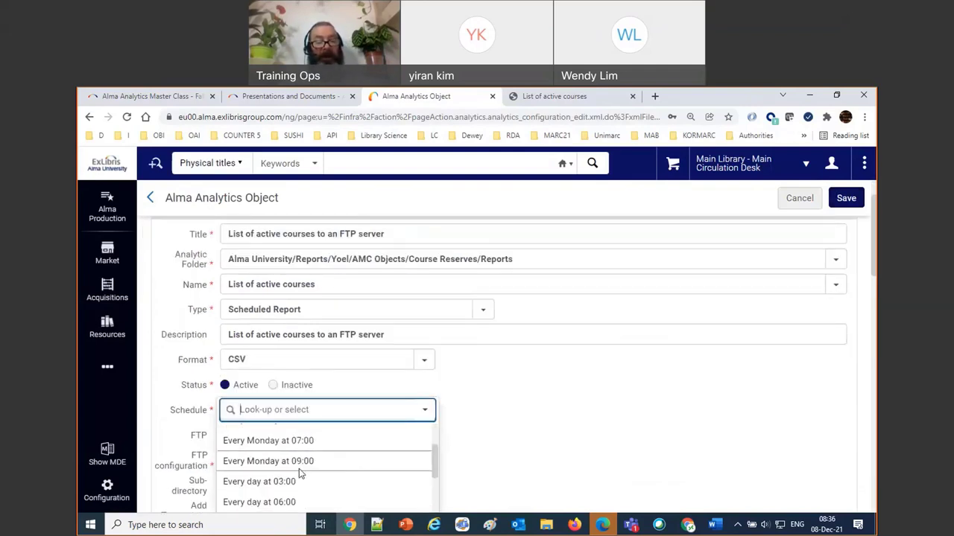
click(293, 480)
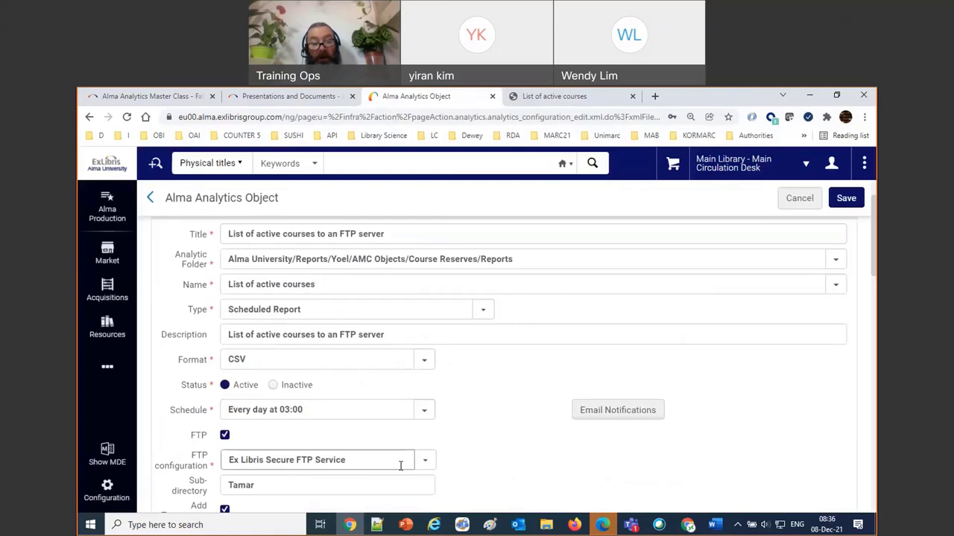
scroll(317, 463, down, 1)
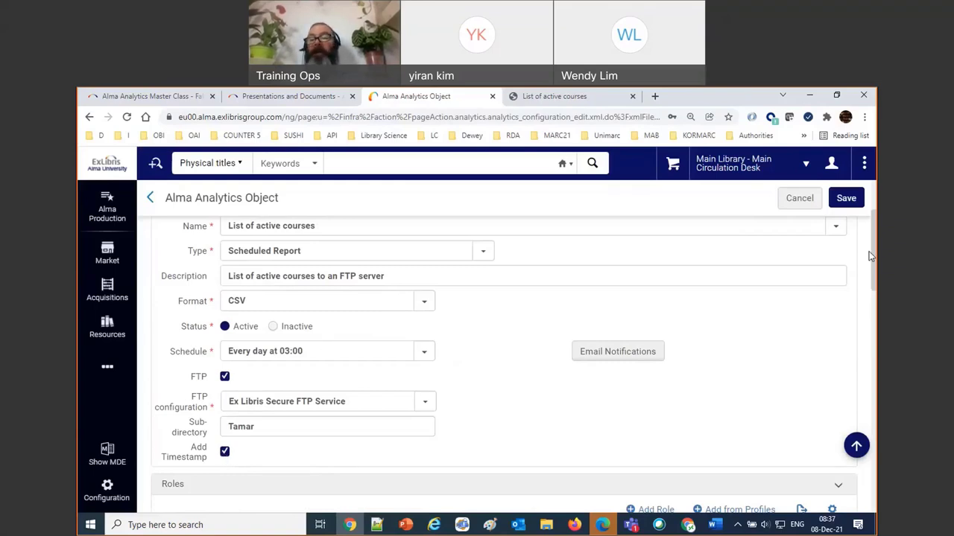
Save the List of active courses scheduled report, check its tab, and return to Analytics Configuration.
click(848, 200)
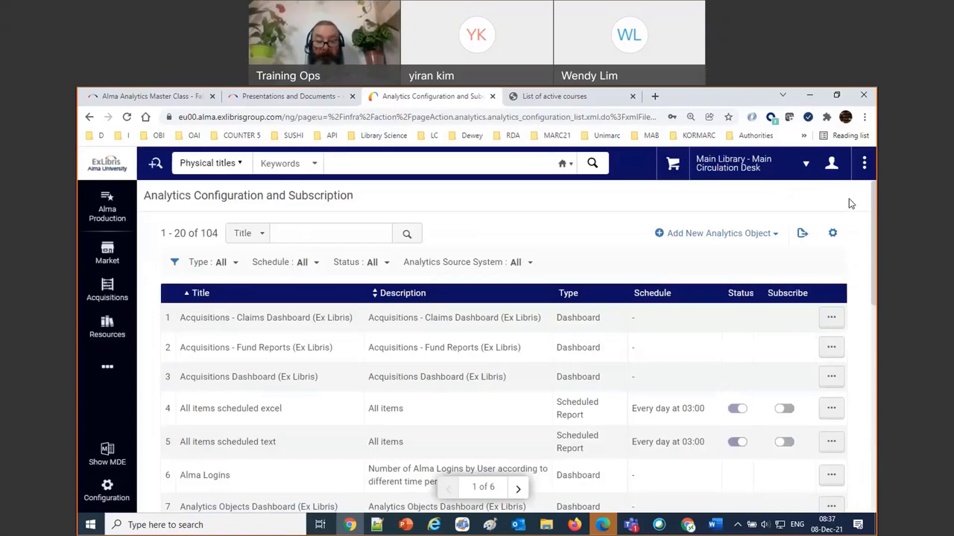
click(599, 93)
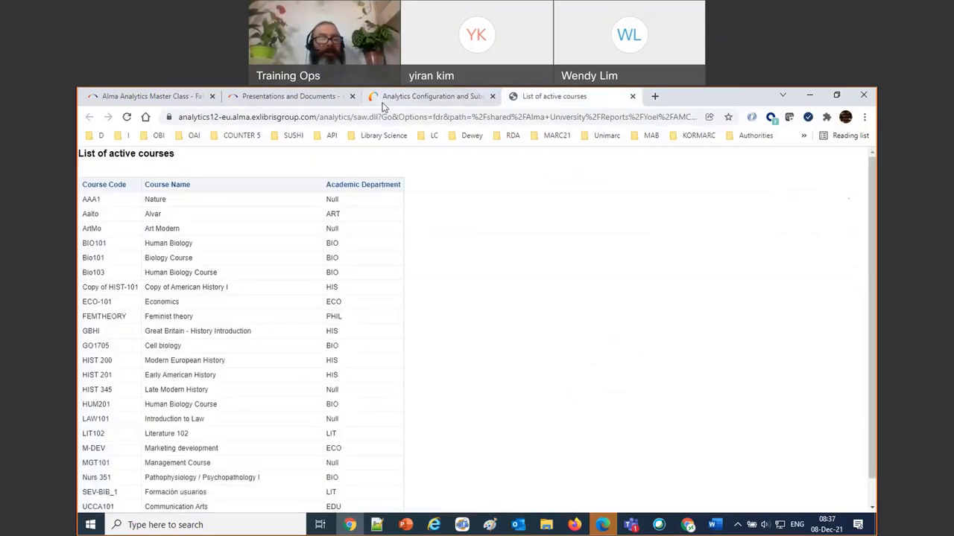
click(429, 96)
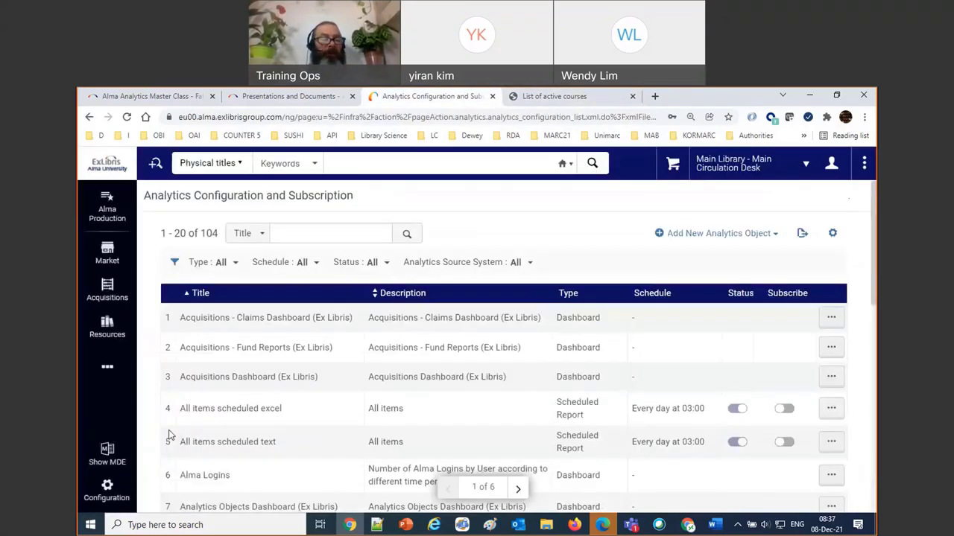
click(107, 365)
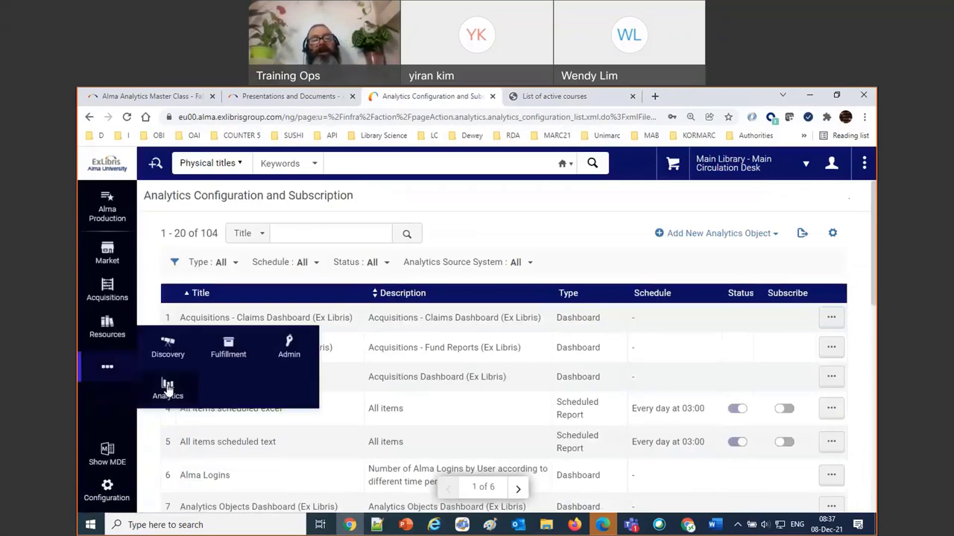
Launch Design Analytics in a new tab and show the catalog's Shared Folders.
click(168, 389)
click(192, 212)
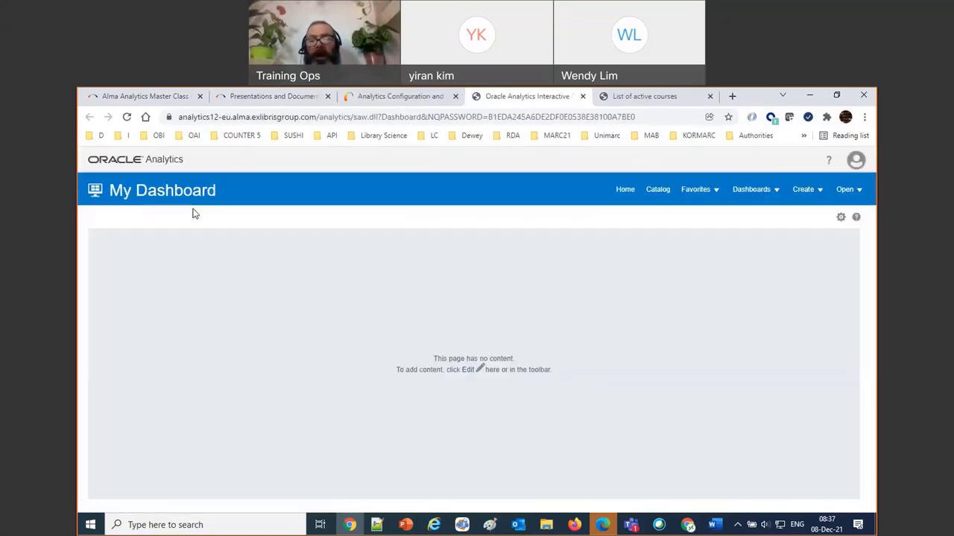
click(656, 192)
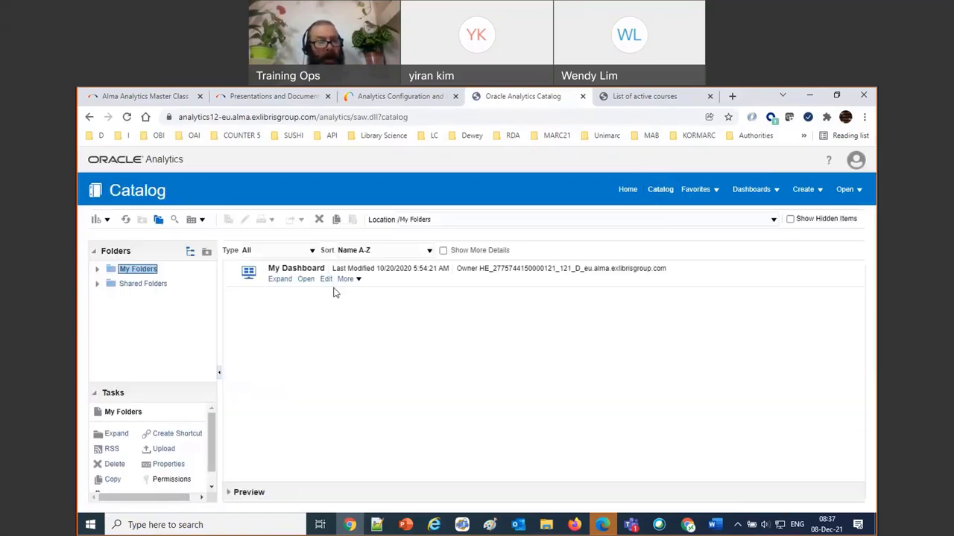
click(144, 284)
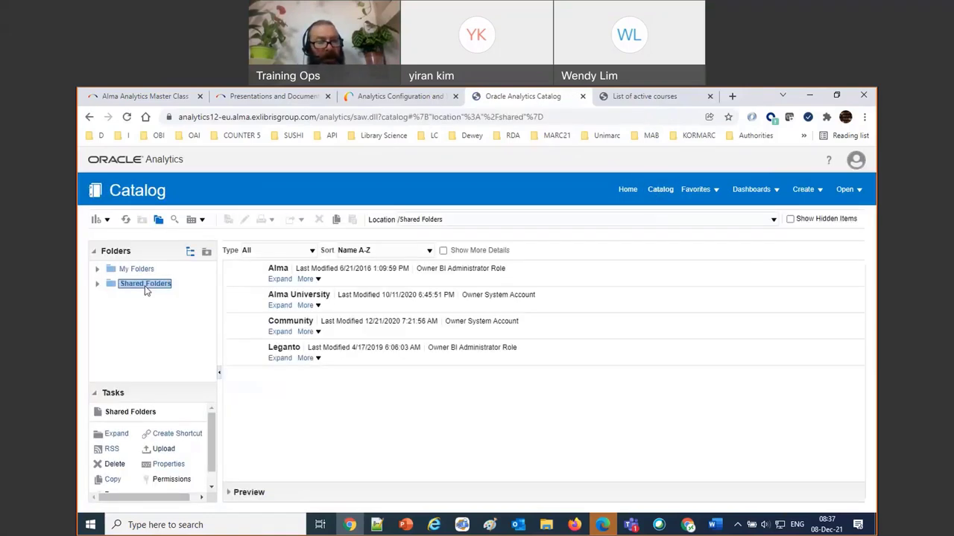
Browse Alma University > Reports > AMC Objects > Fines and Fees > Reports, then return to Alma.
click(280, 306)
scroll(291, 376, down, 3)
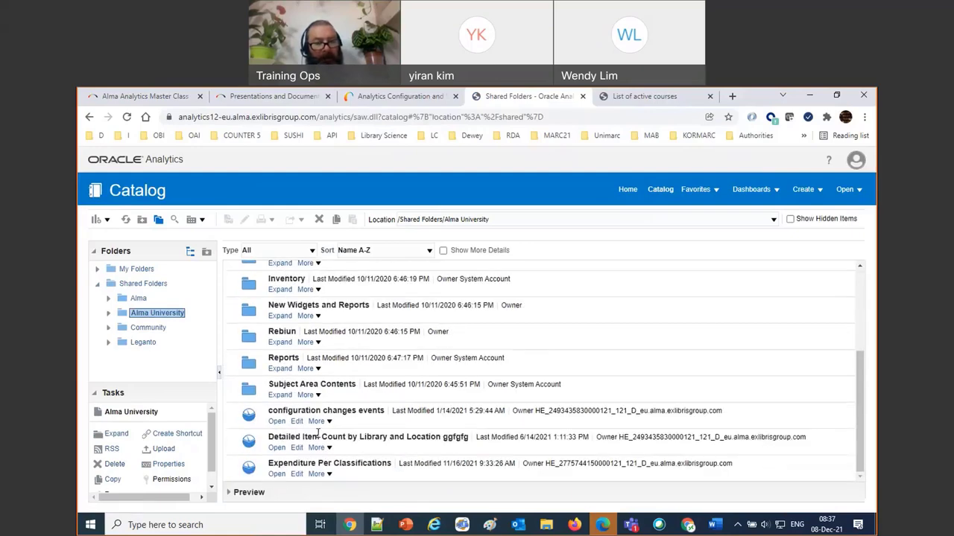
click(280, 369)
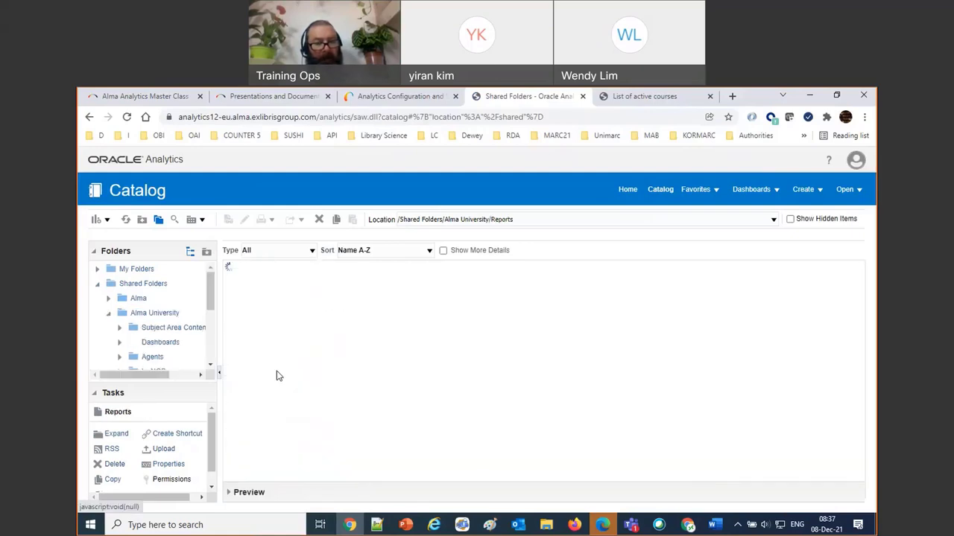
scroll(281, 379, down, 10)
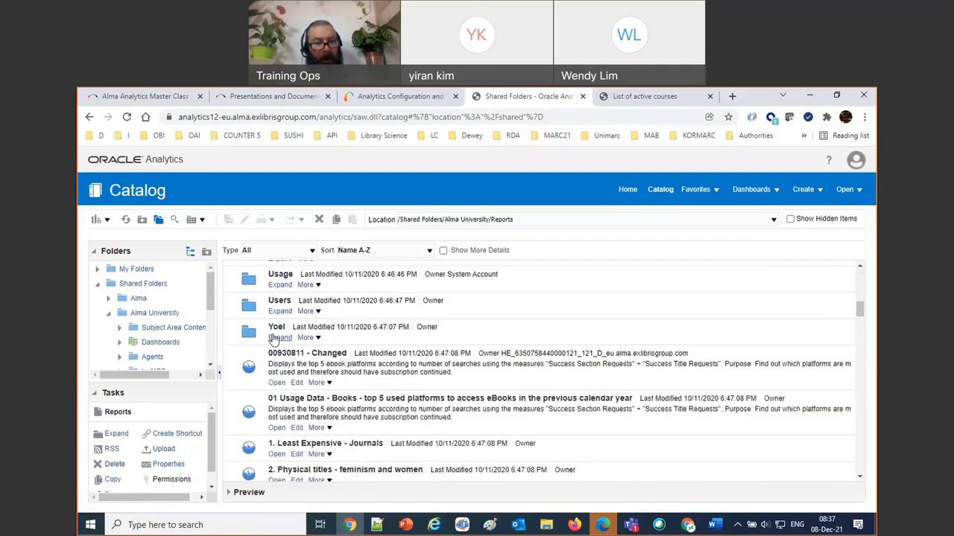
click(272, 339)
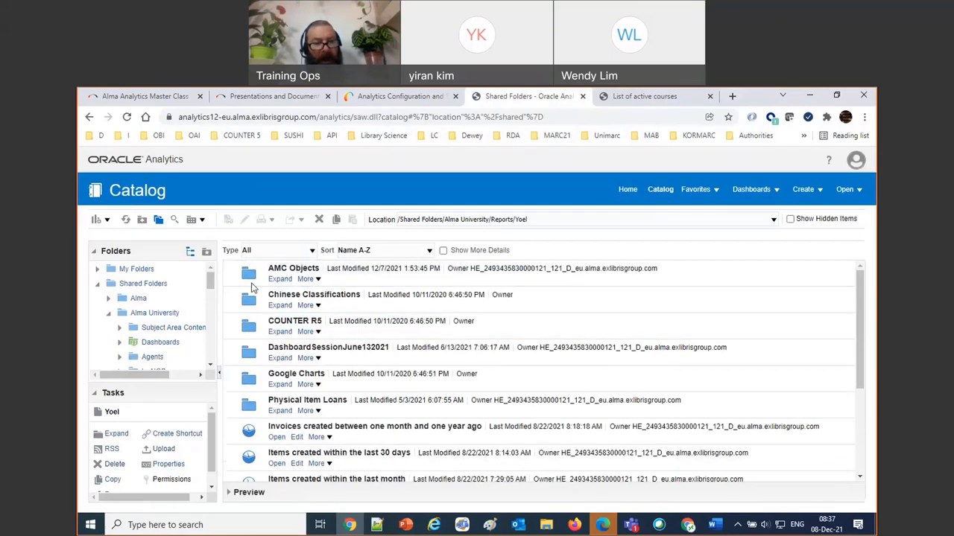
click(280, 279)
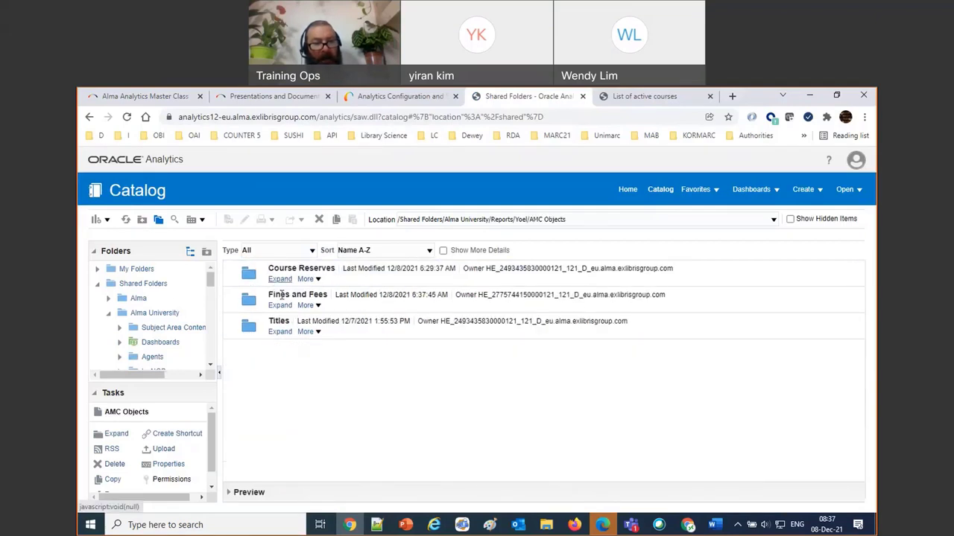
click(280, 305)
click(280, 281)
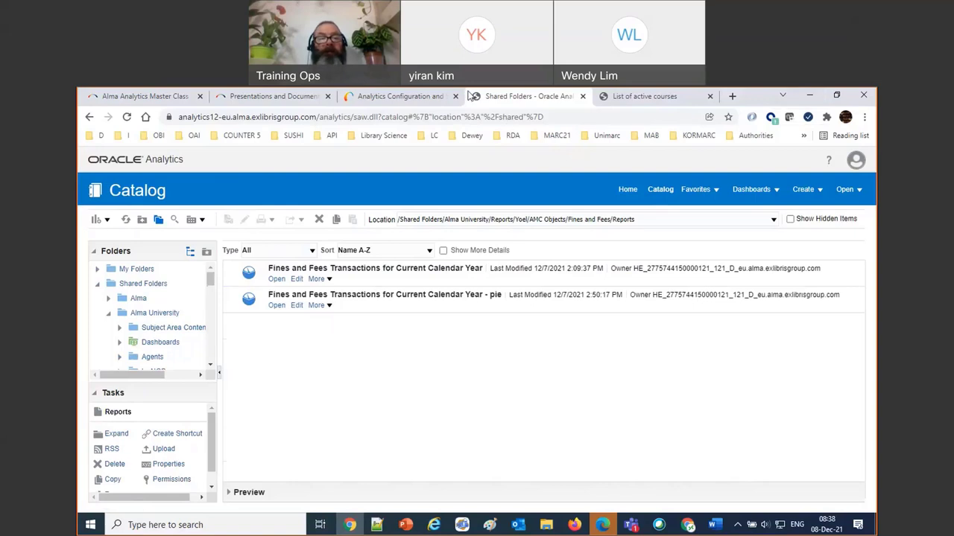
click(187, 98)
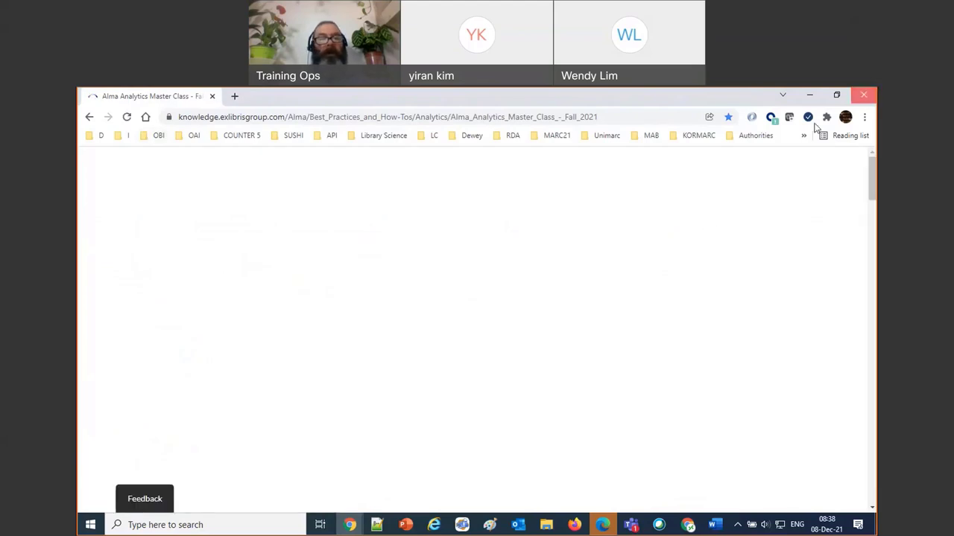
Go back to the Analytics Configuration and Subscription list and add a new Alma Analytics Object.
key(alt+Tab)
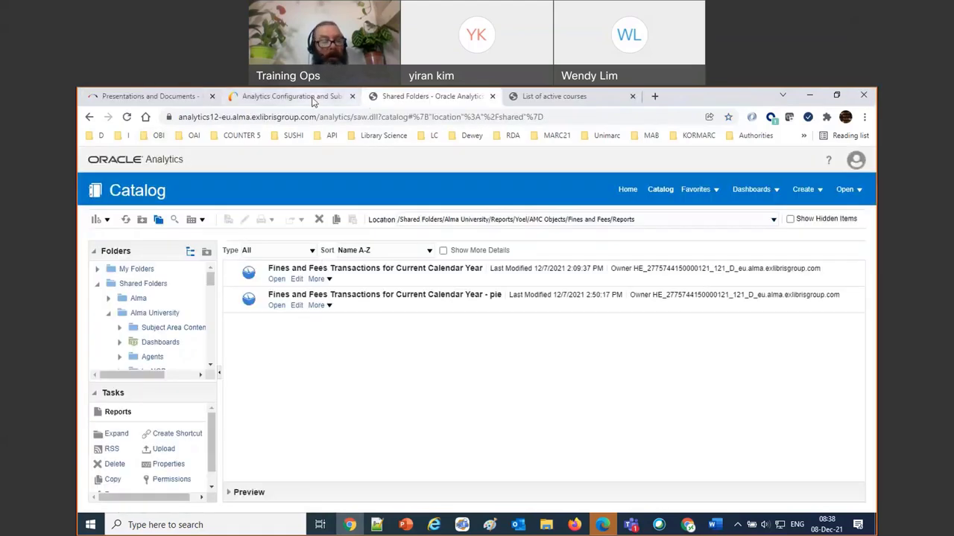
click(313, 102)
click(107, 366)
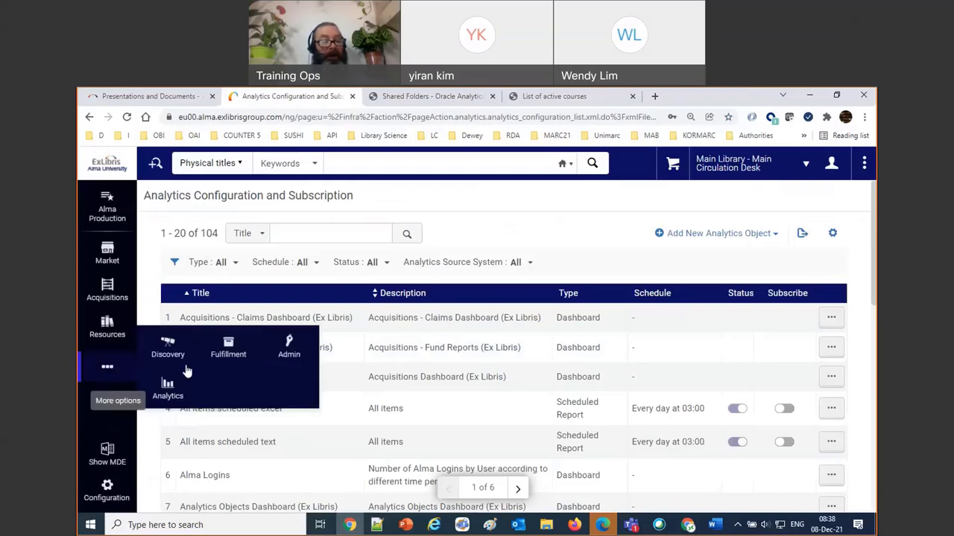
click(194, 306)
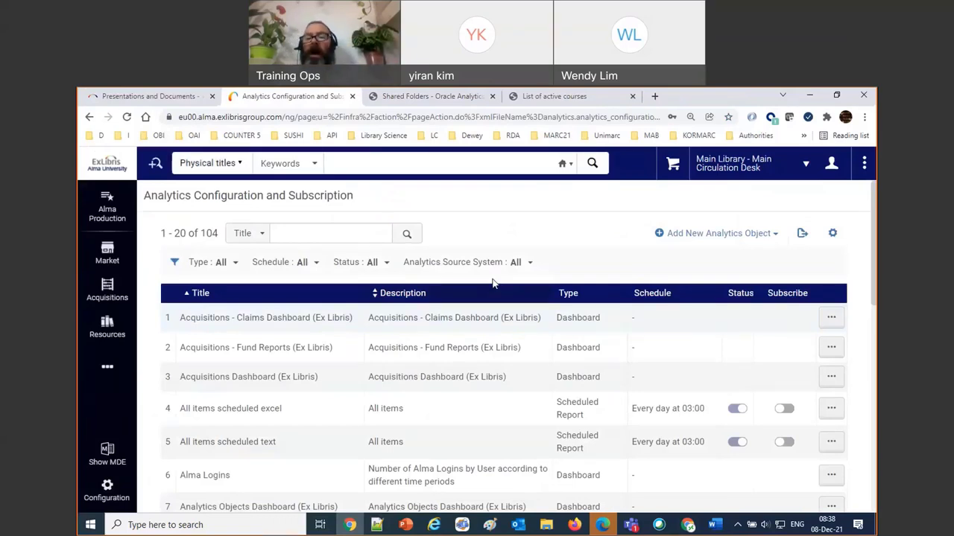
click(744, 235)
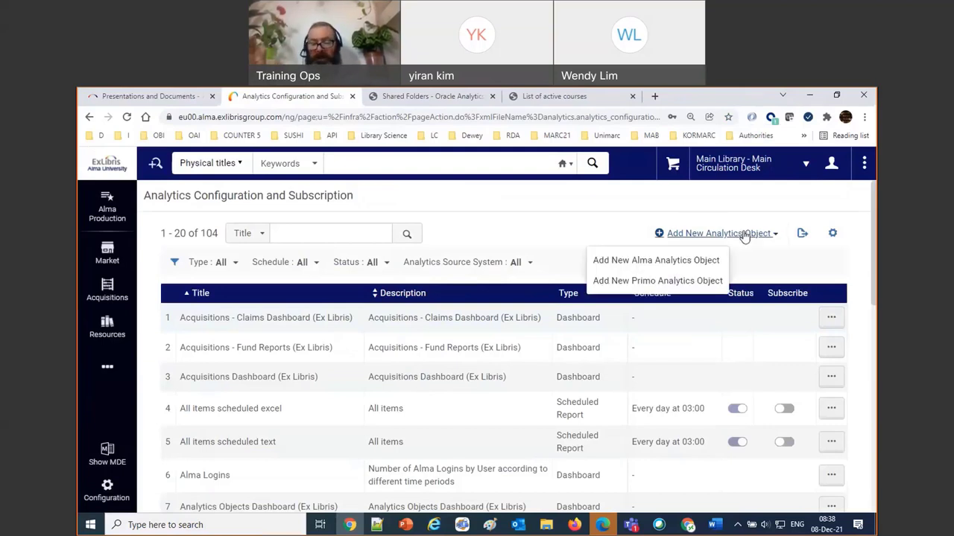
click(710, 260)
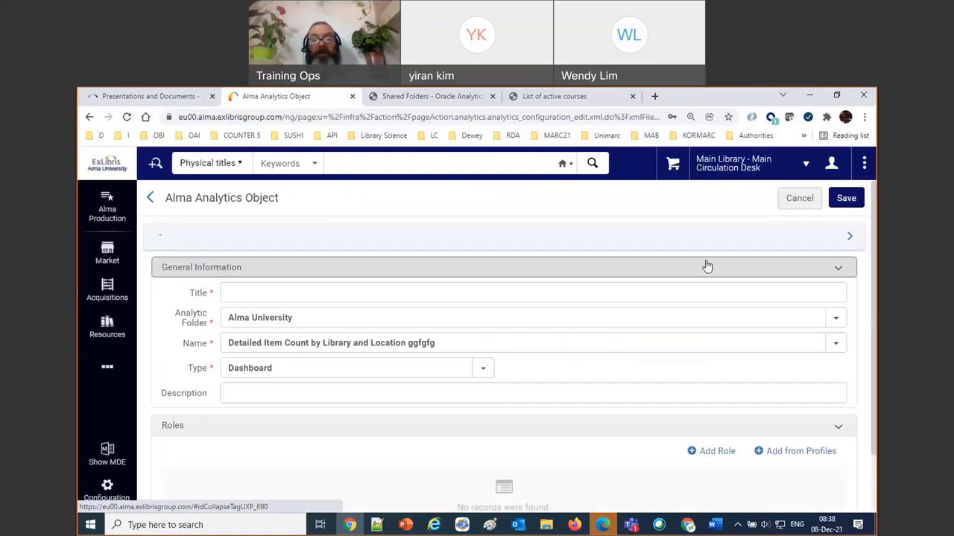
Enter 'Fines and fees reports' as the title and paste it into Description.
click(579, 292)
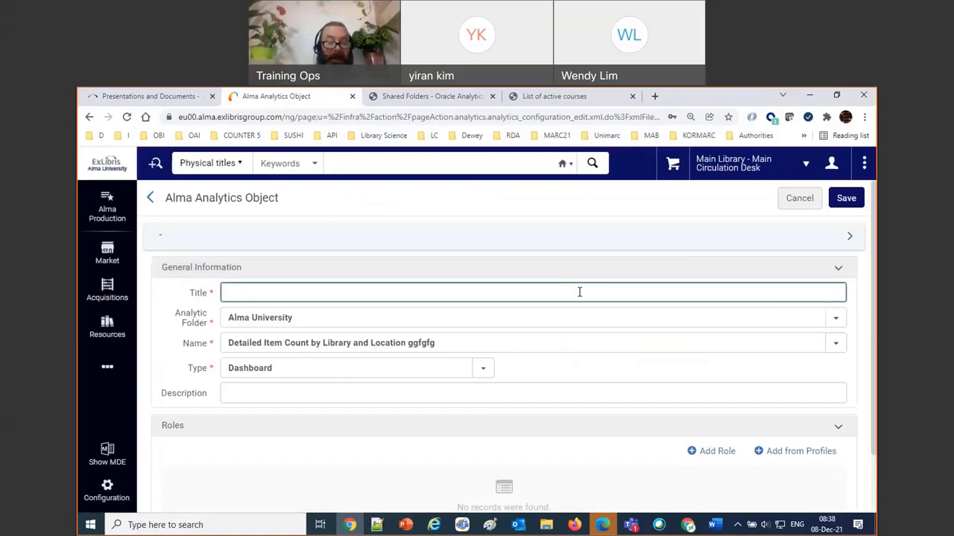
text(Fines and d)
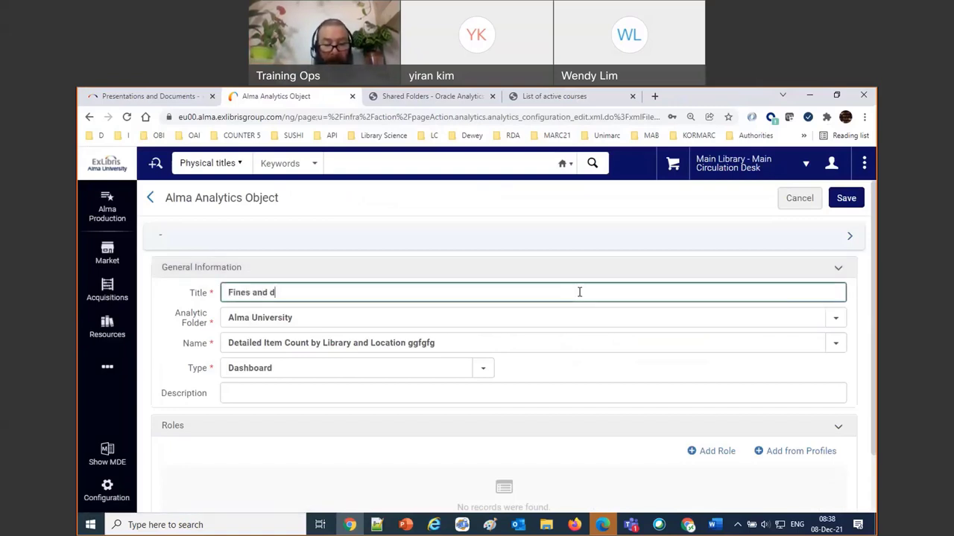
key(BackSpace)
text(fees )
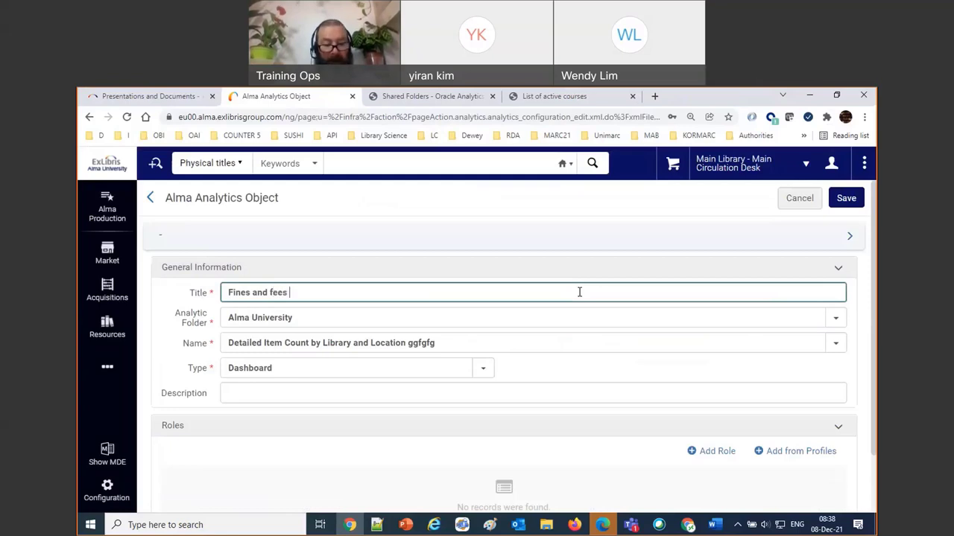
text(reports)
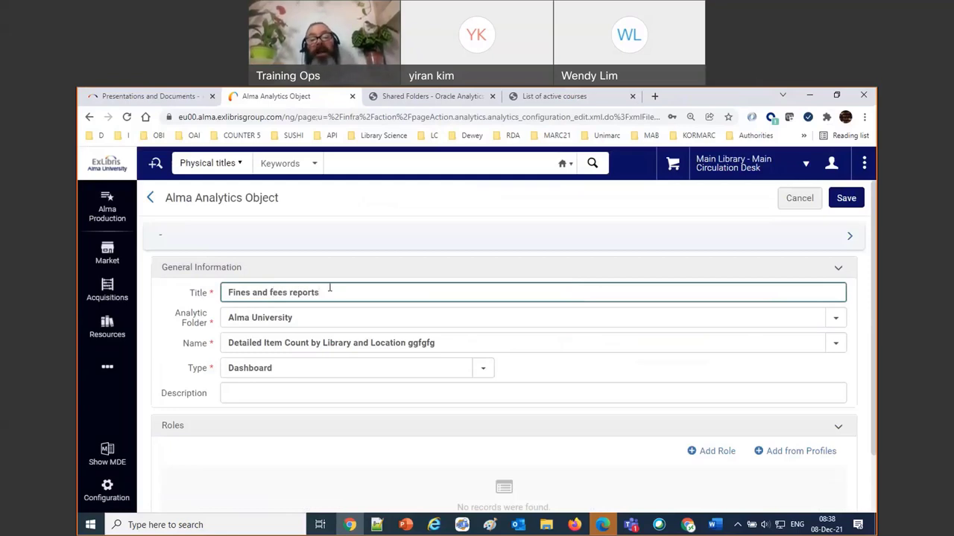
drag(329, 287, 225, 292)
key(ctrl+c)
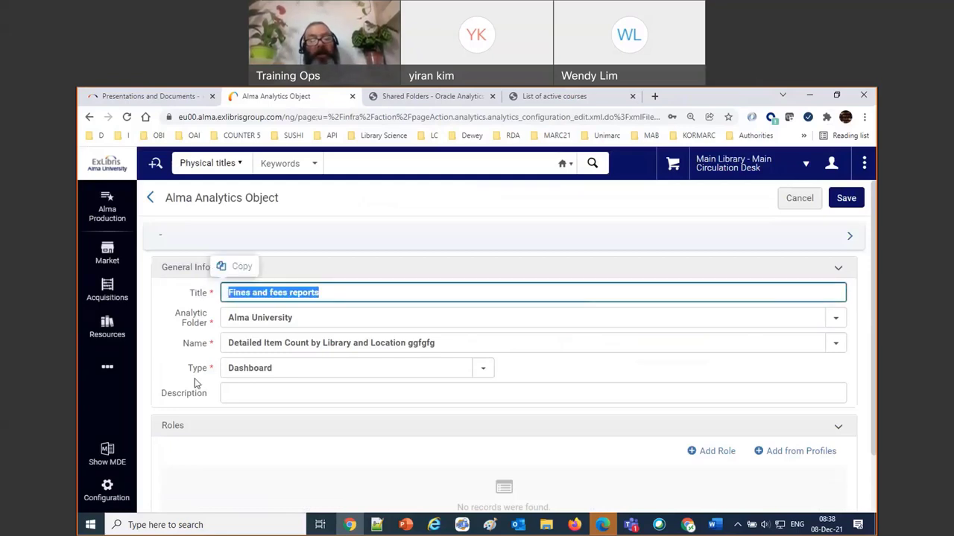
click(254, 396)
key(ctrl+v)
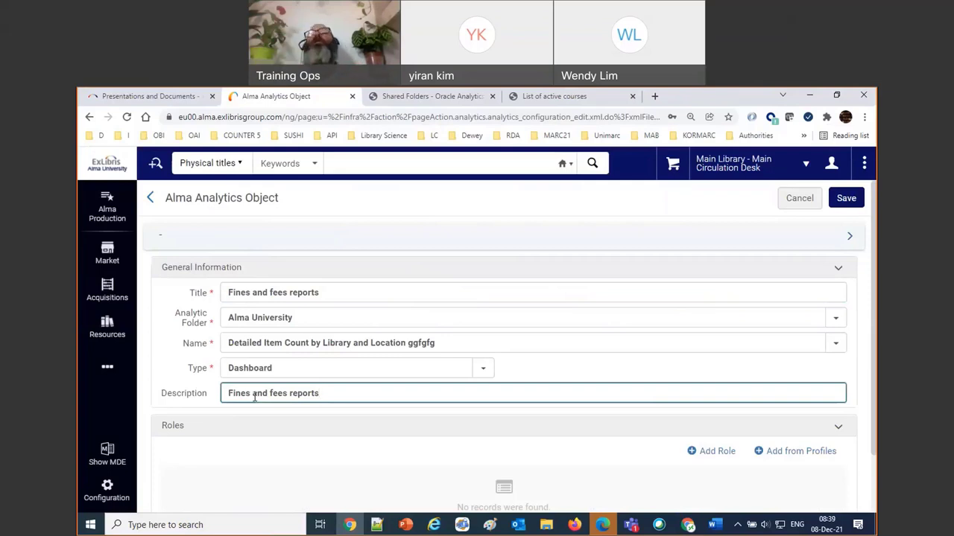
Choose folder Fines and Fees/Reports and name Fines and Fees Transactions for Current Calendar Year.
click(317, 318)
scroll(375, 423, down, 2)
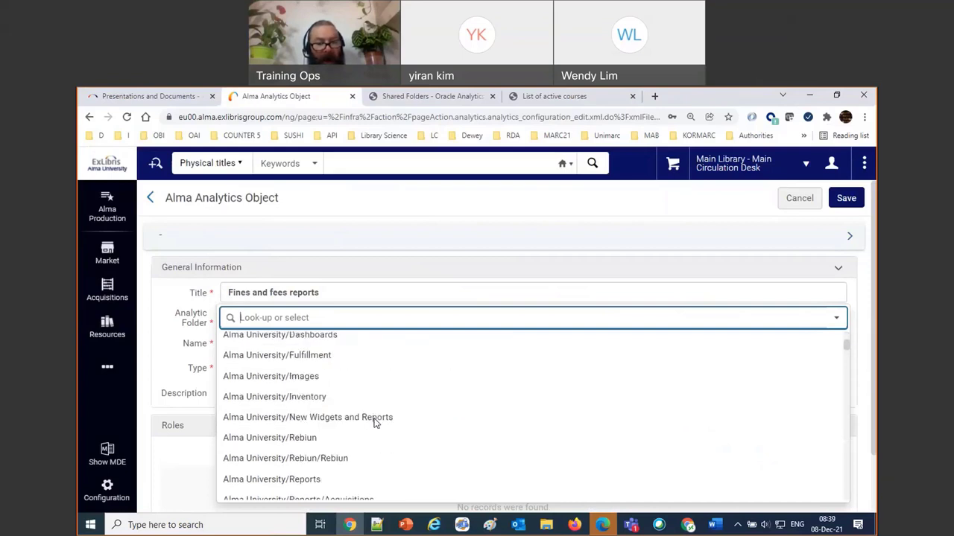
scroll(375, 422, down, 5)
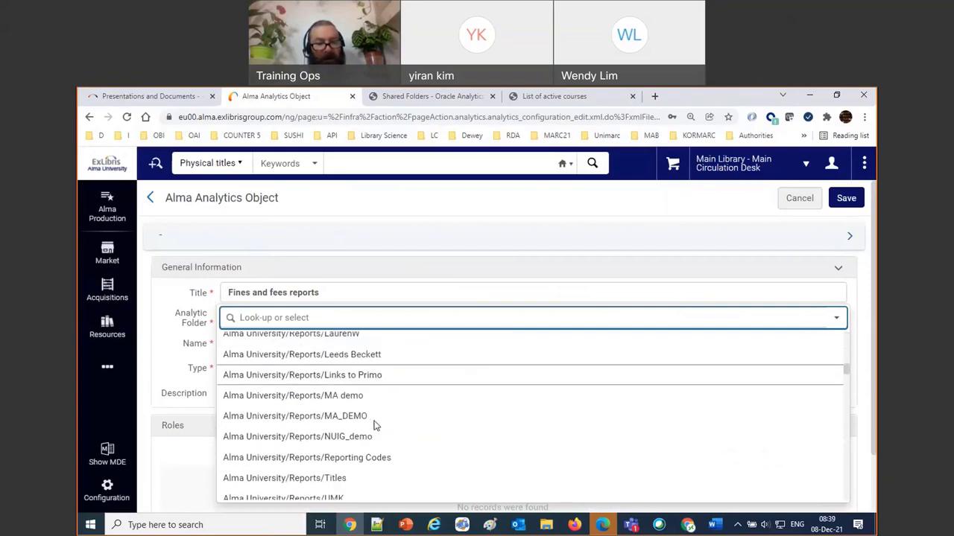
scroll(374, 424, down, 4)
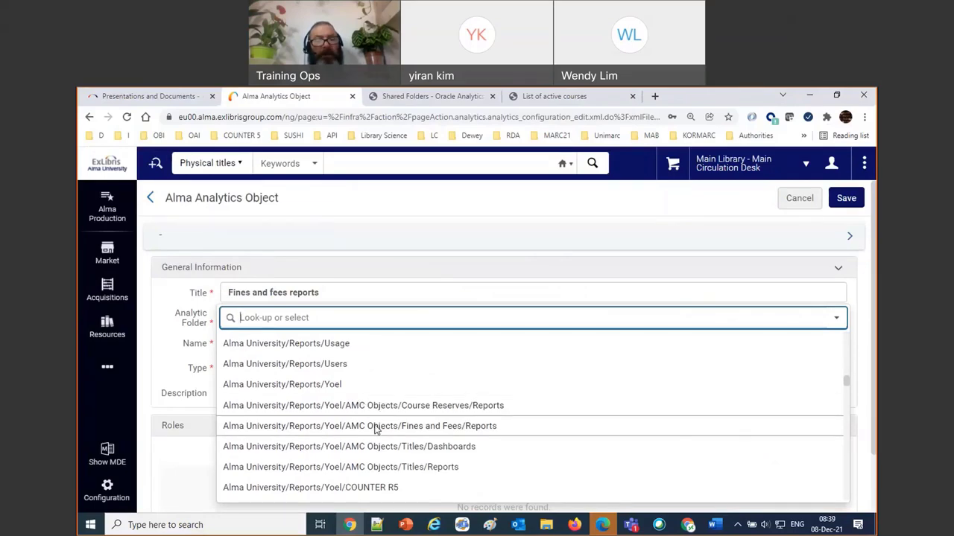
click(375, 426)
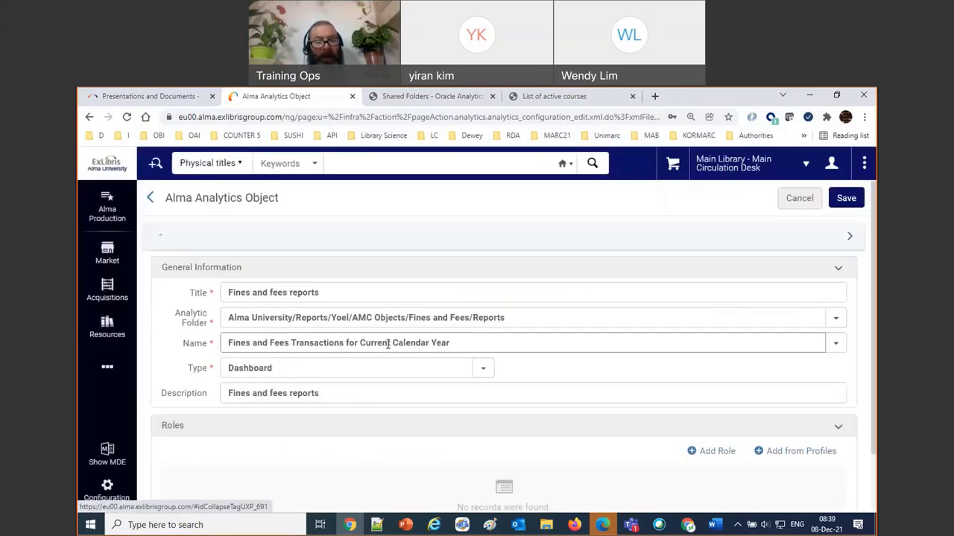
click(388, 343)
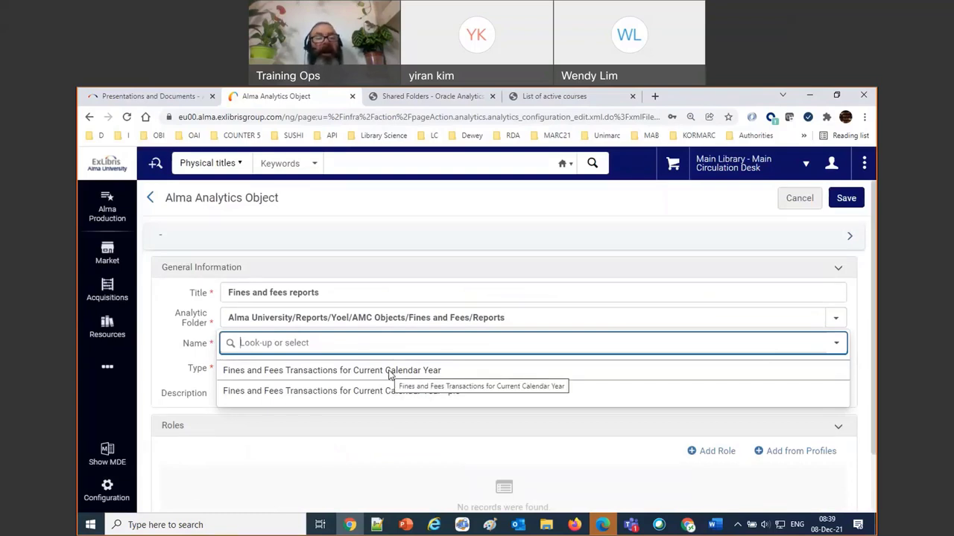
click(389, 370)
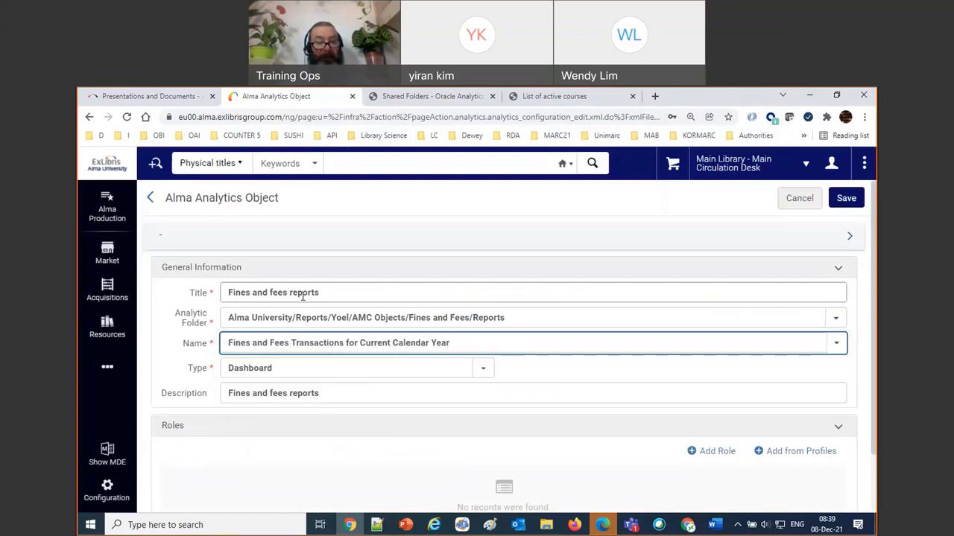
Change the title to 'Fines and fees report for current calendar year' and copy it into Description.
click(332, 297)
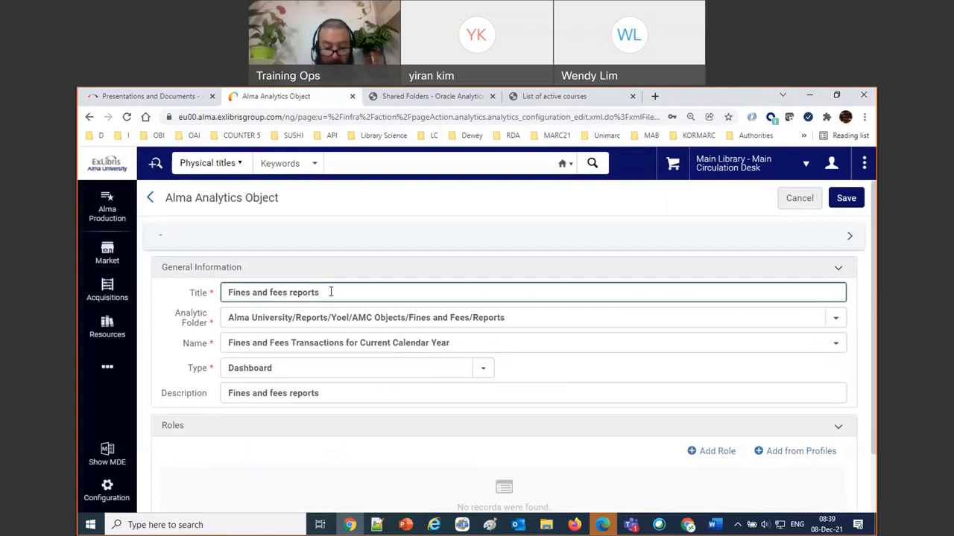
key(BackSpace)
text(for current cal)
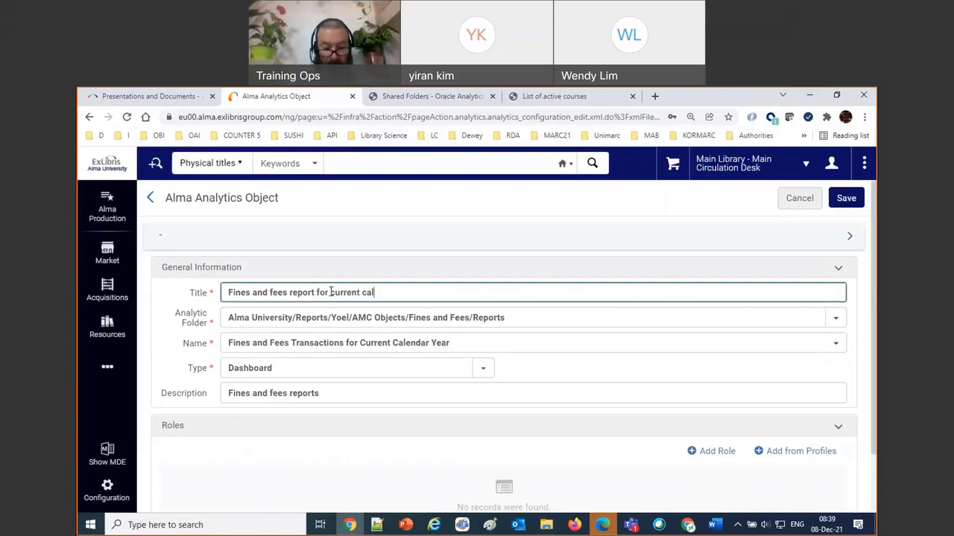
text(endar )
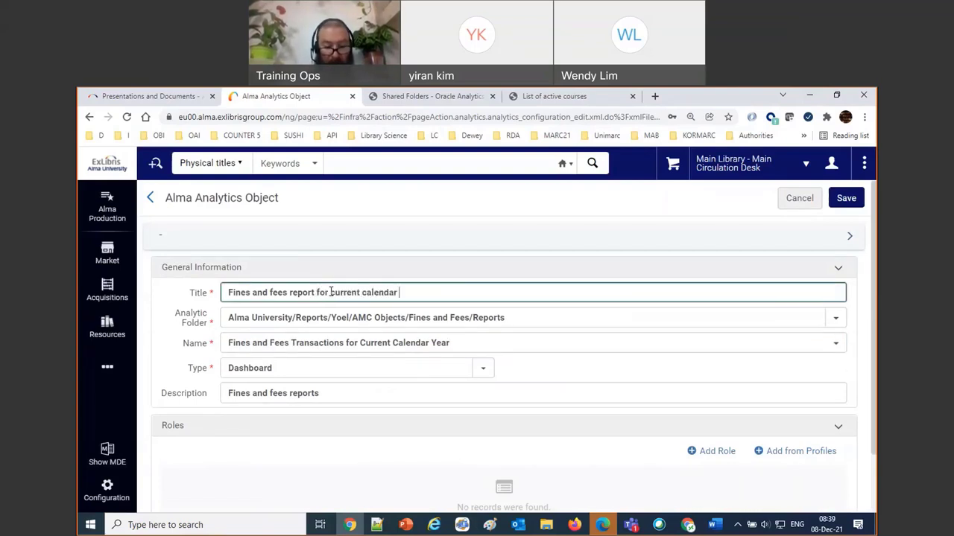
text(year)
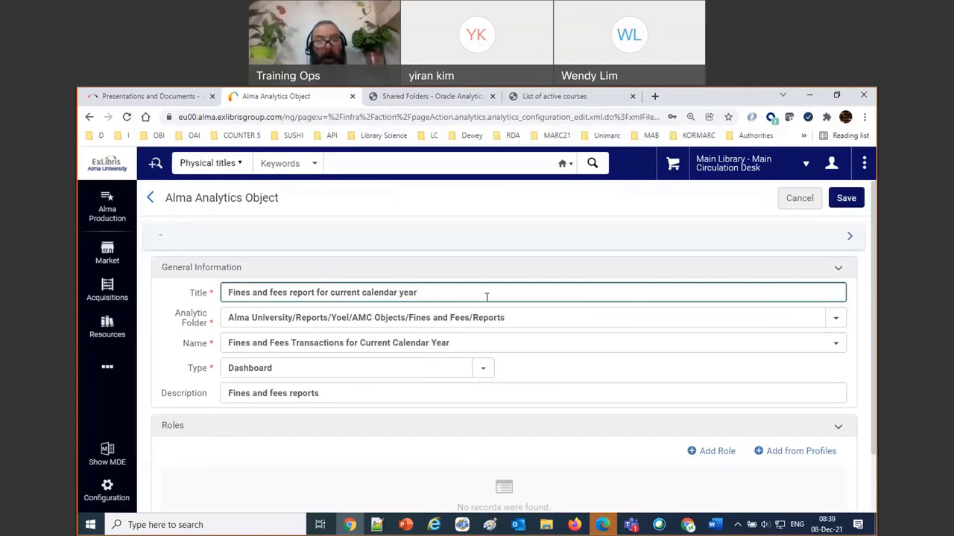
key(ctrl+a)
key(ctrl+c)
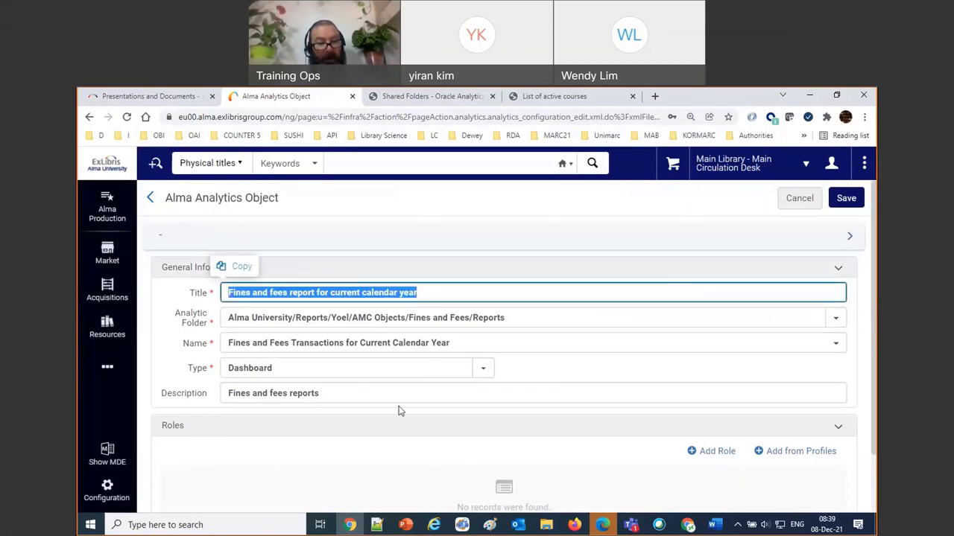
click(394, 394)
key(ctrl+a)
key(ctrl+v)
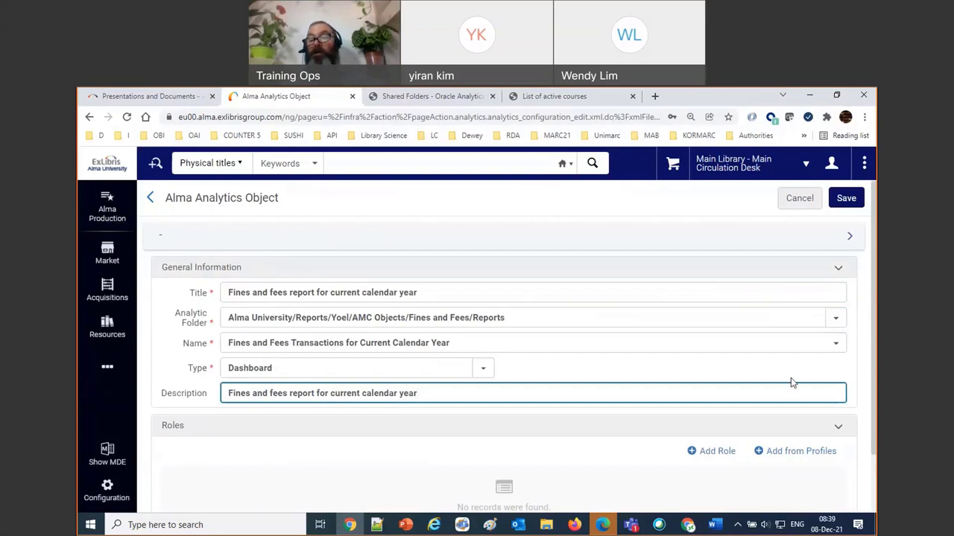
Add all Acquisitions, Inventory and Catalog roles to the fines and fees object.
click(717, 452)
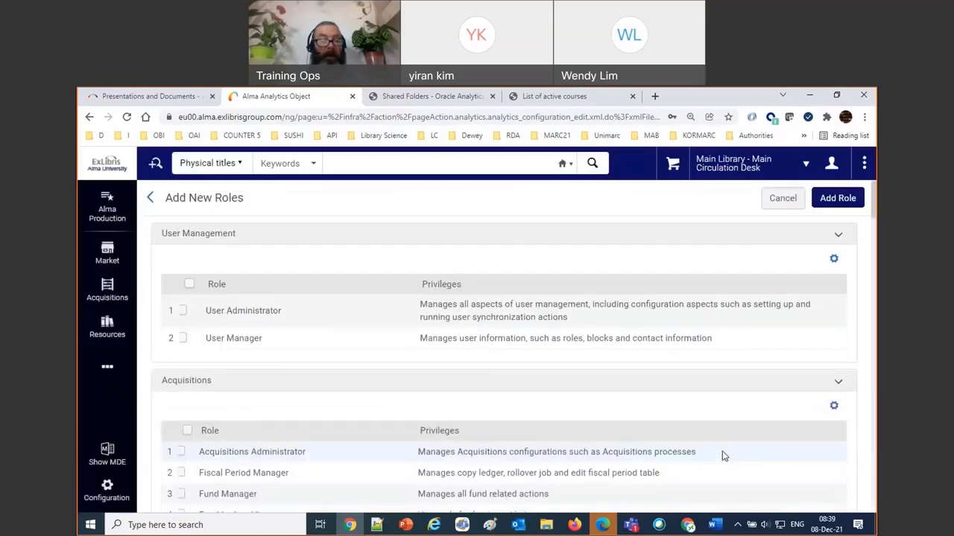
click(187, 431)
scroll(252, 428, down, 5)
scroll(253, 433, down, 8)
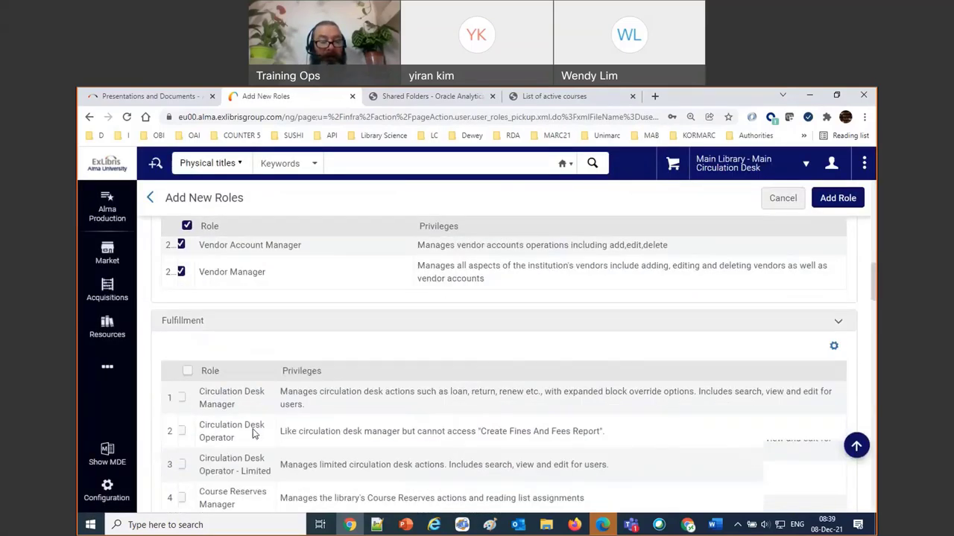
scroll(223, 313, down, 5)
scroll(303, 368, down, 6)
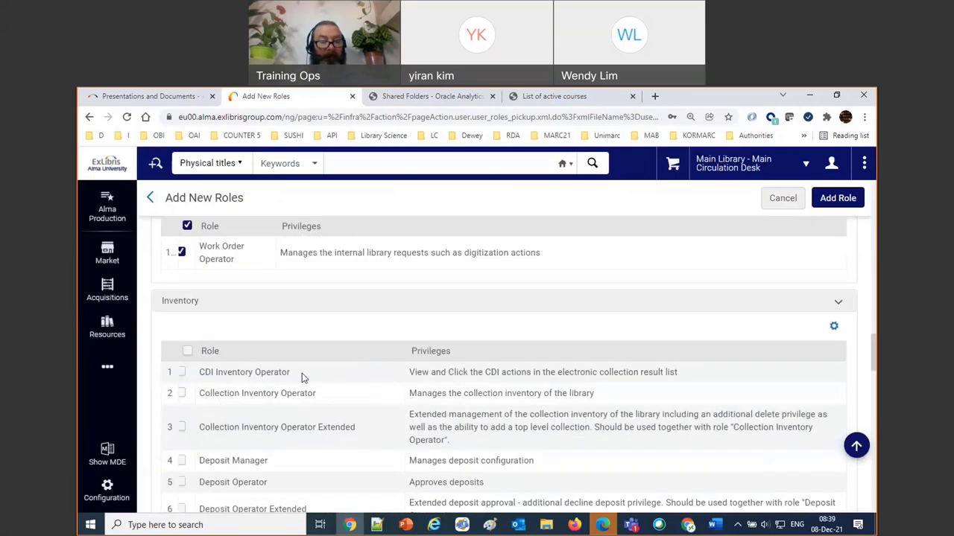
click(188, 348)
scroll(273, 385, down, 4)
scroll(274, 385, down, 4)
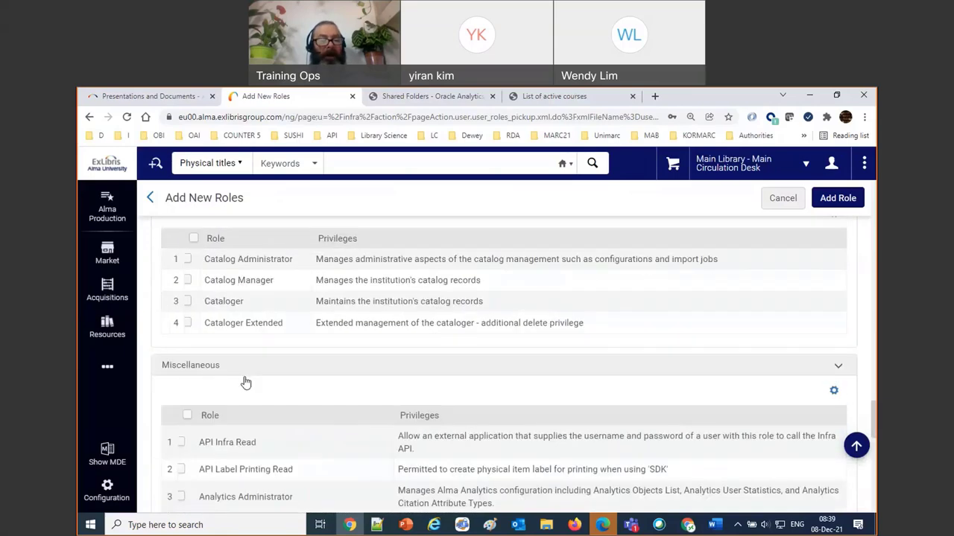
scroll(246, 395, up, 1)
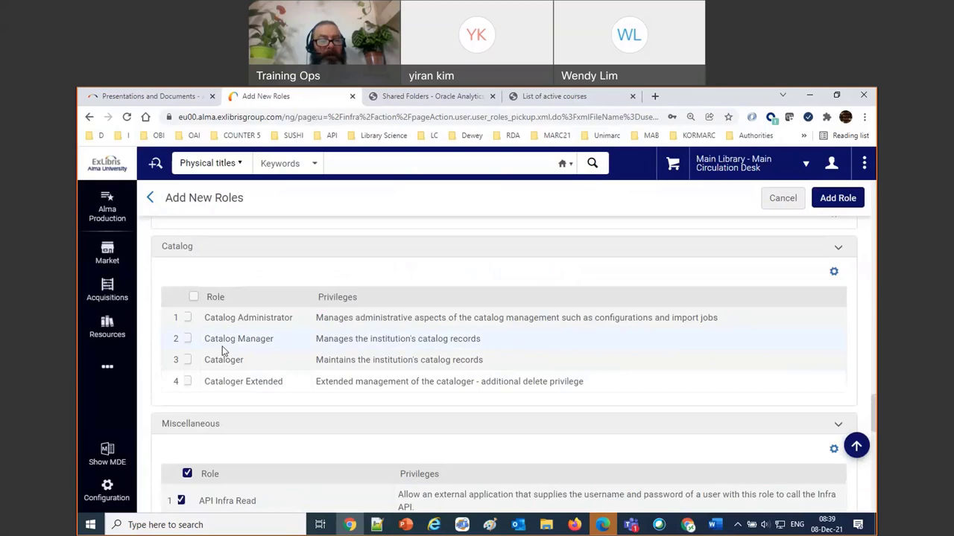
click(193, 296)
click(833, 199)
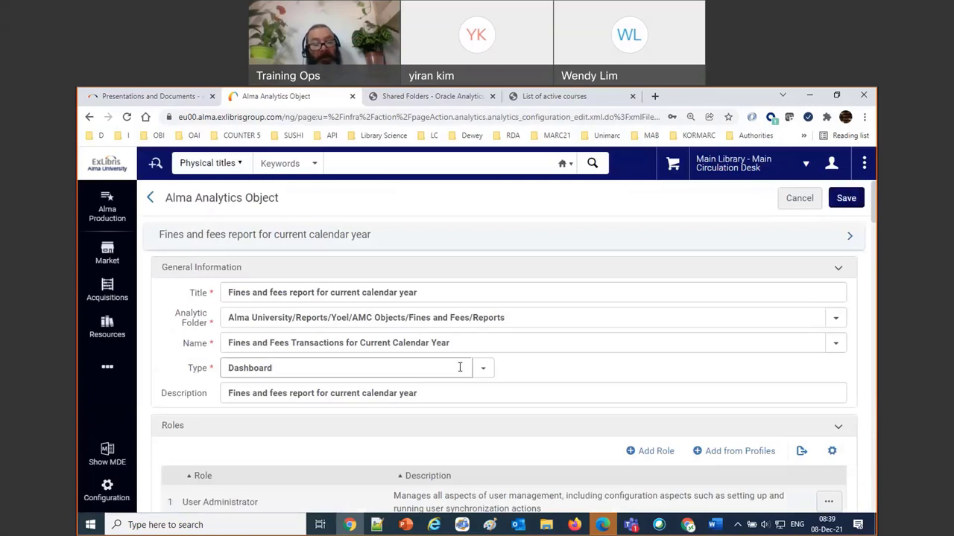
Set Type to Scheduled Report, Format PDF, Schedule 'Every day at 03:00', and save.
click(457, 367)
click(300, 457)
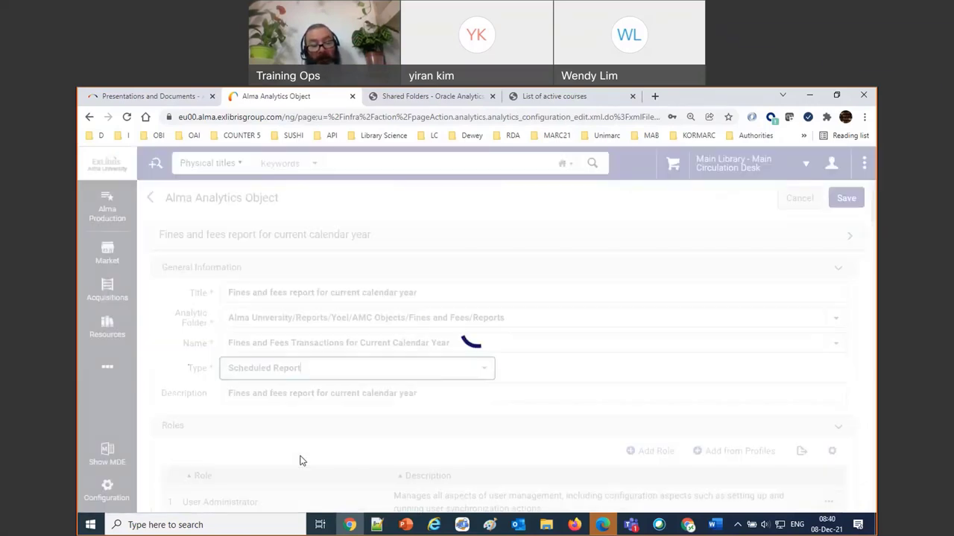
scroll(442, 449, down, 3)
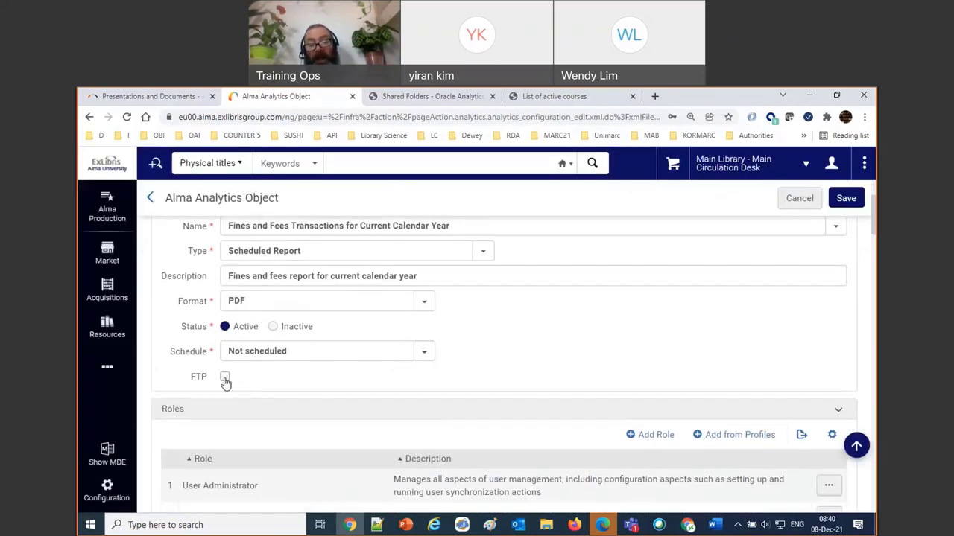
click(424, 302)
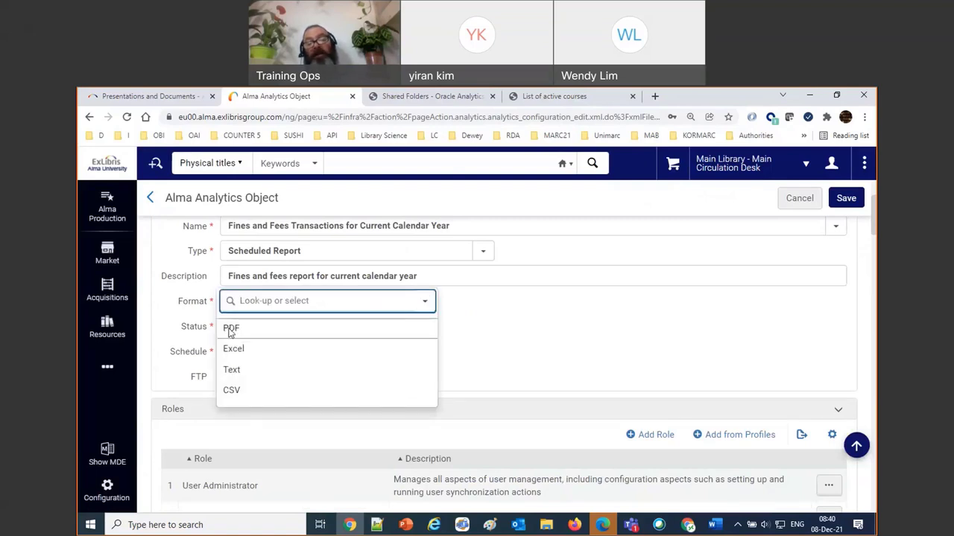
click(231, 328)
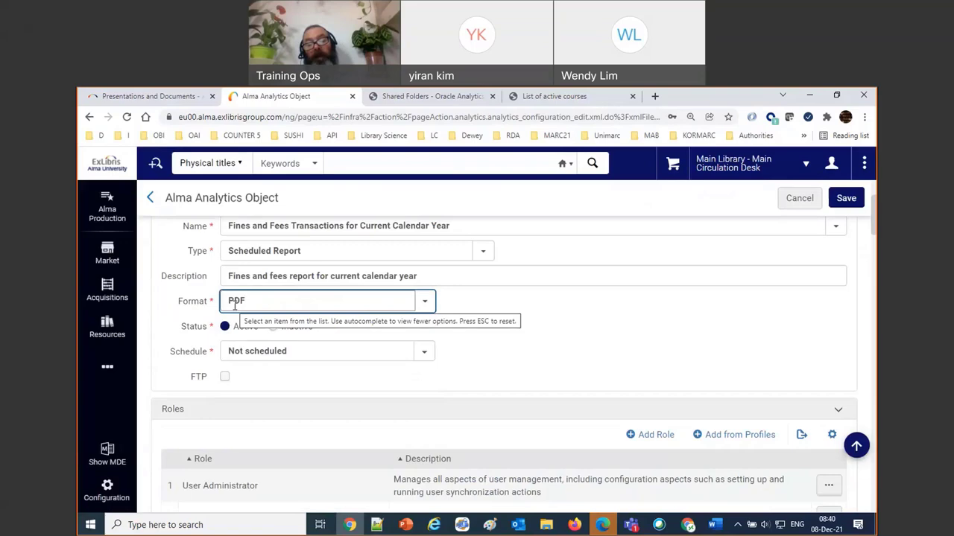
click(424, 356)
scroll(381, 422, down, 2)
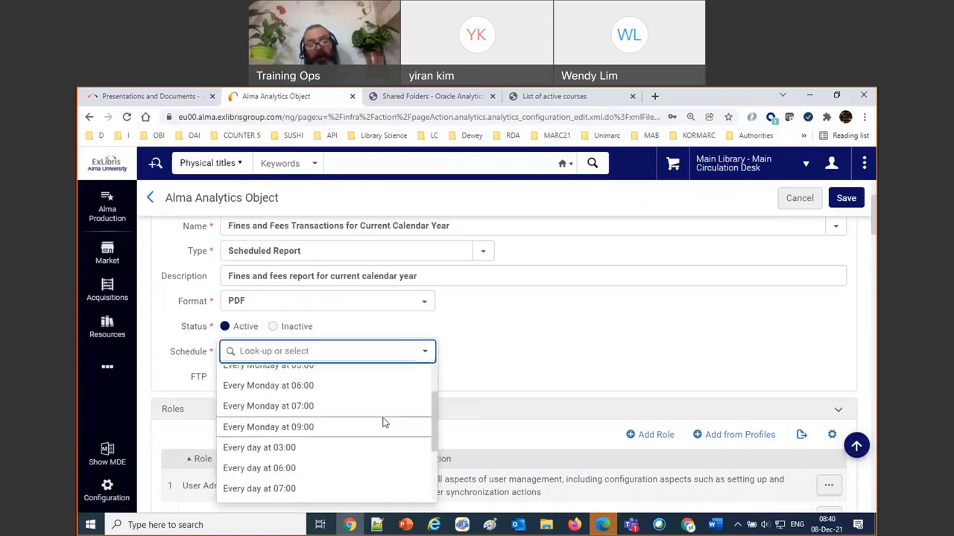
scroll(385, 422, up, 2)
click(268, 380)
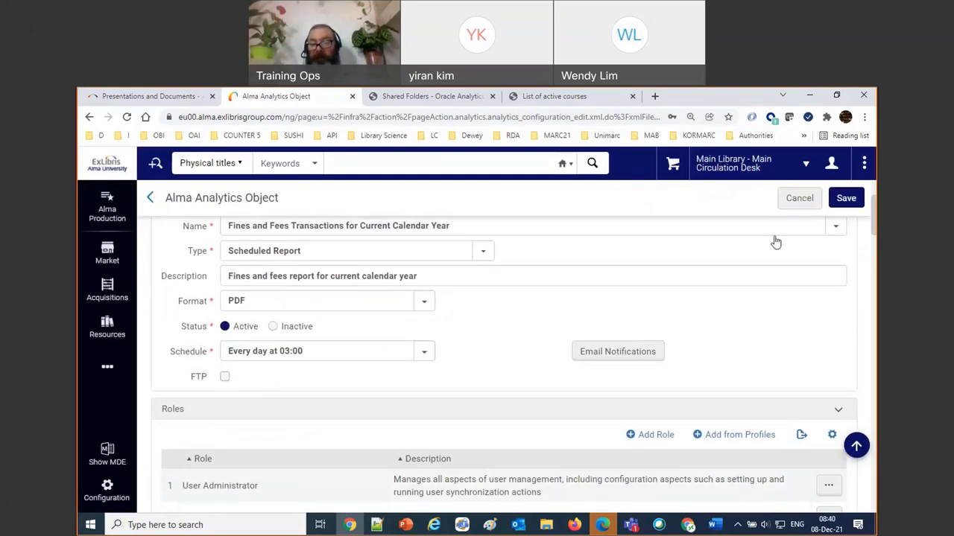
click(853, 202)
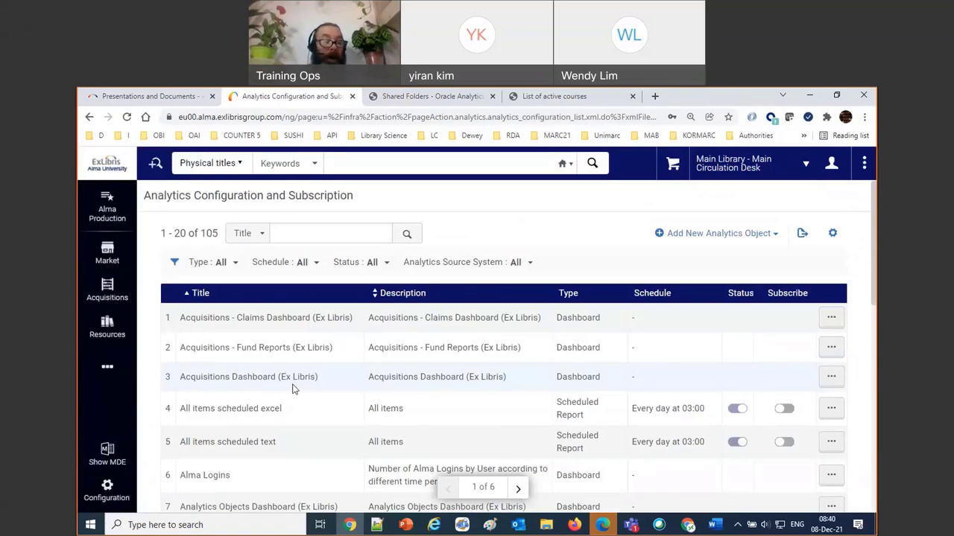
Open Analytics > Subscribe to Analytics and scroll the list, toggling Five most expensive vendors.
click(107, 367)
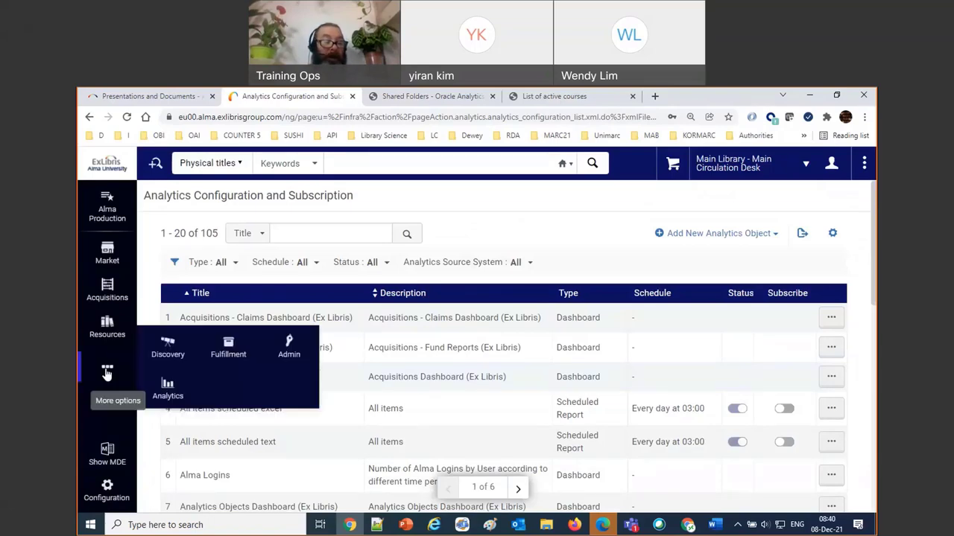
click(167, 386)
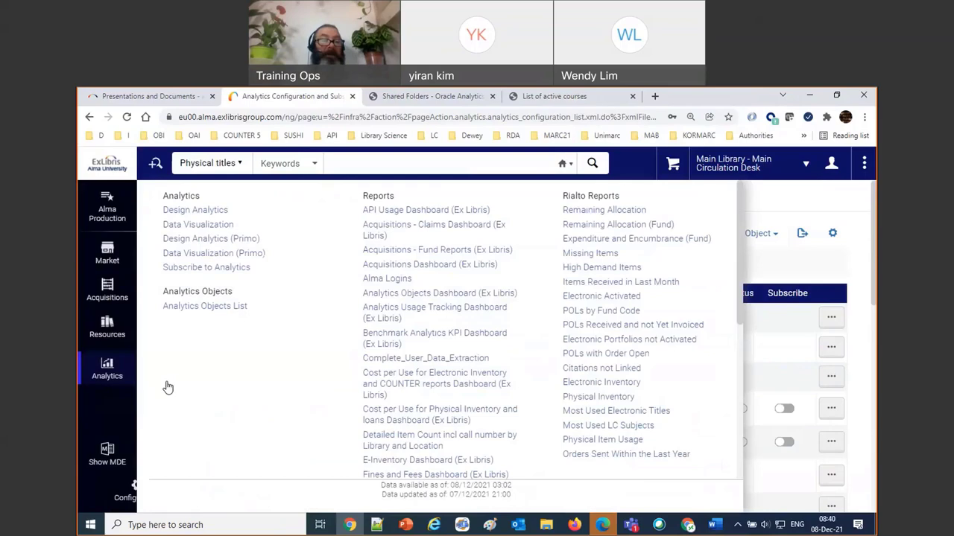
click(204, 270)
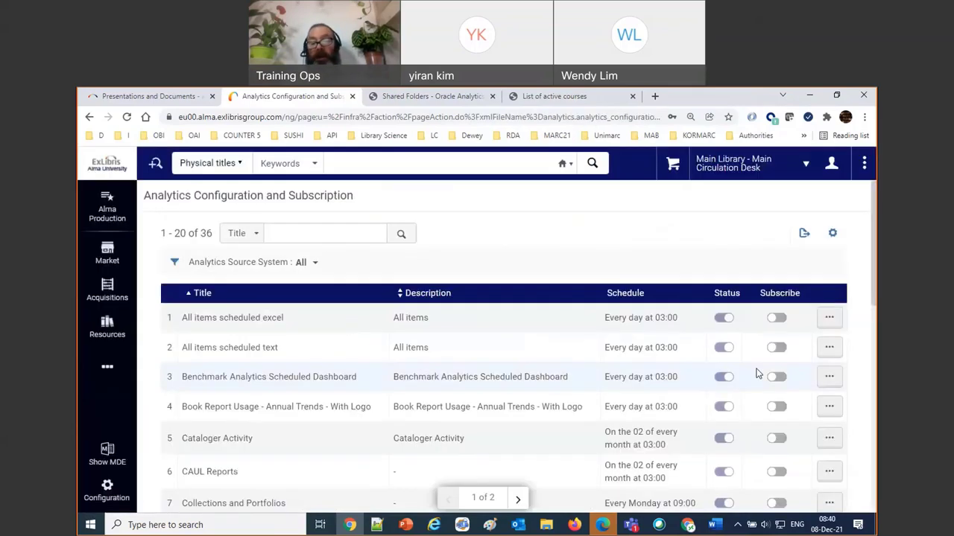
scroll(630, 387, down, 10)
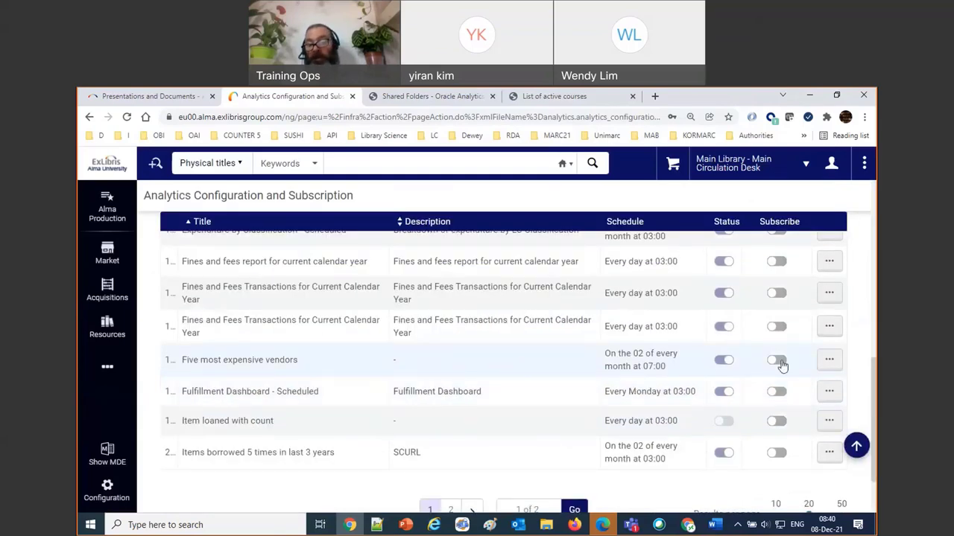
click(777, 361)
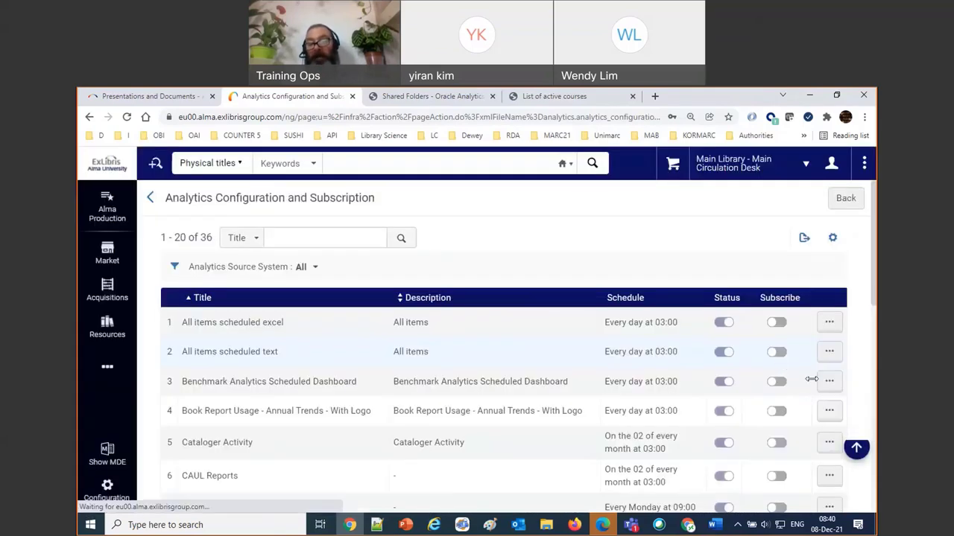
scroll(805, 378, down, 10)
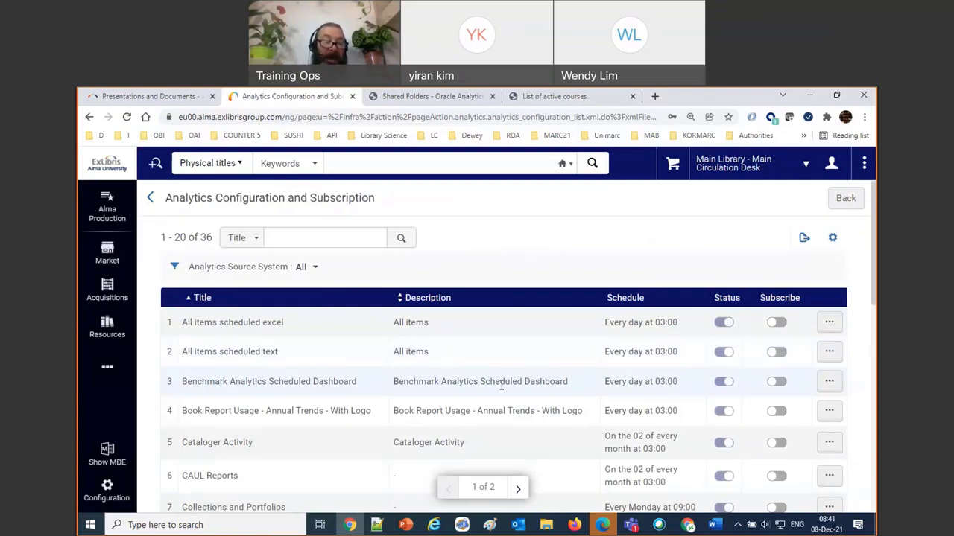
Search the Analytics Objects List for the fines and fees report title and choose Manage Subscription.
click(107, 366)
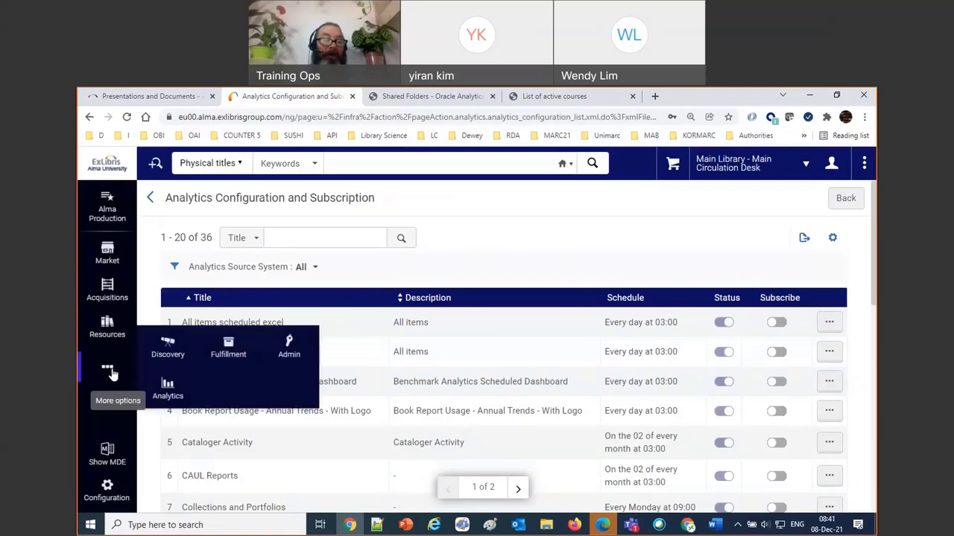
click(165, 392)
click(187, 309)
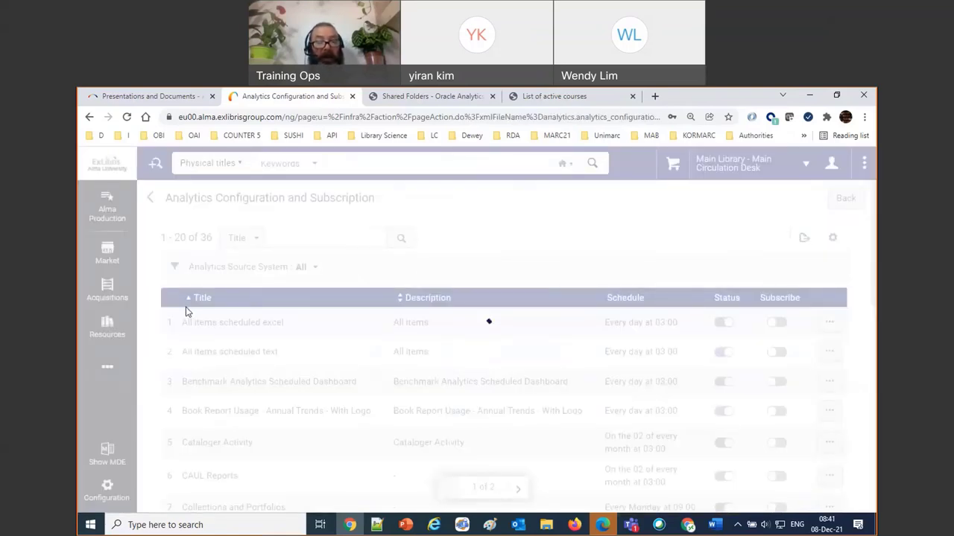
click(308, 237)
key(ctrl+v)
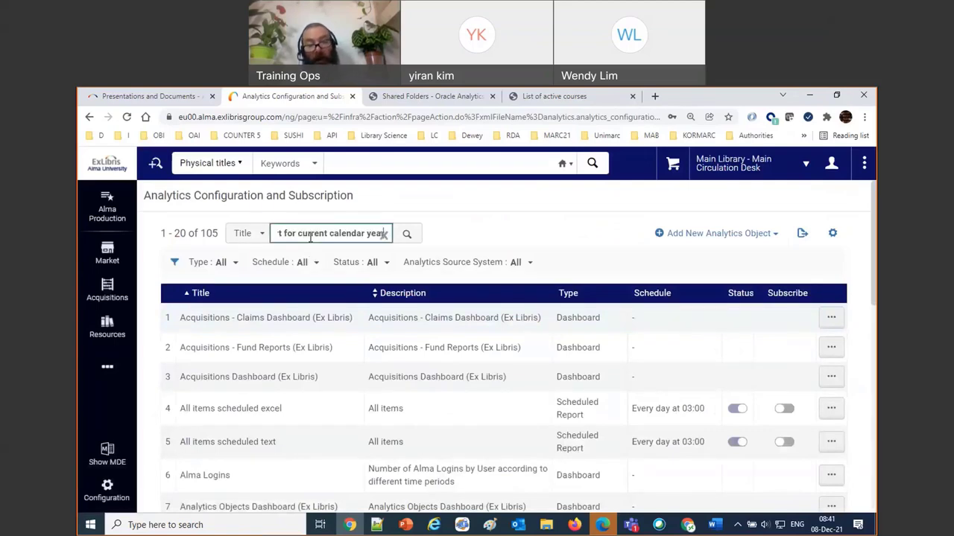
key(Return)
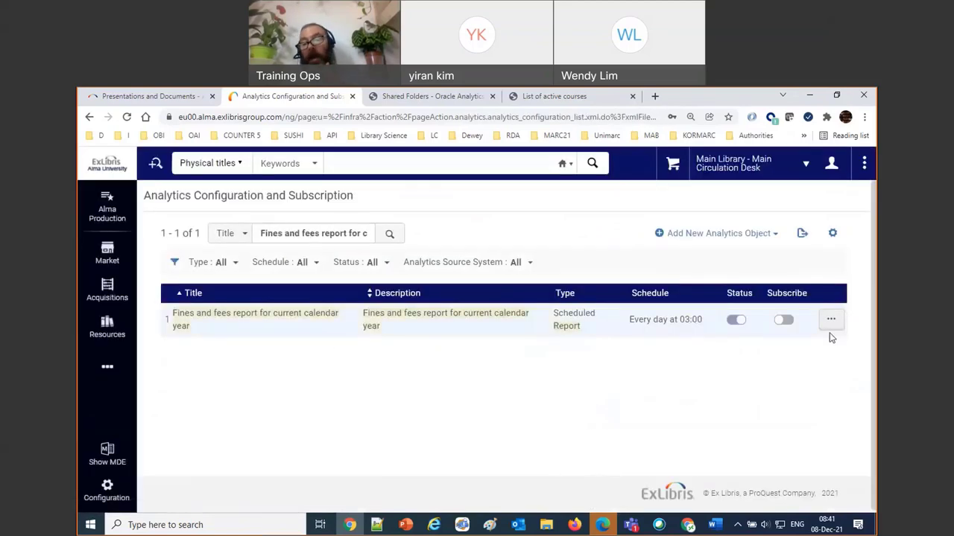
click(829, 321)
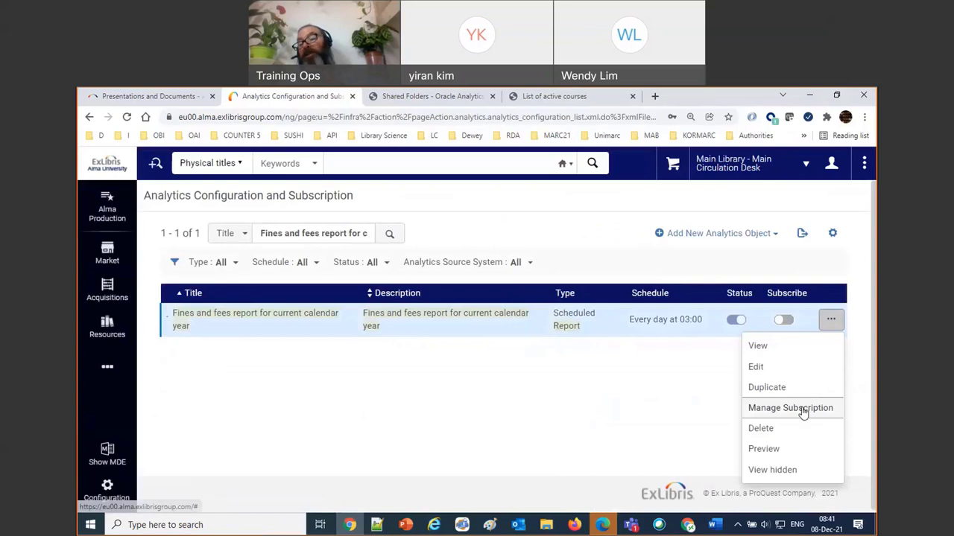
click(790, 408)
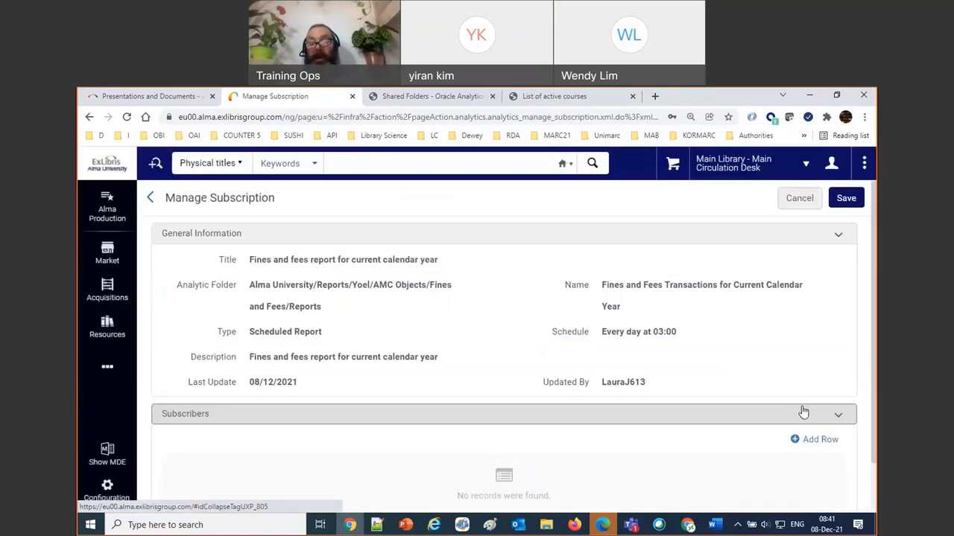
Add the looked-up staff user as the report's first subscriber, then start another subscriber row.
scroll(646, 460, down, 2)
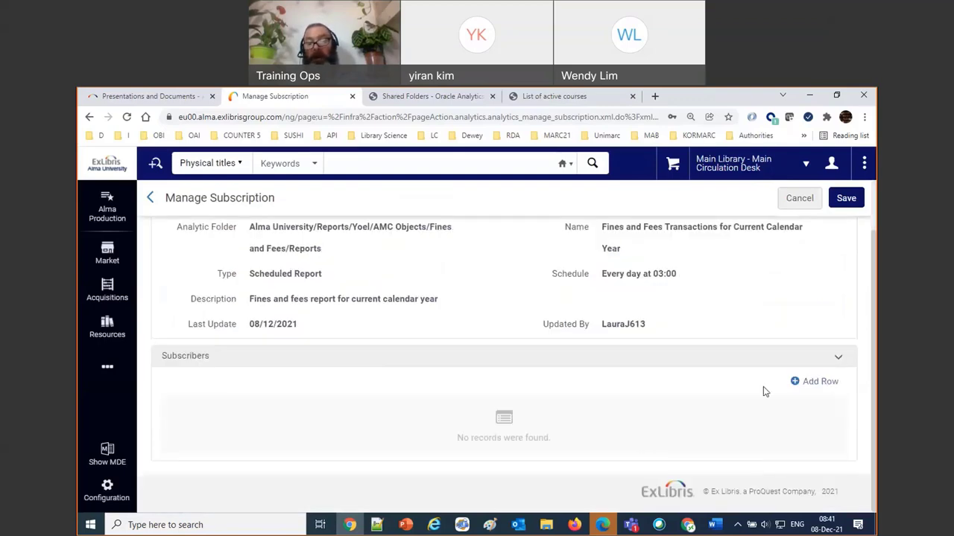
click(816, 383)
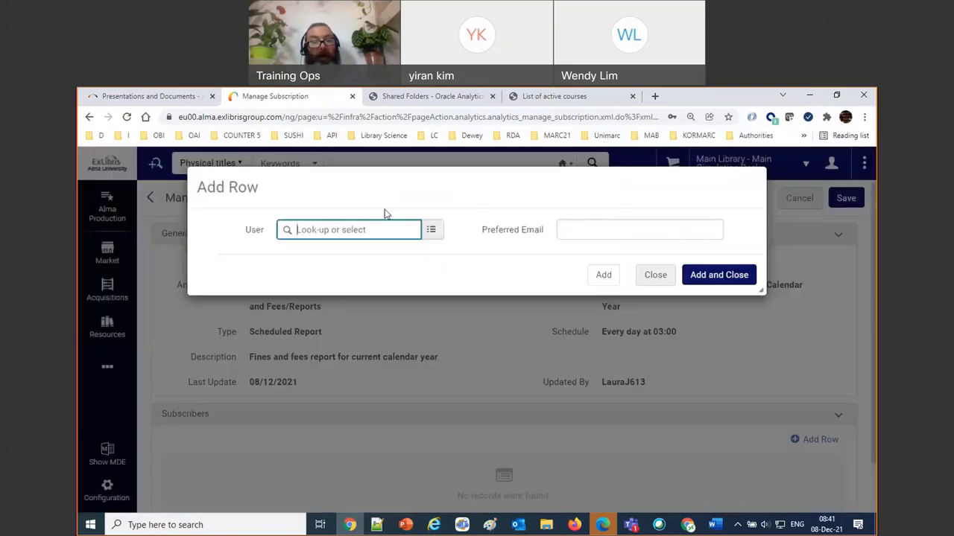
text(alicia ch)
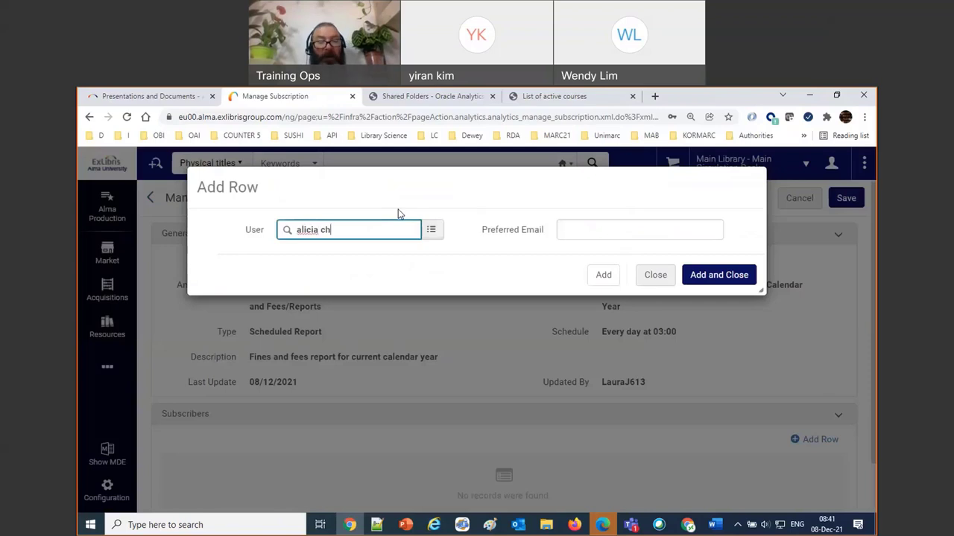
click(371, 253)
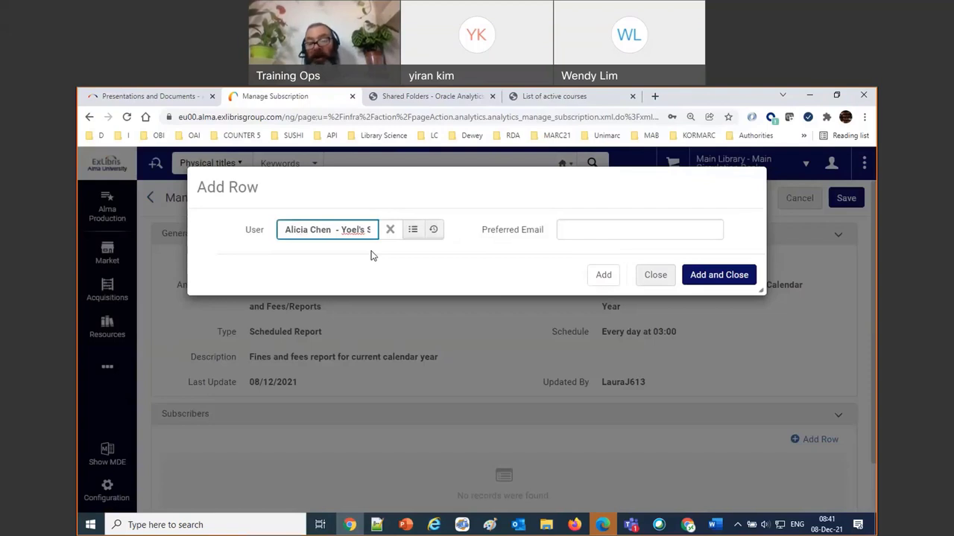
click(728, 275)
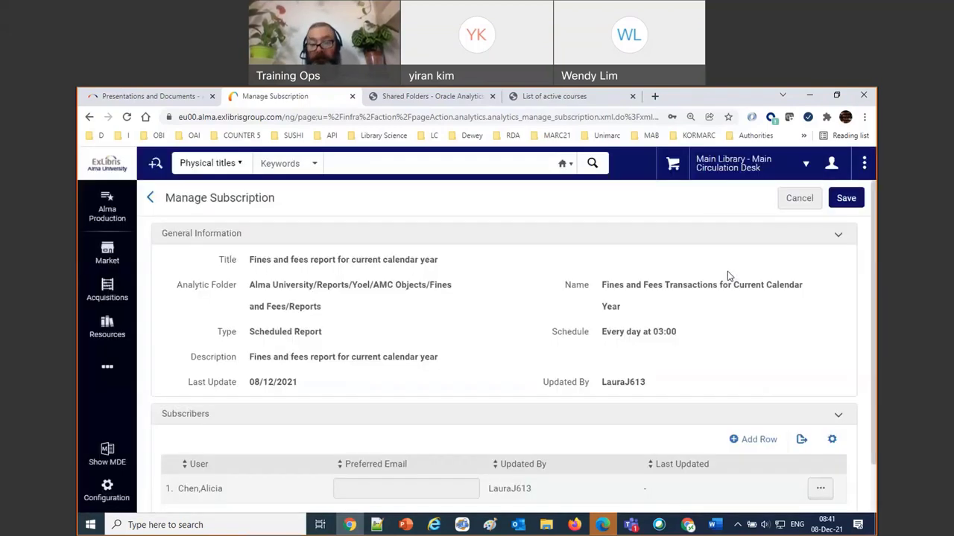
scroll(728, 275, down, 2)
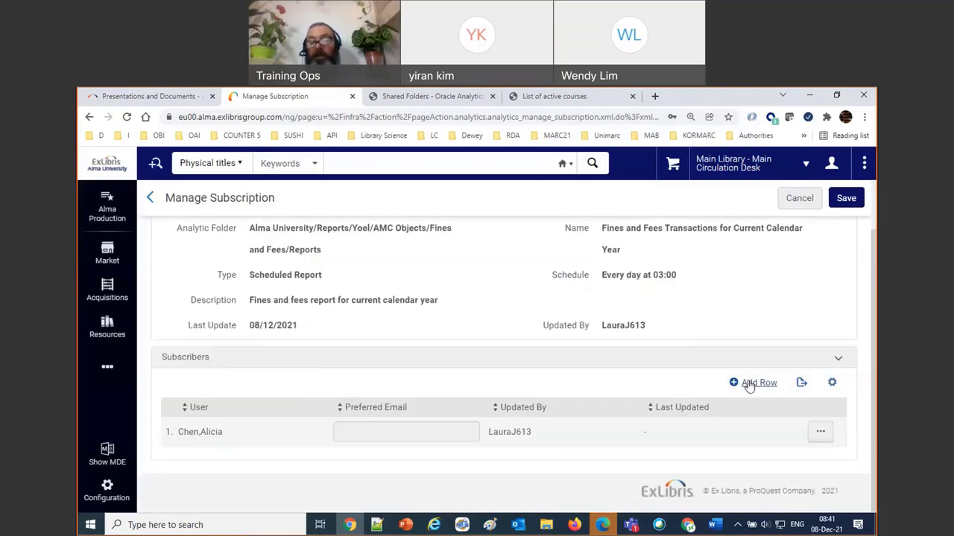
click(754, 384)
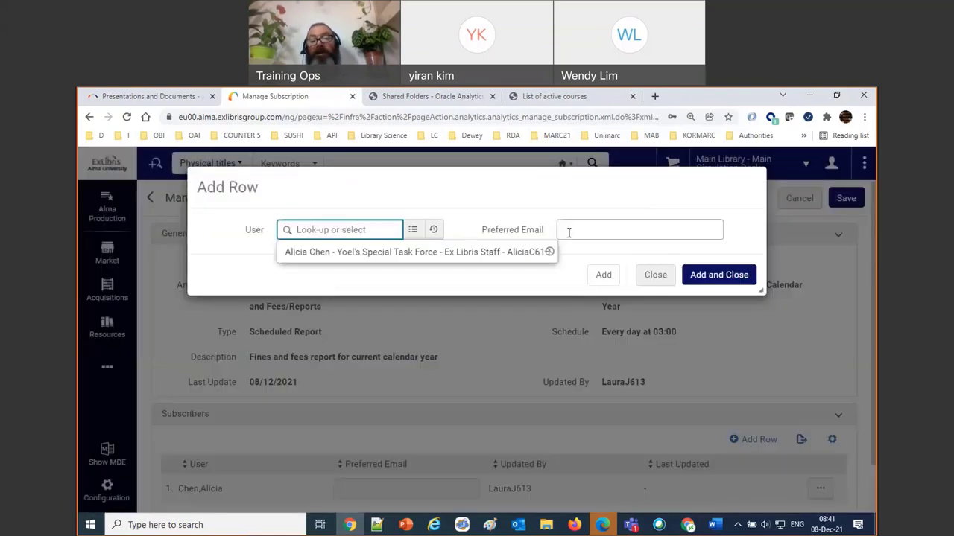
Add a subscriber with only a preferred e-mail address, then check the new Subscribers row.
click(568, 231)
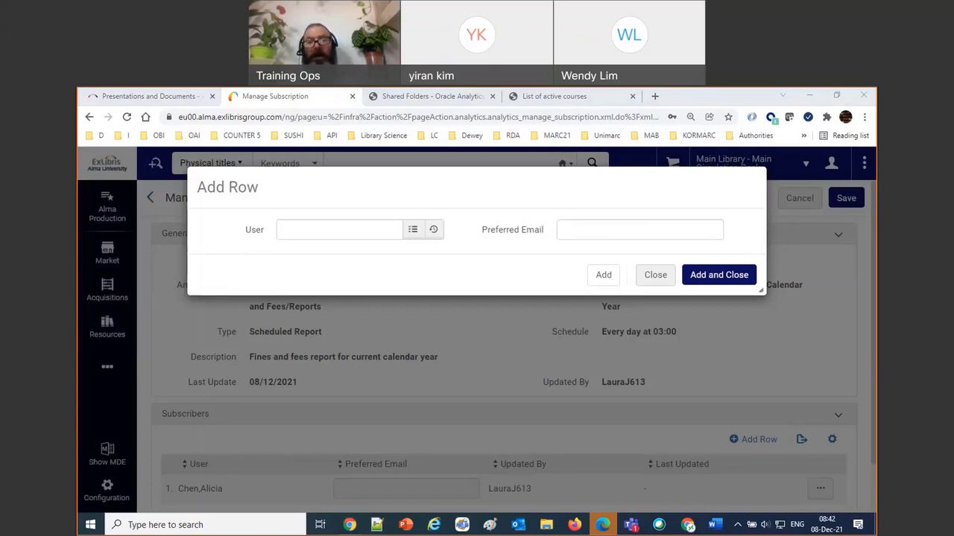
click(619, 234)
key(ctrl+v)
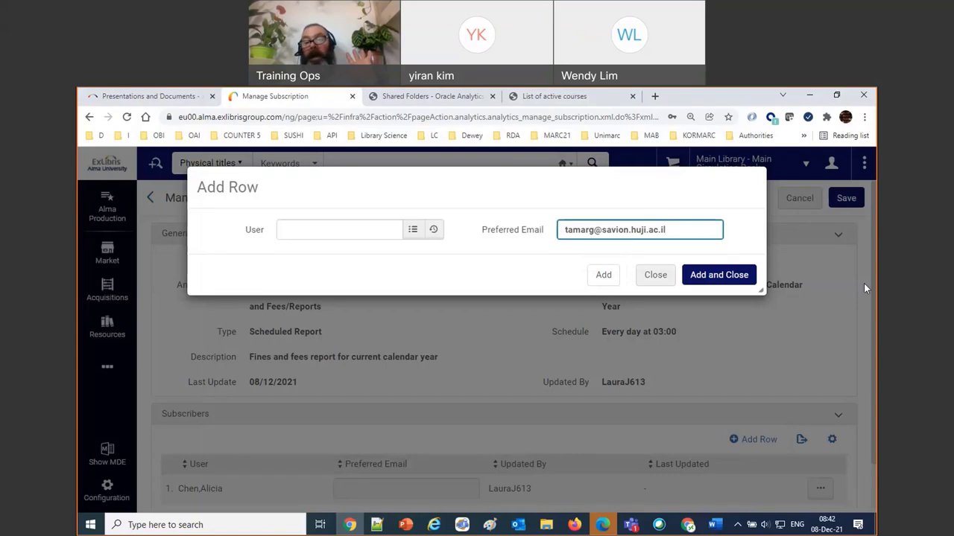
click(735, 274)
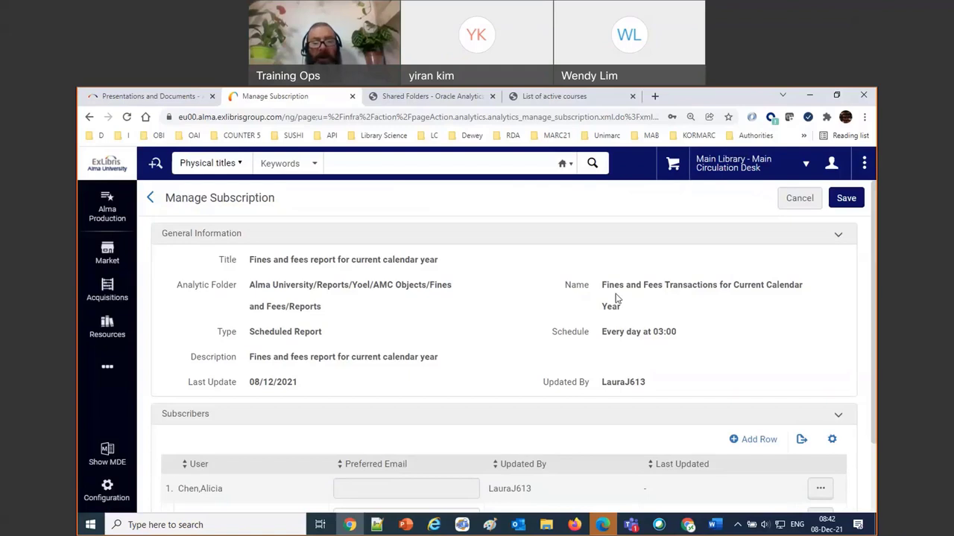
scroll(615, 300, down, 2)
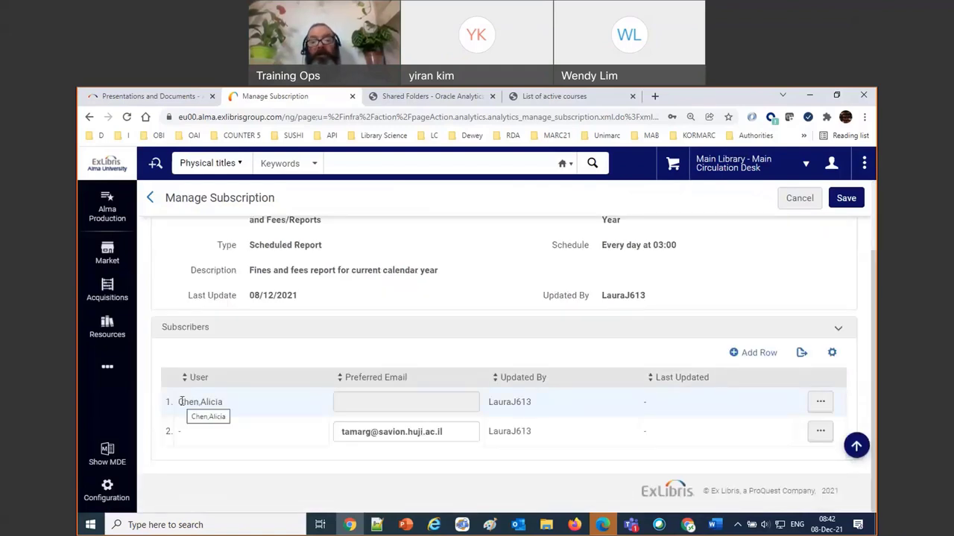
click(458, 434)
click(464, 463)
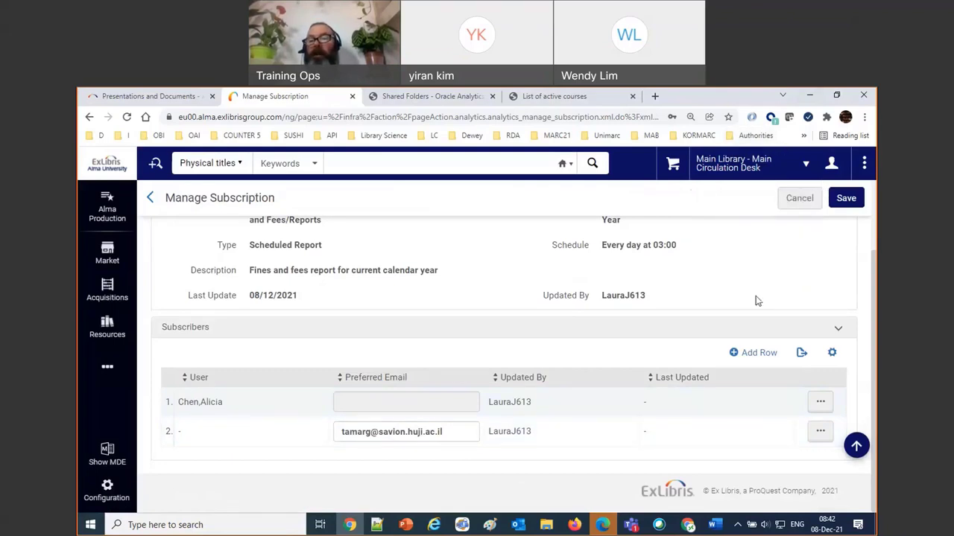
Switch the search type to Users and search for the subscriber by surname.
click(832, 164)
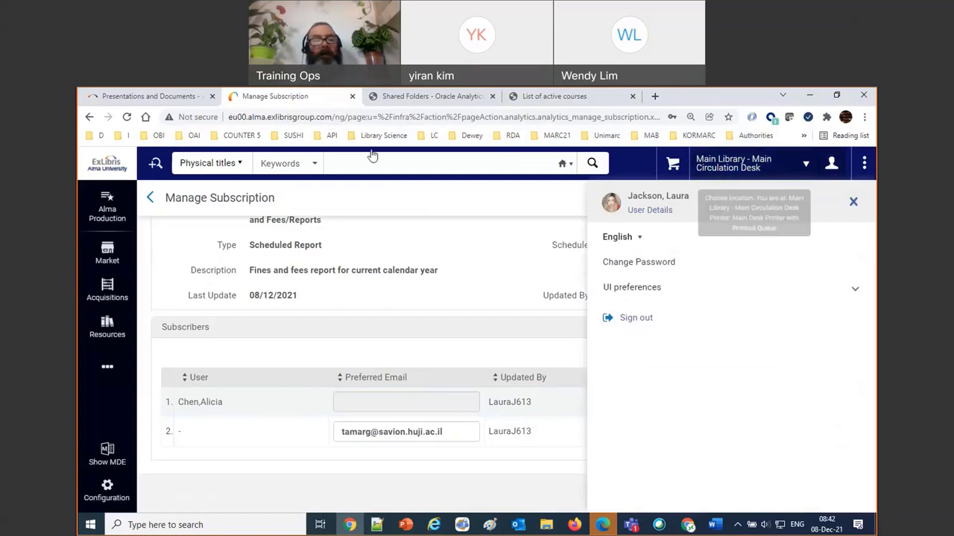
click(202, 162)
click(206, 163)
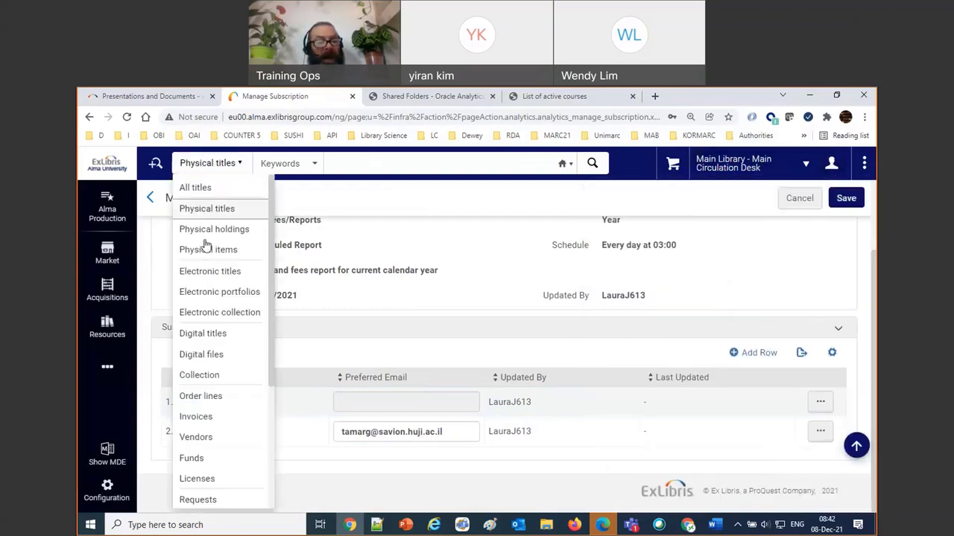
scroll(227, 419, down, 3)
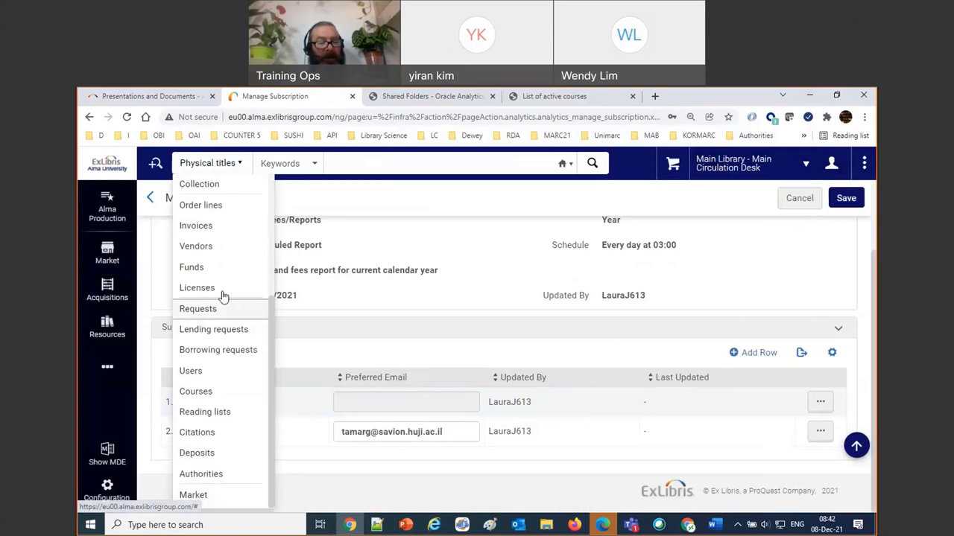
click(188, 371)
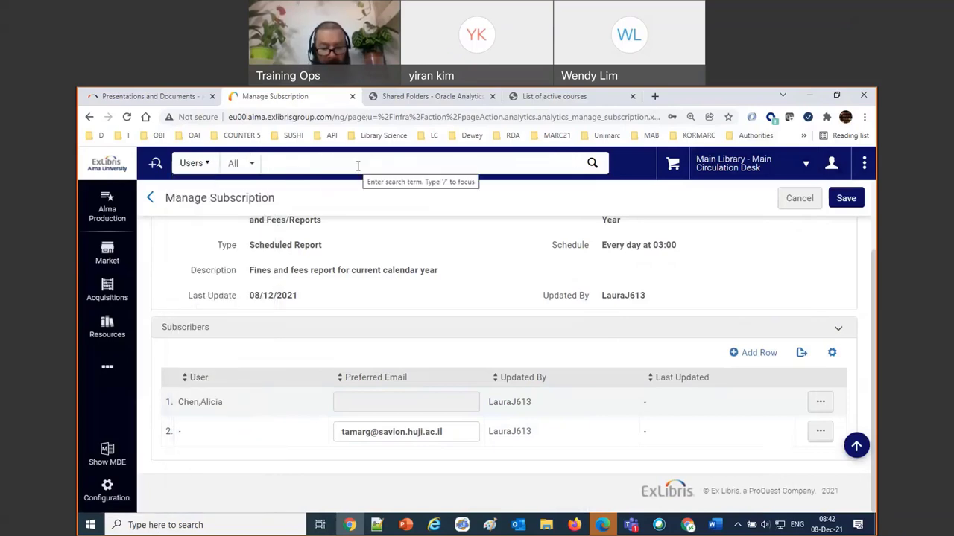
click(358, 165)
text(chen)
key(Return)
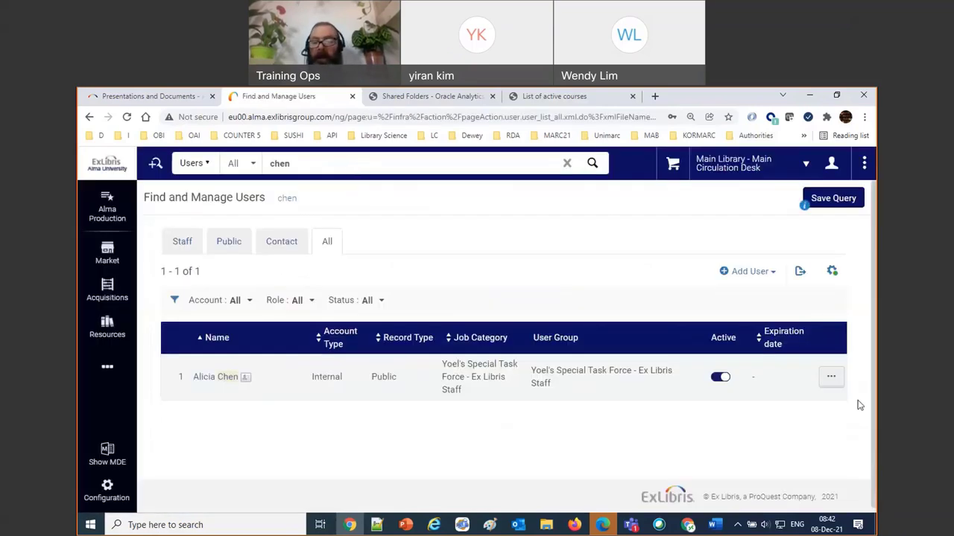
Open the found user's record to check their contact e-mail, then return to Monitor Jobs.
click(830, 376)
click(812, 400)
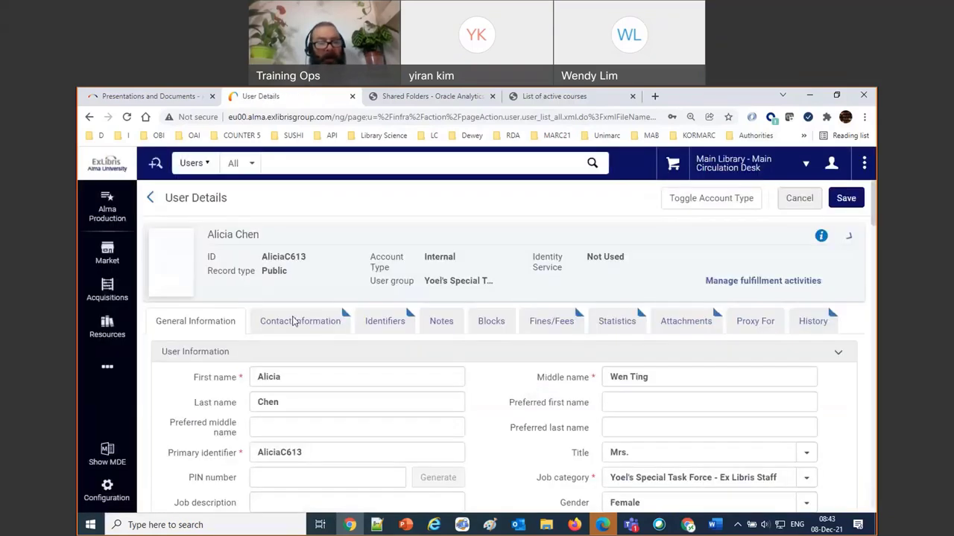
click(317, 325)
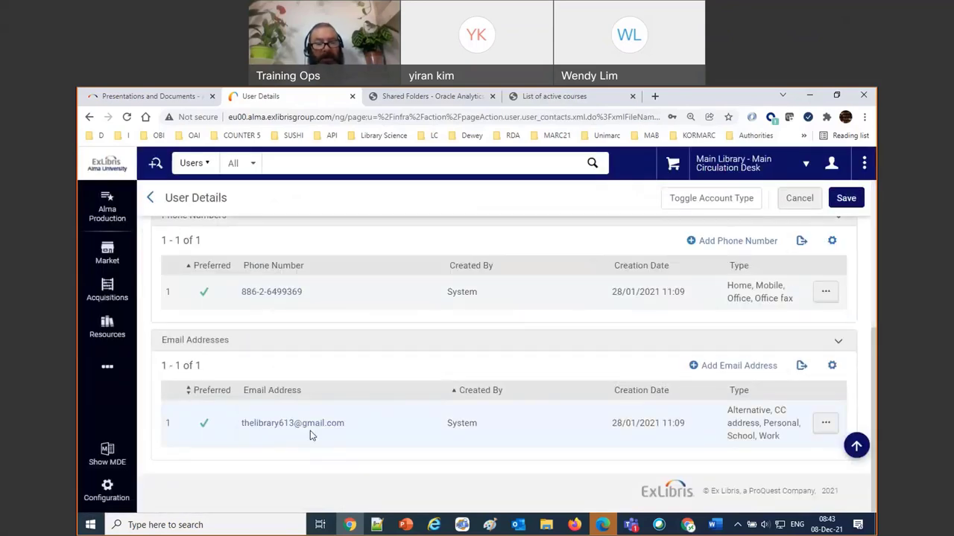
scroll(351, 438, up, 4)
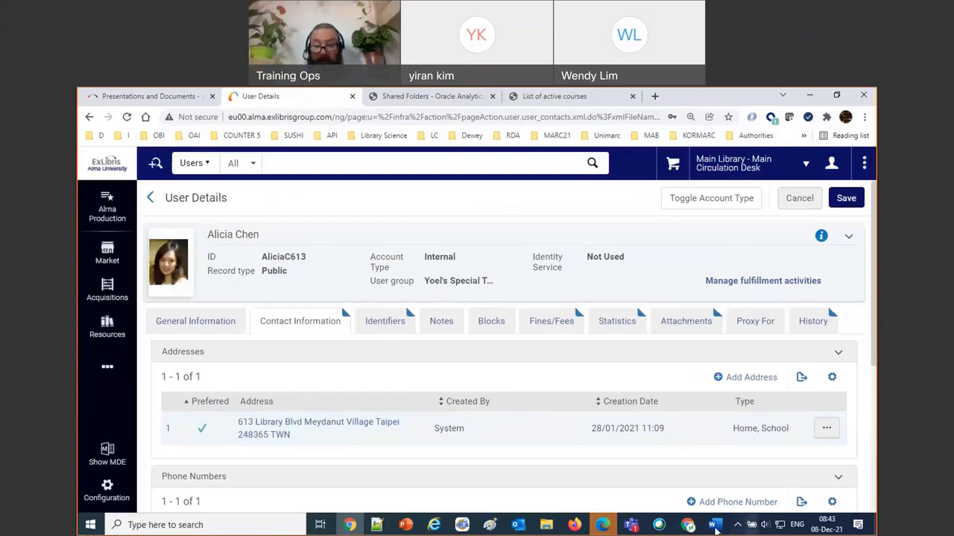
key(alt+Tab)
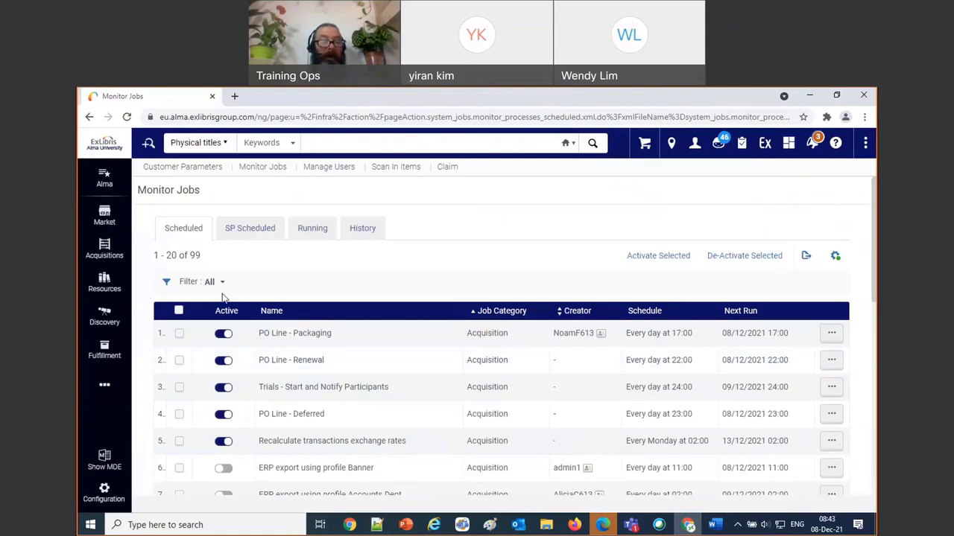
Filter the Scheduled jobs list to the Analytics category by typing 'ana'.
click(221, 282)
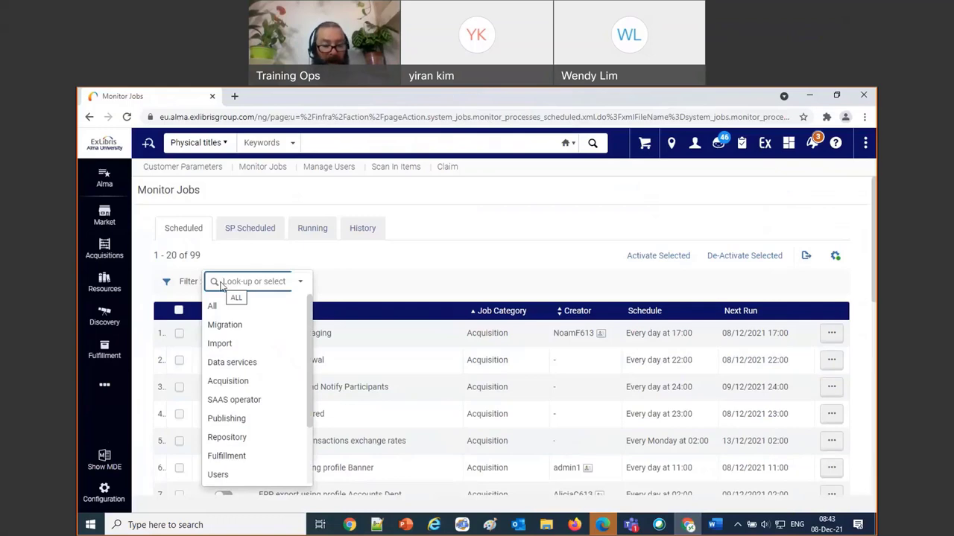
text(ana)
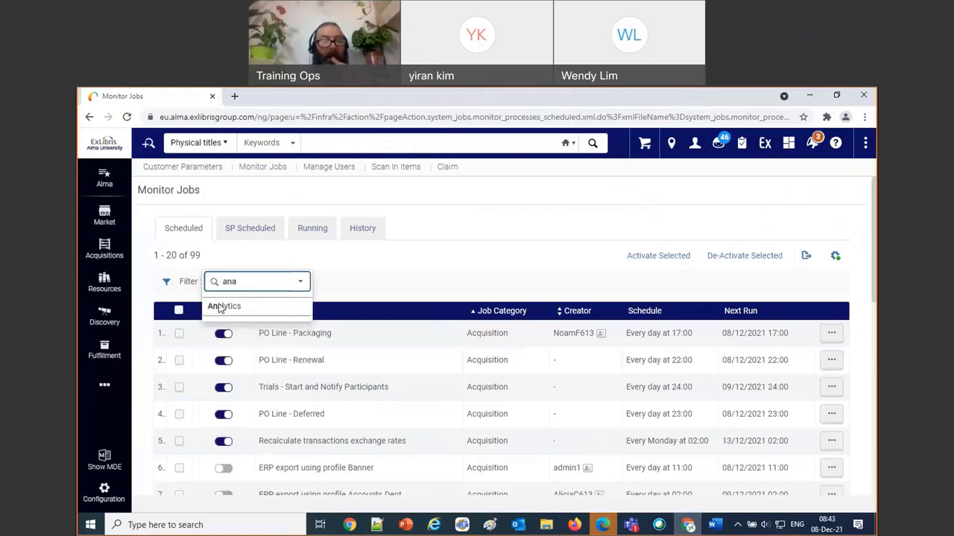
click(219, 306)
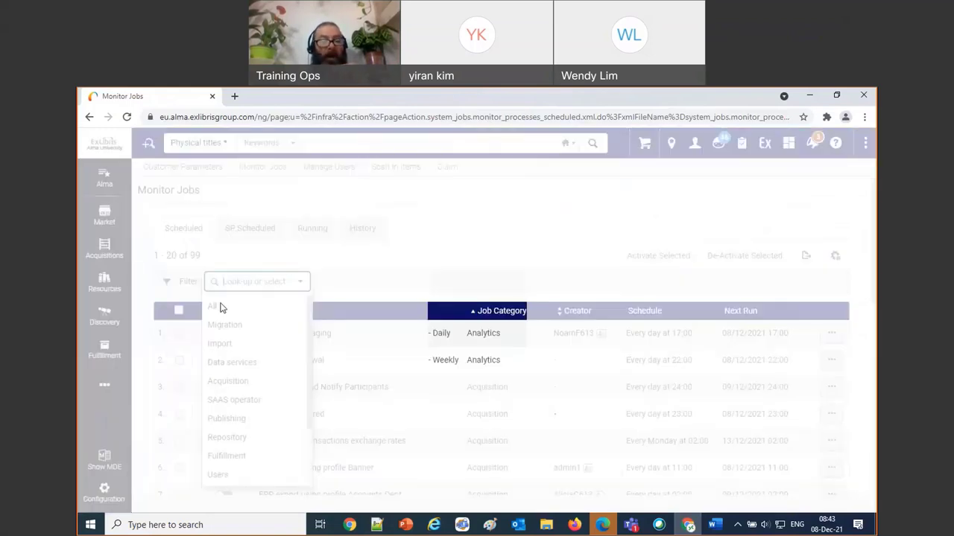
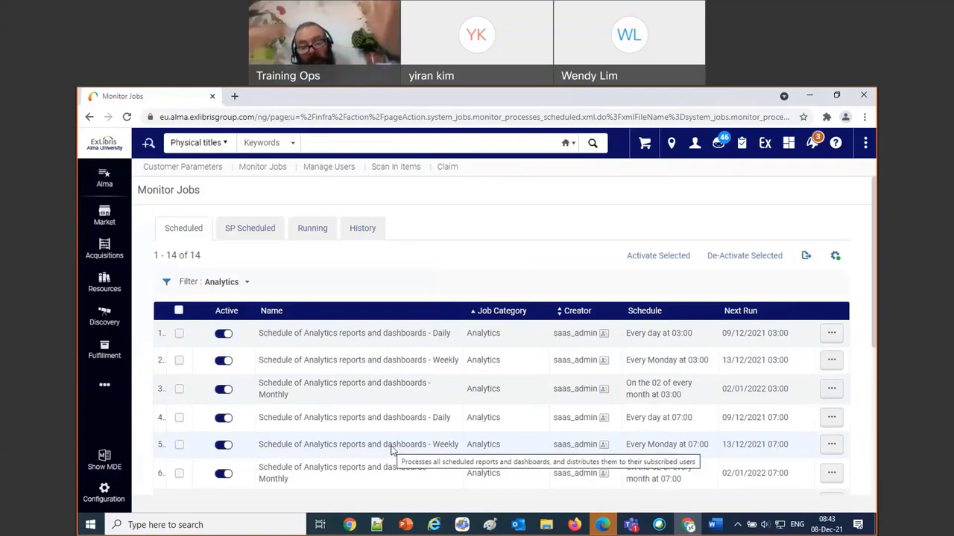
Run the daily Analytics reports and dashboards job now from its row actions and confirm.
click(832, 333)
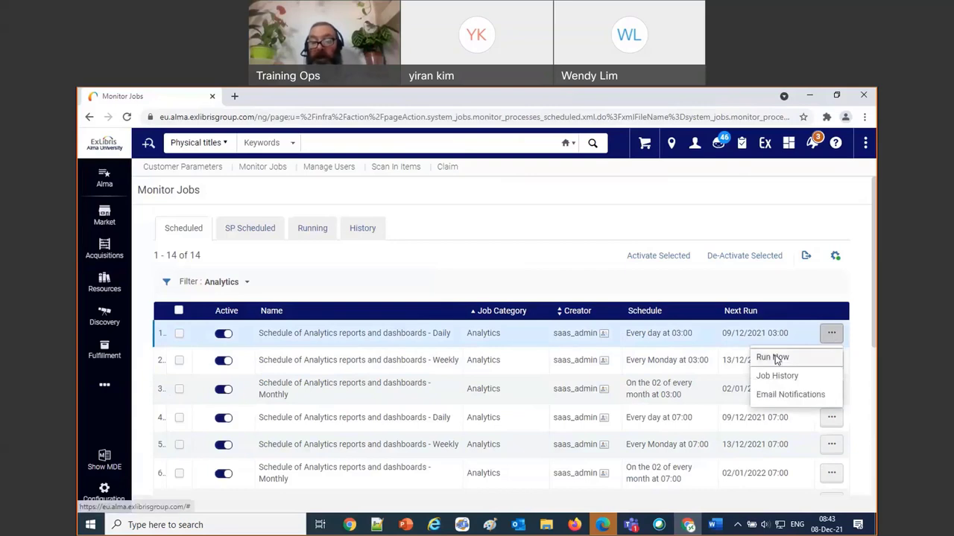
click(774, 357)
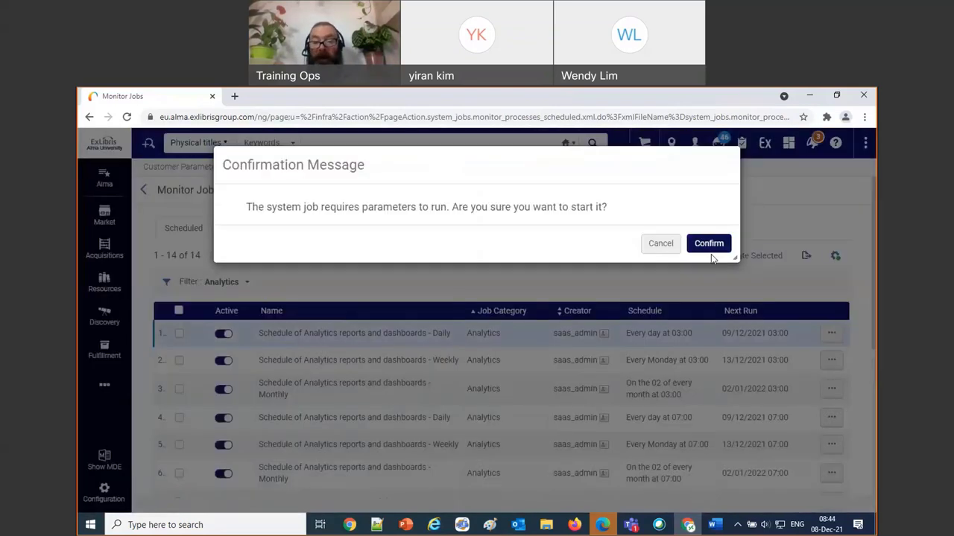
click(709, 246)
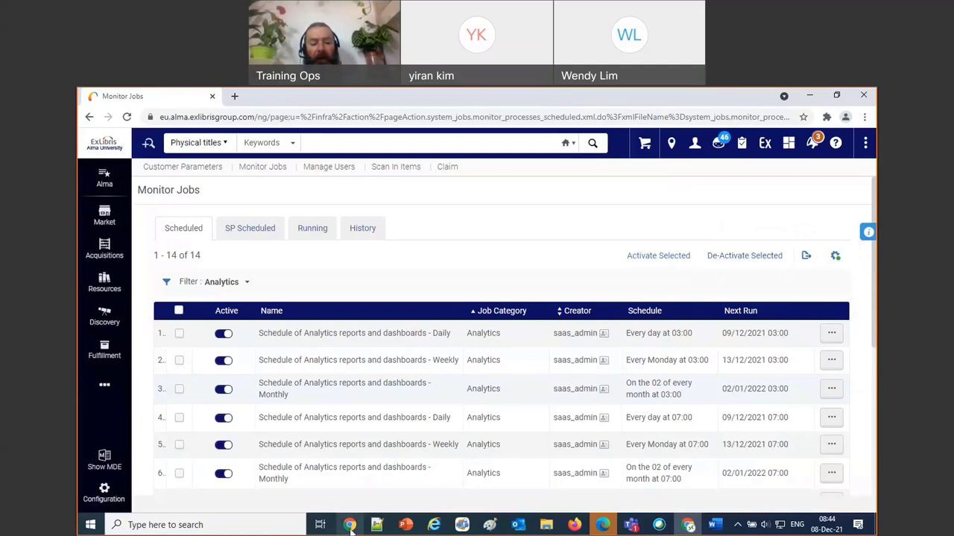
In the Firefox Alma session, list Monitor Jobs' scheduled jobs filtered to Analytics.
click(579, 525)
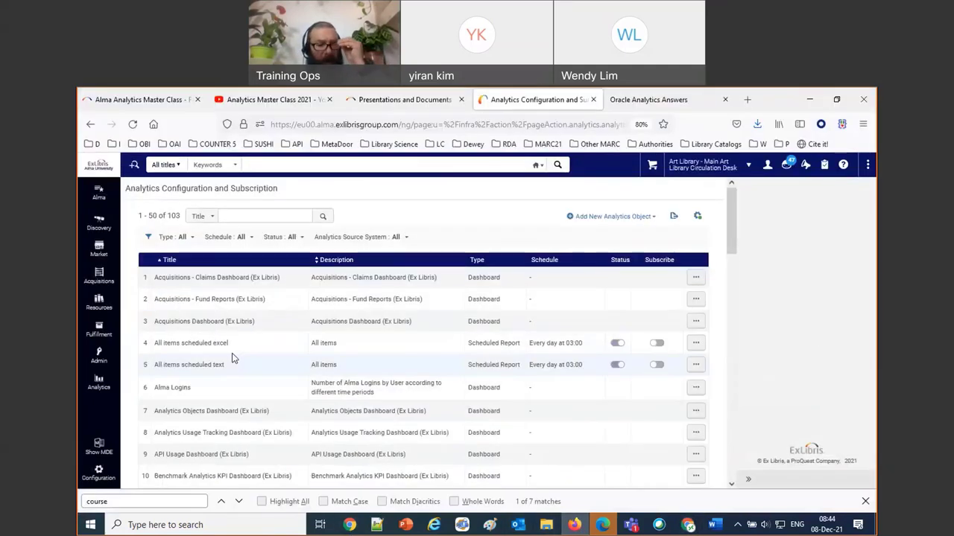
click(94, 358)
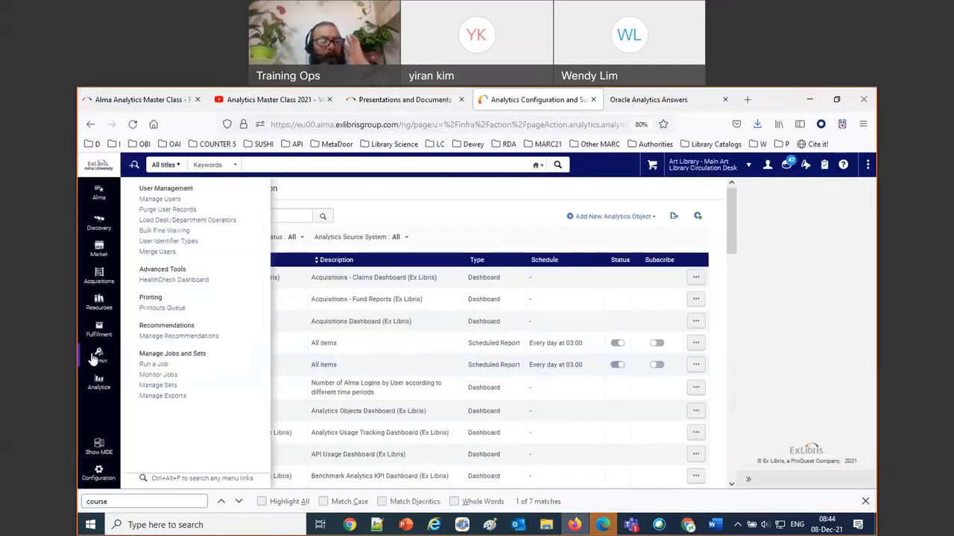
click(156, 375)
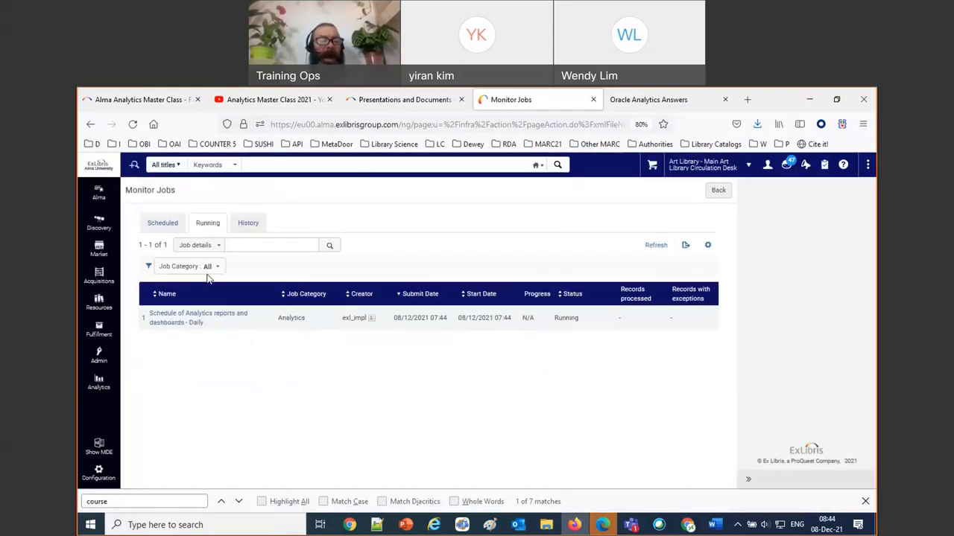
click(165, 223)
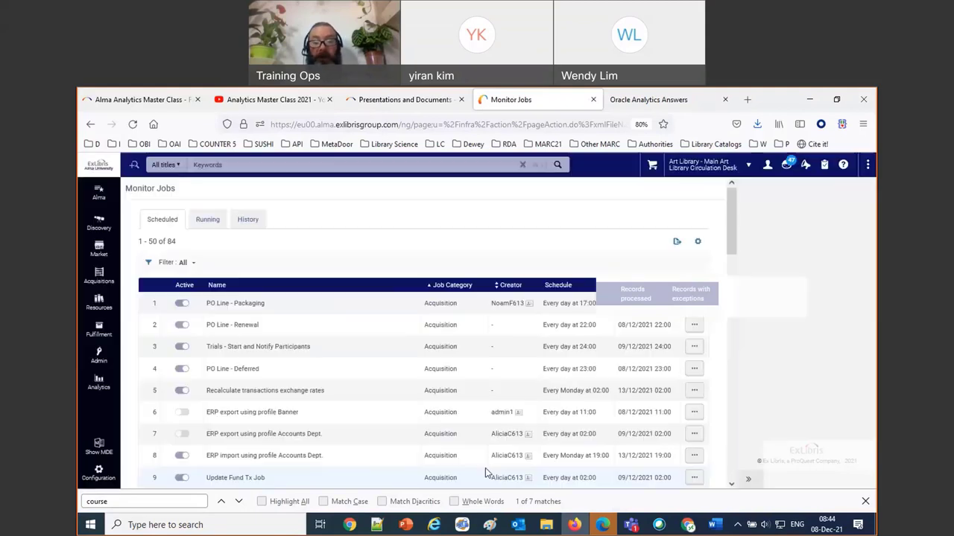
click(196, 264)
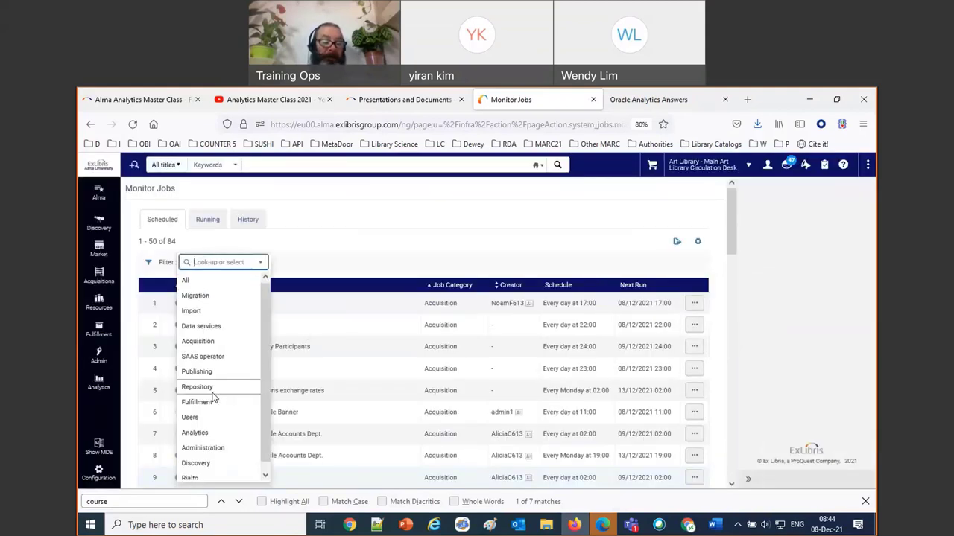
scroll(201, 417, down, 1)
click(195, 424)
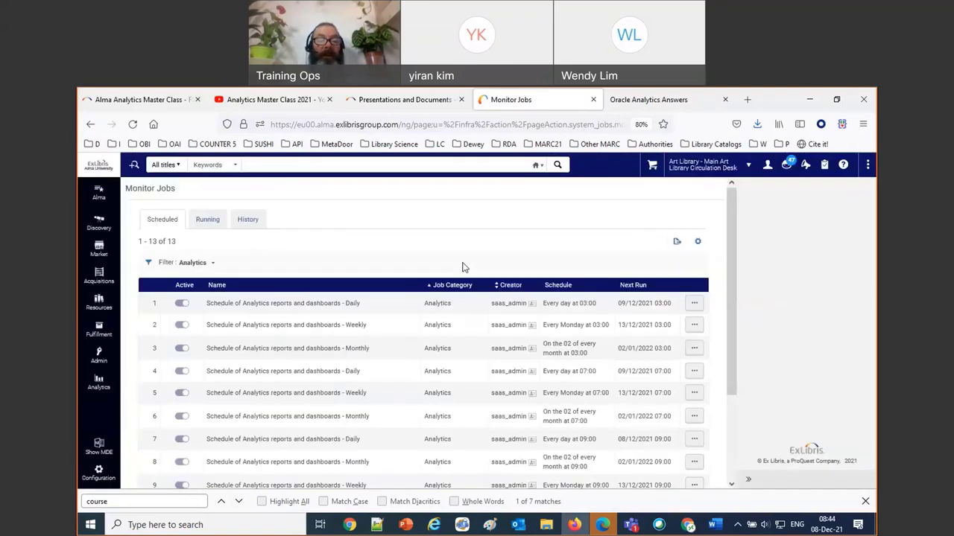
scroll(454, 290, down, 1)
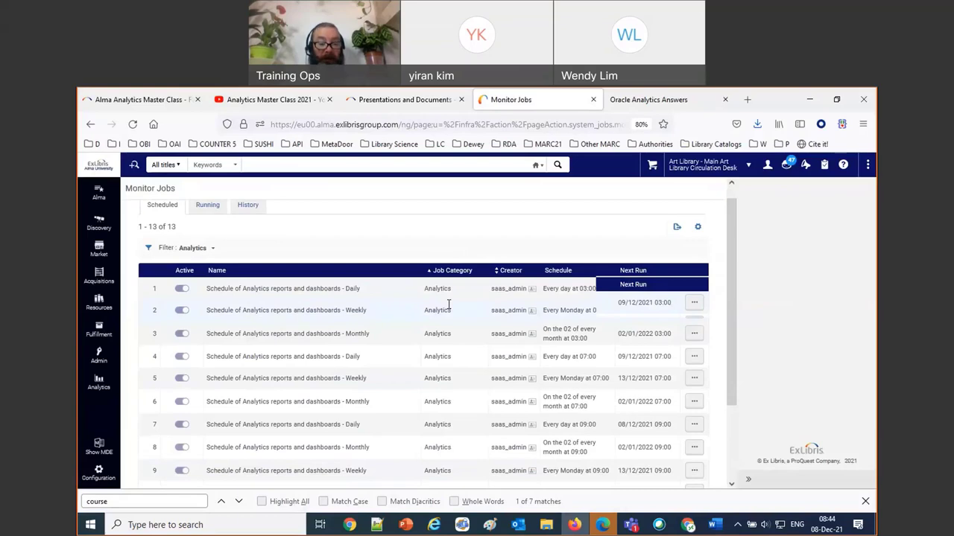
scroll(449, 305, down, 2)
scroll(449, 324, up, 3)
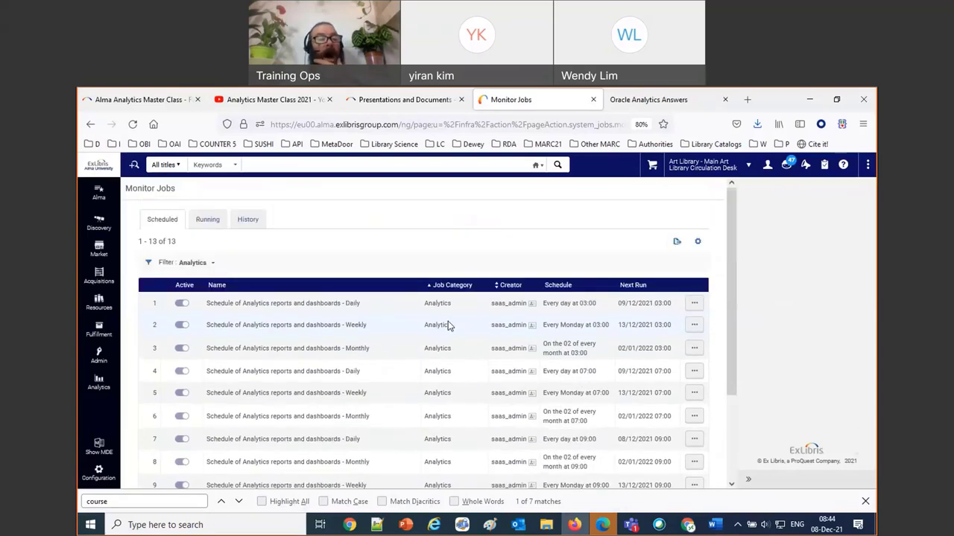
scroll(186, 447, down, 3)
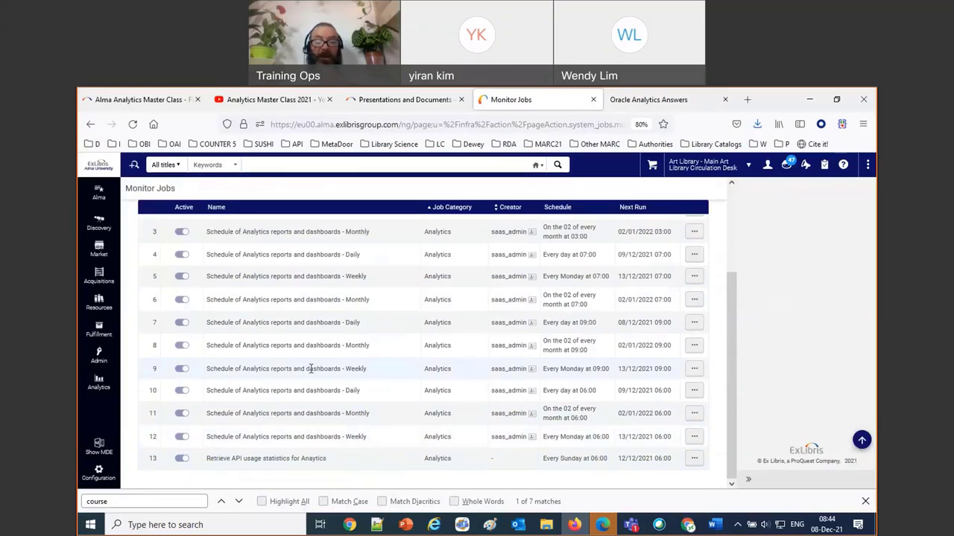
scroll(311, 368, up, 3)
Show the Running jobs tab and refresh until the daily Analytics job appears as Running.
click(209, 222)
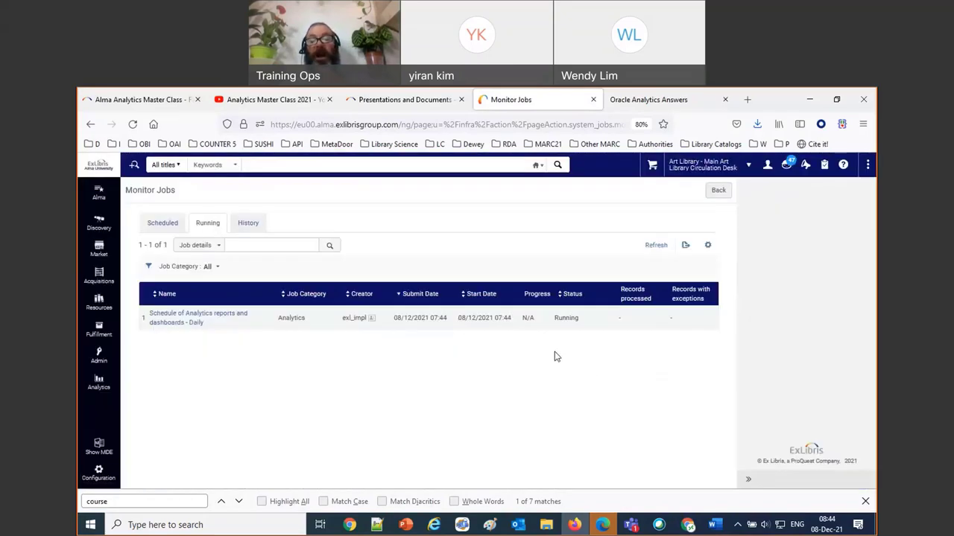
click(655, 246)
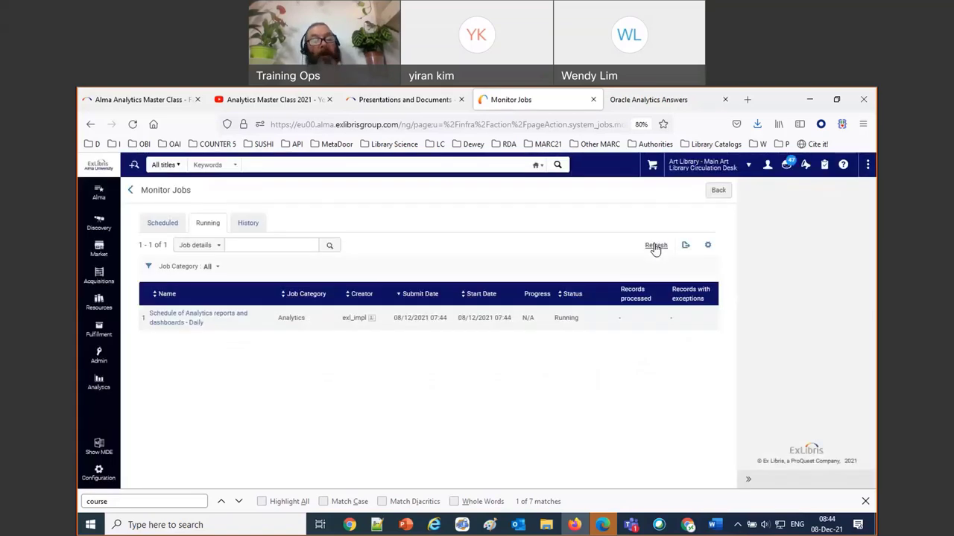
click(656, 246)
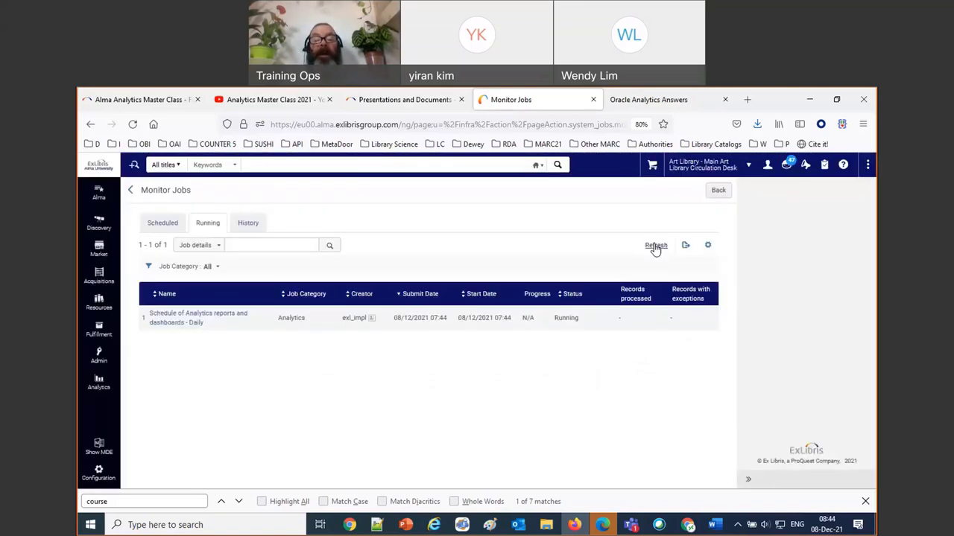
click(656, 246)
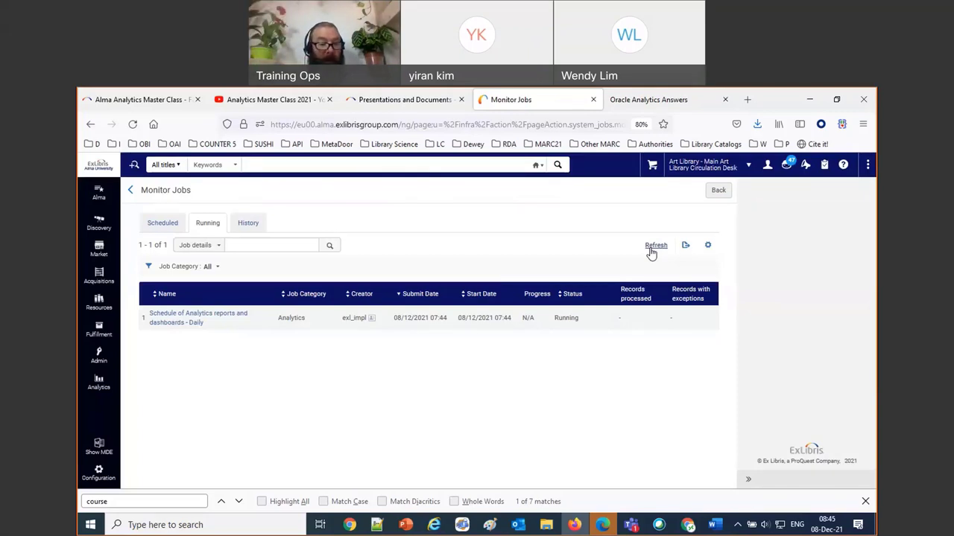
Open the Analytics Objects List filtered to Scheduled Report objects.
click(98, 382)
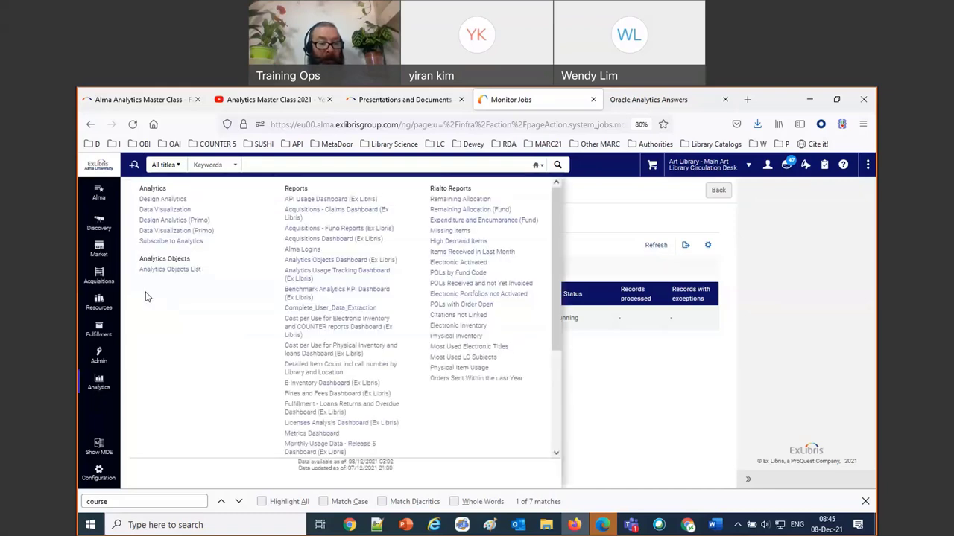
click(157, 270)
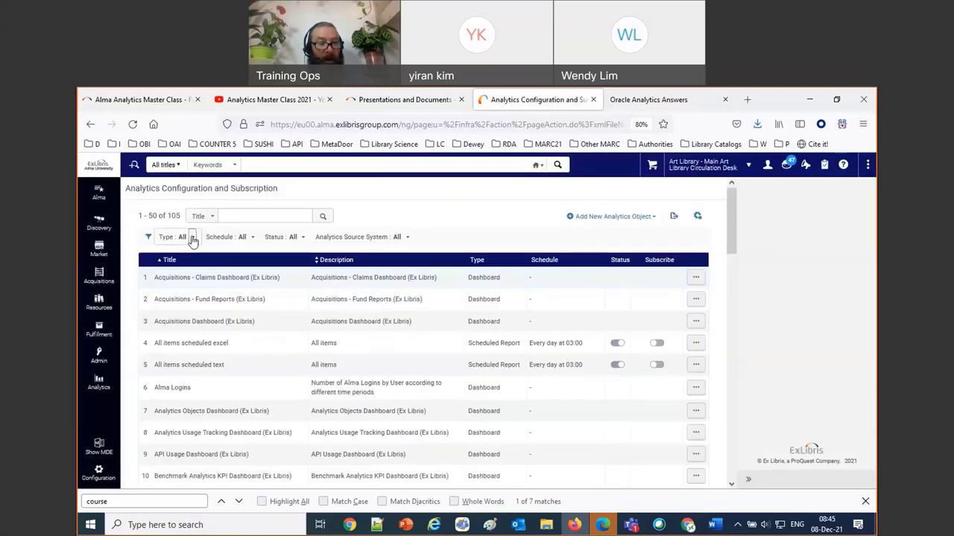
click(192, 239)
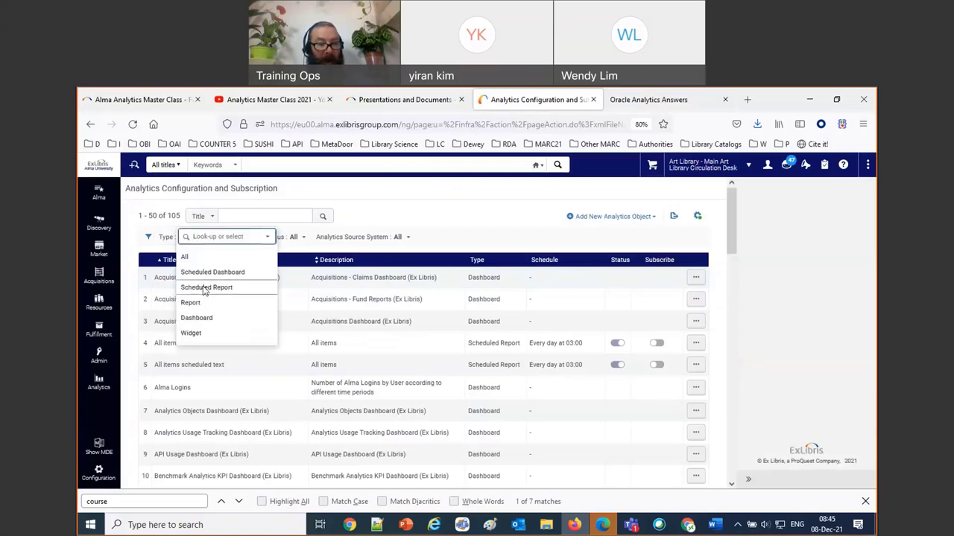
click(203, 289)
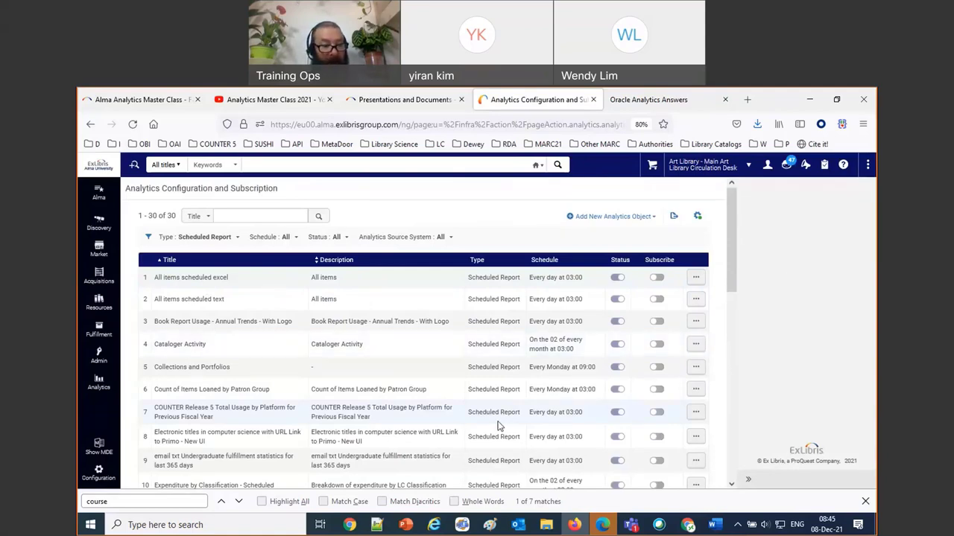
scroll(499, 426, down, 3)
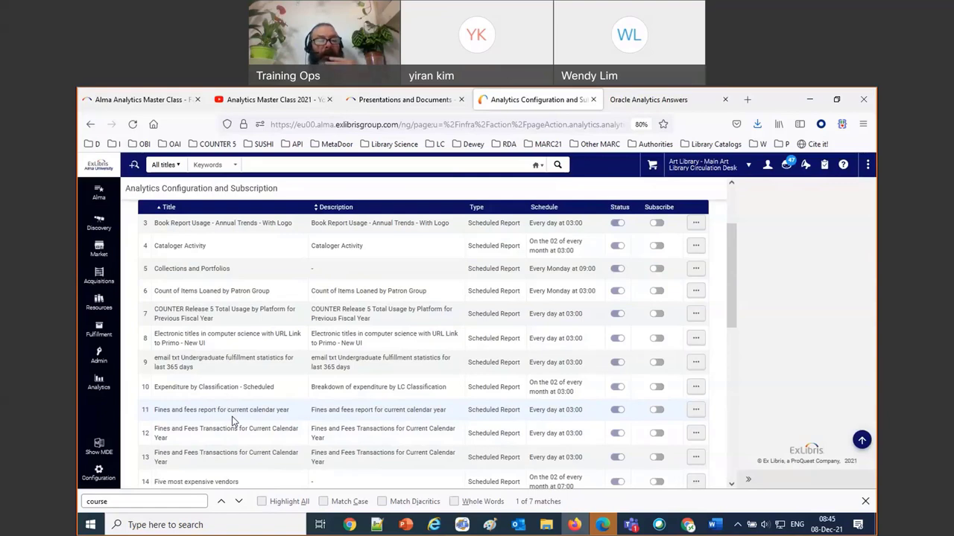
scroll(232, 422, down, 4)
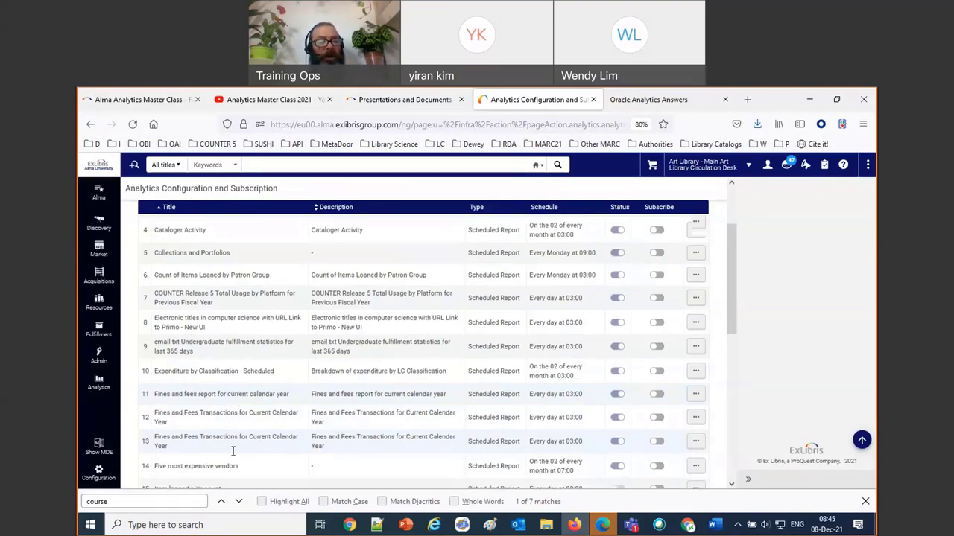
scroll(232, 452, up, 6)
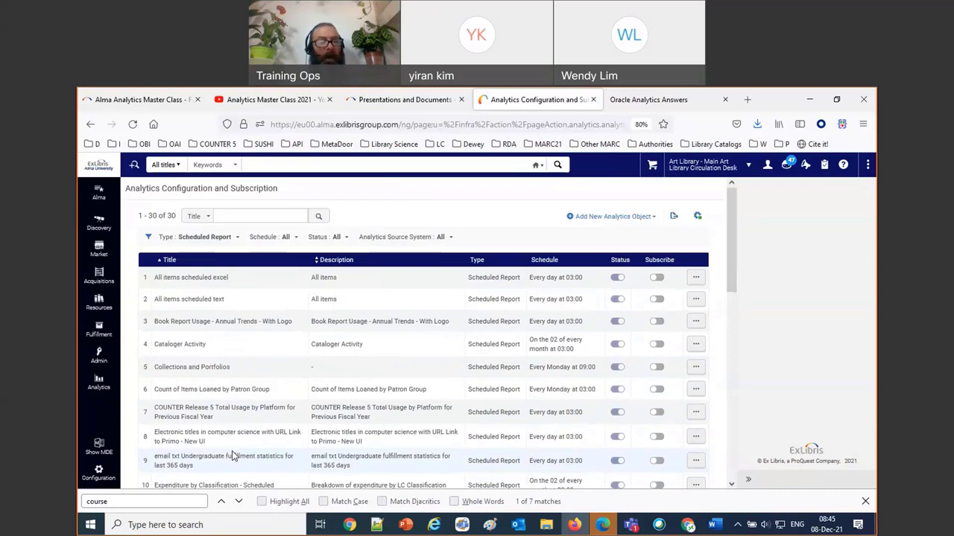
Search report titles for 'course', then return to Chrome's Running jobs list.
click(240, 218)
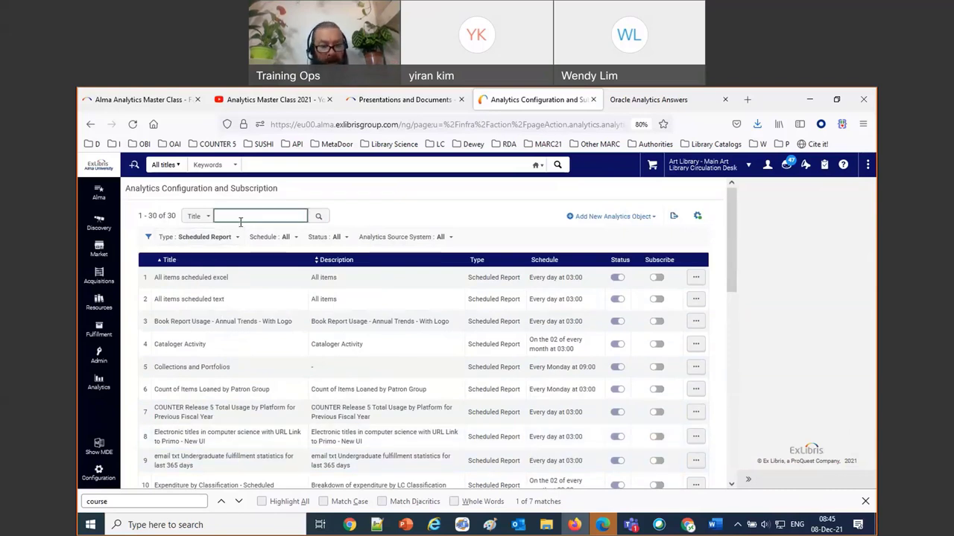
text(course)
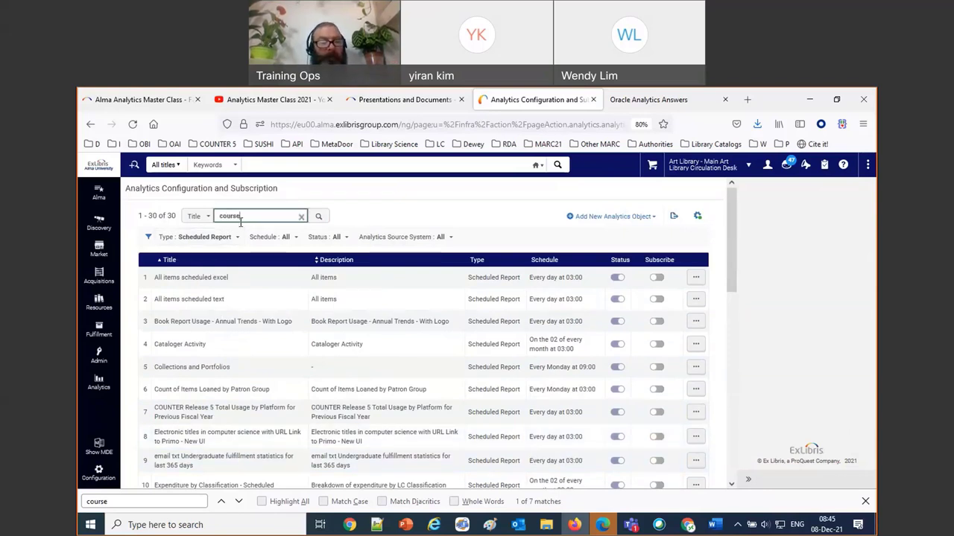
key(Return)
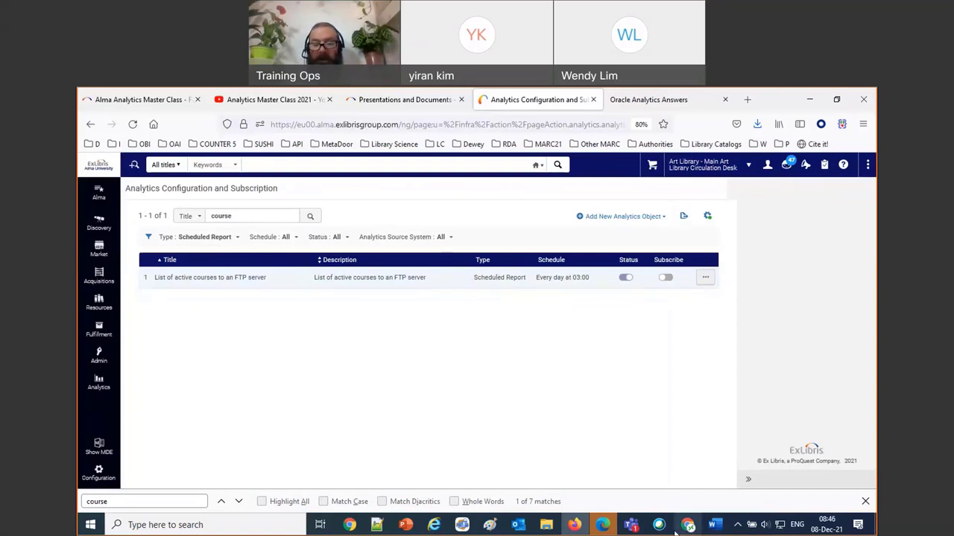
click(573, 526)
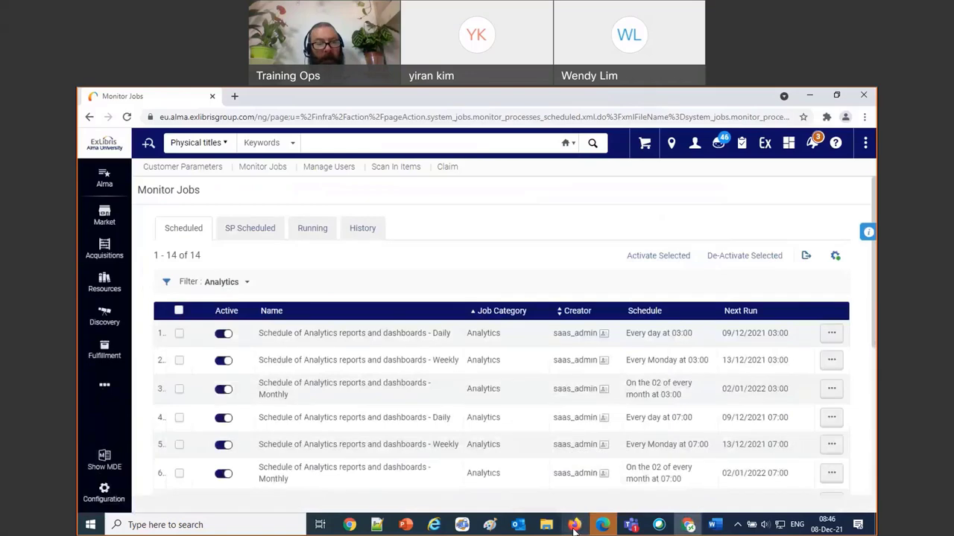
click(305, 232)
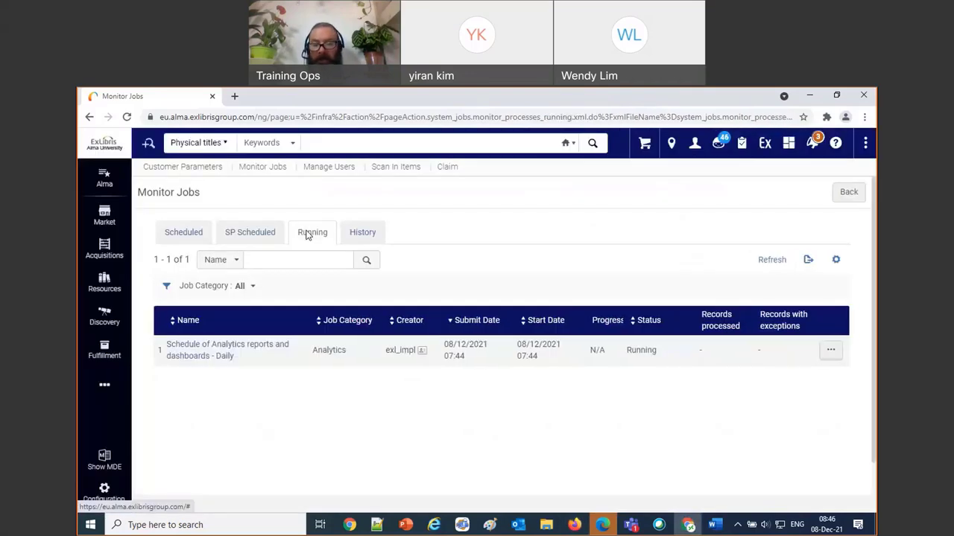
Launch FileZilla and connect to the saved Alma University EU site from Site Manager.
click(227, 526)
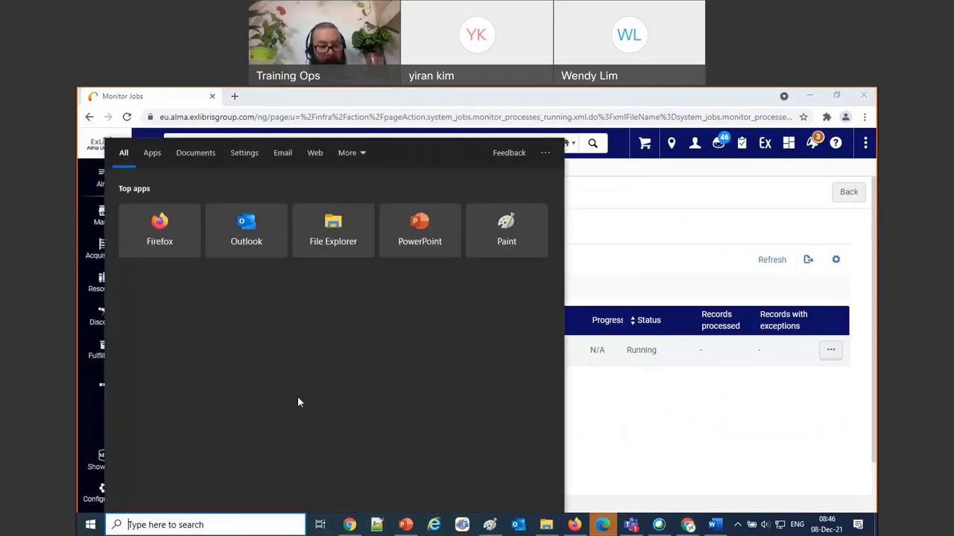
text(filez)
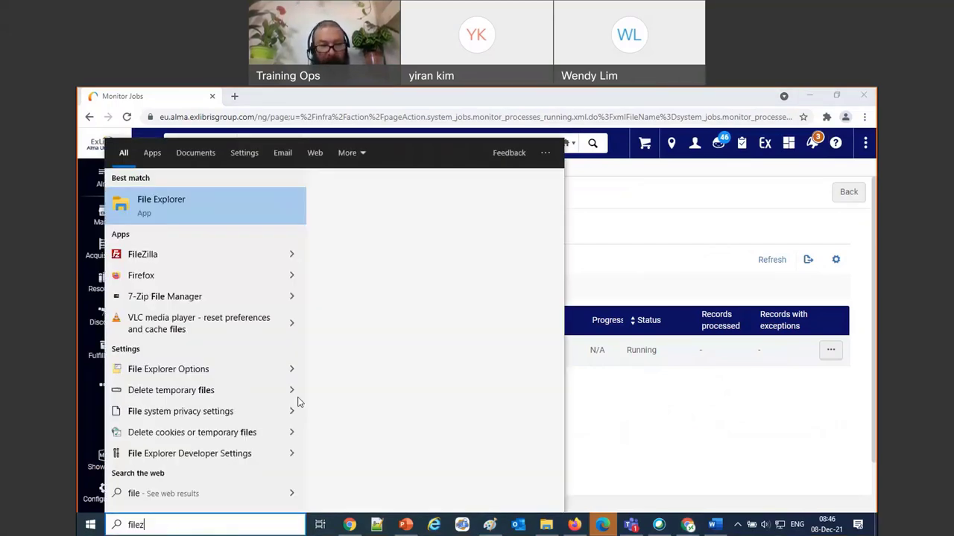
text(illa)
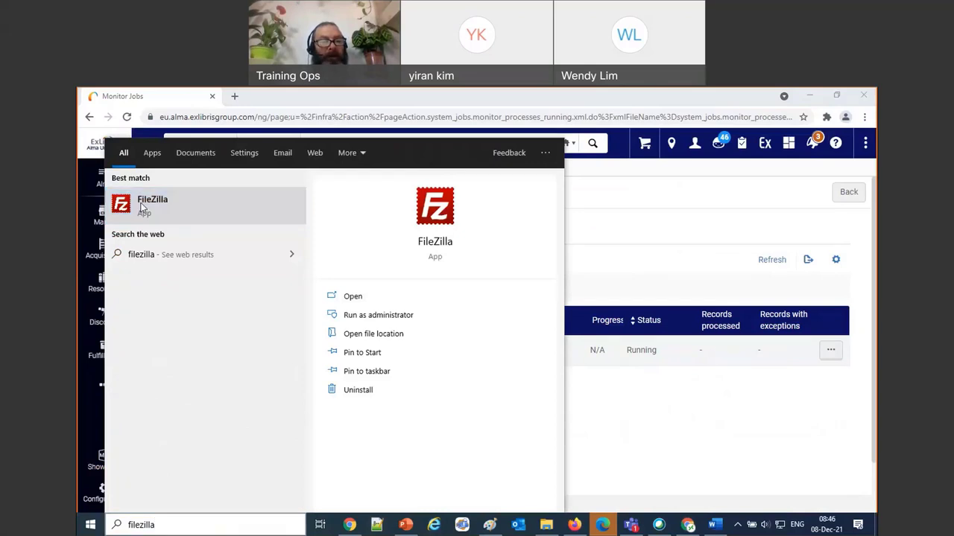
click(141, 206)
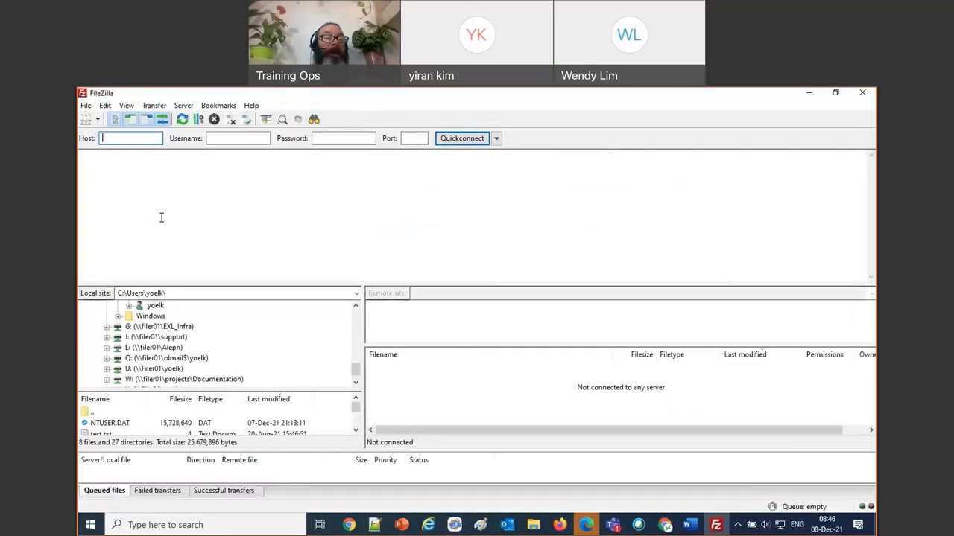
click(86, 105)
click(100, 121)
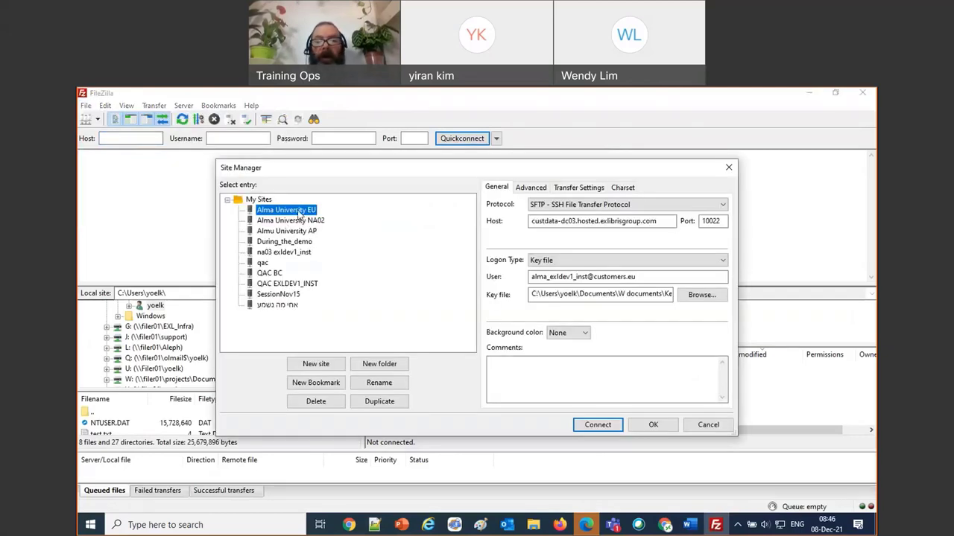
click(605, 426)
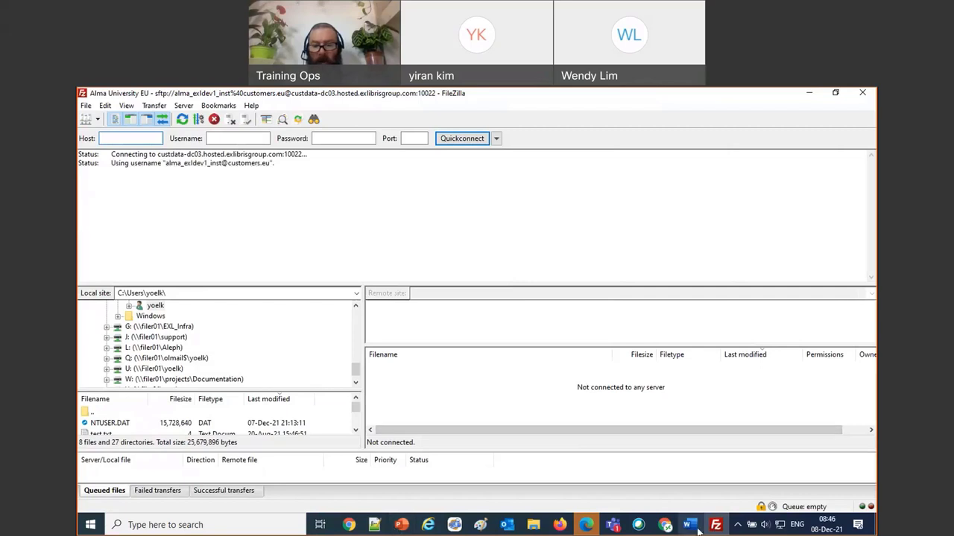
key(alt+Tab)
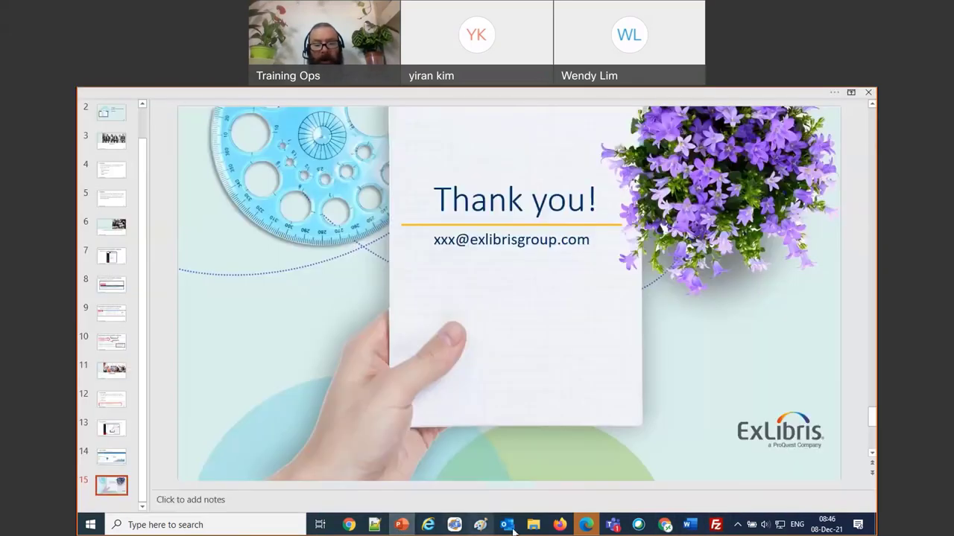
Edit the List of active courses to an FTP server scheduled report to view its FTP settings.
click(559, 525)
click(705, 278)
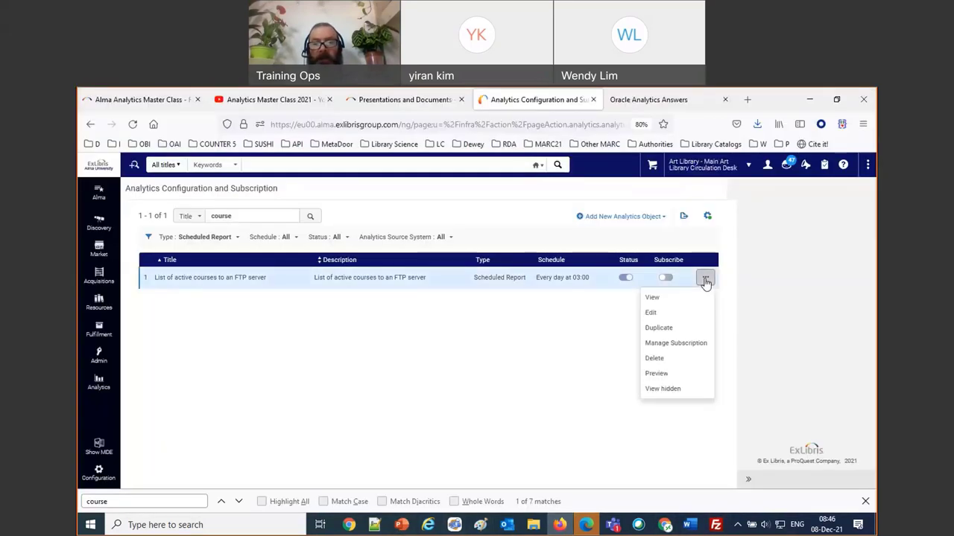
click(652, 313)
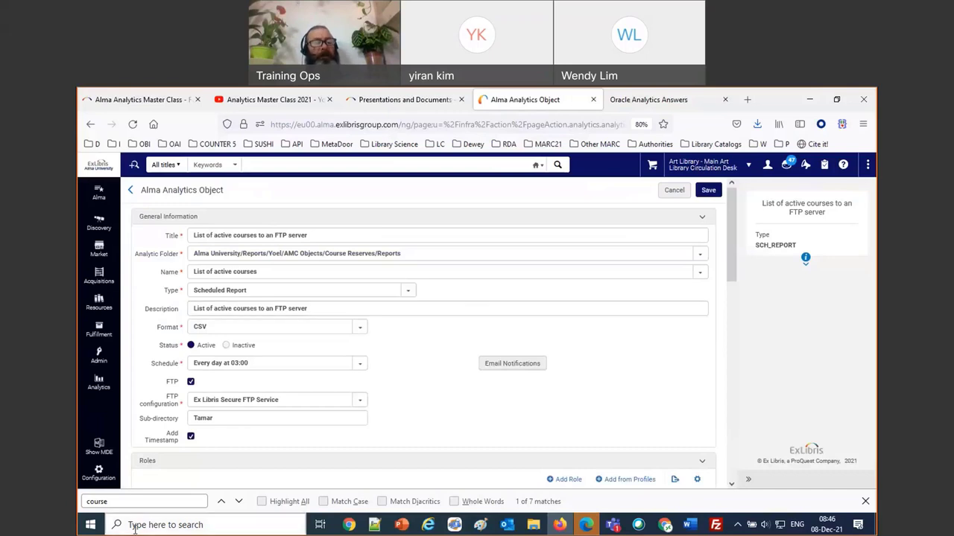
click(718, 527)
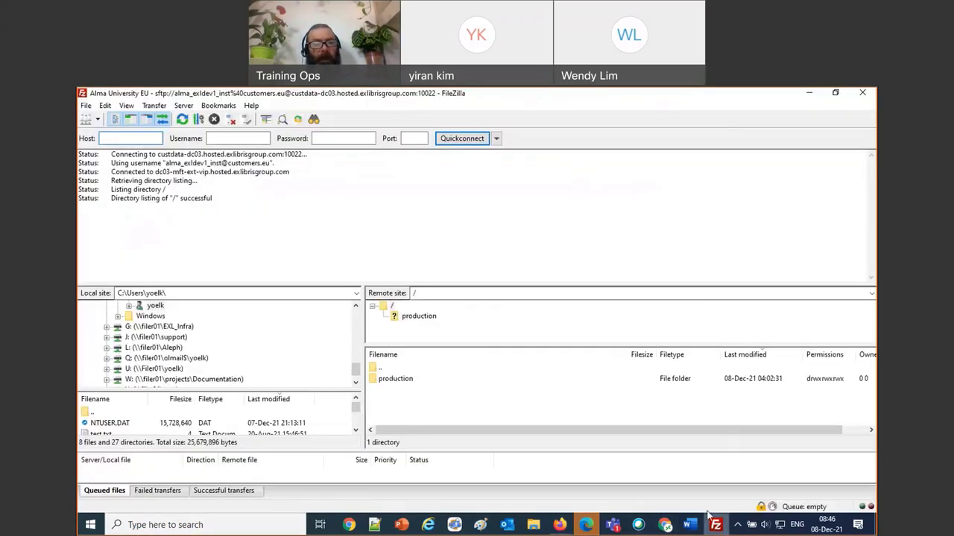
Open the remote production folder in FileZilla, then refresh Alma's Running jobs list.
double_click(395, 380)
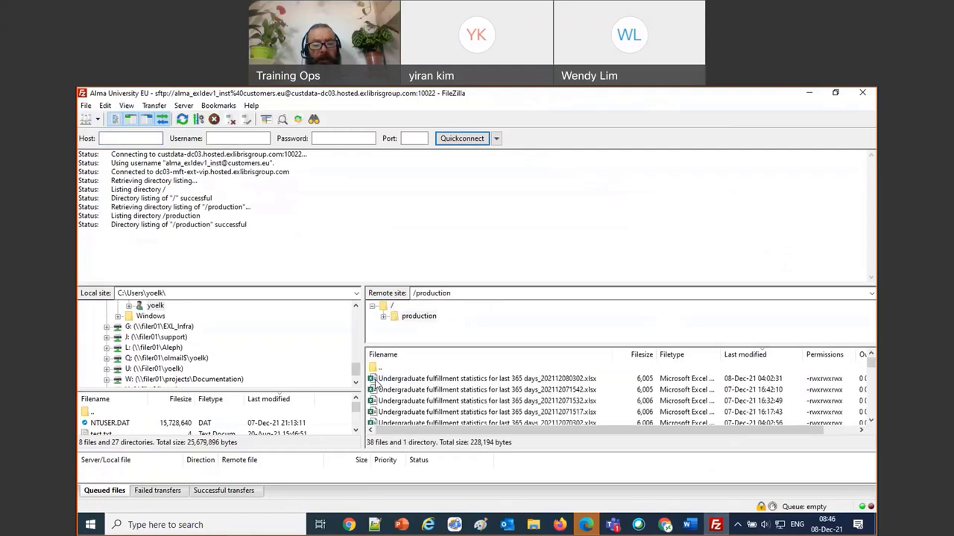
scroll(452, 373, down, 10)
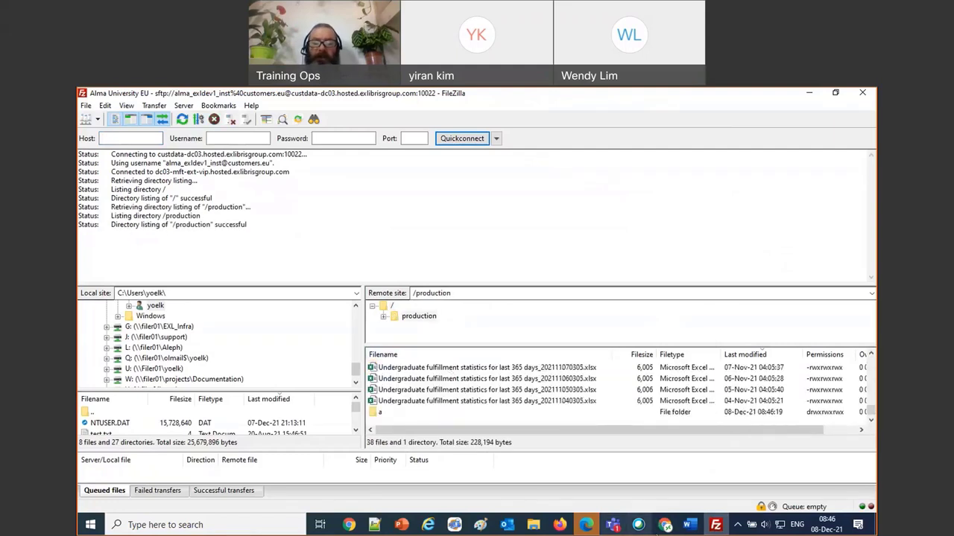
click(664, 526)
click(771, 260)
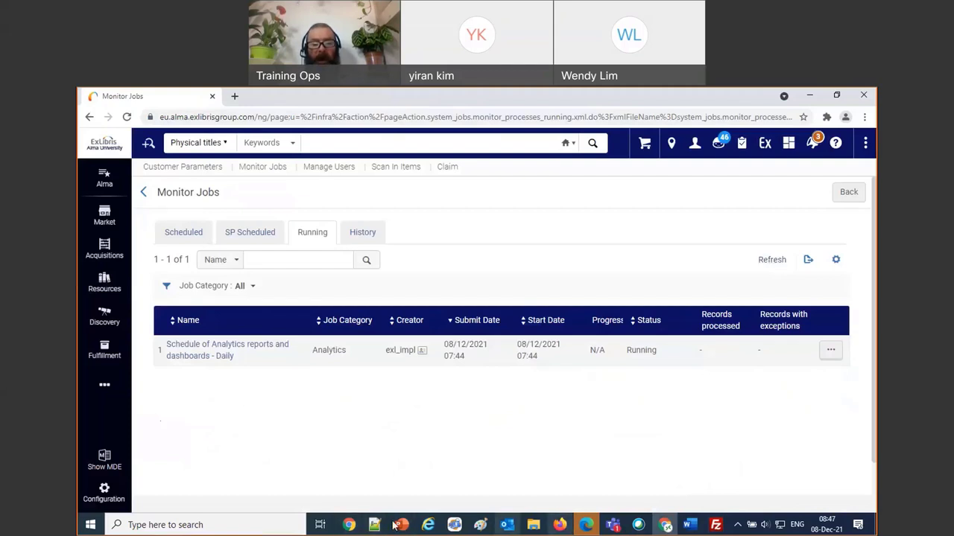
Go to mail.google.com in a new Chrome tab.
click(349, 526)
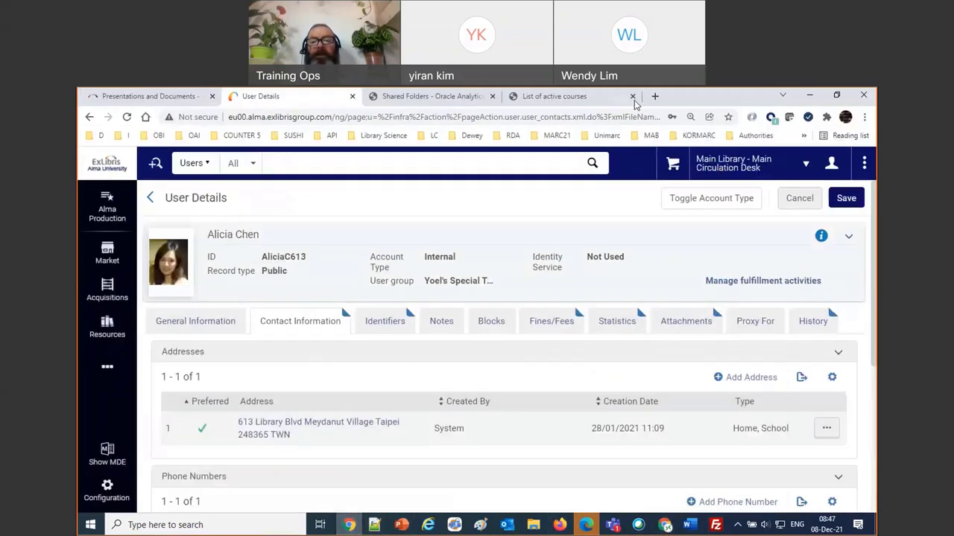
click(649, 96)
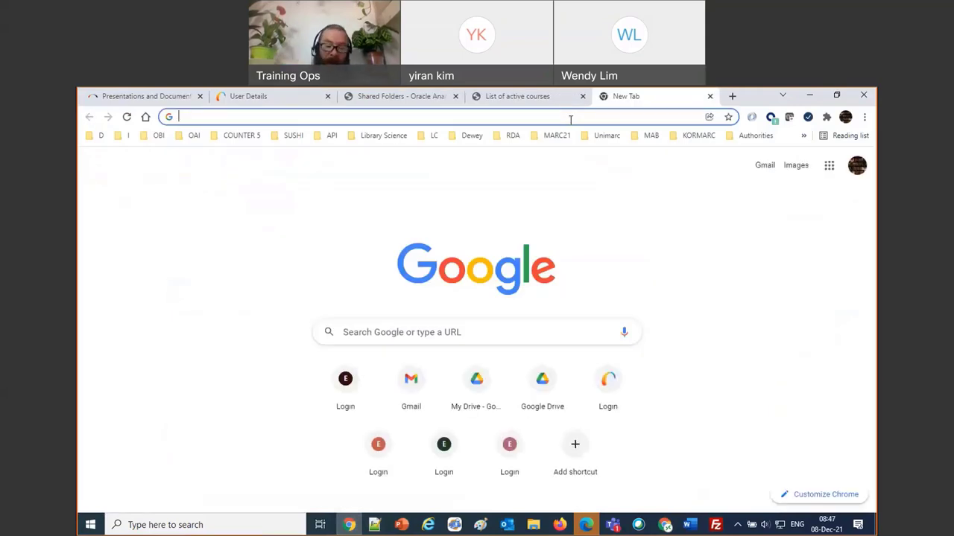
text(mai)
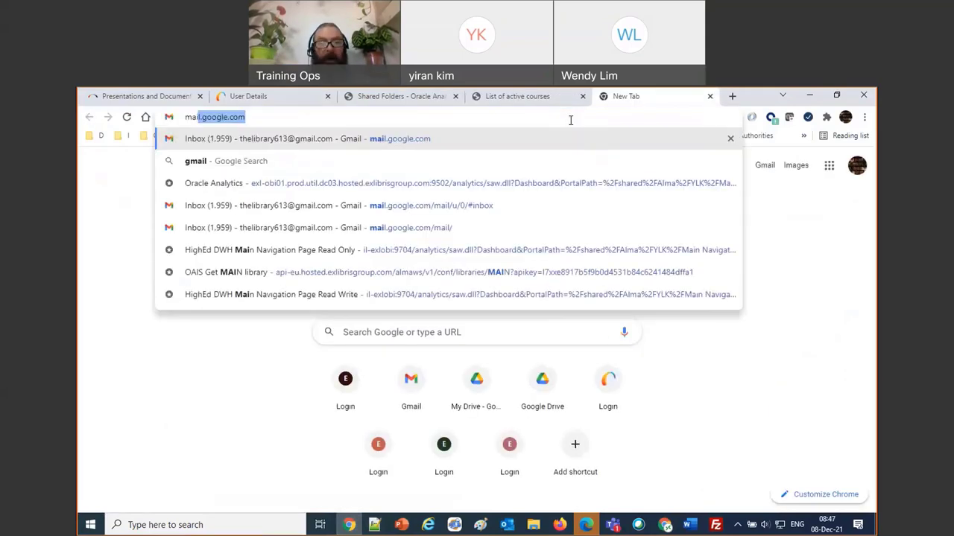
key(Return)
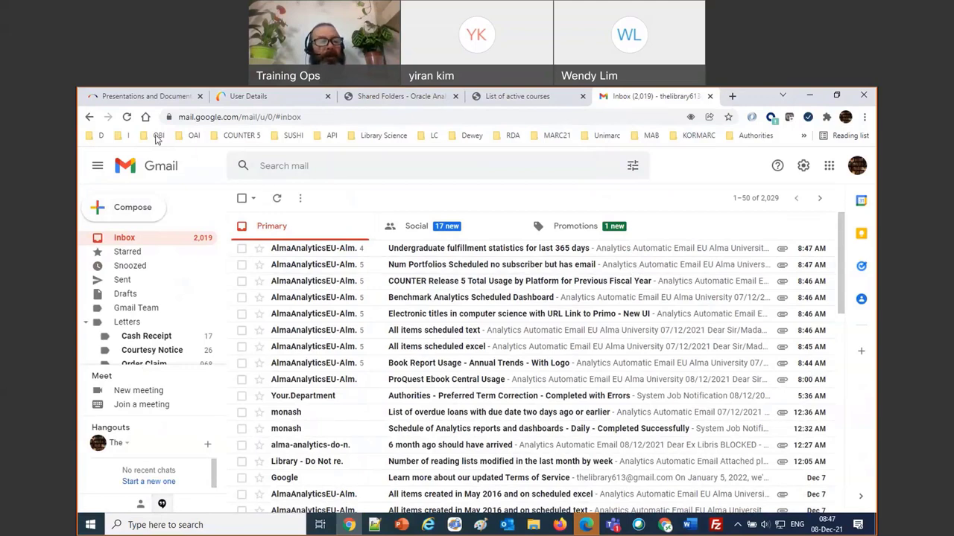
Refresh the Gmail inbox, then go to Admin > Monitor Jobs in the Firefox Alma session.
click(127, 241)
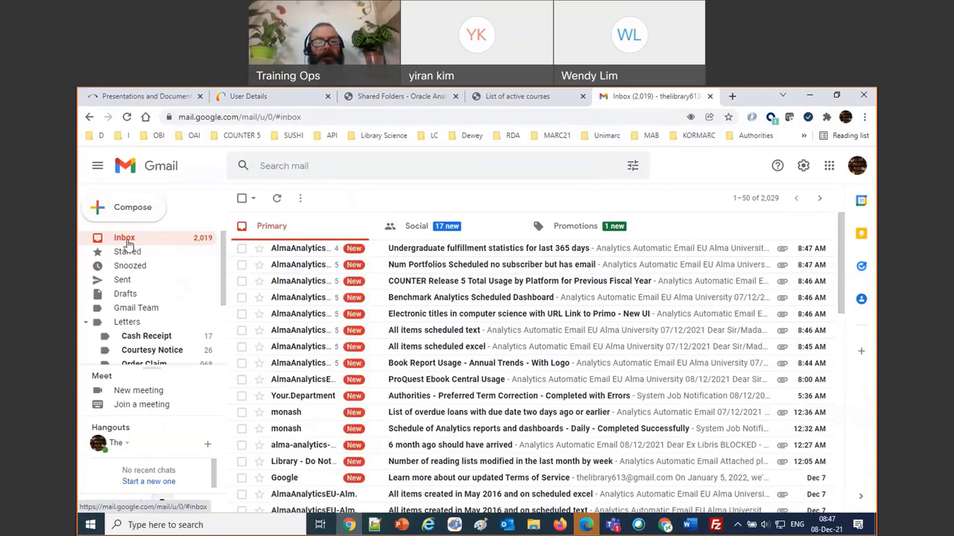
click(126, 241)
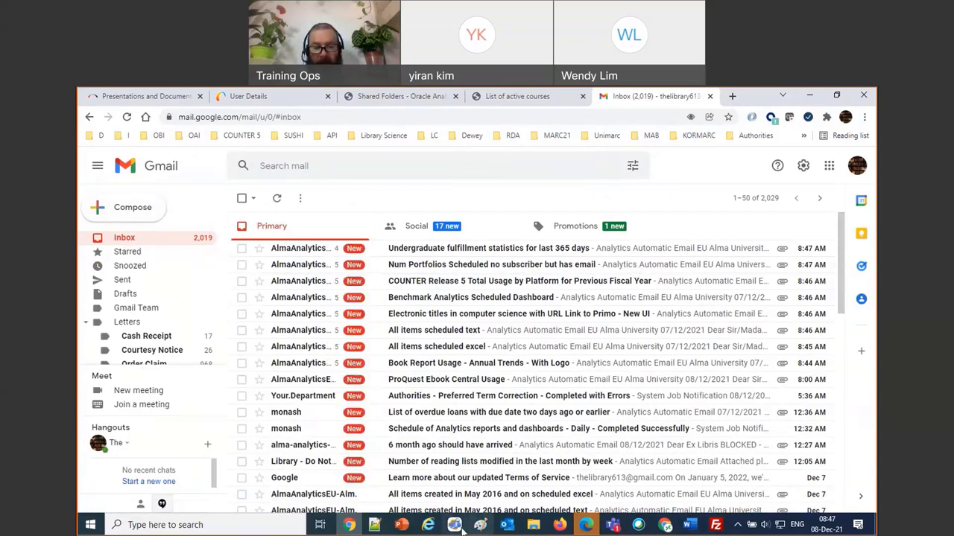
click(558, 525)
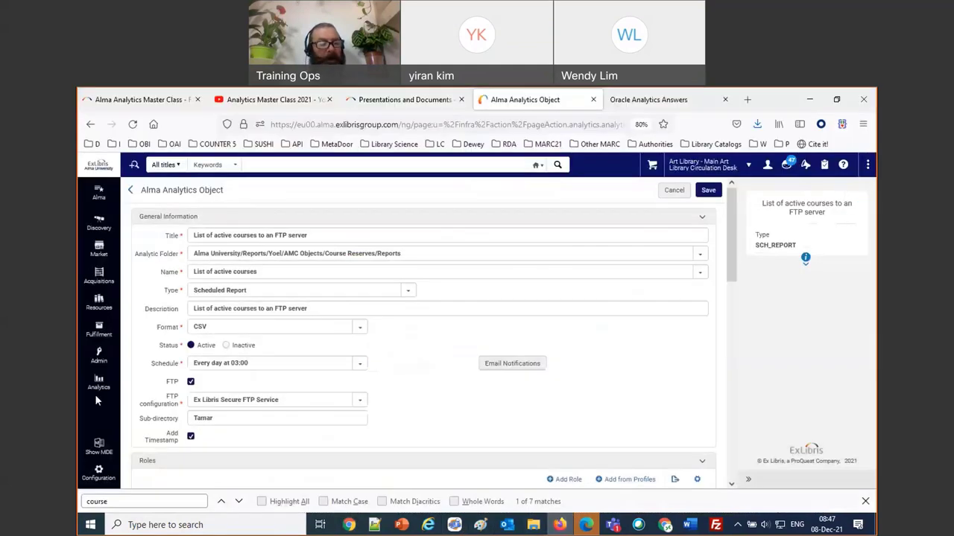
click(99, 363)
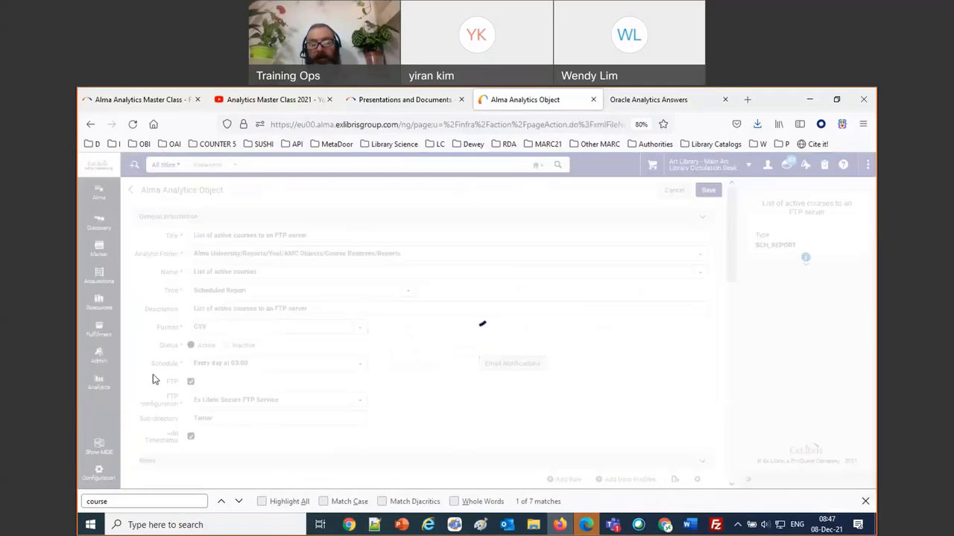
click(152, 380)
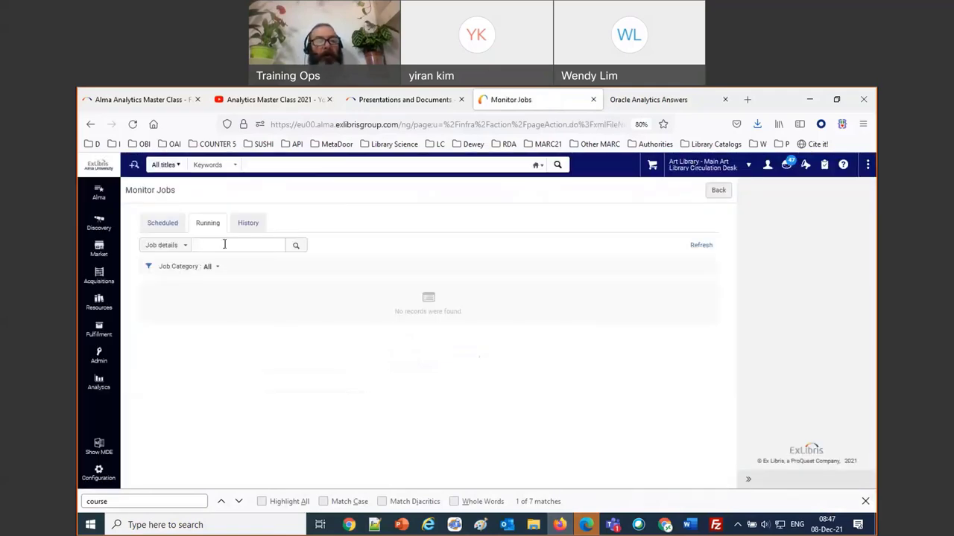
Open the job report of the latest Analytics schedule run from the job history.
click(244, 227)
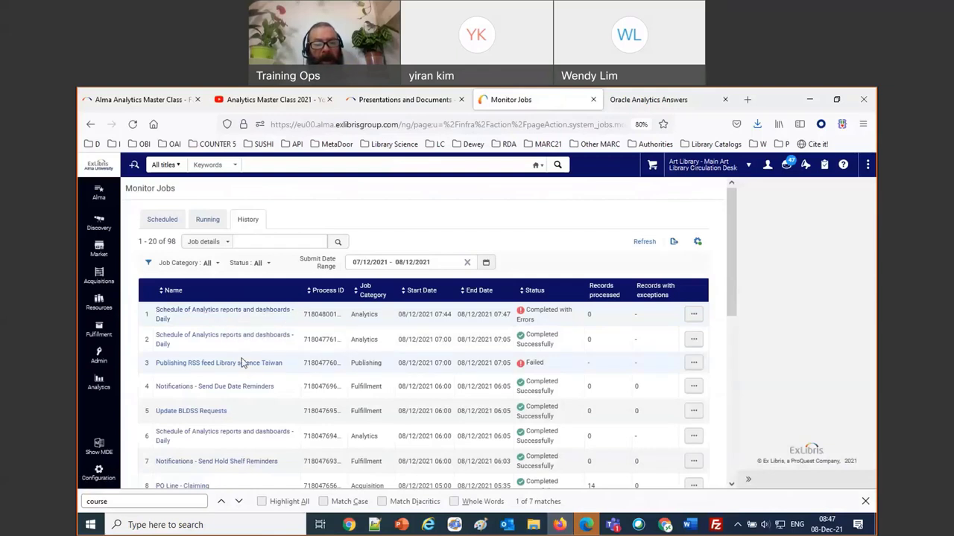
click(694, 317)
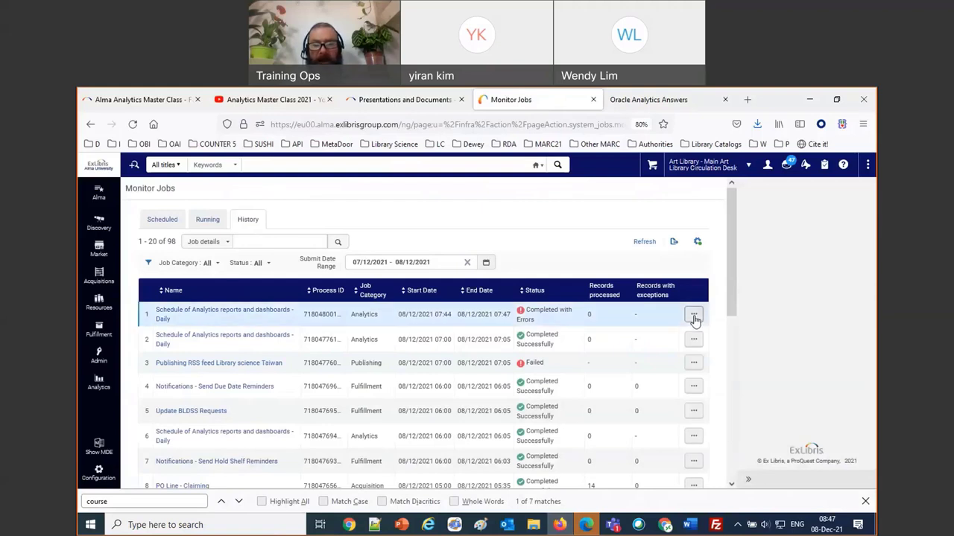
click(642, 335)
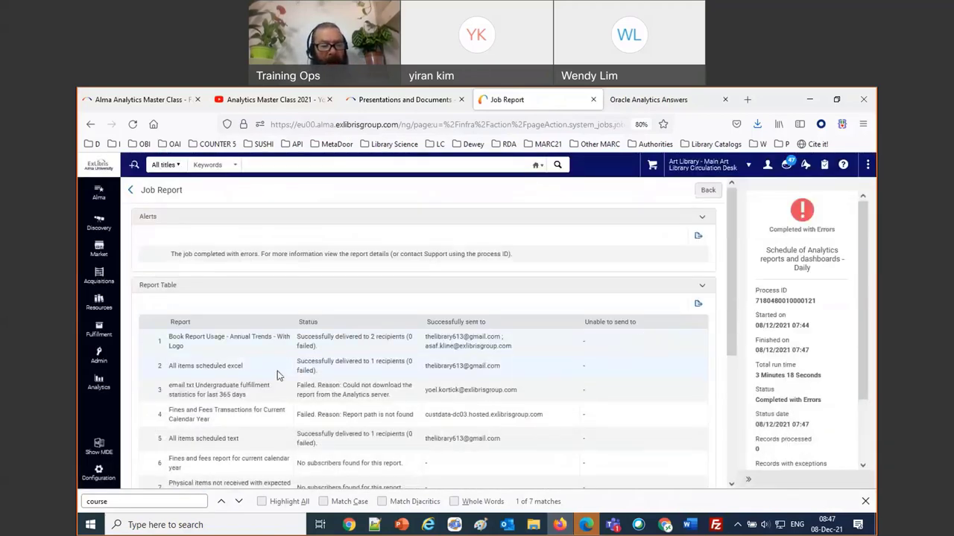
Review the Fines and fees rows and highlight the delivery statuses of rows 10 and 14.
scroll(277, 375, down, 3)
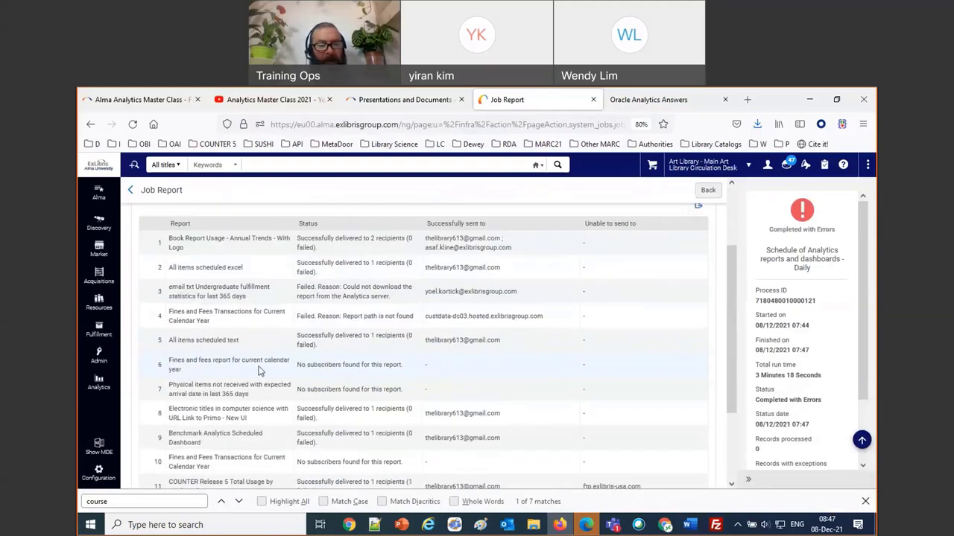
click(255, 363)
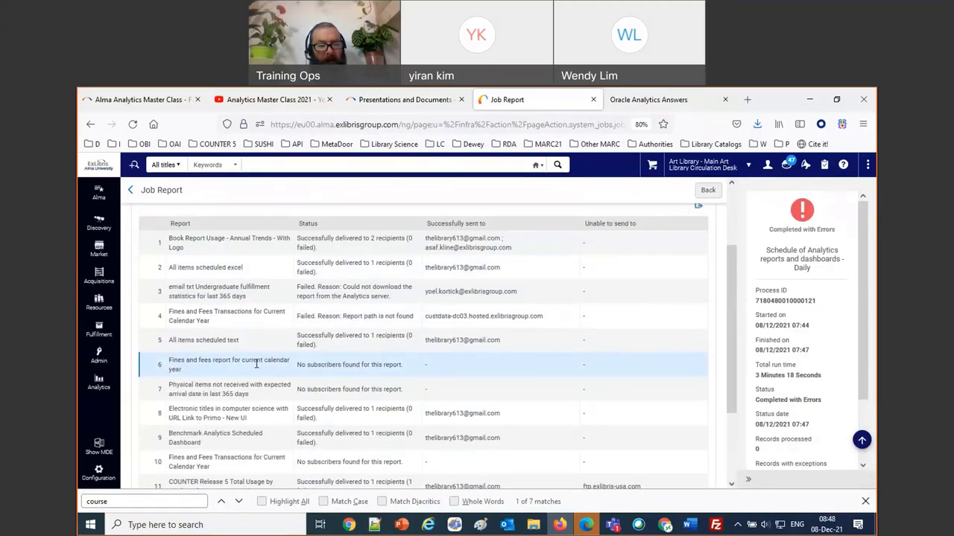
scroll(255, 364, down, 2)
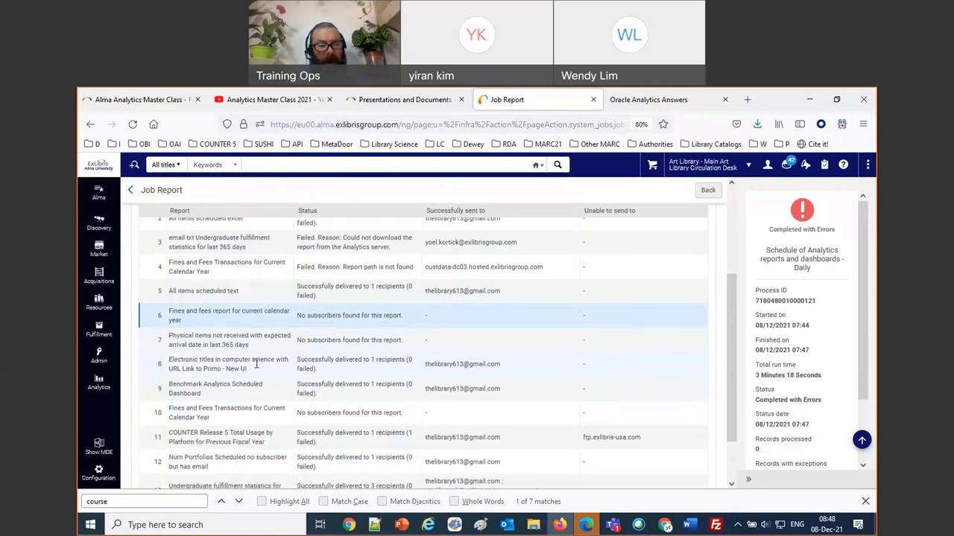
scroll(255, 363, down, 2)
click(255, 363)
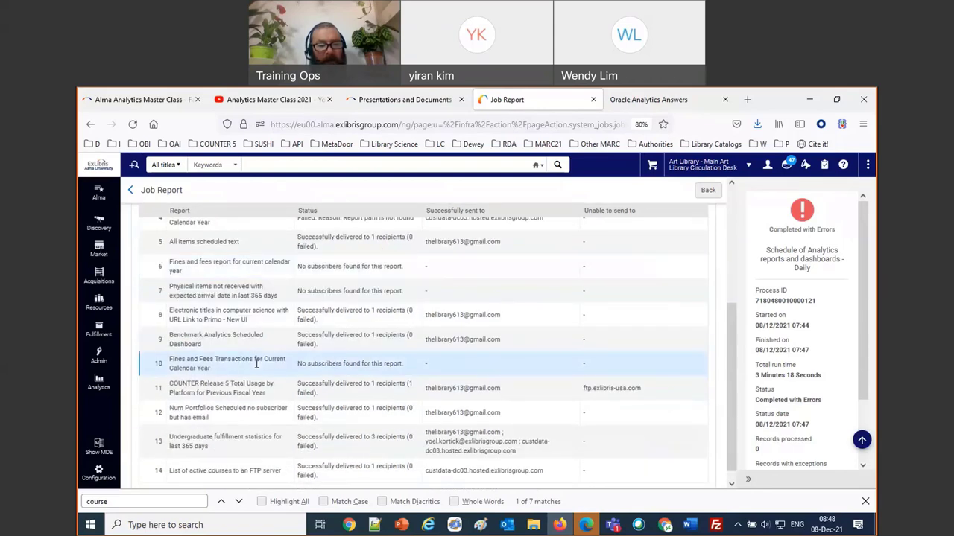
drag(307, 363, 394, 366)
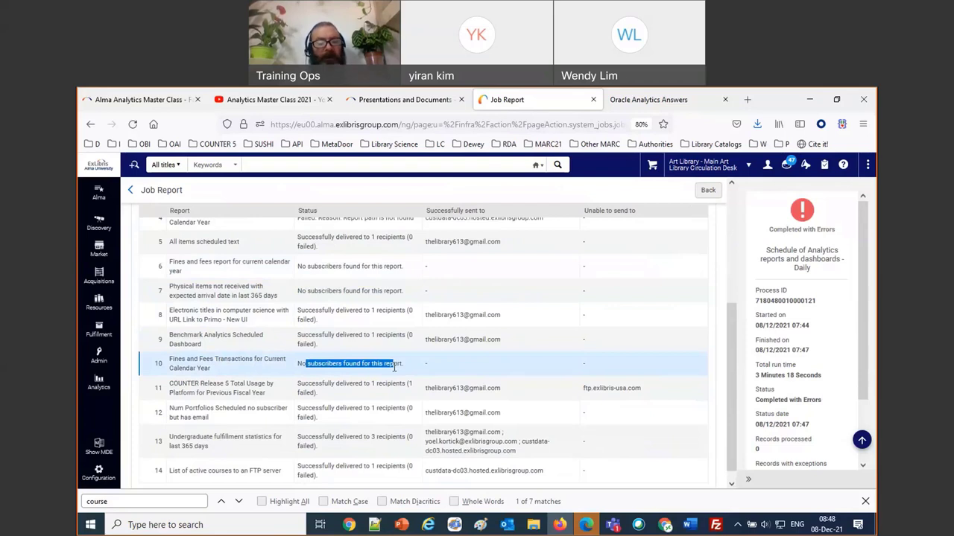
scroll(394, 367, down, 1)
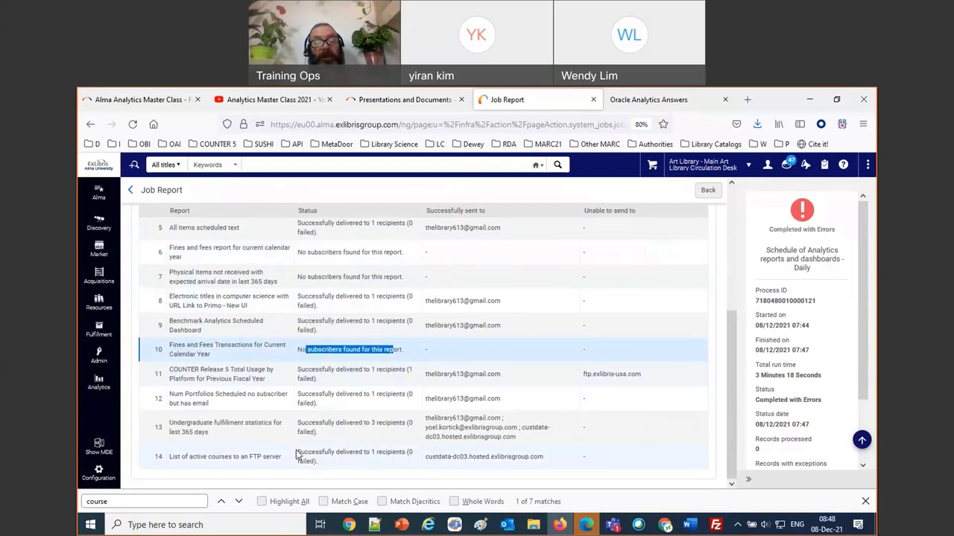
drag(296, 456, 564, 463)
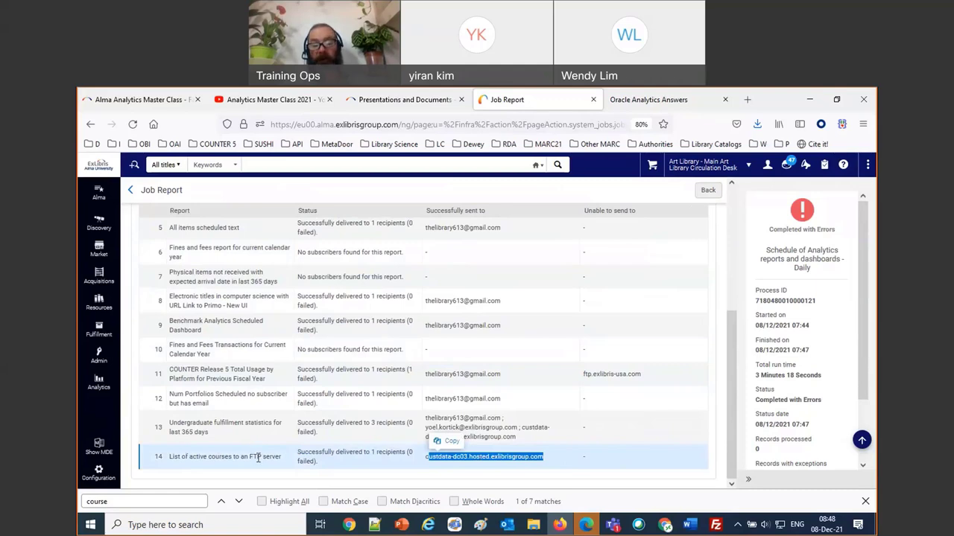
click(716, 525)
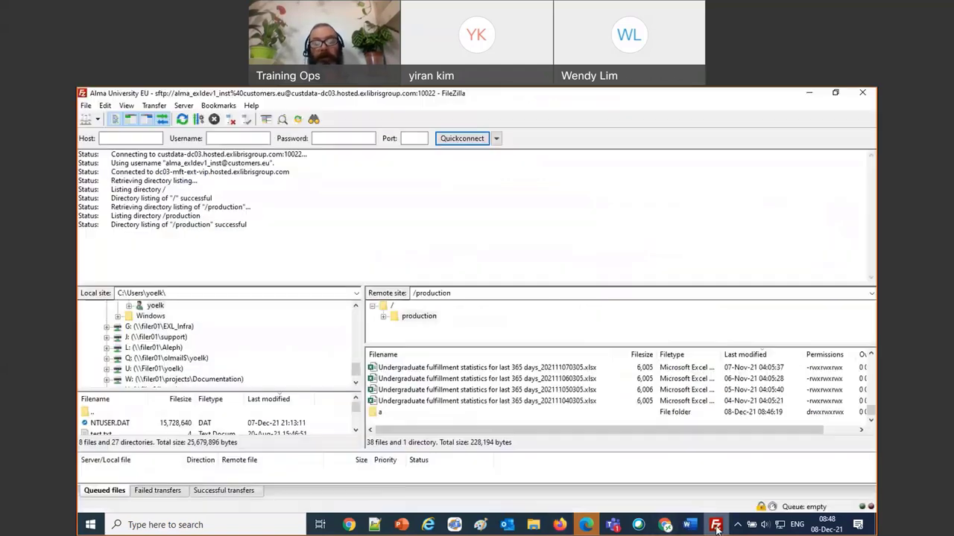
Refresh the remote production folder and open its Tamar subfolder.
click(182, 120)
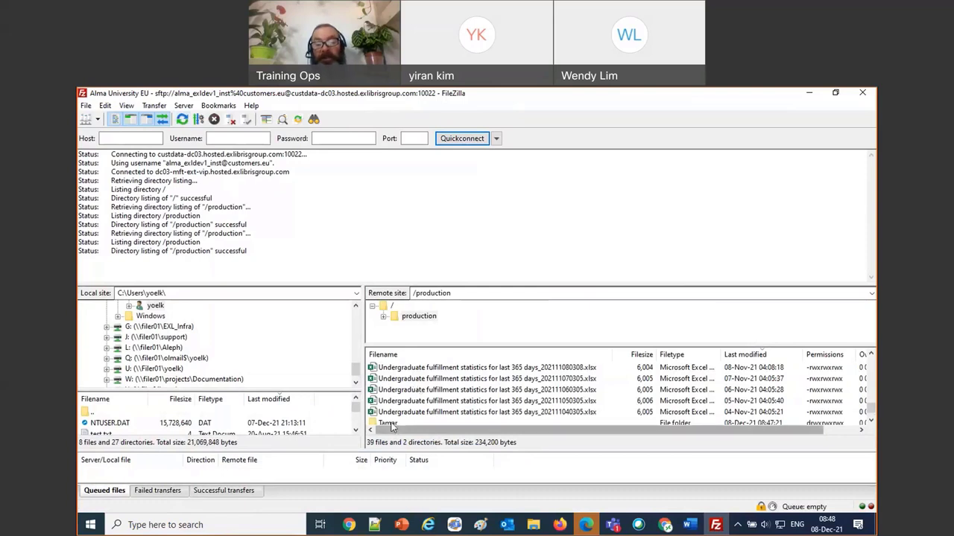
click(389, 423)
scroll(389, 418, down, 2)
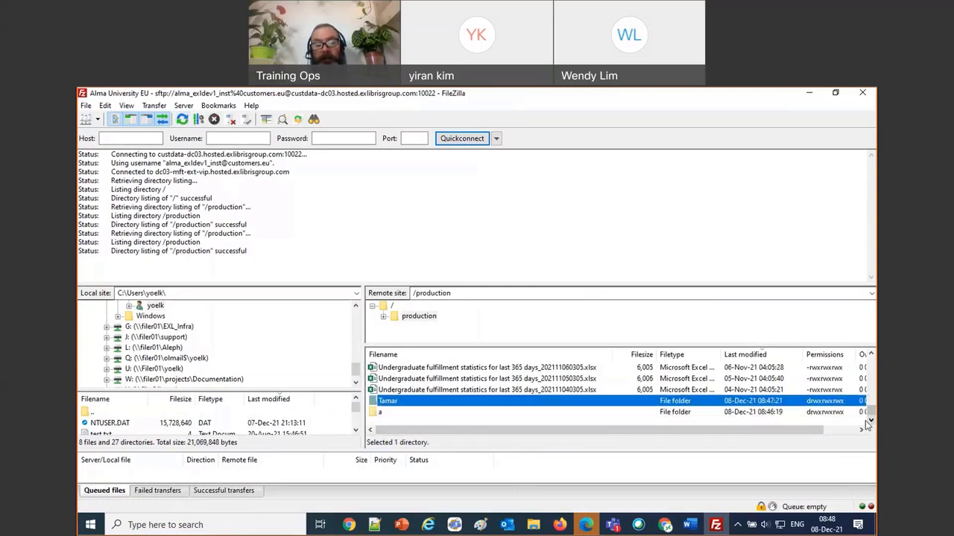
double_click(386, 401)
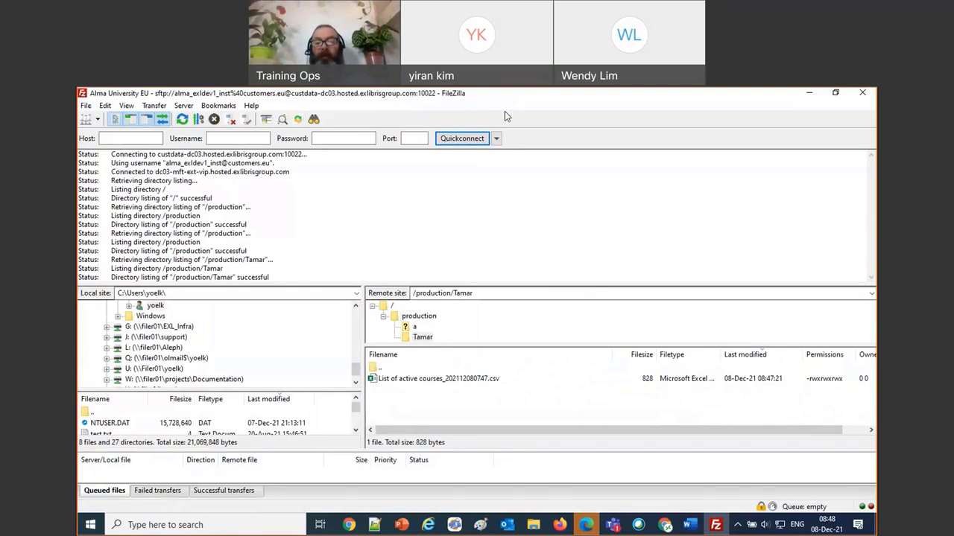
Download List of active courses_202112080747.csv to the local pane by dragging it across.
click(444, 378)
scroll(239, 320, up, 10)
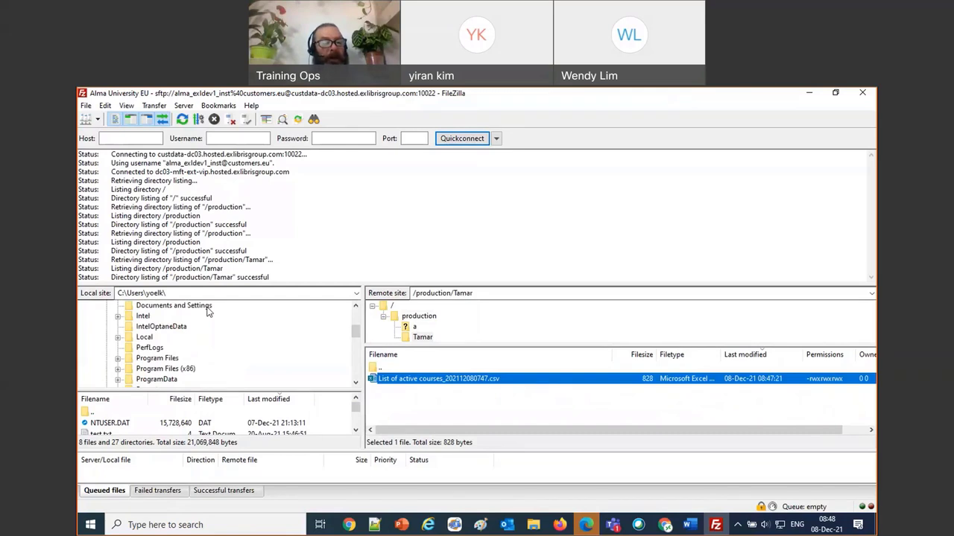
scroll(209, 311, up, 5)
scroll(207, 311, down, 1)
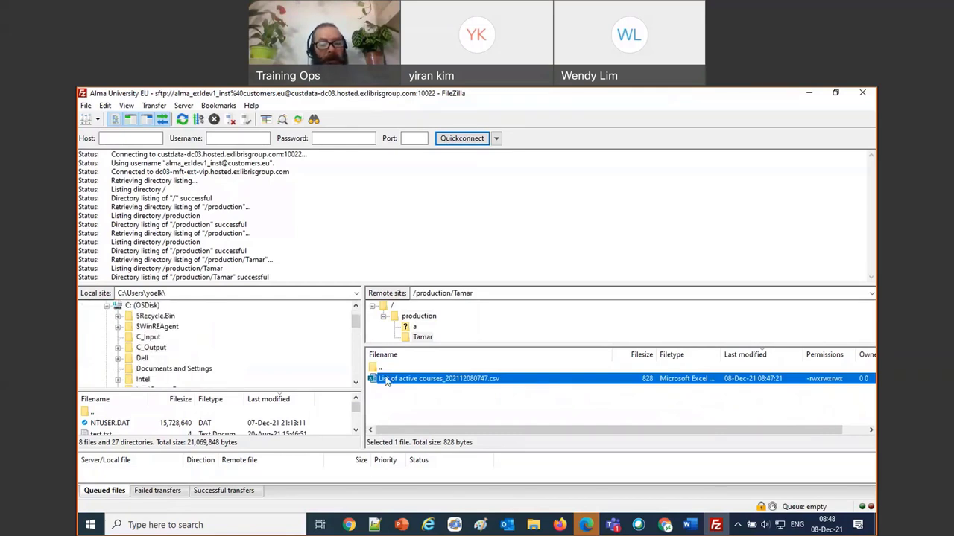
drag(387, 380, 179, 351)
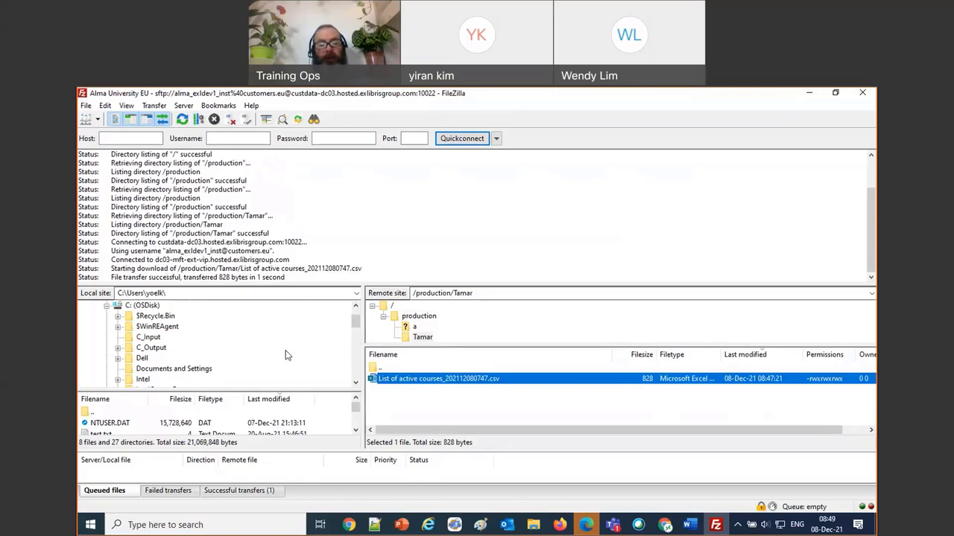
click(535, 525)
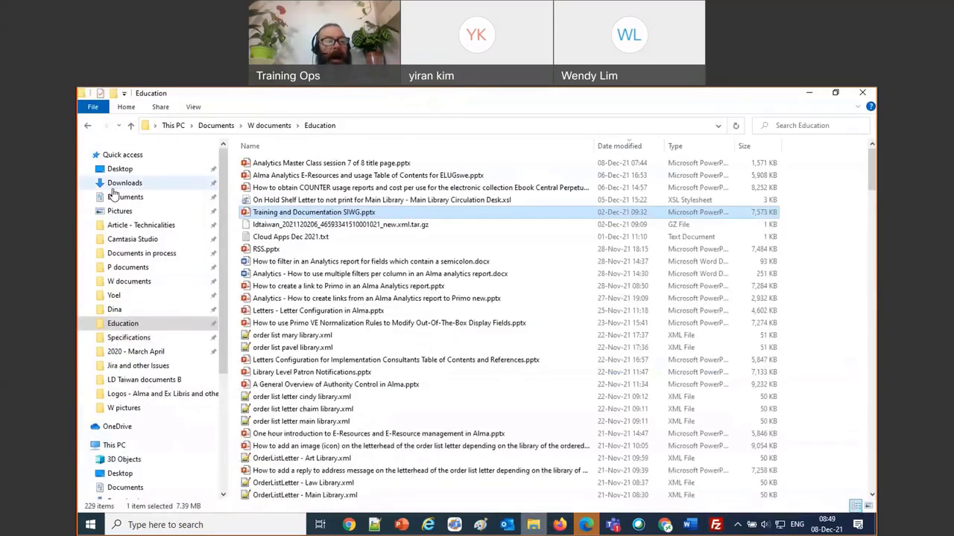
Go to C:\C_Output, sort by date modified, and open the List of active courses csv.
click(363, 125)
text(c:\)
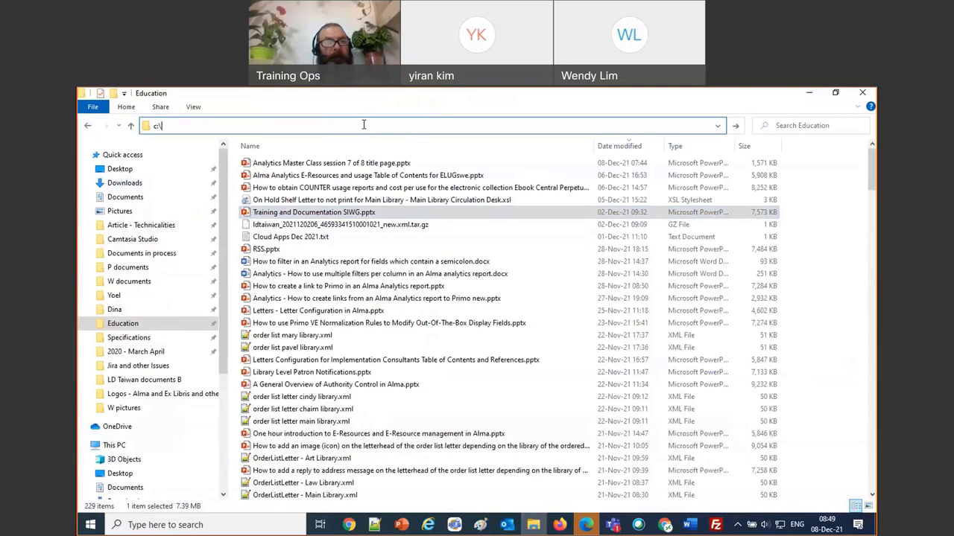
key(Return)
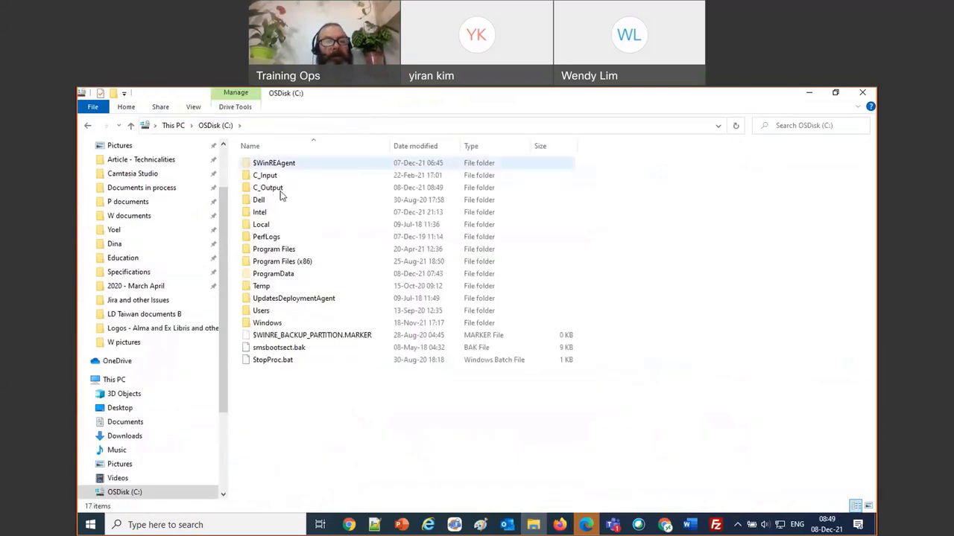
click(269, 191)
double_click(269, 192)
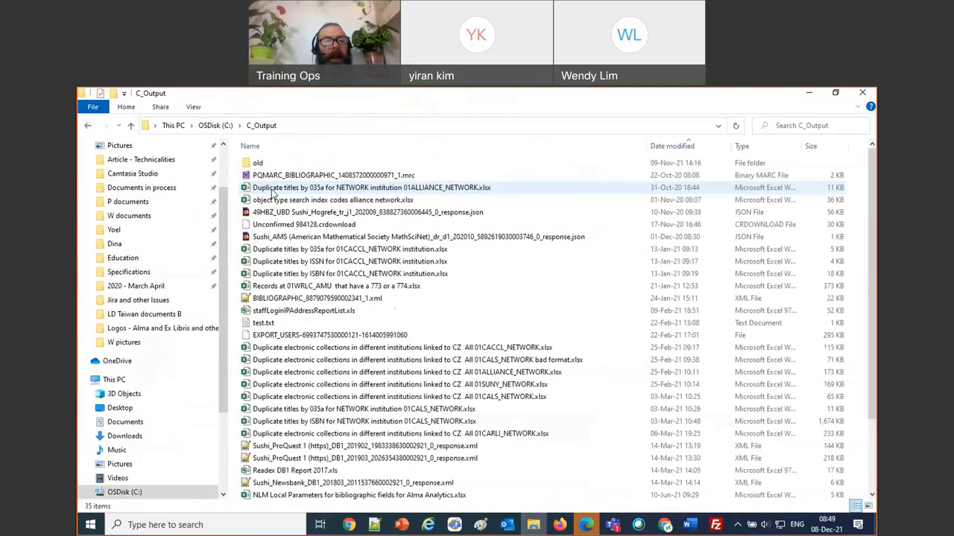
click(674, 147)
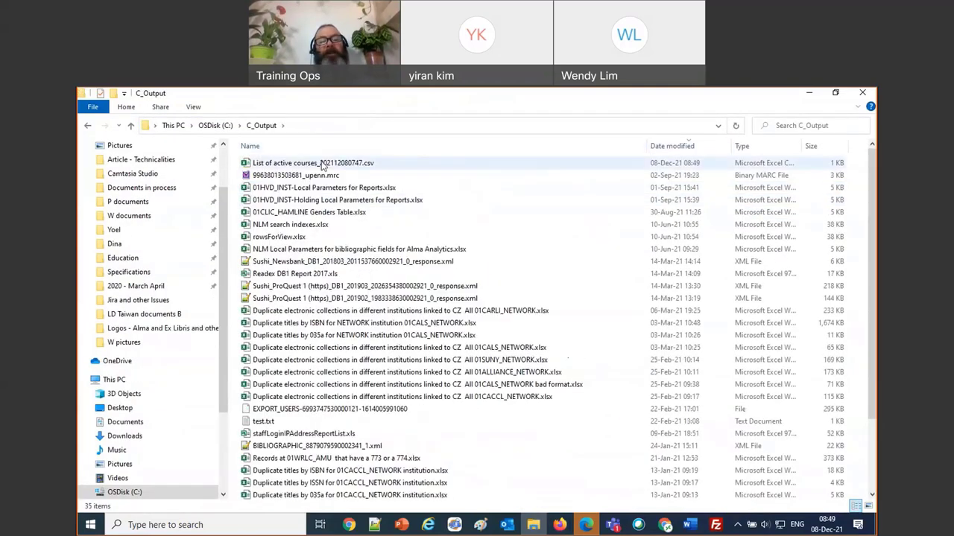
double_click(289, 165)
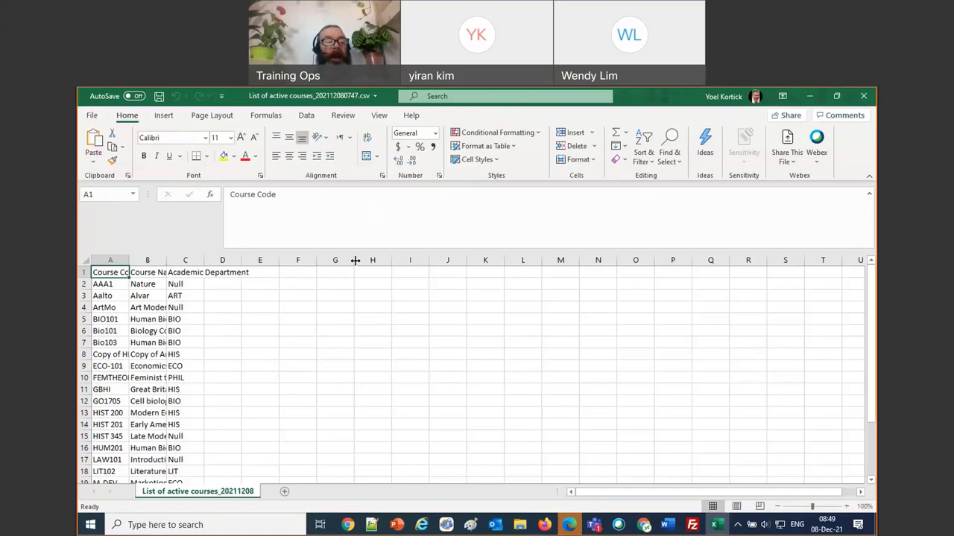
Autofit all columns of the course list sheet, then switch back to the Alma job report.
click(90, 258)
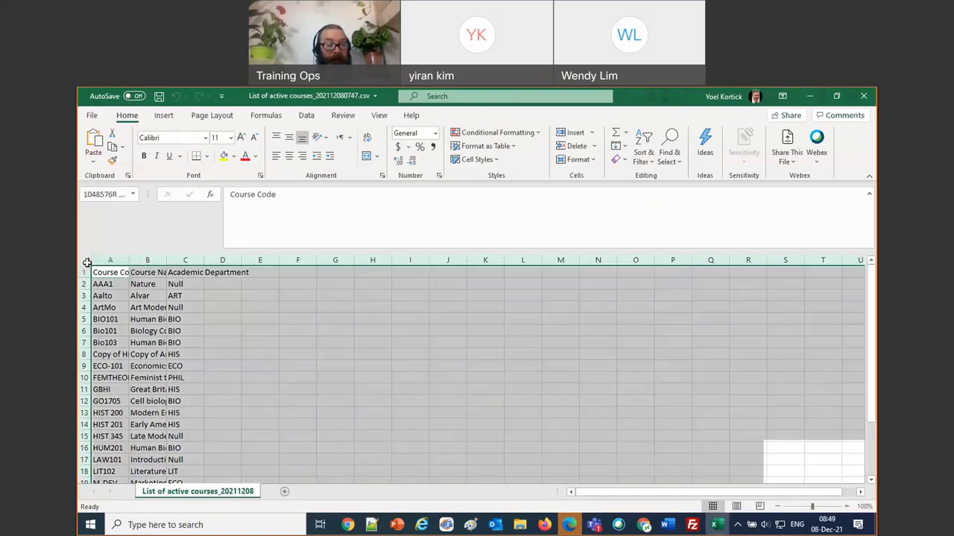
double_click(129, 260)
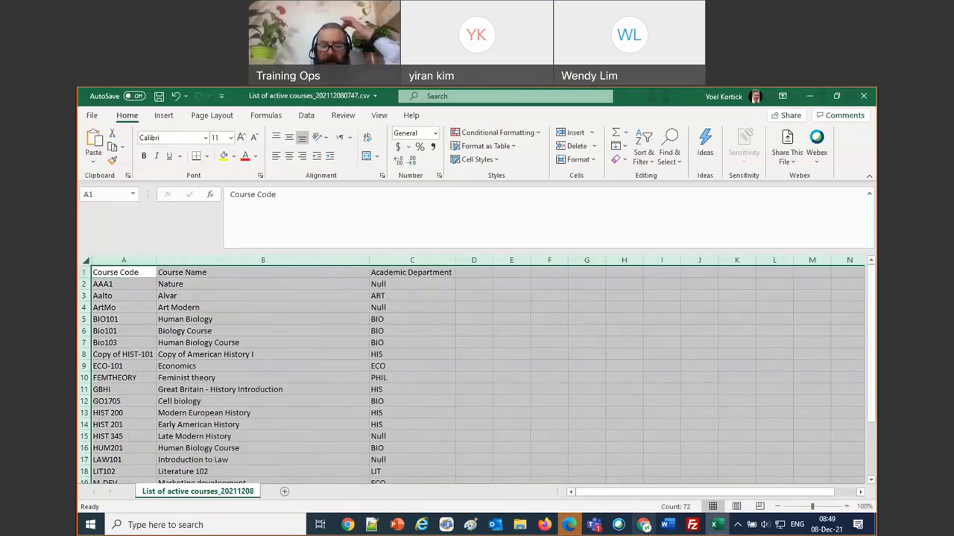
click(549, 526)
scroll(224, 223, up, 5)
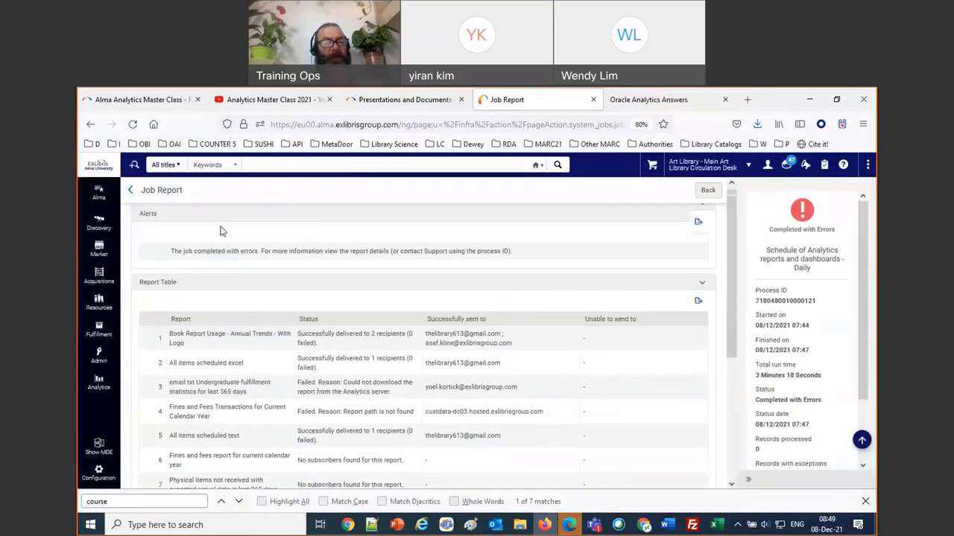
Open the Analytics Objects List from Alma's Analytics sidebar menu.
click(98, 386)
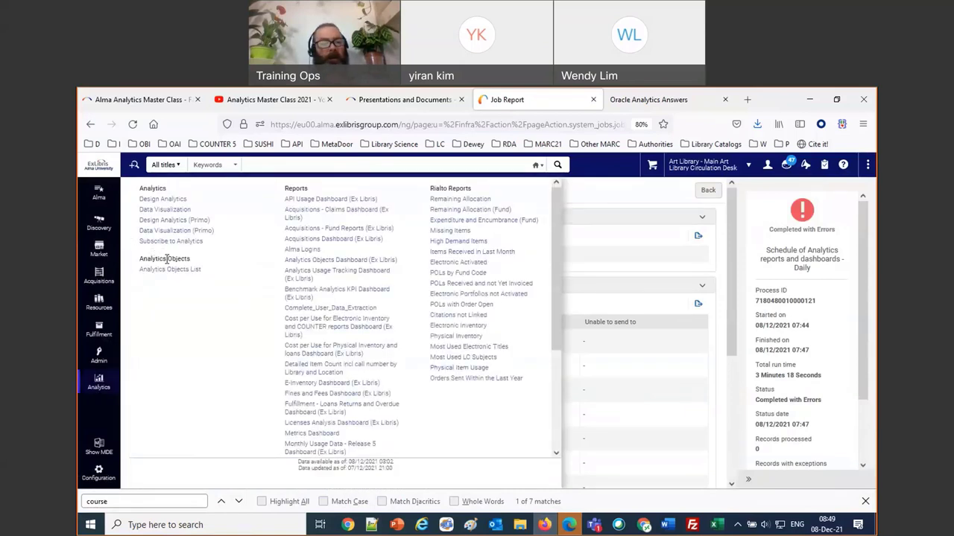
click(167, 269)
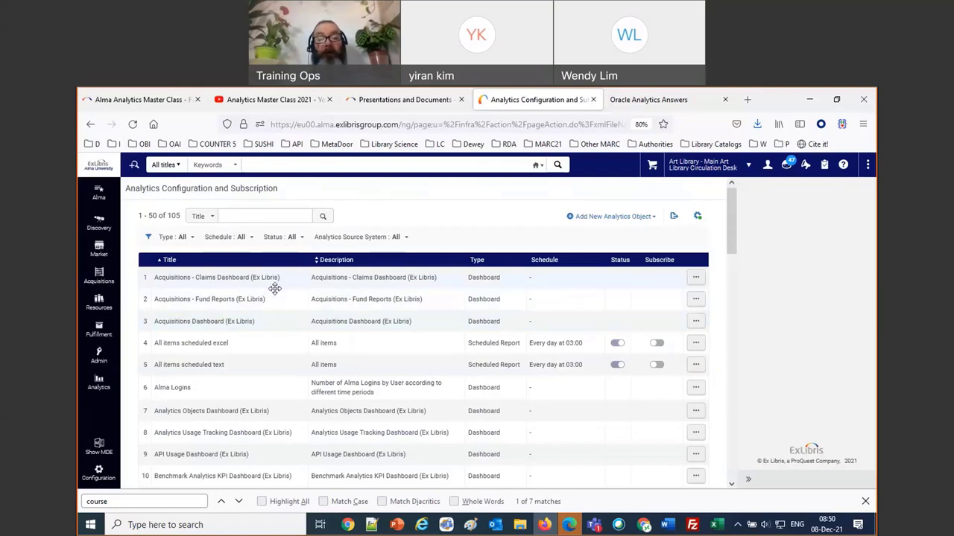
Search analytics object titles for 'courses' and filter the results to scheduled reports.
click(253, 218)
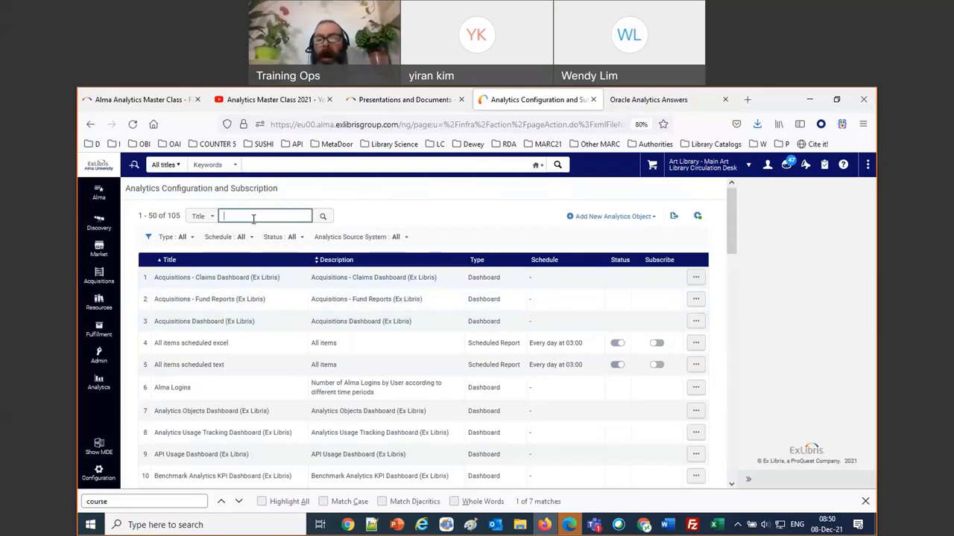
text(cours)
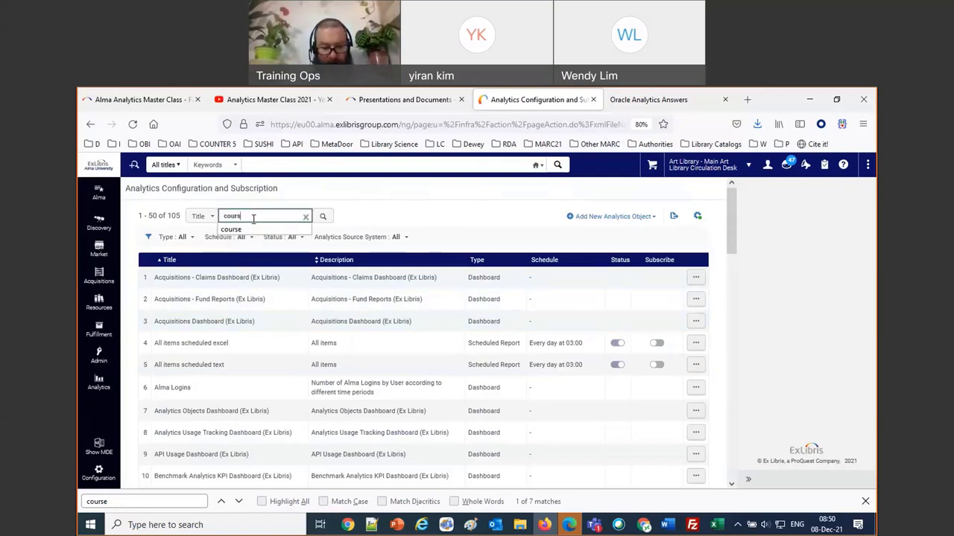
text(es)
key(Return)
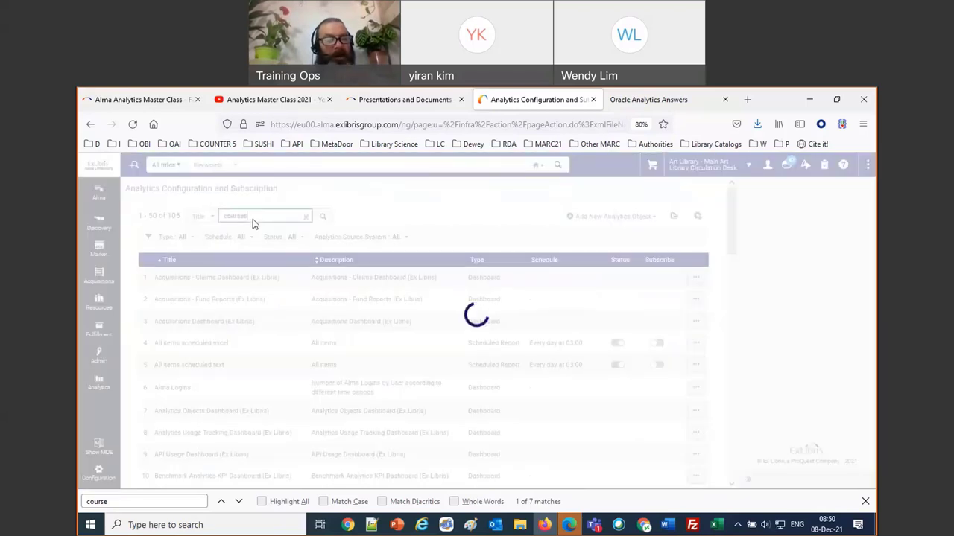
click(190, 237)
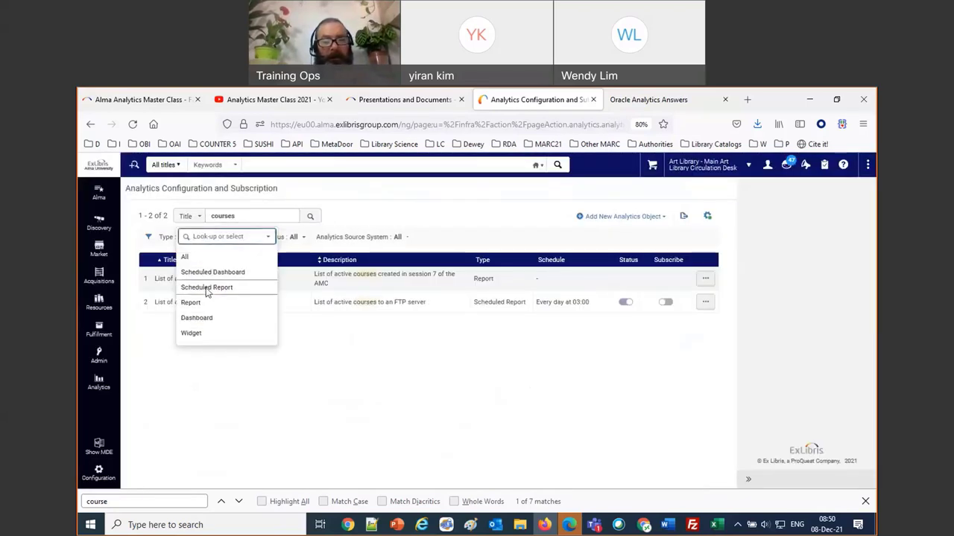
click(206, 287)
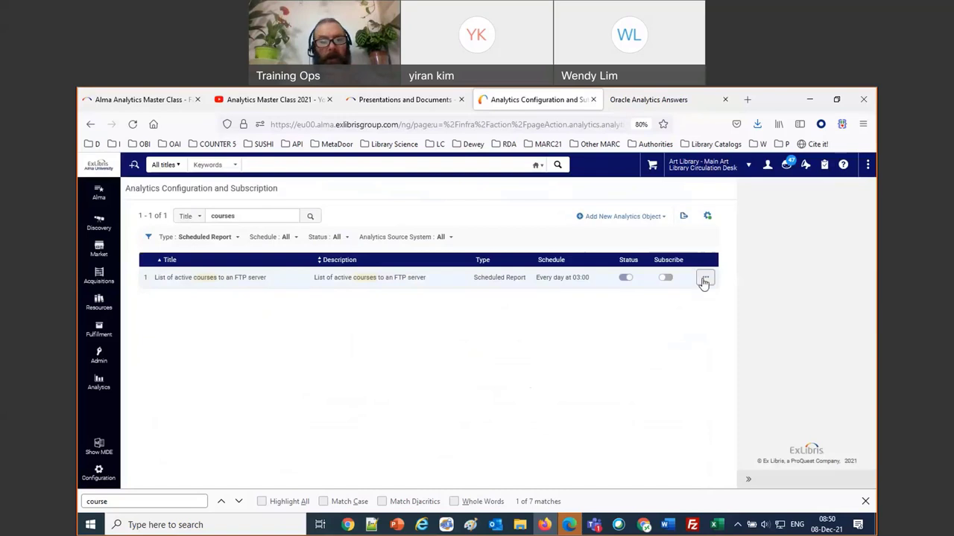
click(705, 277)
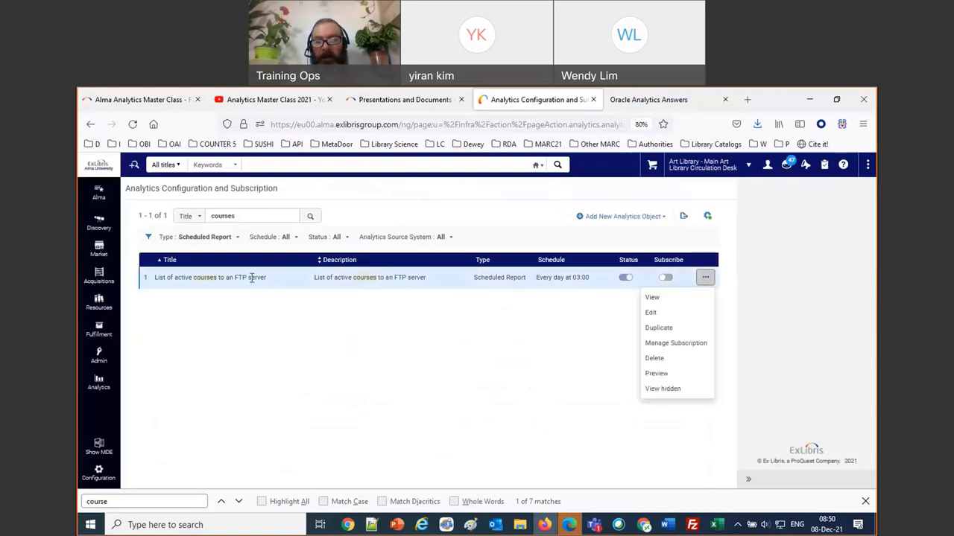
click(324, 298)
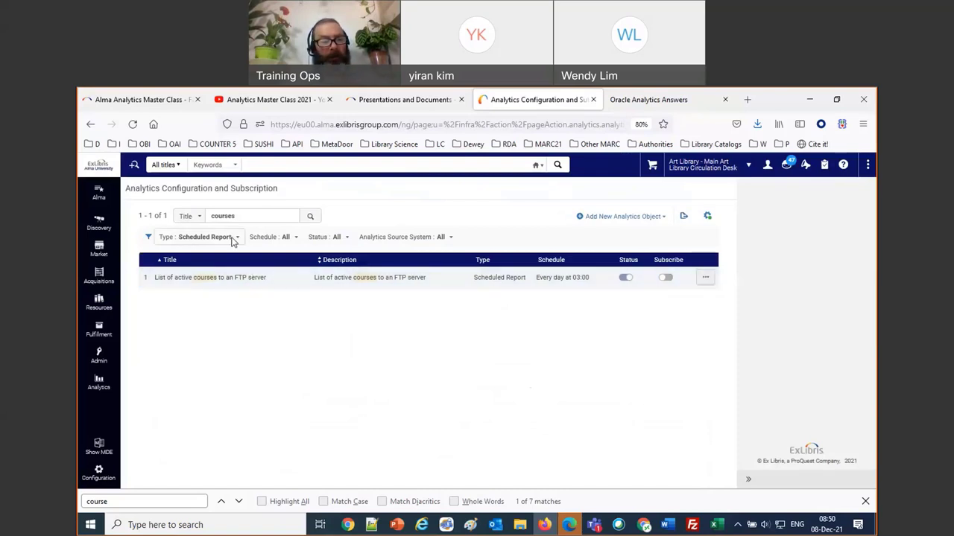
Show all object types for 'courses' and review List of active courses in Edit, cancelling without saving.
click(242, 216)
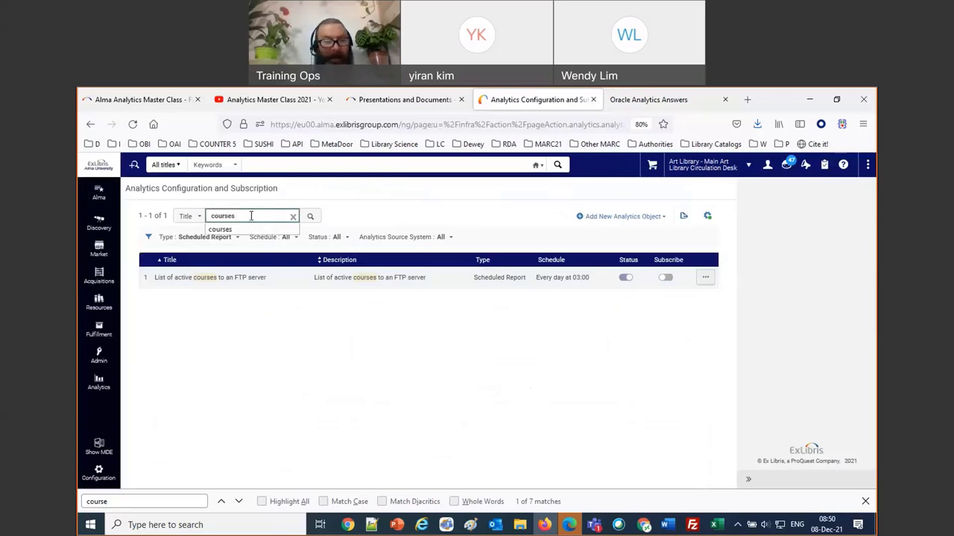
key(Return)
click(237, 236)
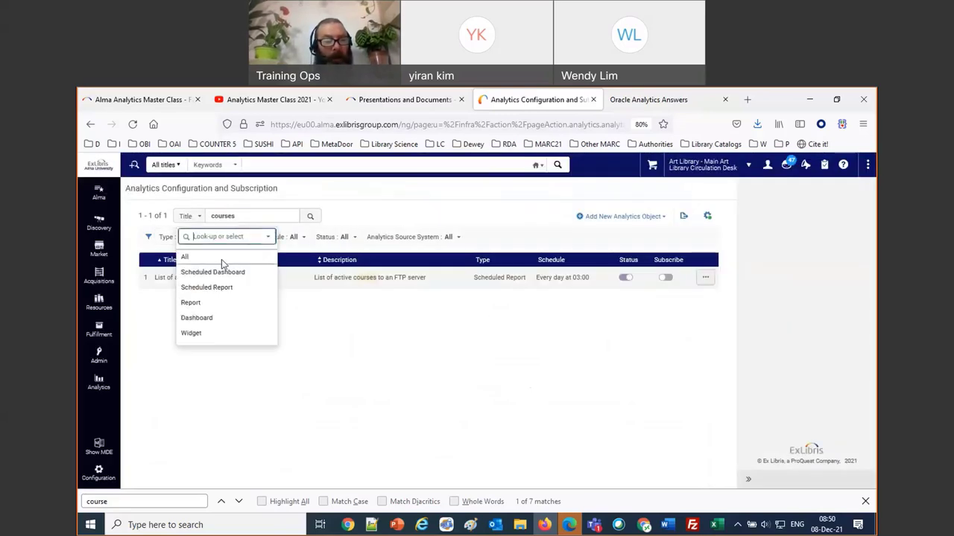
click(222, 257)
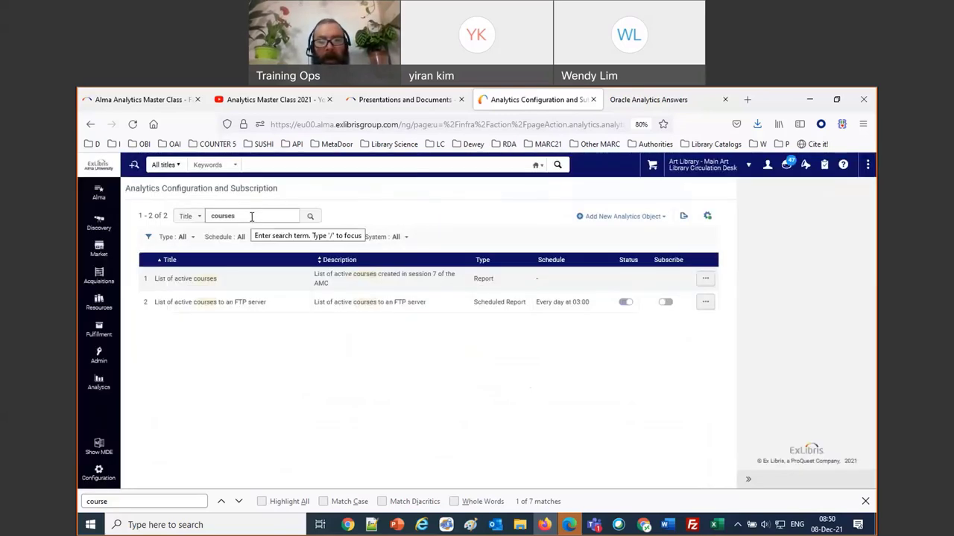
click(705, 280)
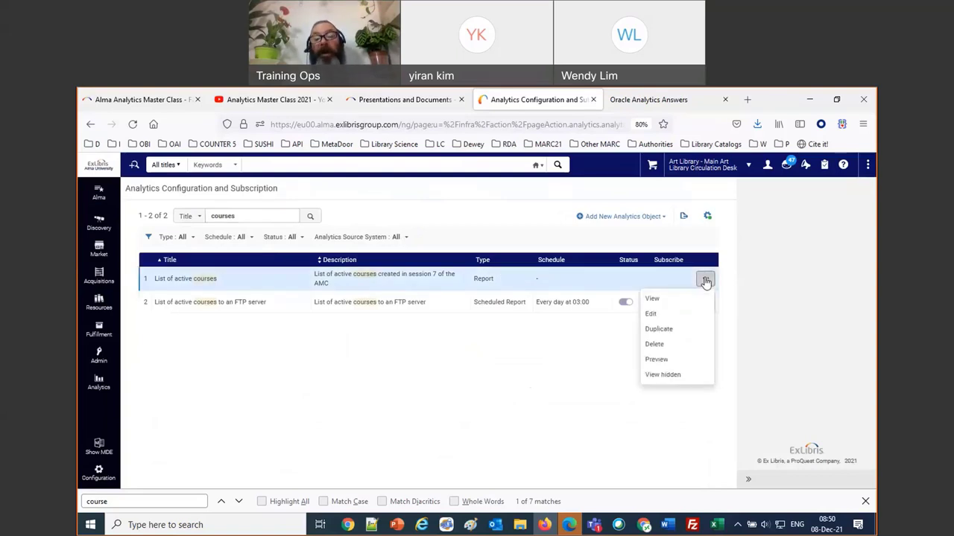
click(652, 315)
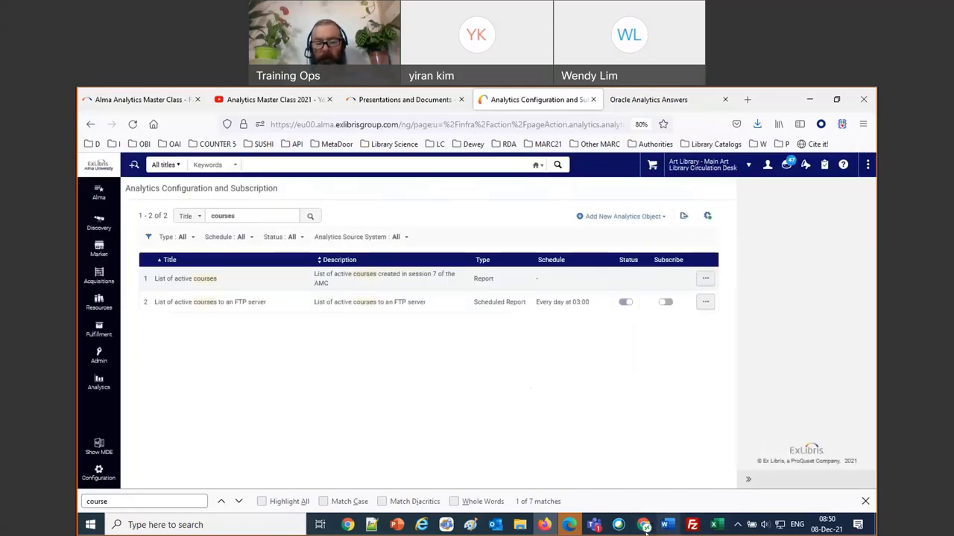
click(384, 280)
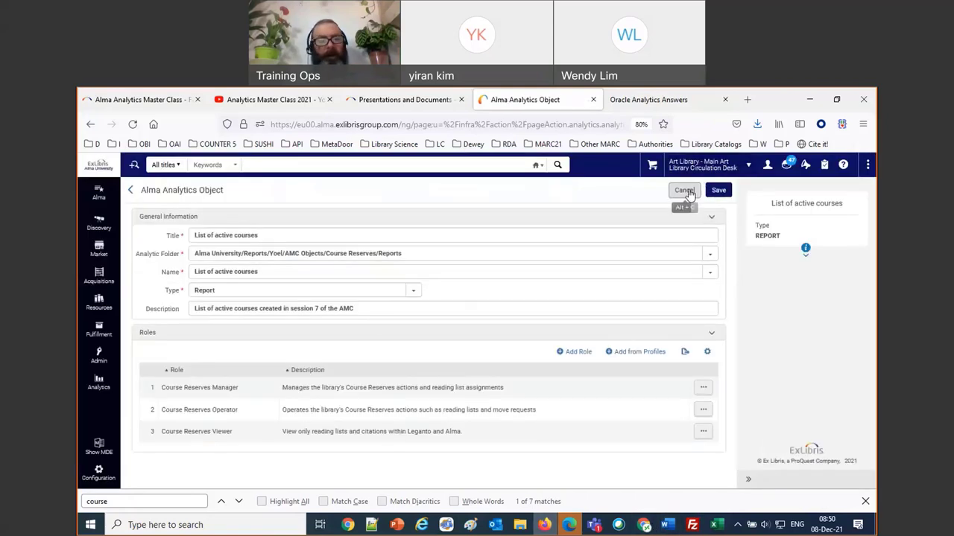
click(684, 191)
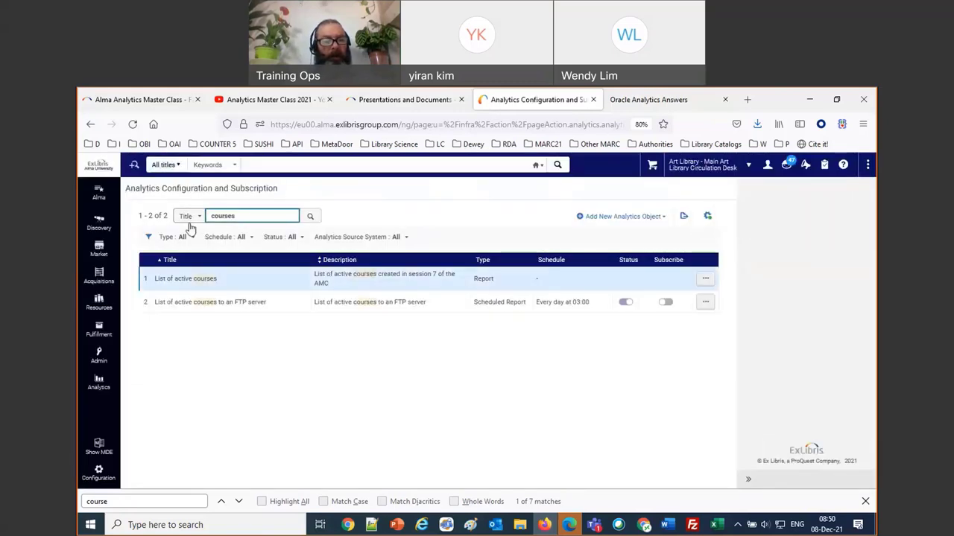
Search titles for 'fees' to list six fines-and-fees objects, then switch to Gmail.
double_click(222, 216)
text(f)
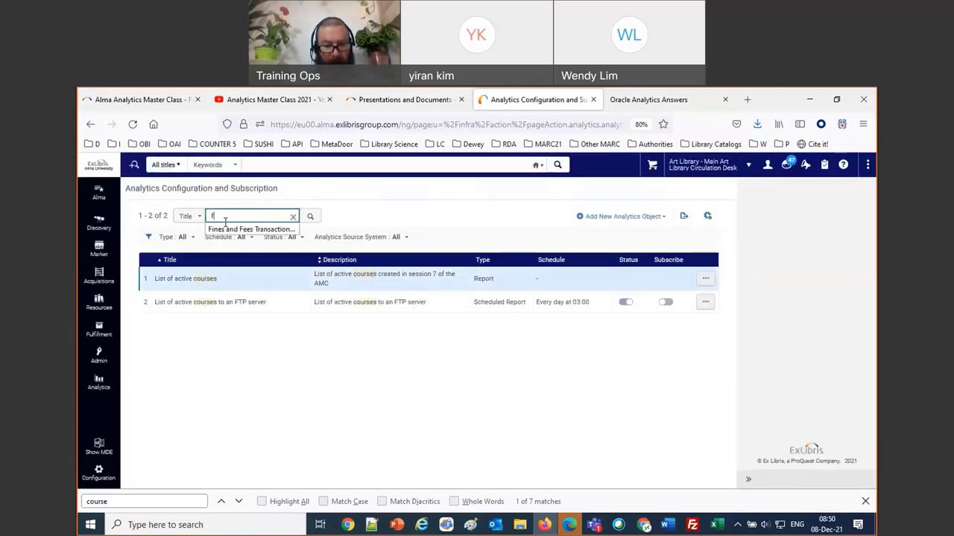
text(ees)
key(Return)
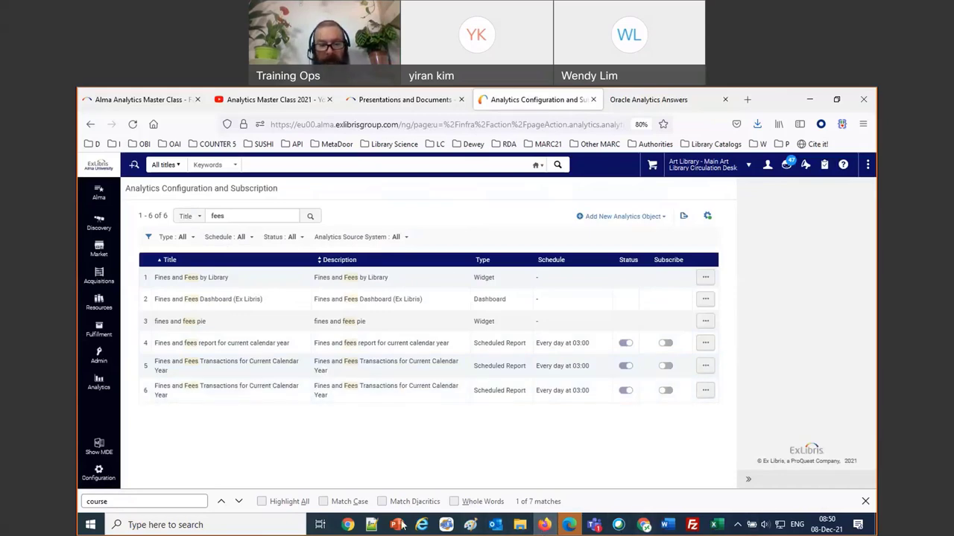
click(348, 525)
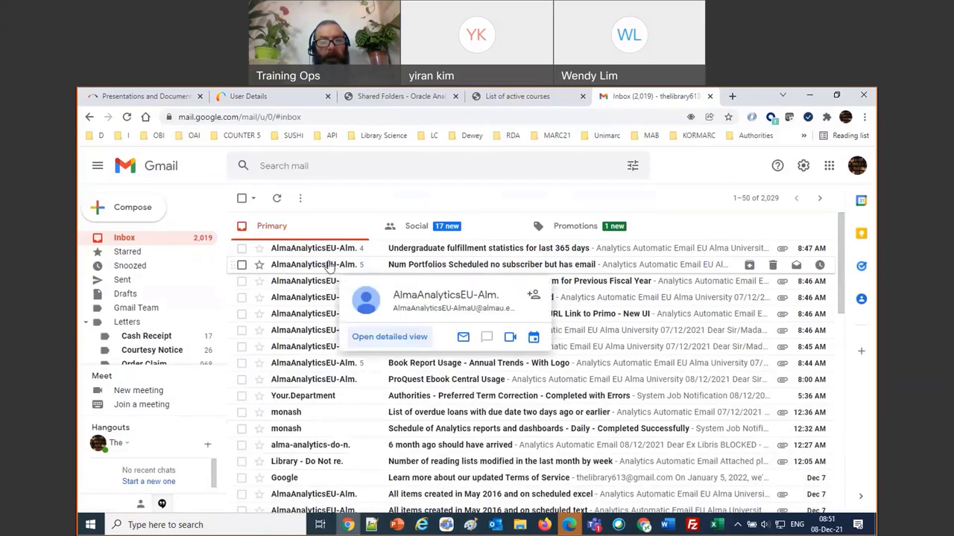
Reload the Gmail inbox and go back to Alma's fines-and-fees objects list.
click(126, 118)
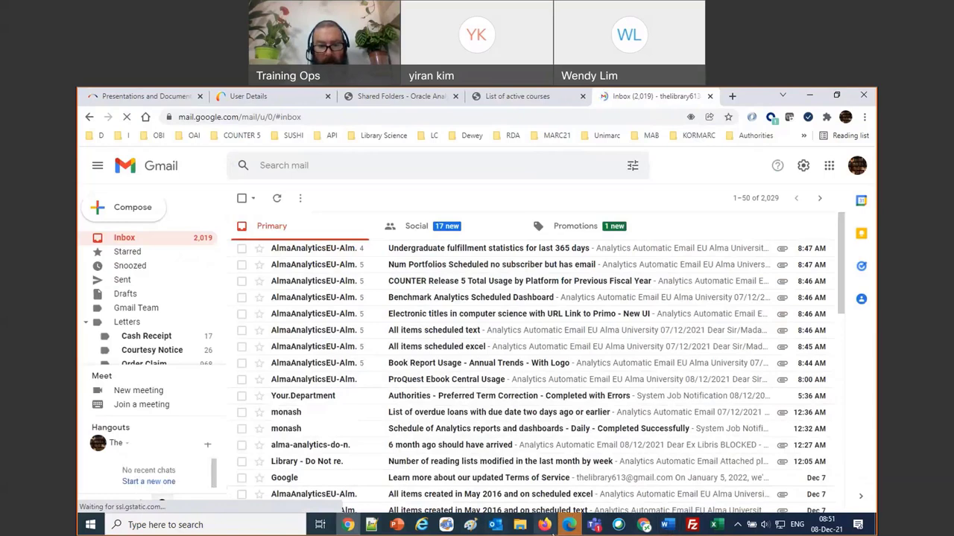
click(544, 526)
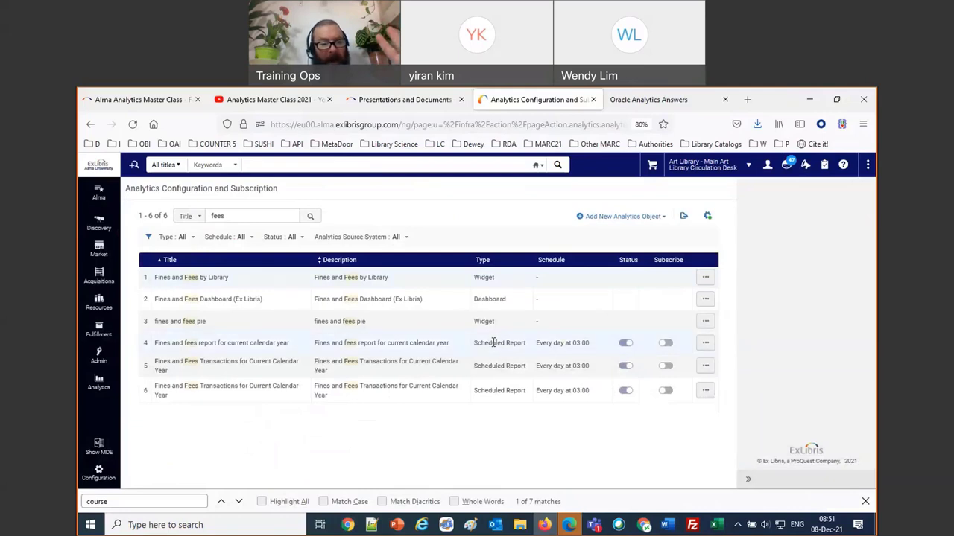
Review the Fines and fees report for current calendar year's edit form, leaving without saving.
drag(156, 346, 291, 343)
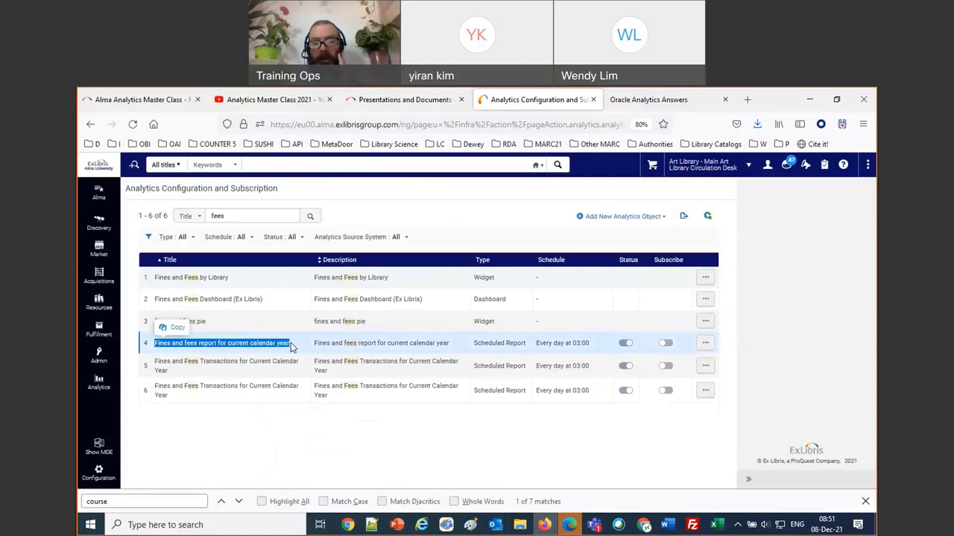
click(705, 344)
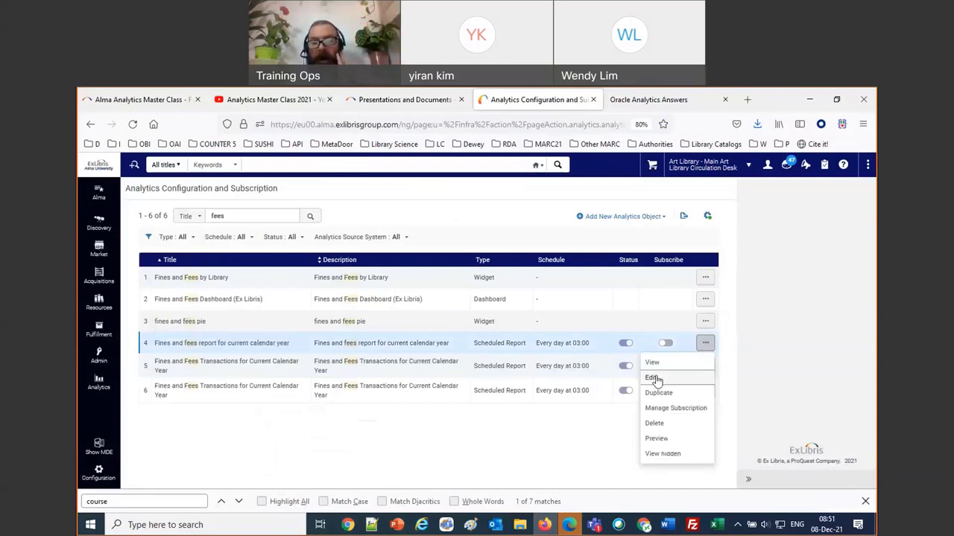
click(652, 378)
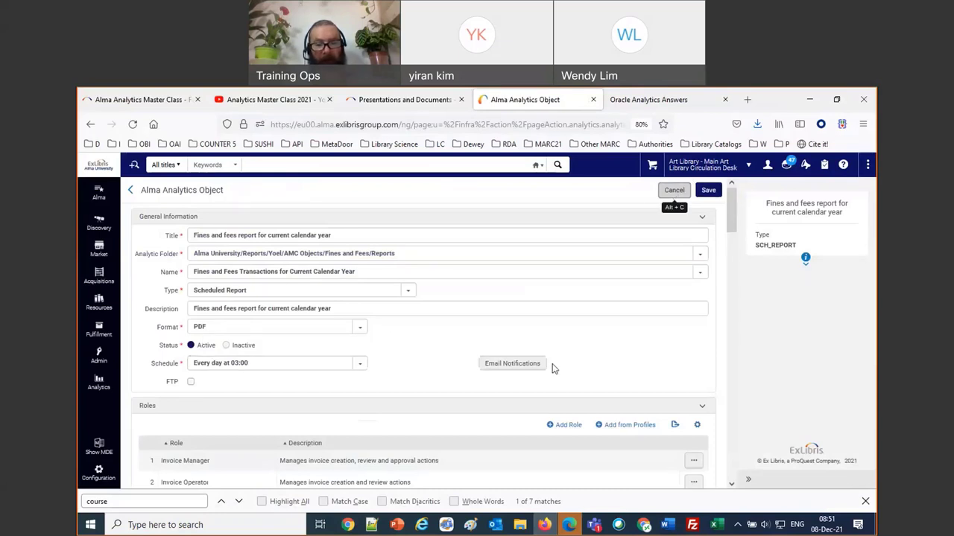
scroll(553, 369, down, 2)
scroll(557, 369, up, 2)
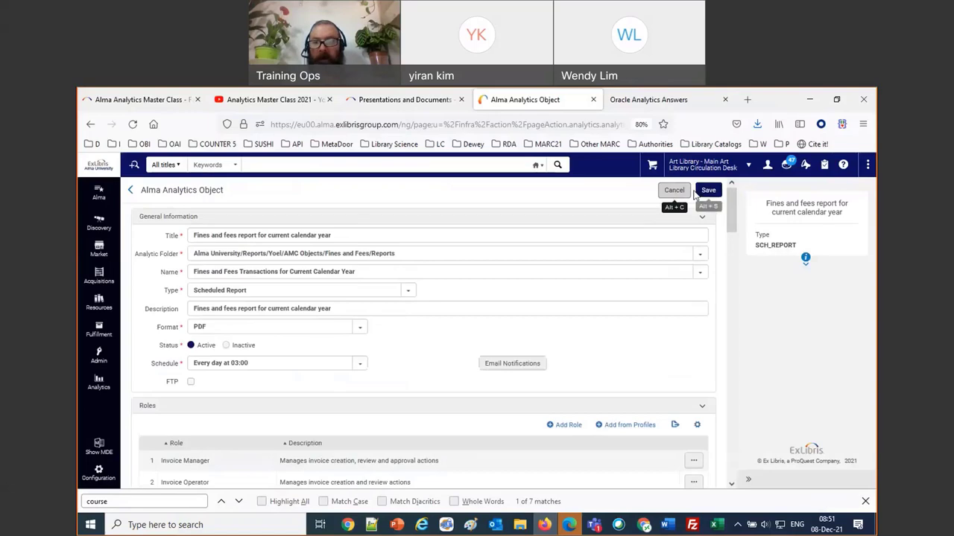
click(677, 192)
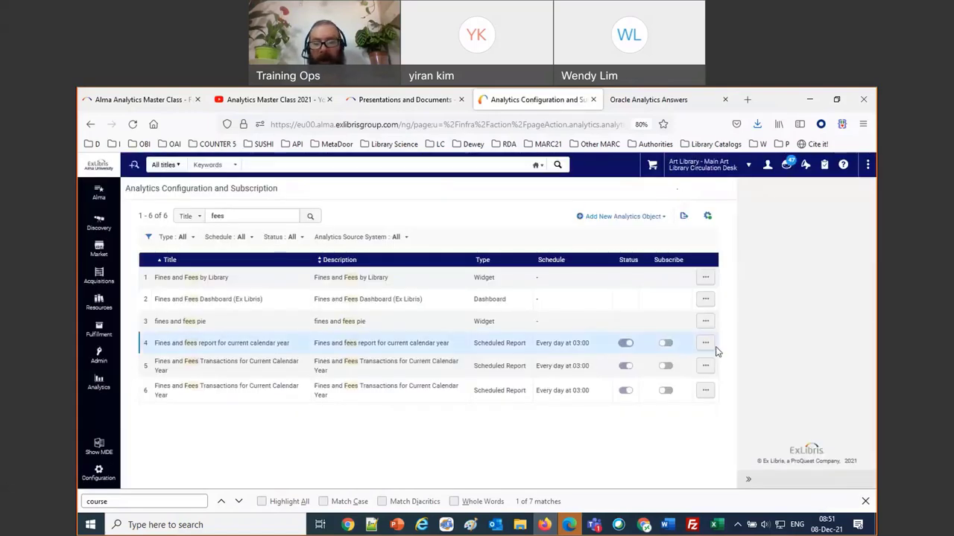
click(704, 344)
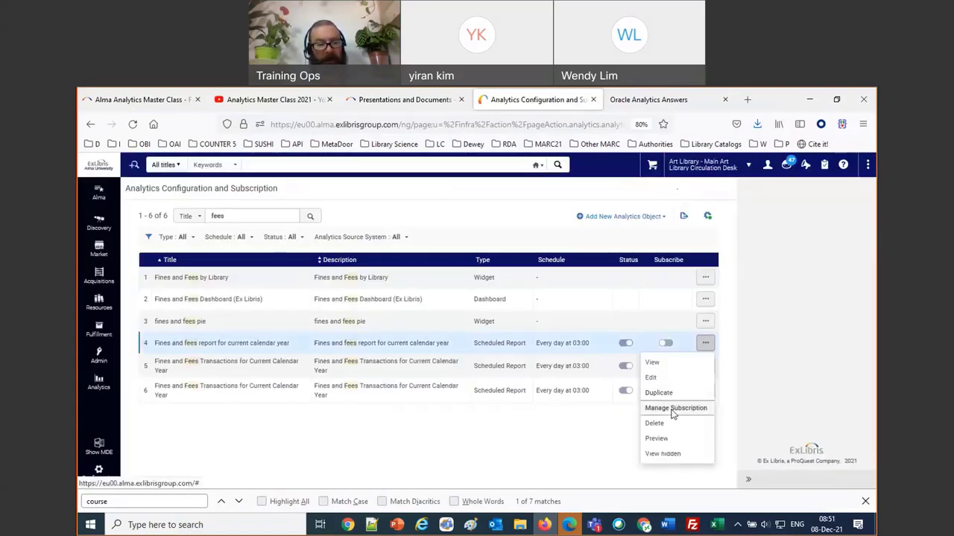
Add a staff user as a subscriber to the Fines and fees report.
click(672, 409)
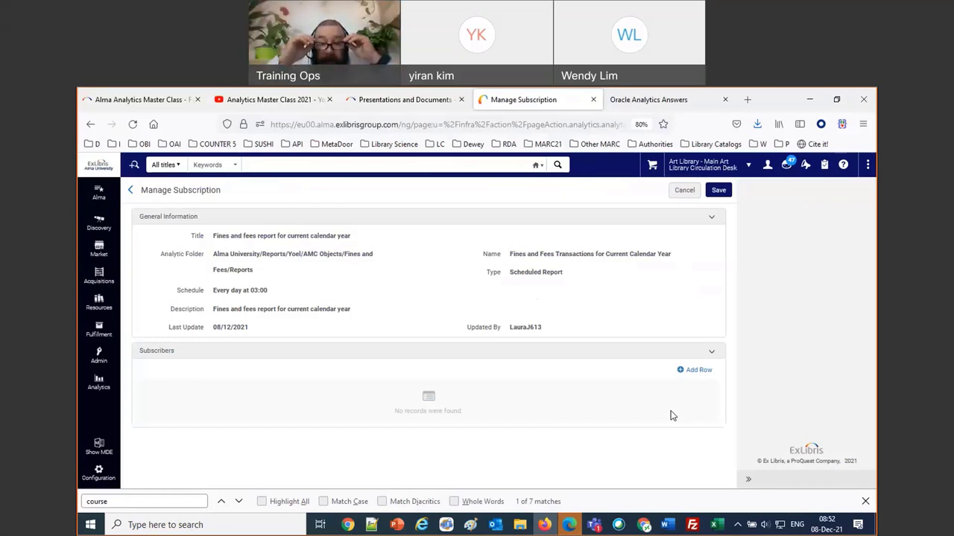
click(698, 373)
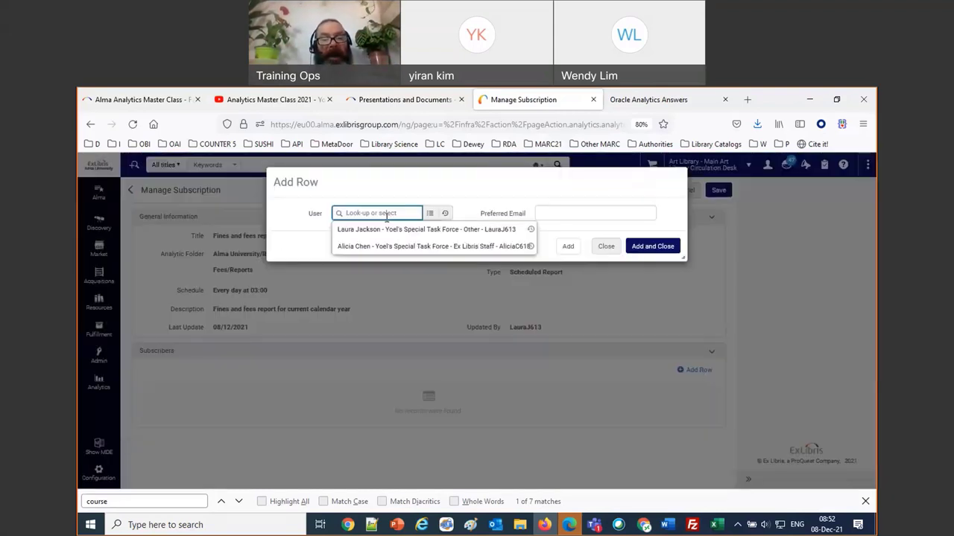
click(392, 246)
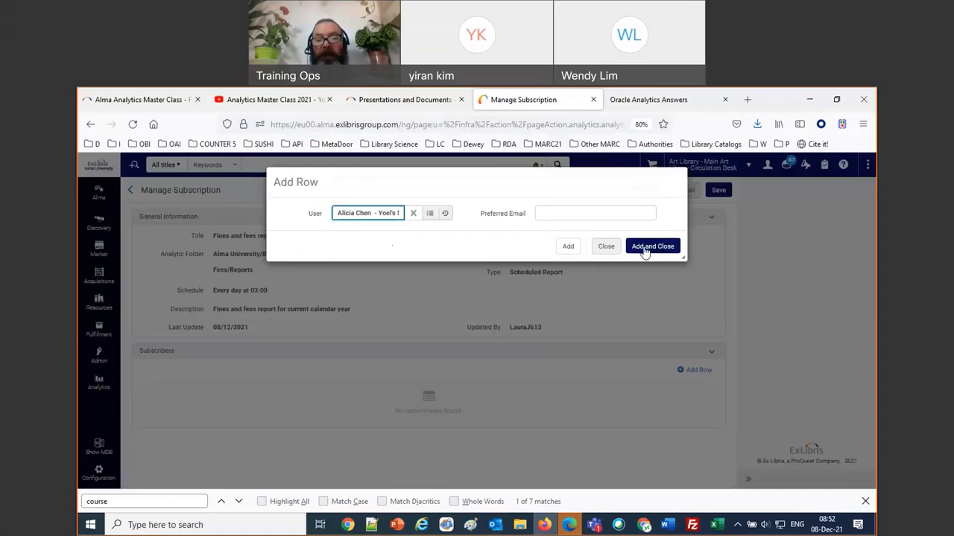
click(647, 248)
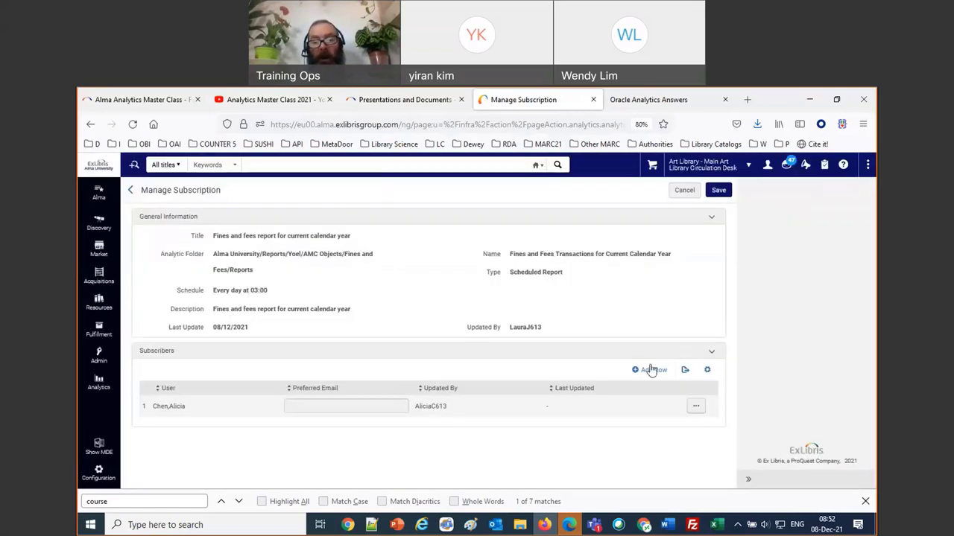
Add a subscriber with a pasted preferred e-mail address and save the subscriber list.
click(651, 370)
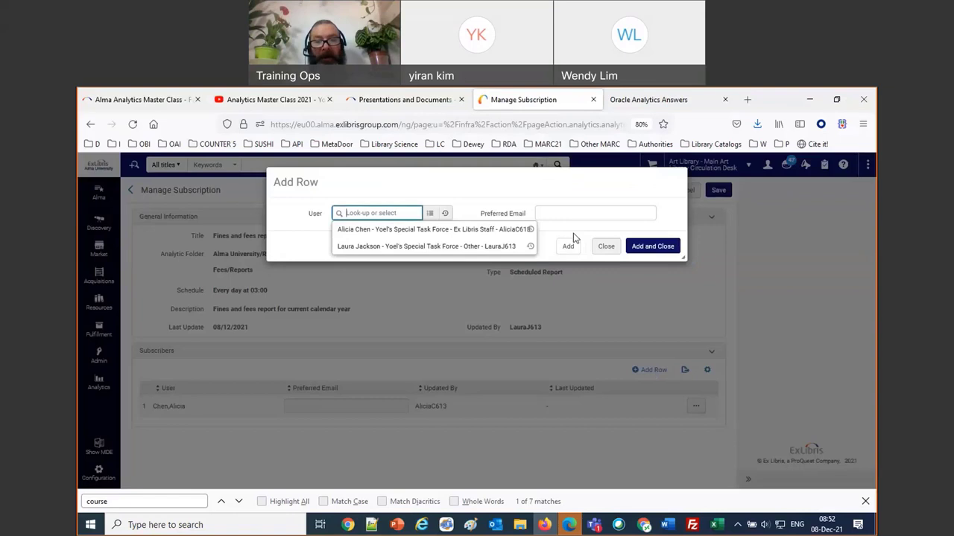
click(573, 214)
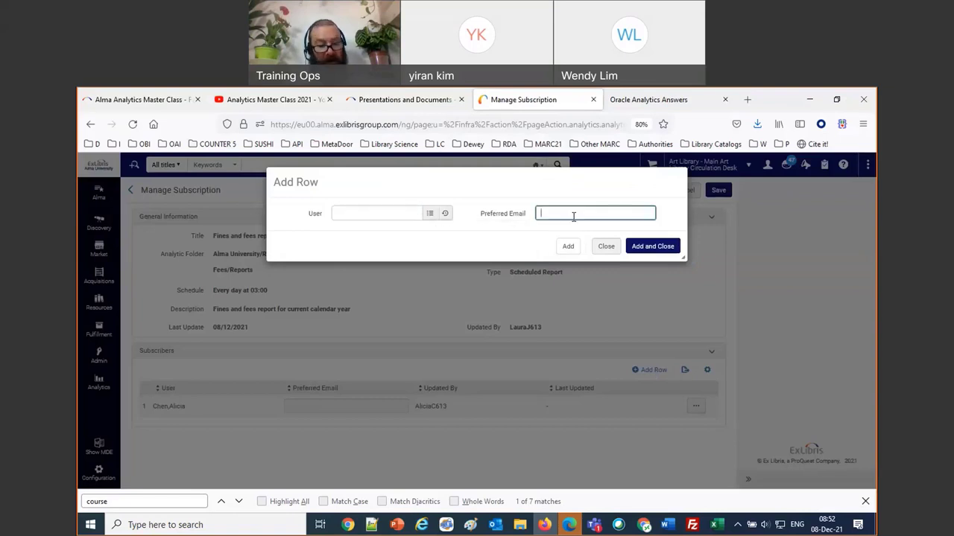
key(ctrl+grave)
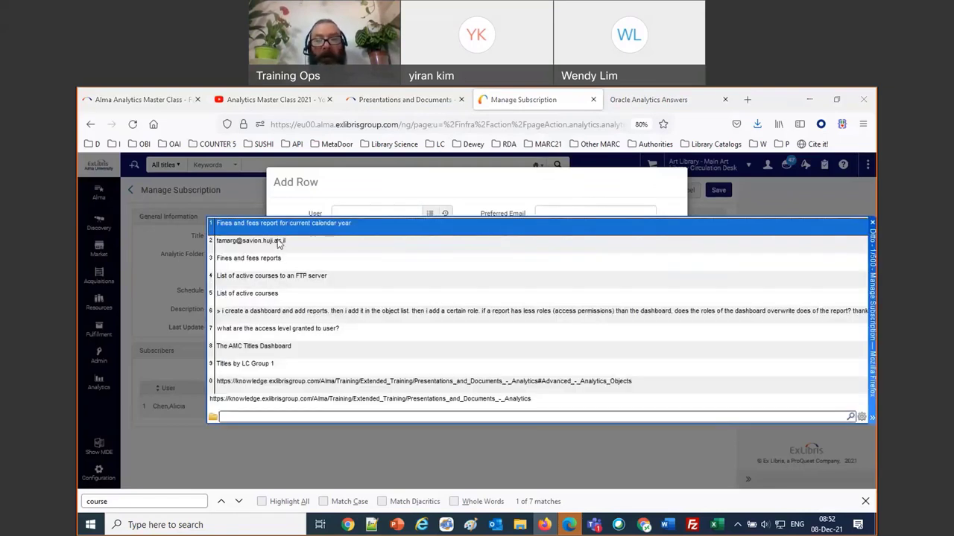
key(Escape)
click(550, 215)
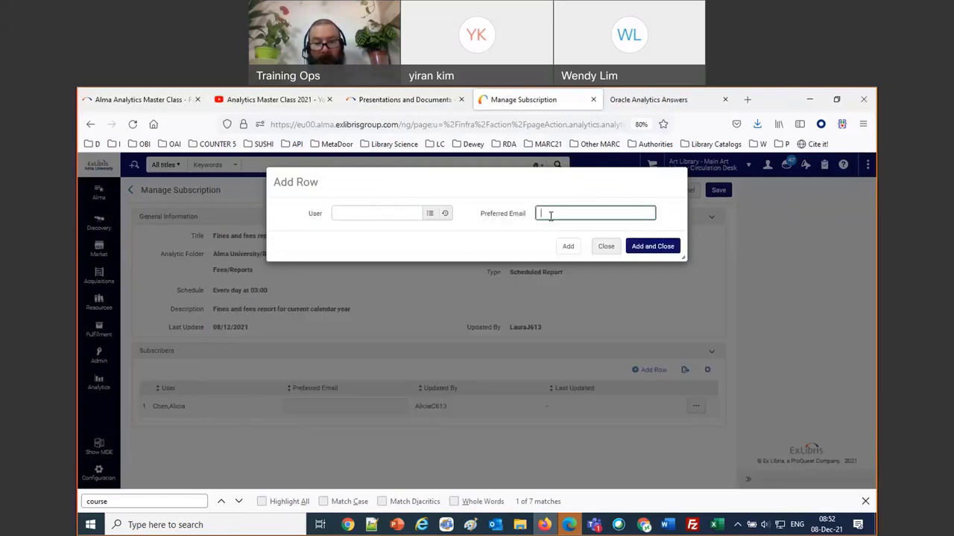
key(ctrl+v)
click(642, 243)
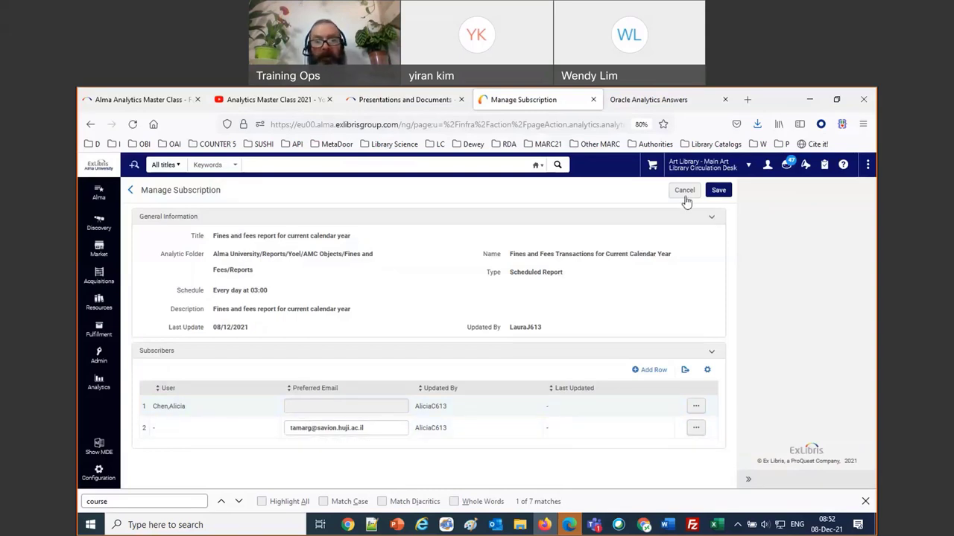
click(718, 193)
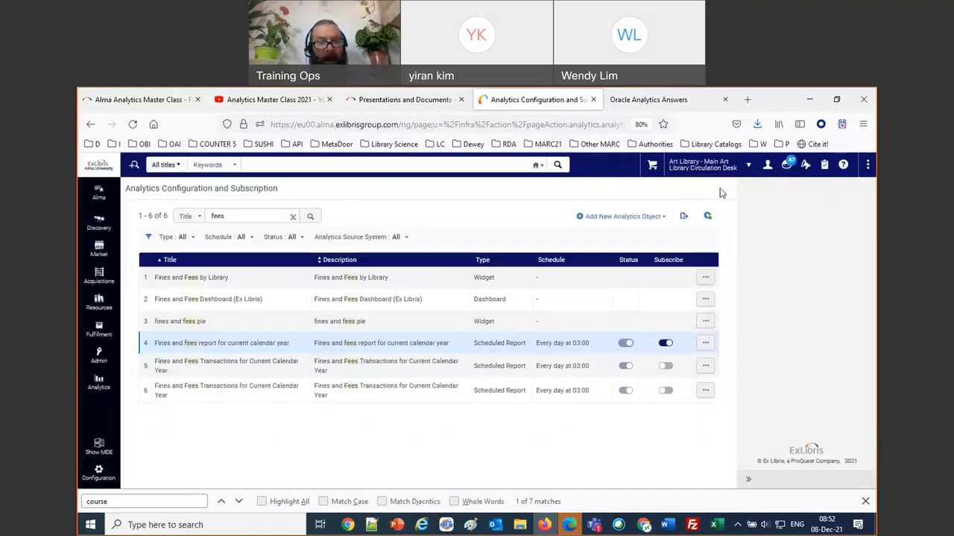
Append 'AMC 20211221' to the report's title and description and save it.
click(704, 348)
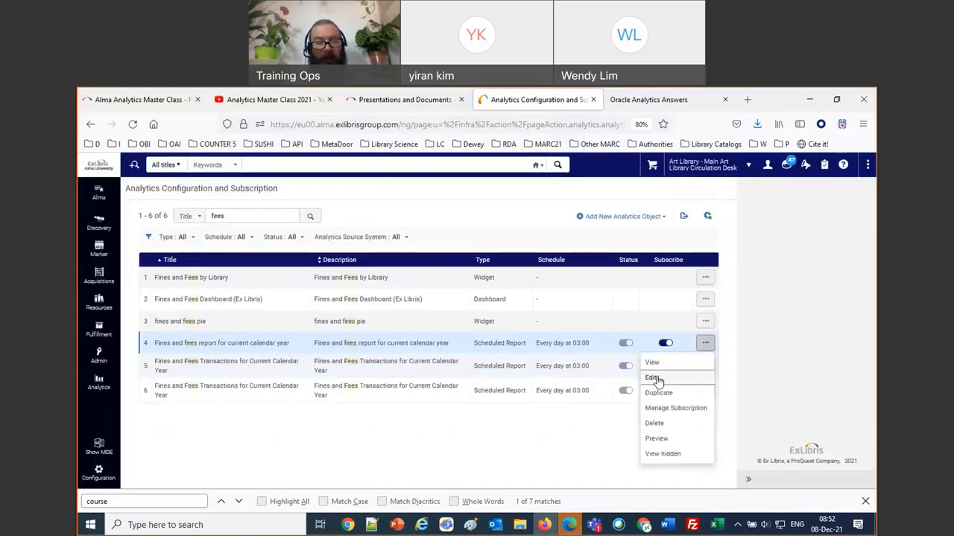
click(657, 378)
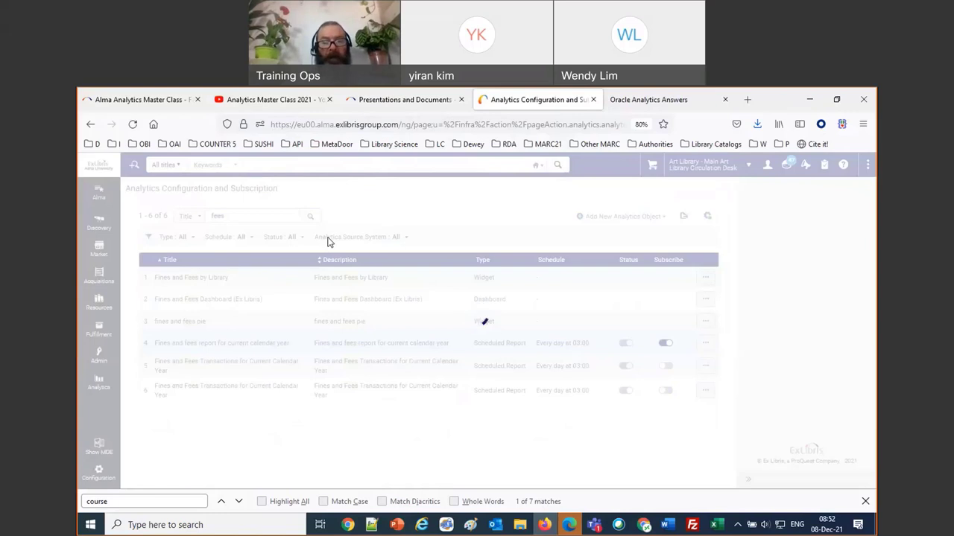
click(328, 236)
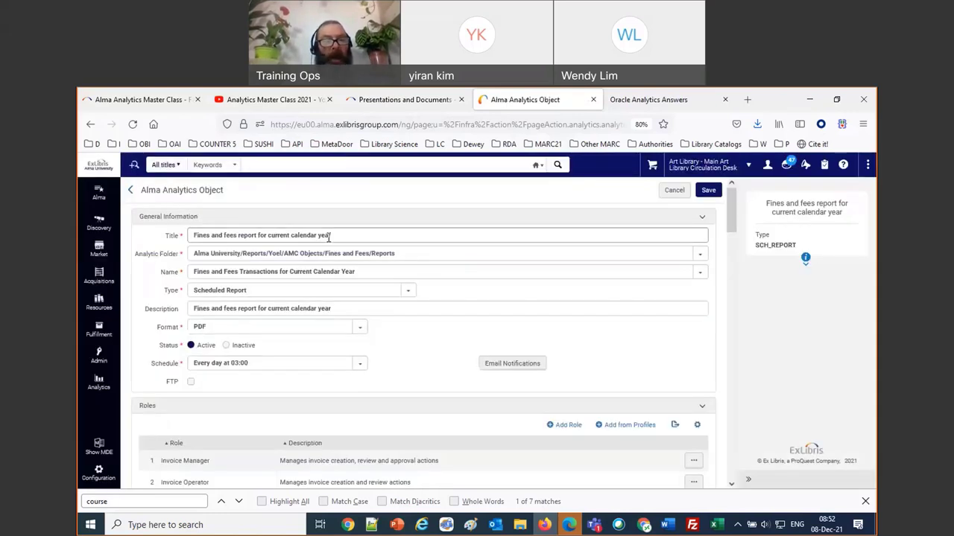
text(AR)
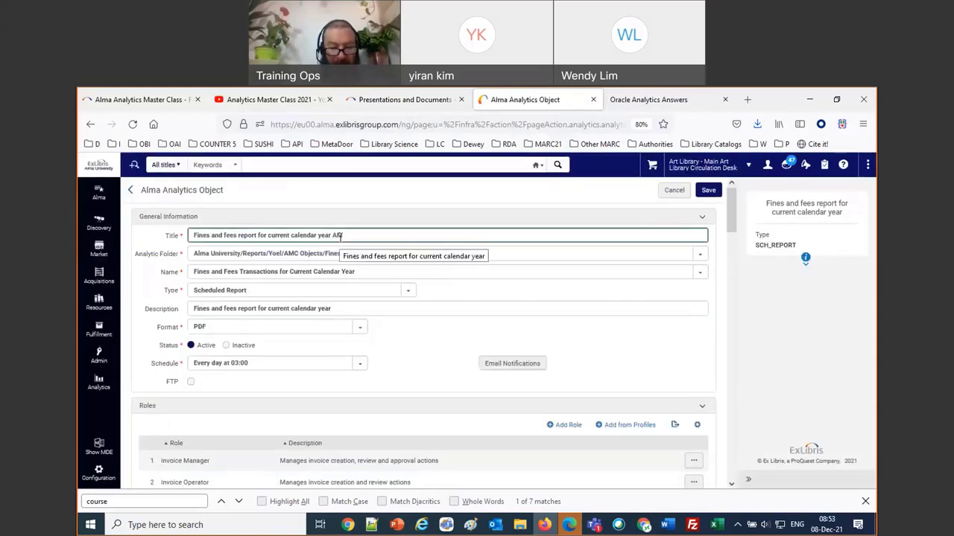
text( 202)
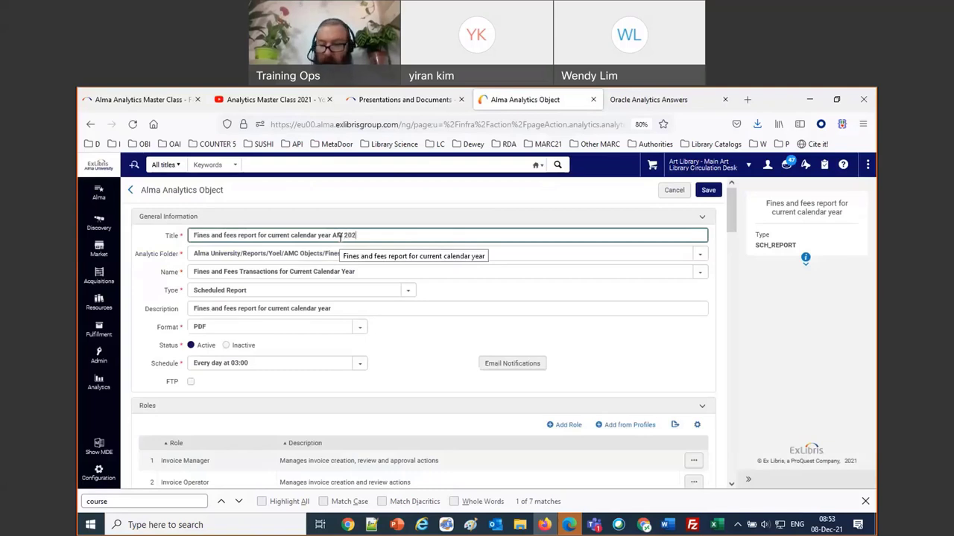
text(11221)
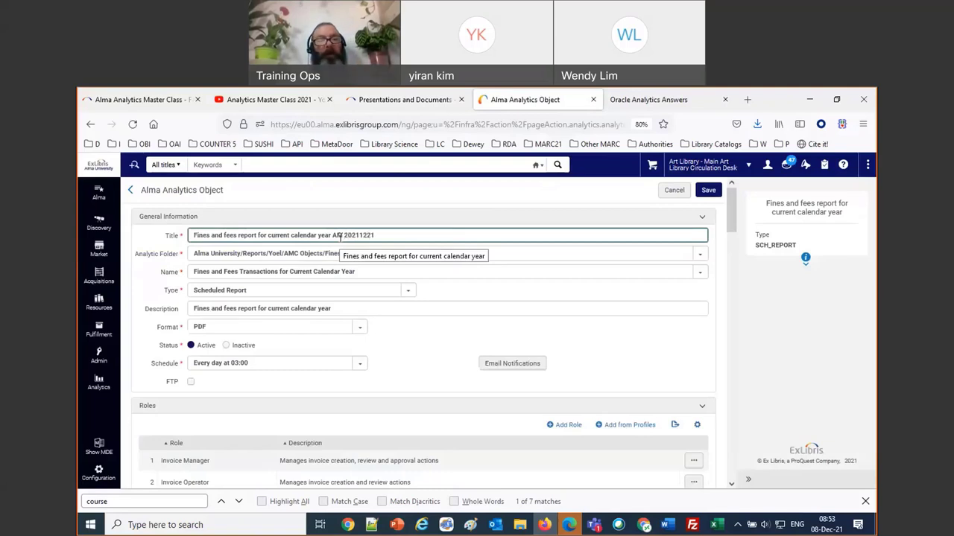
click(344, 236)
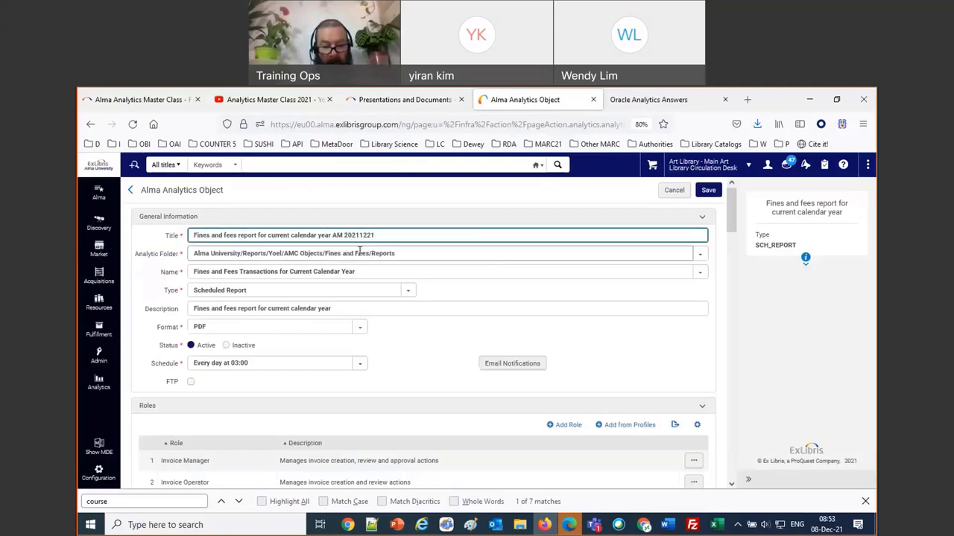
text(C)
drag(379, 235, 332, 236)
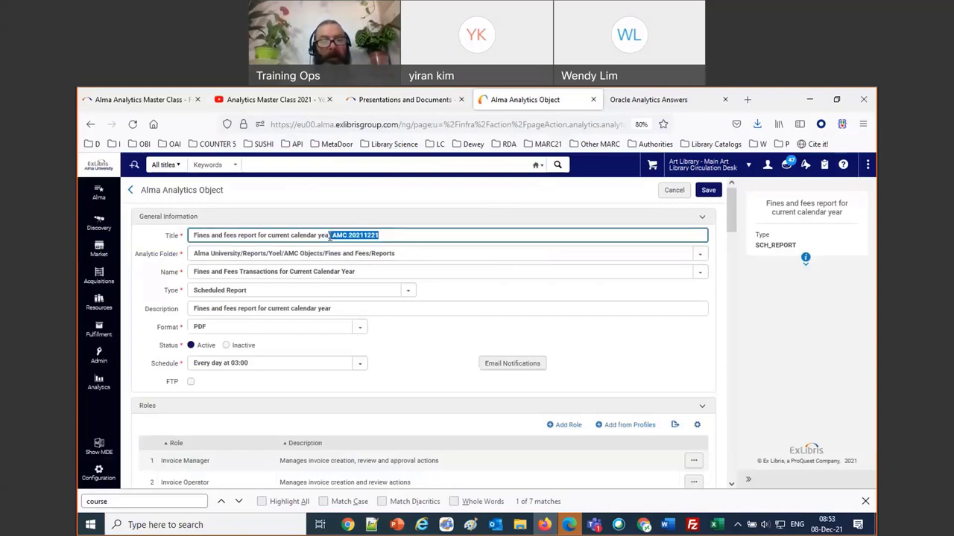
key(ctrl+c)
click(357, 308)
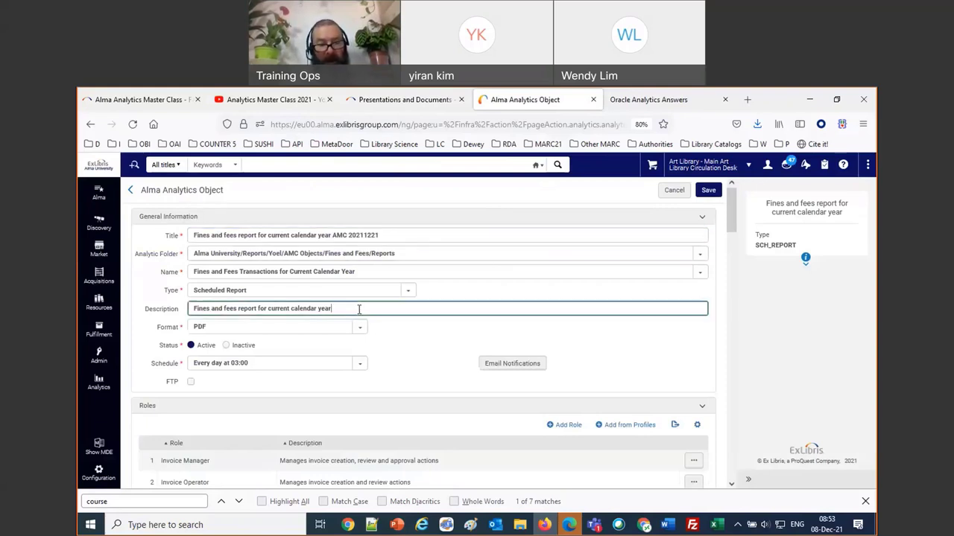
key(ctrl+v)
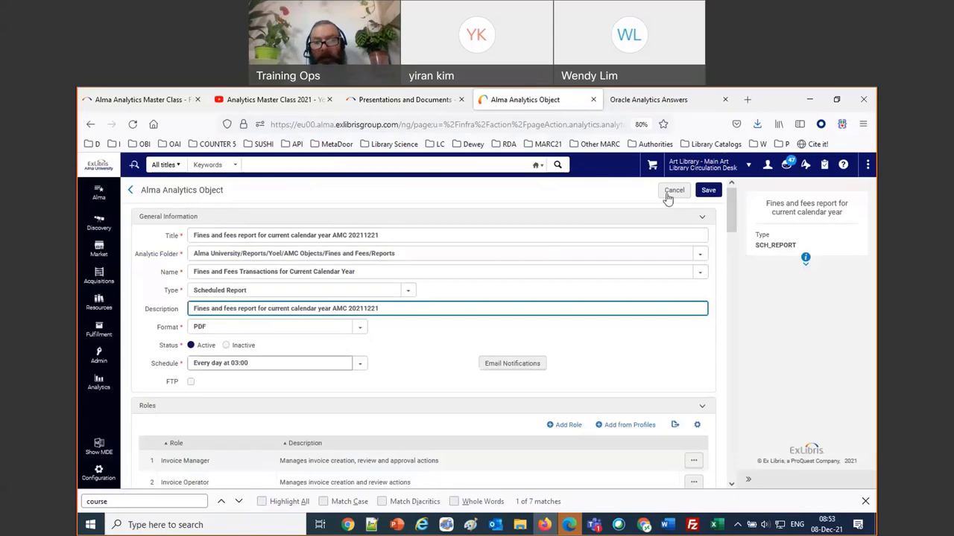
click(708, 190)
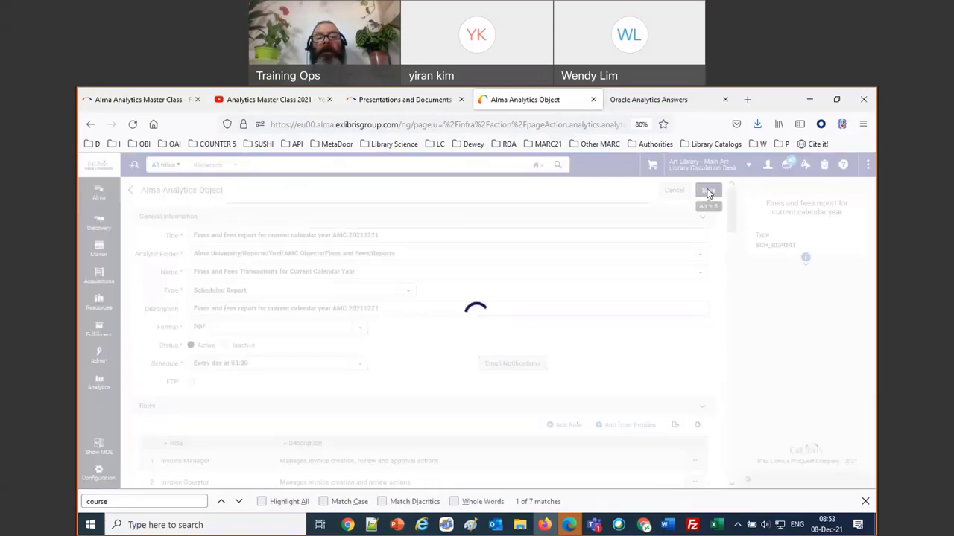
Recheck the renamed report's edit form without changes, then save its subscriber list again.
click(704, 279)
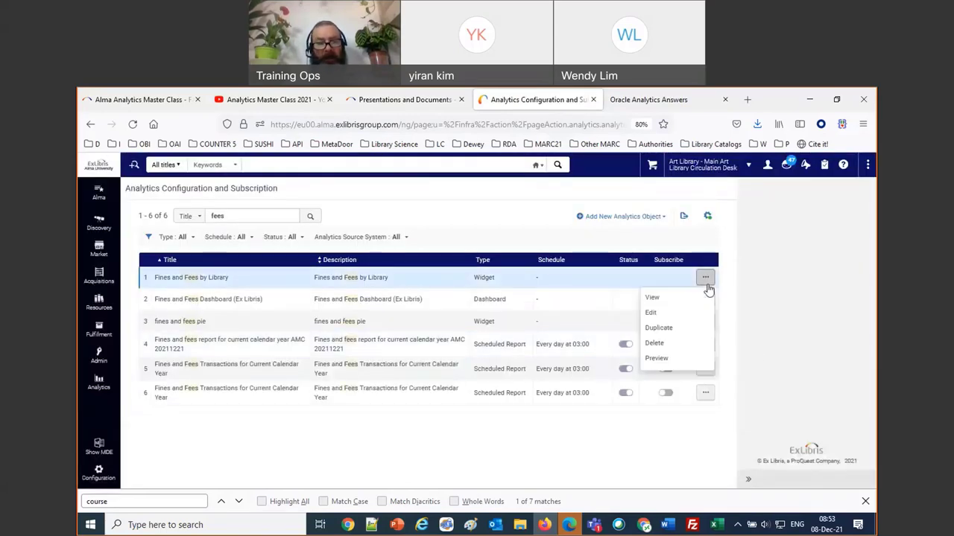
click(705, 344)
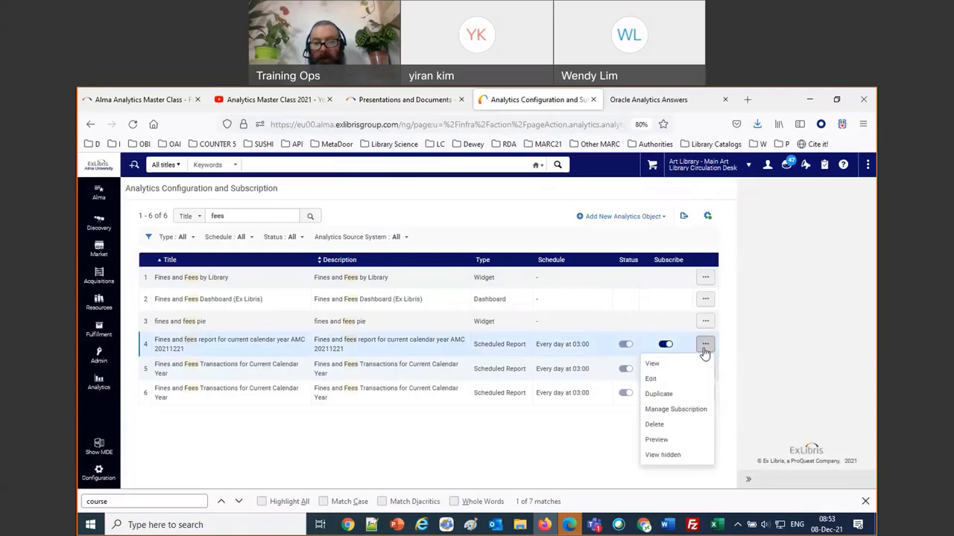
click(663, 380)
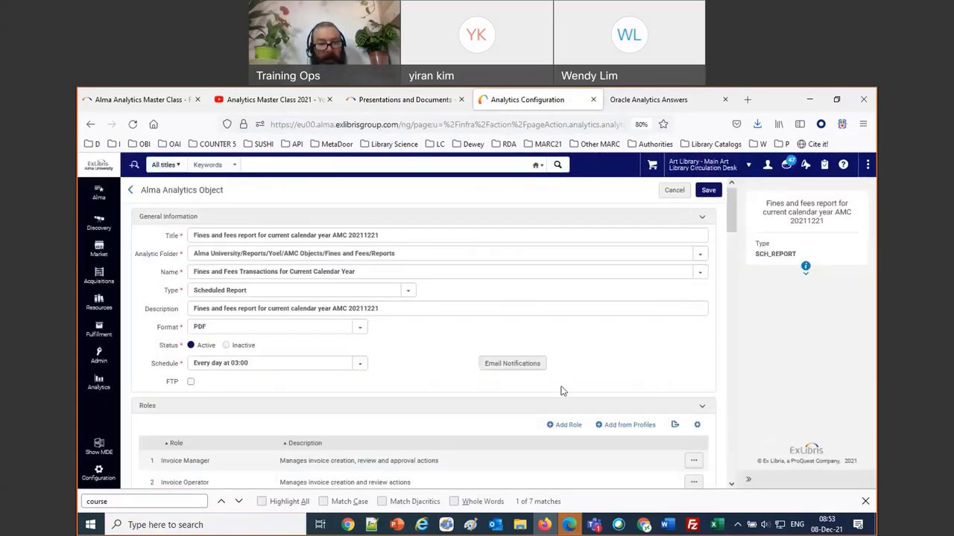
scroll(562, 390, down, 3)
scroll(546, 409, up, 3)
click(674, 191)
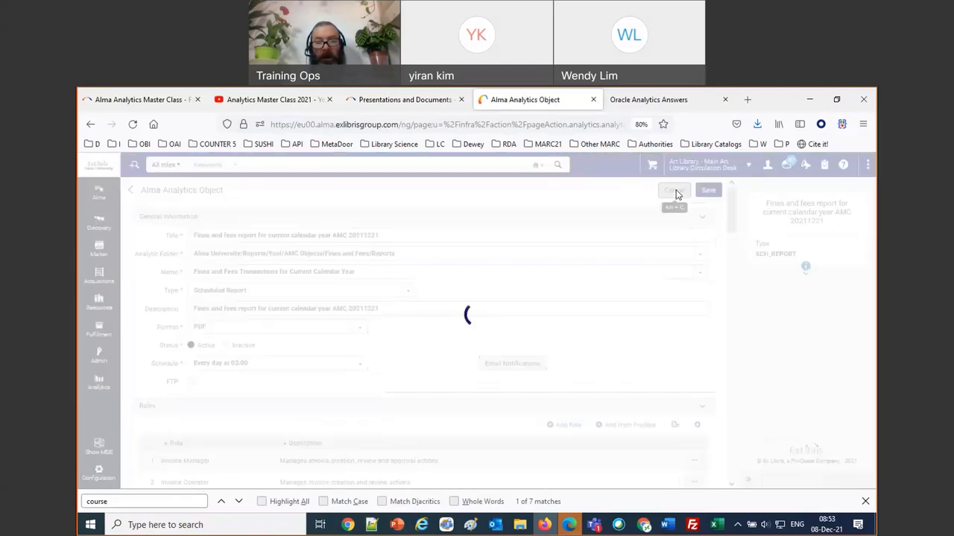
click(705, 344)
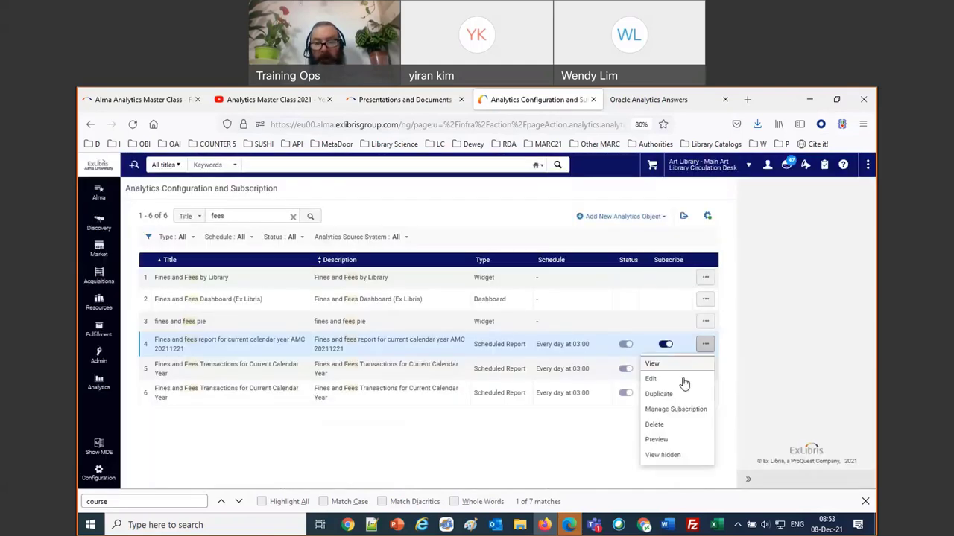
click(680, 410)
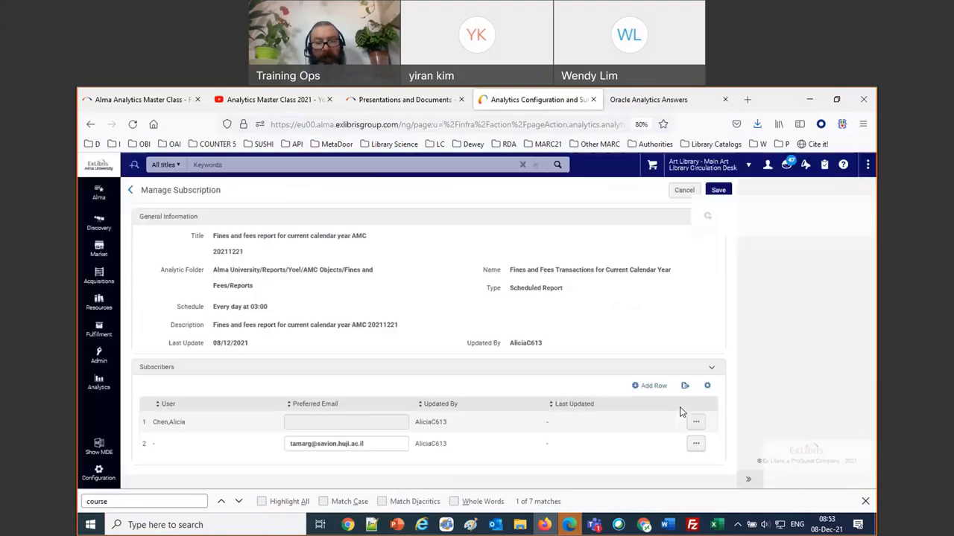
click(717, 192)
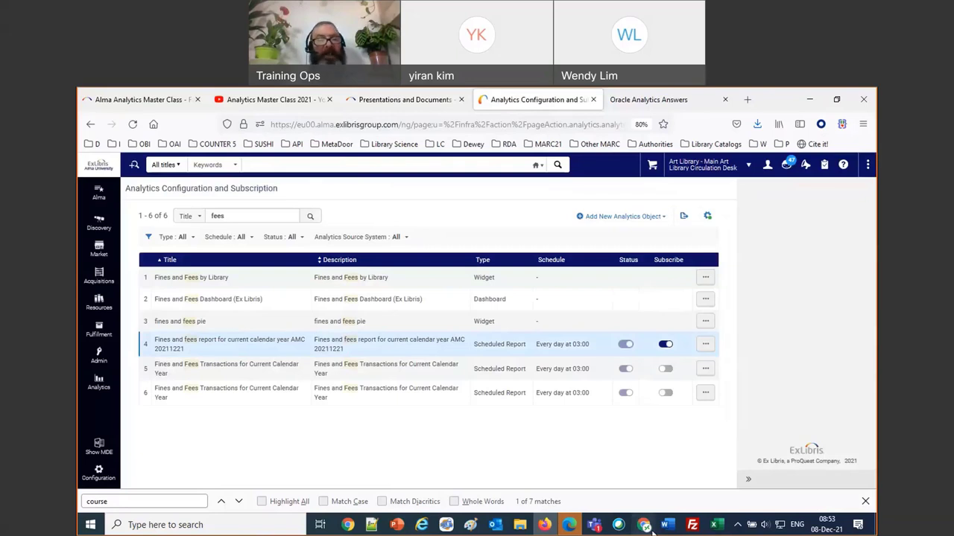
Filter Monitor Jobs' scheduled jobs to the Analytics category.
click(645, 525)
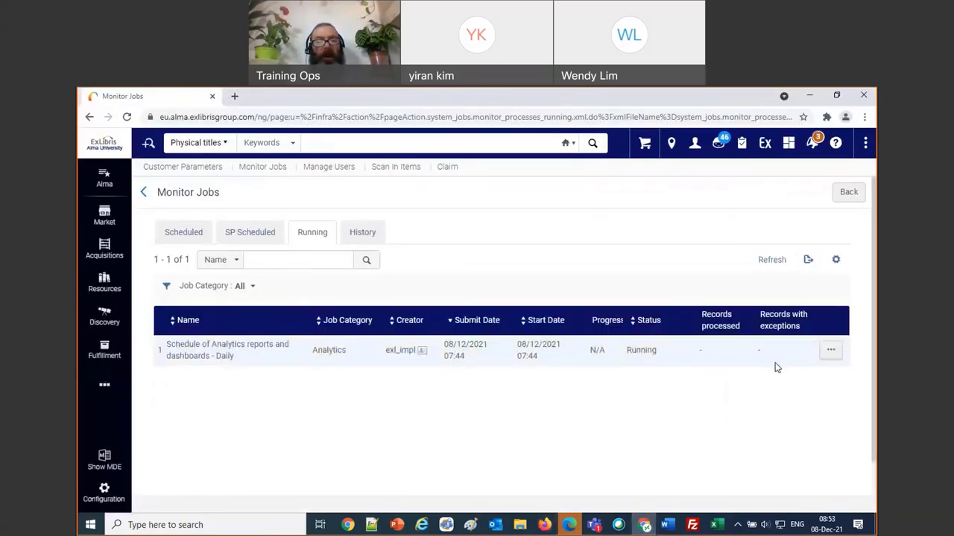
click(171, 237)
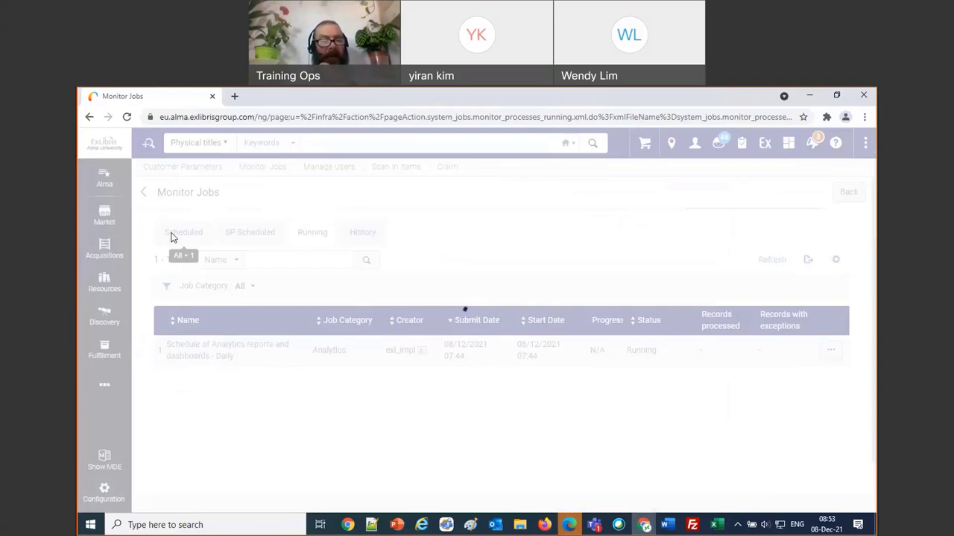
click(219, 283)
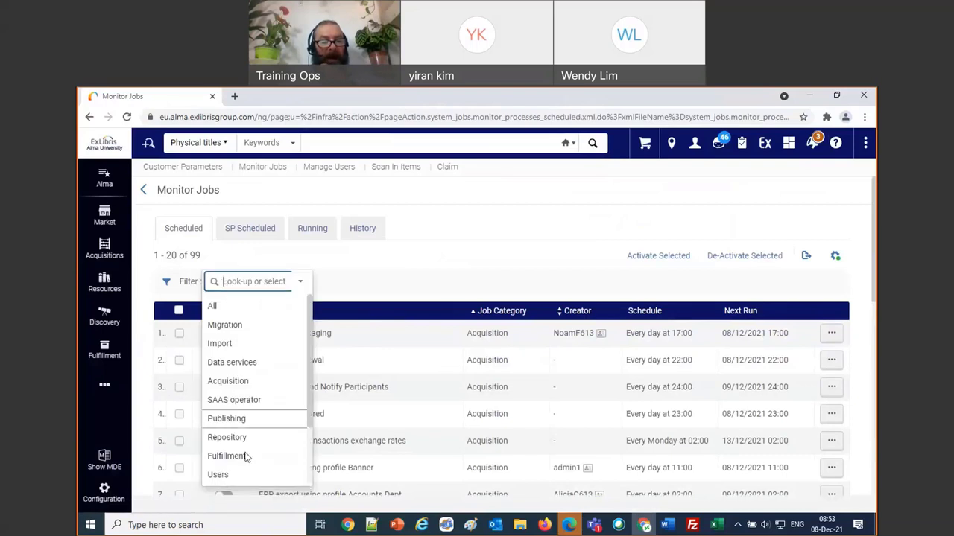
scroll(246, 455, down, 2)
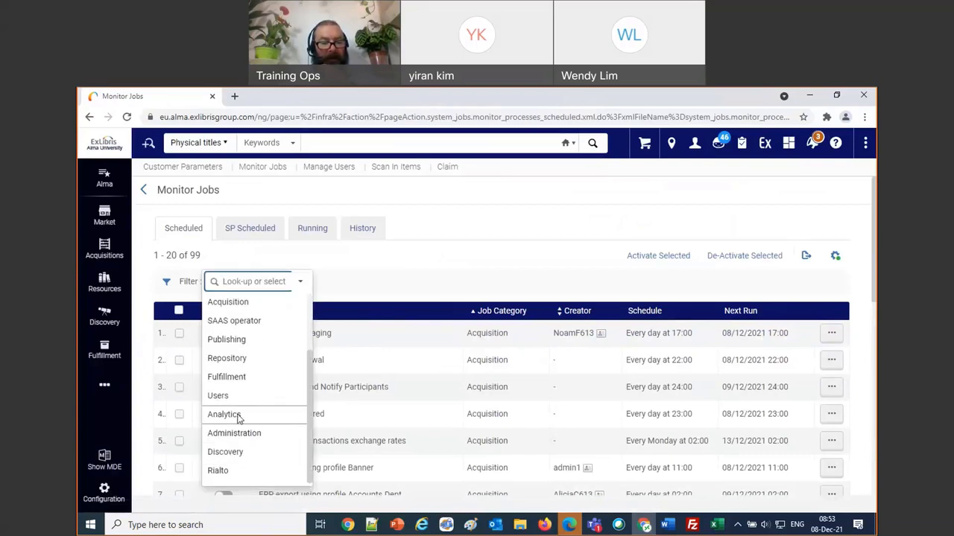
click(238, 419)
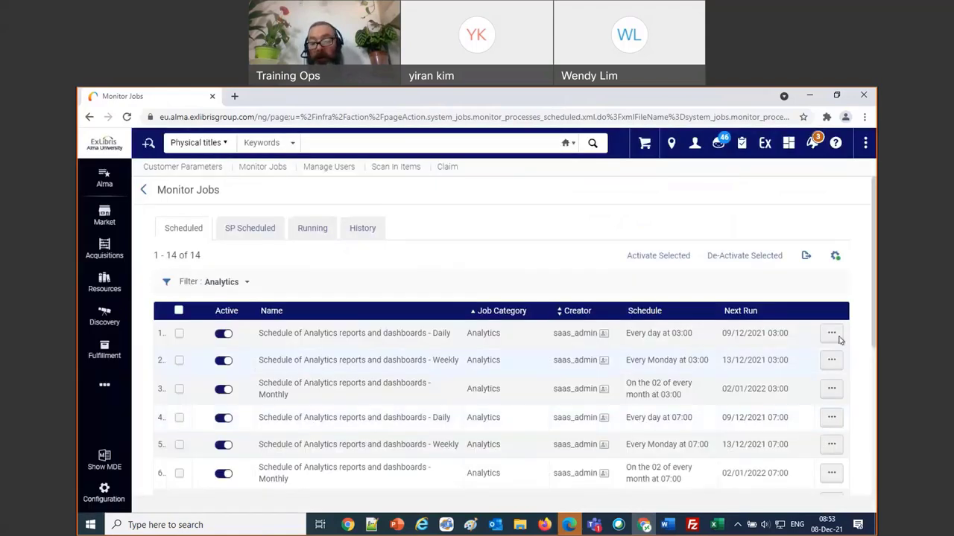
Run the daily Schedule of Analytics reports and dashboards job now and confirm it.
click(831, 334)
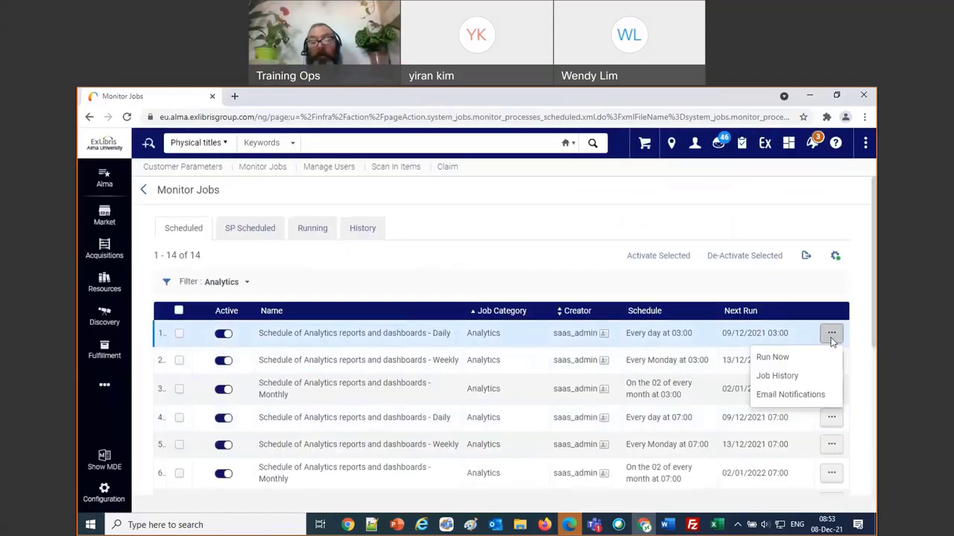
click(766, 360)
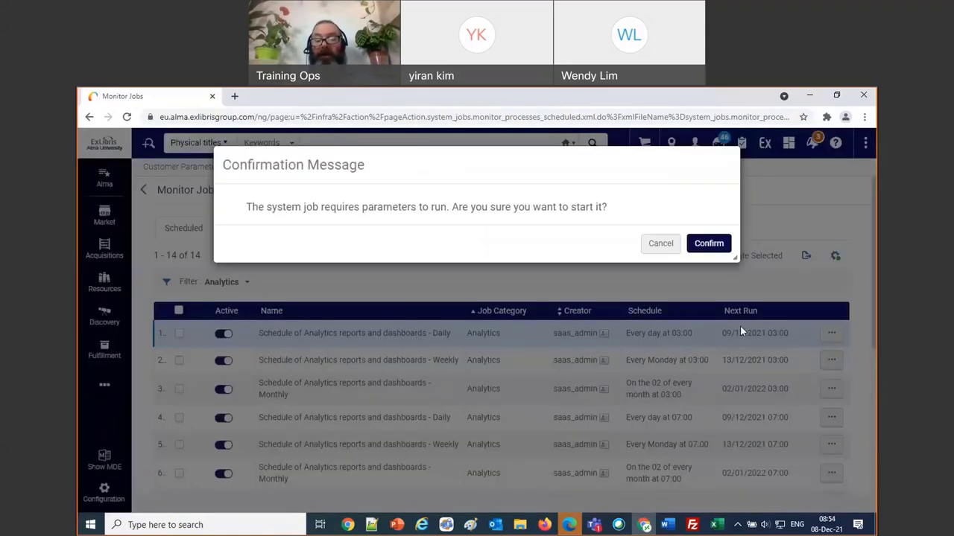
click(701, 244)
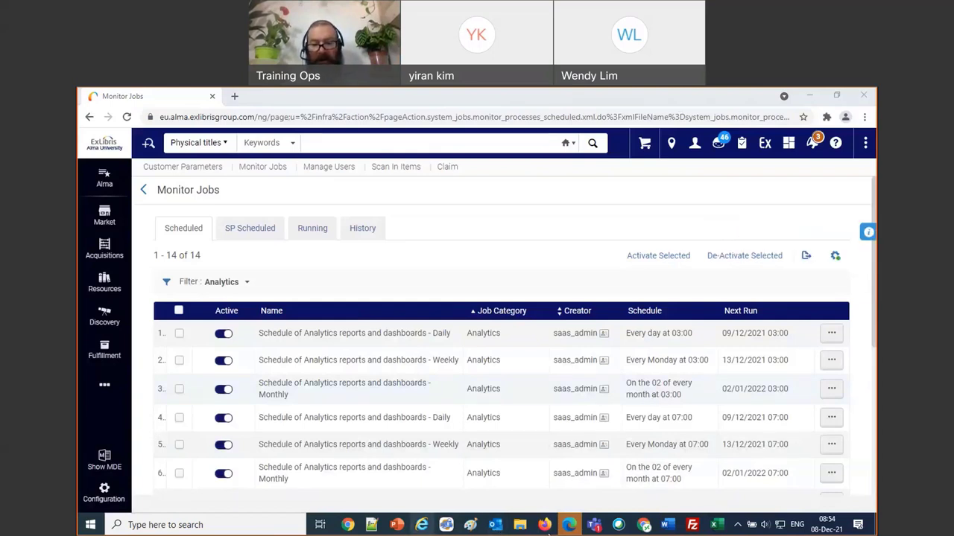
click(668, 526)
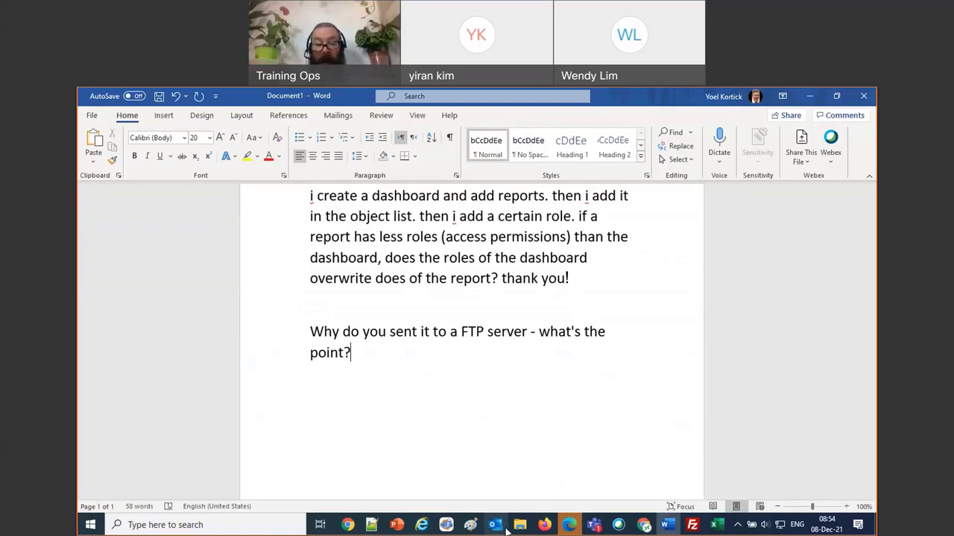
click(544, 525)
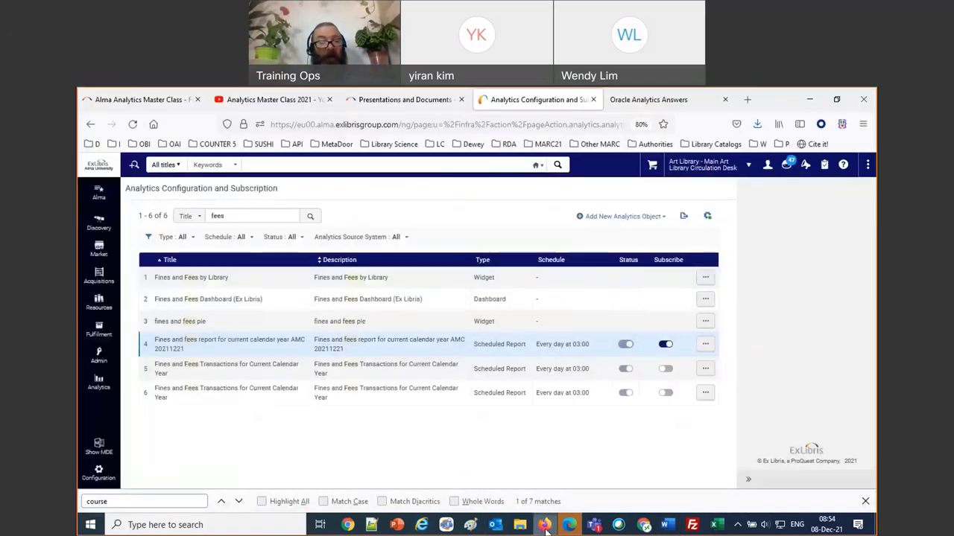
Open the FTP server automation article from Presentations and Documents in a new tab.
click(384, 100)
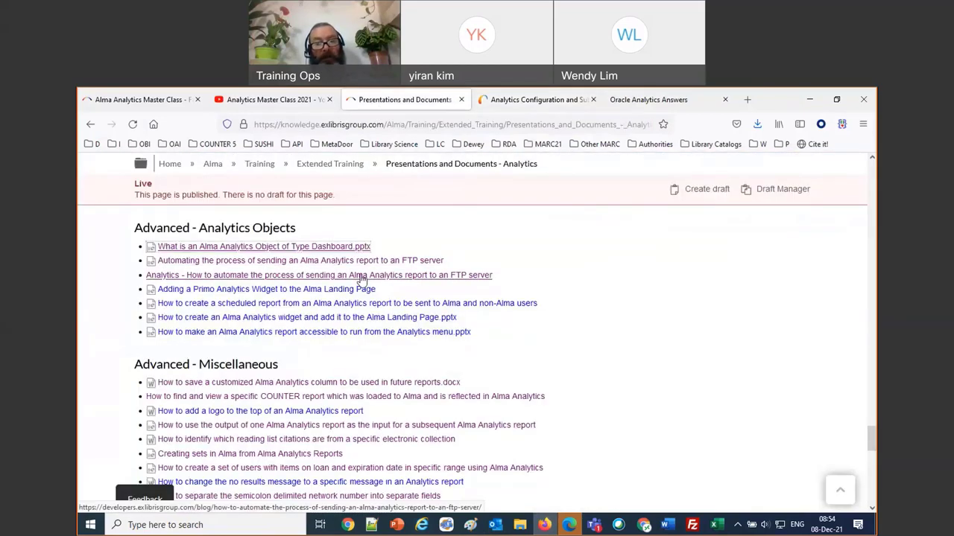
right_click(362, 279)
click(395, 286)
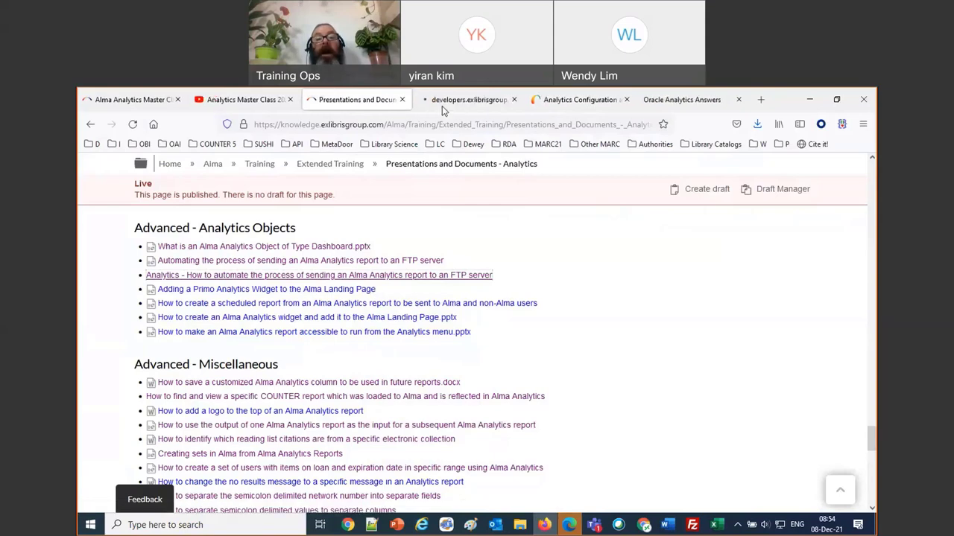
click(442, 105)
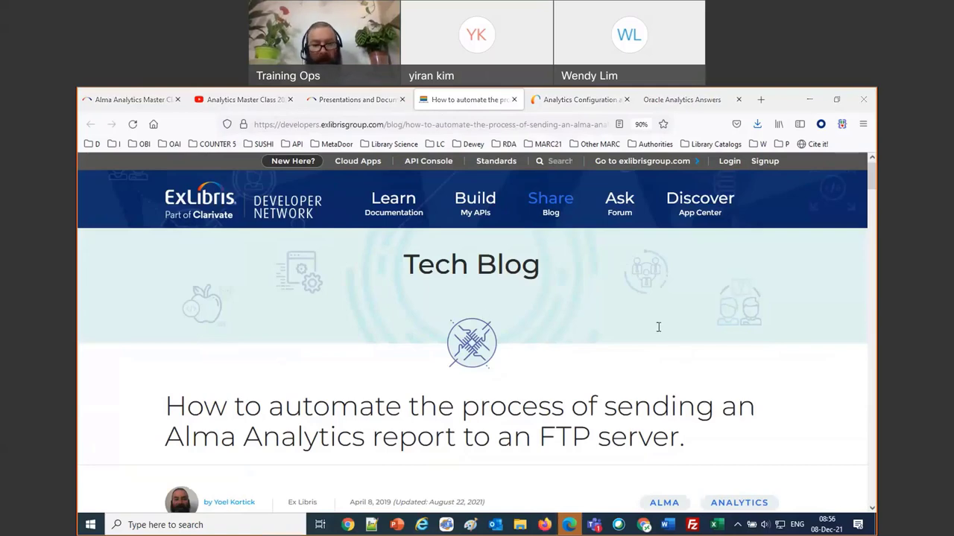
Paste the timestamp question into Word, answer that only FTP files get timestamps, then list Alma's running jobs.
click(666, 524)
text(Does the "Add timestamp"mean the report  sent to user would be appended date/time to its name?)
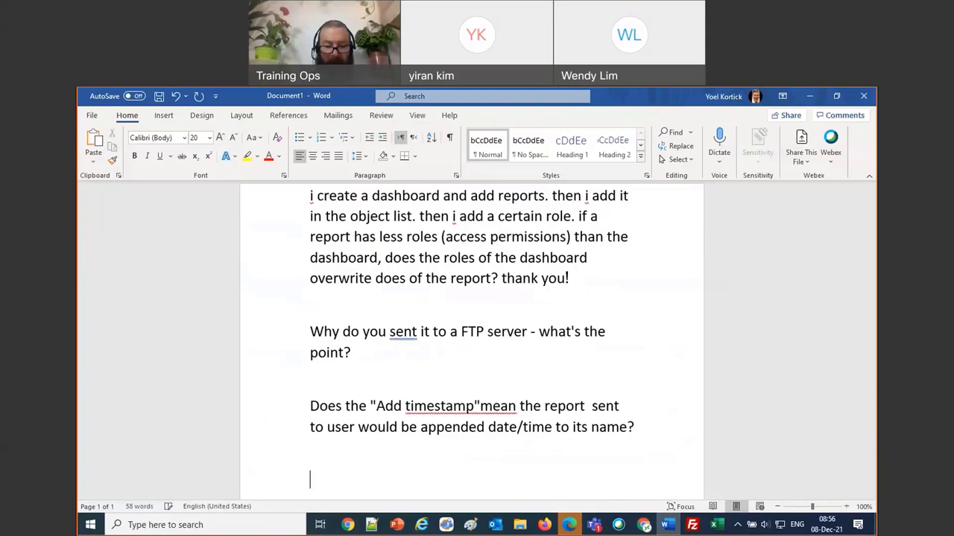
text(No.  T)
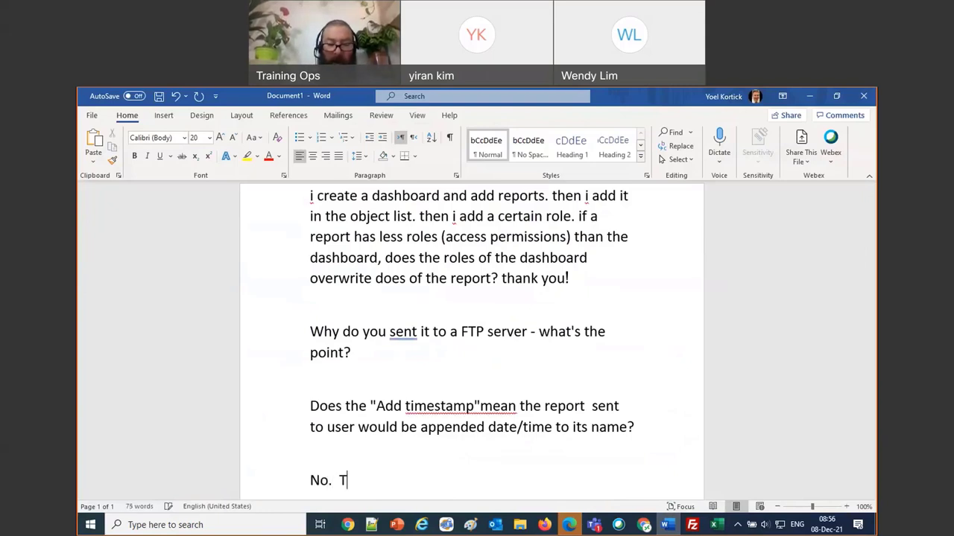
text(he report sent to)
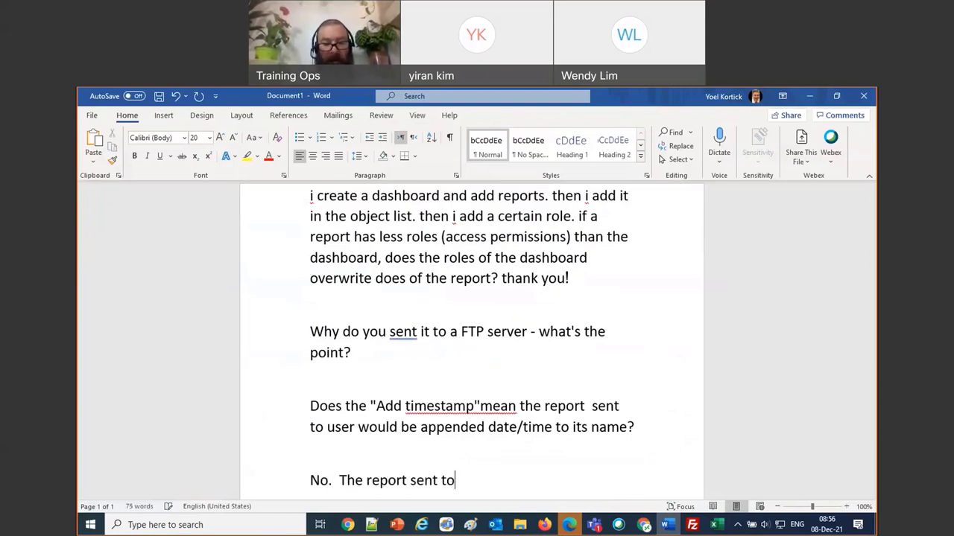
text( a user does not ge)
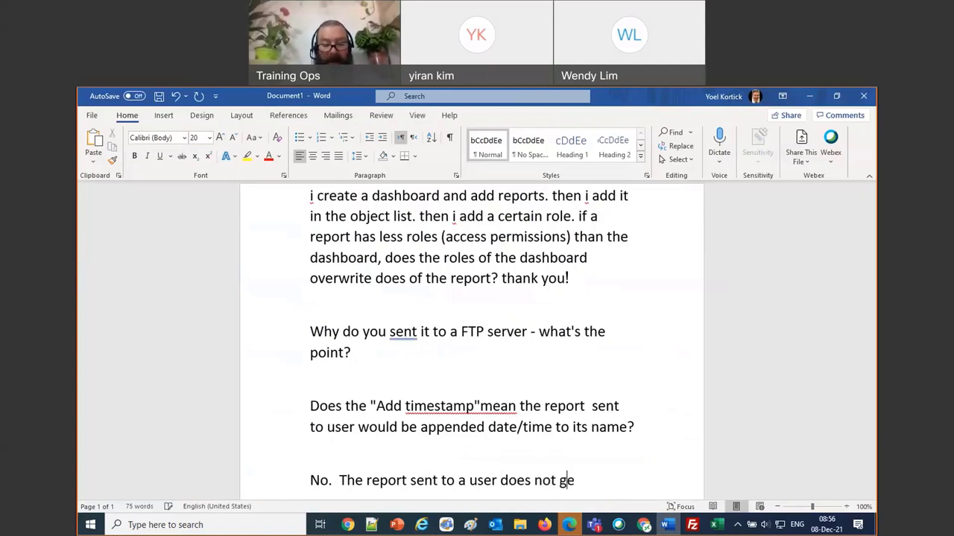
text(t a toimestamp. )
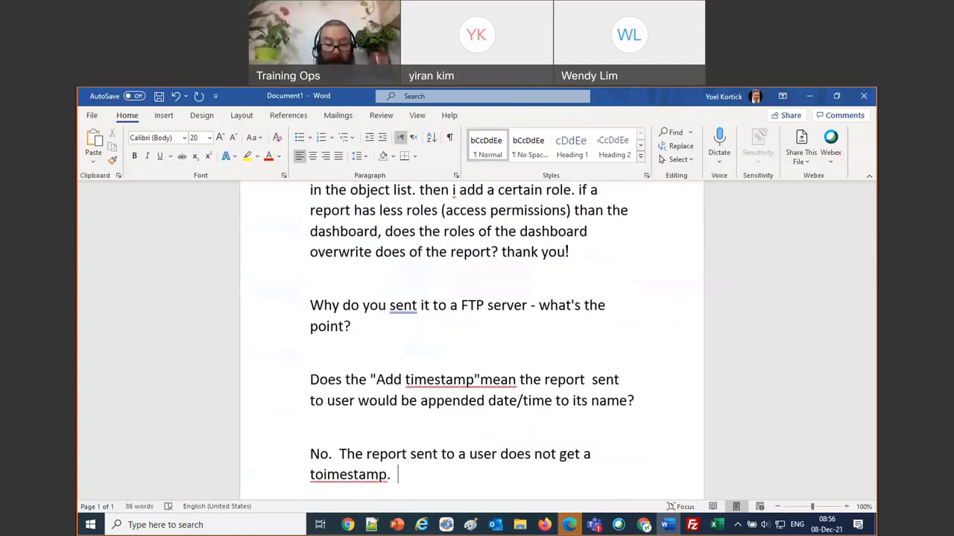
text( The FTP fi)
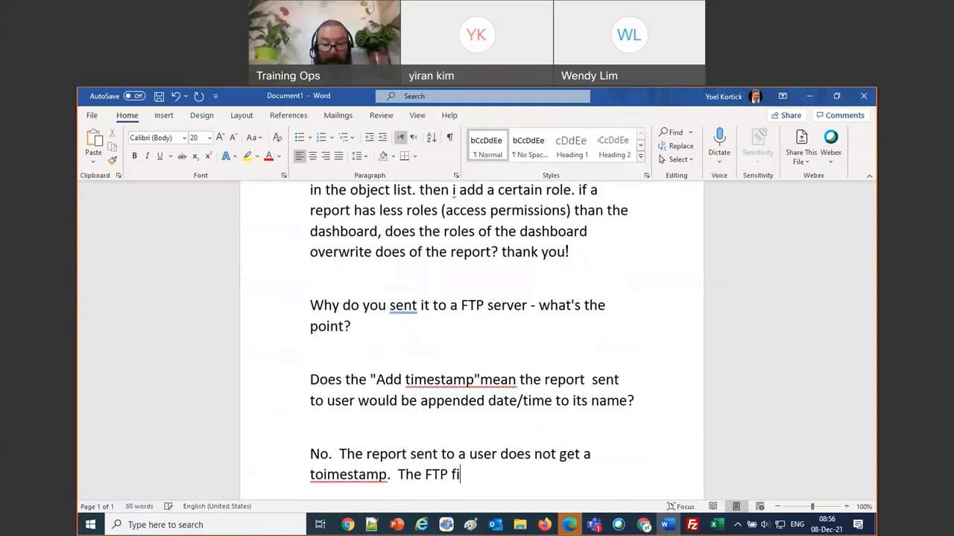
text(les gets a timestamp)
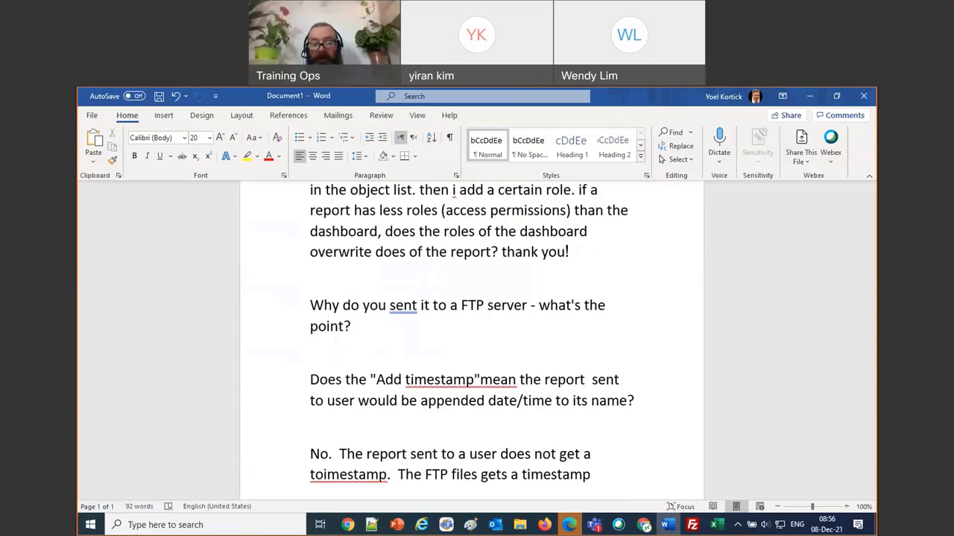
click(645, 526)
click(314, 228)
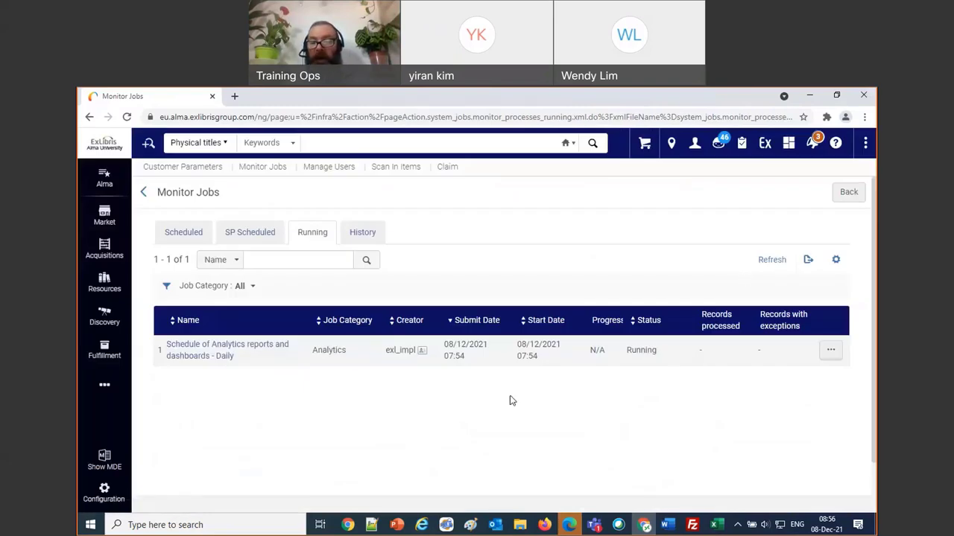
Check the Abort/Events actions for the running analytics schedule job, then go to the Gmail inbox.
click(831, 351)
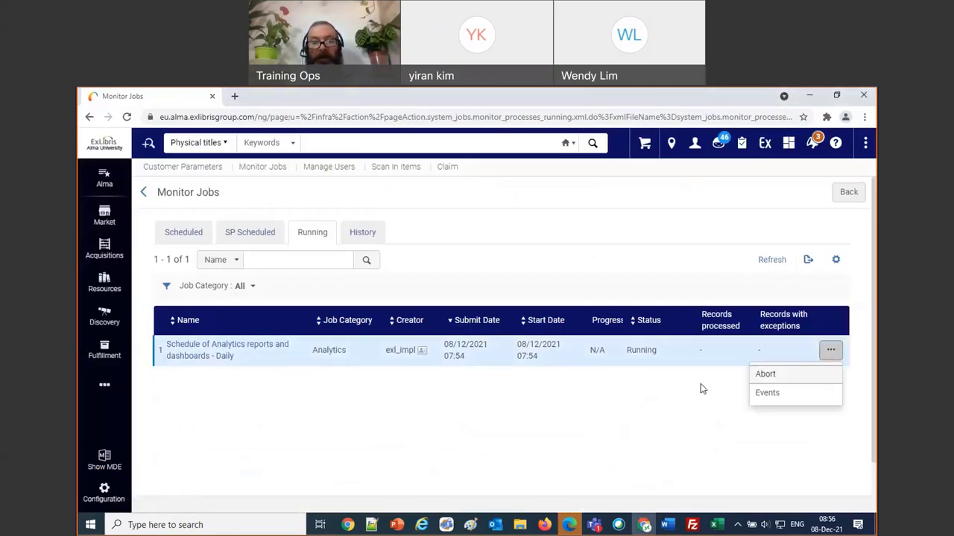
click(303, 425)
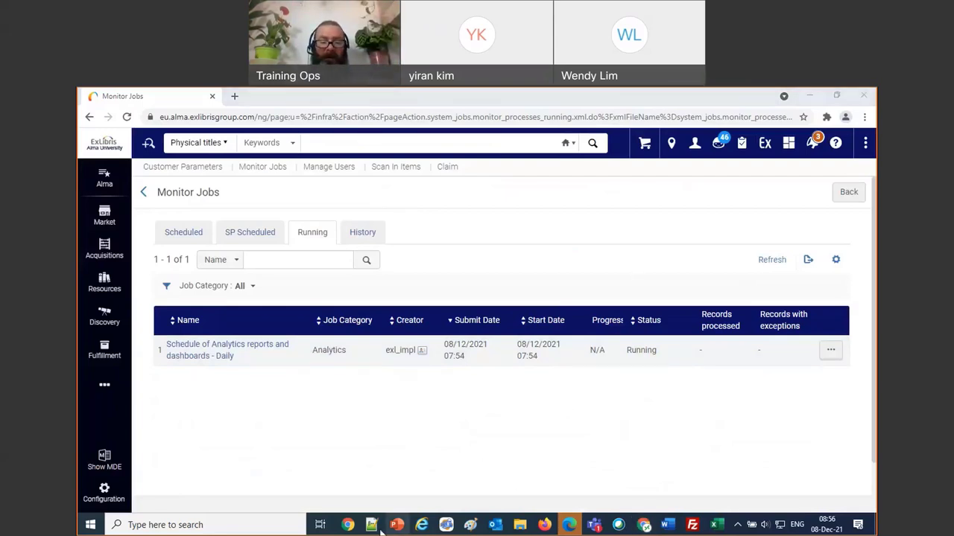
click(354, 528)
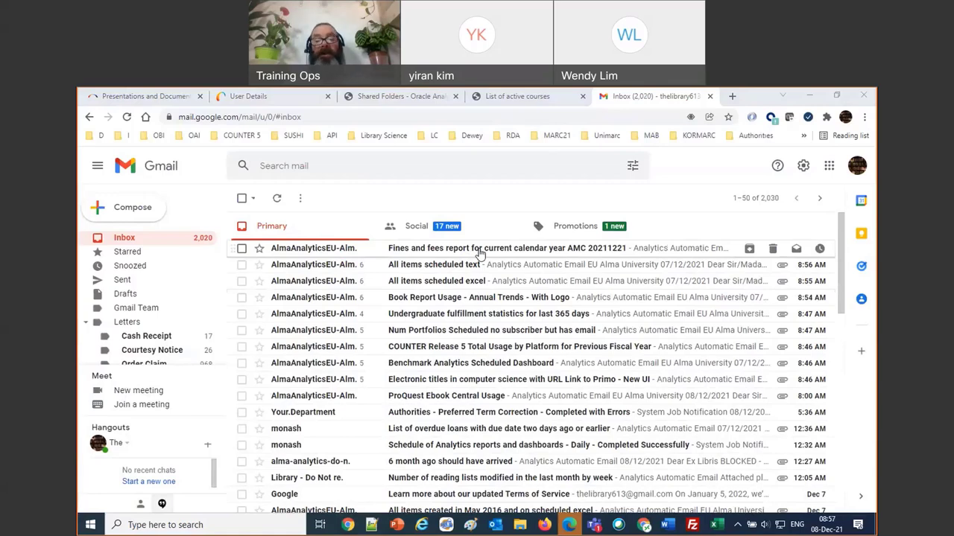
Preview the 5.1 KB Fines and fees report PDF in the Analytics email, then cancel Outlook's startup.
click(481, 253)
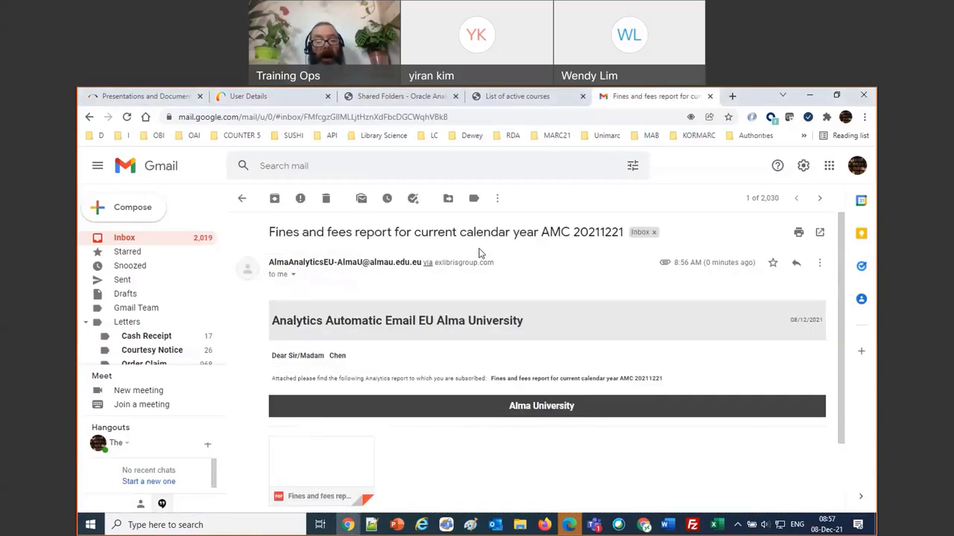
scroll(482, 356, down, 2)
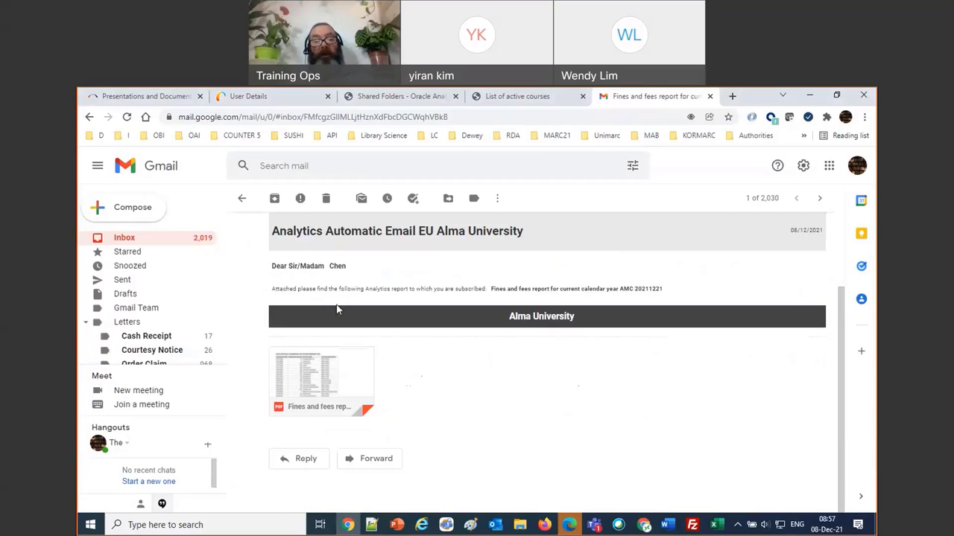
click(352, 371)
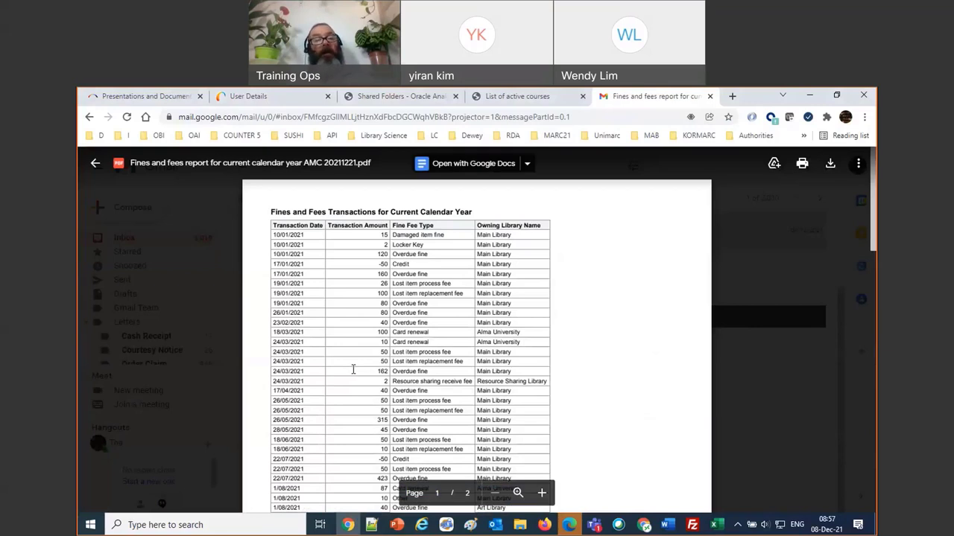
click(93, 162)
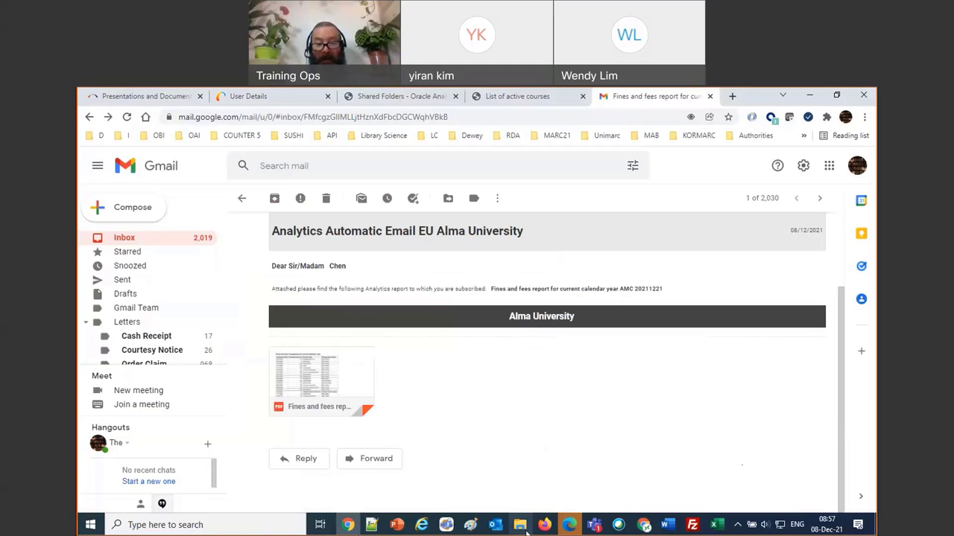
click(496, 525)
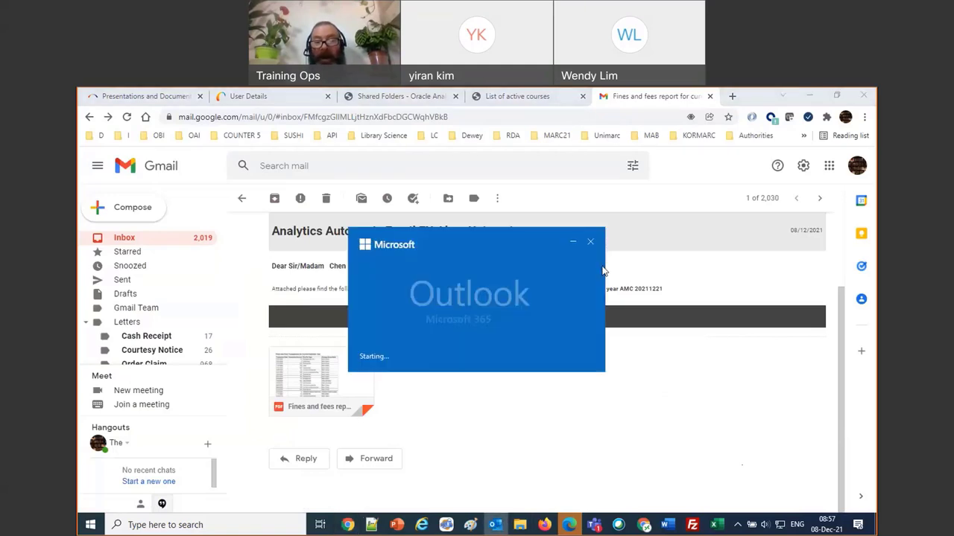
click(591, 243)
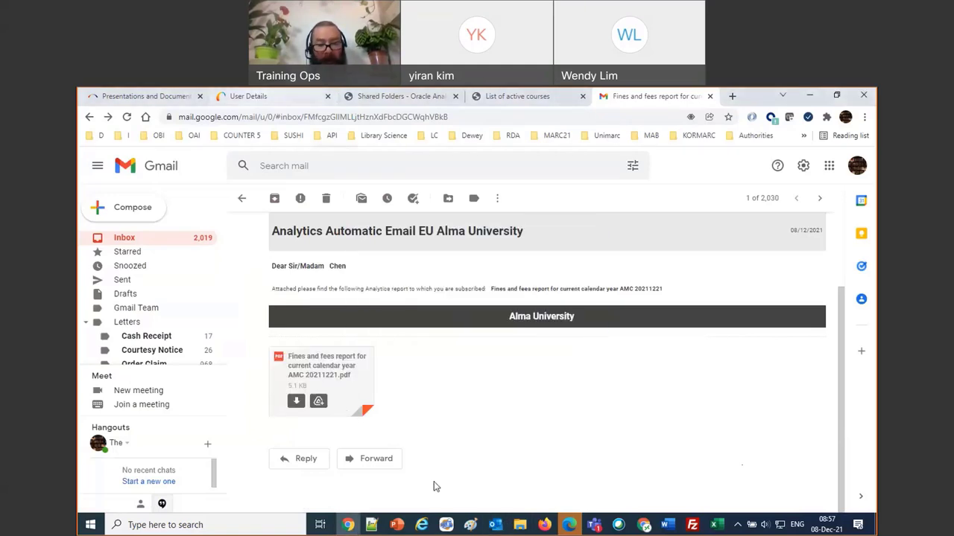
In Firefox's Analytics Configuration tab, delete the Fines and fees report AMC 20211221 and confirm.
click(545, 525)
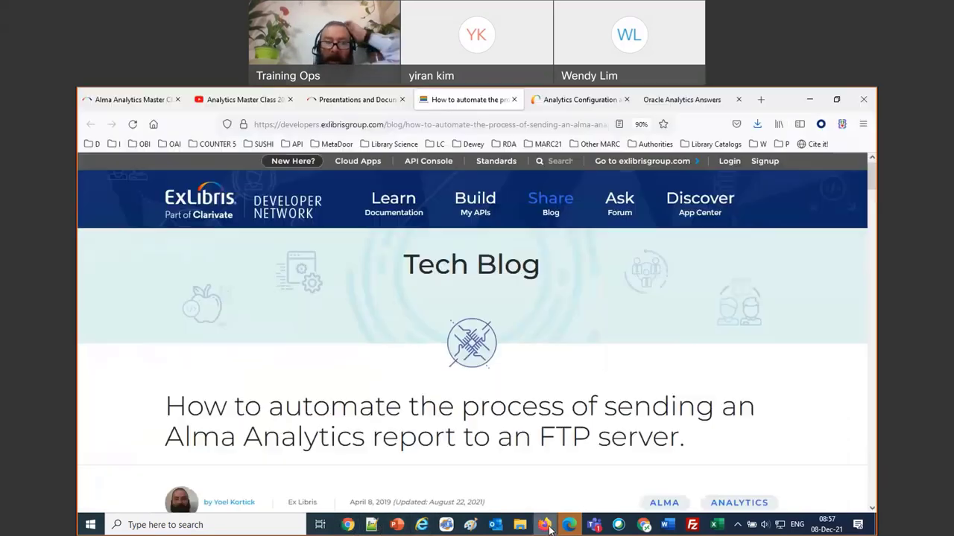
click(236, 100)
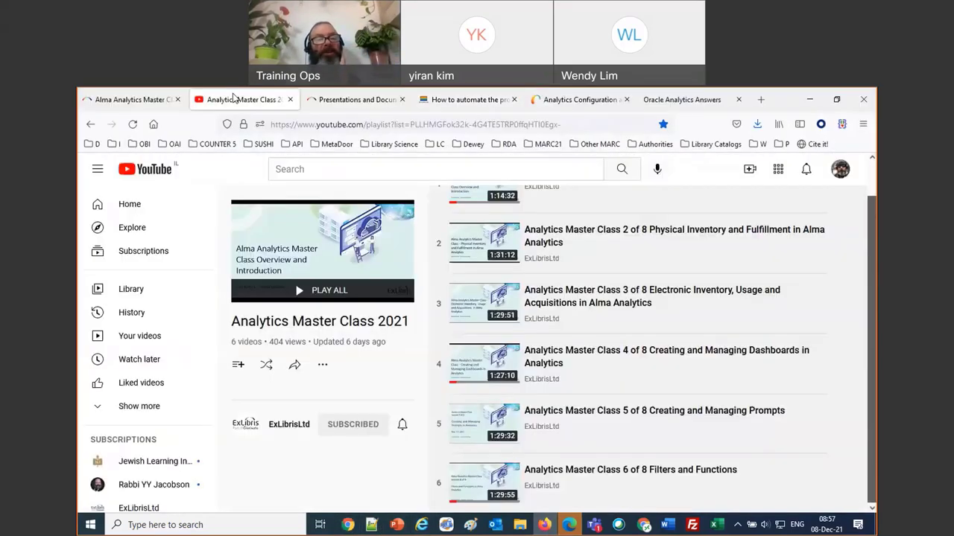
click(340, 99)
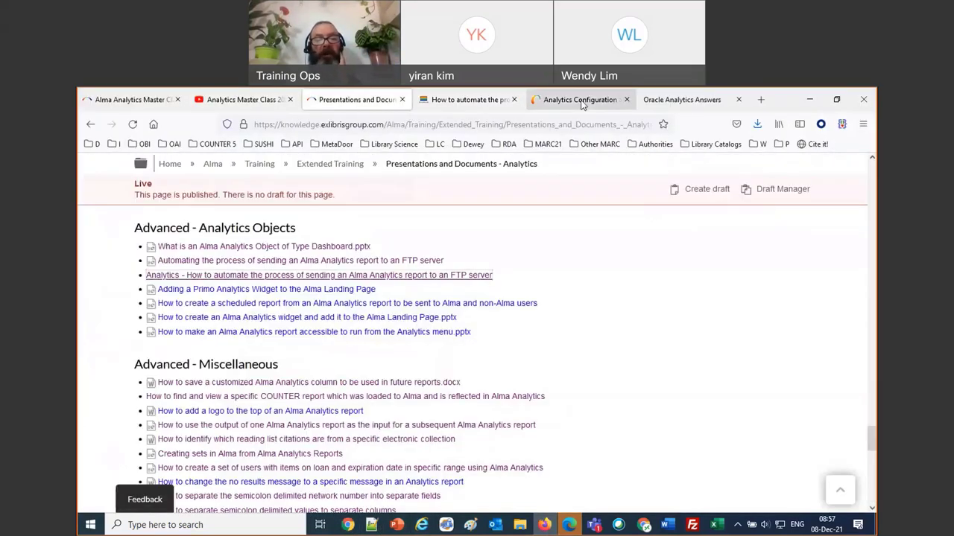
click(576, 99)
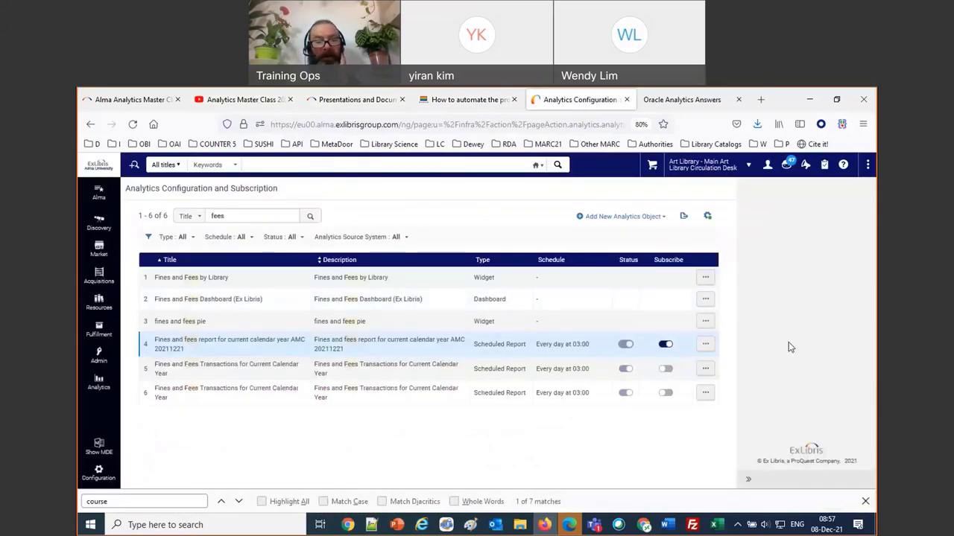
click(705, 344)
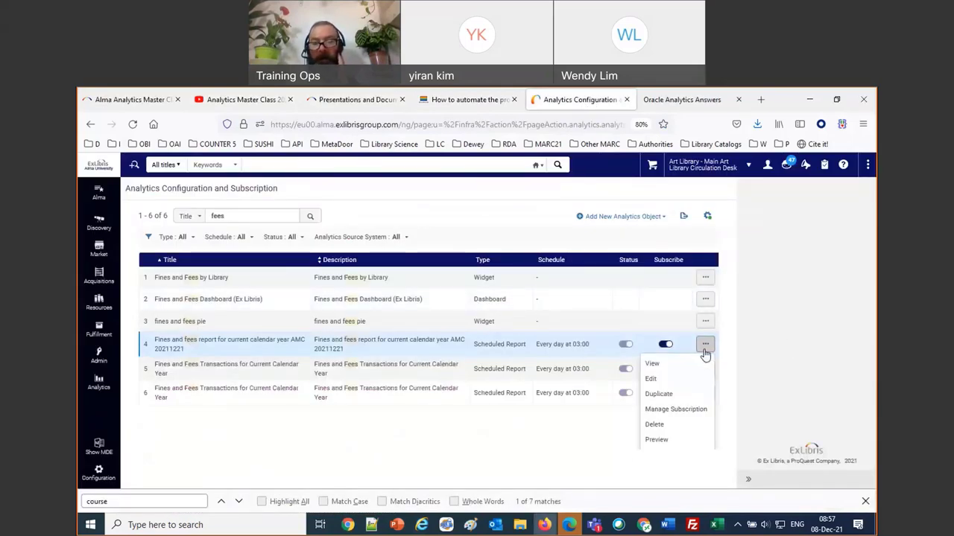
click(664, 428)
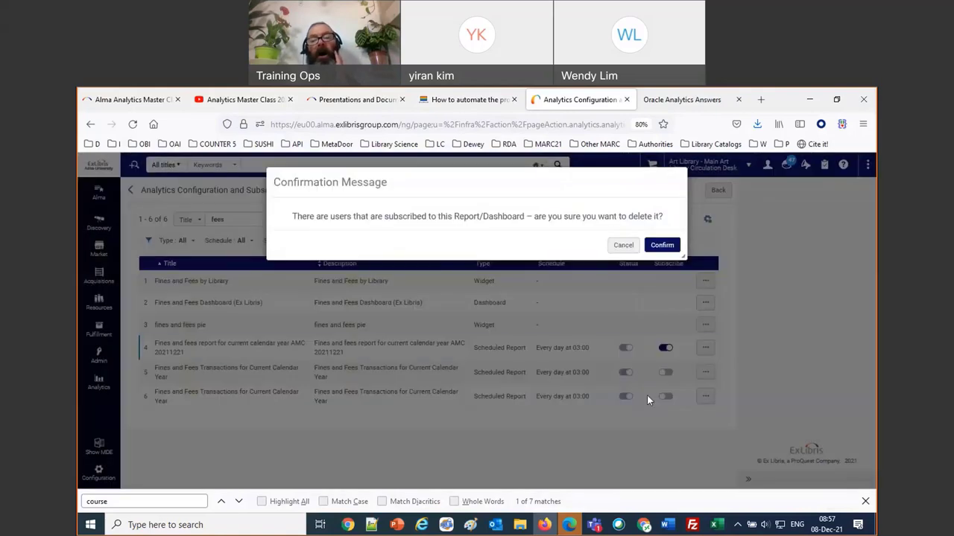
click(659, 244)
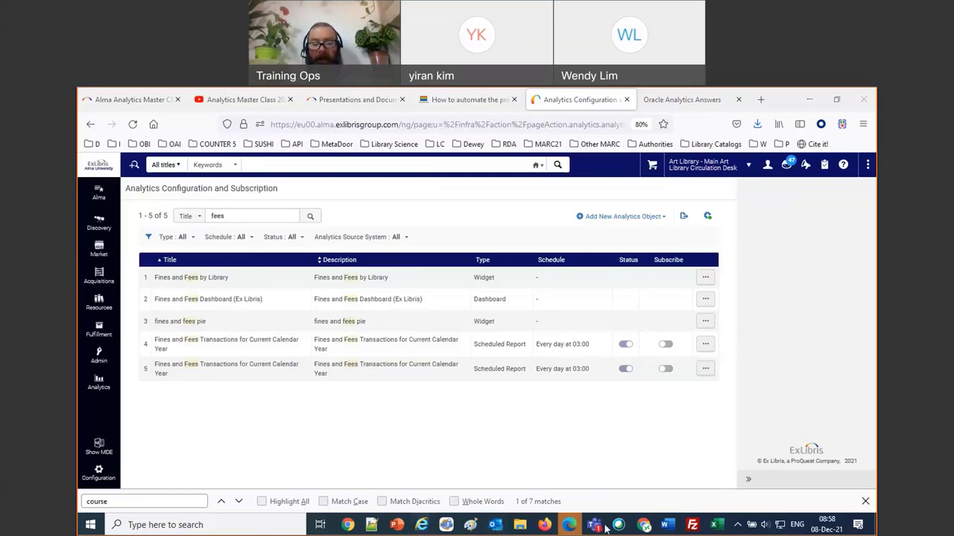
Paste the user-role subscription question below the timestamp answer and answer it 'No'.
click(667, 528)
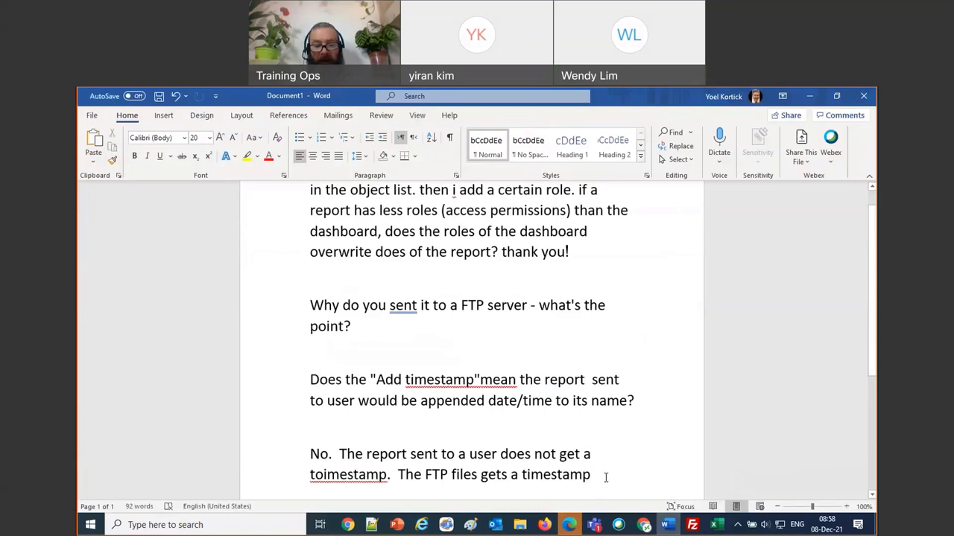
key(Return)
key(Return)
text(does subscribe to analytics need specific user role? if don't, do they only  subscribe to what they allowed to view?)
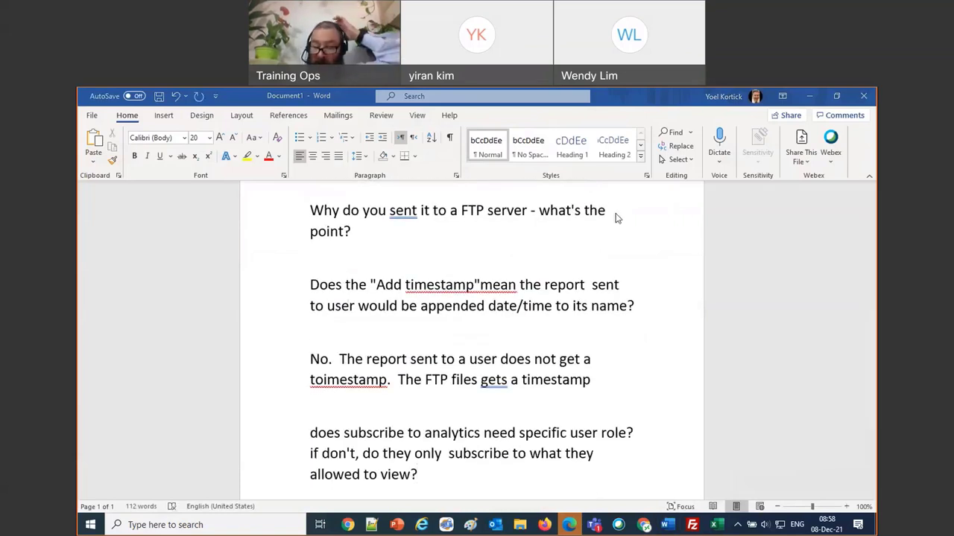
click(635, 433)
text(No)
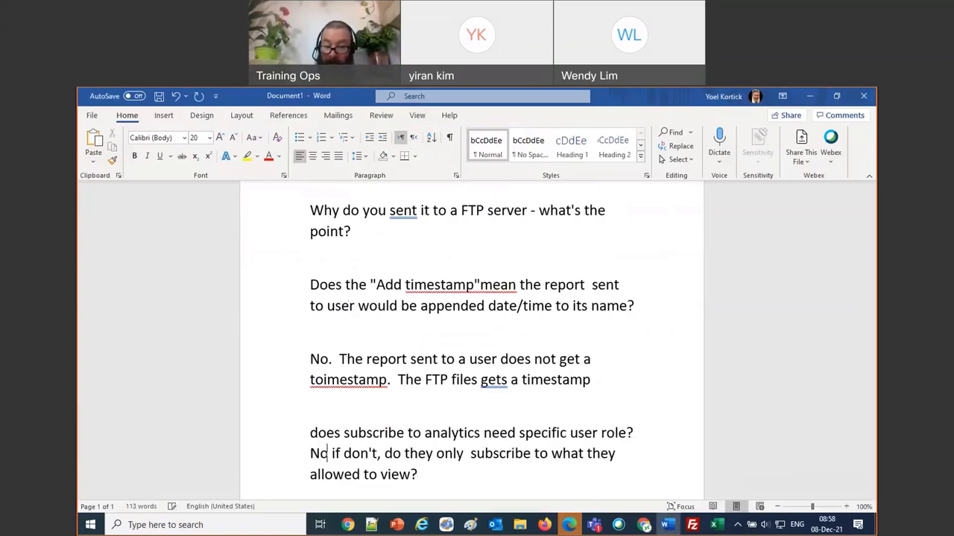
key(Return)
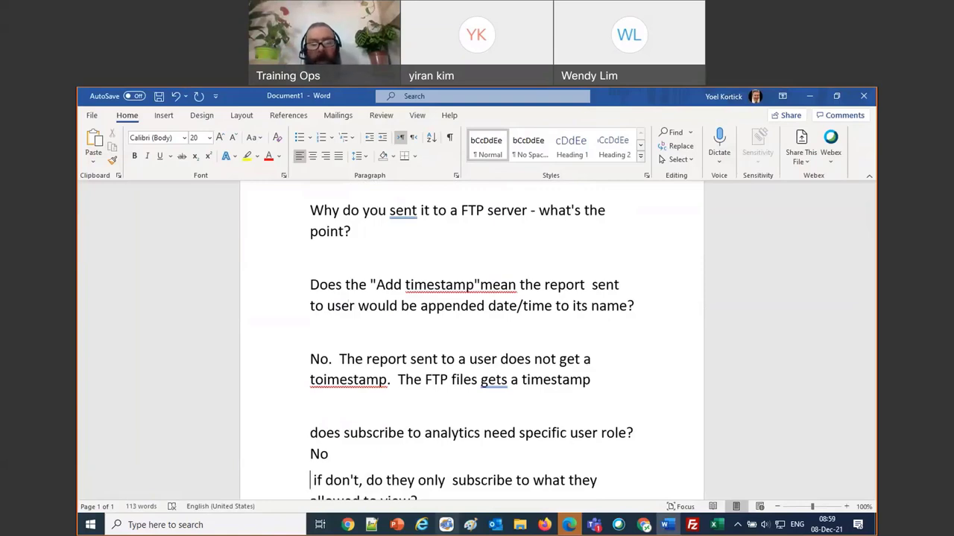
Go from Alma's User Details to the Analytics > Subscribe to Analytics page.
click(348, 526)
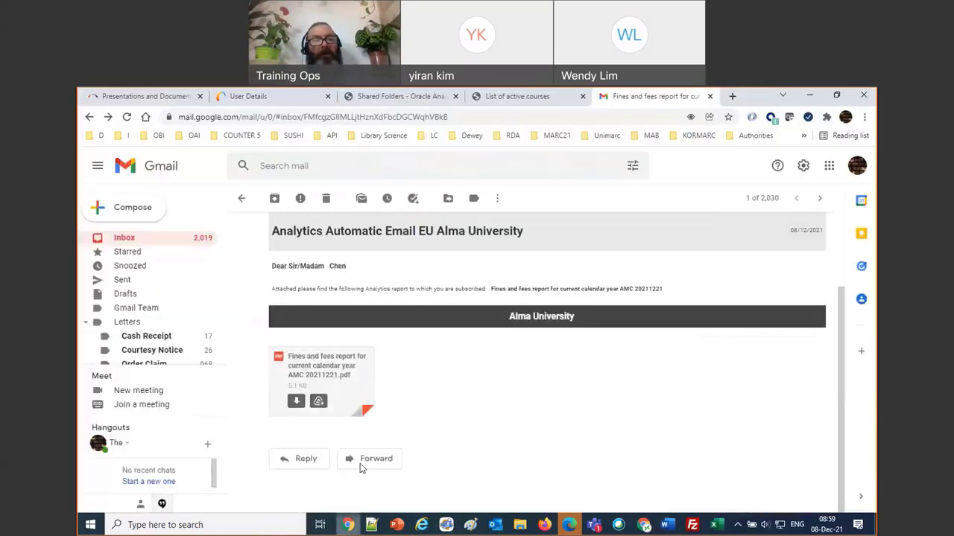
click(268, 97)
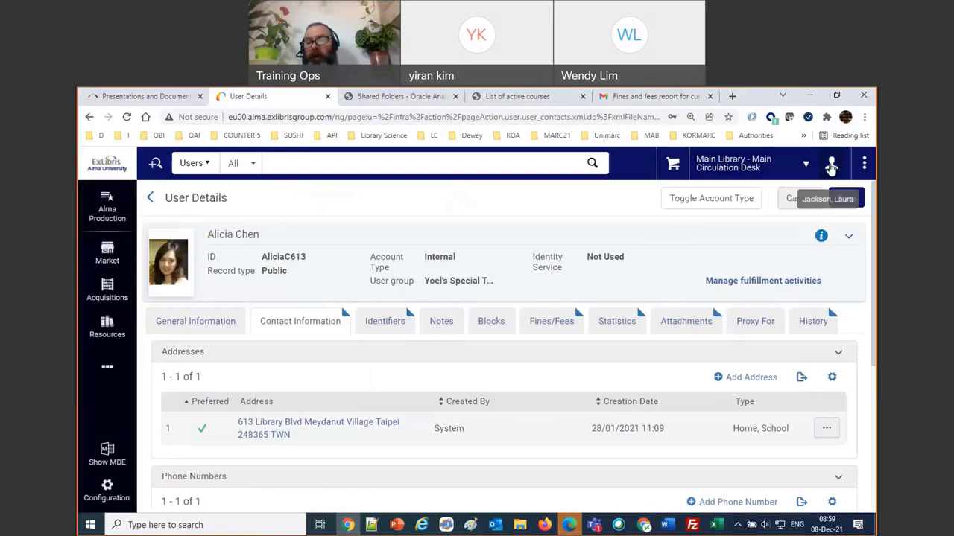
click(831, 165)
click(832, 165)
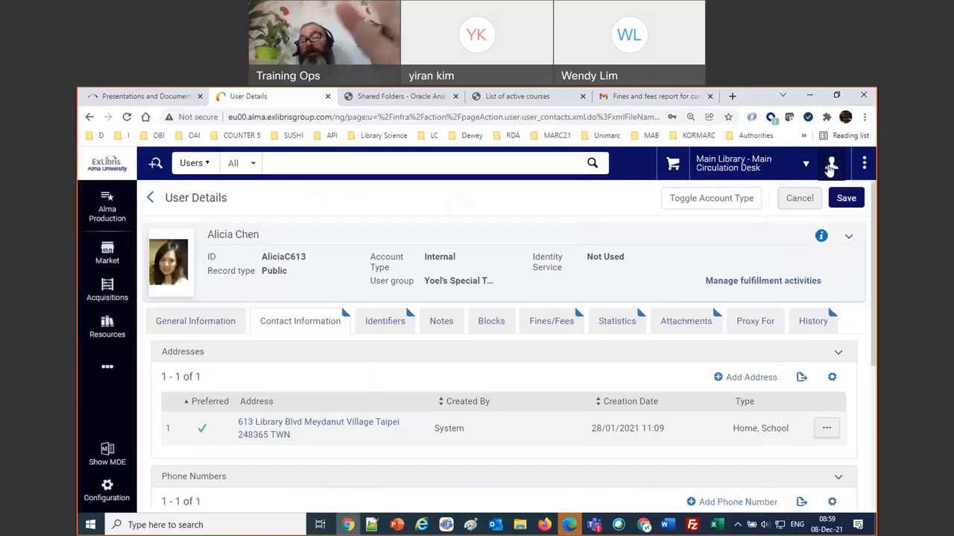
click(832, 165)
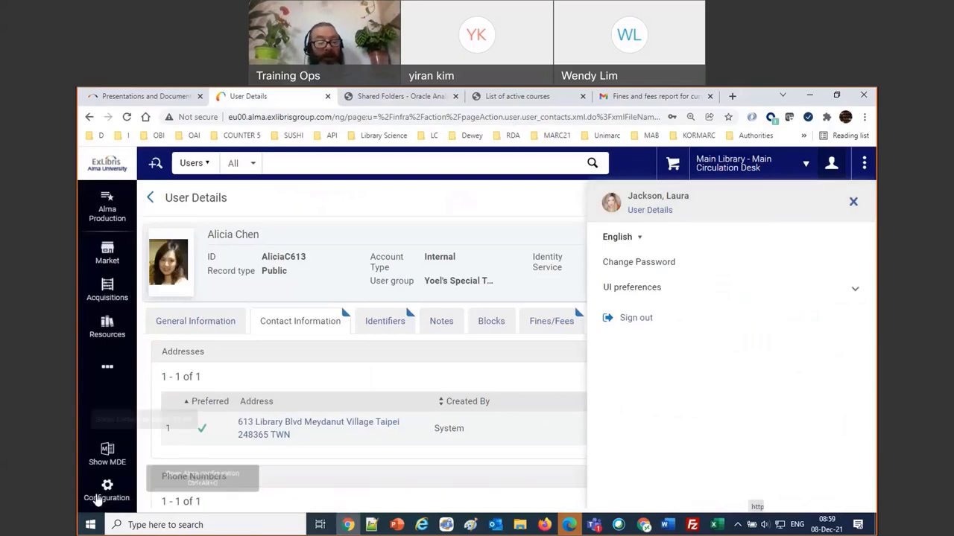
click(108, 366)
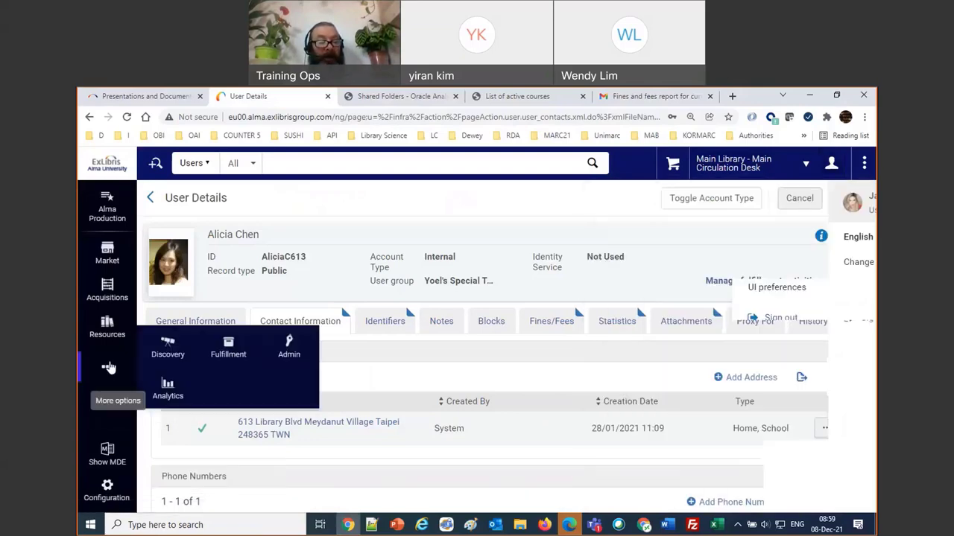
click(158, 401)
click(197, 268)
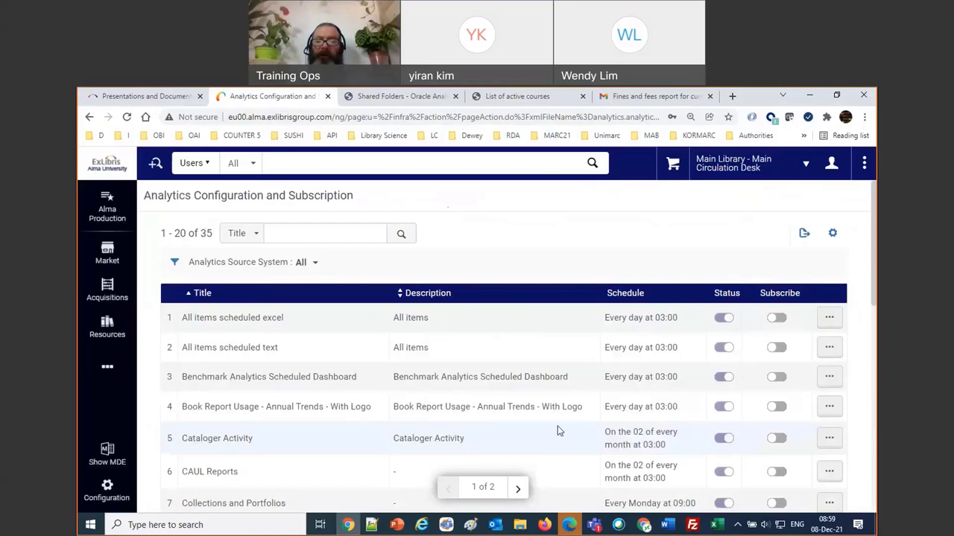
Switch on Subscribe for the 'All items scheduled text' report.
scroll(561, 434, down, 7)
scroll(564, 432, up, 7)
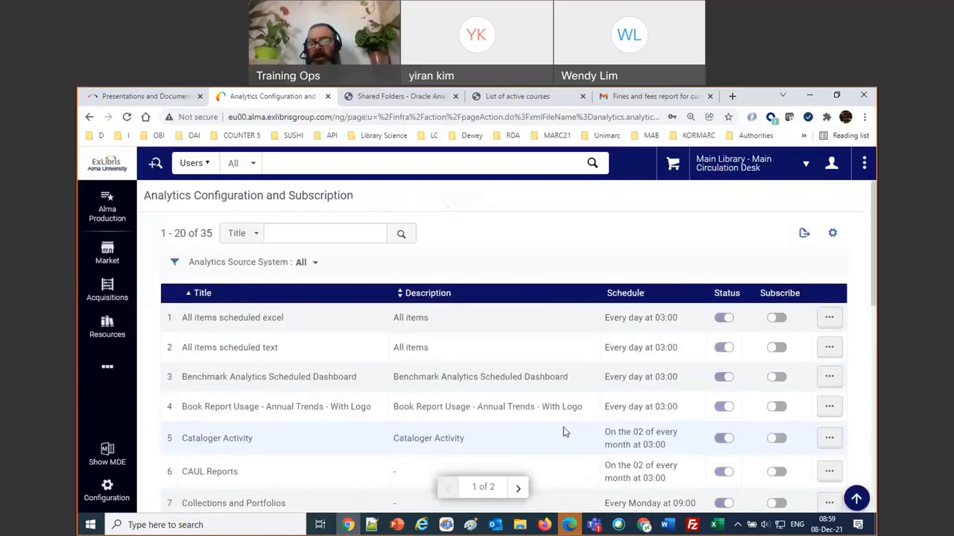
click(778, 348)
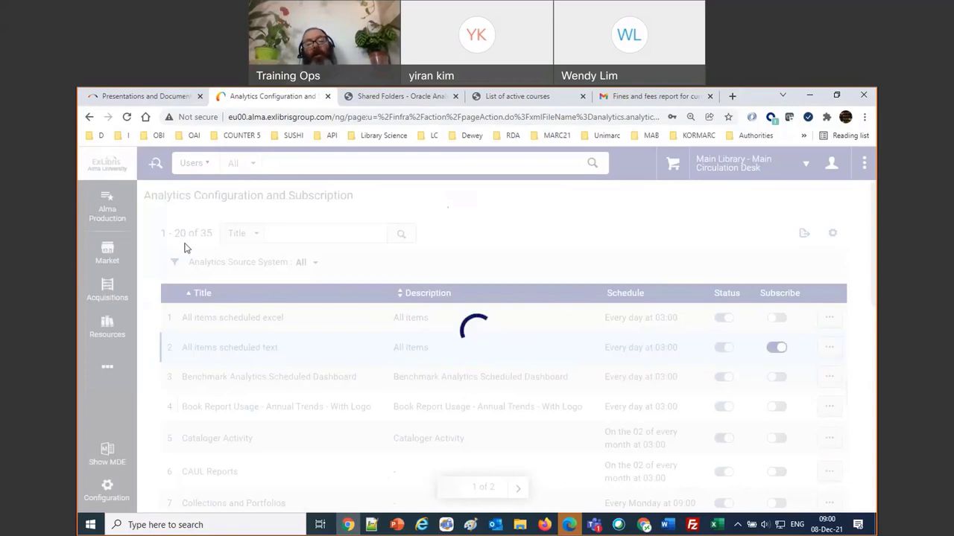
Sign out of Alma from the account menu and place the cursor in the User Name field.
click(806, 170)
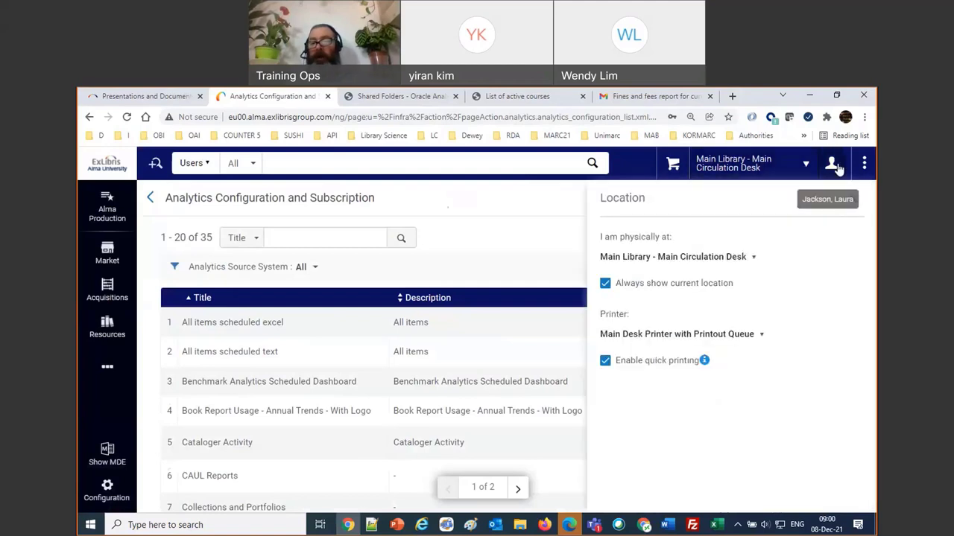
click(831, 164)
click(626, 322)
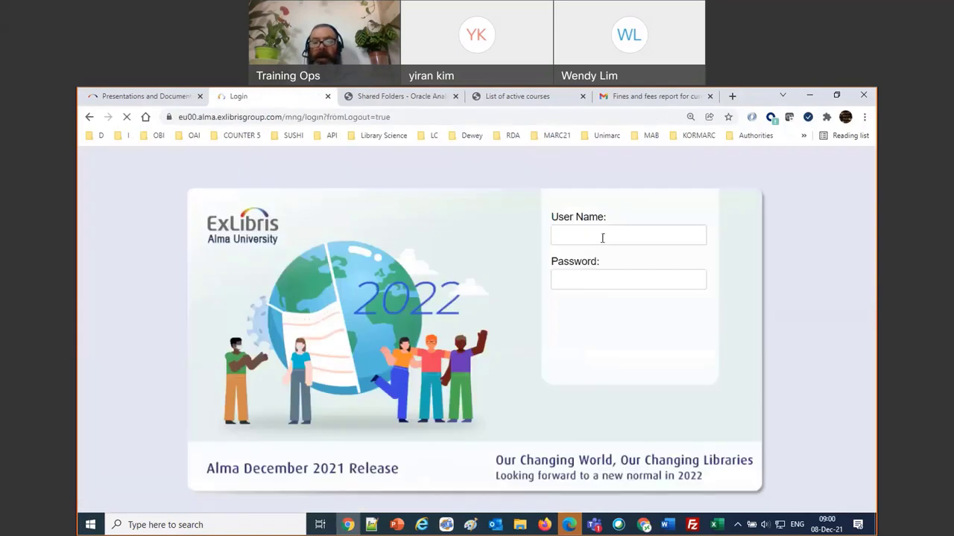
click(603, 239)
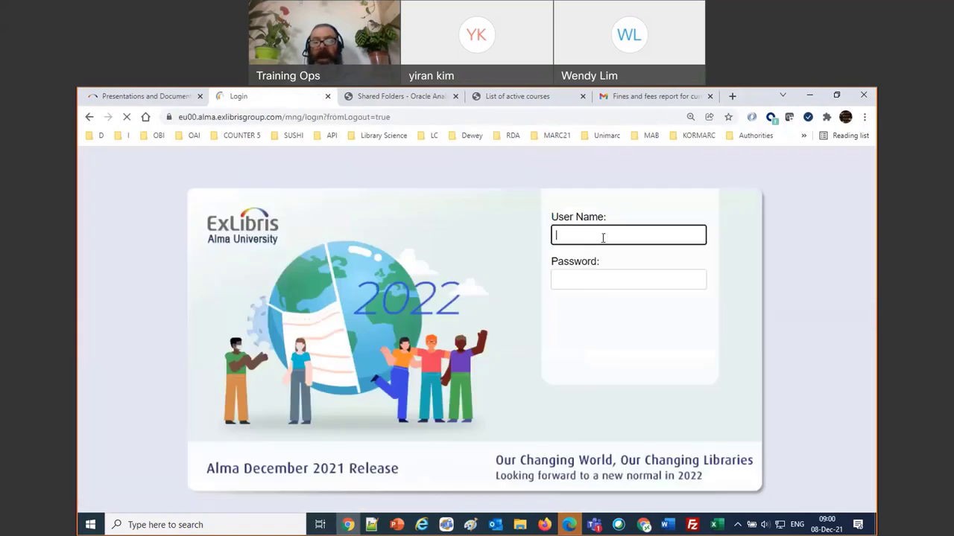
Log in as another user by entering their user name and password.
text(Thu)
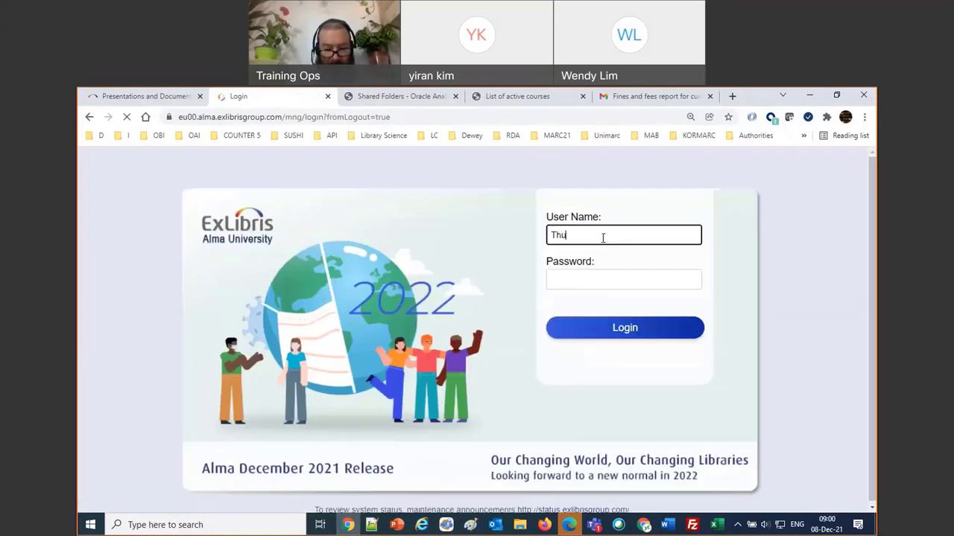
text(rstonH61S)
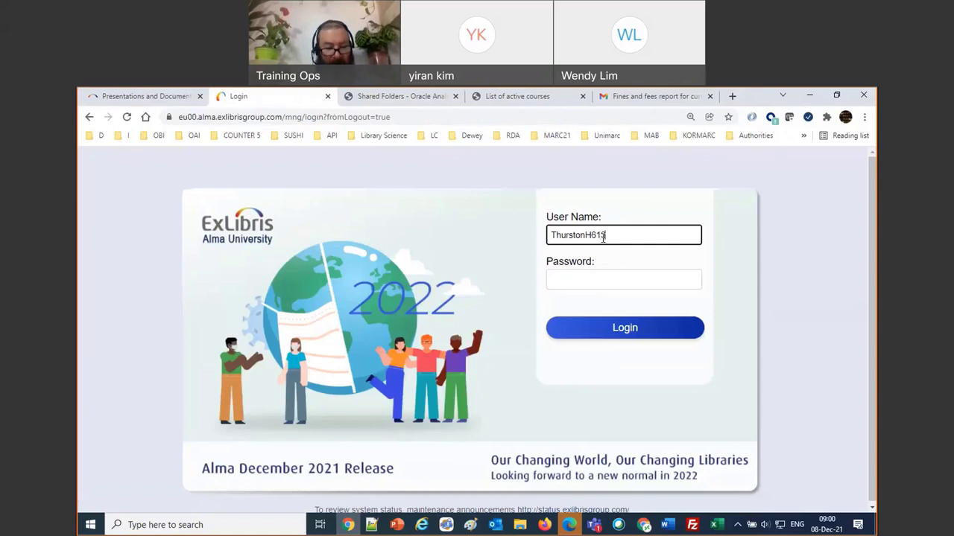
key(Tab)
text(******)
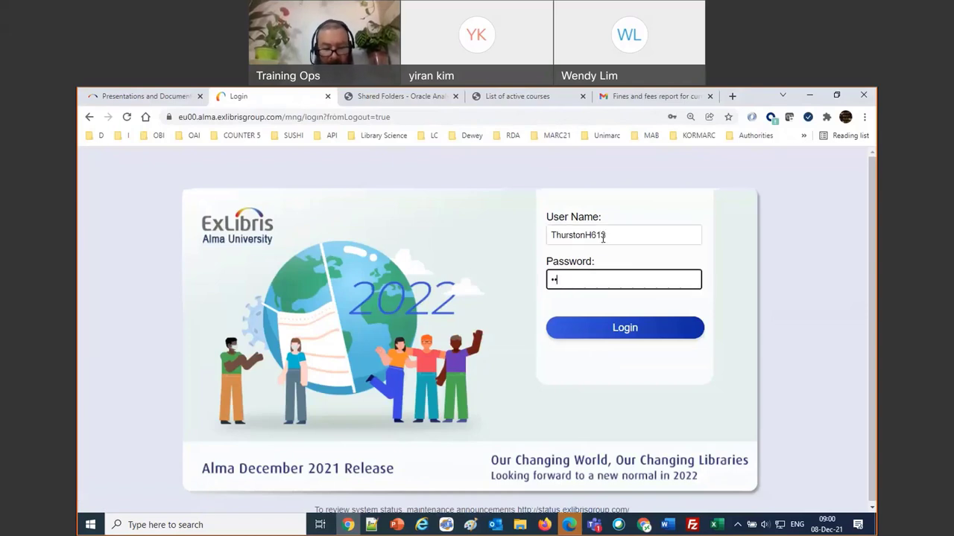
text(**)
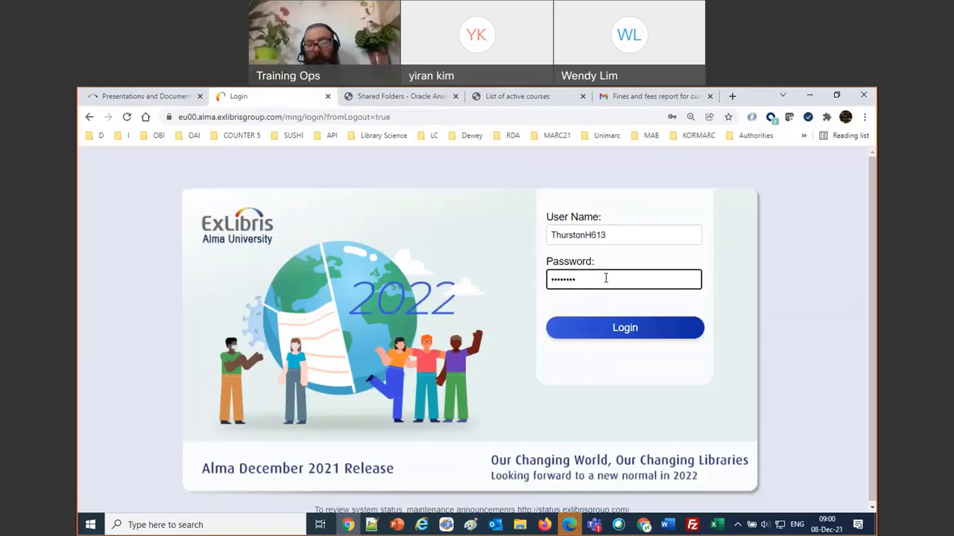
click(611, 334)
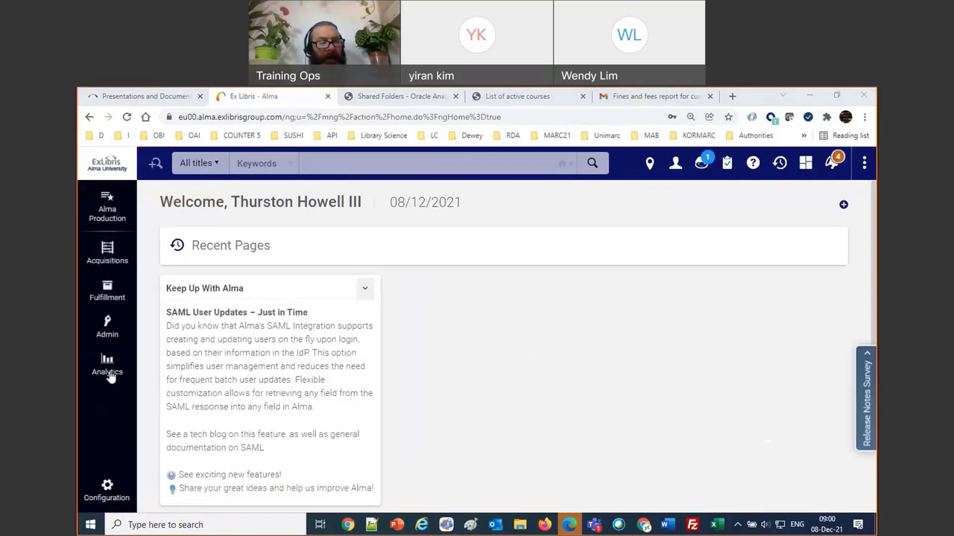
Open Analytics > Subscribe to Analytics for the new user, showing 27 reports, then restore the window down.
click(108, 373)
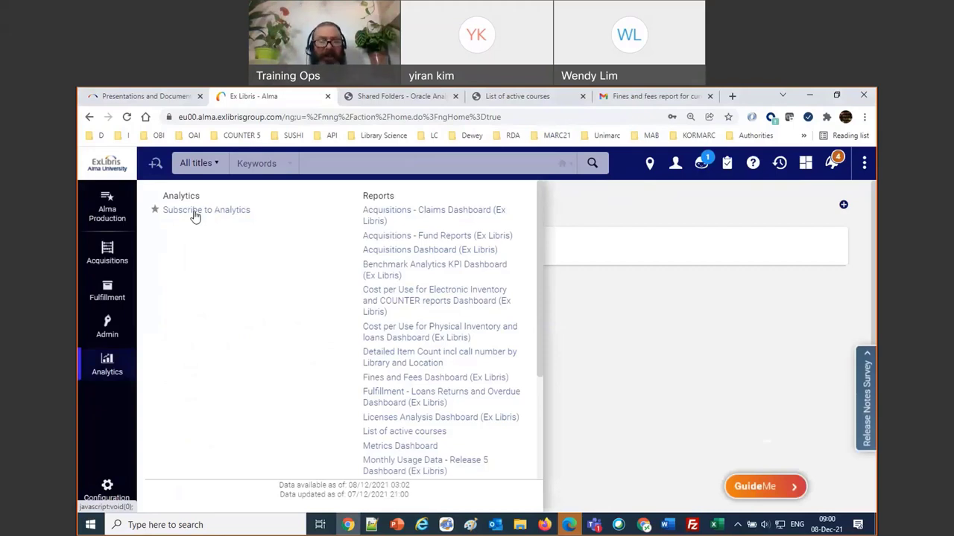
click(193, 214)
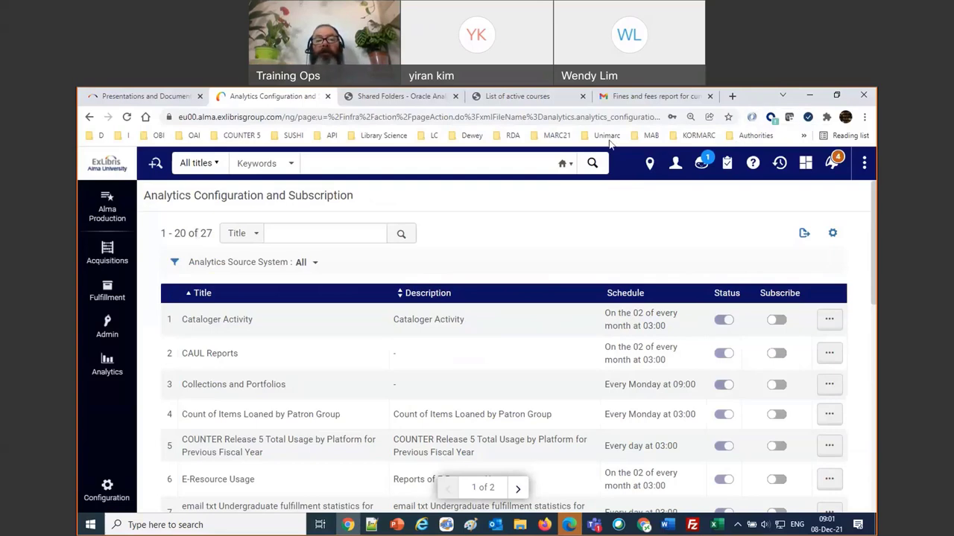
key(super+Down)
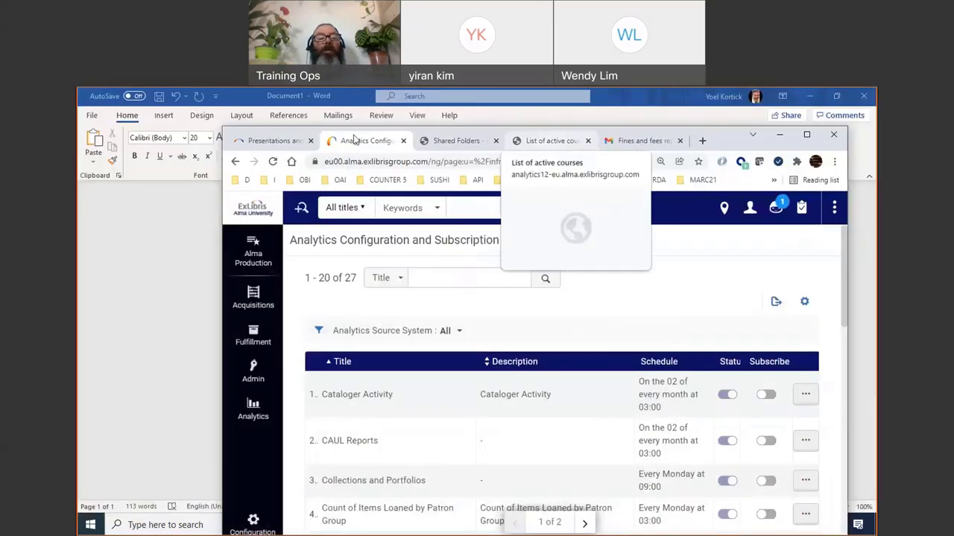
Maximize the Presentations and Documents page and jump to the Advanced - Analytics Objects section.
click(253, 140)
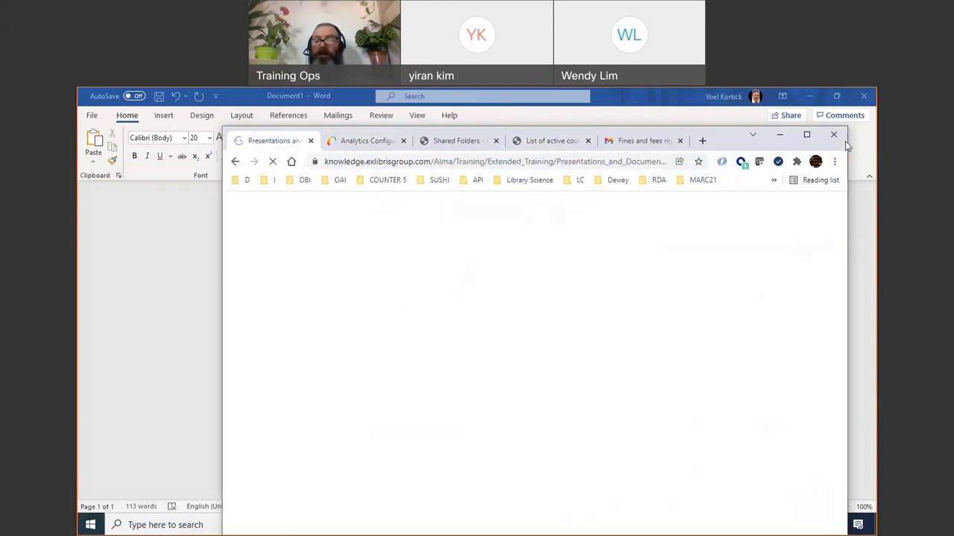
key(super+Up)
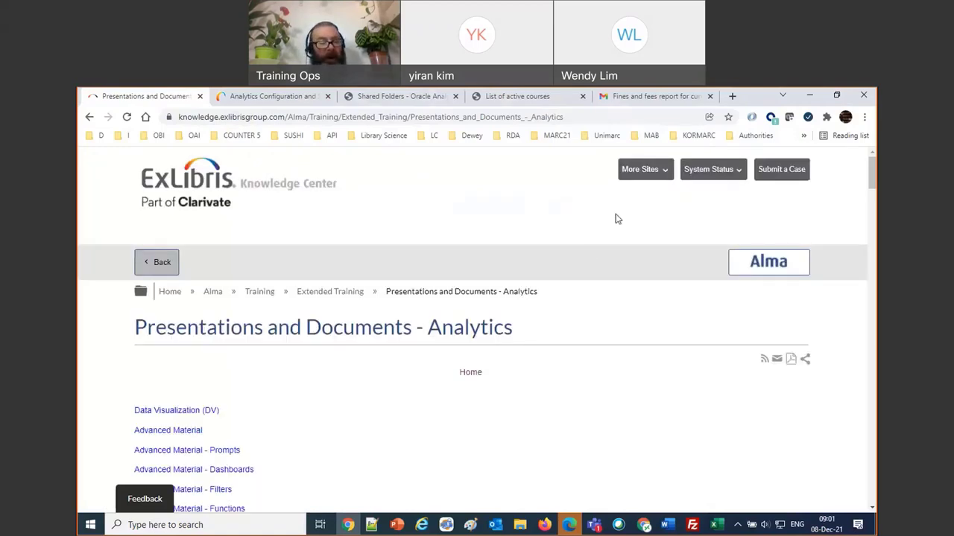
scroll(362, 398, down, 3)
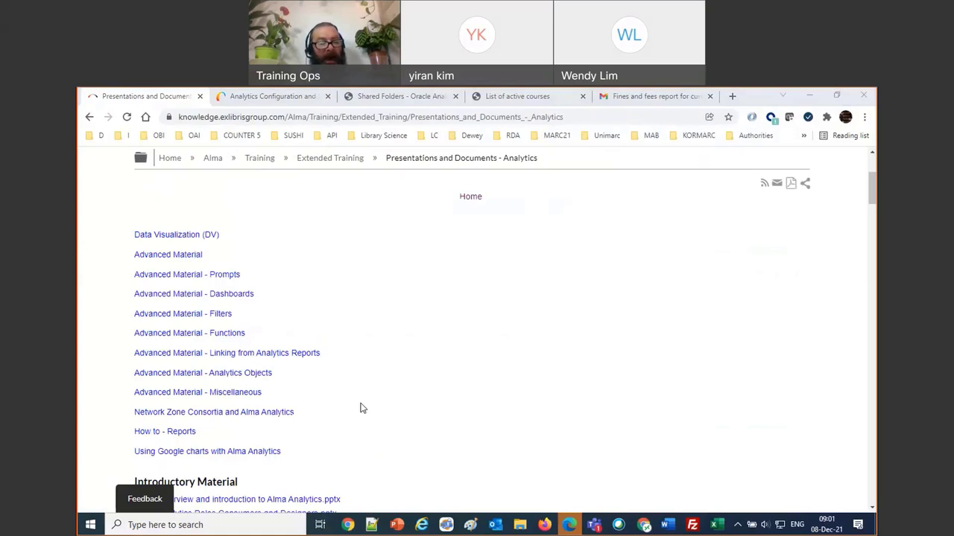
click(242, 373)
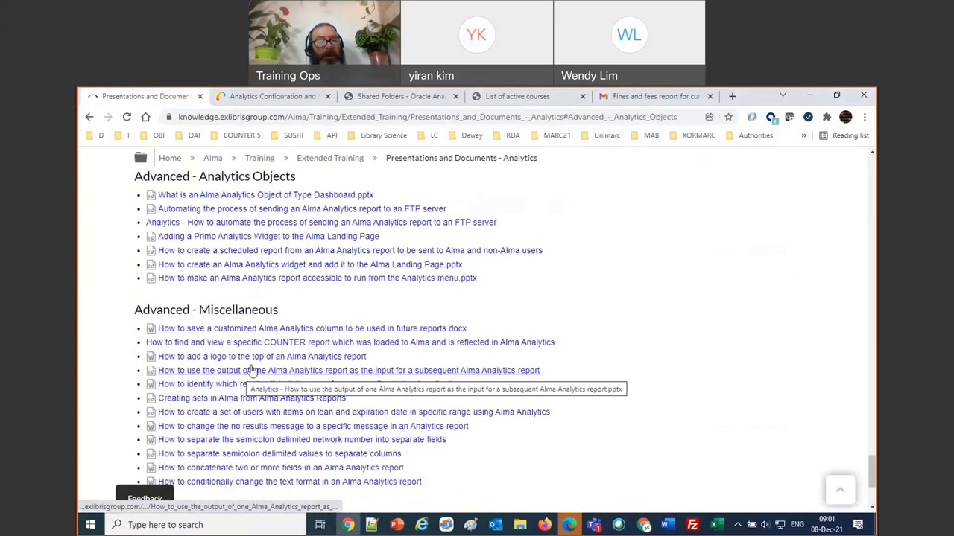
Highlight the dashboard, FTP automation, scheduled report and widget document titles, then return to the Alma tab.
drag(375, 194, 158, 195)
click(476, 213)
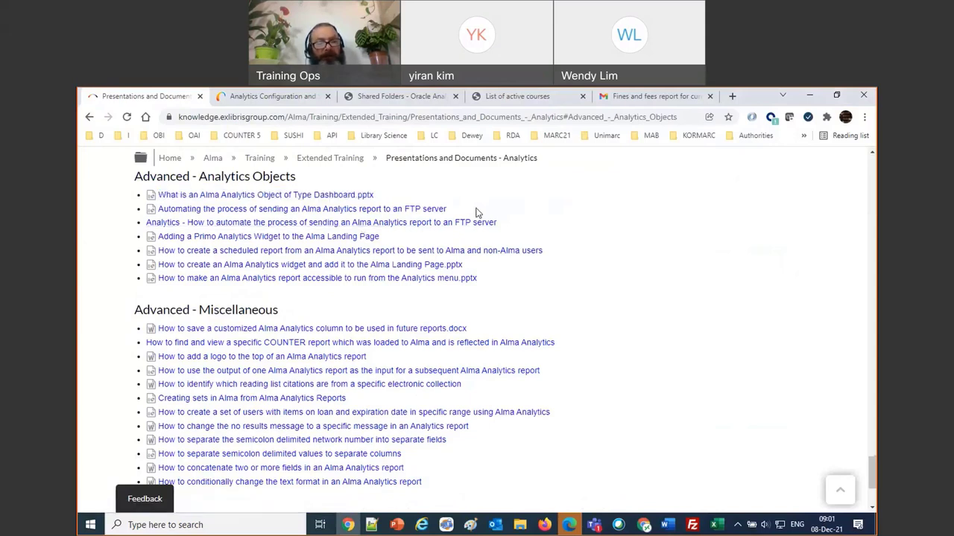
drag(477, 212, 158, 208)
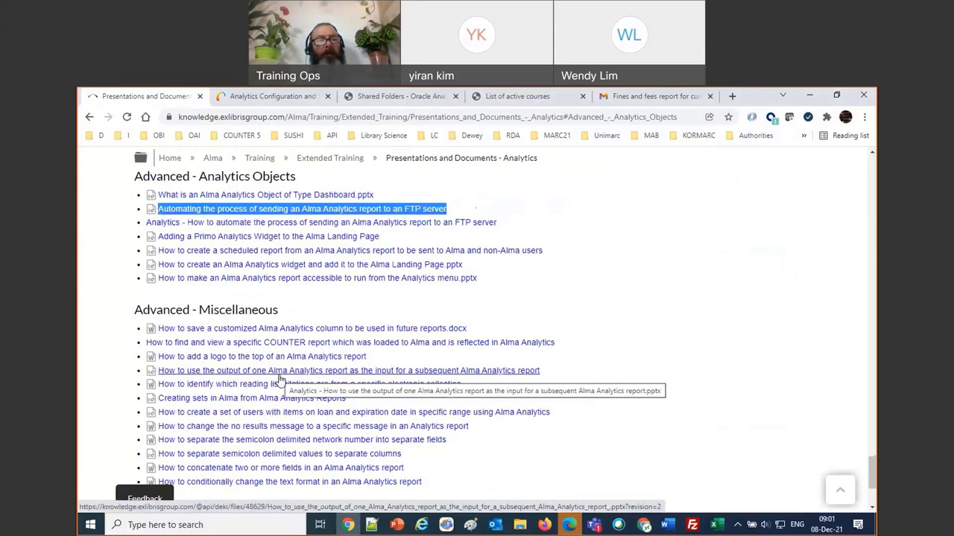
click(513, 212)
drag(511, 221, 192, 225)
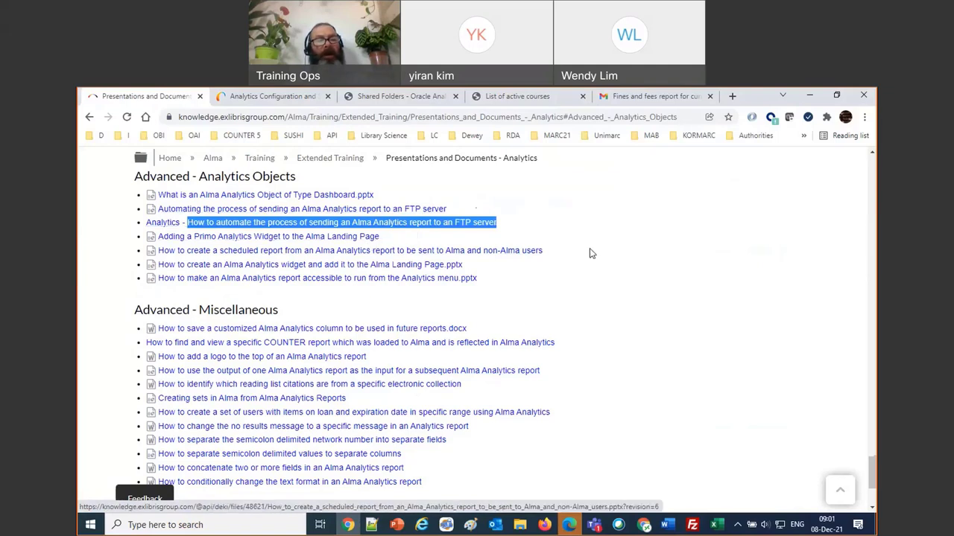
drag(574, 254, 146, 254)
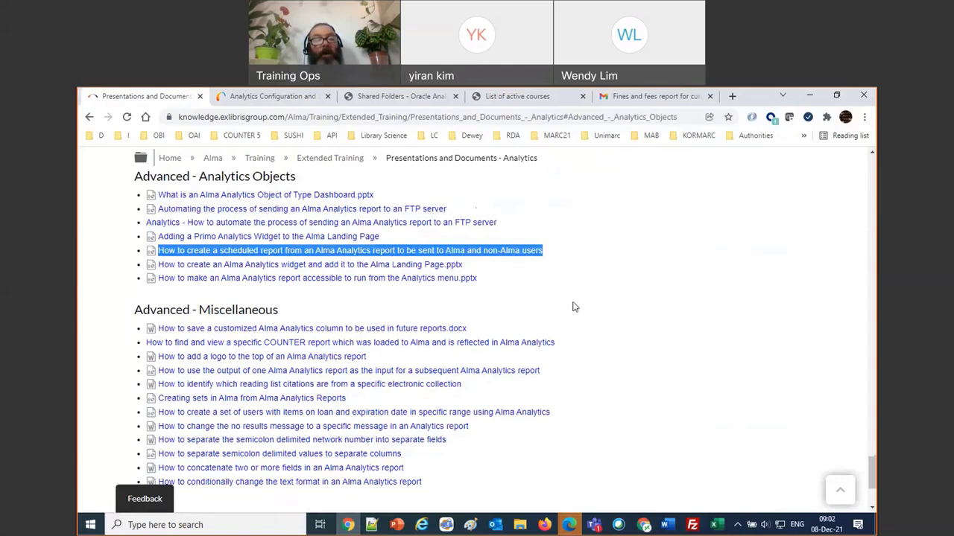
drag(505, 272, 190, 265)
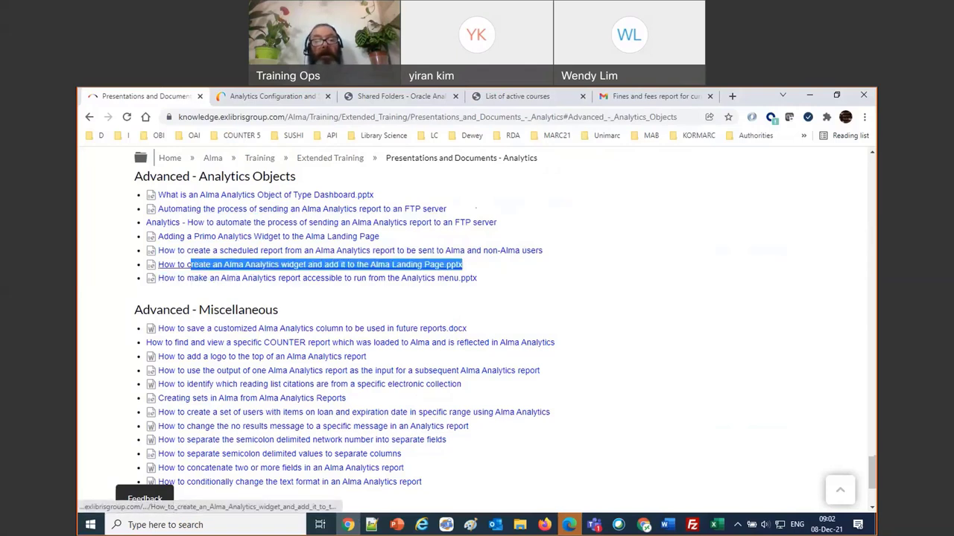
click(253, 95)
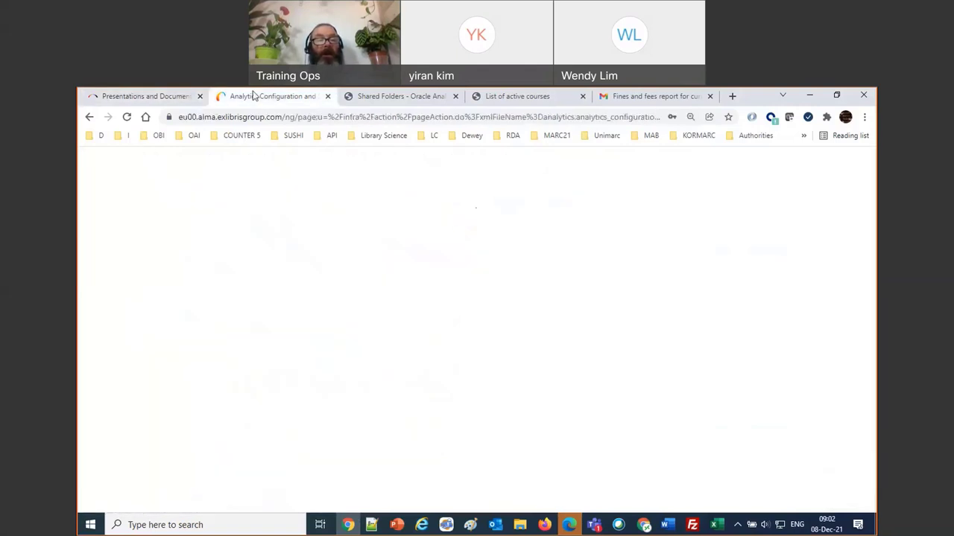
Return to the Alma home page, reset the zoom to 100%, and sign out from the user menu.
click(104, 165)
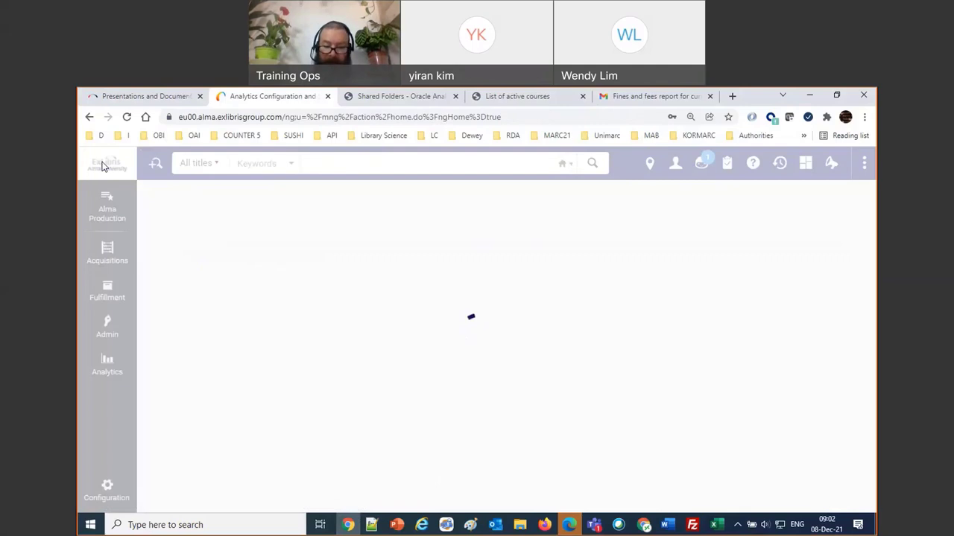
key(ctrl+minus)
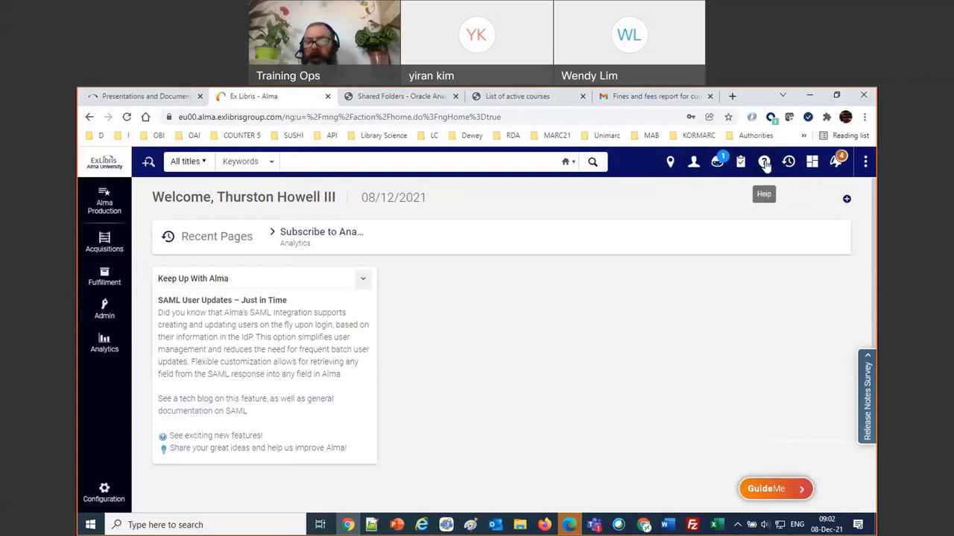
click(694, 162)
click(656, 302)
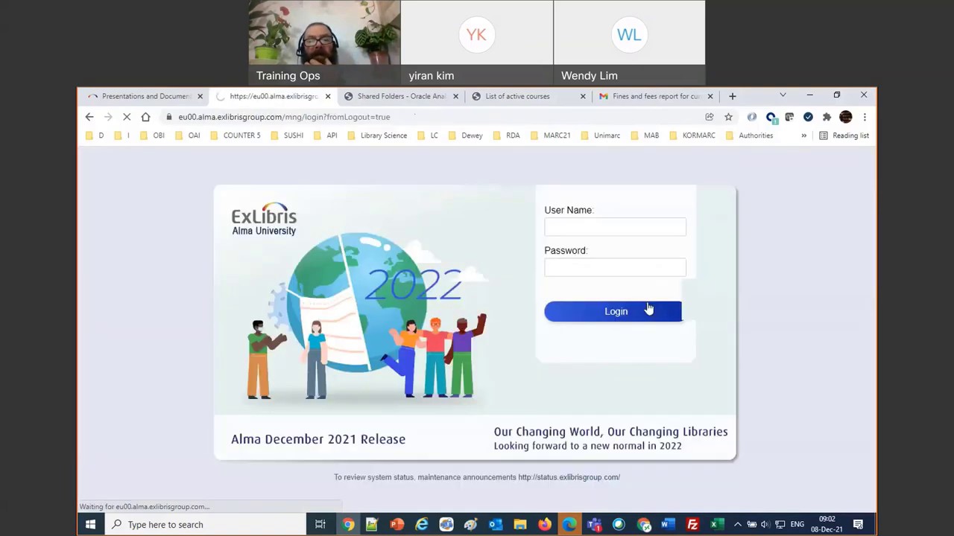
Log in as another demo user via the bookmarklet, browse the home page widgets and Analytics menu.
click(126, 135)
click(135, 154)
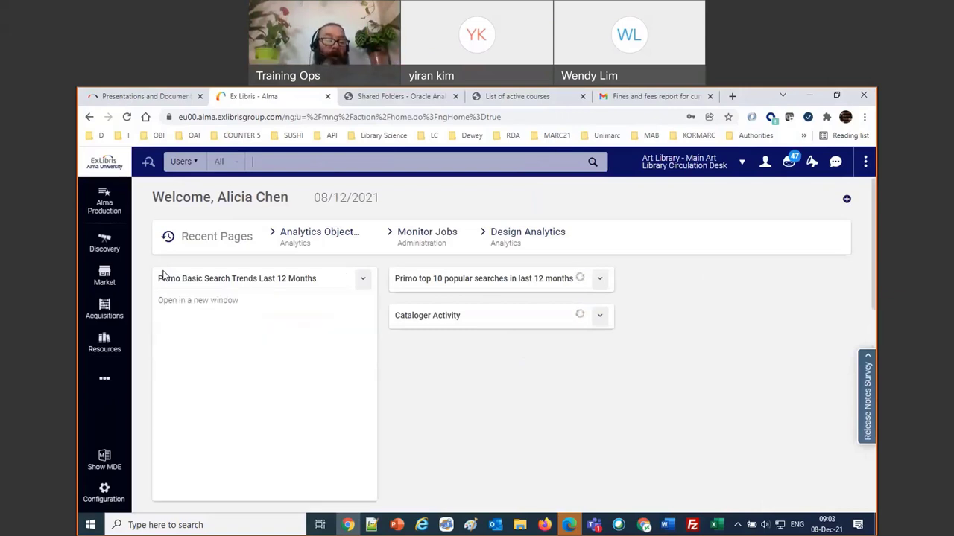
click(99, 380)
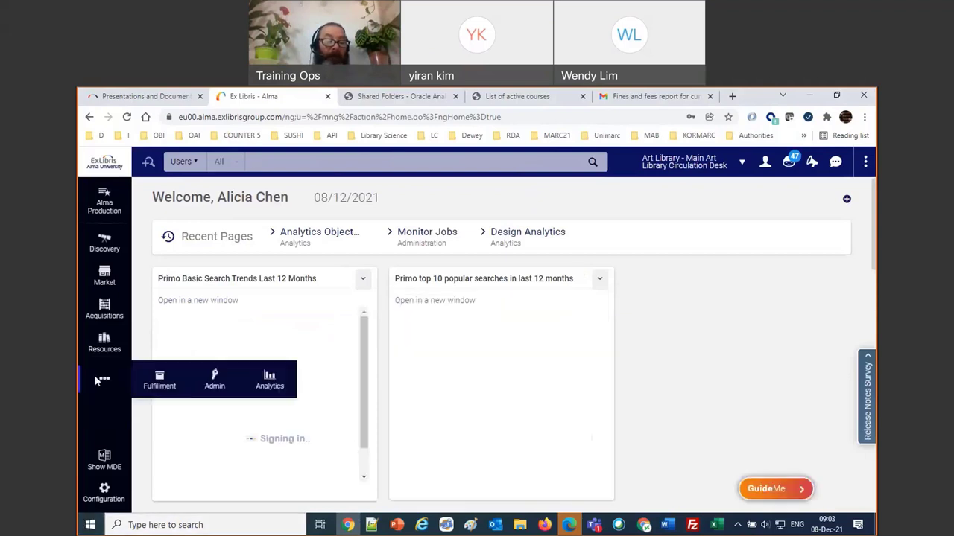
click(267, 383)
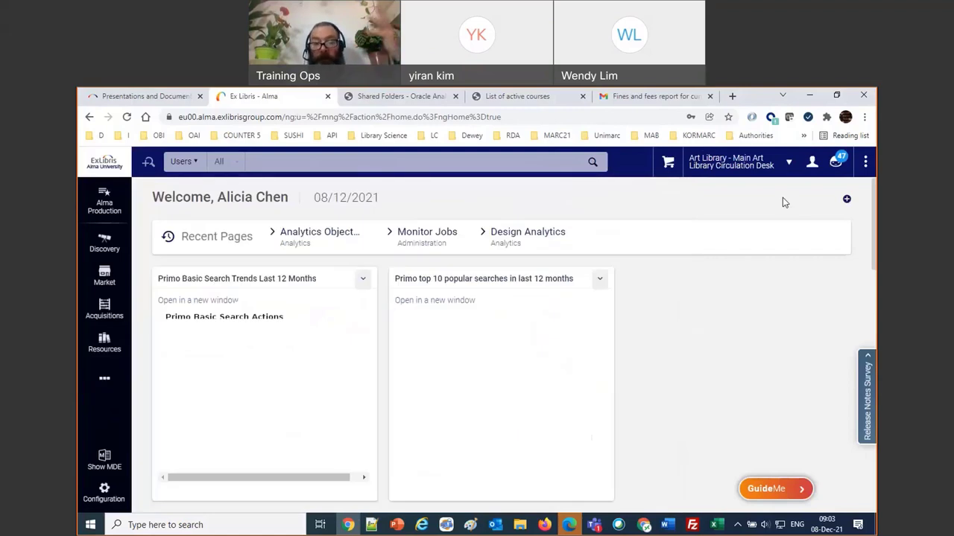
scroll(570, 367, down, 3)
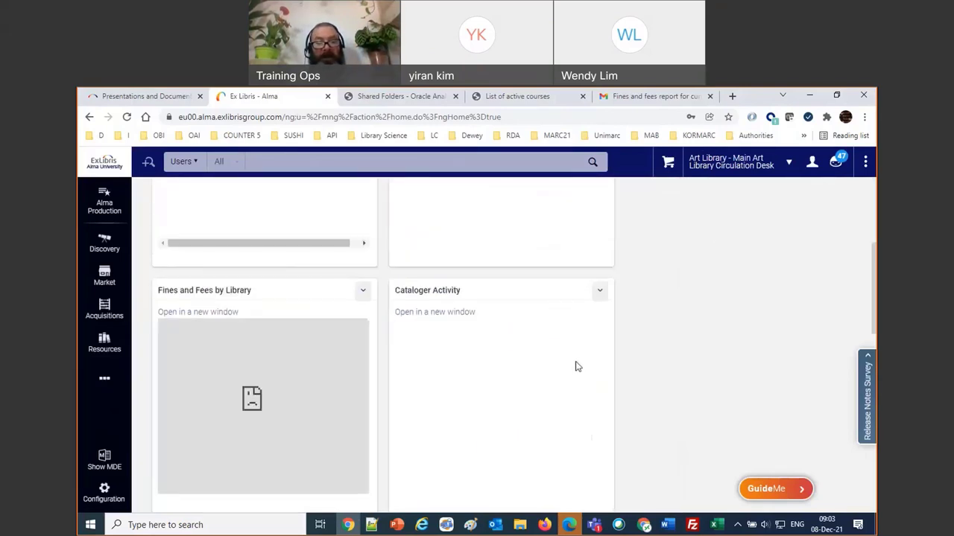
scroll(499, 382, up, 3)
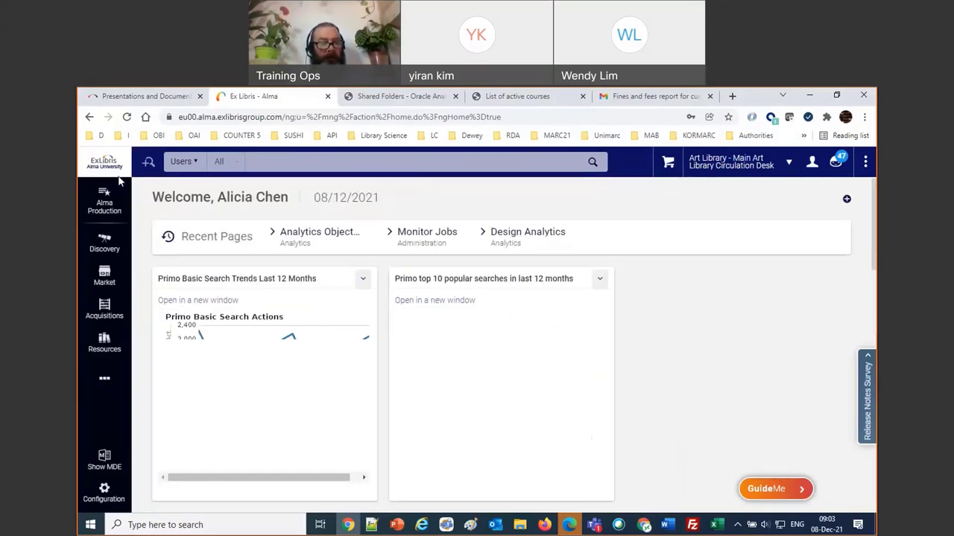
click(104, 162)
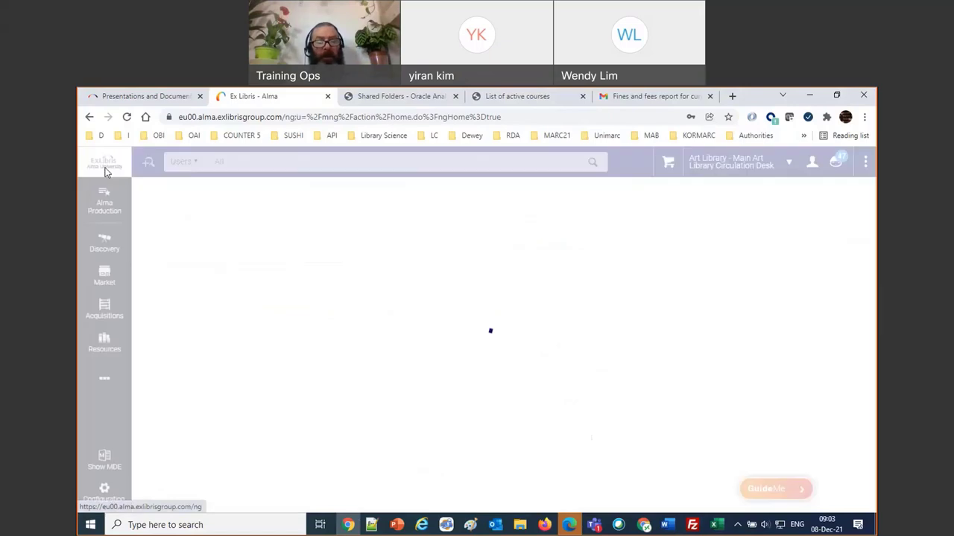
Compare the home page analytics widgets between the Chrome and Firefox Alma windows.
click(544, 524)
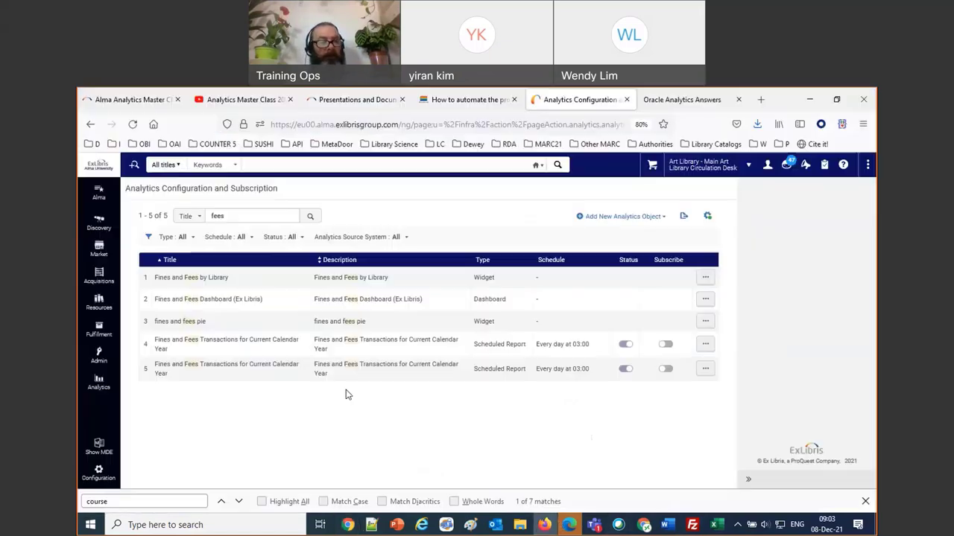
click(96, 170)
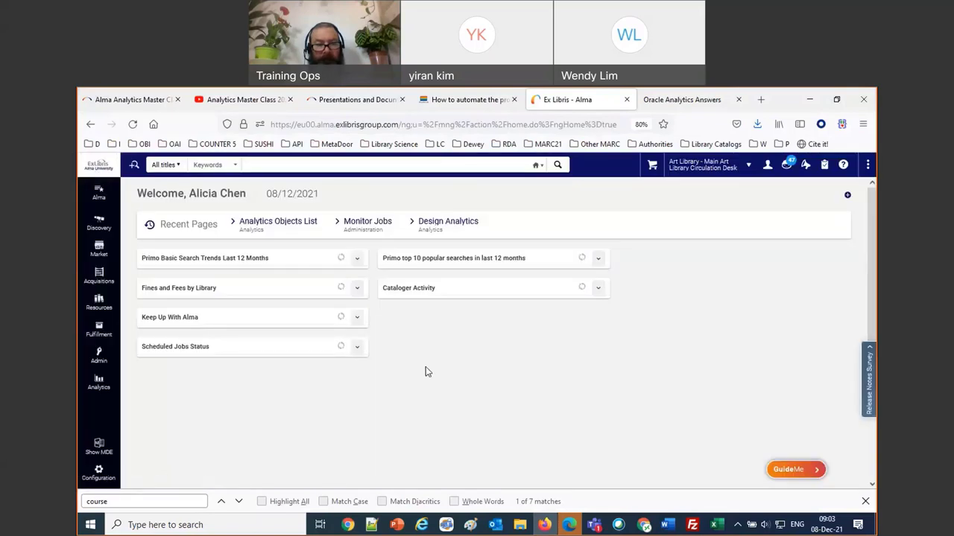
click(349, 525)
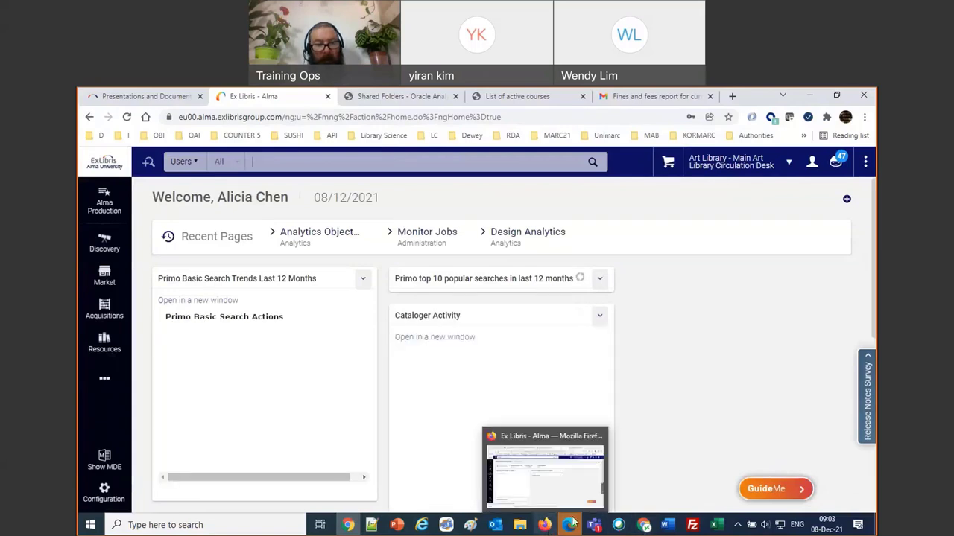
scroll(675, 415, down, 1)
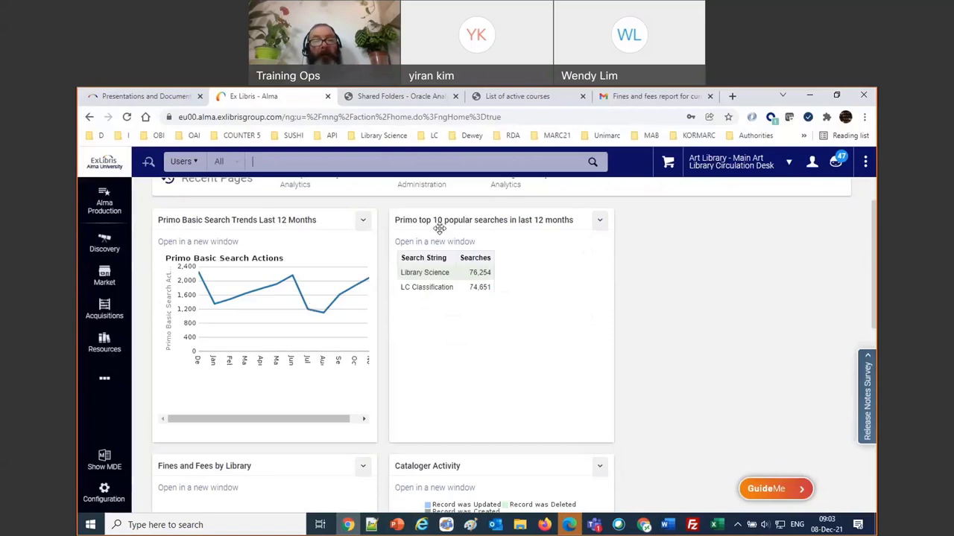
scroll(526, 246, down, 3)
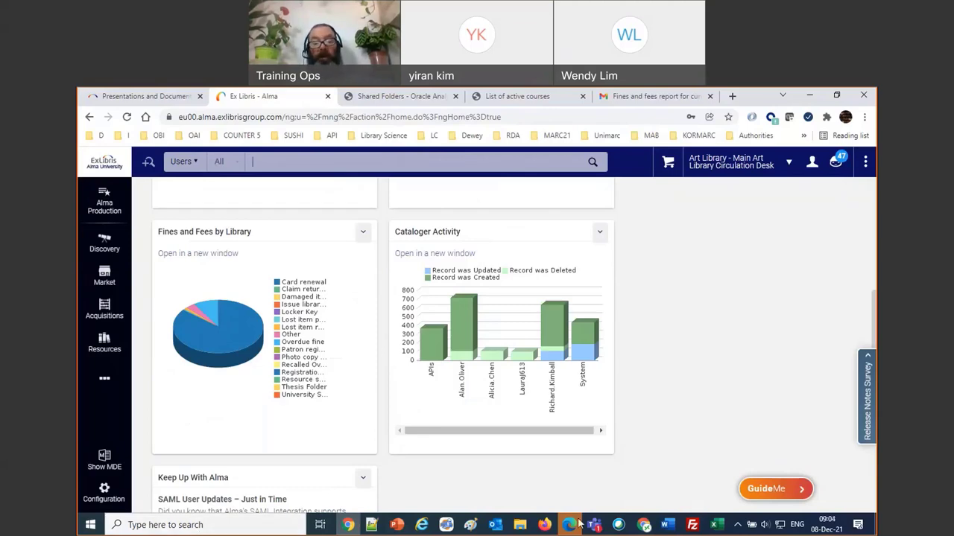
In Firefox, go to Analytics > Design Analytics.
click(545, 524)
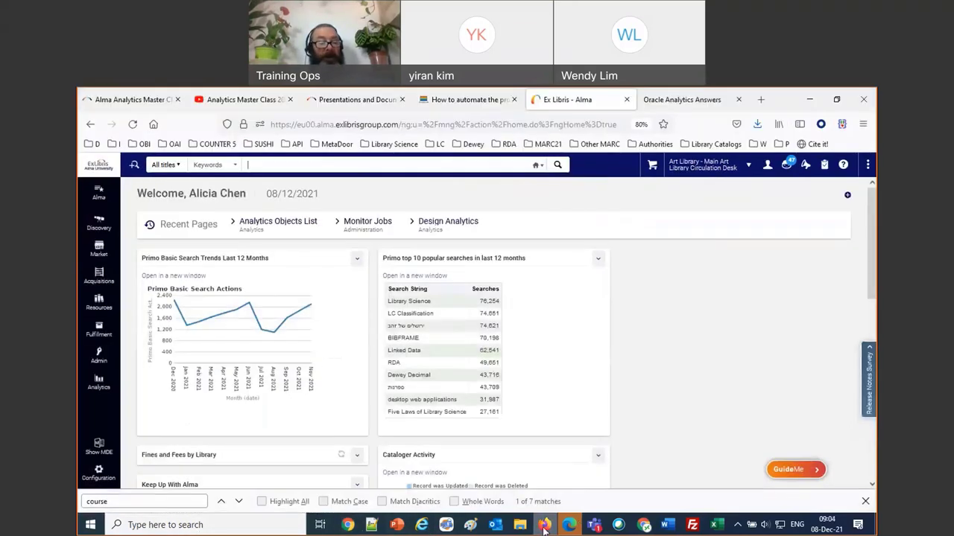
click(101, 469)
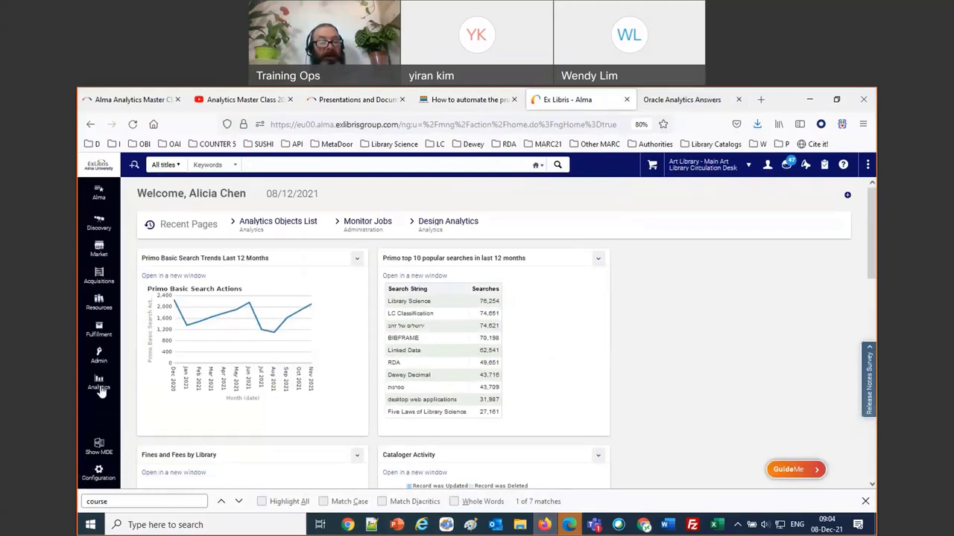
click(99, 384)
click(166, 200)
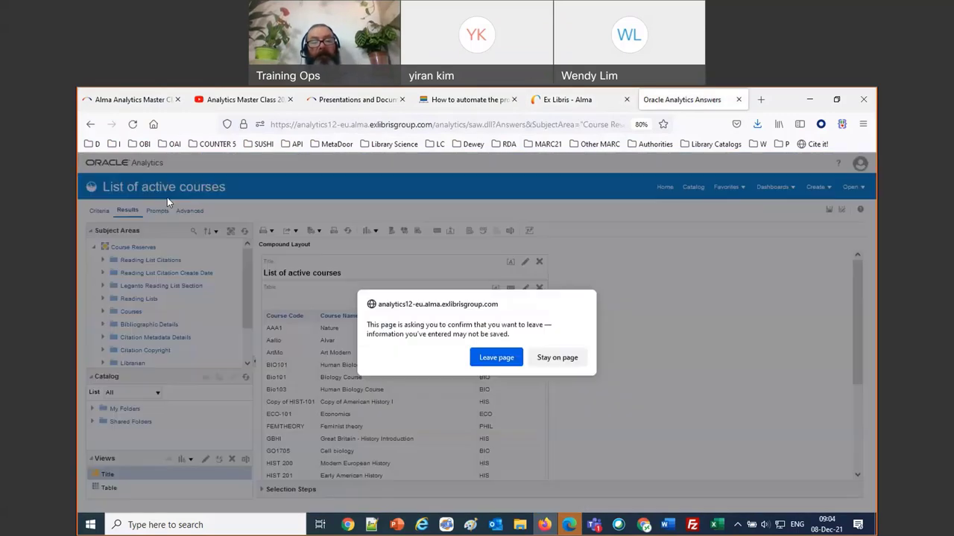
Leave the analysis page and browse the catalog to AMC Objects > Fines and Fees > Reports.
click(497, 358)
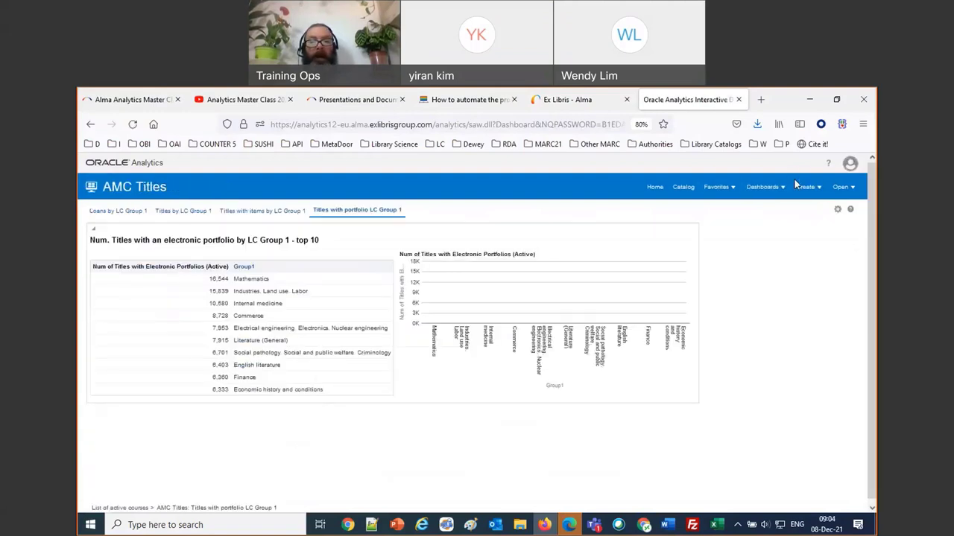
click(679, 190)
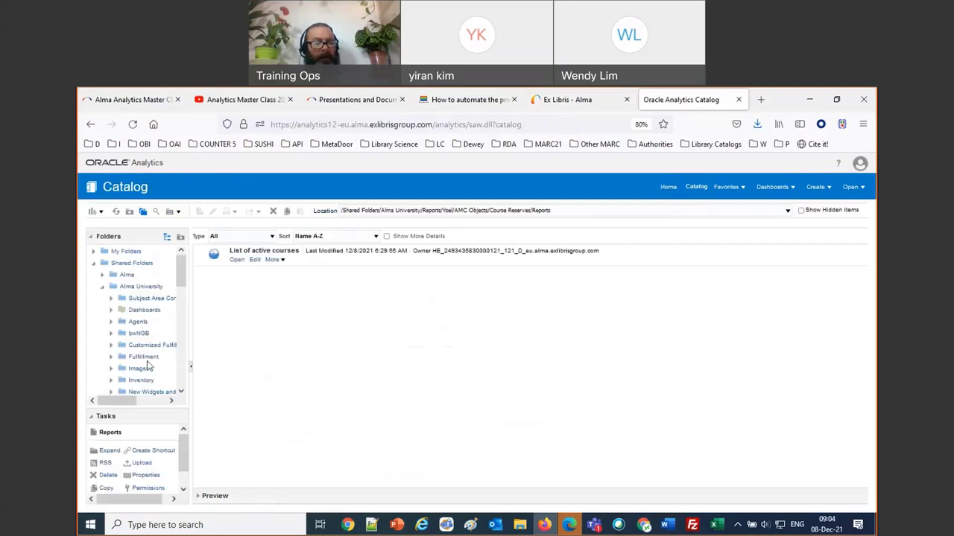
scroll(147, 364, down, 2)
scroll(148, 365, down, 1)
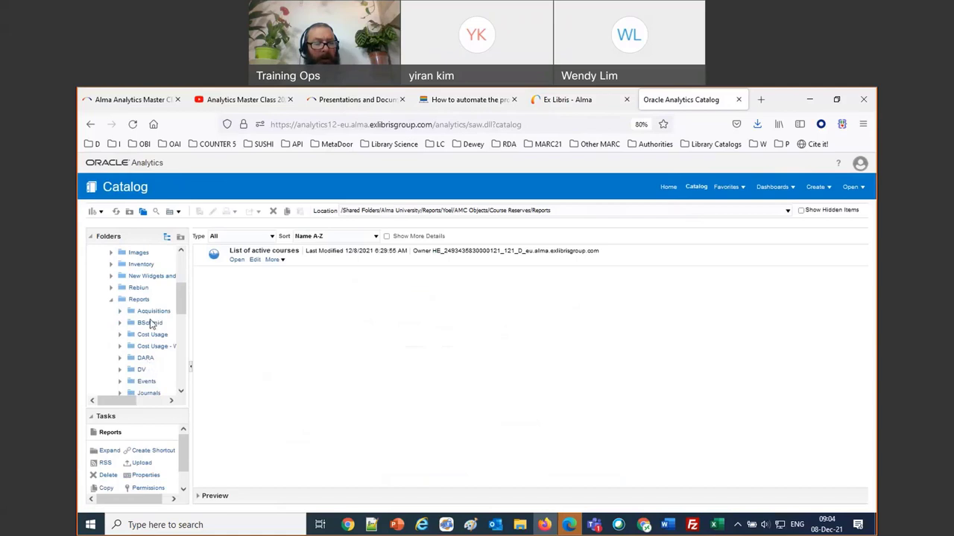
scroll(151, 340, down, 2)
scroll(151, 339, down, 2)
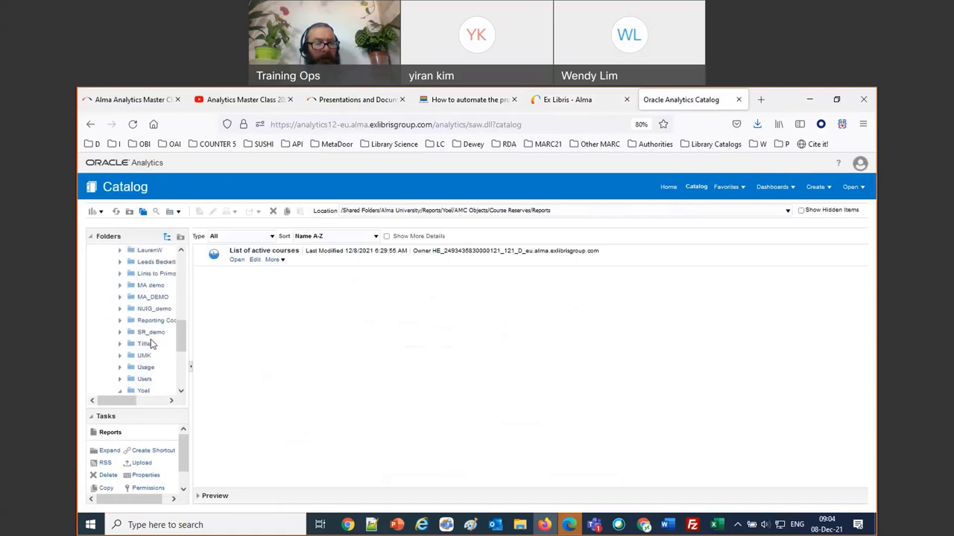
click(144, 392)
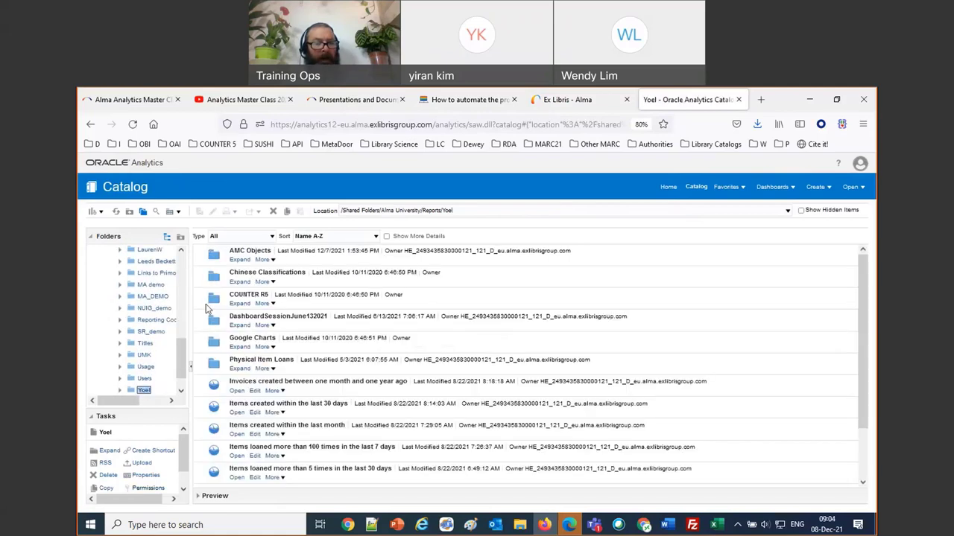
click(241, 261)
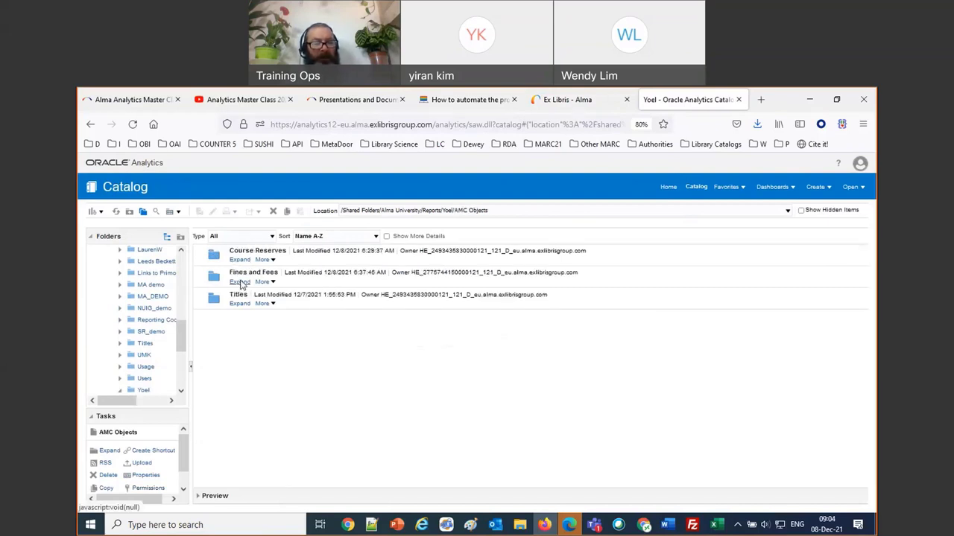
click(241, 284)
click(239, 262)
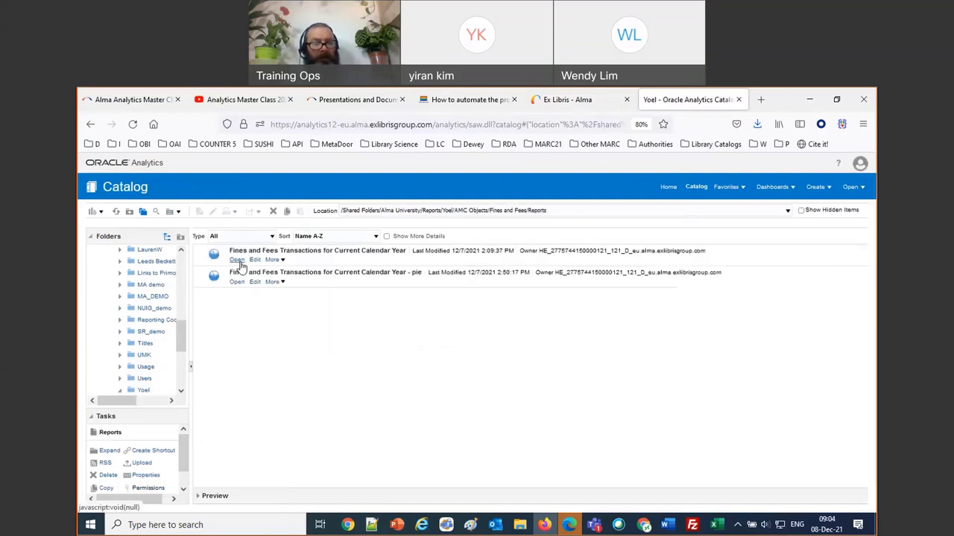
Delete the Fines and Fees pie report, then open the remaining Transactions report for editing.
click(272, 282)
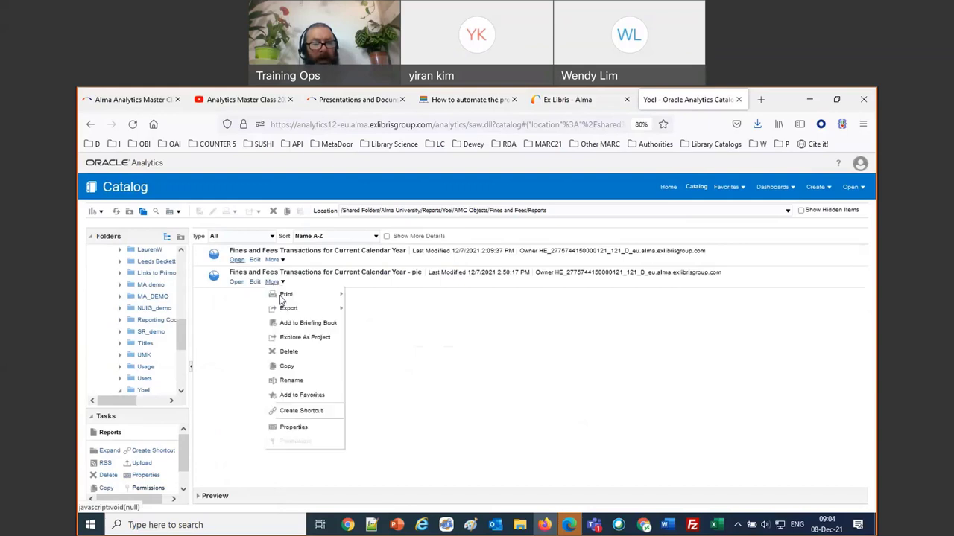
click(293, 353)
click(555, 354)
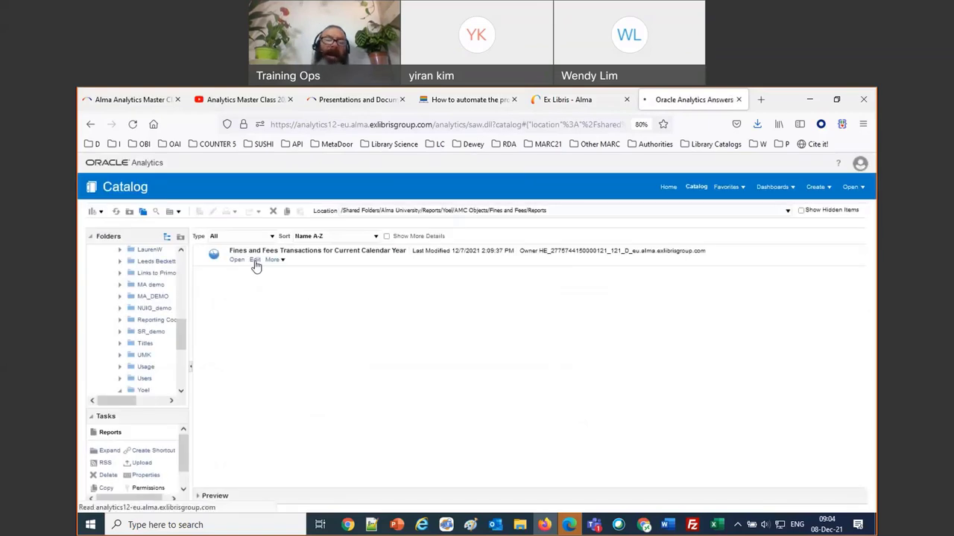
click(255, 261)
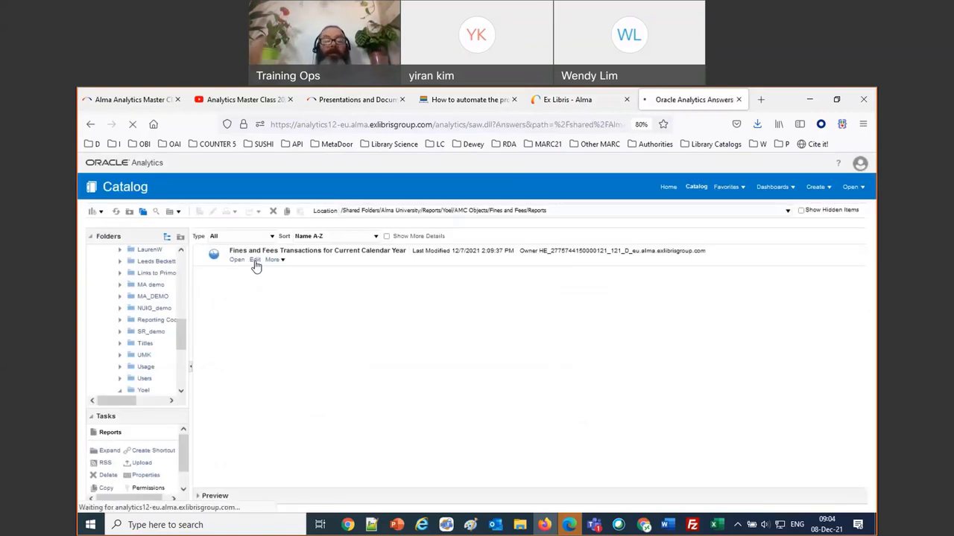
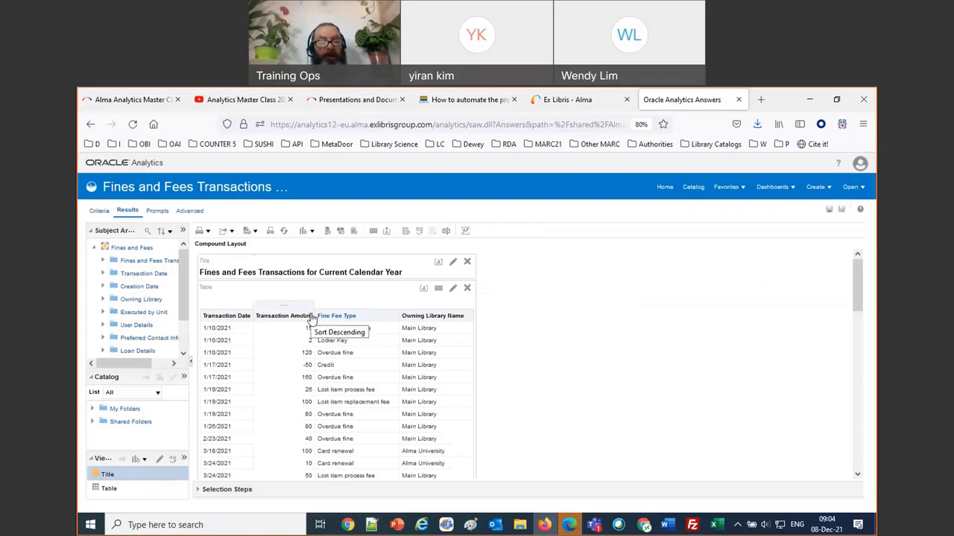
Delete the Transaction Date and Owning Library Name columns from the analysis criteria.
click(311, 318)
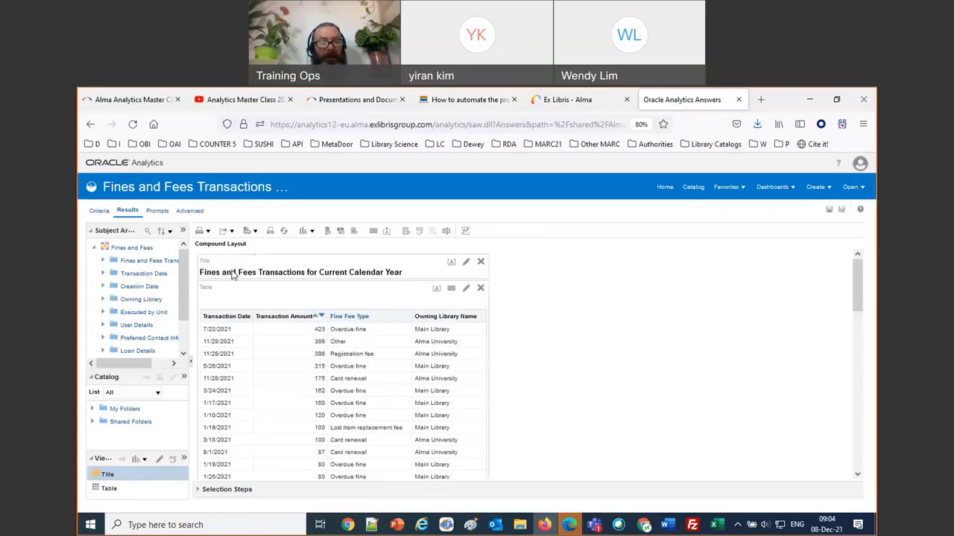
click(101, 212)
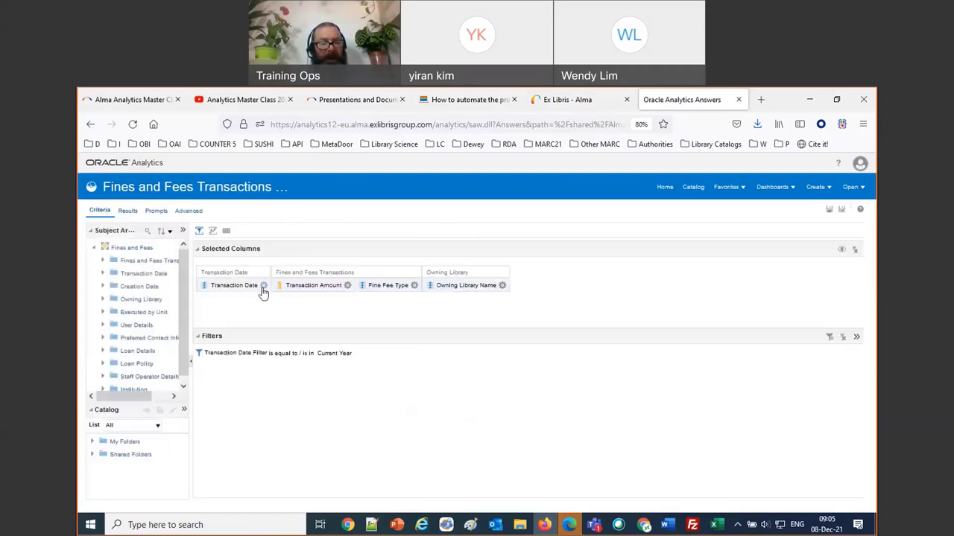
click(263, 285)
click(299, 354)
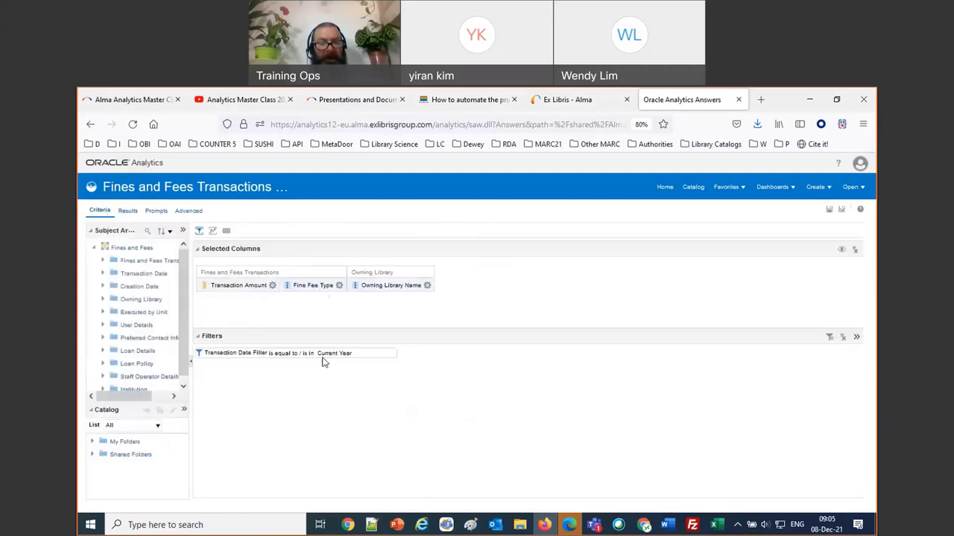
click(426, 285)
click(446, 356)
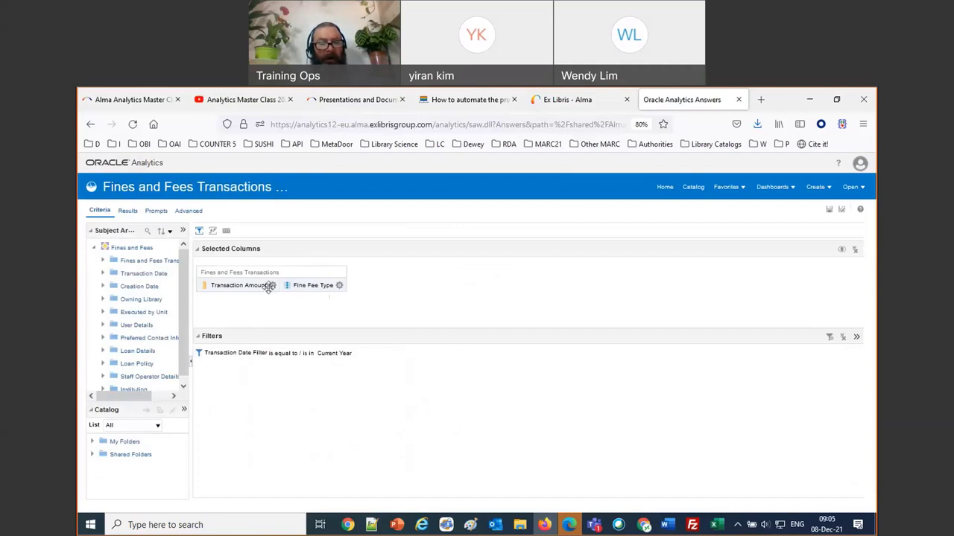
Sort Transaction Amount descending and select the four largest amounts in the results.
click(272, 286)
mouse_move(291, 297)
click(375, 311)
click(128, 211)
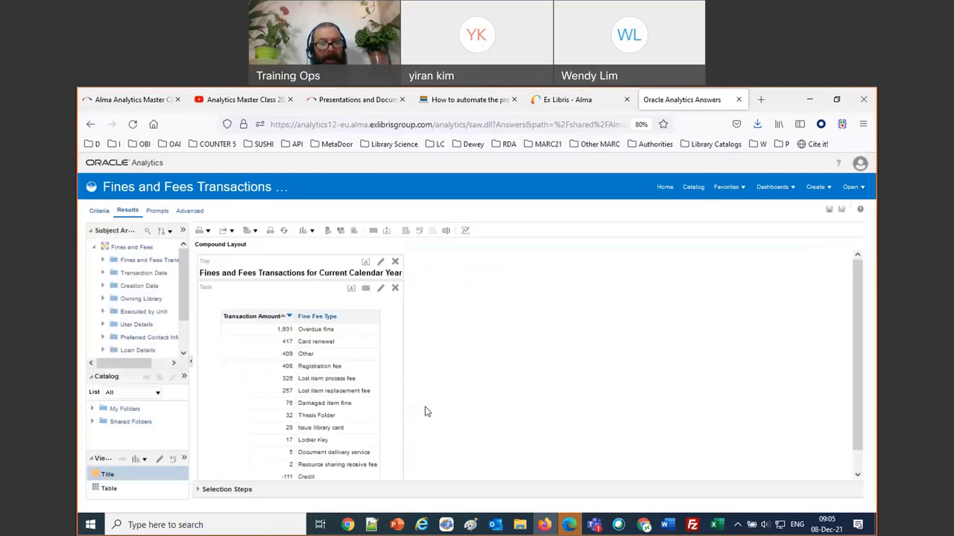
drag(289, 343, 290, 363)
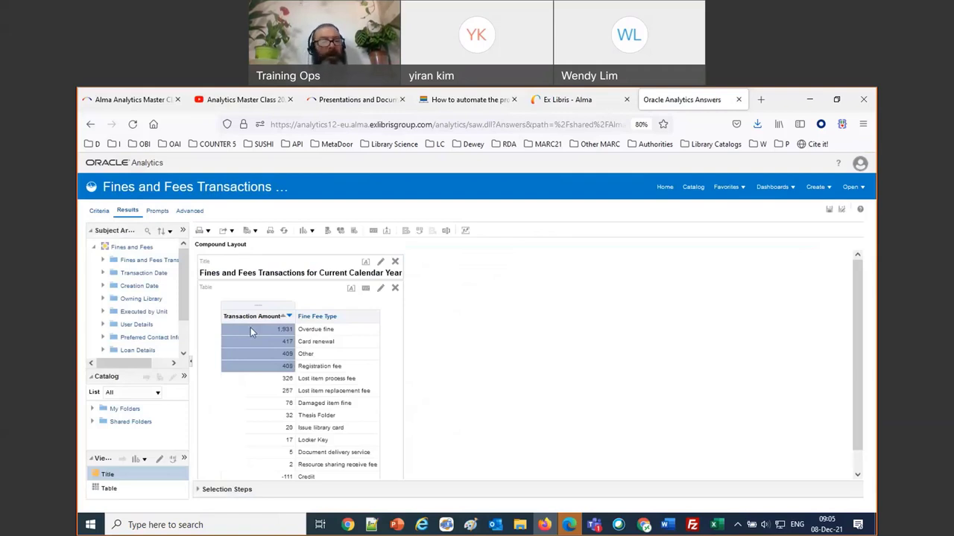
click(101, 213)
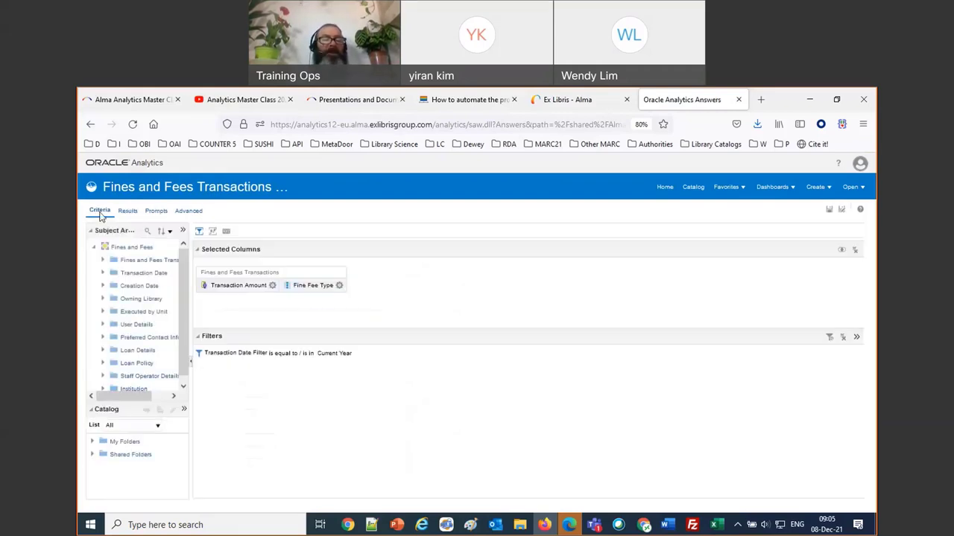
Start a Fine Fee Type filter, then discard the wrongly pasted amounts and cancel it.
click(273, 285)
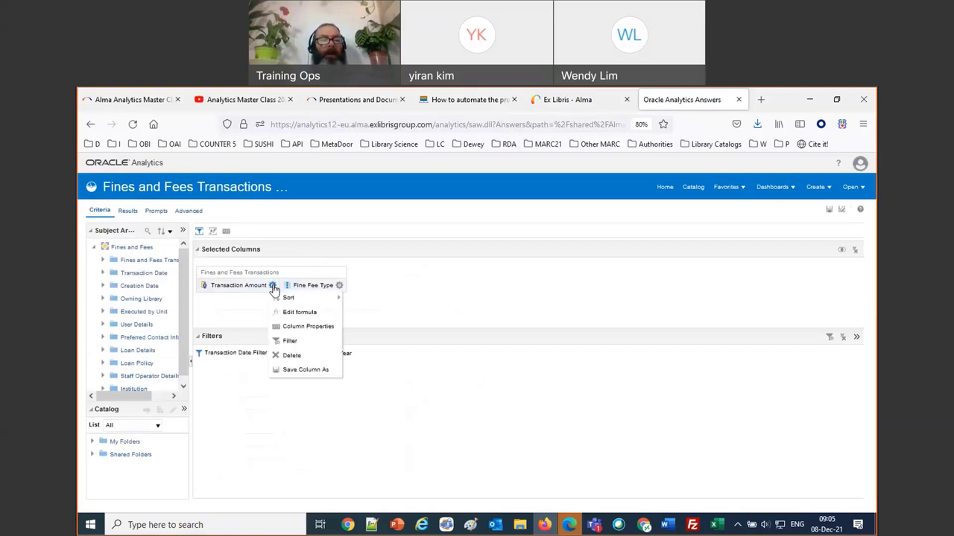
click(339, 285)
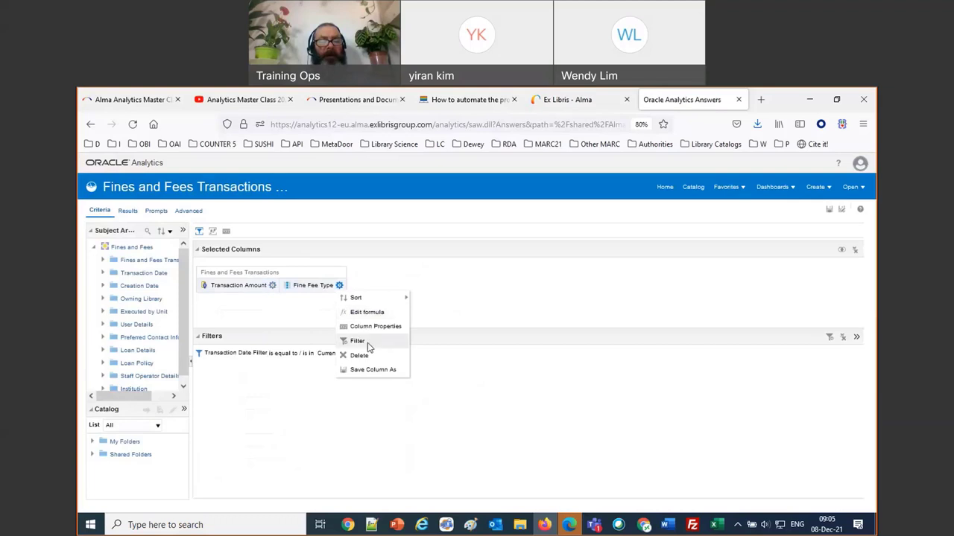
click(367, 348)
click(564, 311)
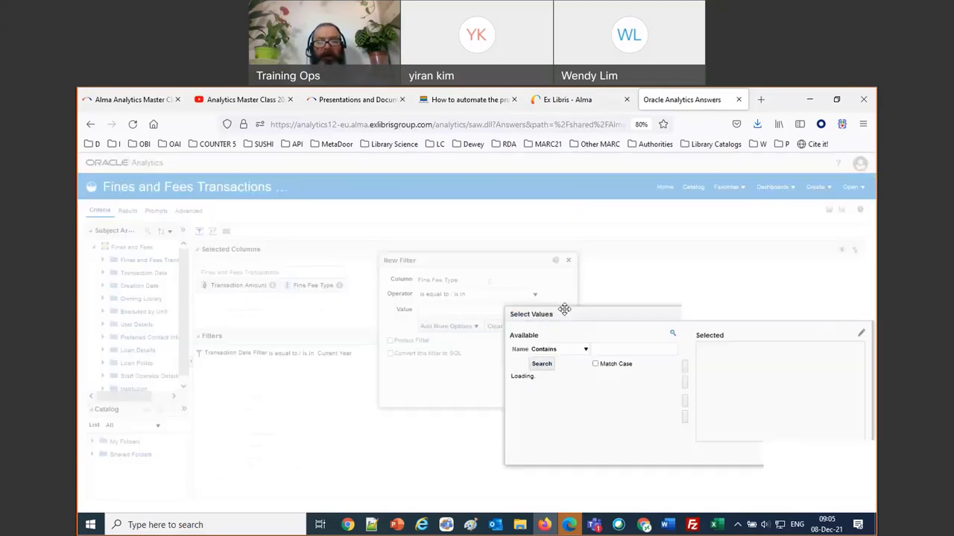
click(870, 341)
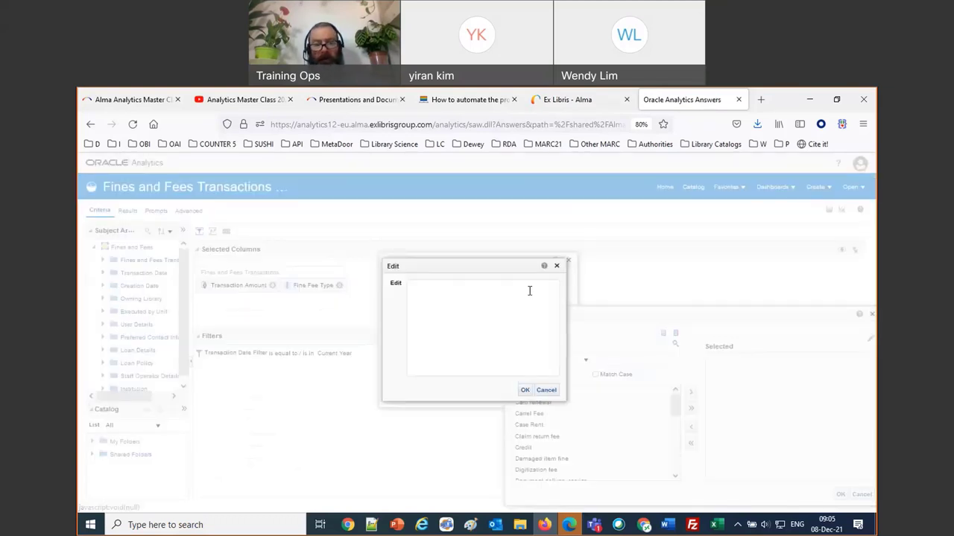
key(ctrl+v)
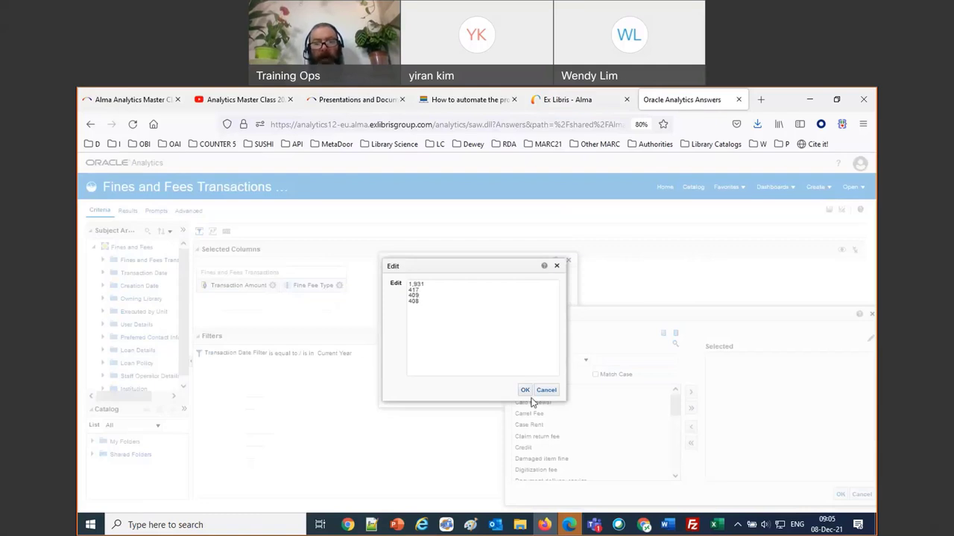
click(548, 390)
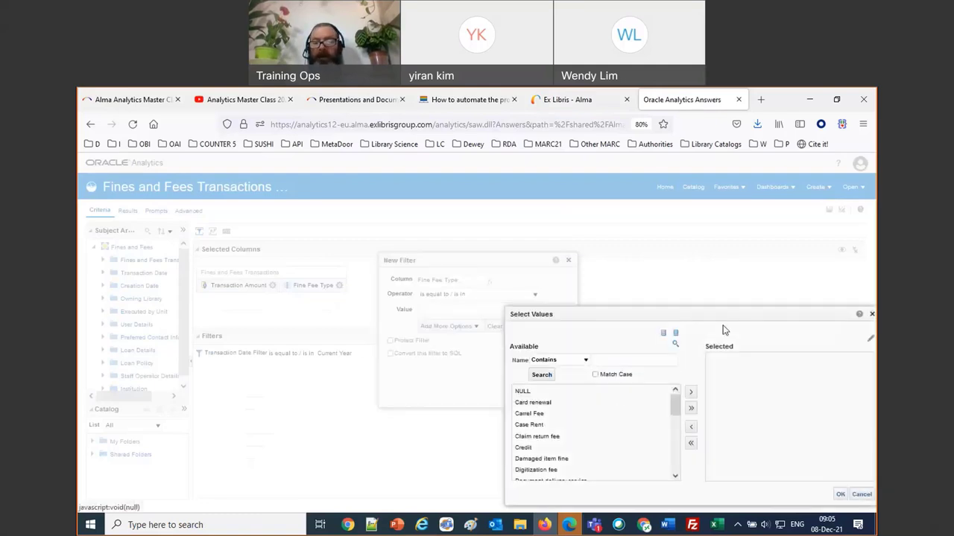
drag(675, 316, 338, 288)
click(545, 286)
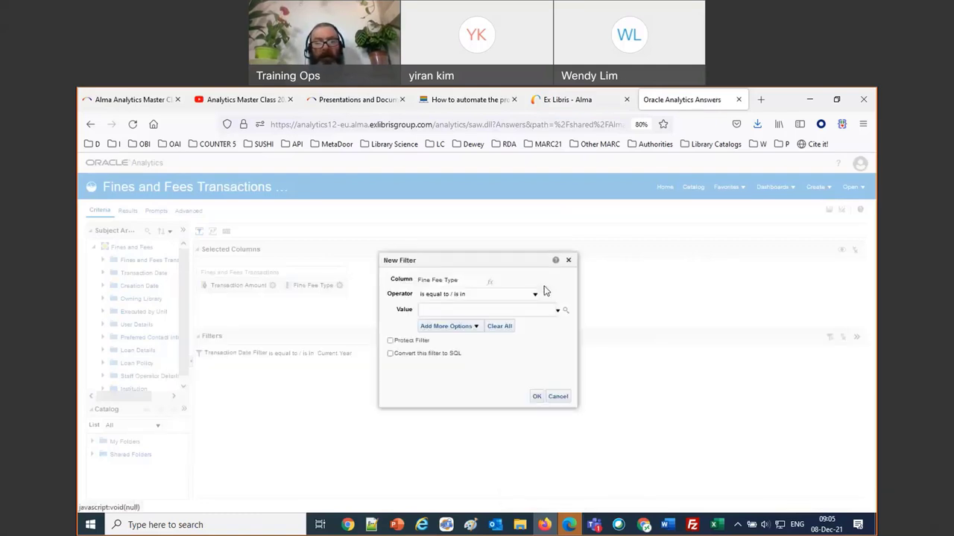
click(559, 394)
Select the four top fee type names in the results table.
click(130, 211)
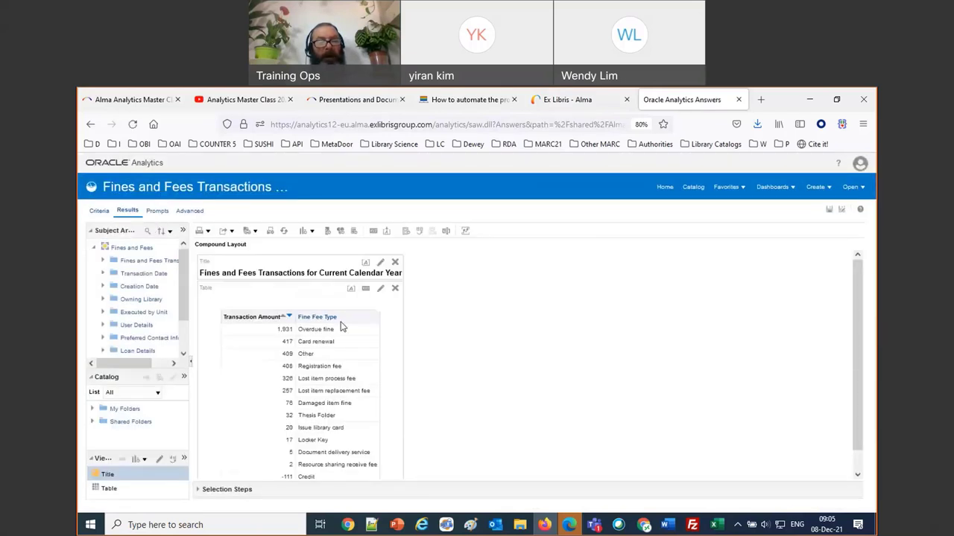
drag(343, 328, 343, 365)
key(ctrl+c)
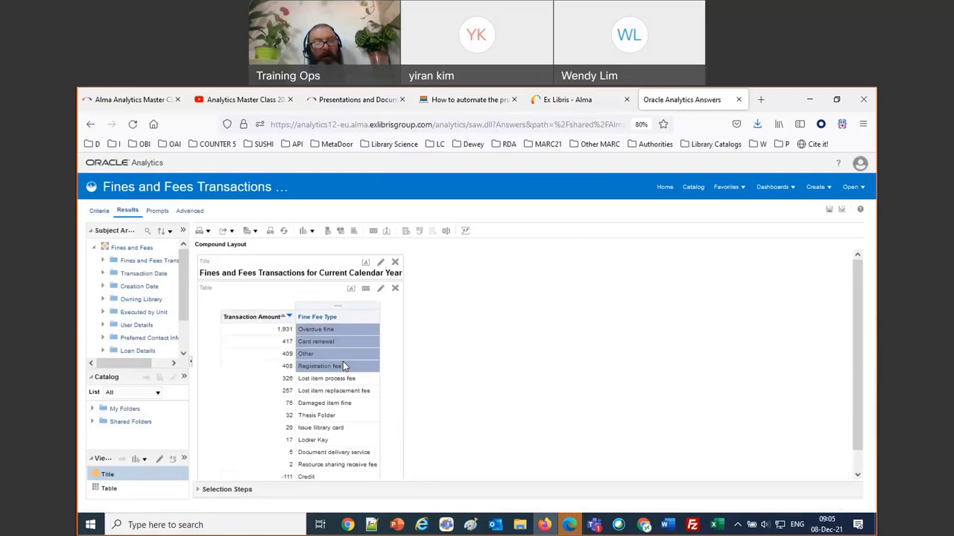
click(99, 212)
Filter Fine Fee Type to the four pasted fee types and check the four-row results.
click(339, 285)
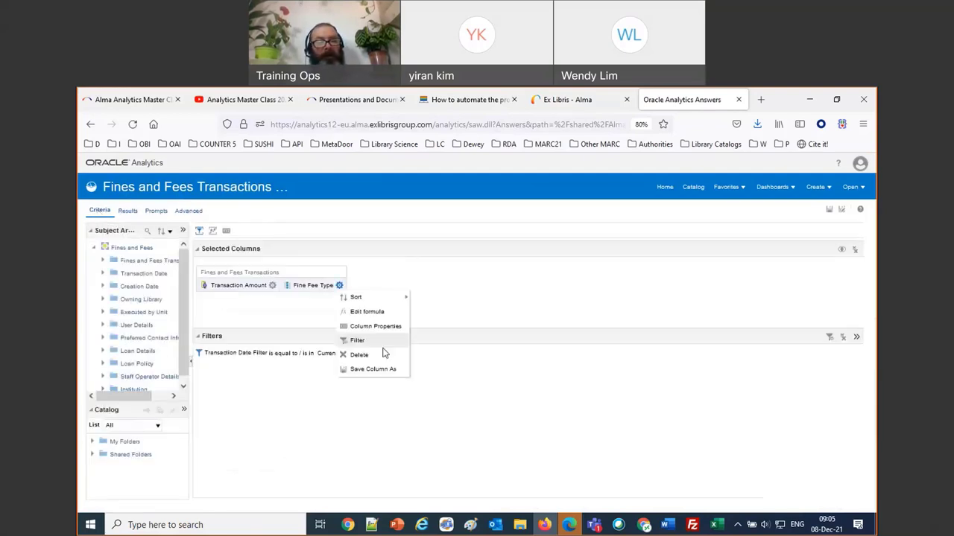
click(384, 346)
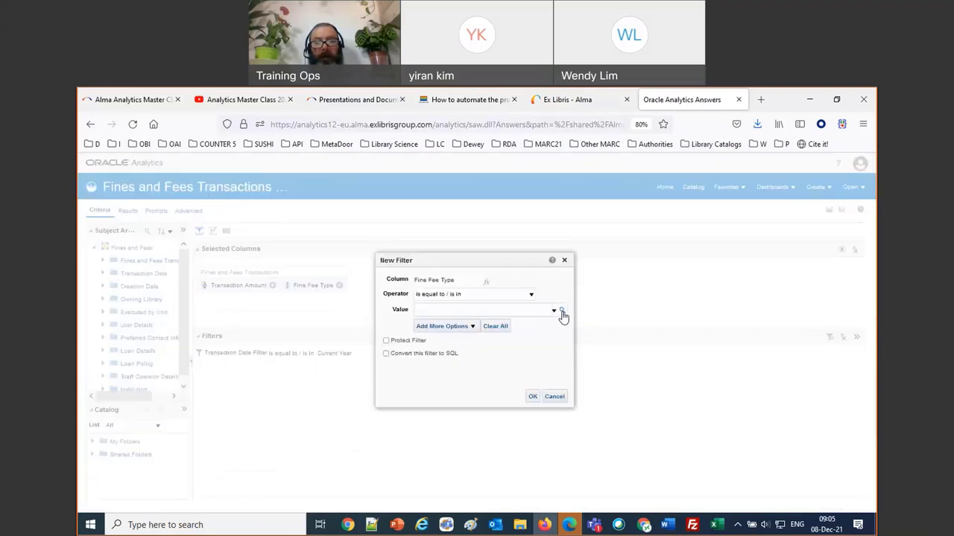
click(562, 315)
click(860, 336)
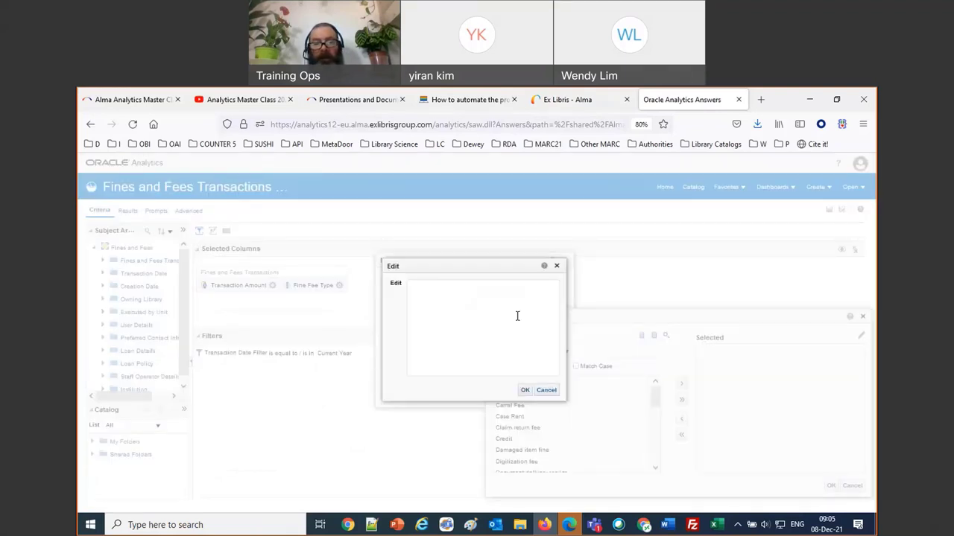
key(ctrl+v)
click(524, 389)
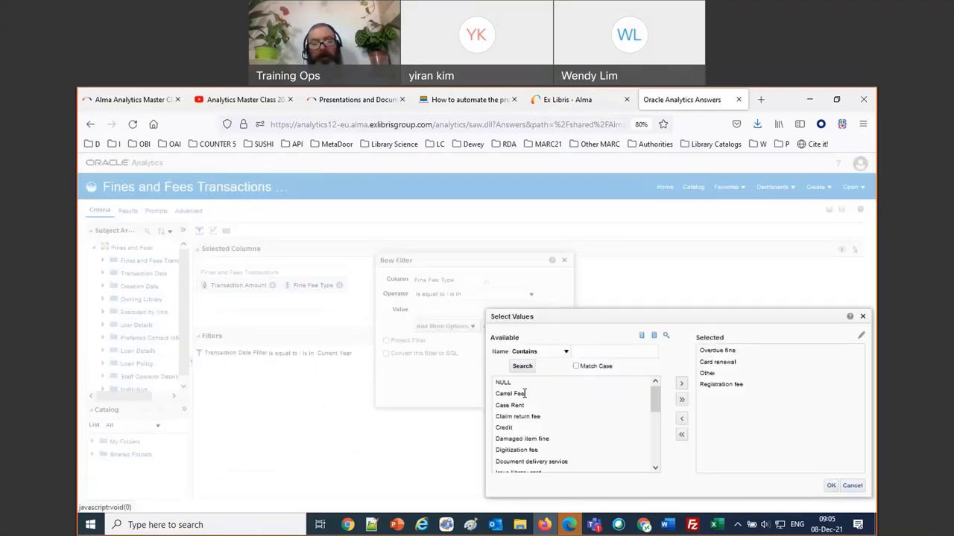
drag(632, 312, 327, 167)
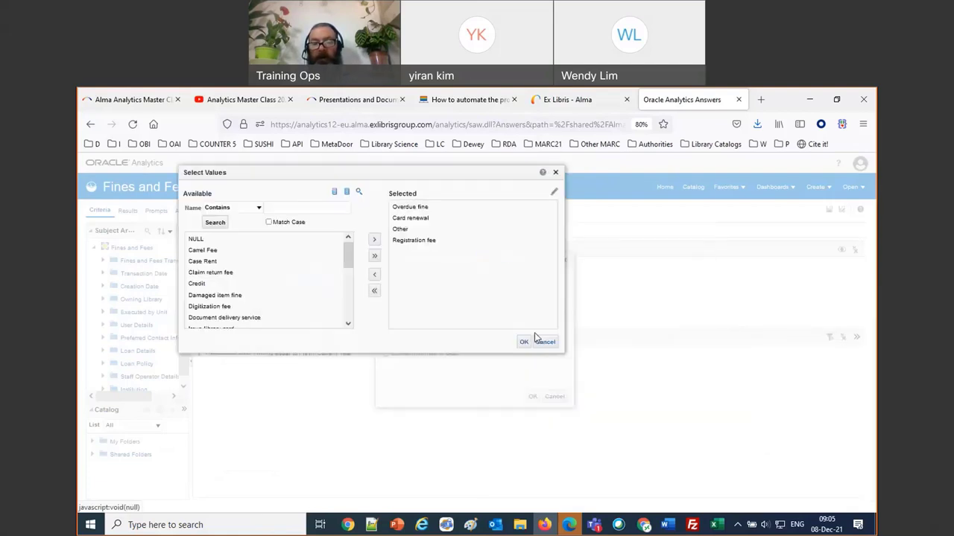
click(527, 340)
click(533, 397)
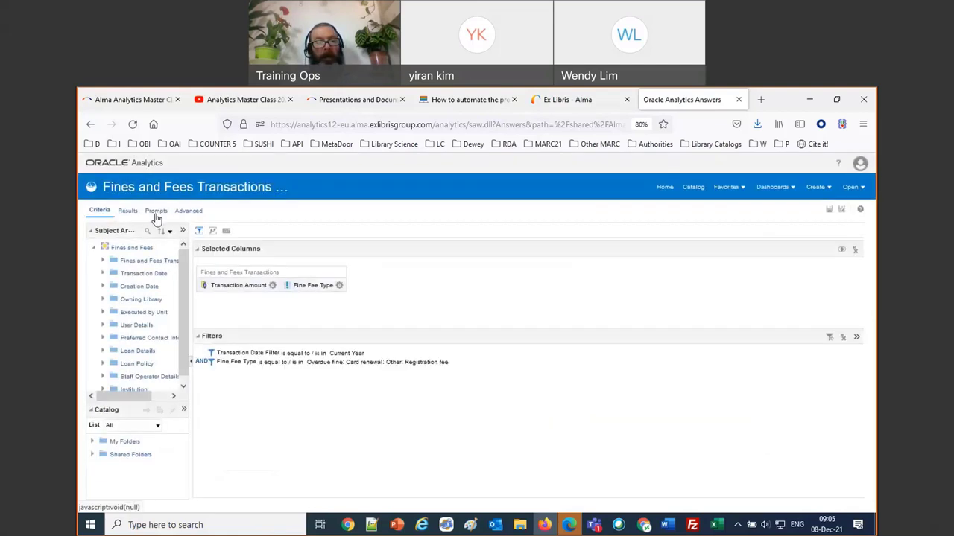
click(127, 211)
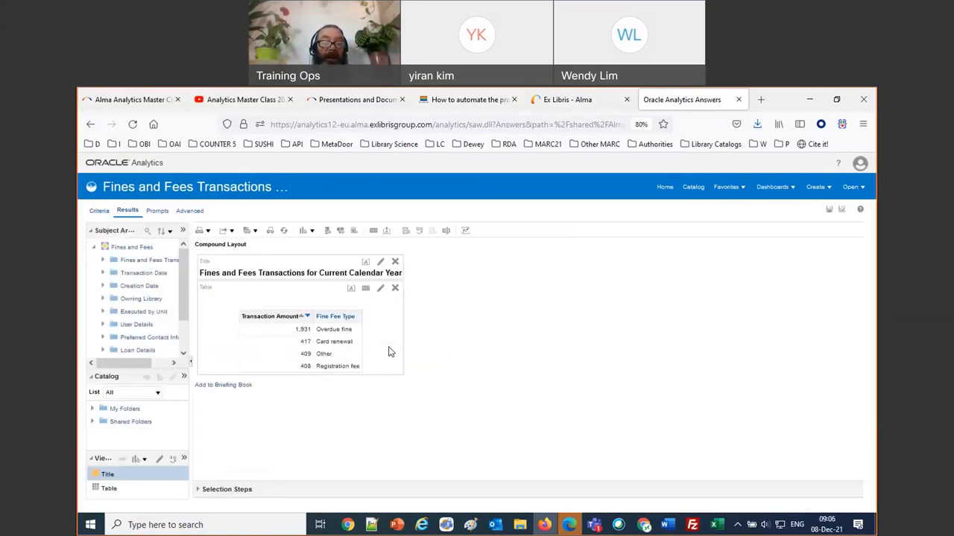
click(574, 100)
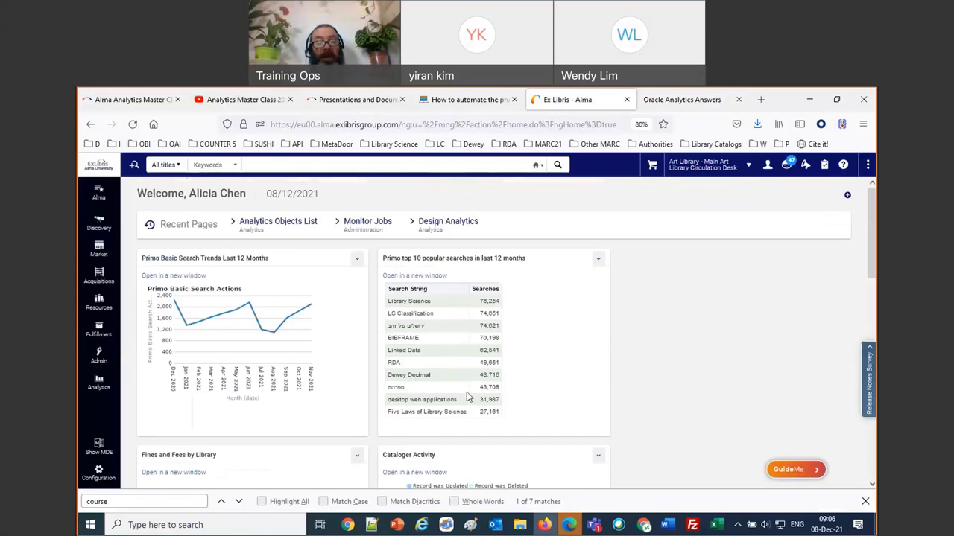
scroll(466, 392, down, 3)
scroll(470, 396, down, 2)
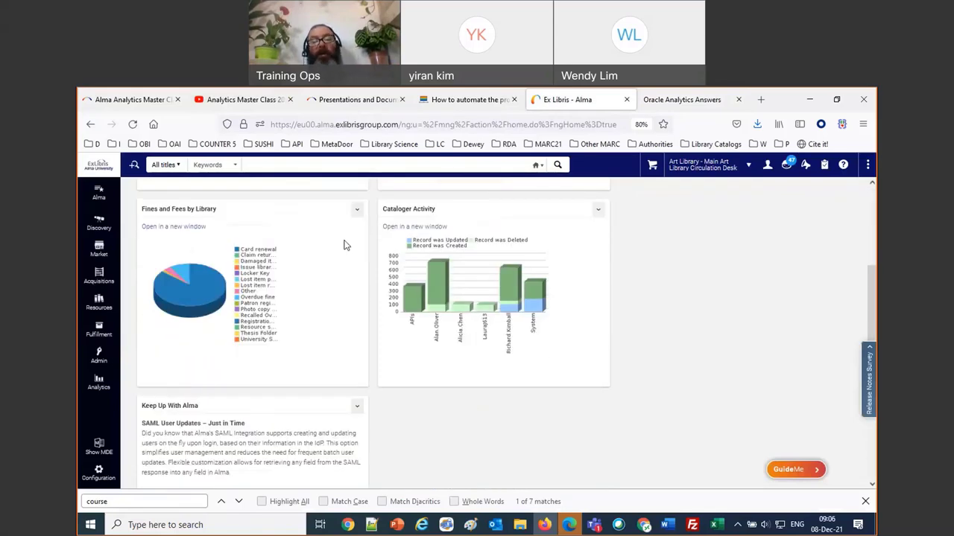
scroll(345, 245, up, 5)
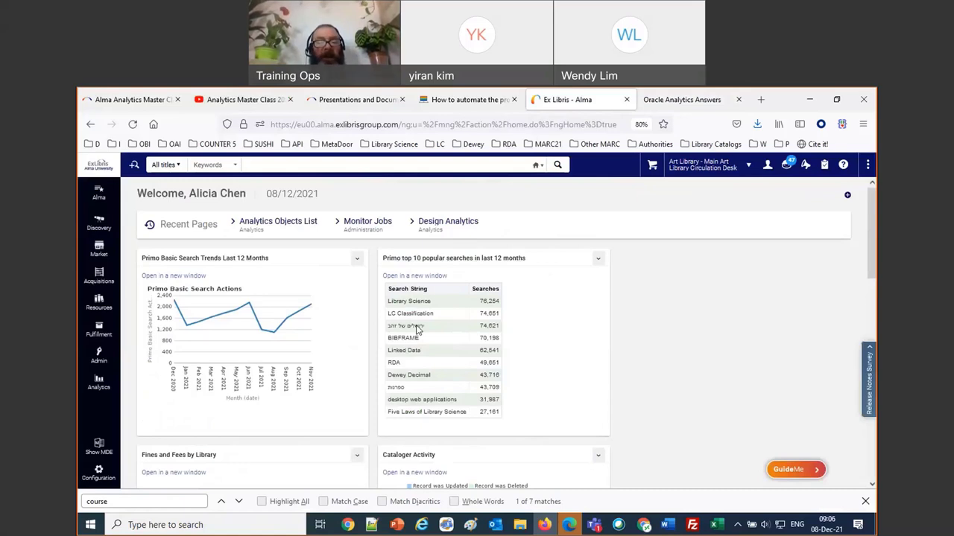
click(682, 100)
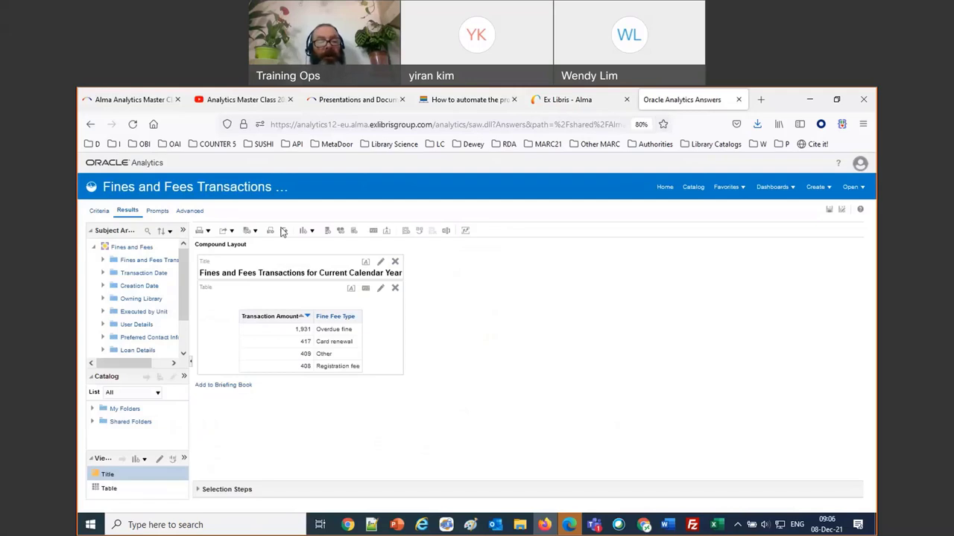
Add a pie chart view, then delete the Table and Title views from the compound layout.
click(308, 231)
mouse_move(336, 373)
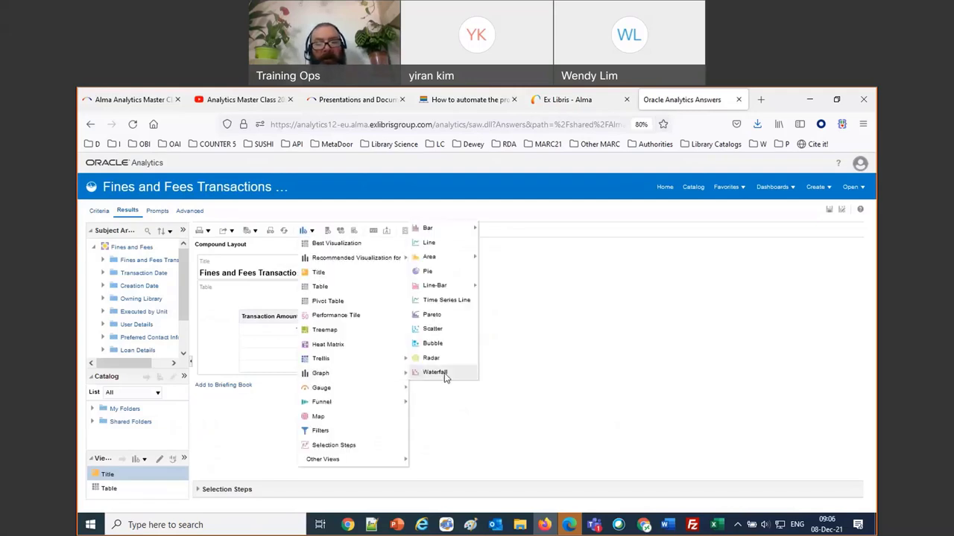
click(424, 271)
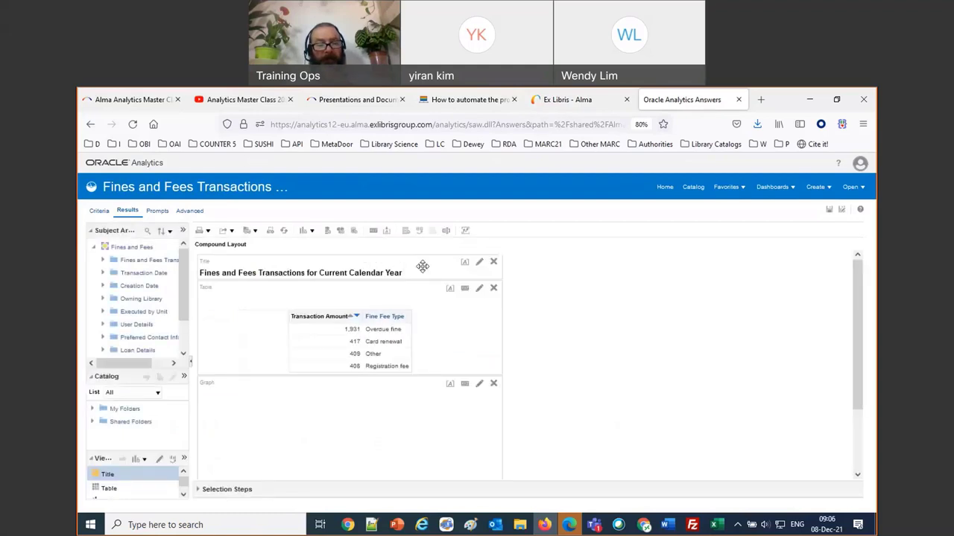
click(494, 288)
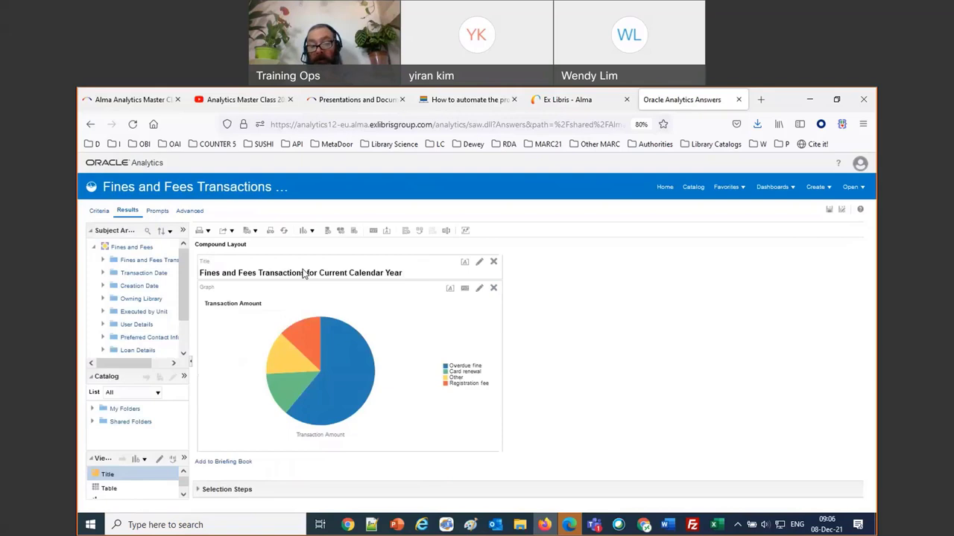
click(493, 262)
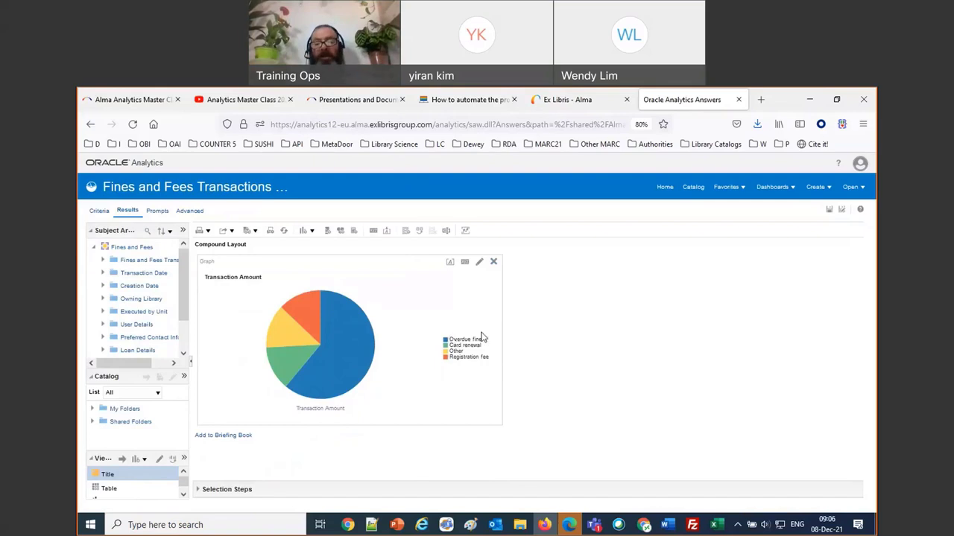
Set the pie chart's data labels to show Always.
click(464, 263)
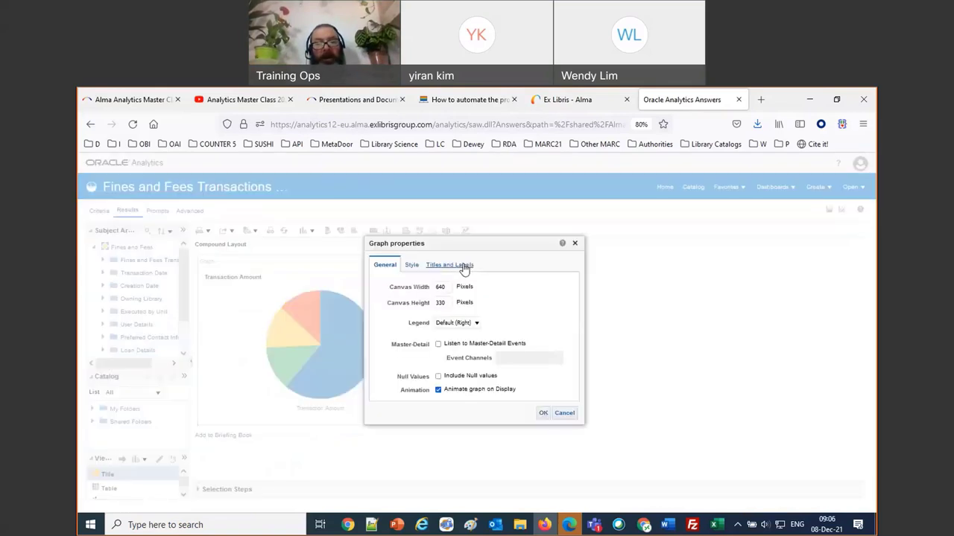
click(460, 268)
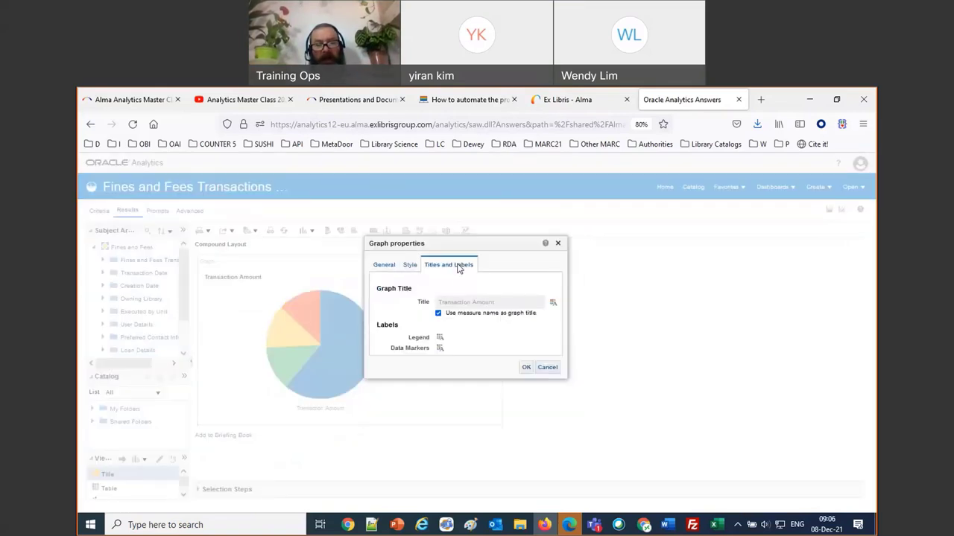
click(439, 348)
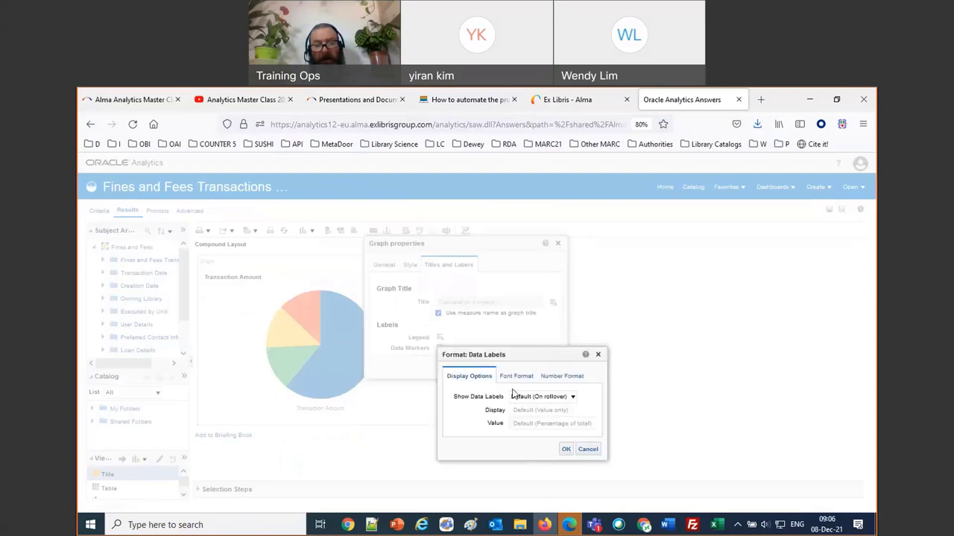
click(538, 398)
click(544, 434)
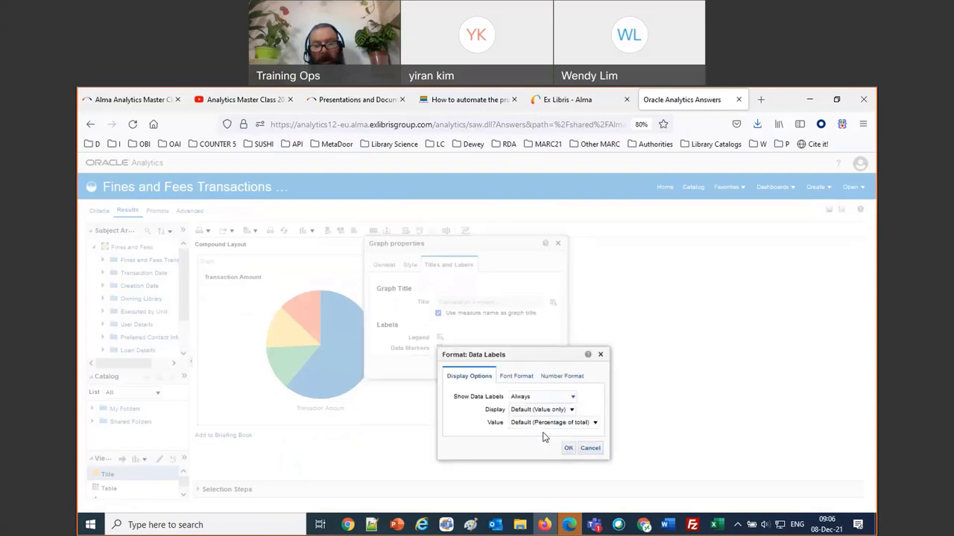
click(567, 448)
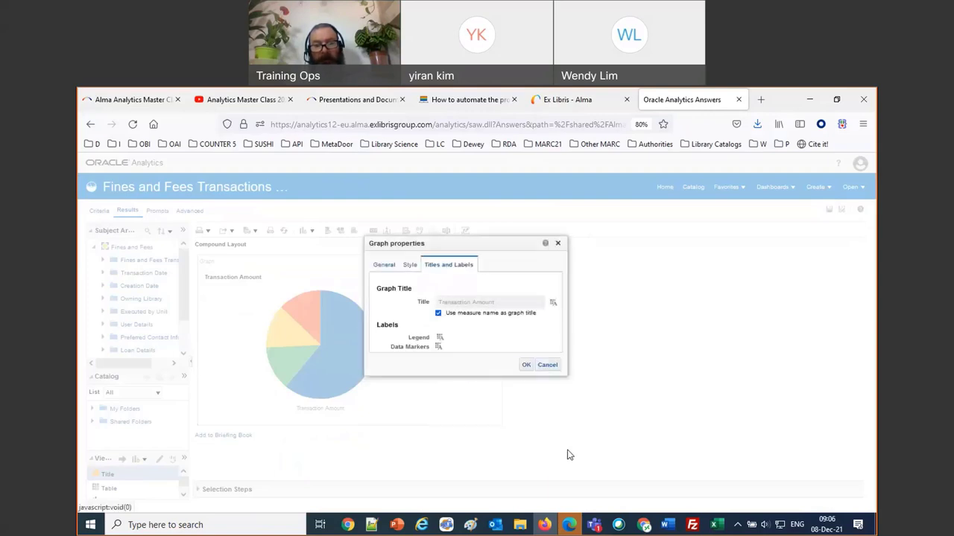
click(525, 365)
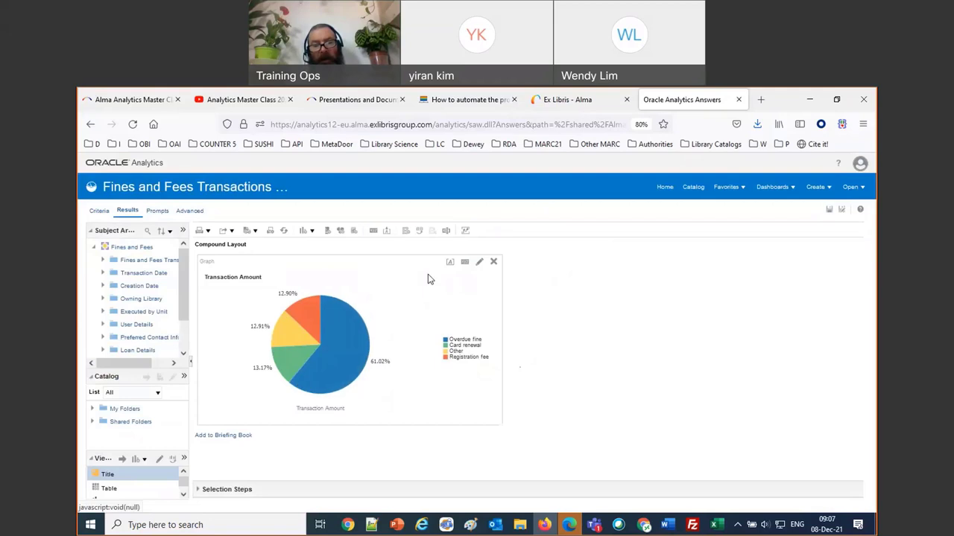
Make the slice labels display both the fee type name and its value.
click(465, 263)
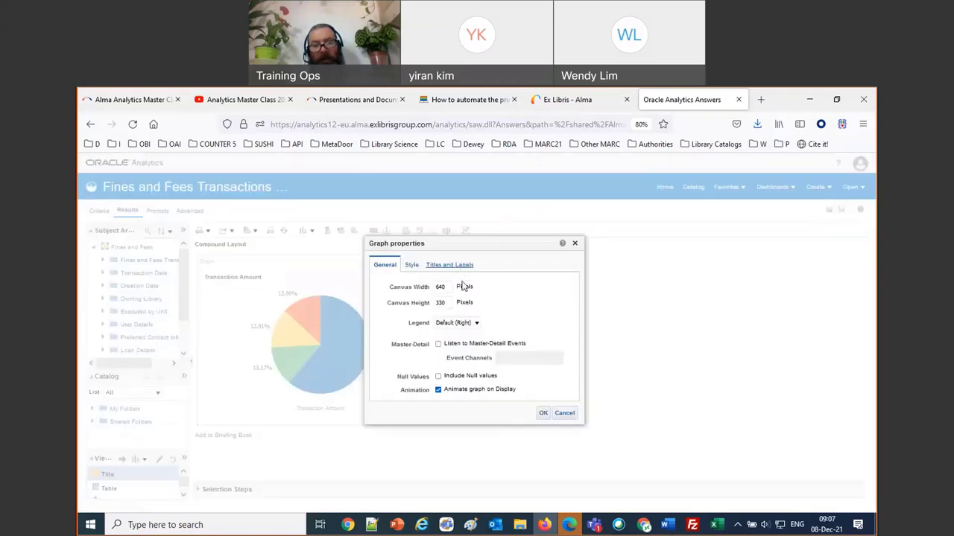
click(456, 266)
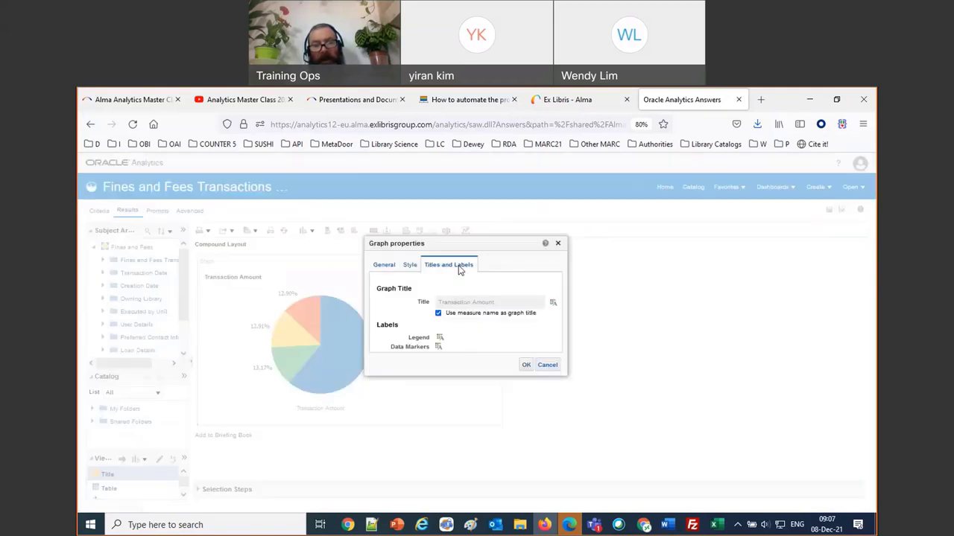
click(439, 347)
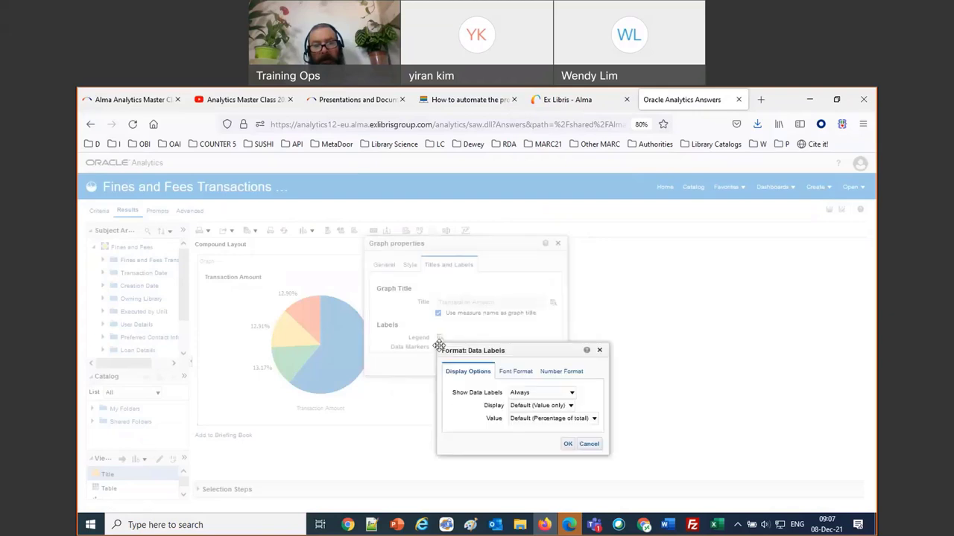
click(570, 405)
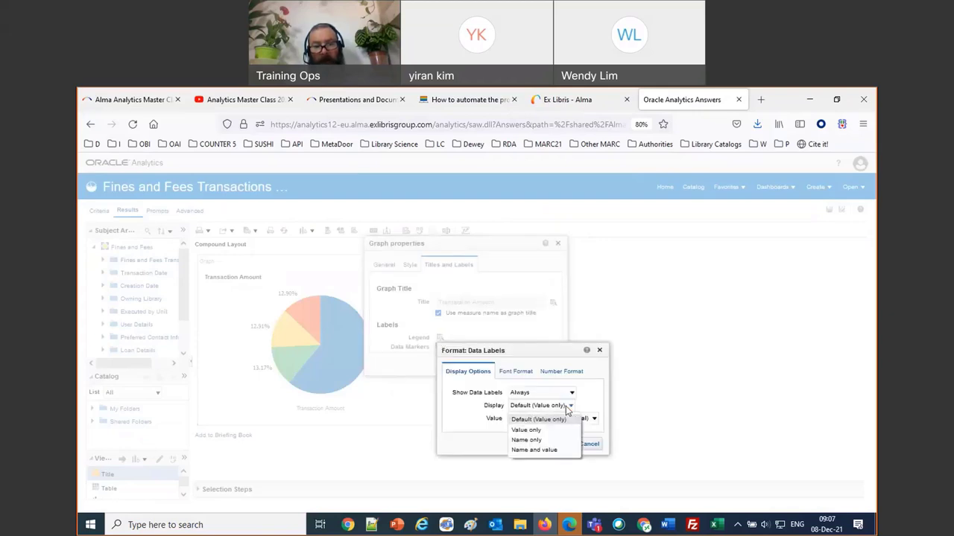
click(562, 451)
click(568, 446)
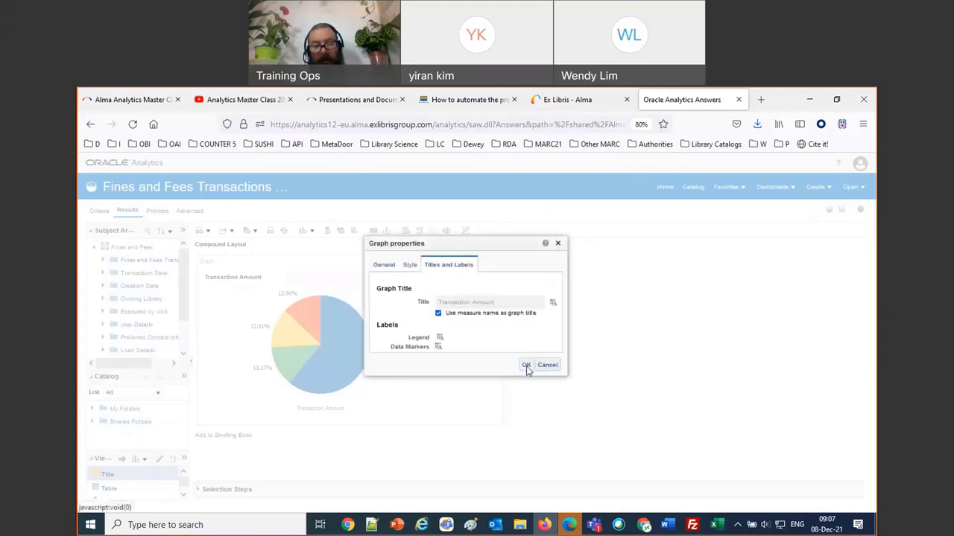
click(526, 365)
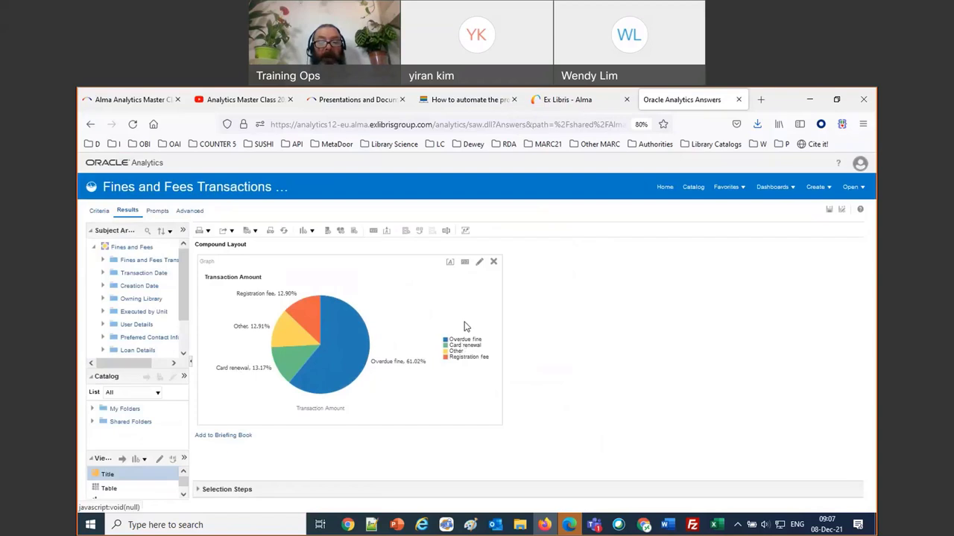
click(464, 262)
Stop using the Transaction Amount measure name as the pie chart's title.
click(447, 266)
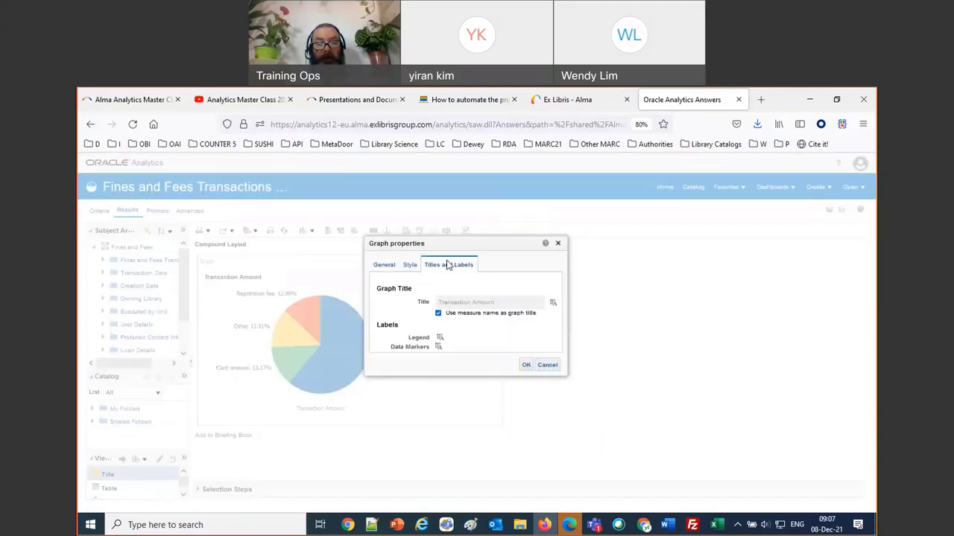
click(440, 337)
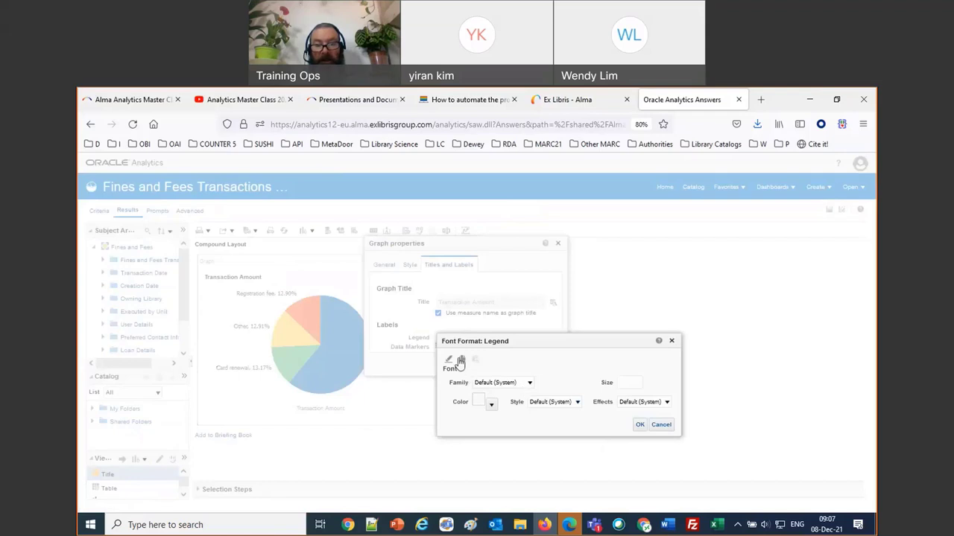
click(661, 426)
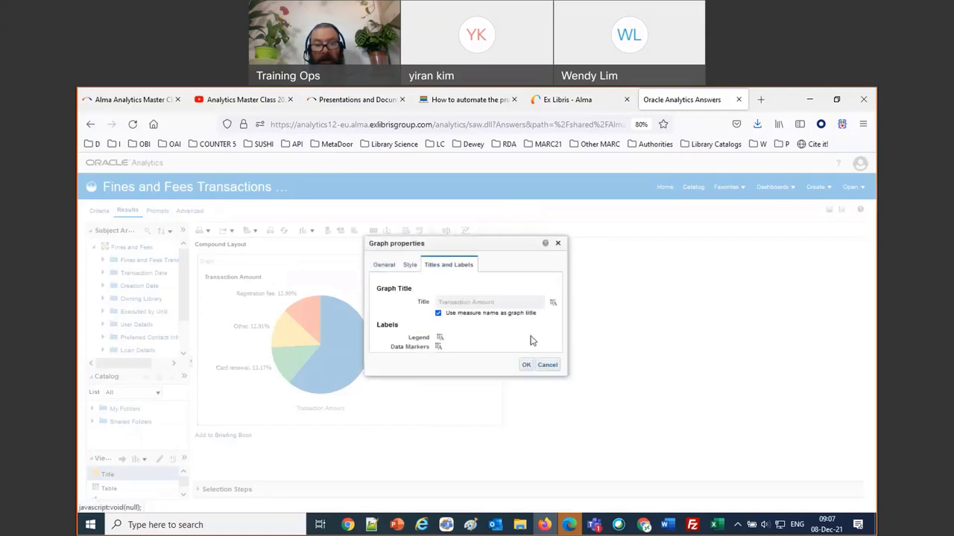
click(438, 314)
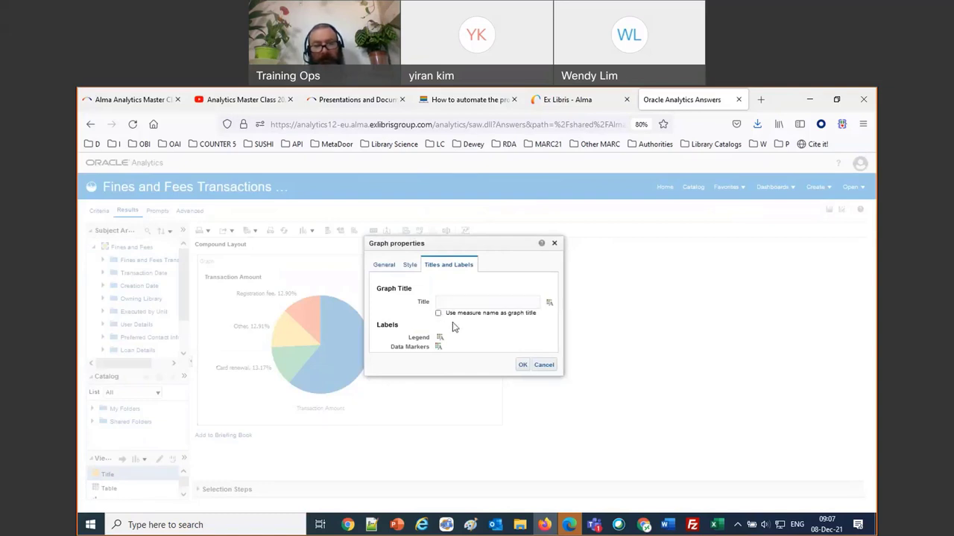
click(523, 365)
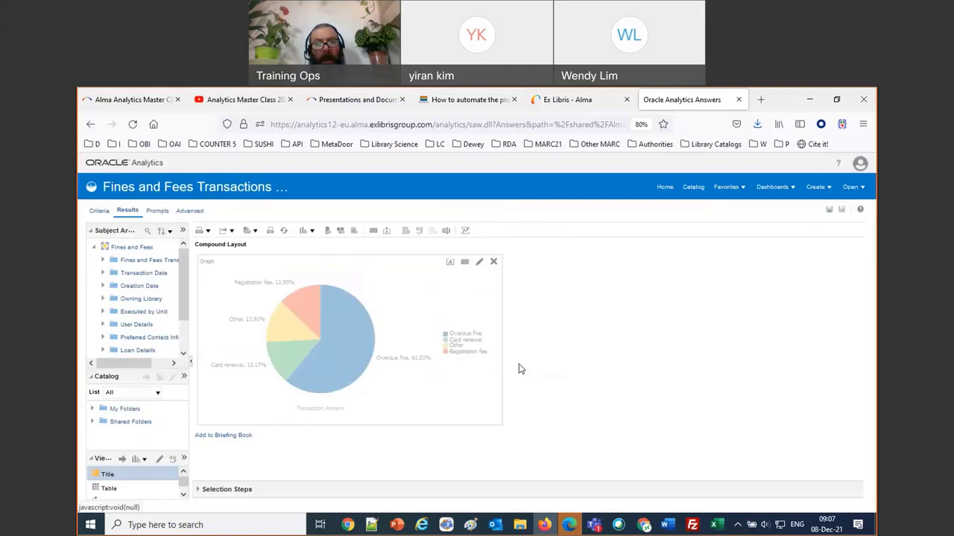
Hide the fee type legend and save the analysis.
click(479, 263)
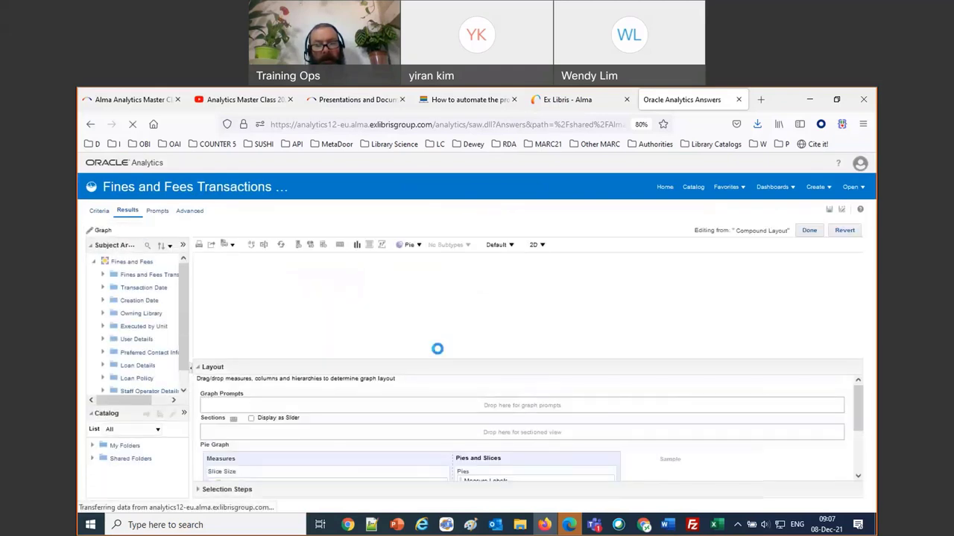
scroll(496, 392, down, 3)
click(461, 427)
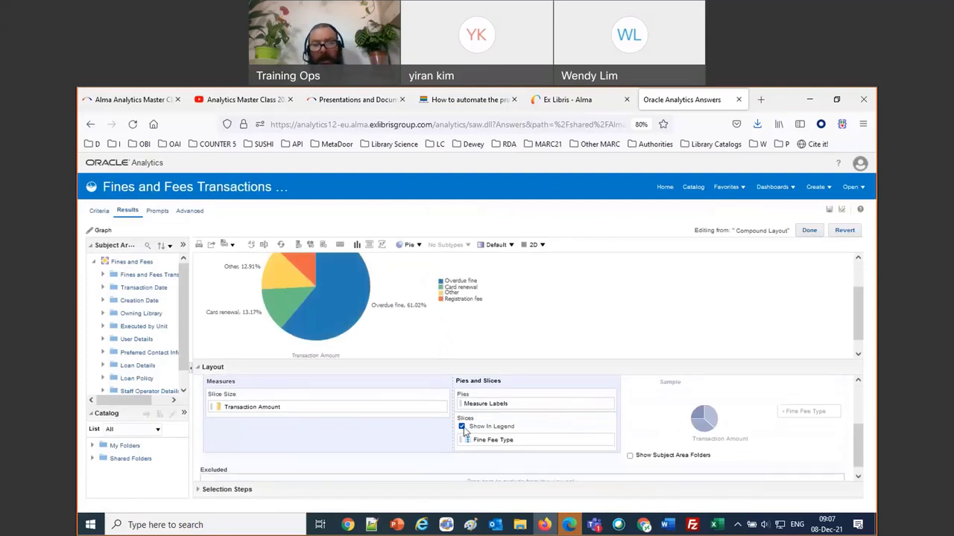
click(813, 233)
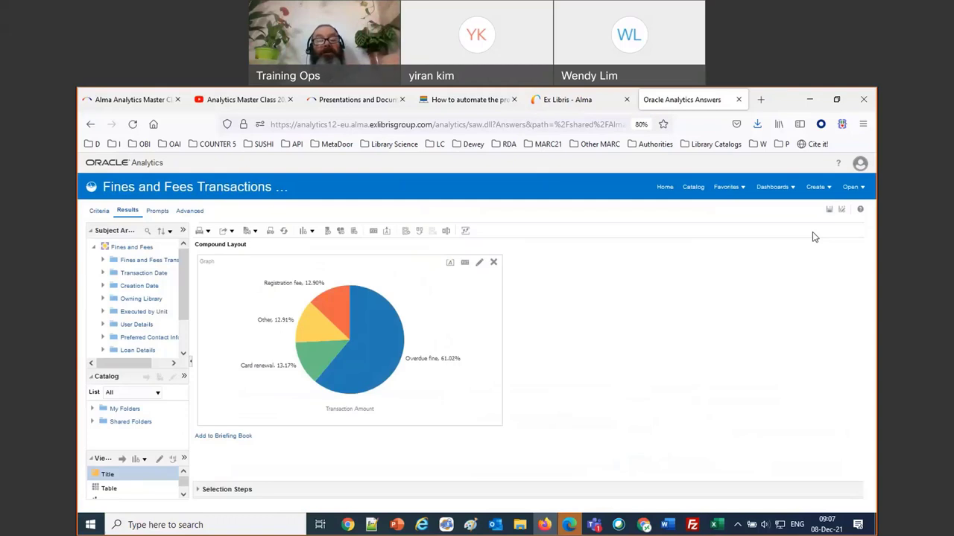
click(829, 210)
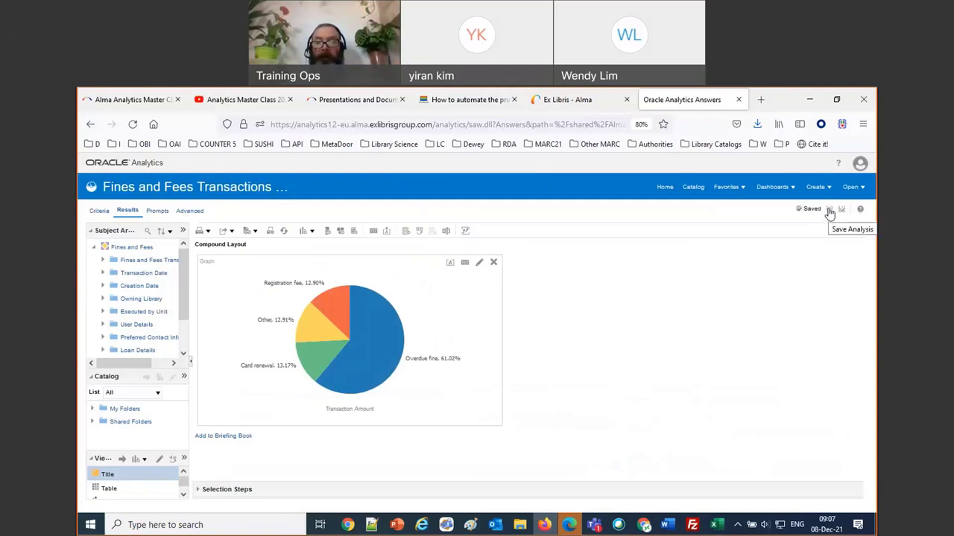
Save a copy as 'Fines and Fees Transactions for Current Calendar Year - pie' in the same folder.
click(841, 209)
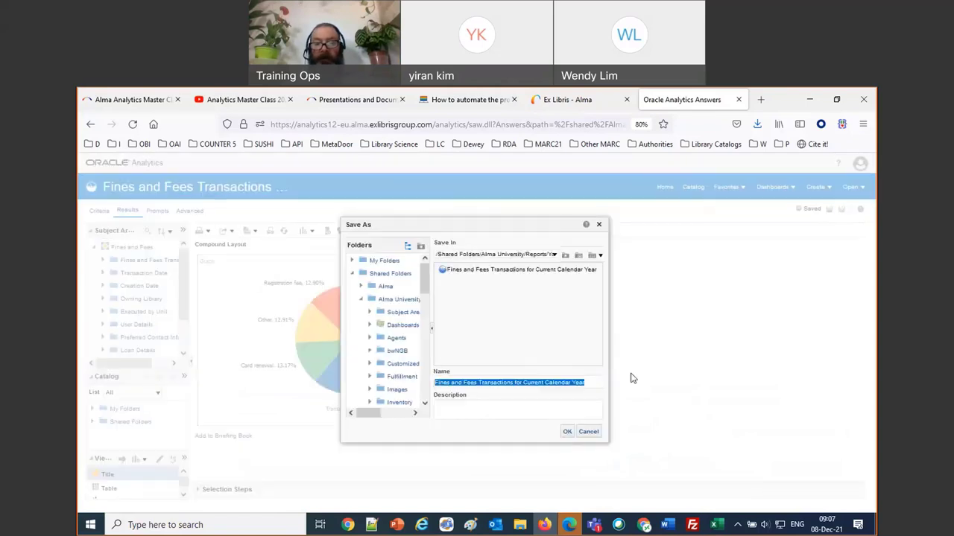
click(596, 383)
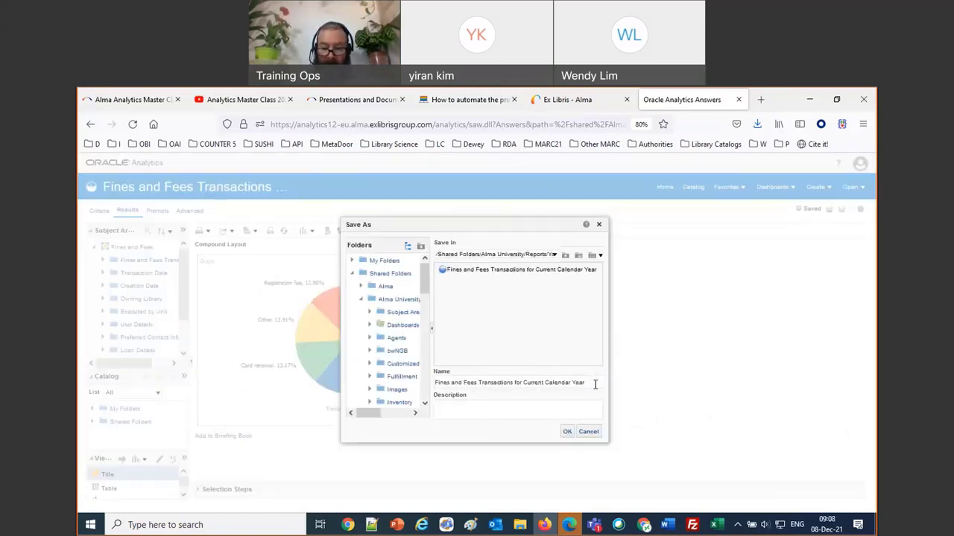
text(- plus)
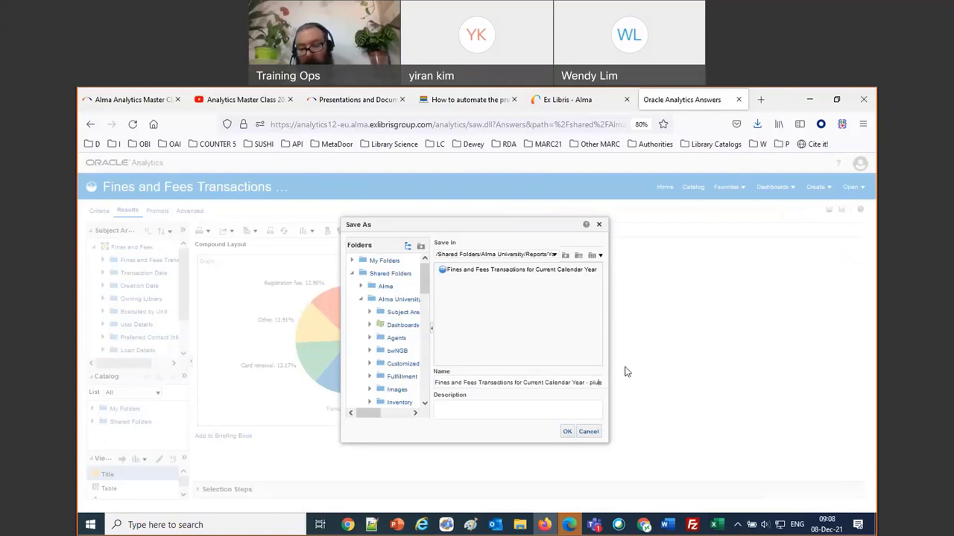
key(BackSpace)
key(BackSpace)
key(BackSpace)
text(ie)
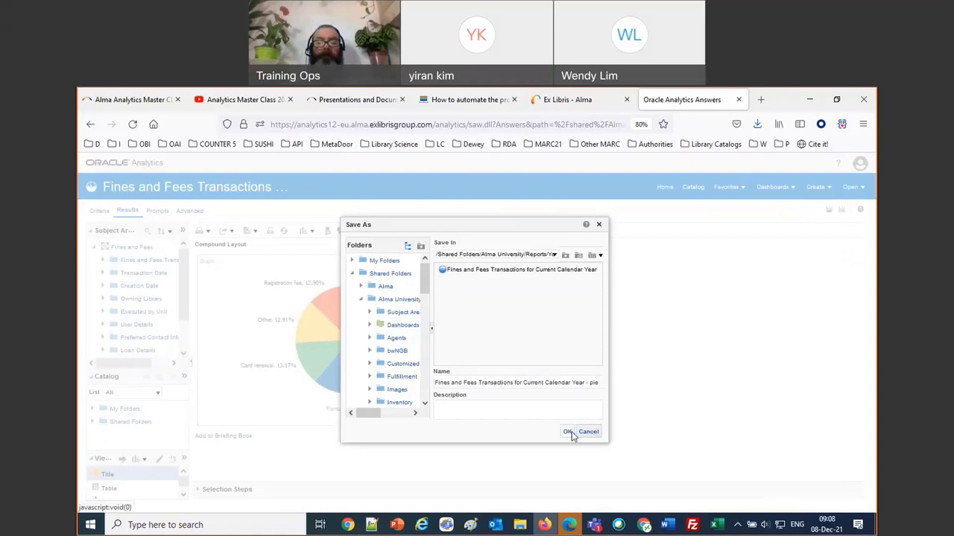
click(569, 432)
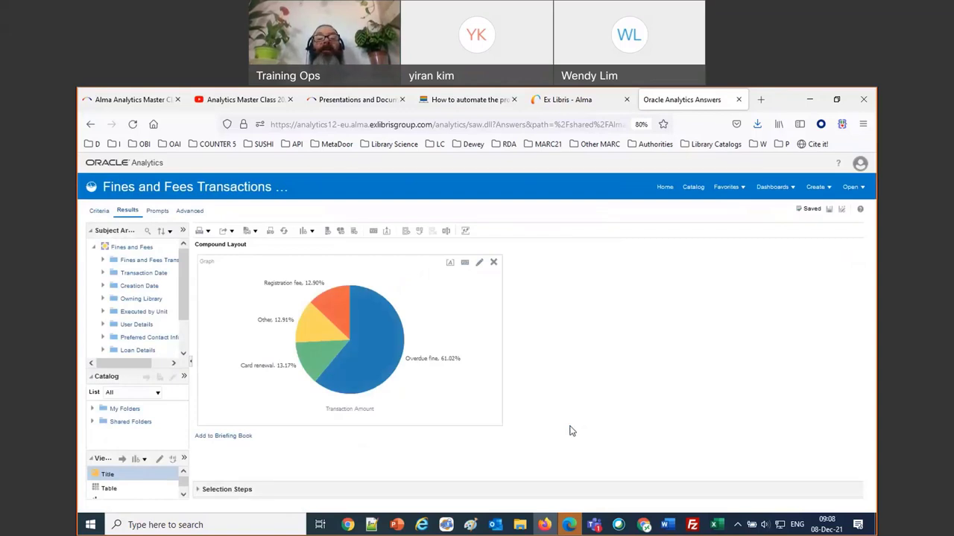
From Alma's Analytics Objects List, add a new Alma Analytics Object.
click(589, 104)
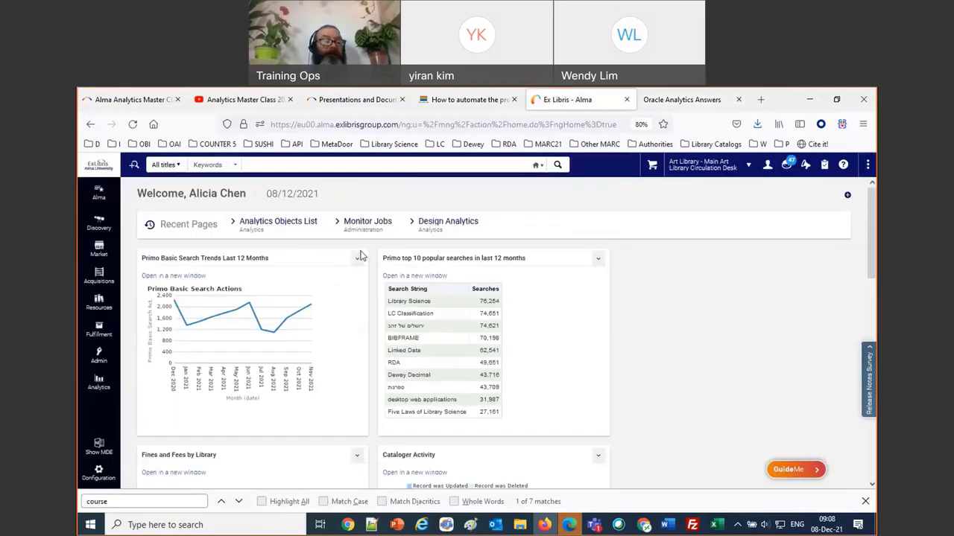
click(98, 387)
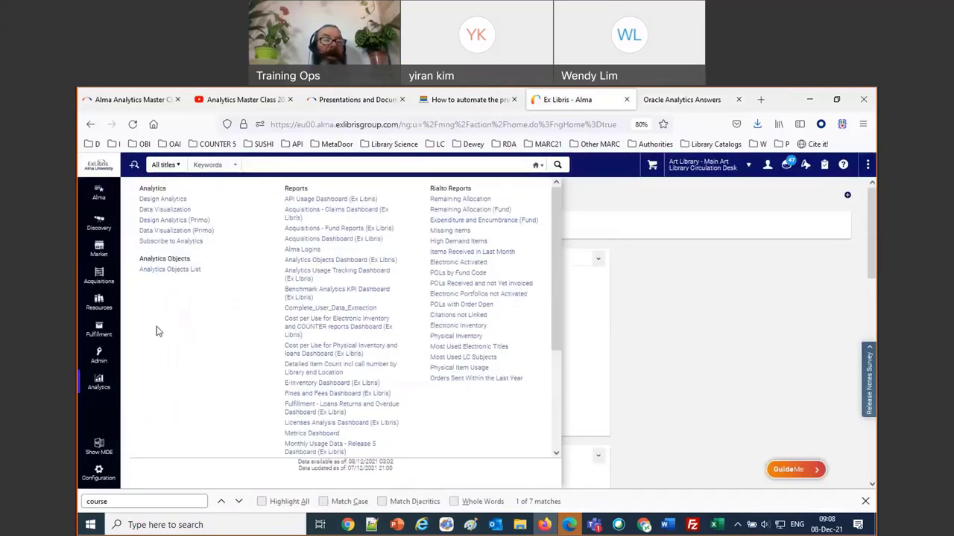
click(177, 272)
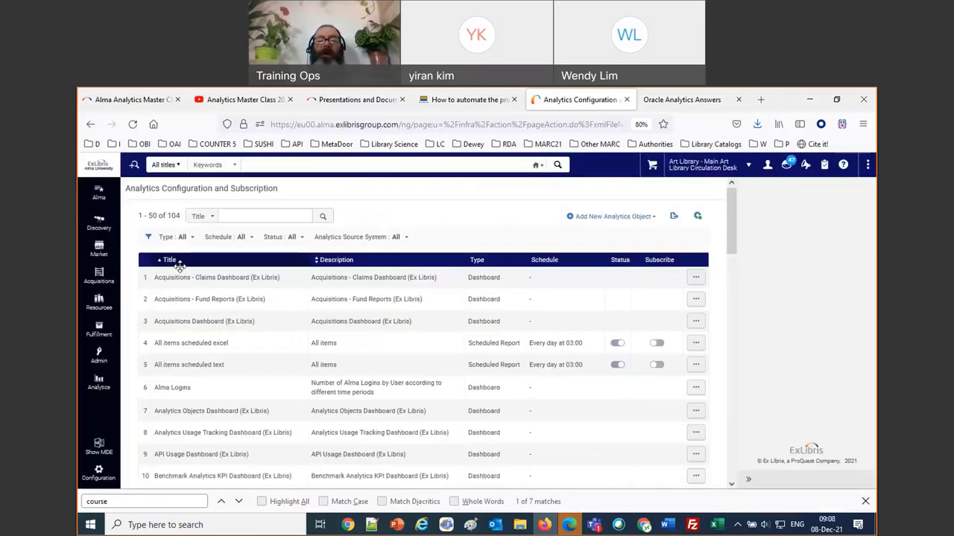
click(602, 220)
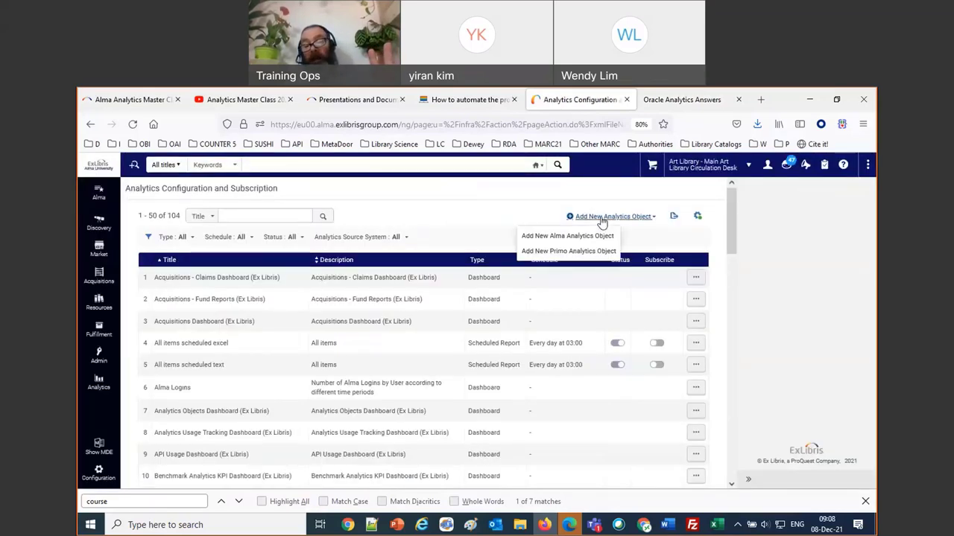
click(602, 240)
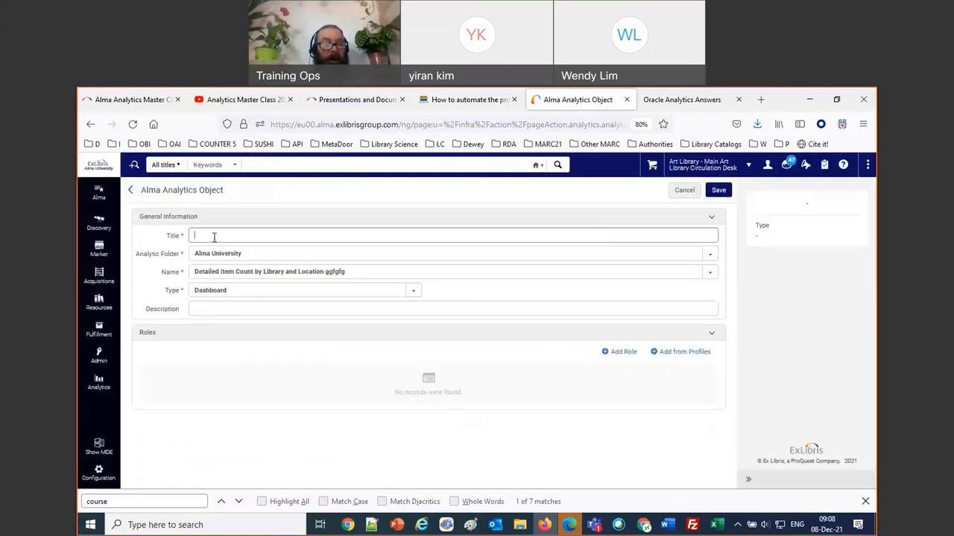
Enter 'Fines and fees transactions' as both the object's Title and Description.
click(213, 236)
text(T)
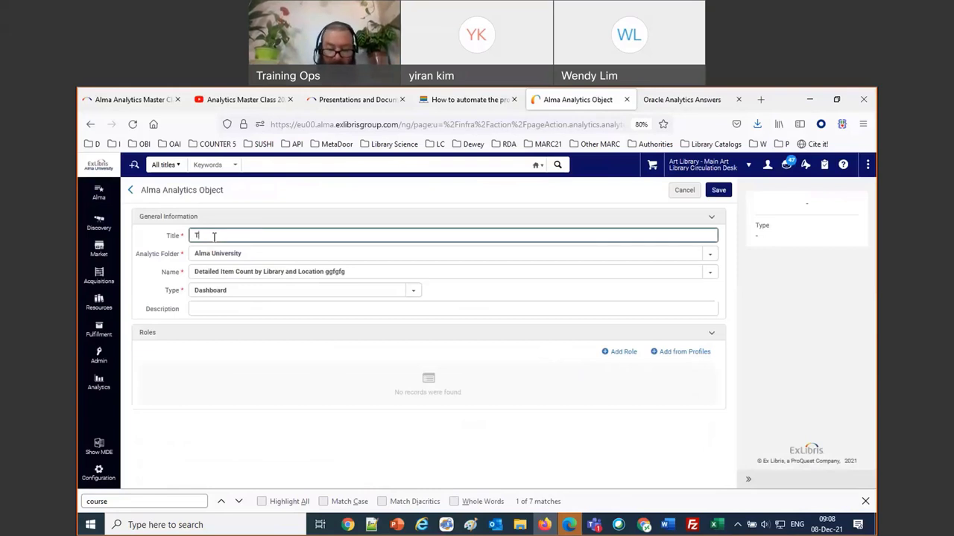
key(BackSpace)
text(F)
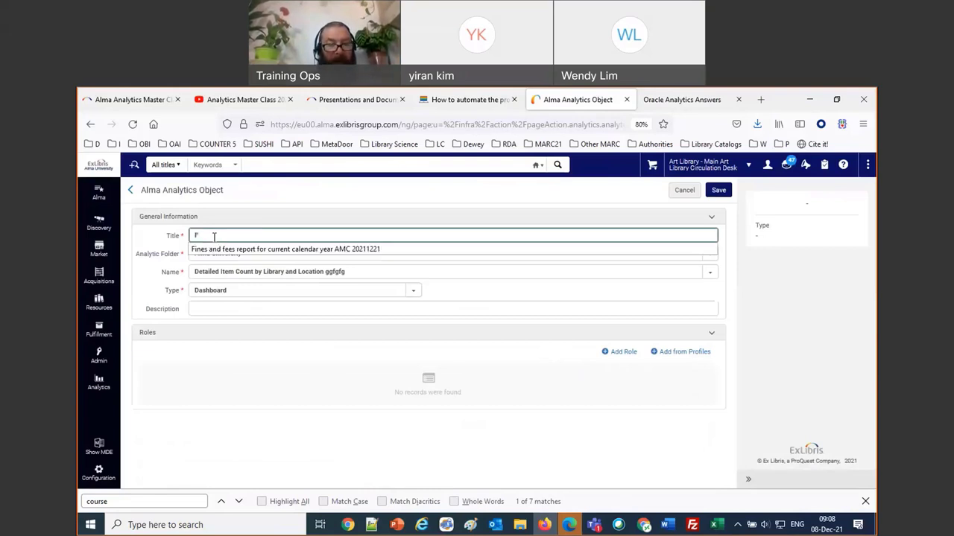
click(256, 250)
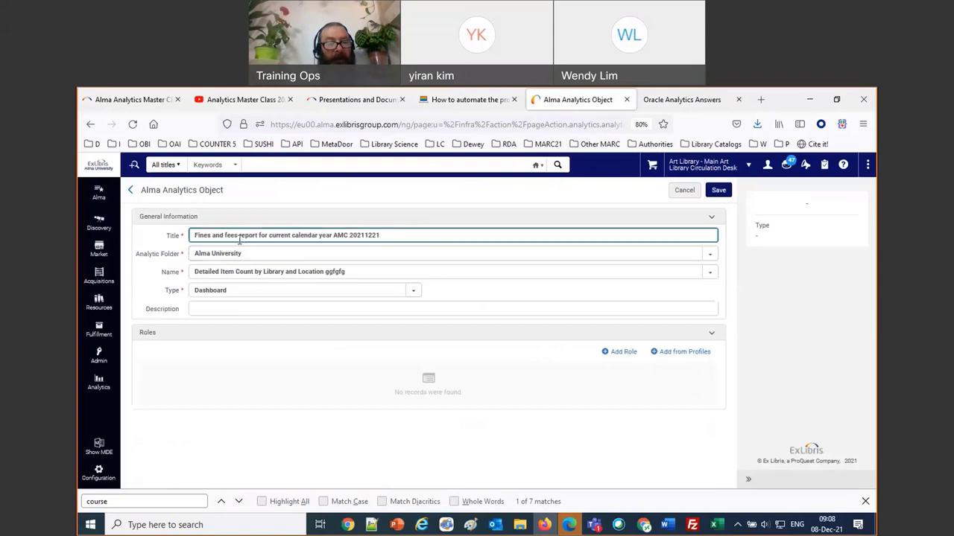
key(ctrl+shift+Left)
key(ctrl+shift+Left)
key(ctrl+shift+Left)
key(ctrl+shift+Left)
key(ctrl+shift+Left)
key(ctrl+shift+Left)
key(ctrl+shift+Left)
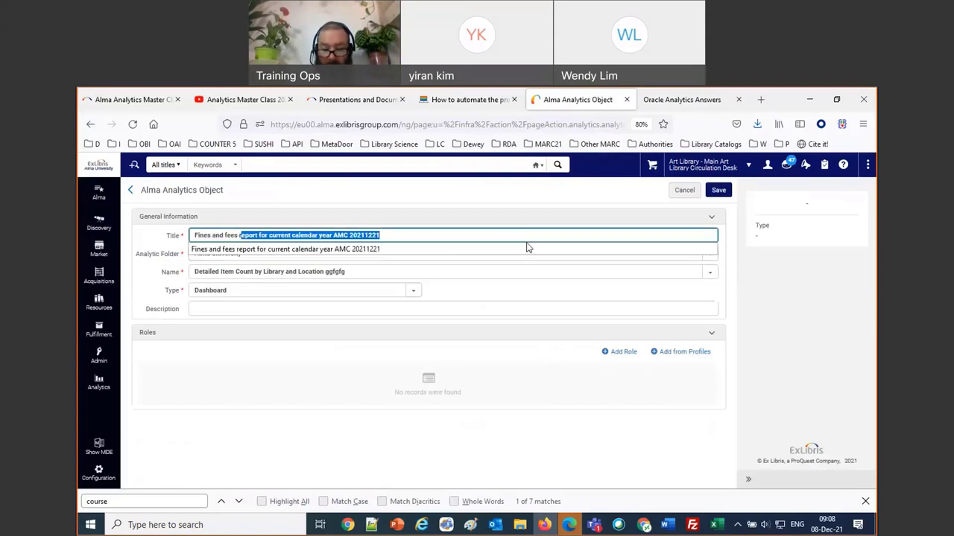
text(r)
key(BackSpace)
text(transac)
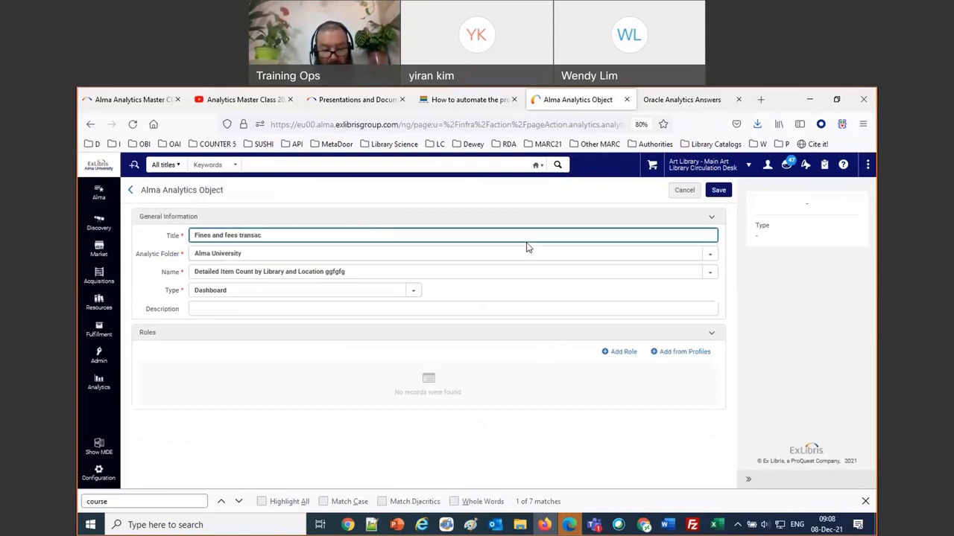
text(tions)
triple_click(312, 236)
key(ctrl+c)
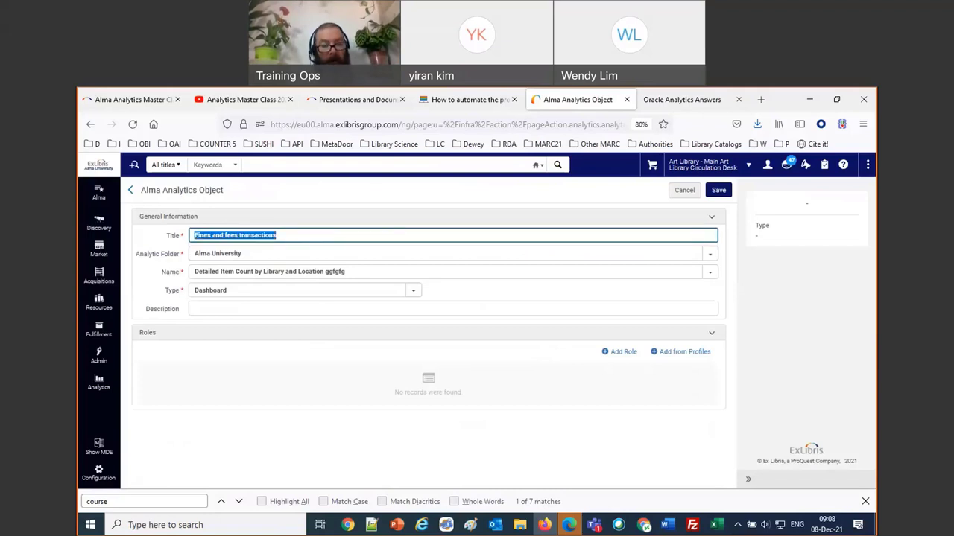
click(256, 310)
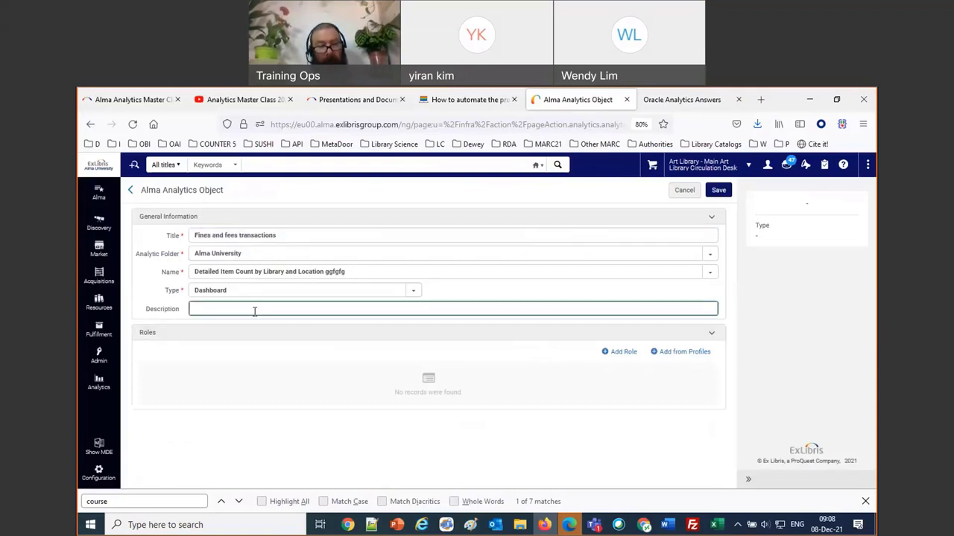
key(ctrl+v)
Choose the Fines and Fees/Reports folder, the '- pie' analysis, and Type Widget.
click(248, 254)
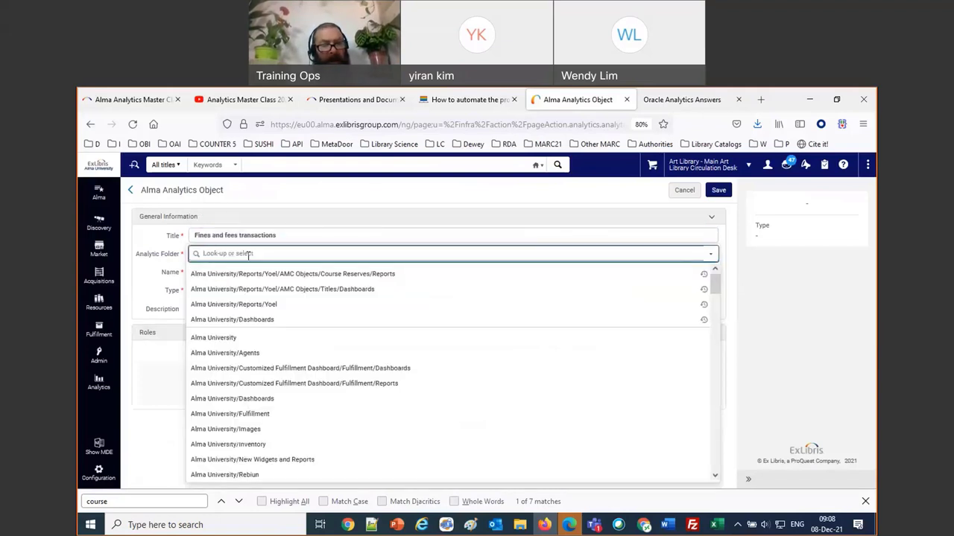
click(248, 305)
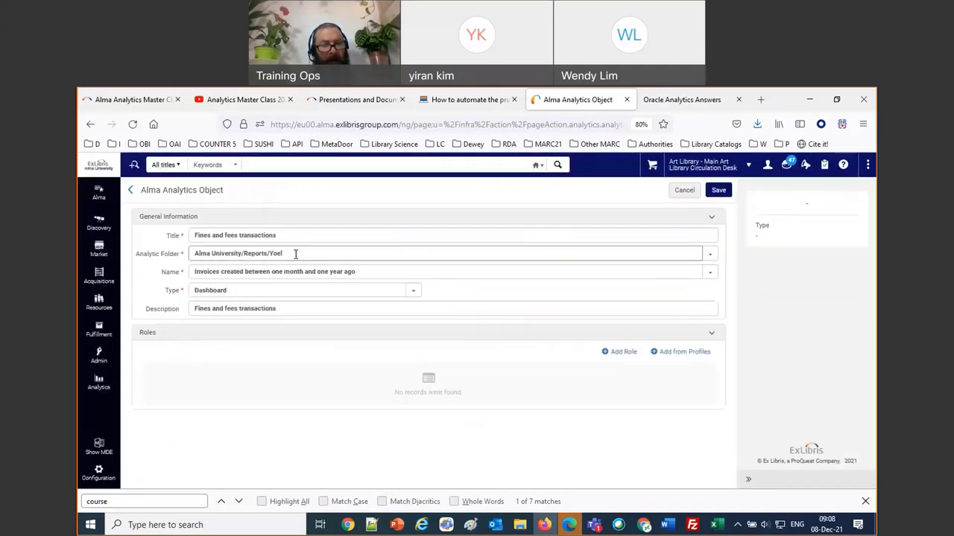
click(295, 254)
scroll(317, 395, down, 3)
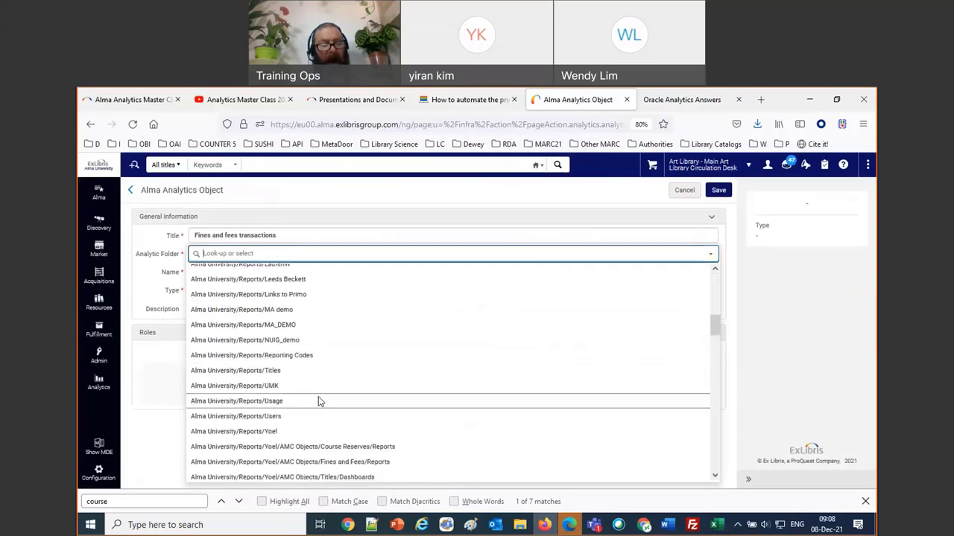
scroll(320, 410, down, 2)
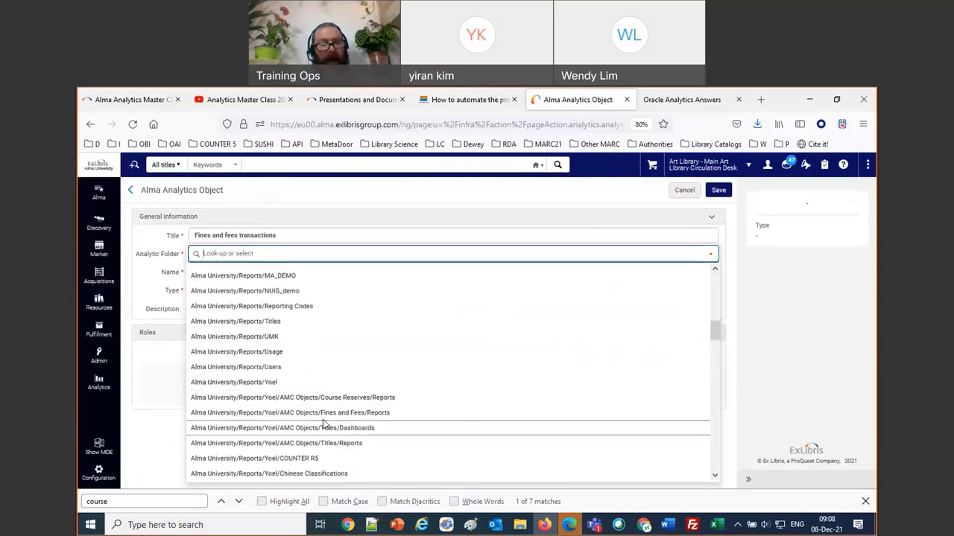
click(325, 416)
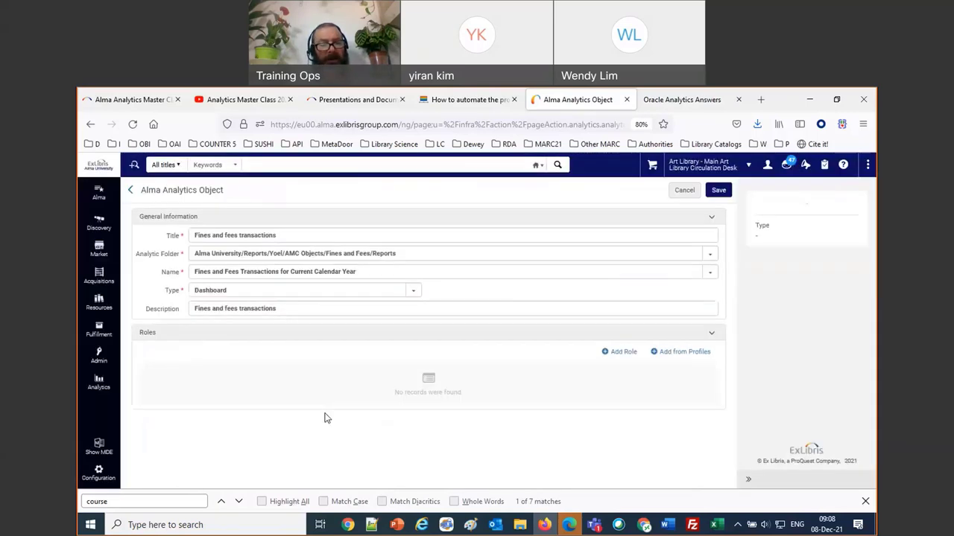
click(347, 273)
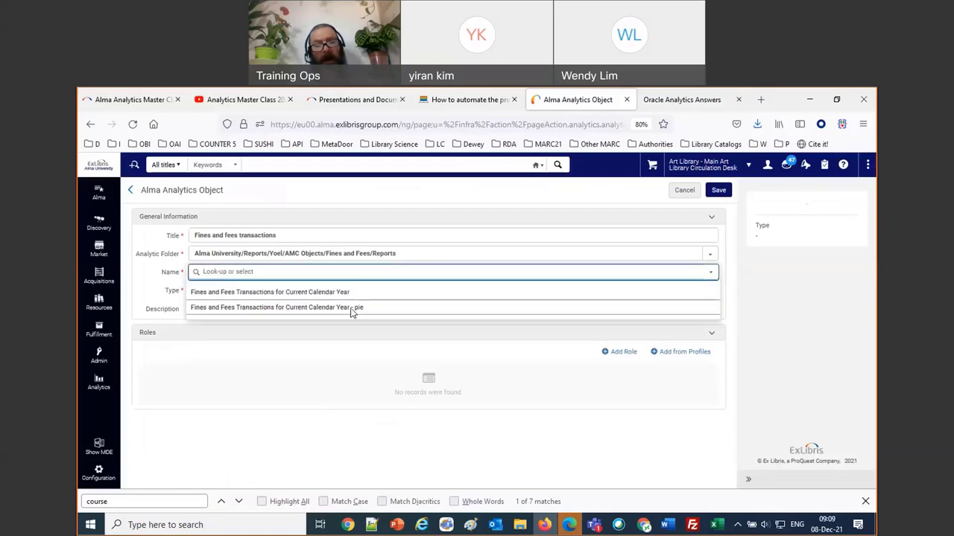
click(351, 311)
click(413, 290)
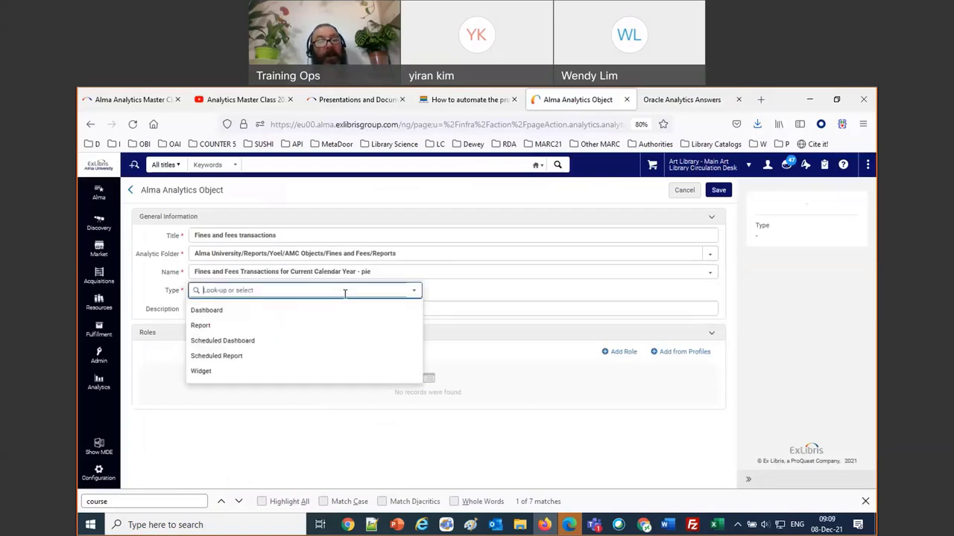
click(214, 374)
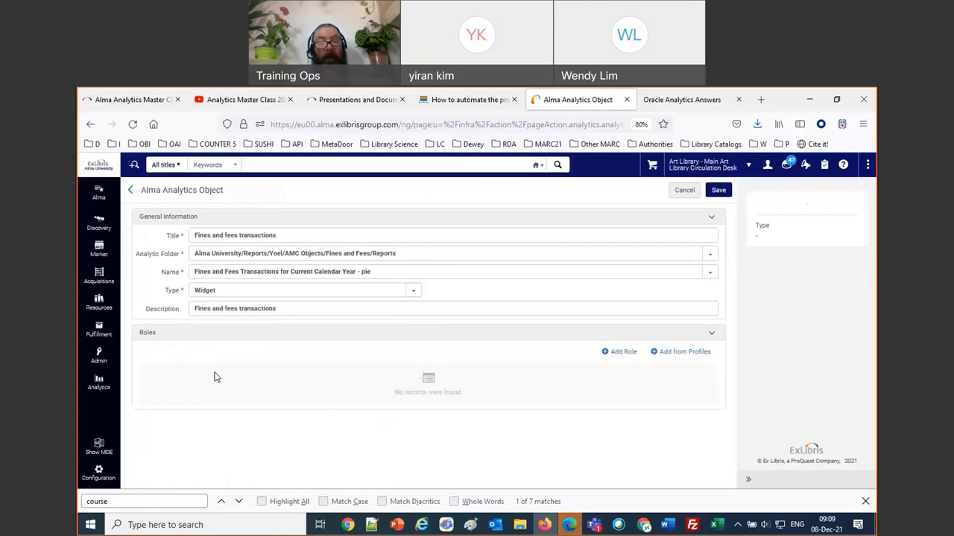
Add all Fulfillment roles to the widget and save the analytics object.
click(616, 355)
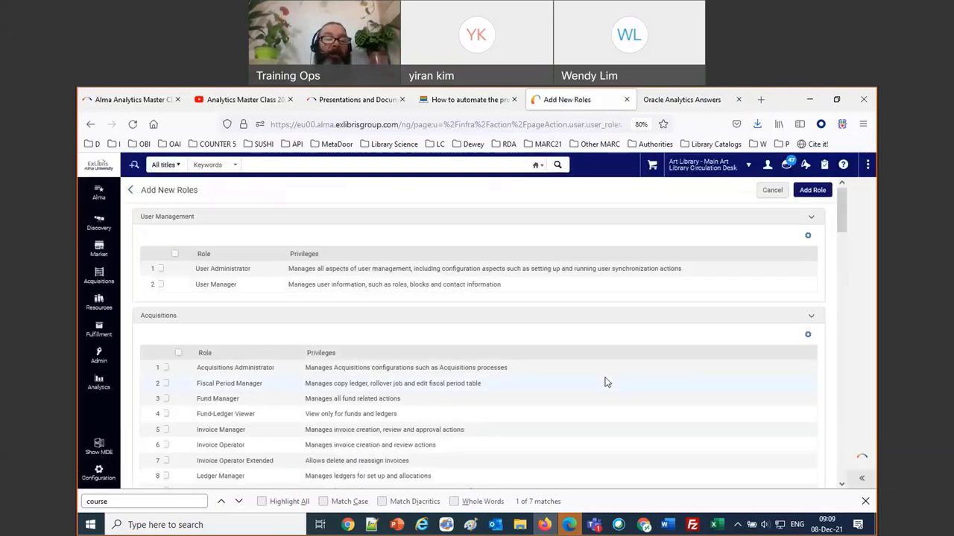
scroll(333, 367, down, 15)
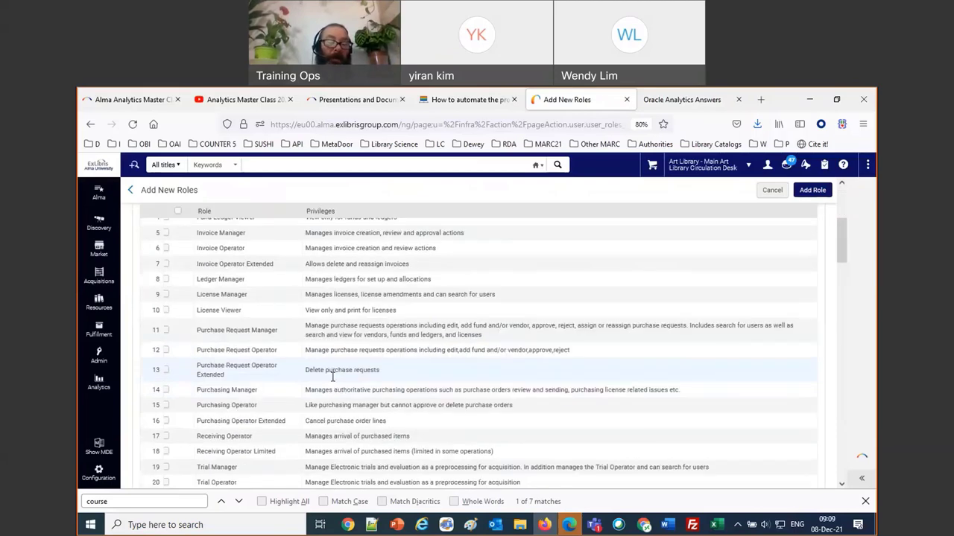
scroll(333, 407, down, 2)
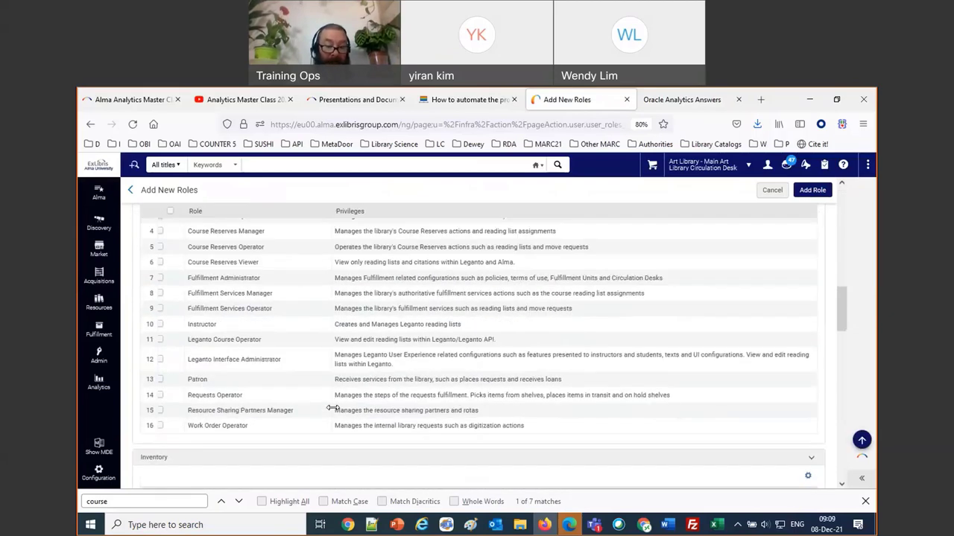
key(ctrl+f)
text(fees)
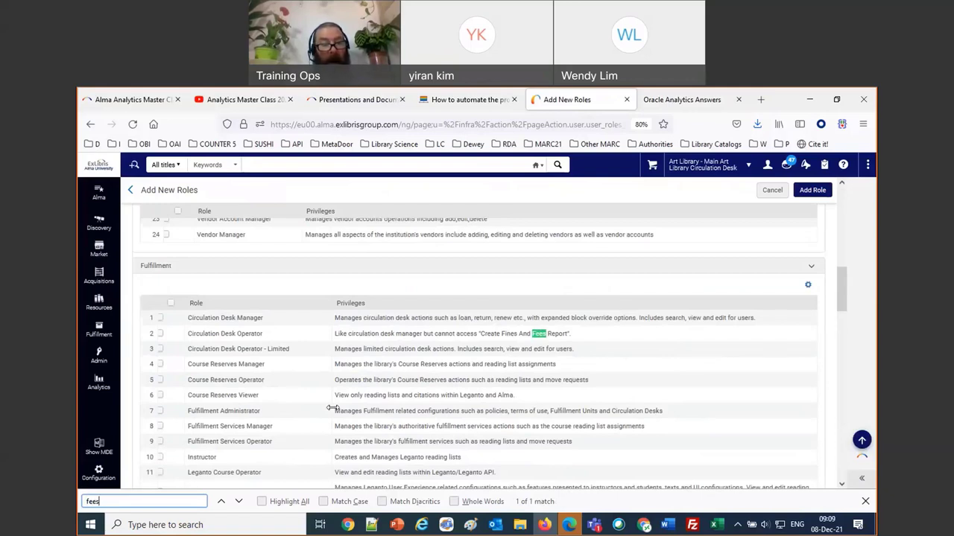
key(Return)
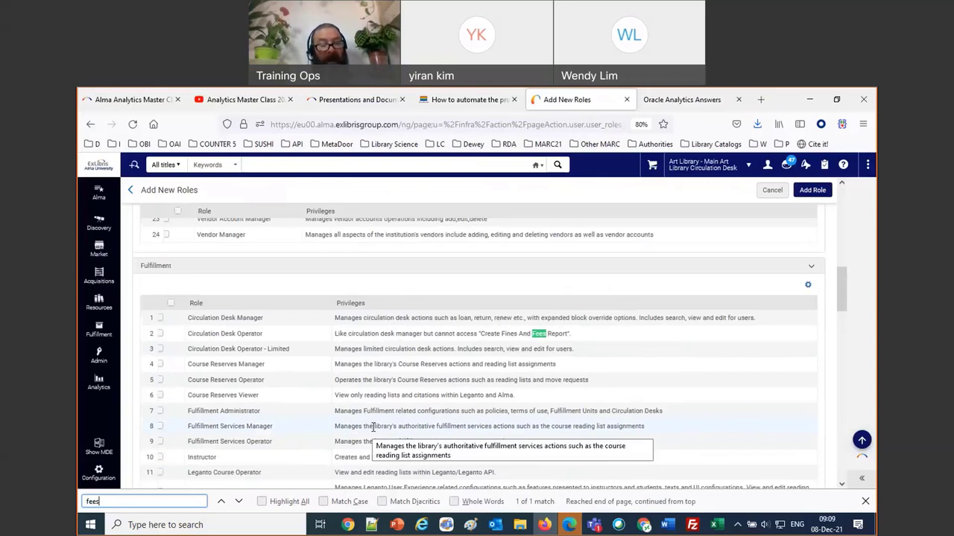
click(171, 303)
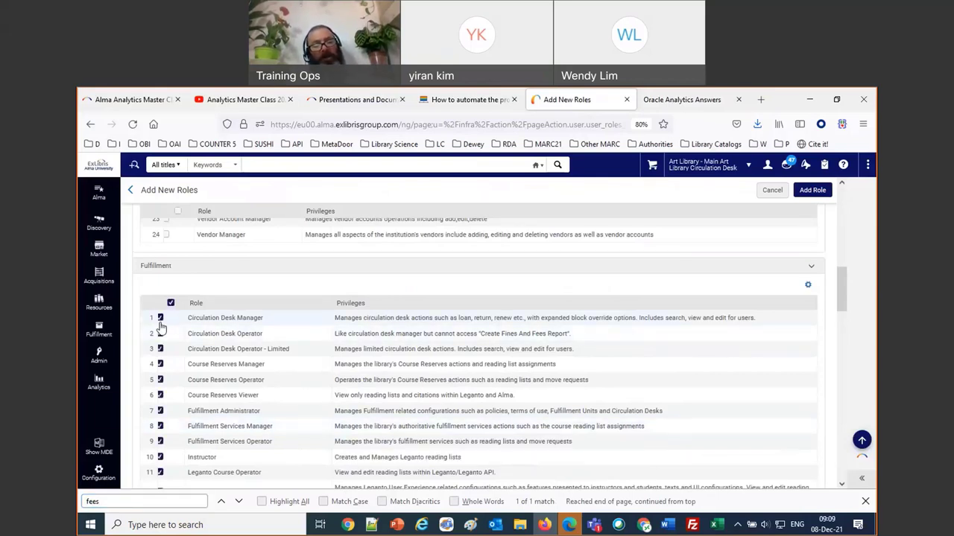
click(813, 190)
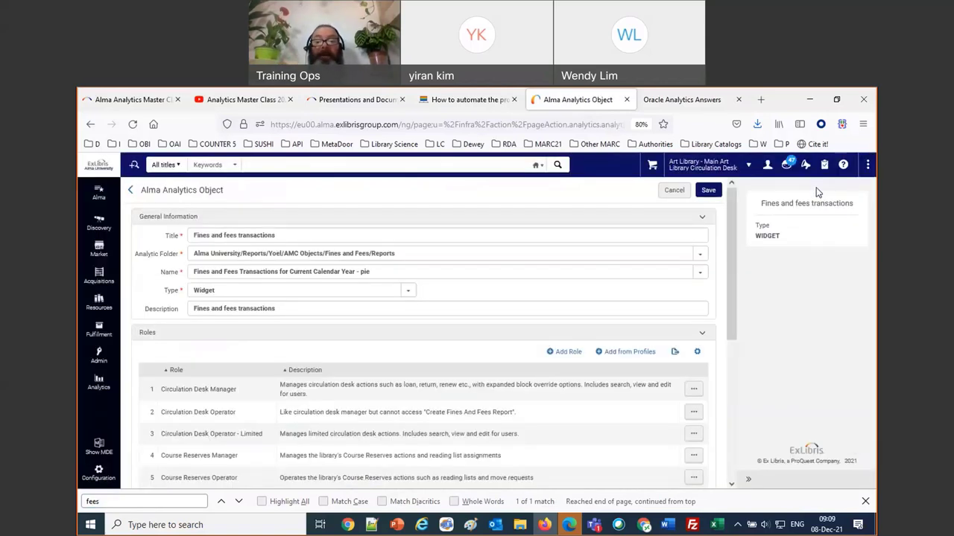
click(710, 191)
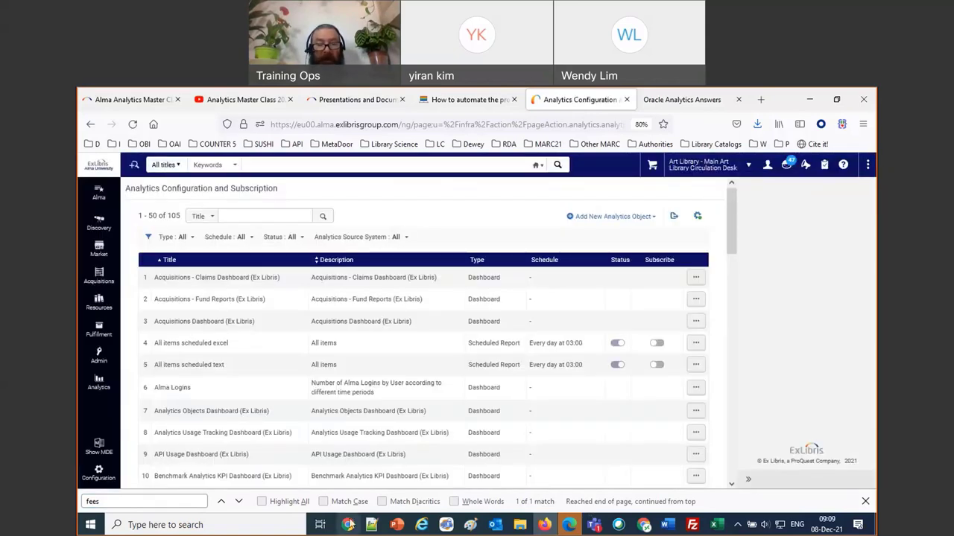
Sign out of the other Alma window and log in with the Demo Alma login bookmarklet.
click(348, 525)
click(812, 162)
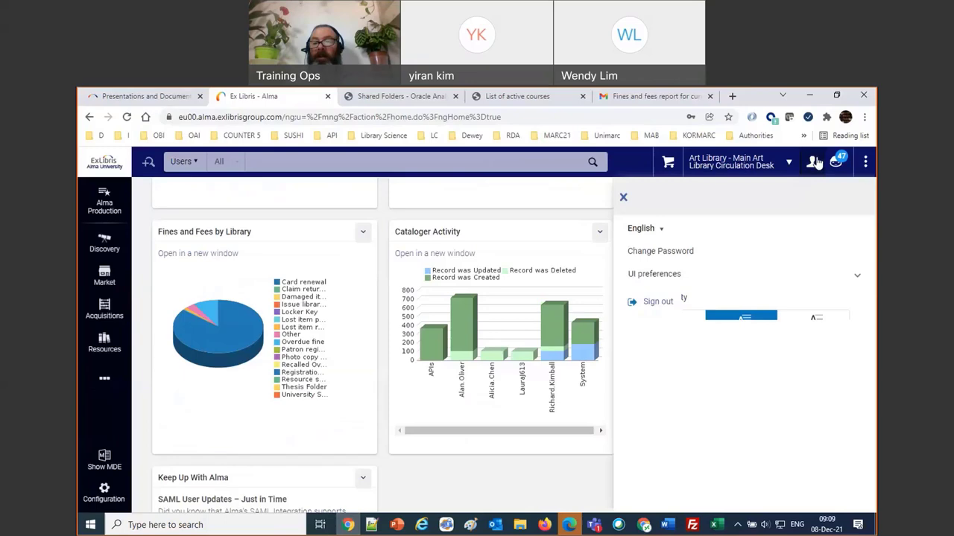
click(657, 302)
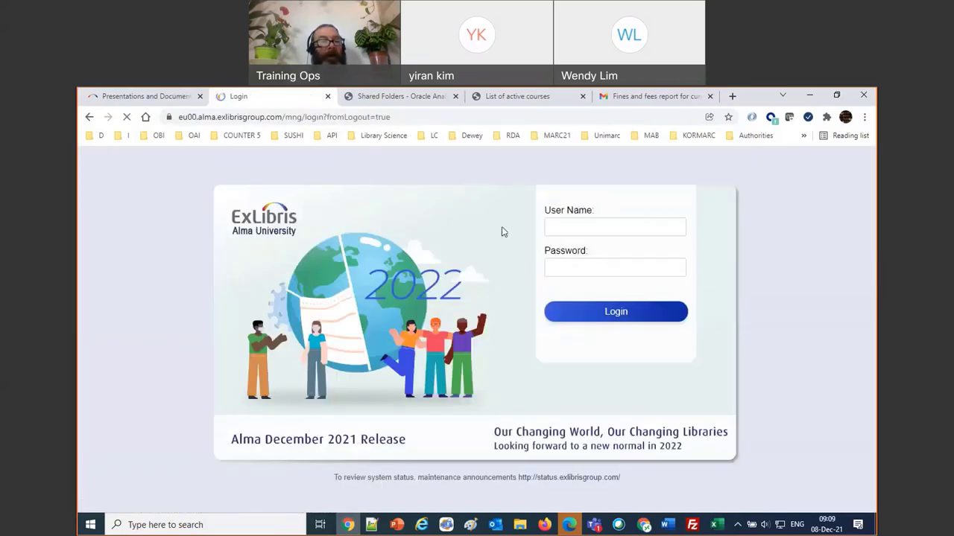
click(124, 136)
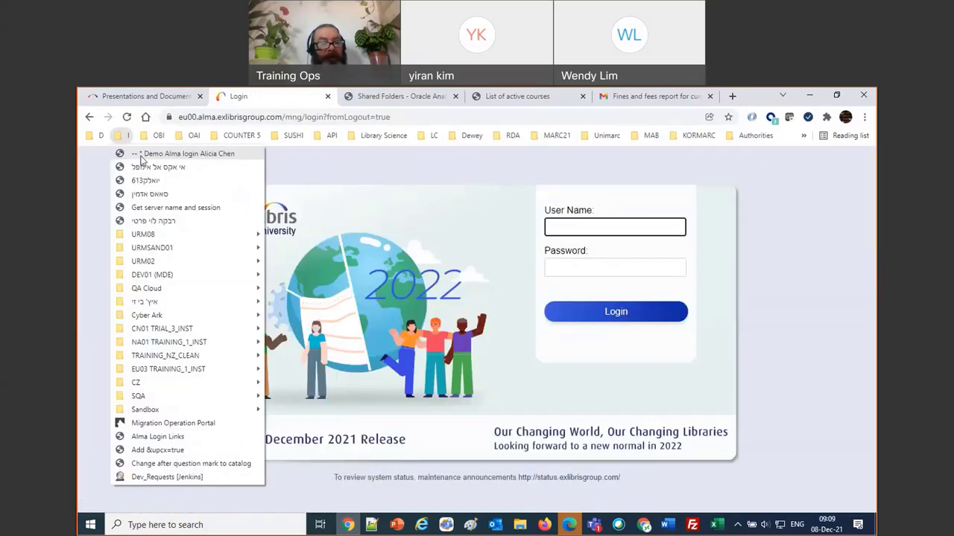
click(141, 154)
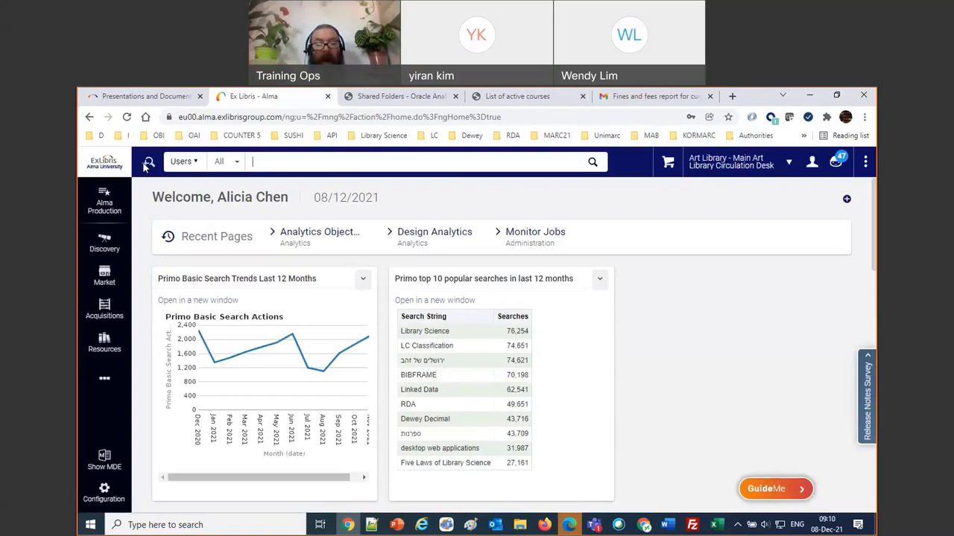
Zoom the Alma home page out and scroll through the Manage Widgets list.
key(ctrl+minus)
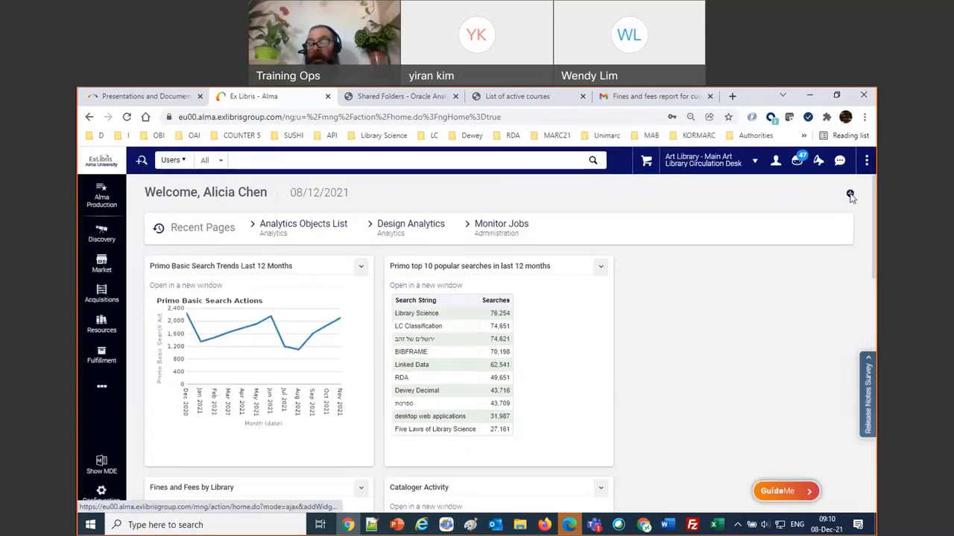
click(850, 195)
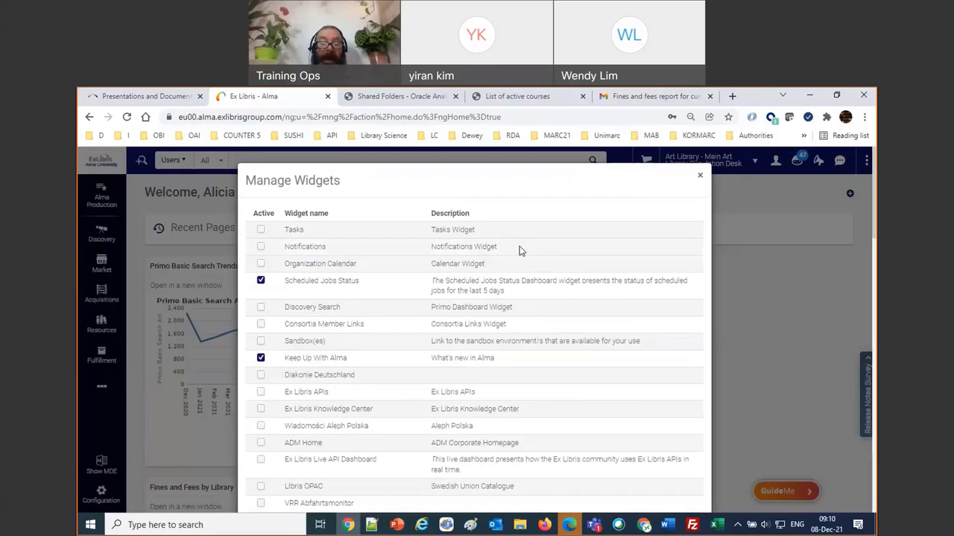
scroll(531, 350, down, 1)
scroll(531, 349, down, 2)
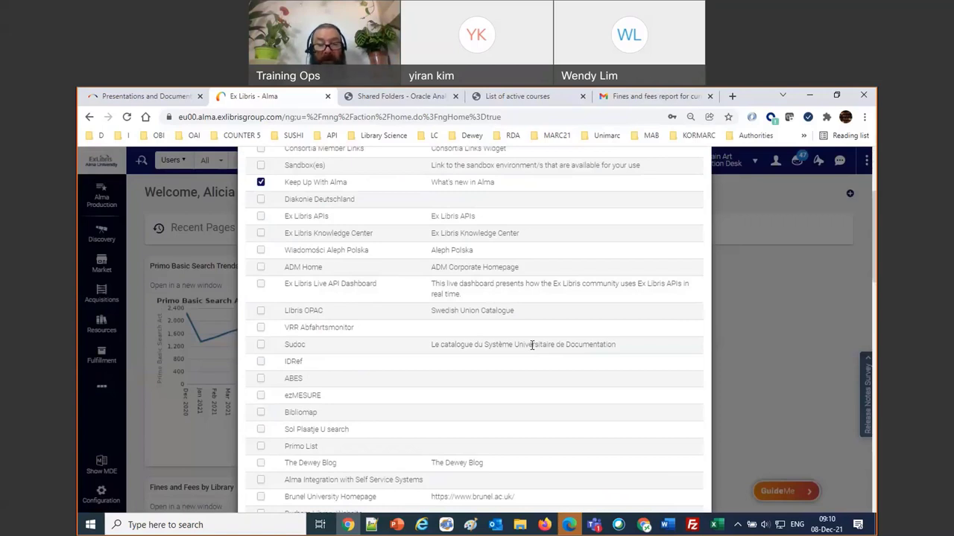
scroll(532, 344, down, 2)
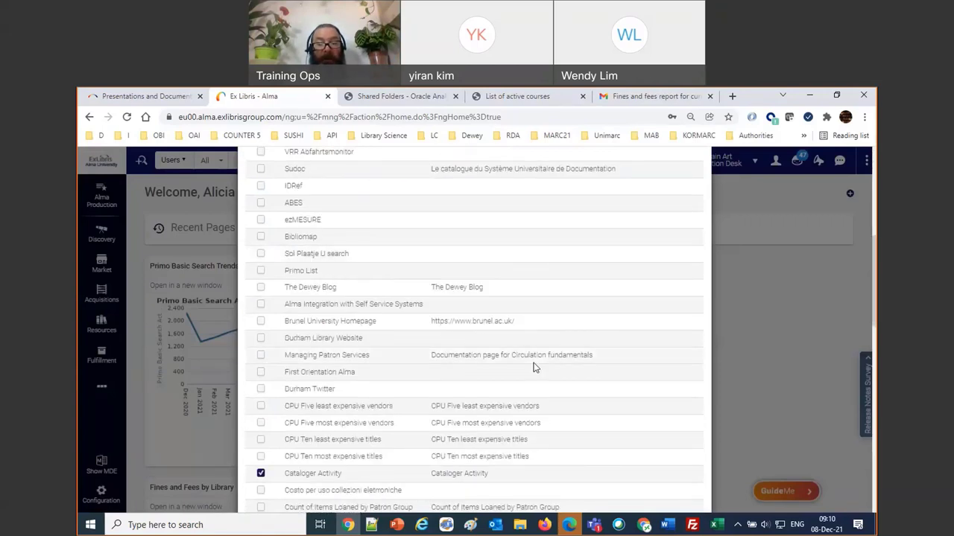
scroll(533, 367, down, 2)
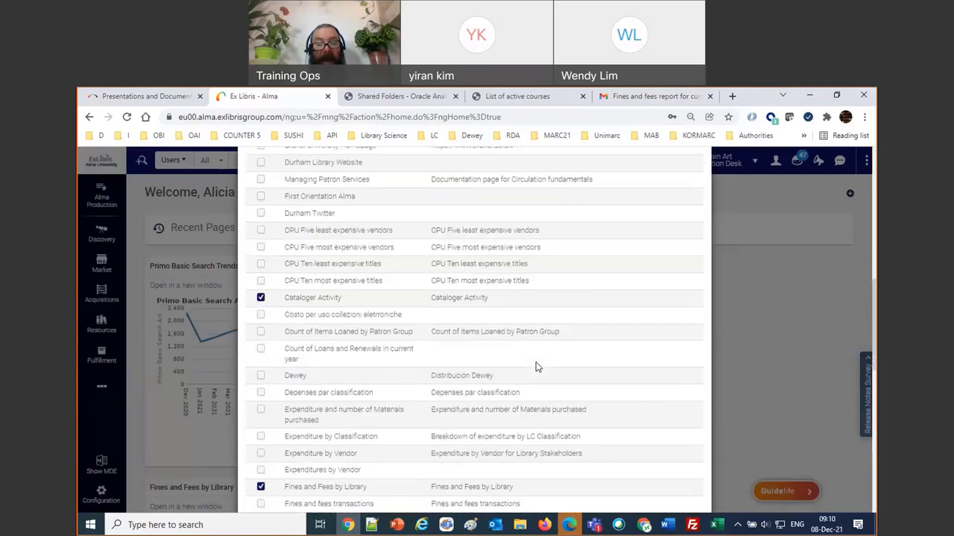
scroll(535, 369, down, 2)
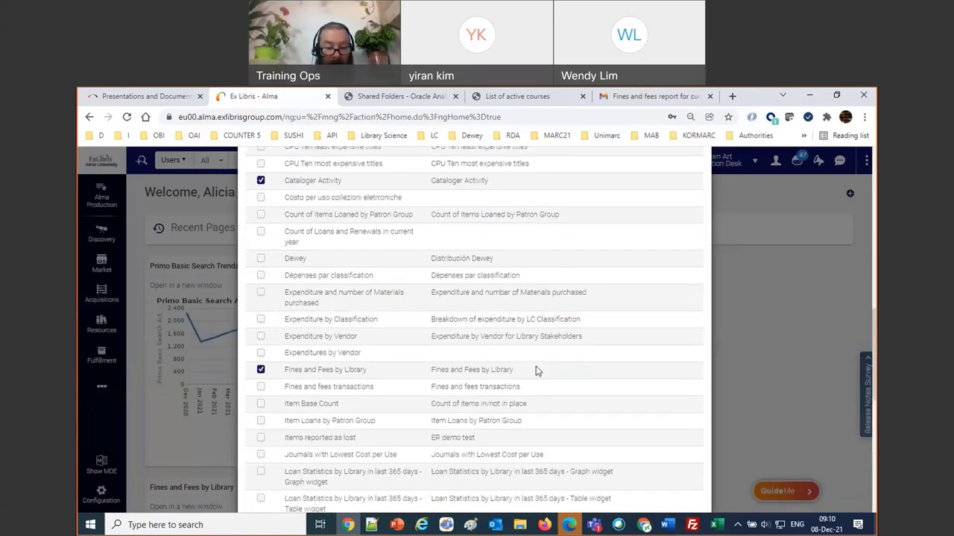
Search the widget list for 'Fines and fees transactions', then return to the Analytics Configuration list.
key(ctrl+f)
text(Fines and fees transactions)
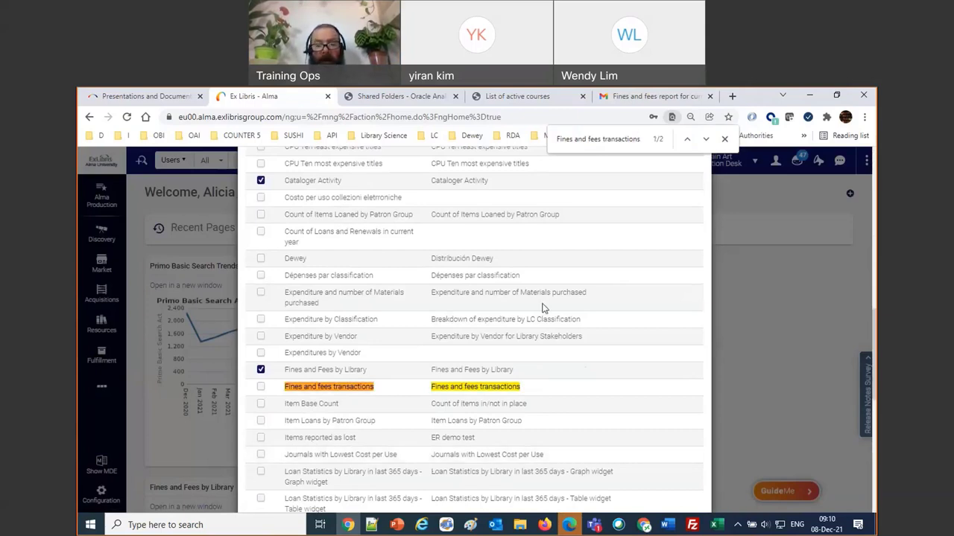
scroll(543, 309, up, 2)
scroll(543, 308, down, 3)
click(545, 525)
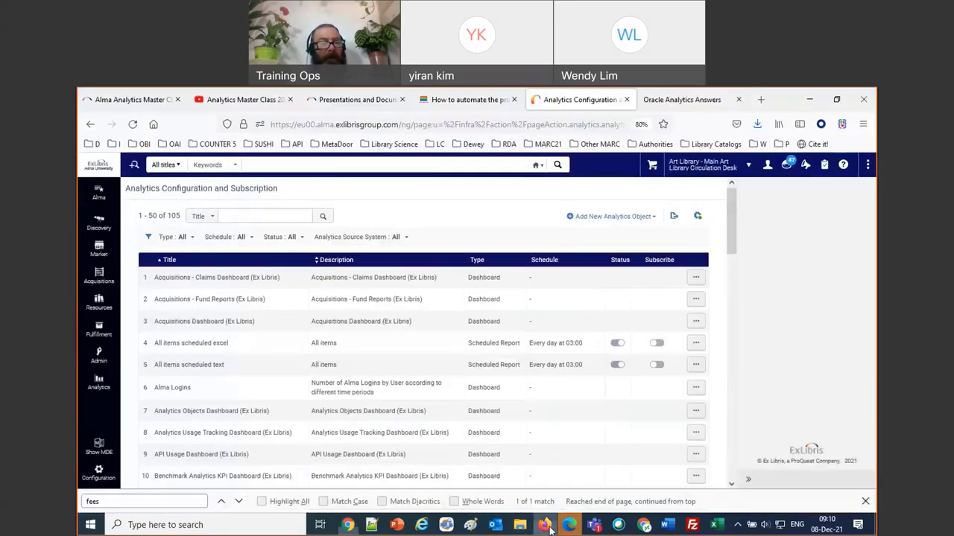
Filter analytics objects to Type Widget and locate 'Fines and fees transactions' in row 17.
click(187, 236)
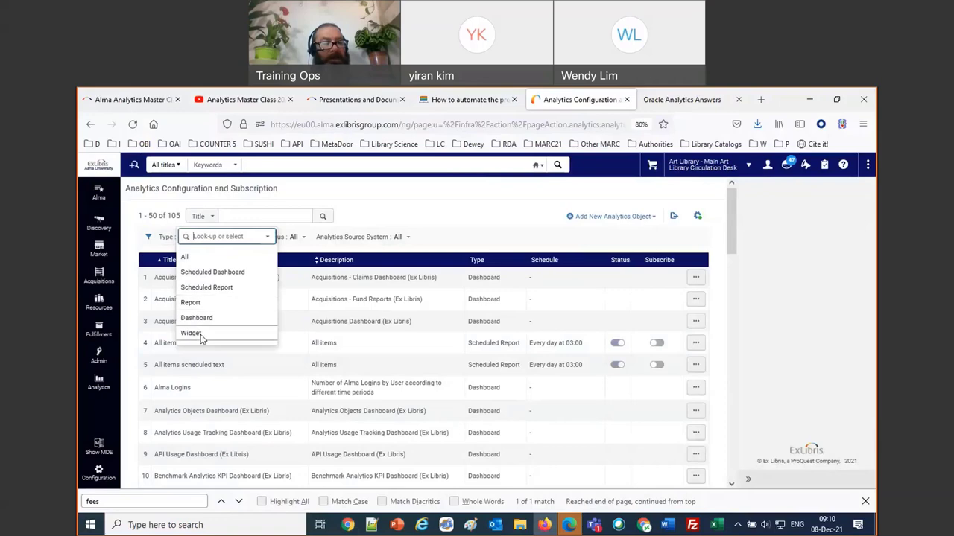
click(199, 335)
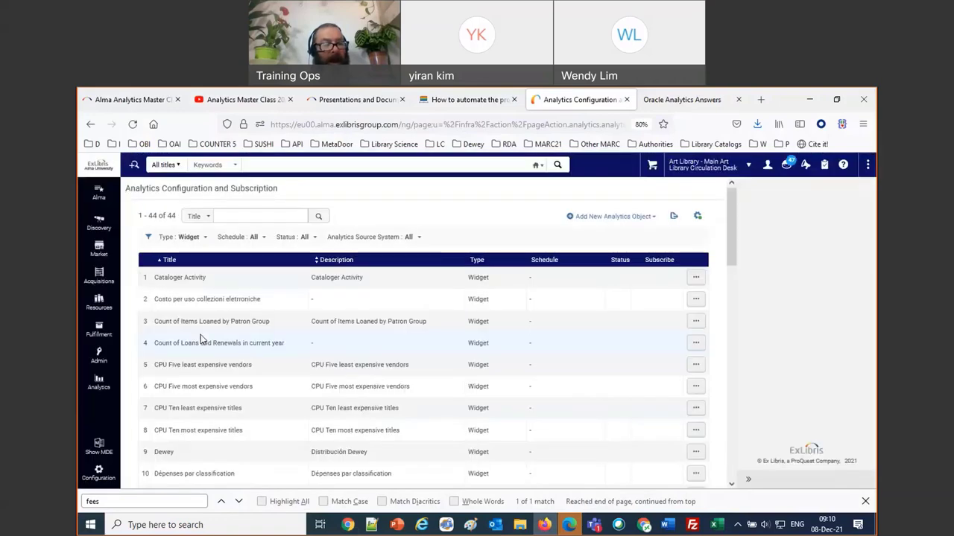
scroll(205, 358, down, 5)
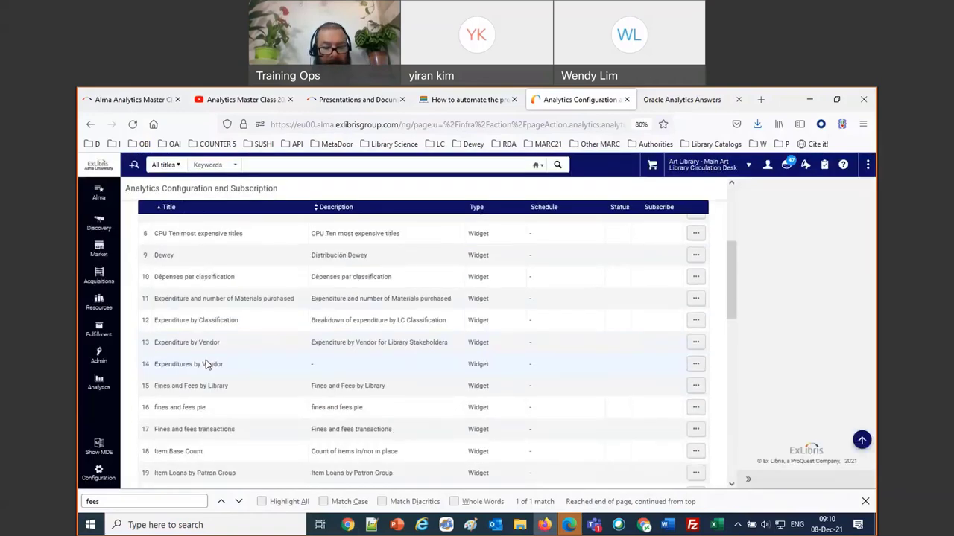
key(ctrl+f)
text(Fines and fees transactions)
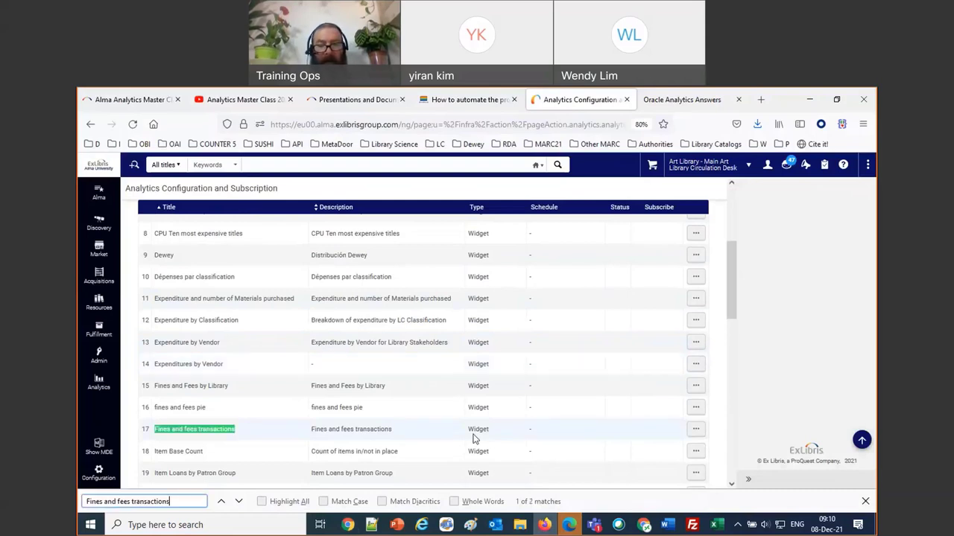
click(699, 433)
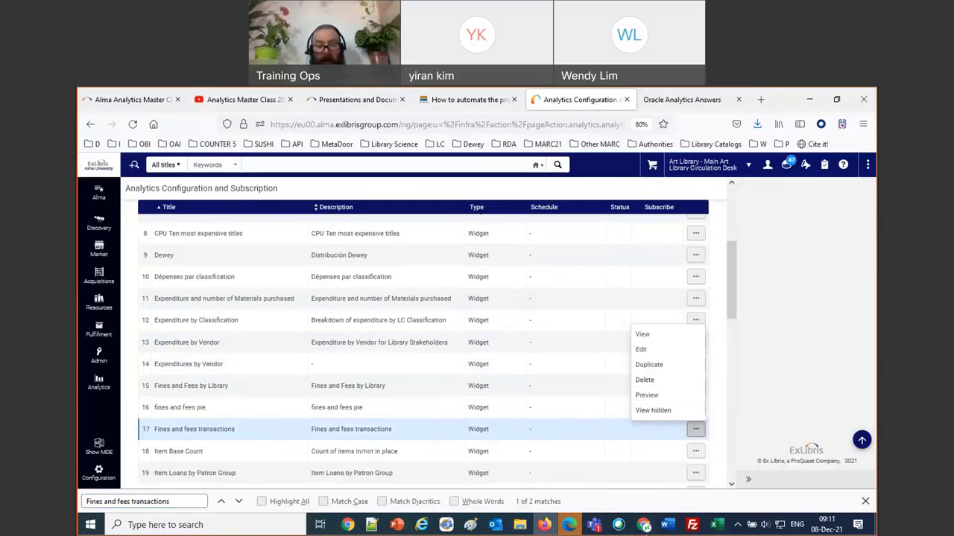
click(348, 525)
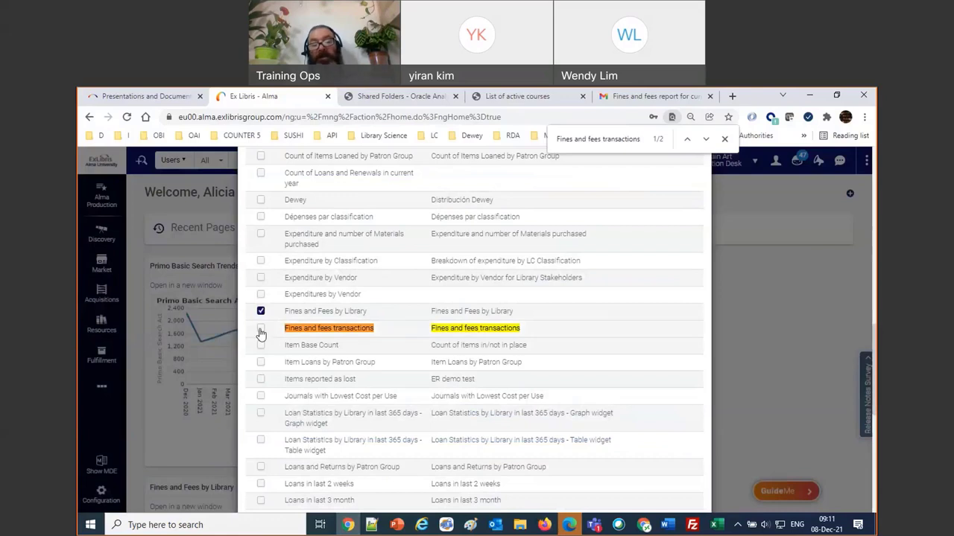
Enable the 'Fines and fees transactions' widget and expand its pie chart on the home page.
click(261, 330)
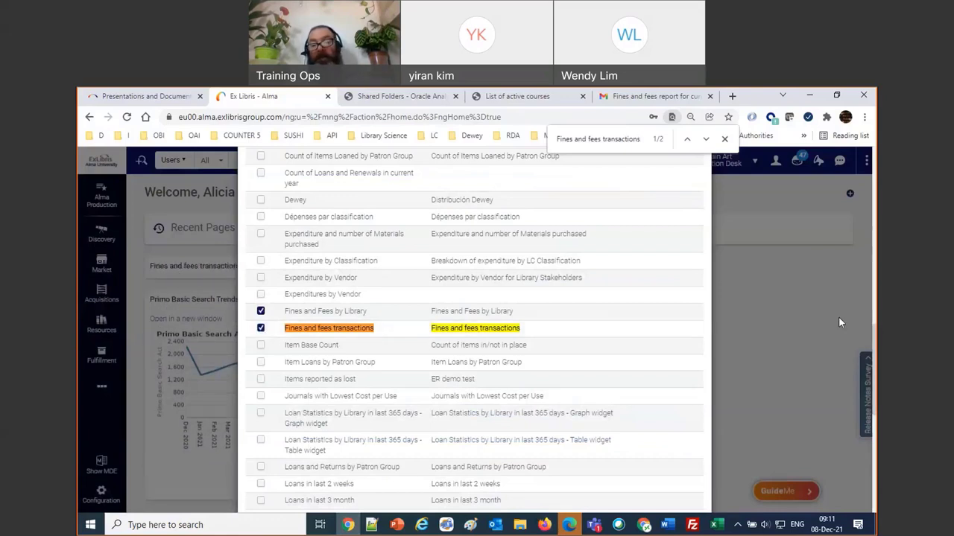
click(827, 341)
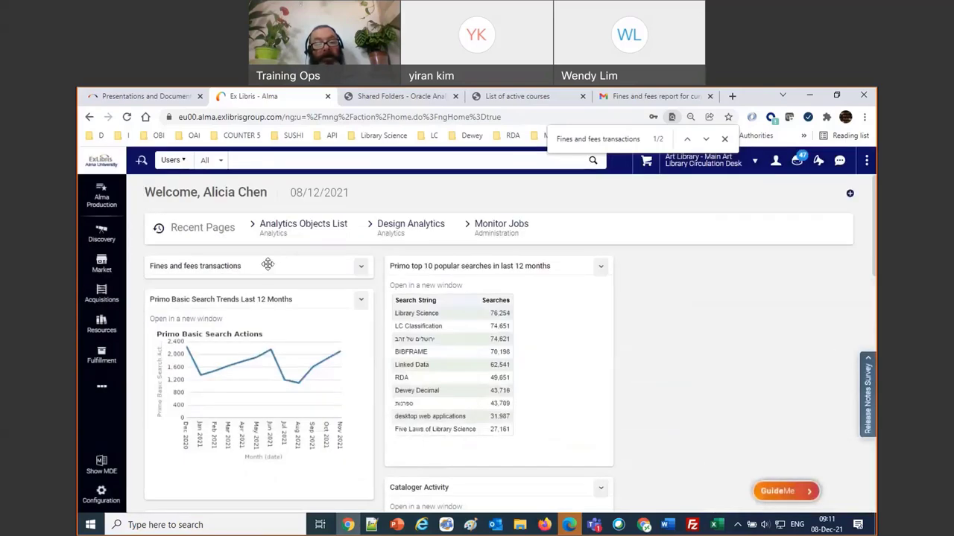
click(362, 269)
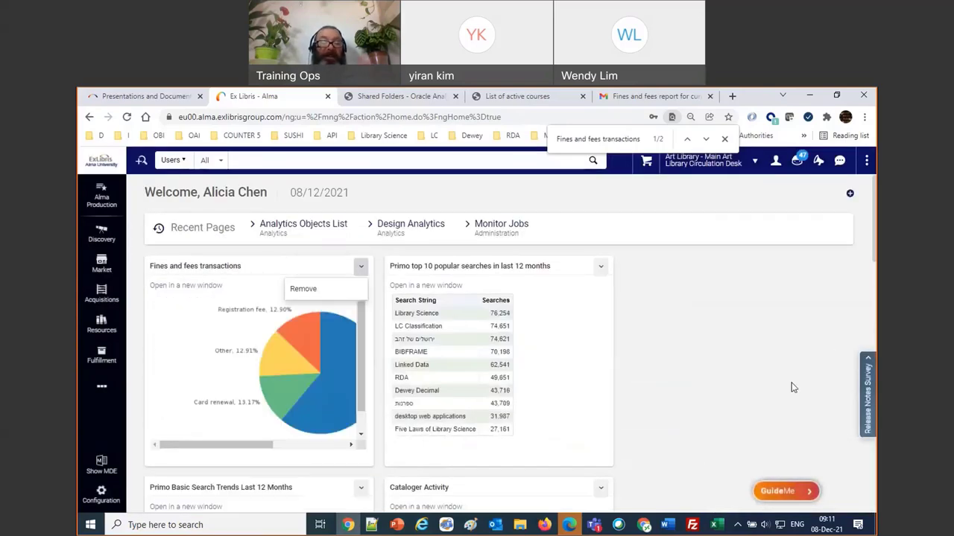
click(693, 346)
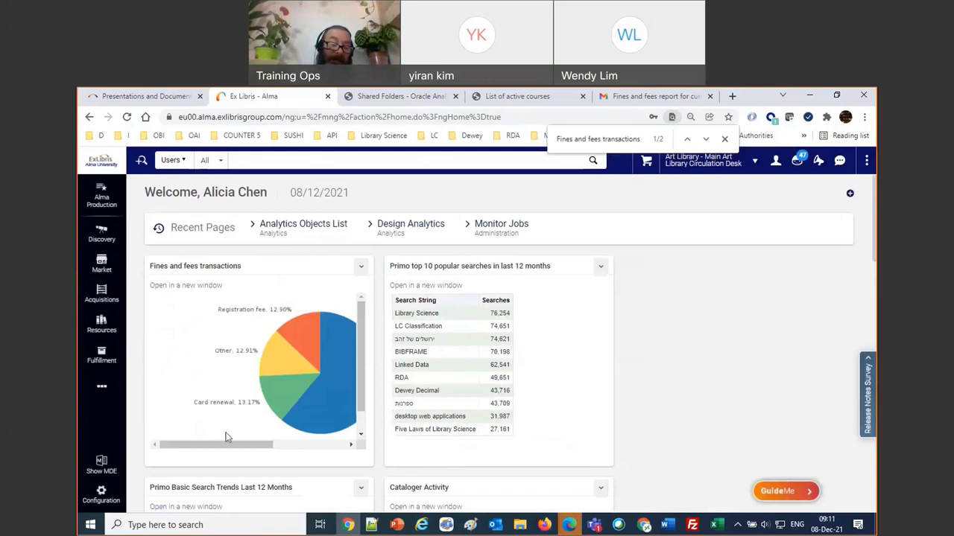
mouse_move(223, 449)
mouse_down()
mouse_move(341, 445)
mouse_move(171, 446)
mouse_move(430, 446)
mouse_move(223, 445)
mouse_up()
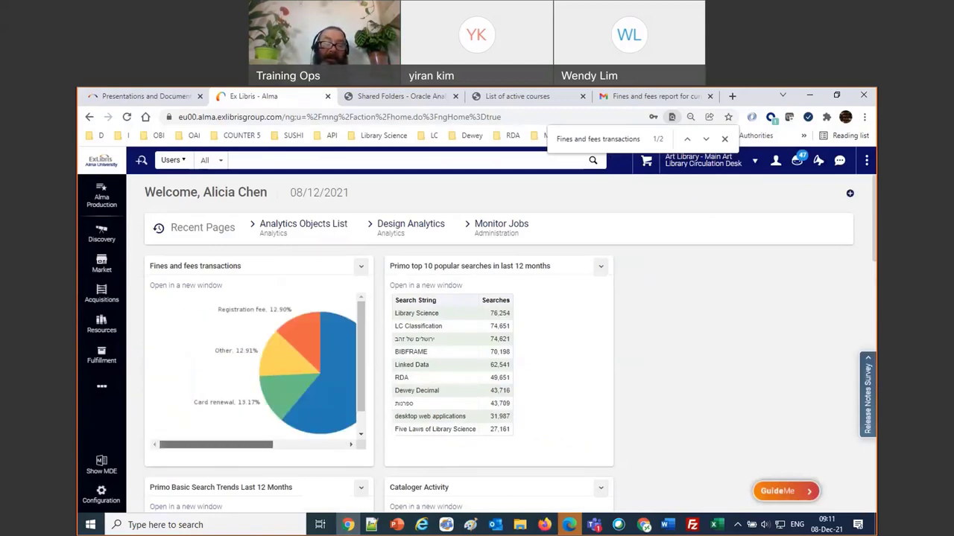
drag(364, 391, 355, 339)
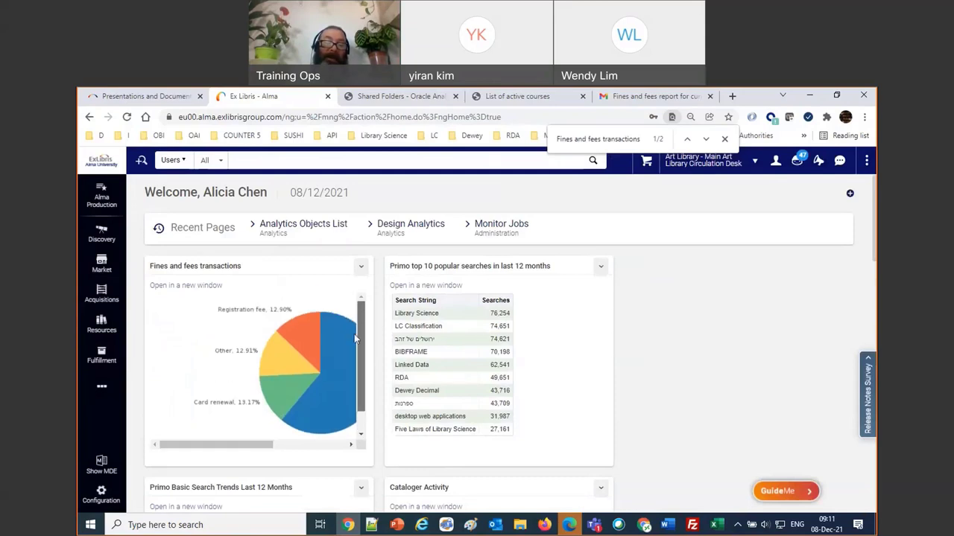
drag(357, 298, 359, 320)
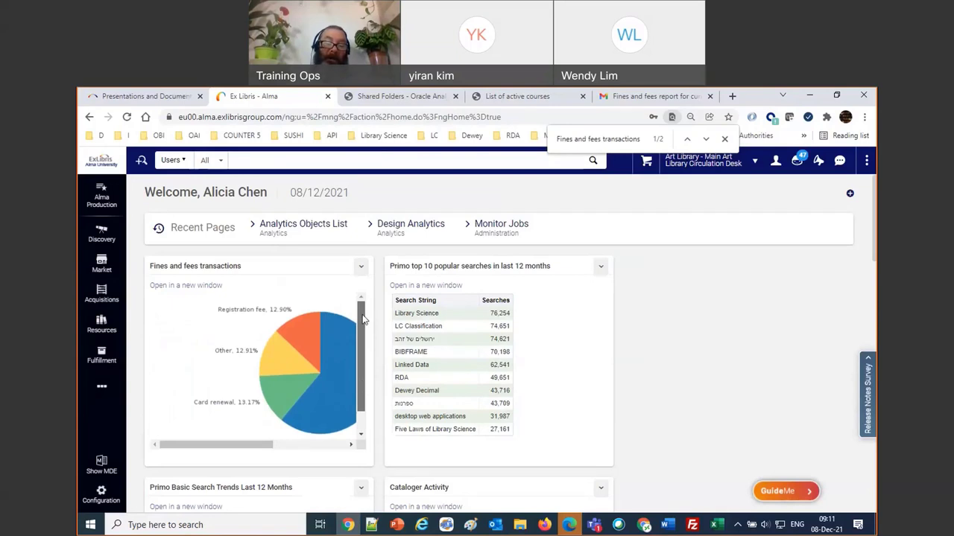
drag(251, 444, 176, 449)
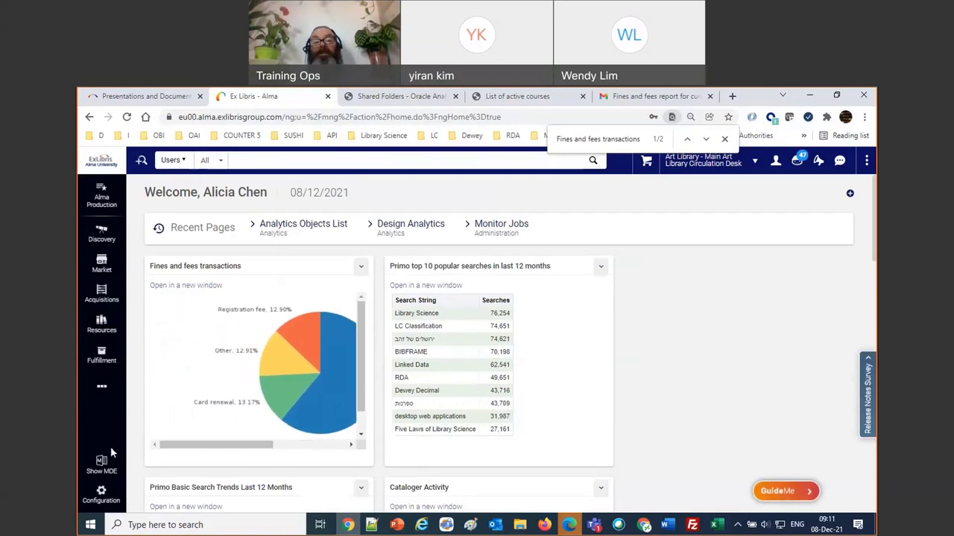
Bring up the Fines and Fees Transactions report and its pie chart's graph properties.
click(545, 524)
click(657, 101)
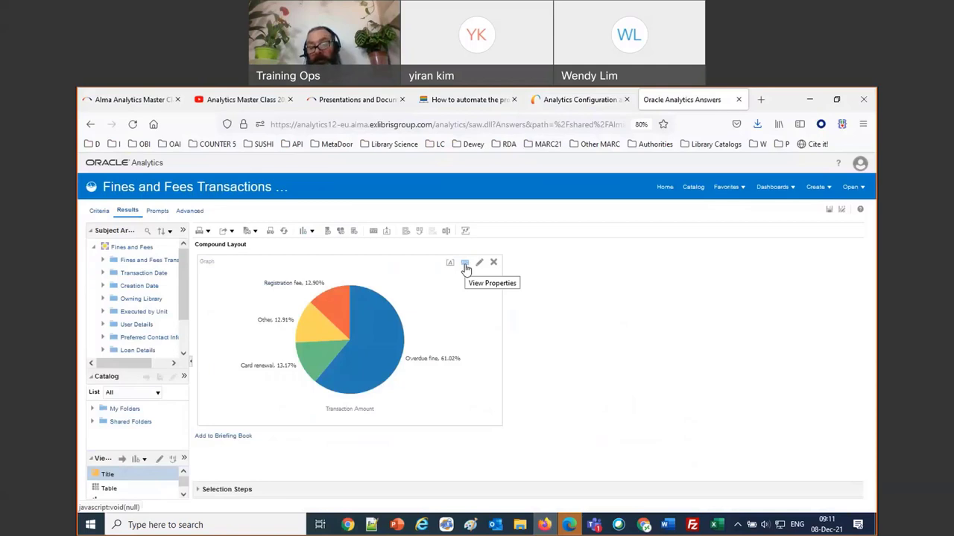
click(465, 265)
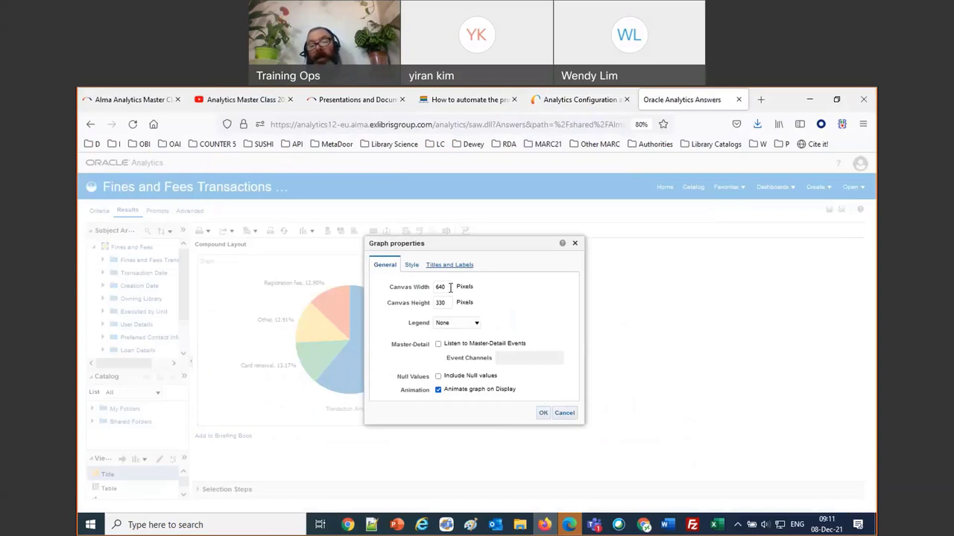
Set the pie chart canvas to 340 × 275 pixels and save the analysis.
click(410, 293)
text(340)
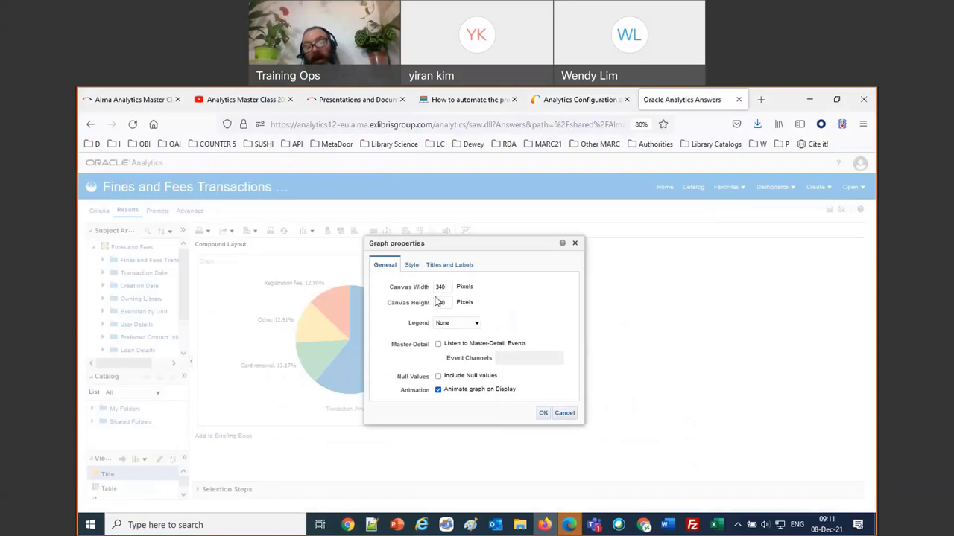
click(401, 303)
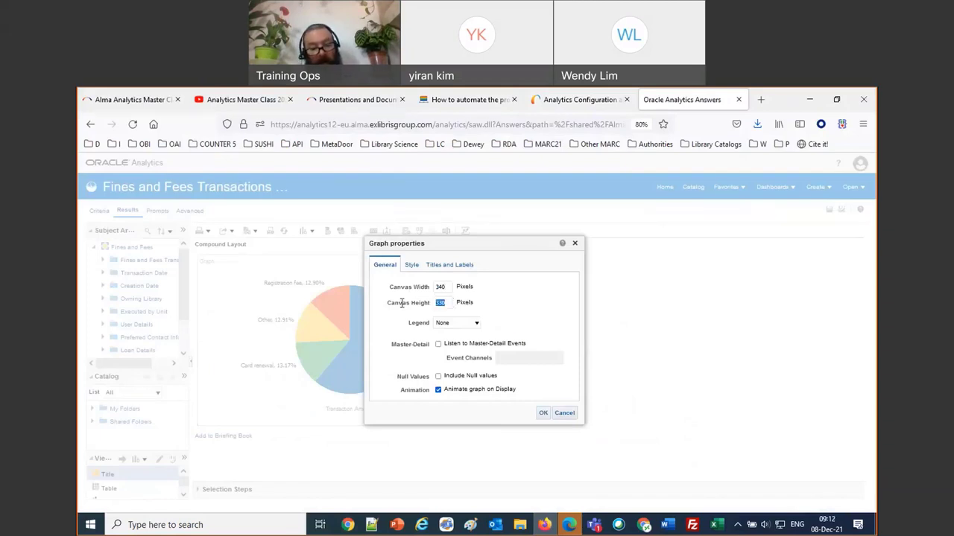
text(275)
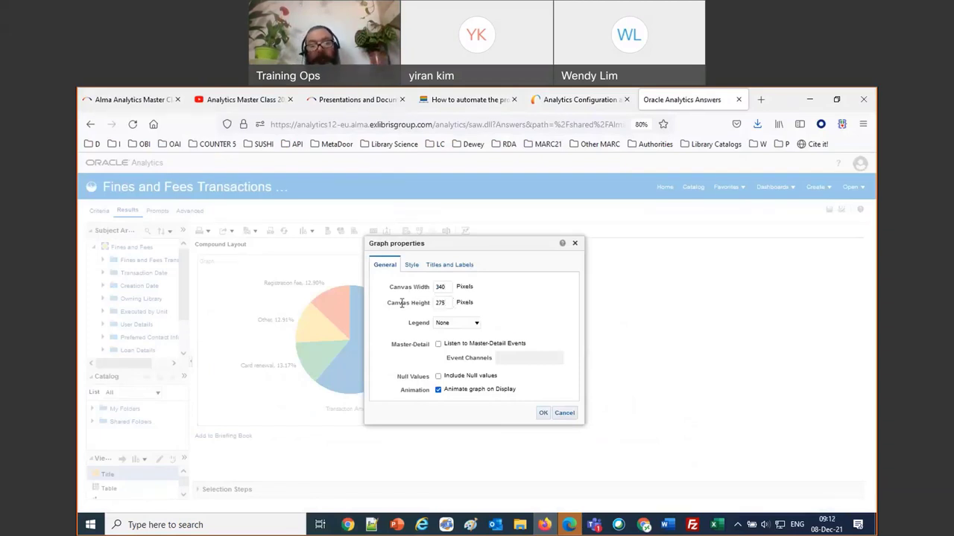
click(543, 413)
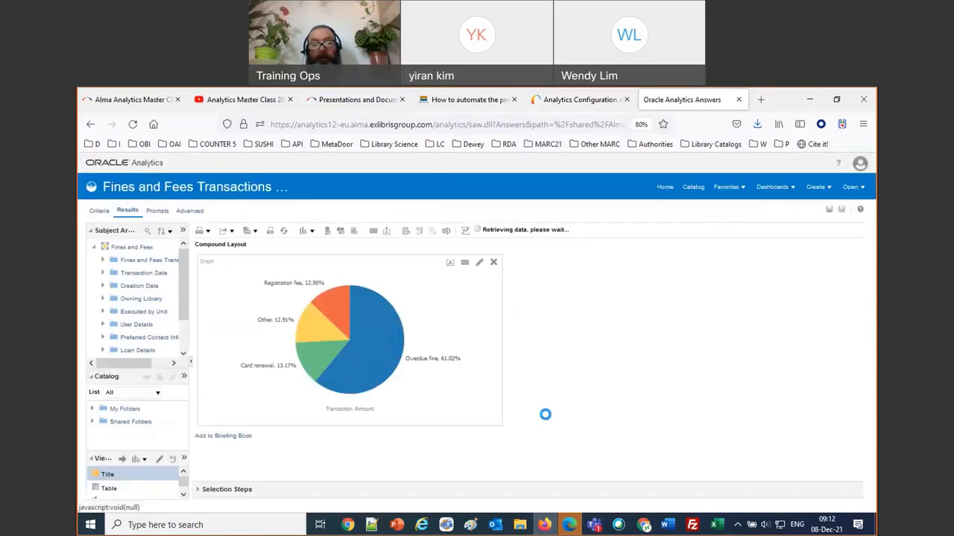
click(830, 211)
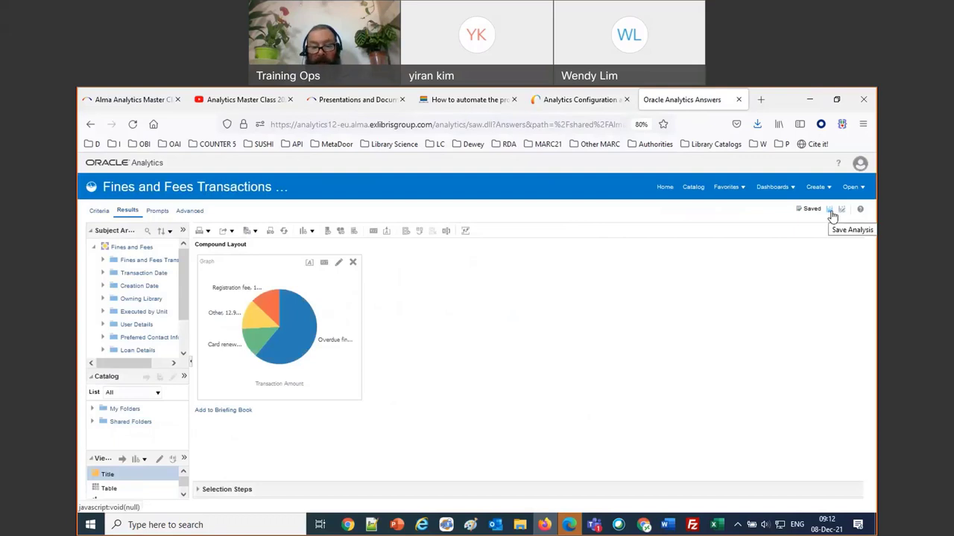
Reload the Alma home page to refresh the fines and fees widget, then return to the analysis.
click(348, 524)
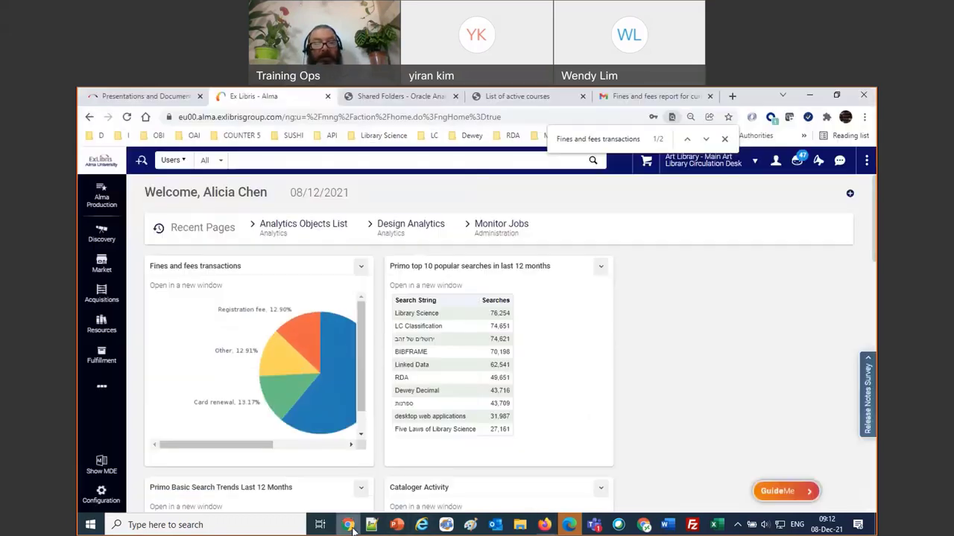
click(101, 165)
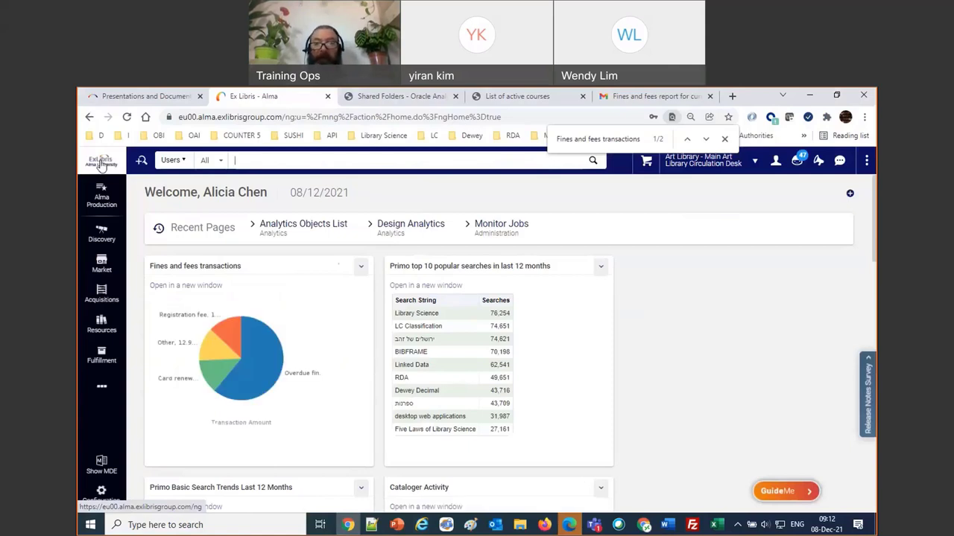
click(545, 526)
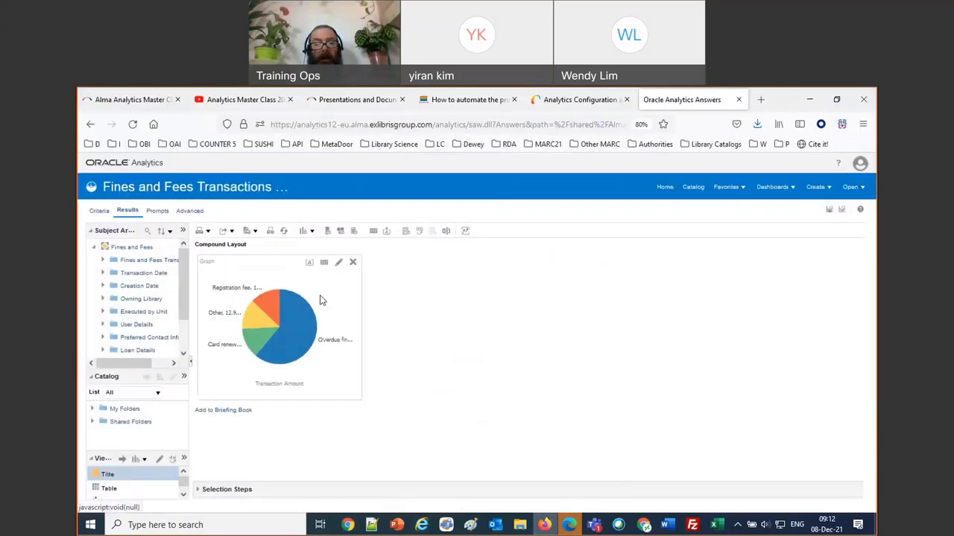
In the pie chart's properties, set Canvas Width 360 and Height 295, then save.
click(325, 265)
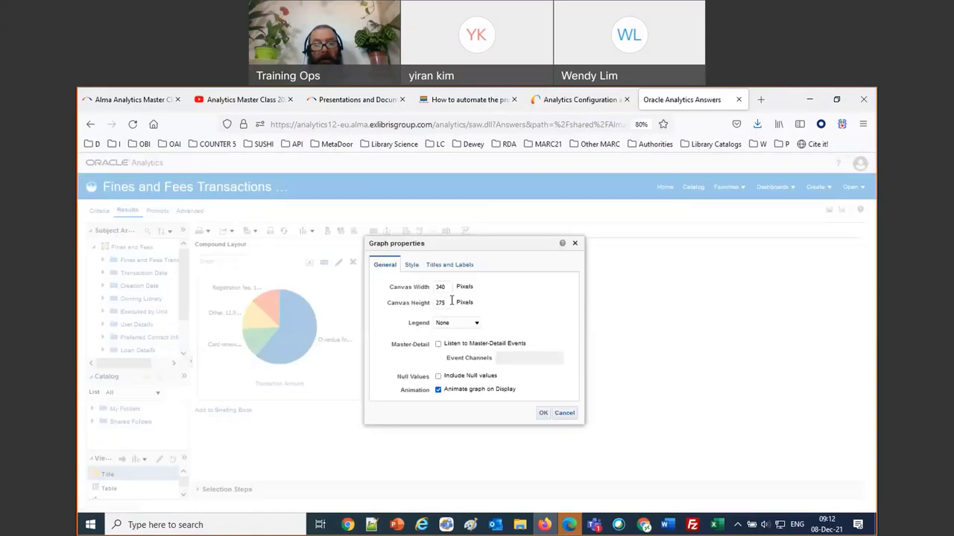
click(347, 524)
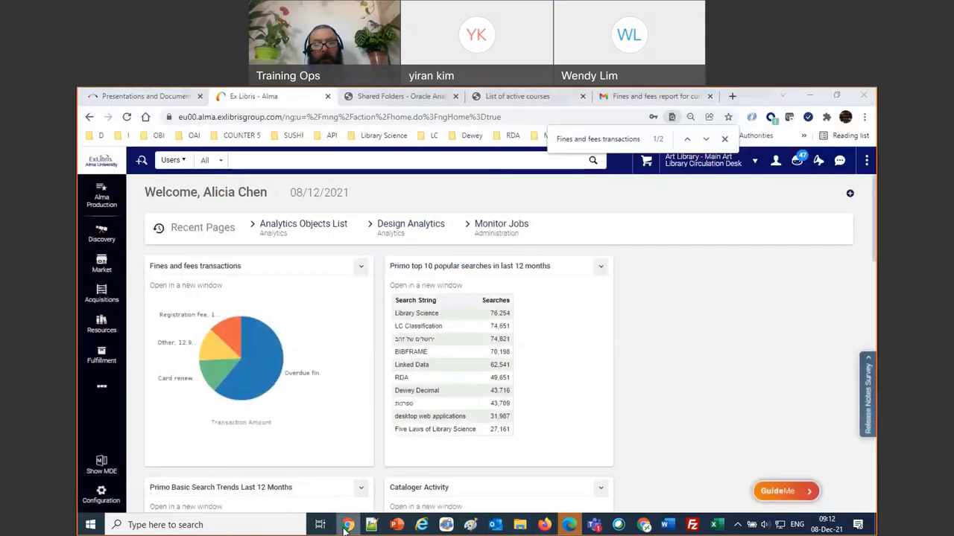
click(347, 525)
drag(450, 291, 423, 288)
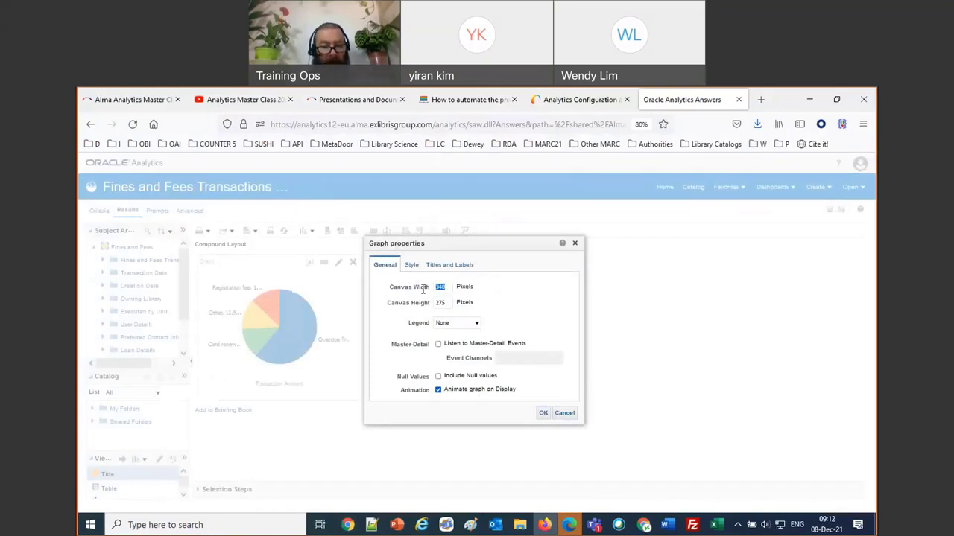
text(1360)
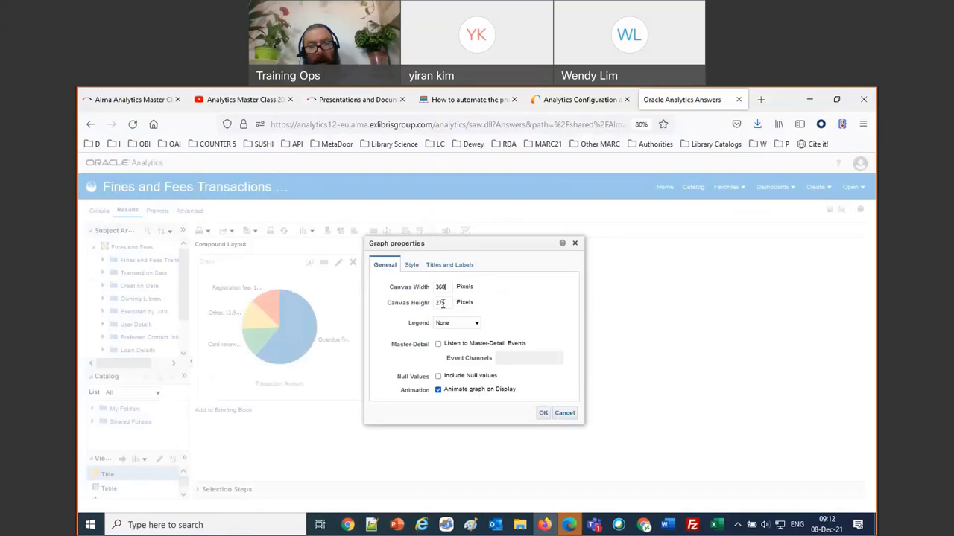
drag(442, 304, 402, 298)
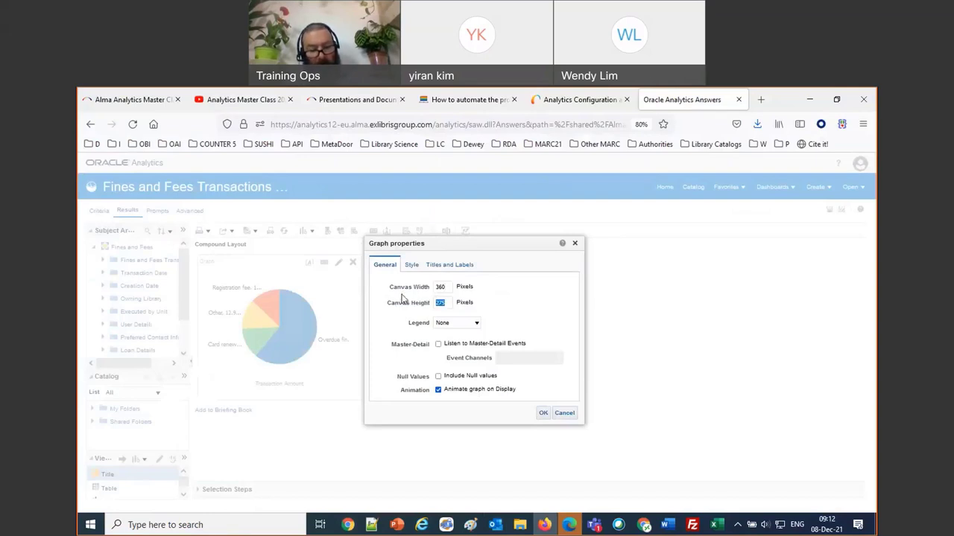
text(39)
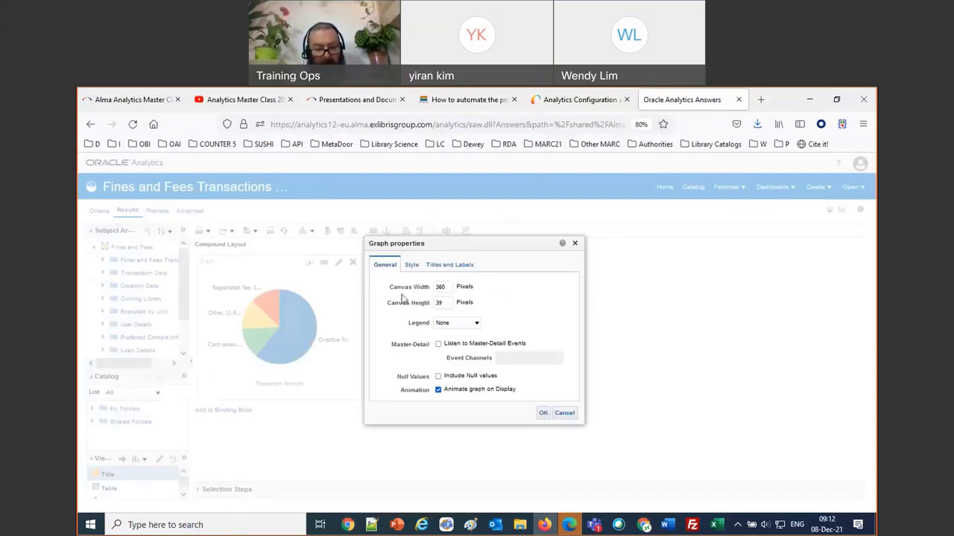
key(ctrl+z)
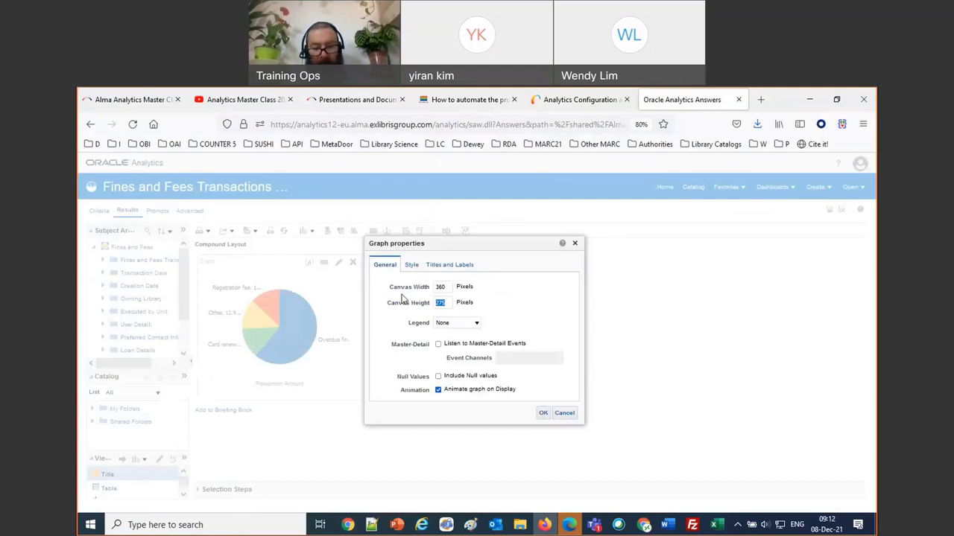
text(295)
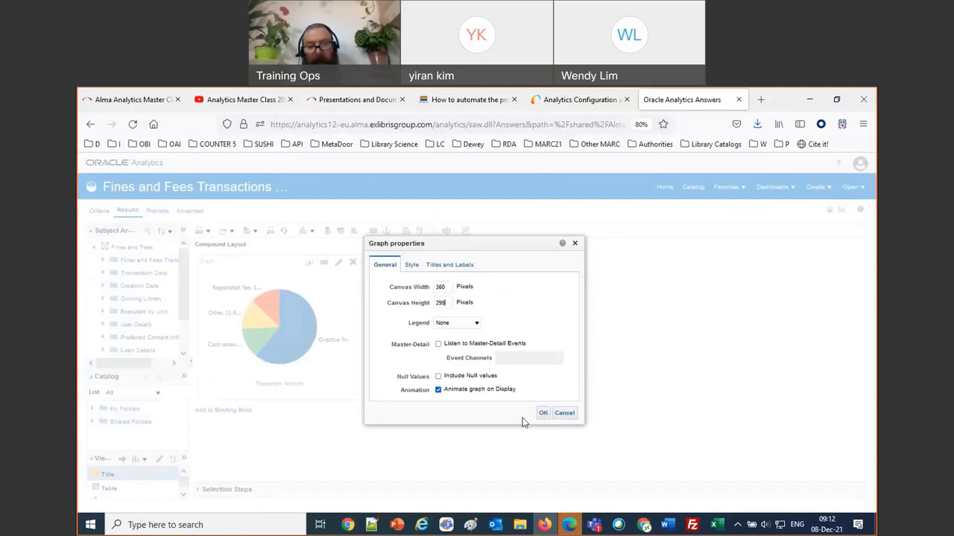
click(544, 413)
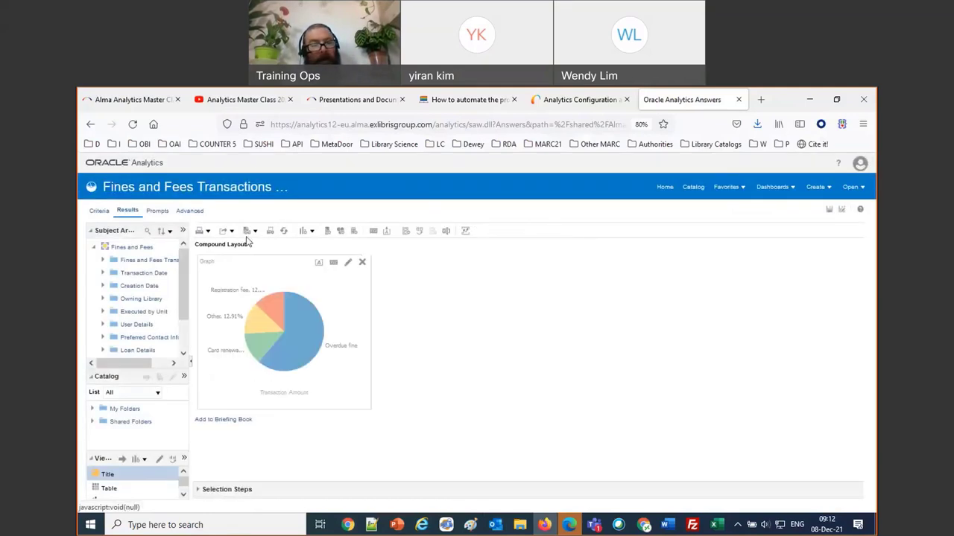
click(829, 210)
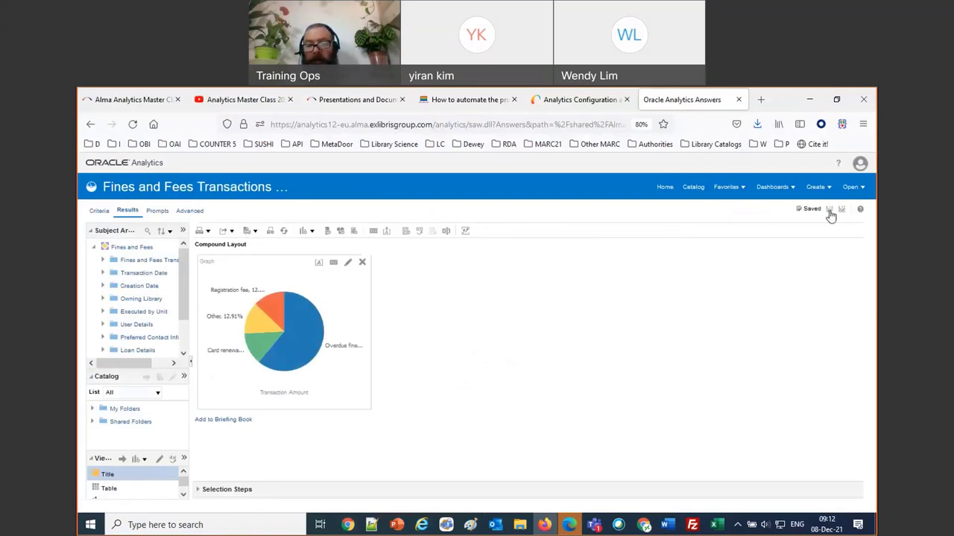
Reload the Alma home page widget and check Monitor Jobs for the daily analytics schedule job.
click(348, 526)
click(101, 162)
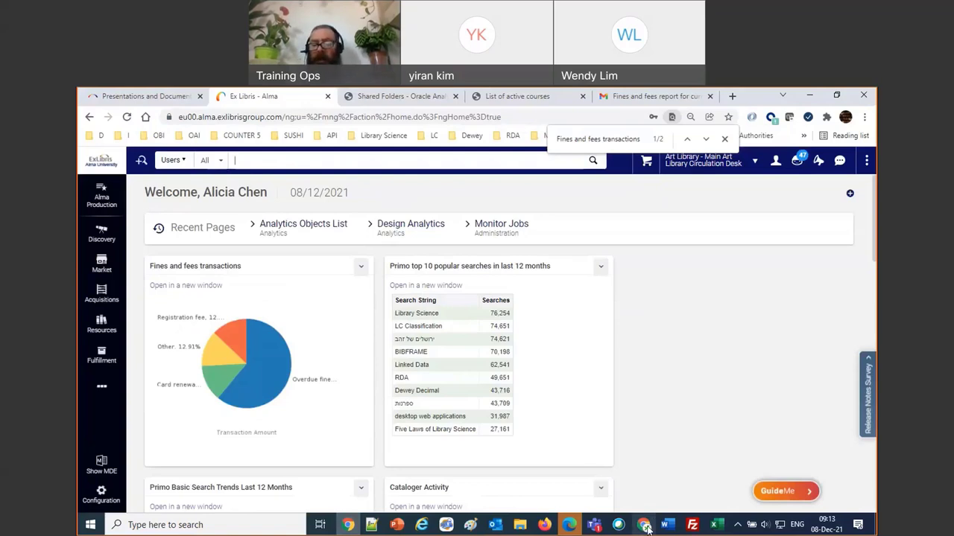
mouse_move(645, 521)
click(639, 472)
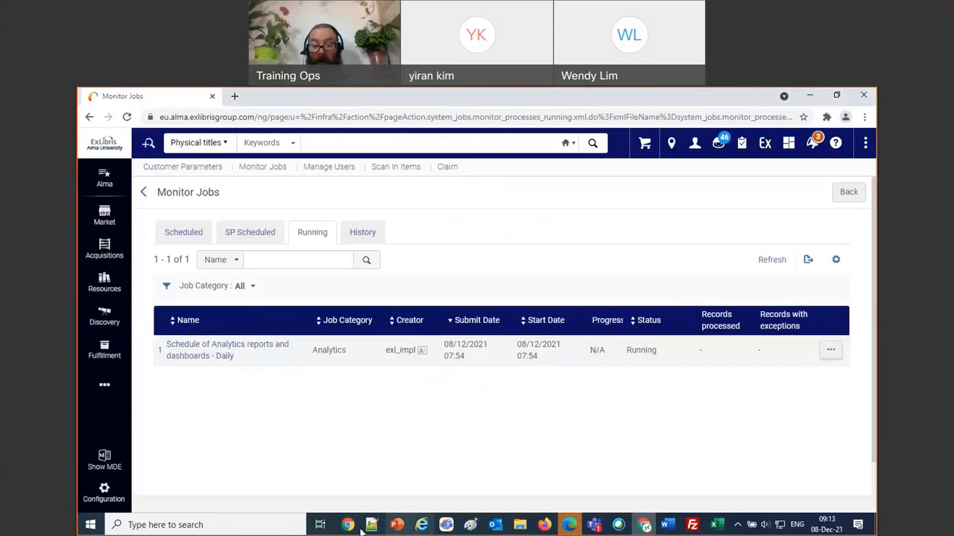
click(544, 524)
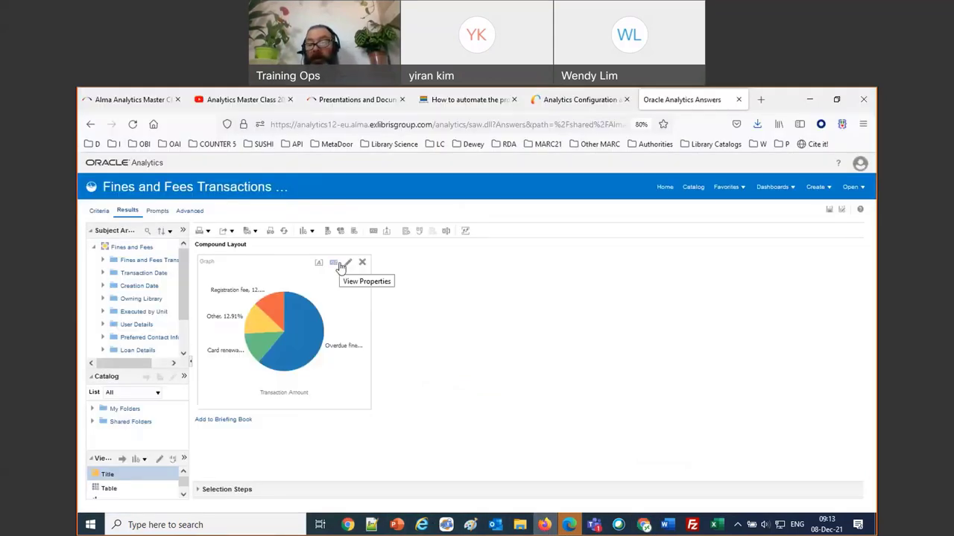
Save a copy named 'Fines and Fees Transactions for Current Calendar Year - table'.
click(842, 210)
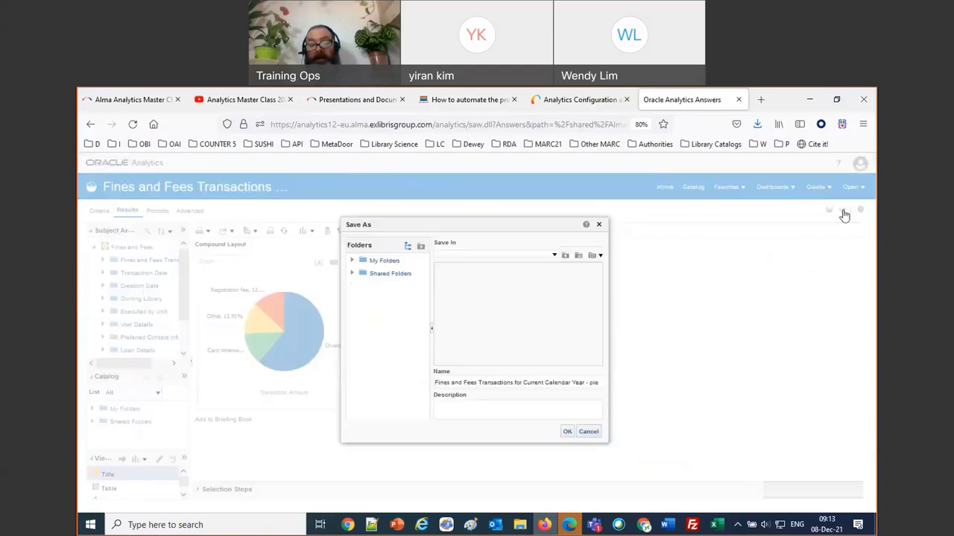
click(591, 383)
double_click(594, 384)
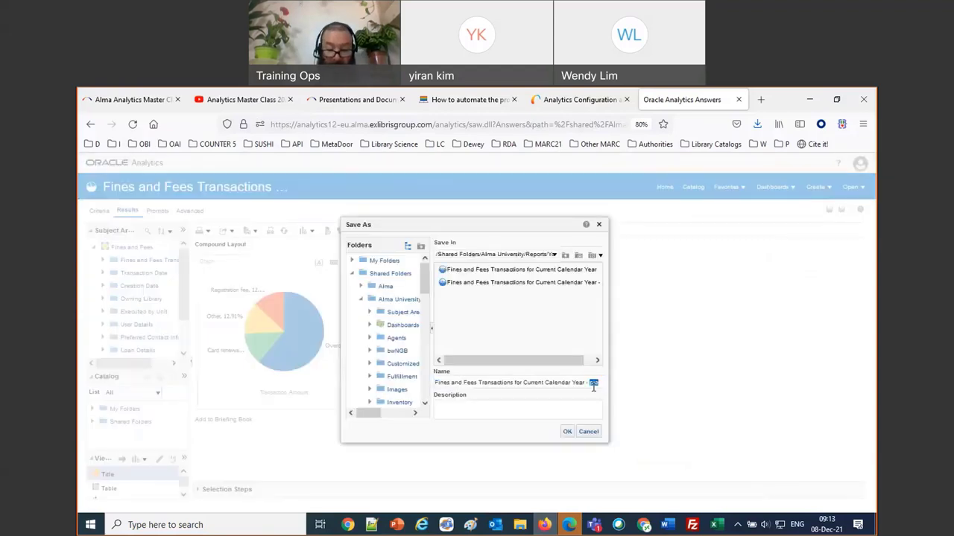
text(table)
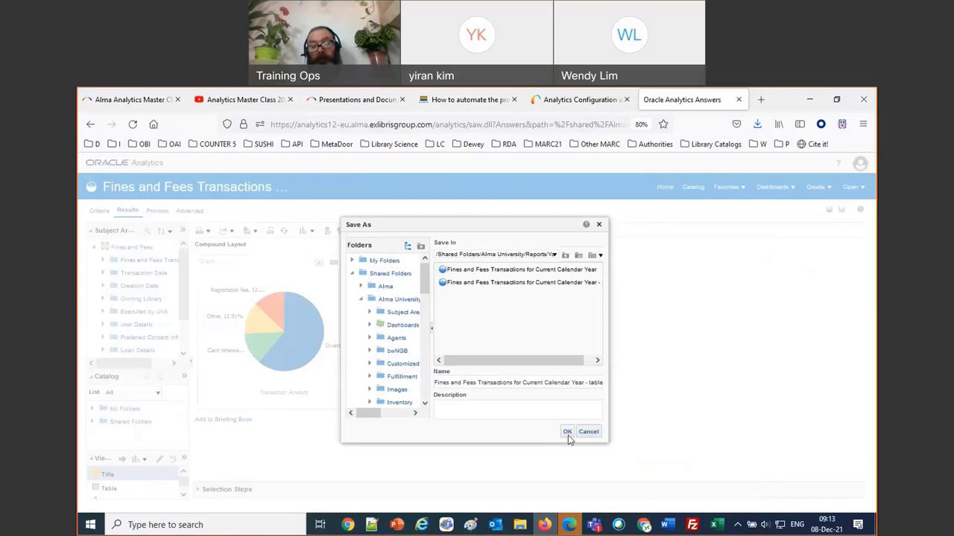
click(567, 433)
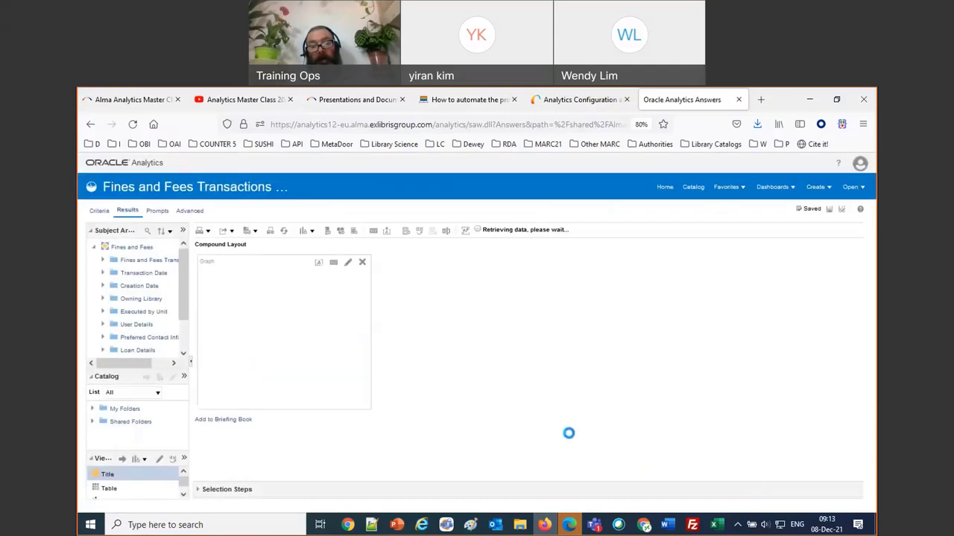
Replace the pie chart with a Table view, with a Title view placed above it.
click(362, 266)
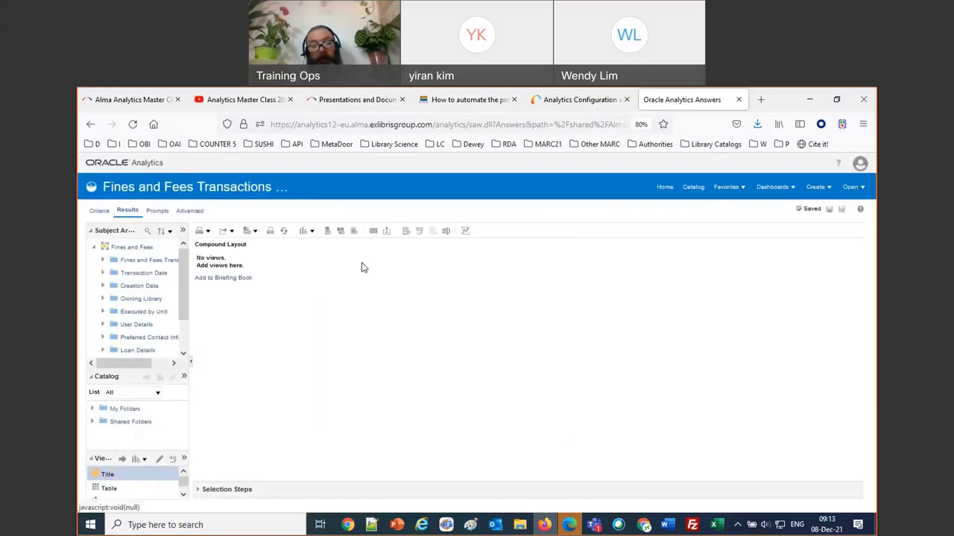
click(313, 232)
click(313, 290)
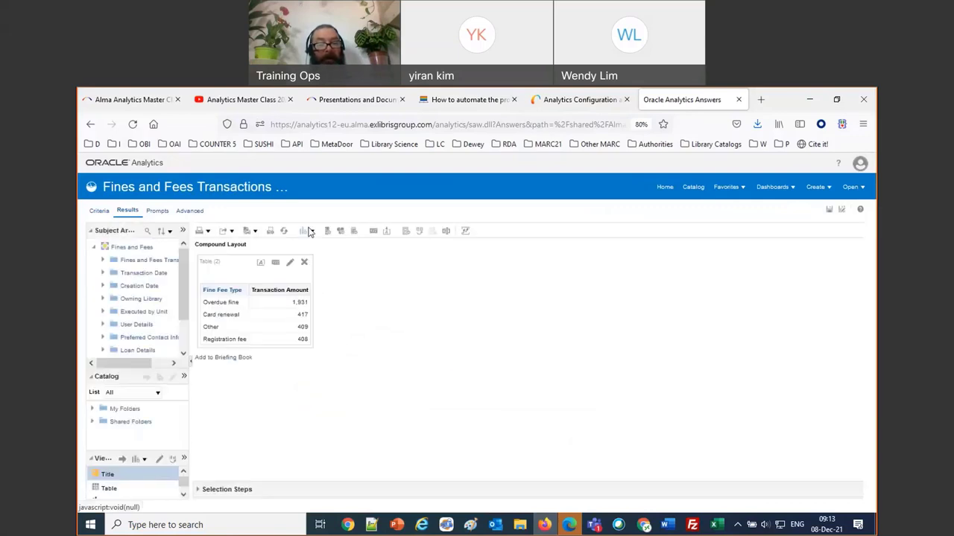
click(307, 231)
click(317, 272)
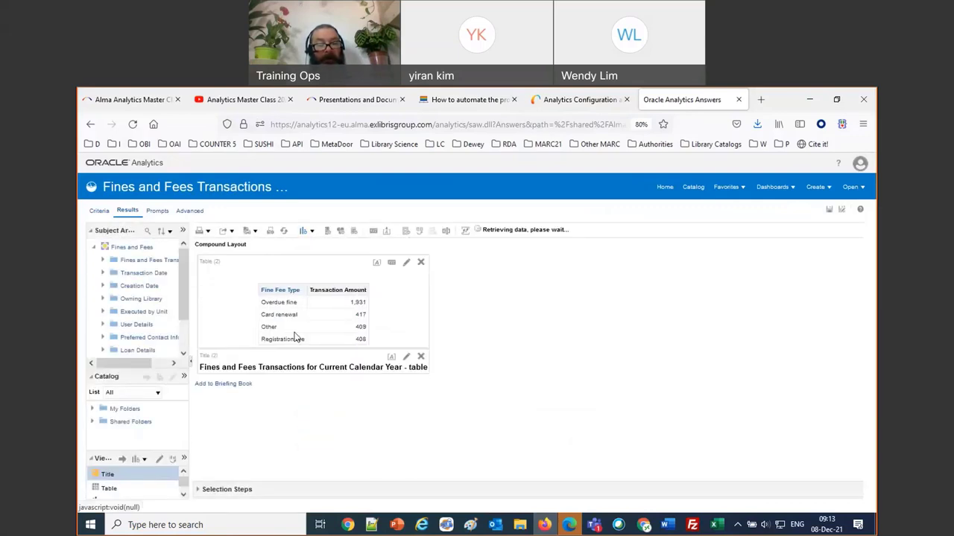
drag(298, 356, 301, 275)
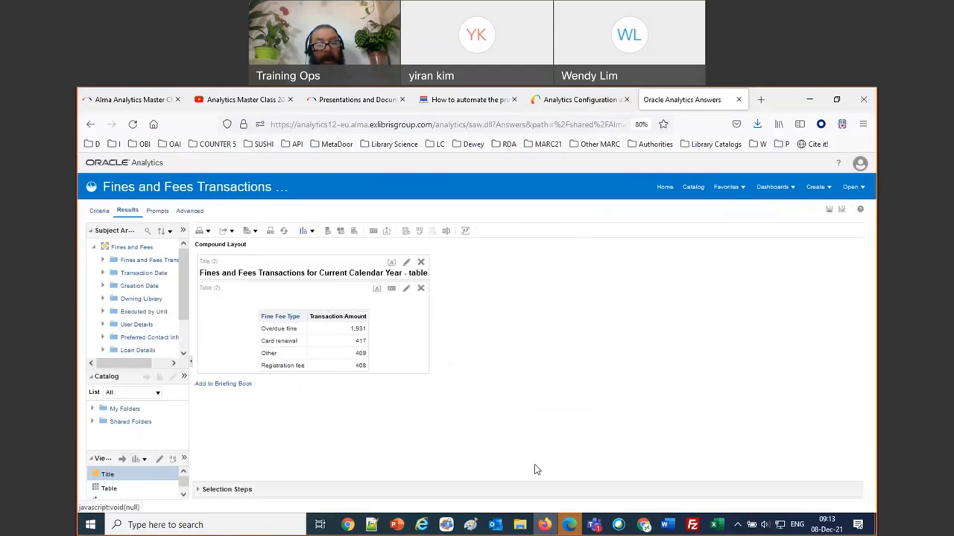
click(98, 211)
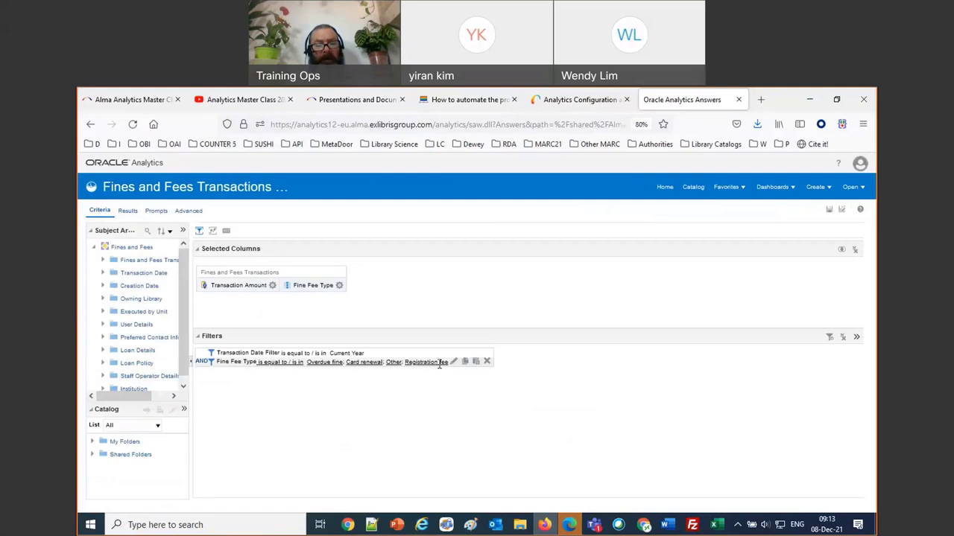
Delete the Fine Fee Type filter, copy the table title, and save the analysis.
click(487, 363)
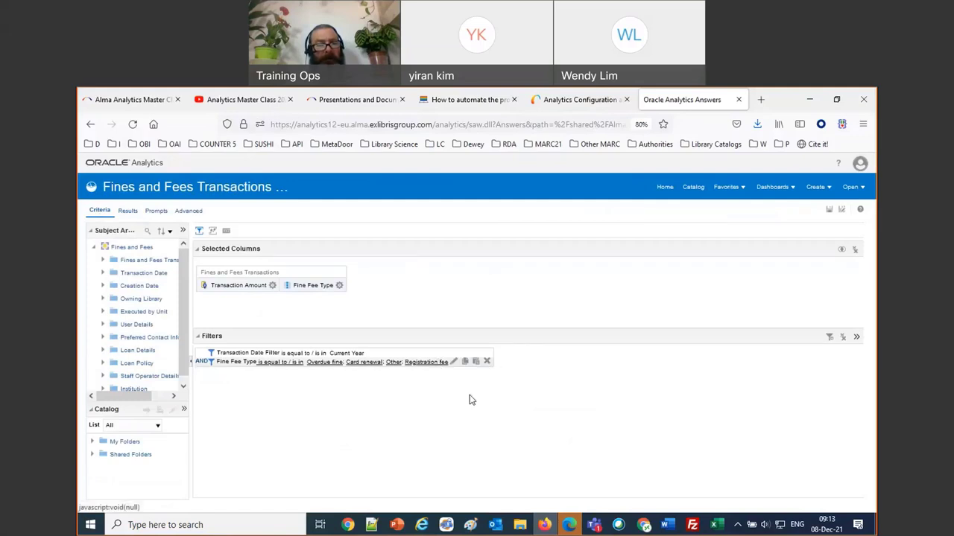
click(126, 213)
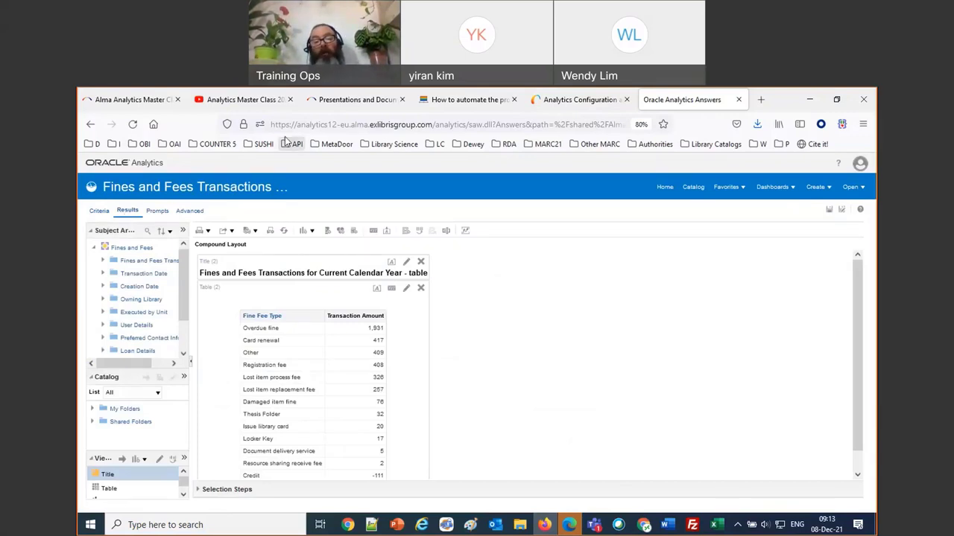
triple_click(276, 277)
key(ctrl+c)
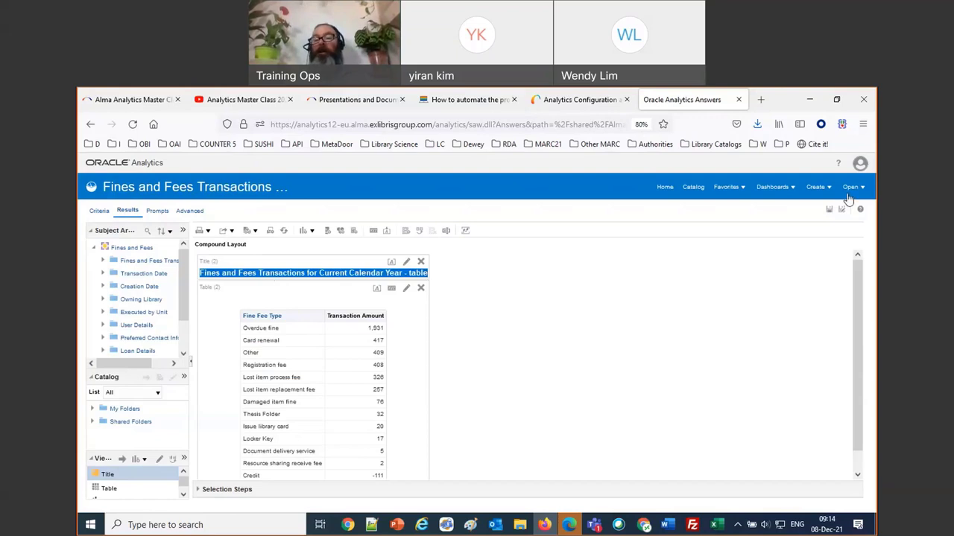
click(829, 211)
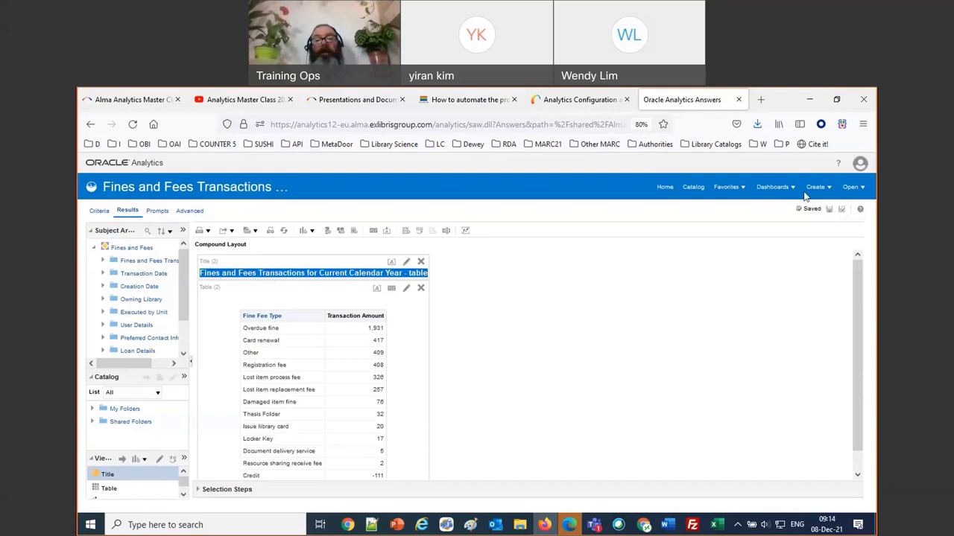
click(591, 99)
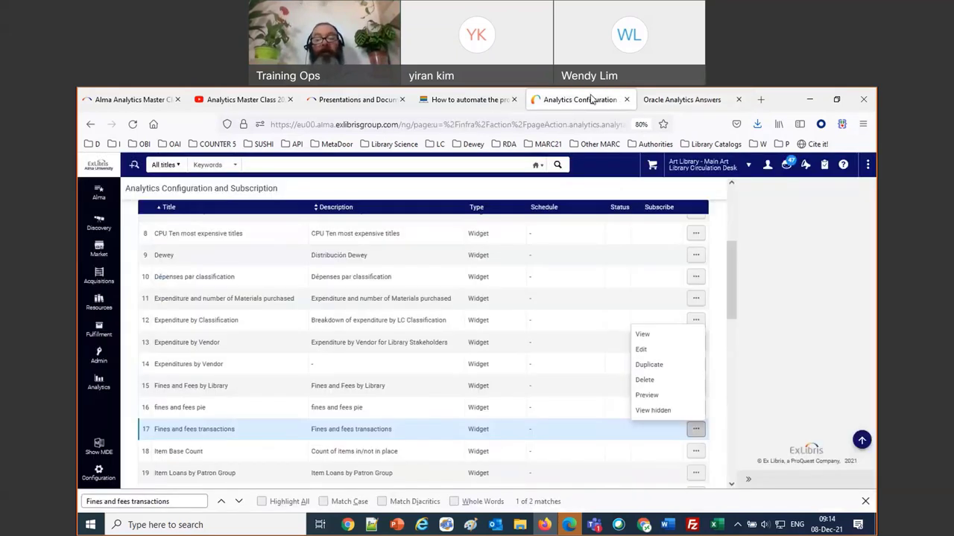
From the Analytics Objects List, add a new Alma Analytics Object.
click(105, 387)
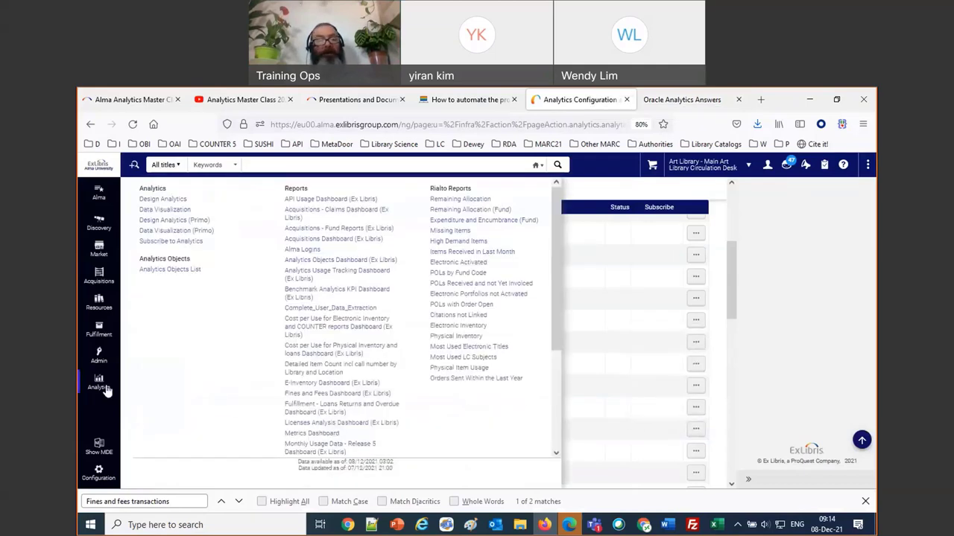
click(158, 271)
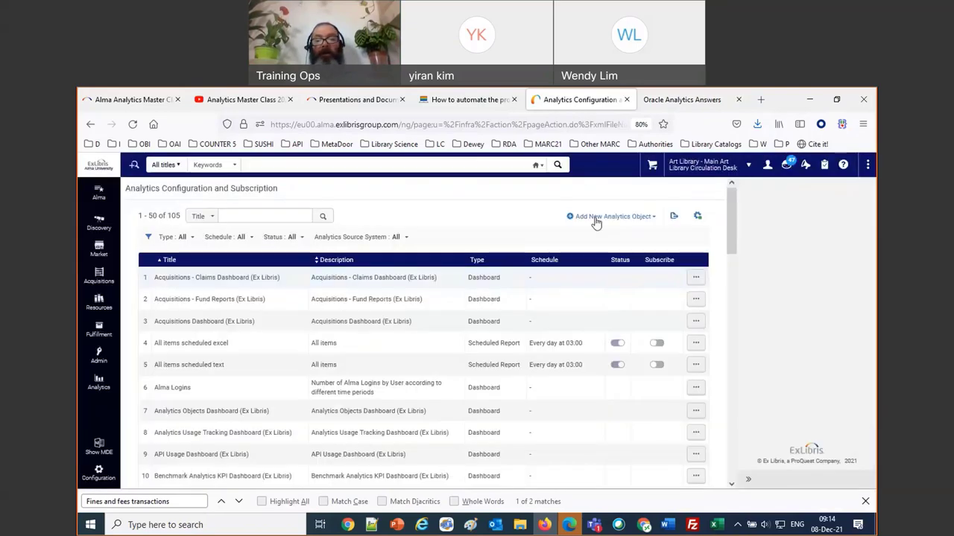
click(594, 218)
click(589, 237)
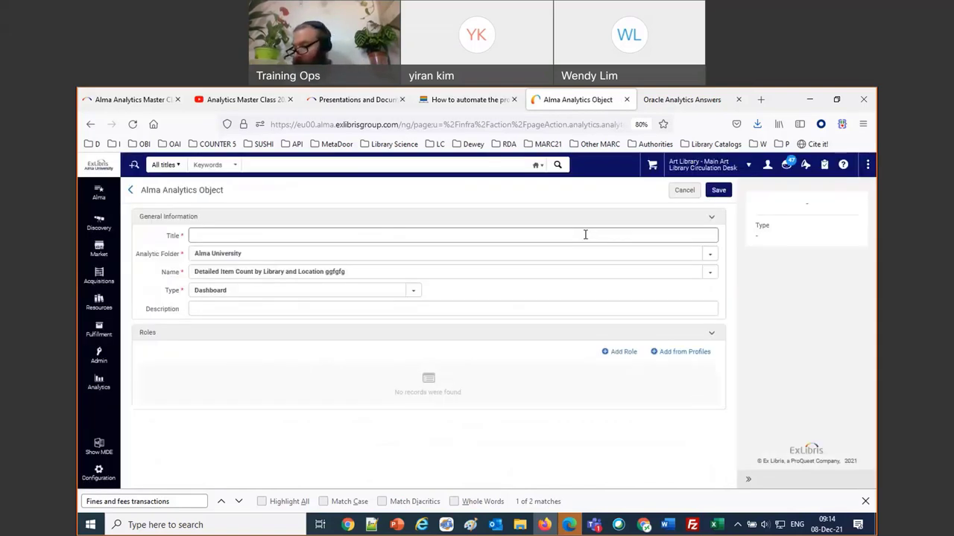
Paste the fines table title as the object's Title and Description, and set Type to Widget.
click(337, 233)
key(ctrl+v)
click(291, 309)
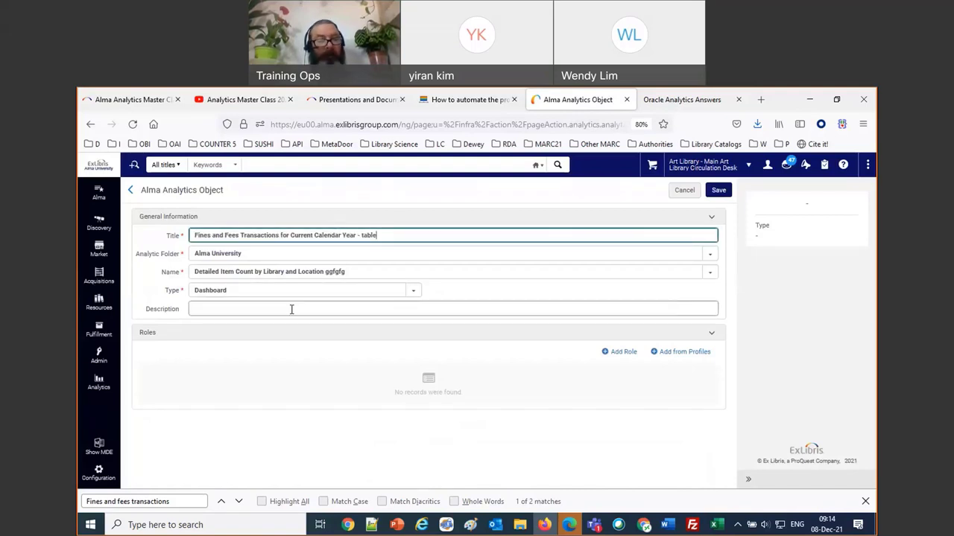
key(ctrl+v)
click(330, 290)
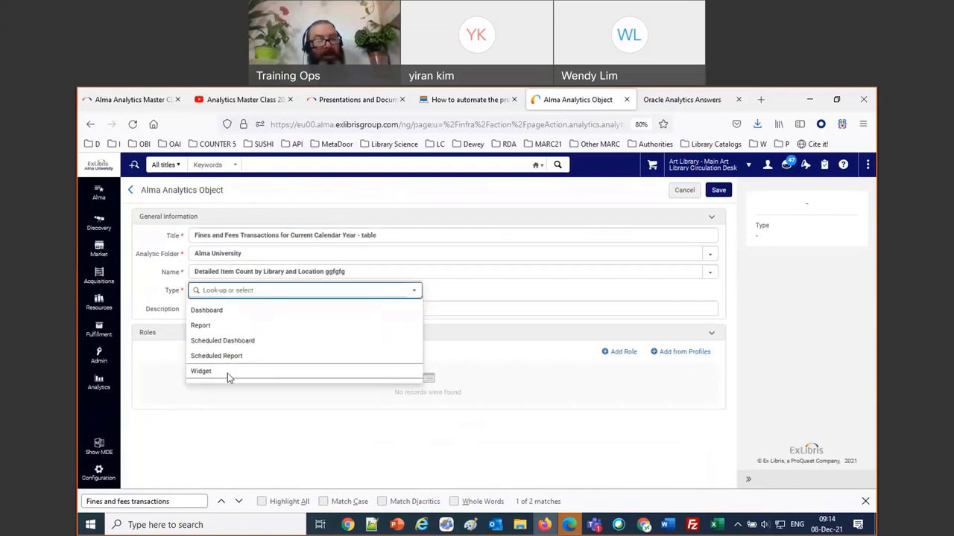
click(228, 373)
Choose the Fines and Fees/Reports folder and the Calendar Year table analysis as Name.
click(255, 255)
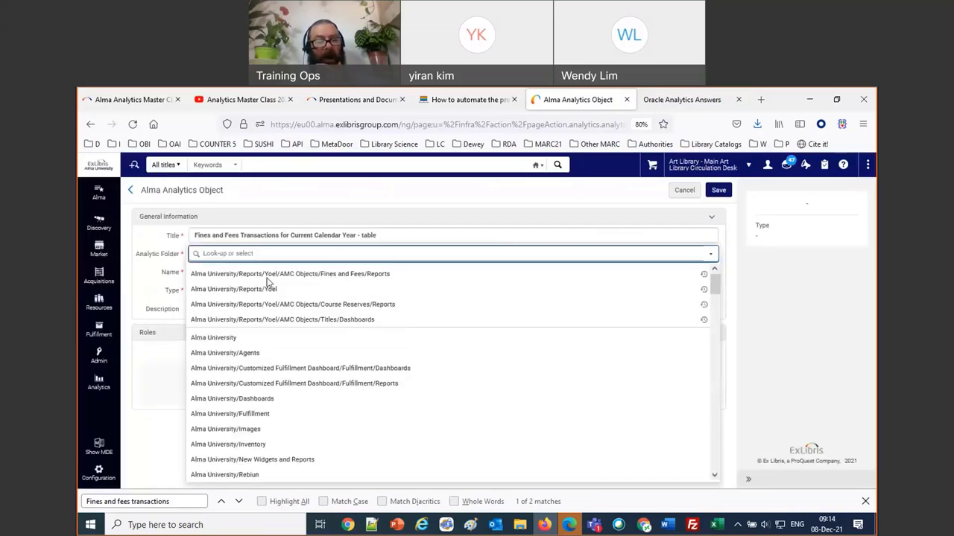
click(267, 289)
click(273, 256)
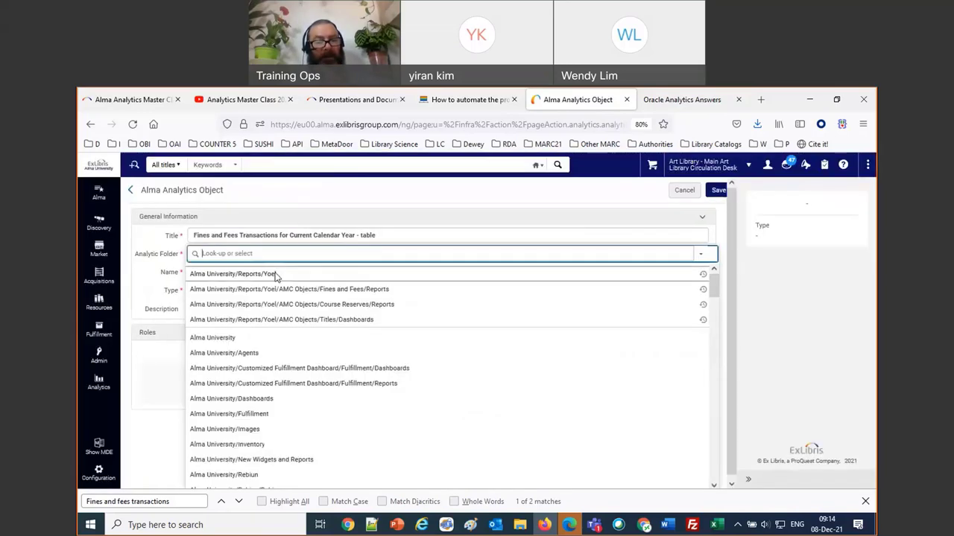
click(275, 275)
click(275, 253)
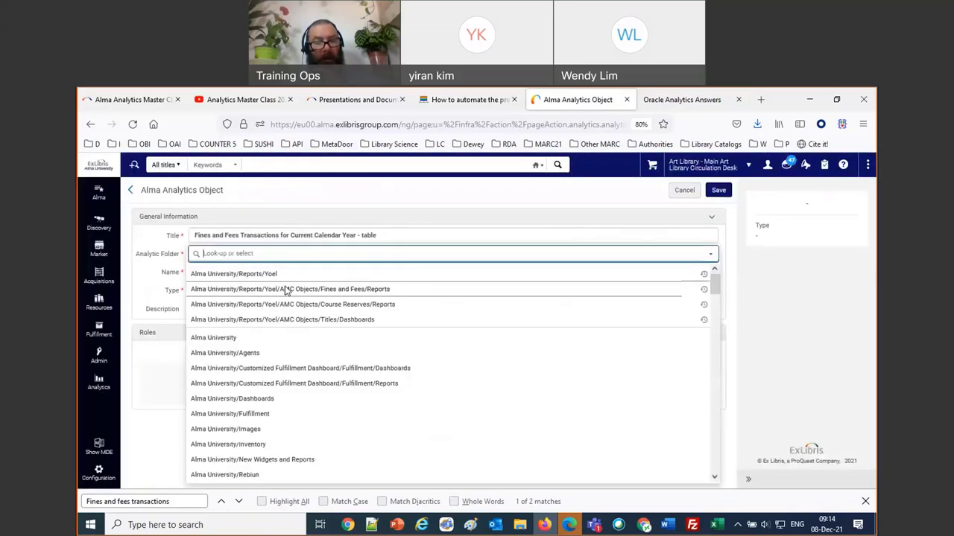
click(285, 290)
click(290, 272)
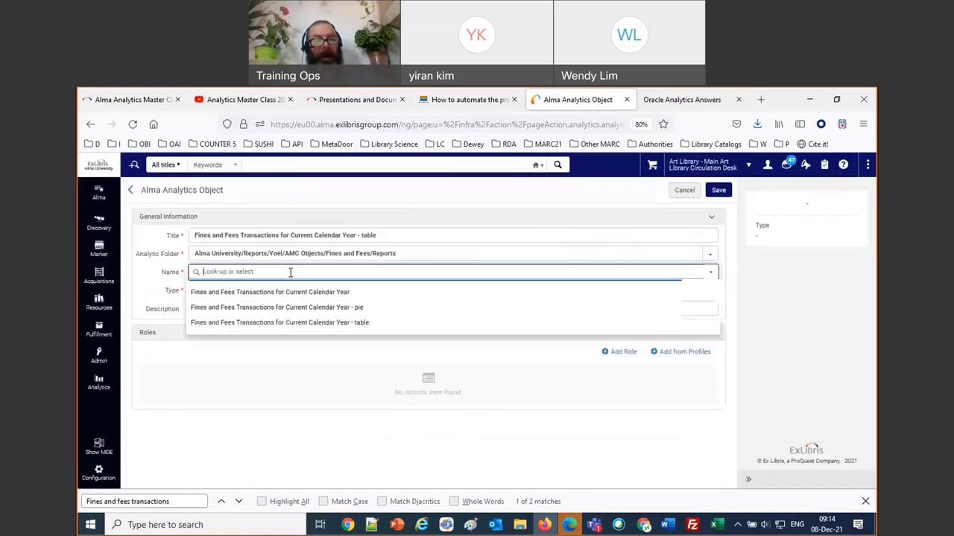
click(311, 323)
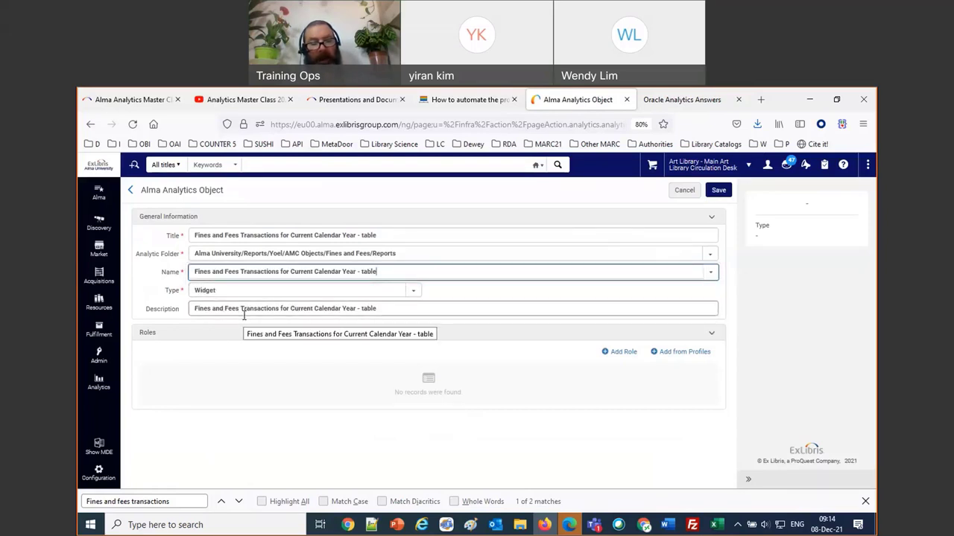
Grant all Fulfillment roles access and save the new Widget object.
click(617, 357)
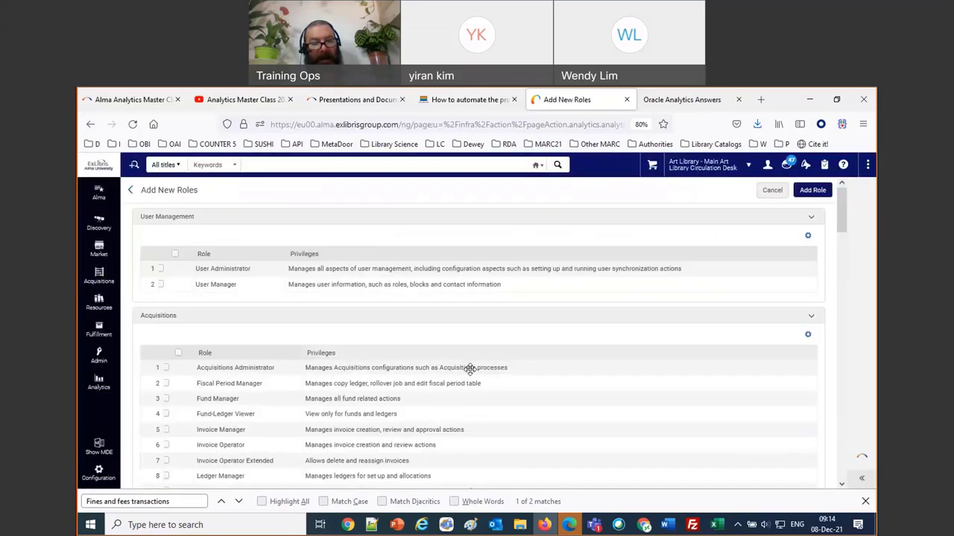
scroll(467, 371, down, 5)
scroll(464, 374, down, 10)
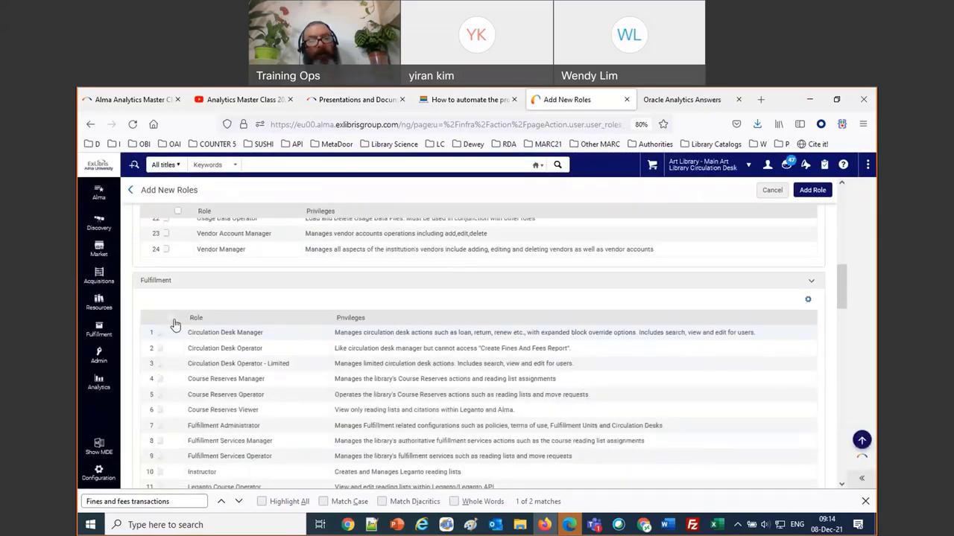
click(170, 318)
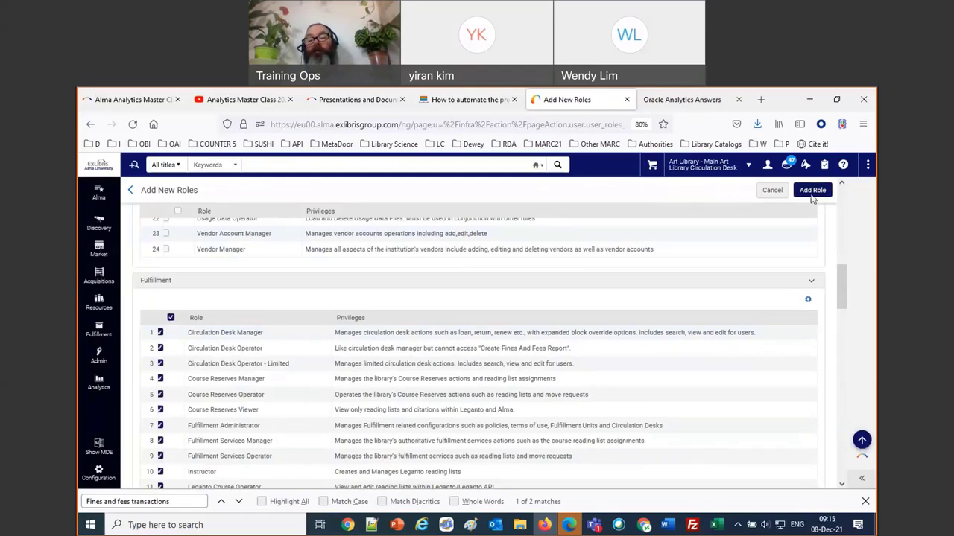
click(811, 192)
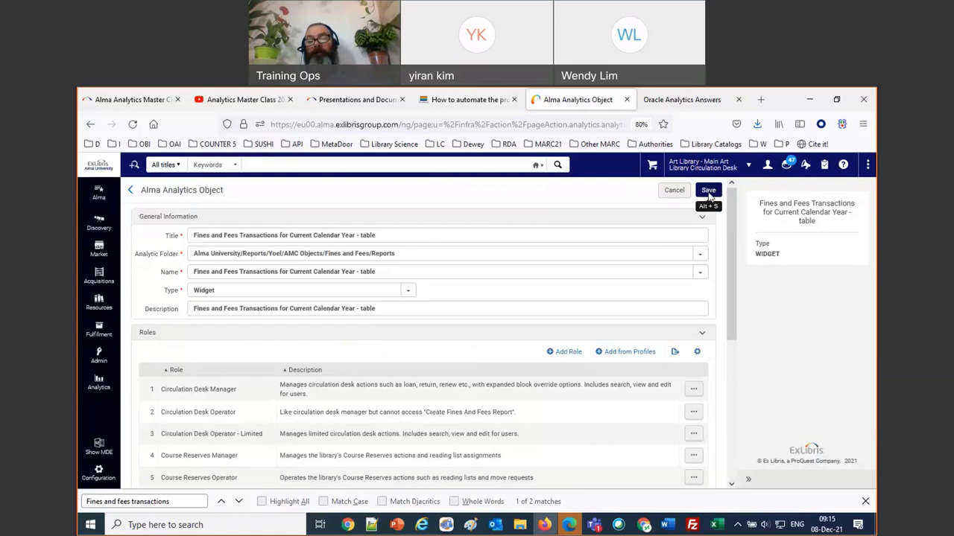
click(708, 192)
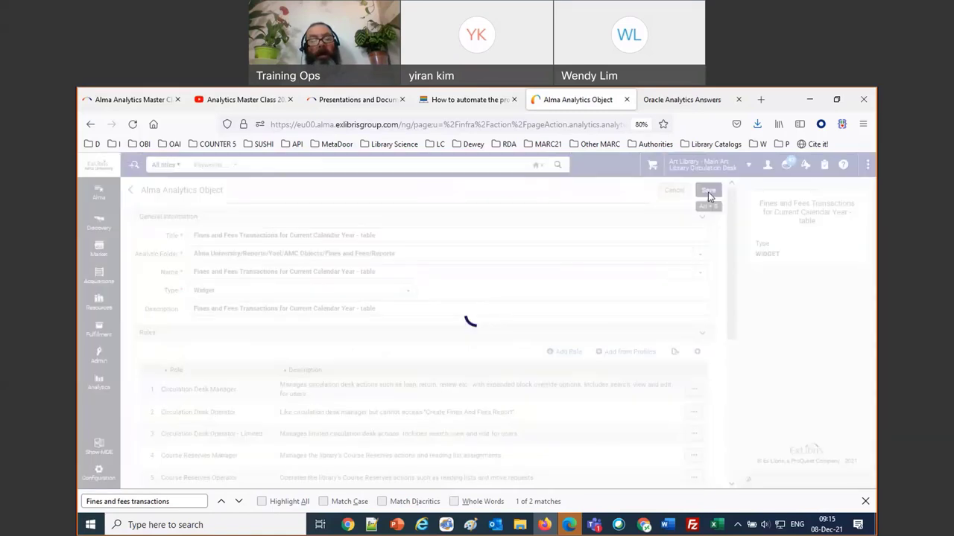
click(616, 217)
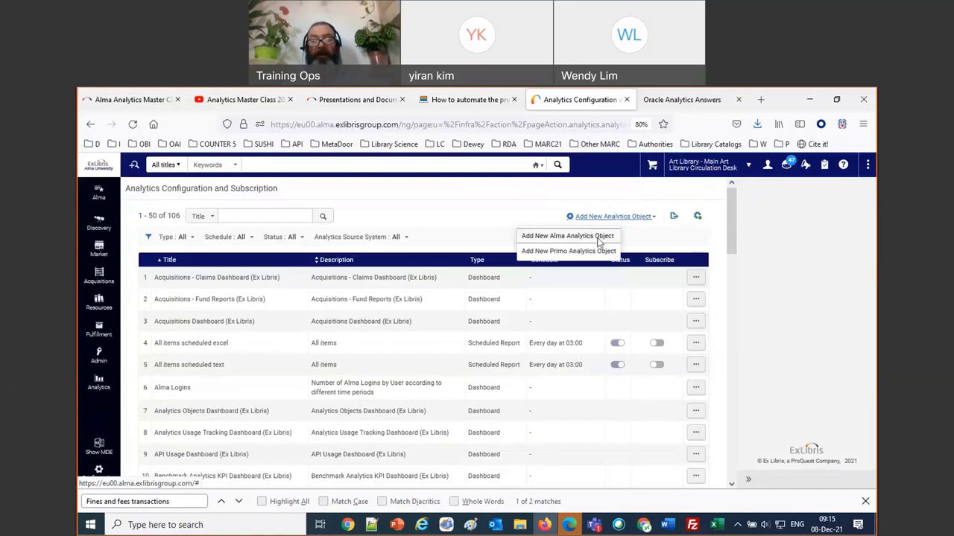
Start a new analytics object with the copied table title as Title and Description.
click(598, 236)
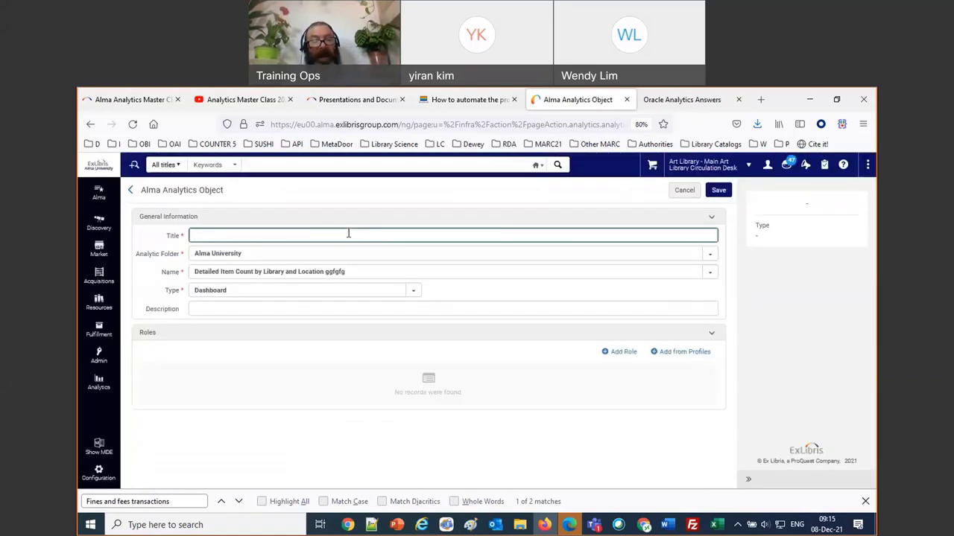
text(Fines and Fees Transactions for Current Calendar Year - table)
click(305, 309)
text(Fines and Fees Transactions for Current Calendar Year - table)
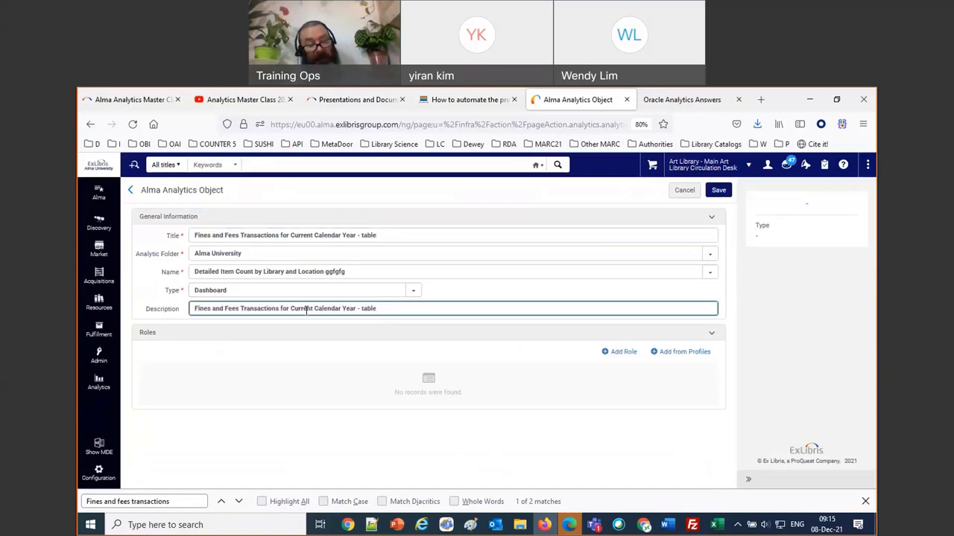
Select the Fines and Fees/Reports folder, the Calendar Year table analysis, and Type Report.
click(304, 254)
click(318, 273)
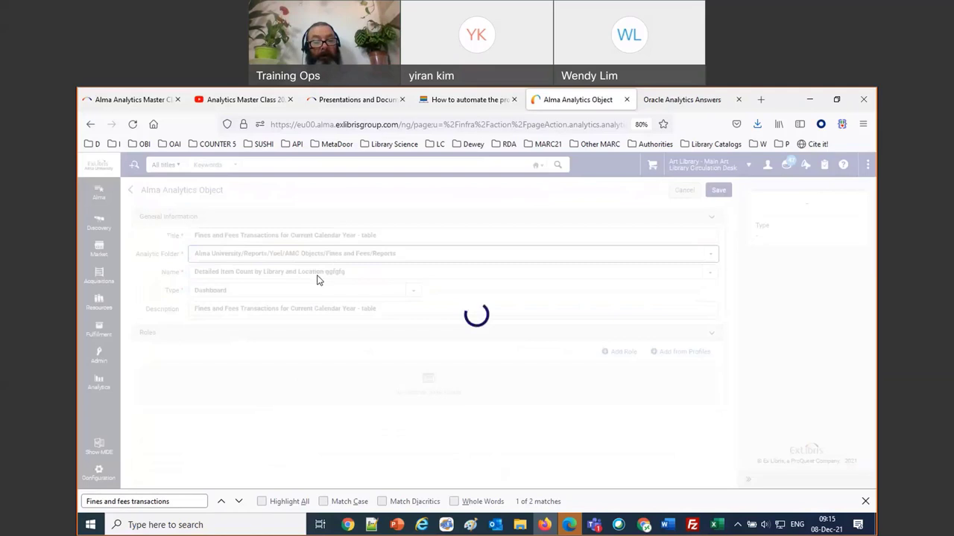
click(318, 273)
click(333, 323)
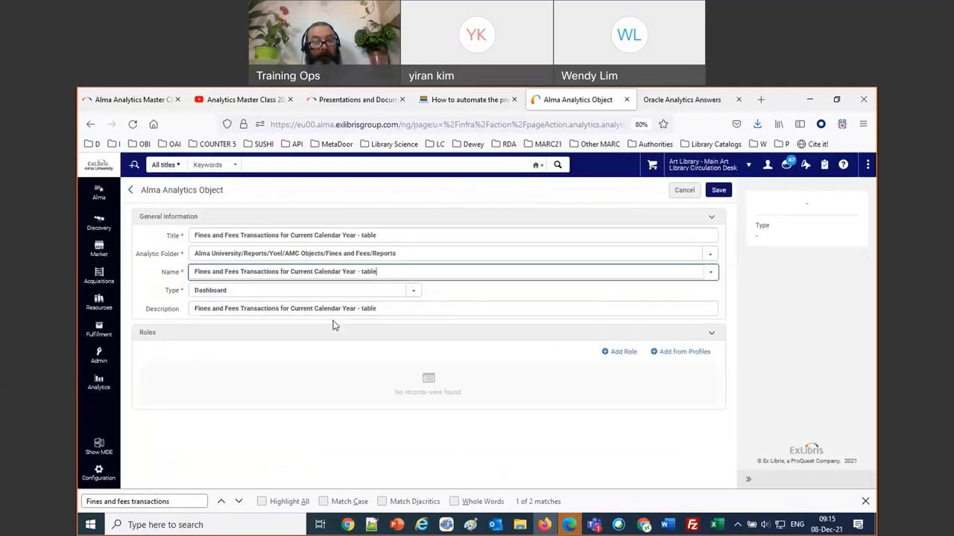
click(283, 292)
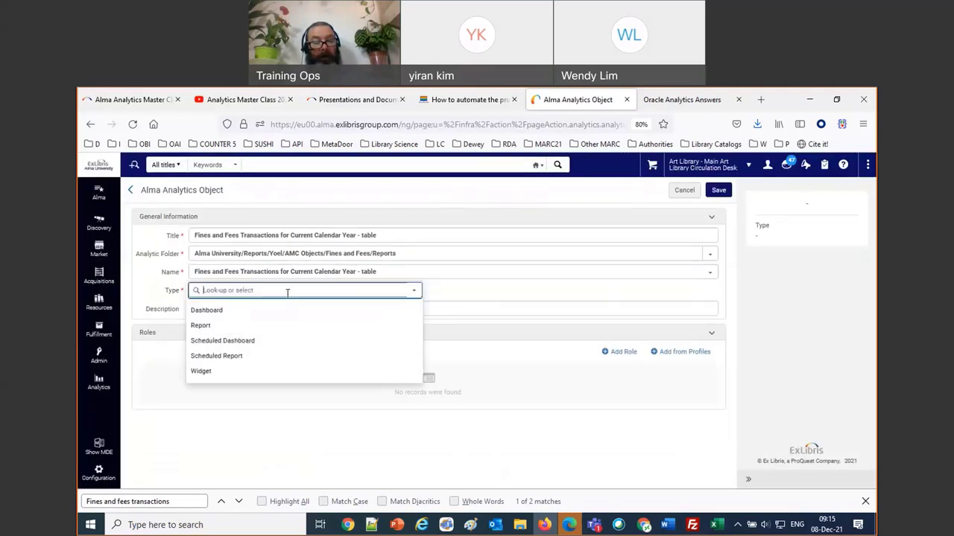
click(251, 326)
Grant all Fulfillment roles, save the Report object, and enter its title in the list search.
click(625, 354)
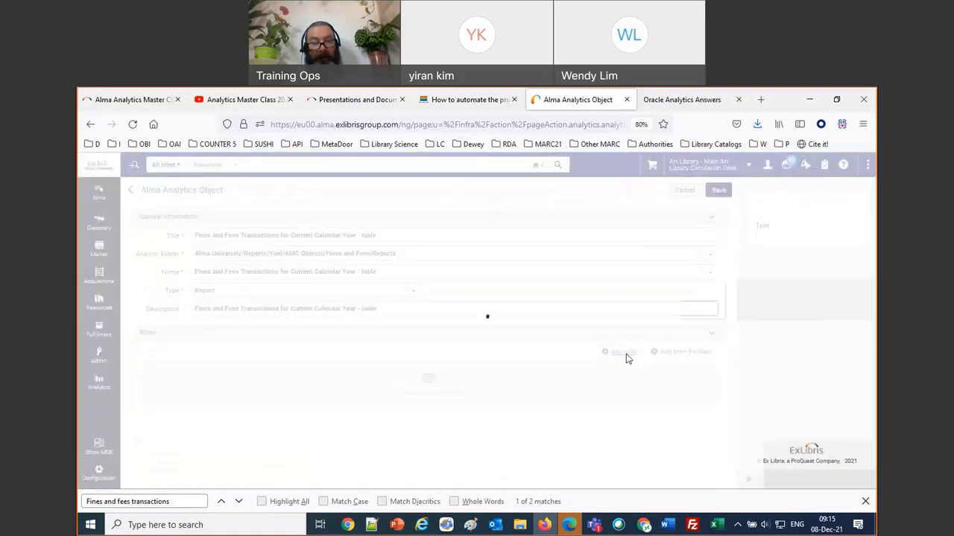
scroll(208, 362, down, 3)
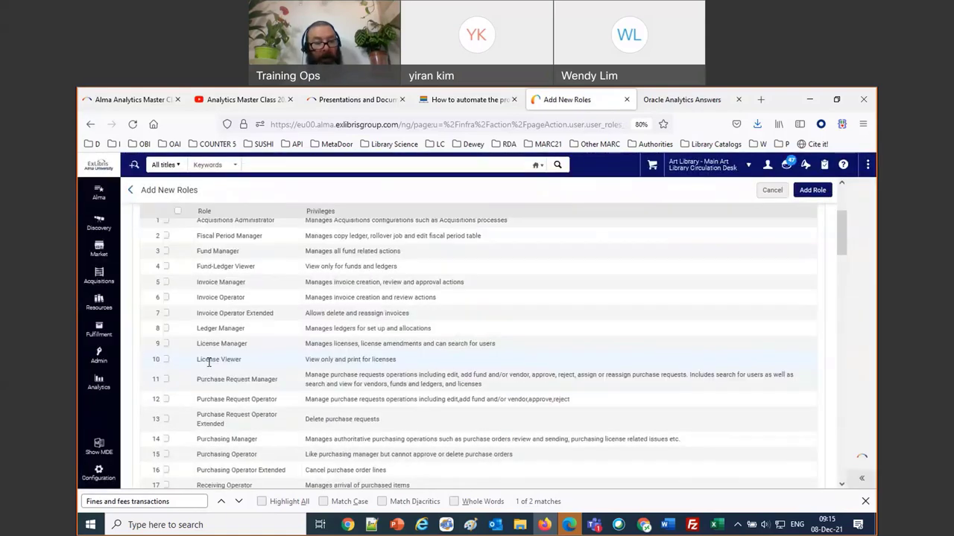
scroll(208, 362, down, 5)
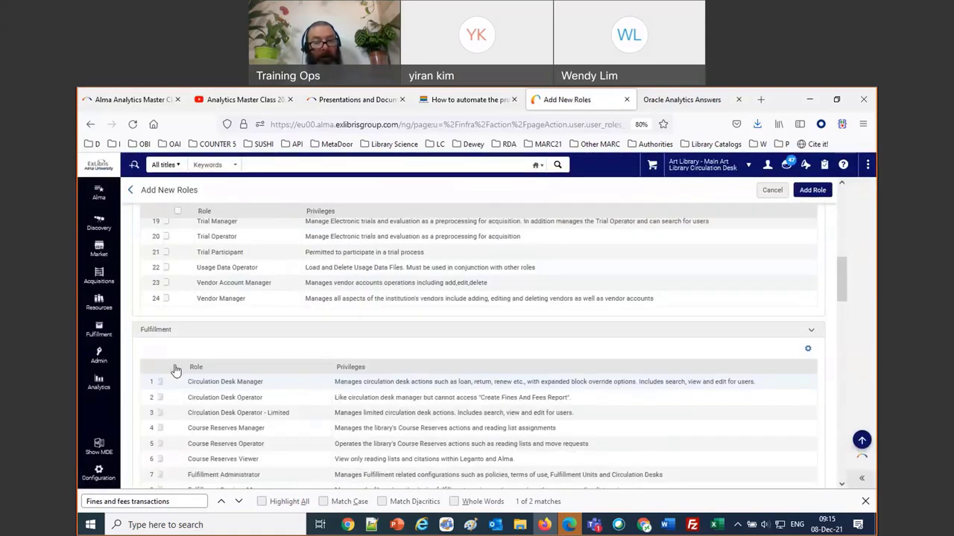
click(172, 367)
click(812, 191)
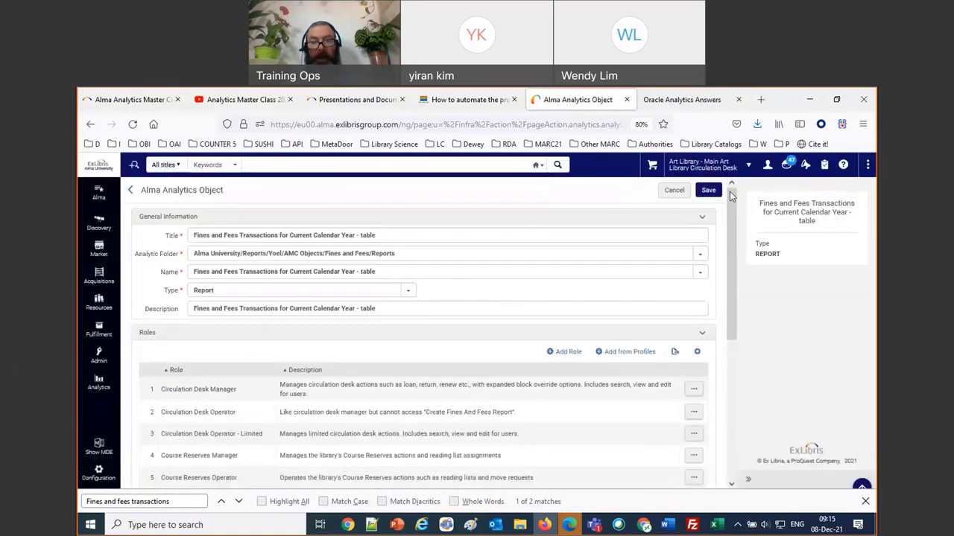
click(706, 190)
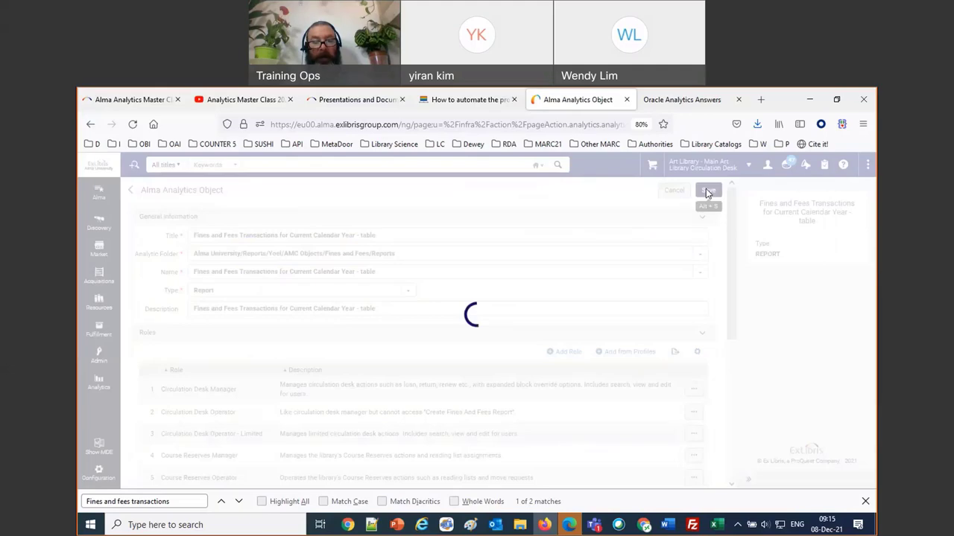
click(242, 216)
text(Fines and Fees Transactions for Current Calendar Year - table)
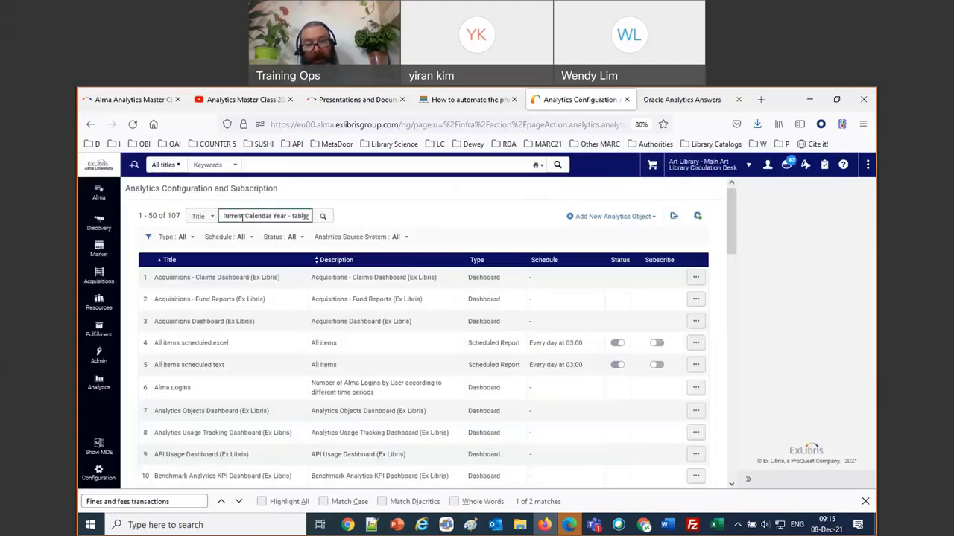
Search the objects list by title, leaving one Widget row and one Report row.
key(Return)
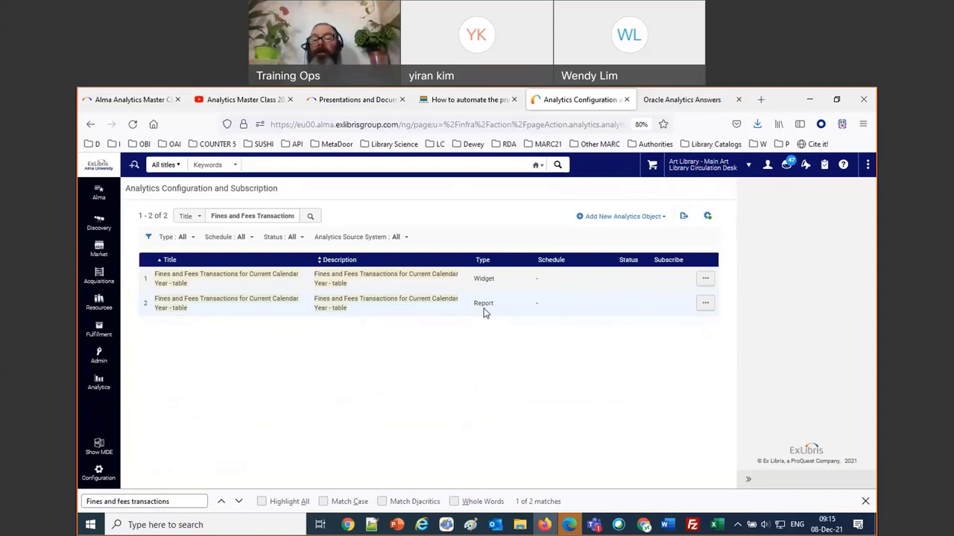
click(768, 165)
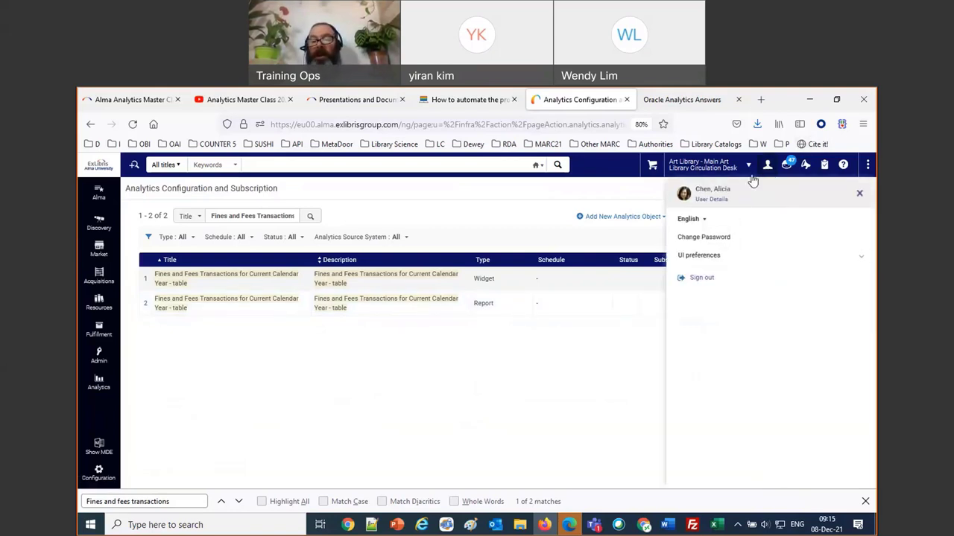
Sign out of Alma and log back in using the saved login bookmarklet.
click(702, 278)
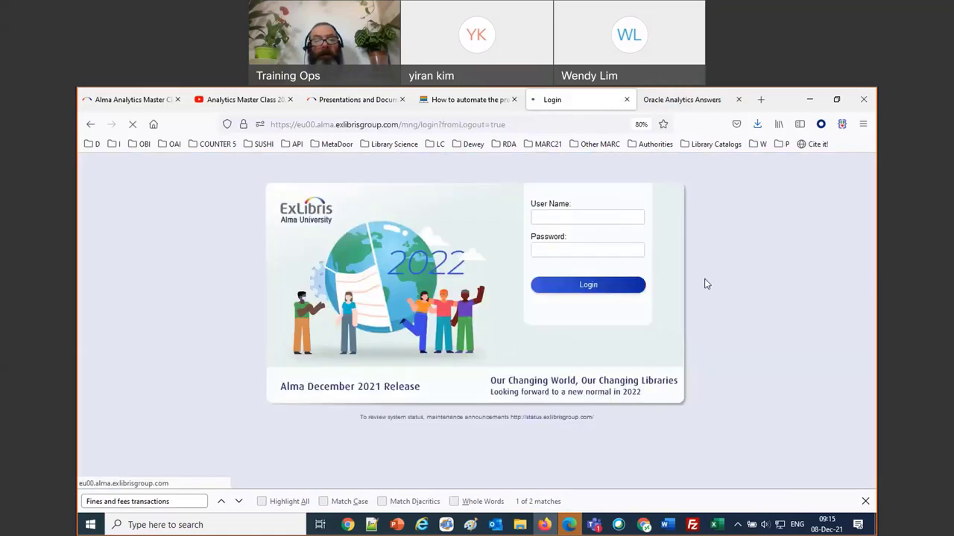
click(114, 144)
click(129, 162)
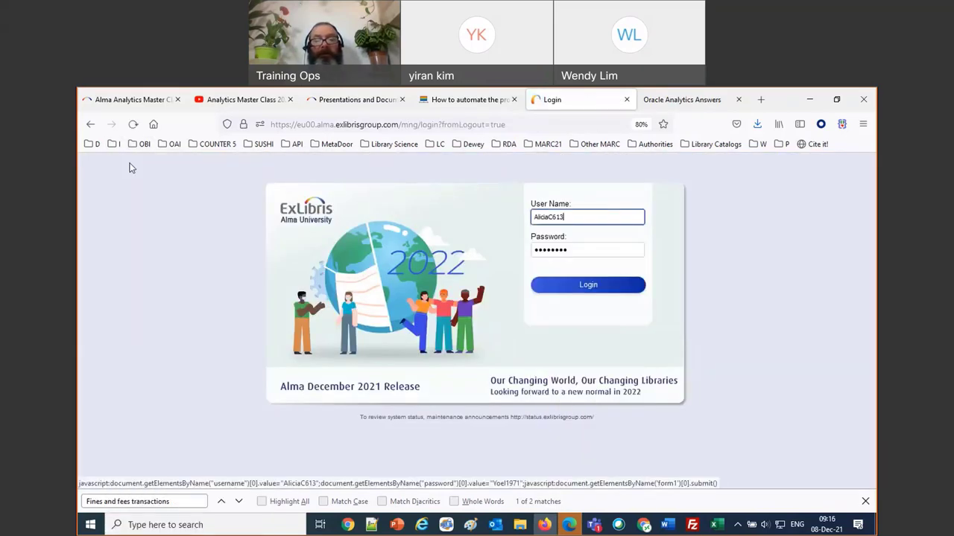
click(589, 285)
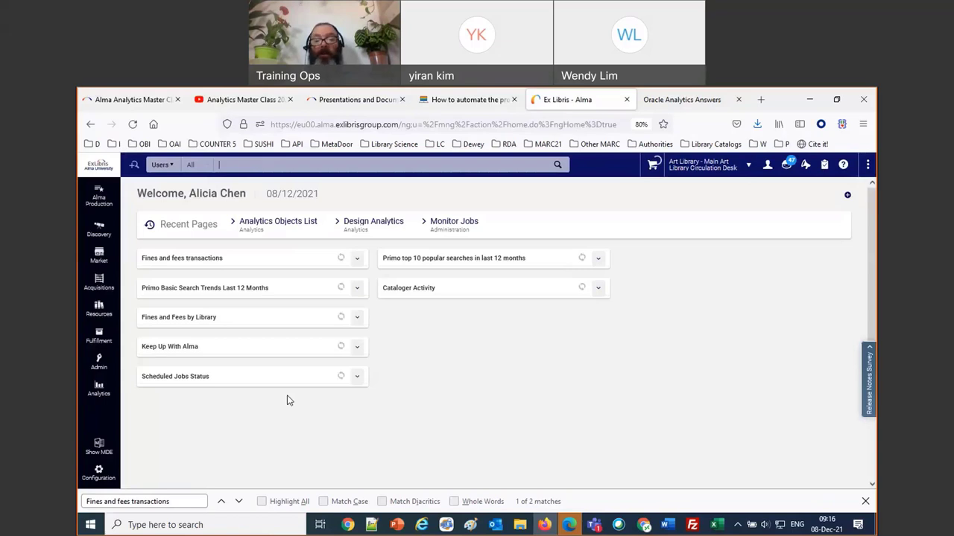
Enable the Fines and Fees Transactions for Current Calendar Year - table widget in Manage Widgets.
click(847, 196)
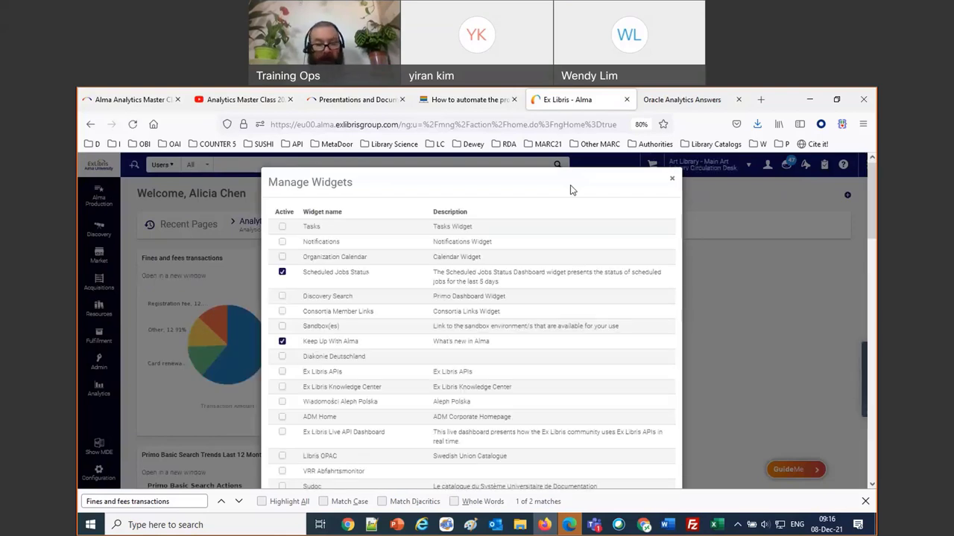
key(ctrl+f)
text(Fines and Fees Transactions for Current Calendar Year - table)
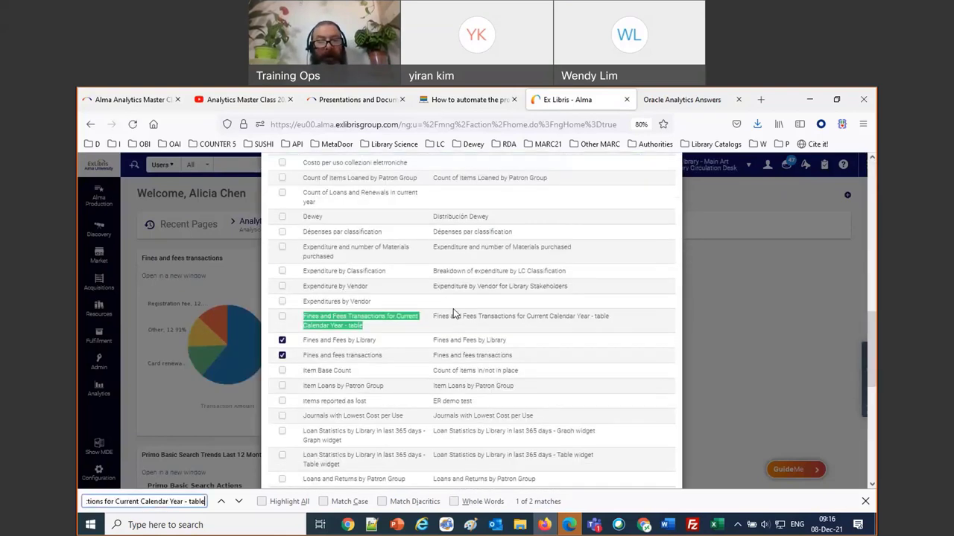
click(283, 318)
click(283, 318)
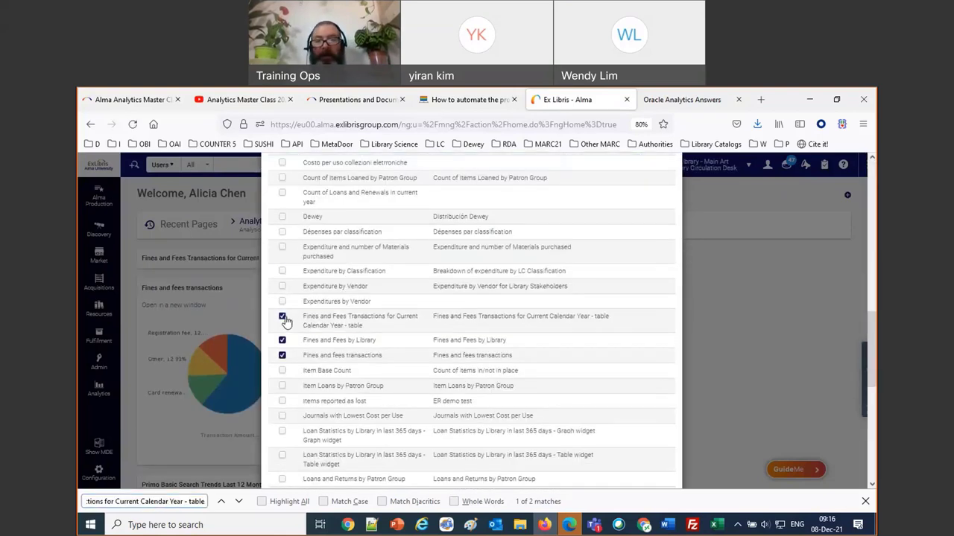
click(759, 249)
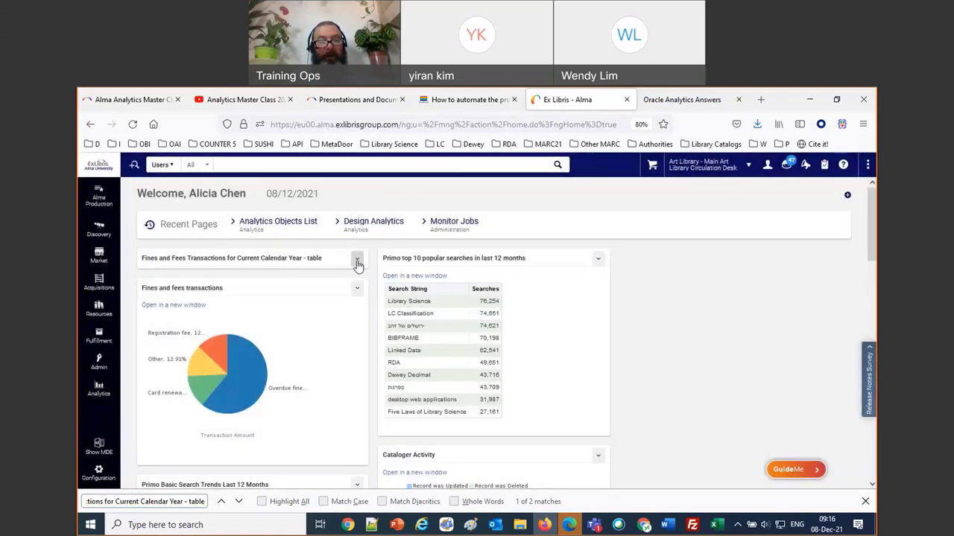
Expand the fines table widget, scroll through its rows, and open its report in a new tab.
click(357, 259)
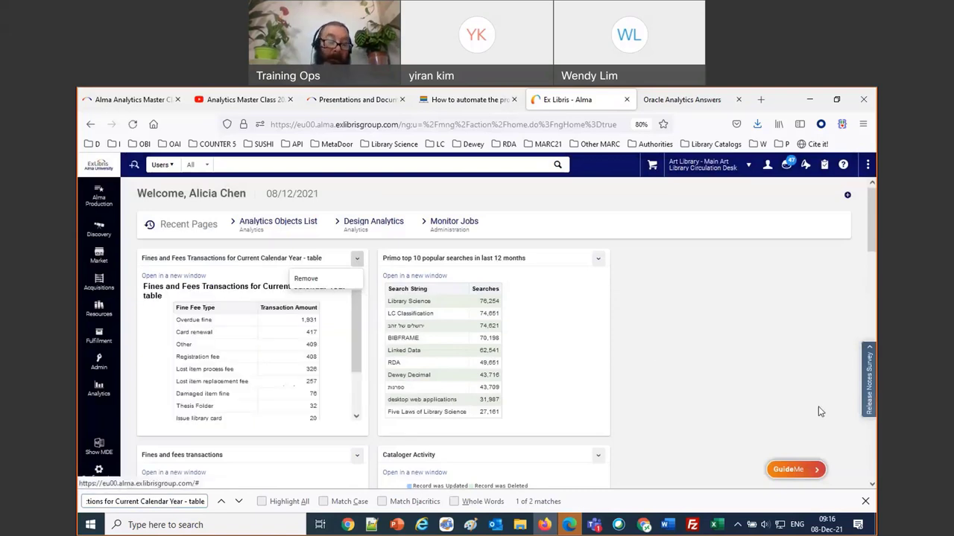
scroll(356, 358, down, 1)
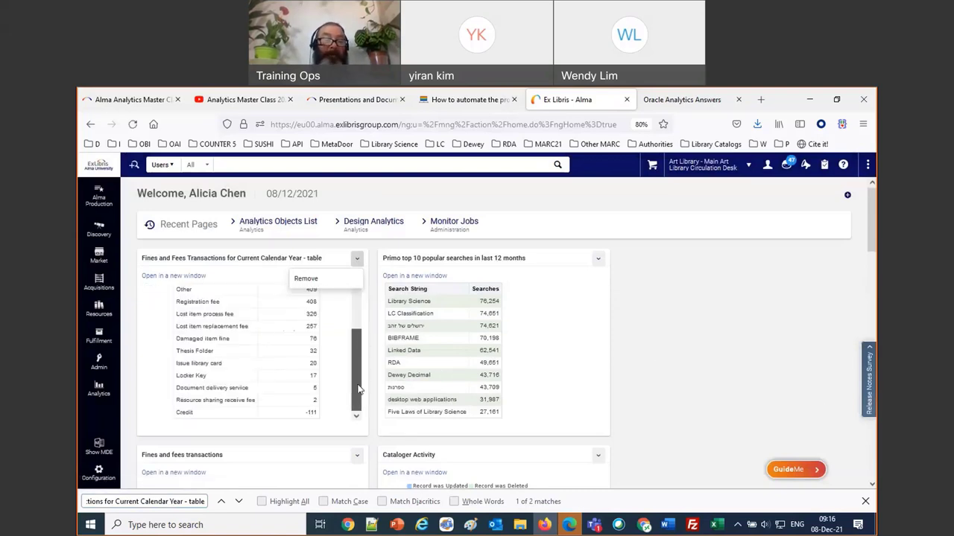
scroll(357, 365, up, 1)
scroll(354, 364, down, 2)
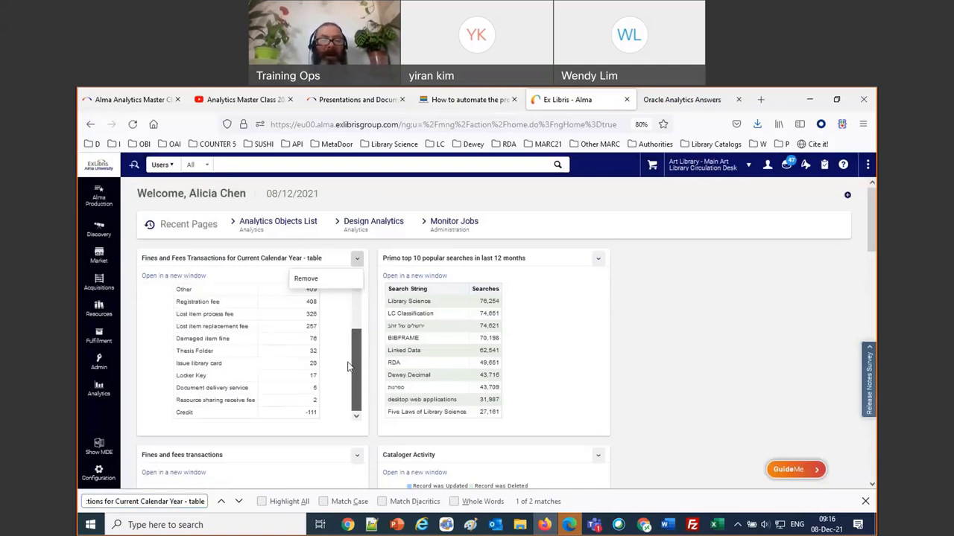
scroll(350, 362, up, 1)
scroll(347, 380, down, 1)
scroll(352, 315, up, 3)
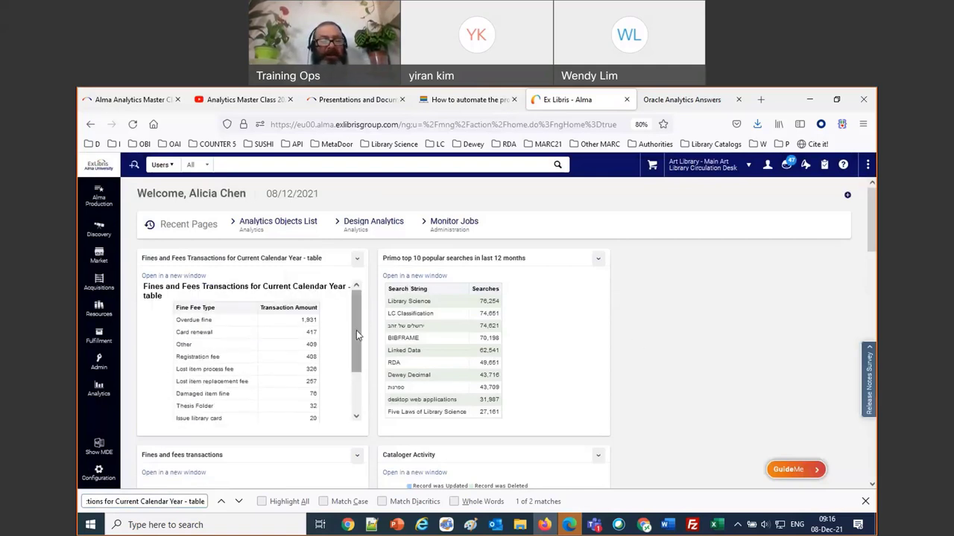
scroll(357, 330, down, 3)
scroll(358, 350, up, 3)
scroll(350, 335, down, 2)
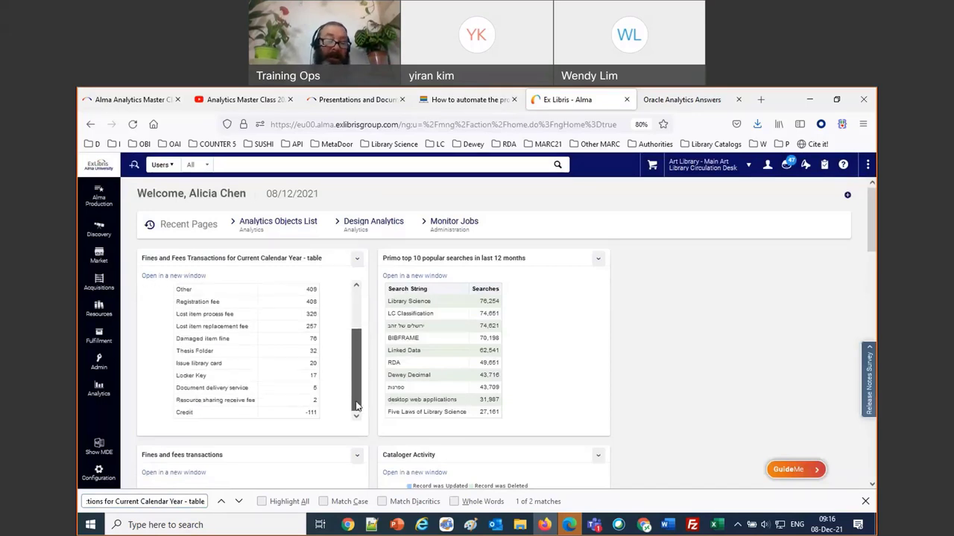
scroll(342, 320, up, 2)
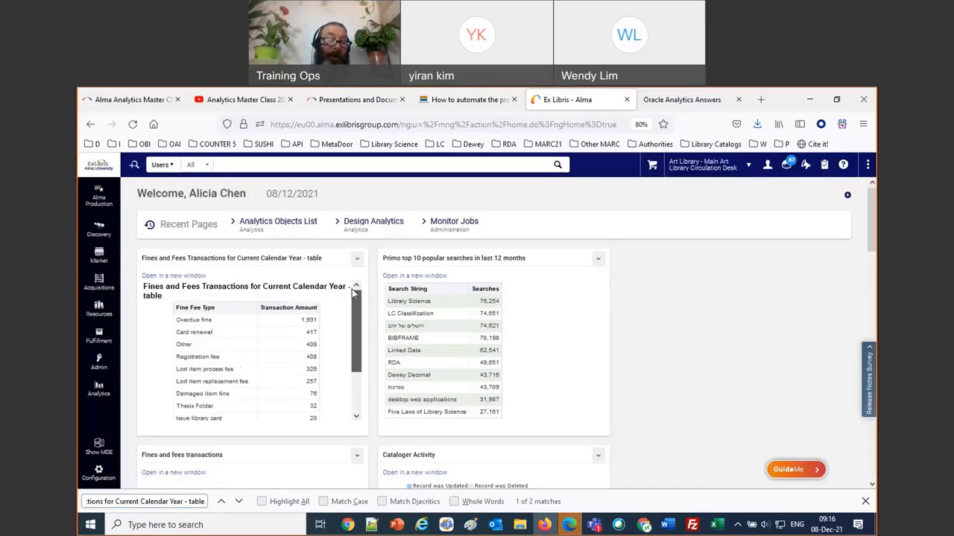
click(185, 277)
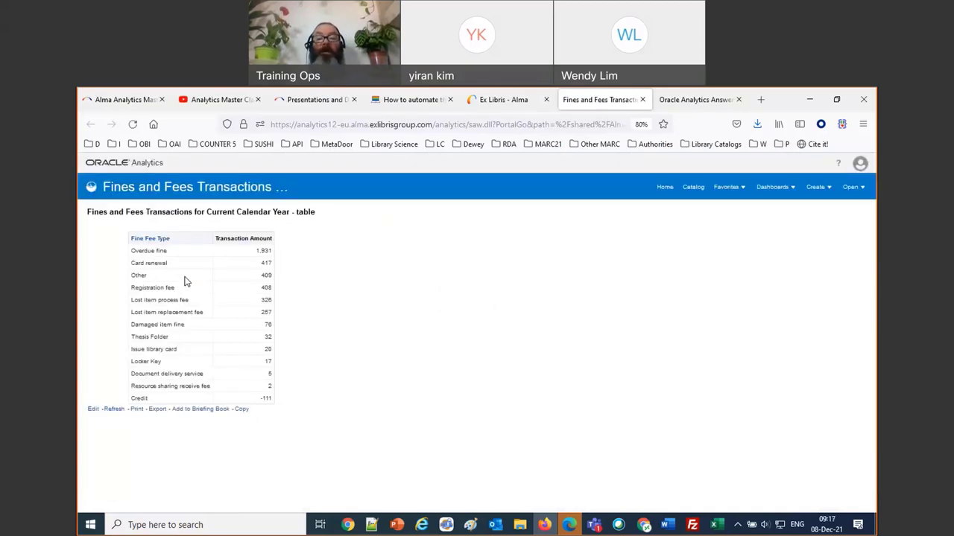
Back on the Alma tab, run the Fines and Fees Transactions - table report from the Analytics menu.
click(504, 101)
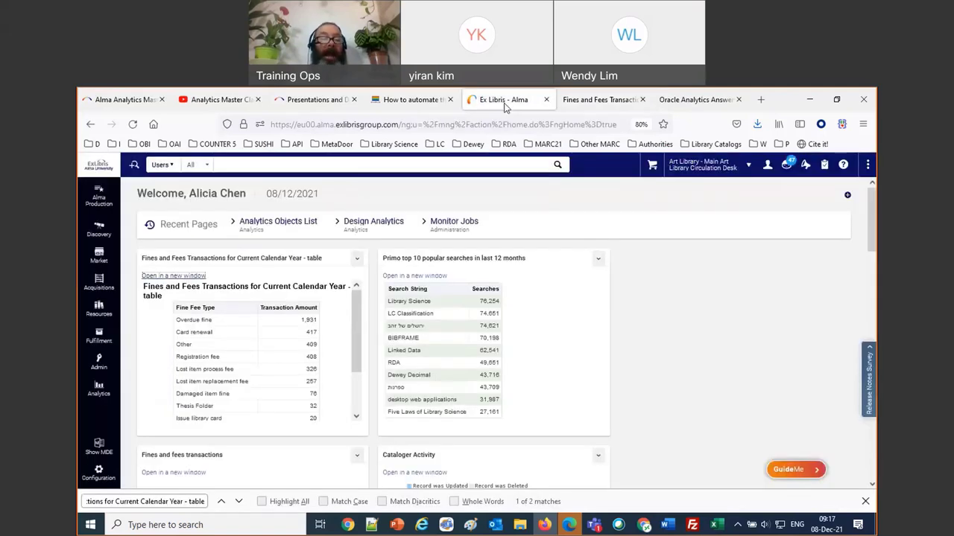
click(97, 396)
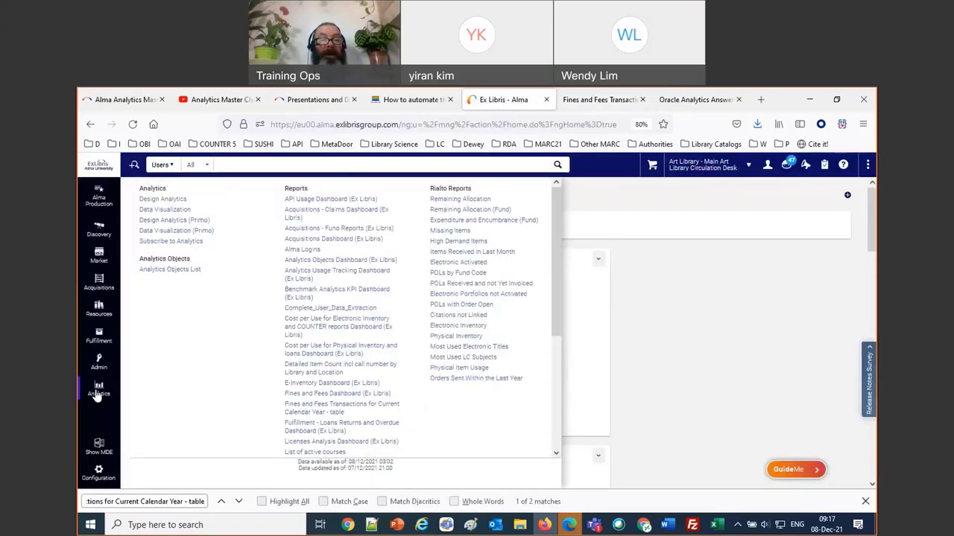
click(260, 362)
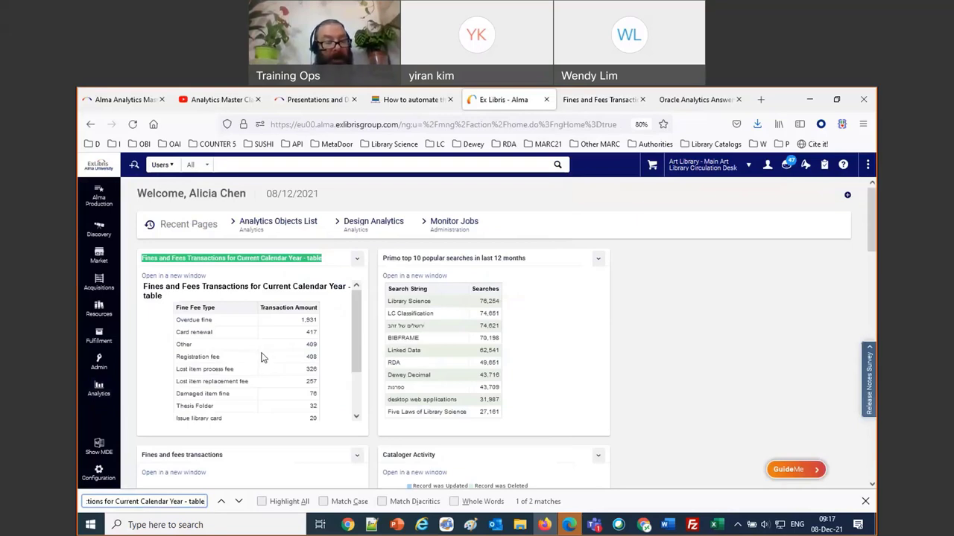
click(100, 392)
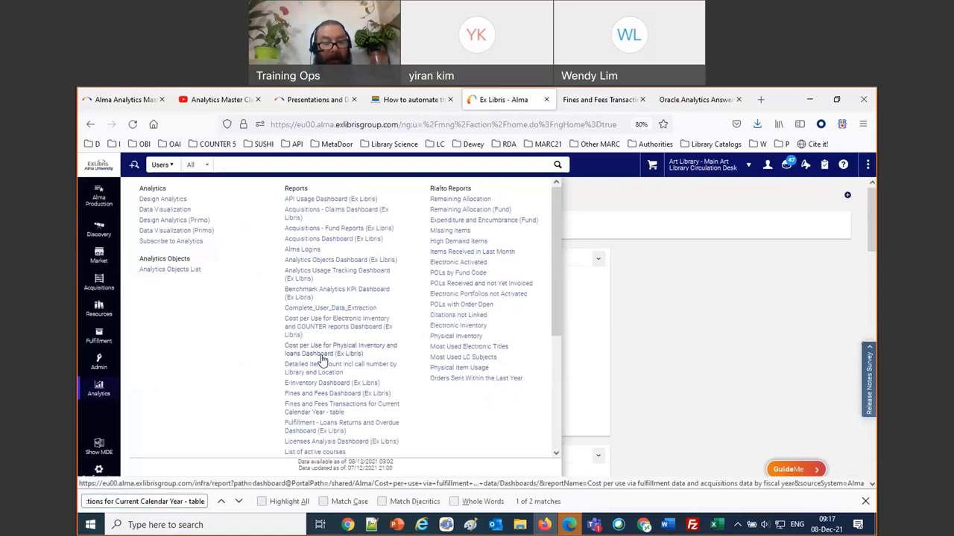
click(333, 409)
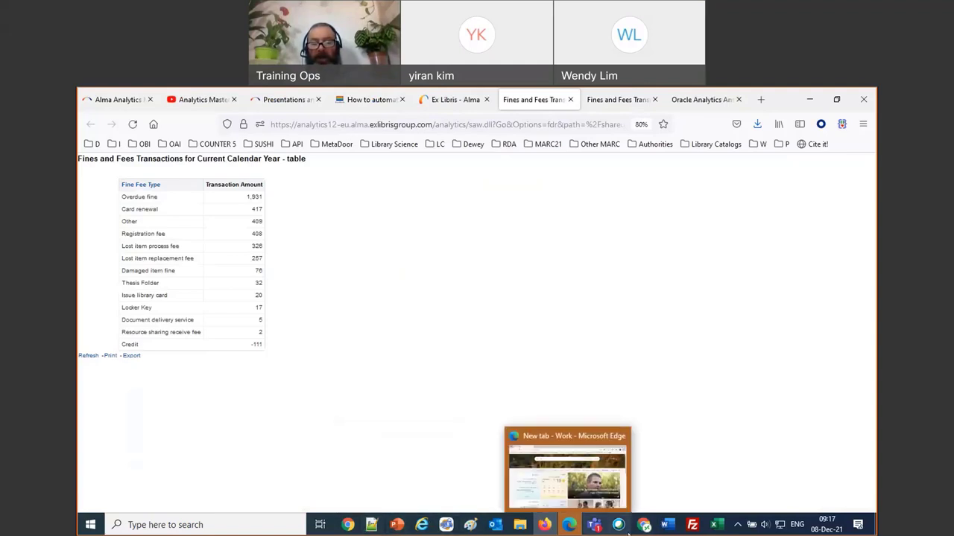
Open the Alma Analytics widget .pptx from Presentations and Documents - Analytics in PowerPoint.
click(545, 526)
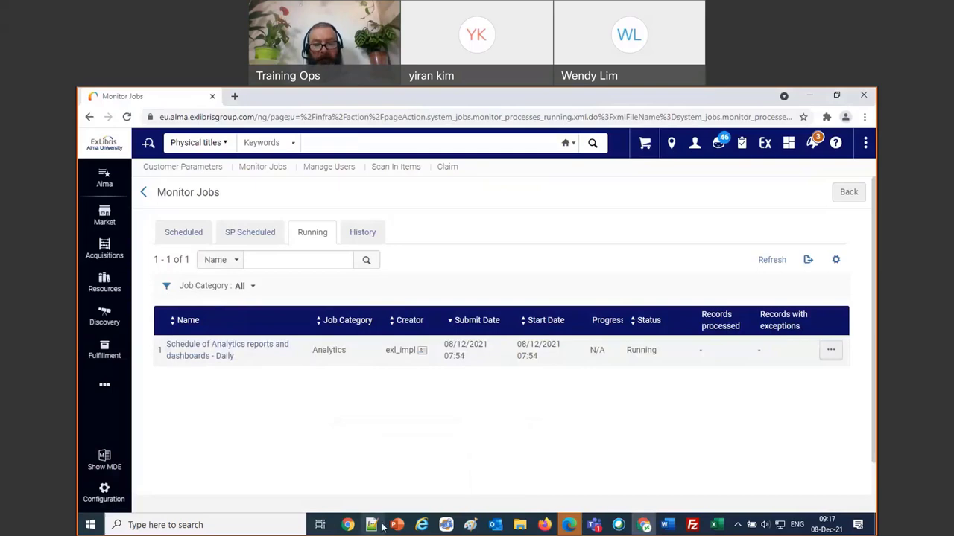
click(546, 526)
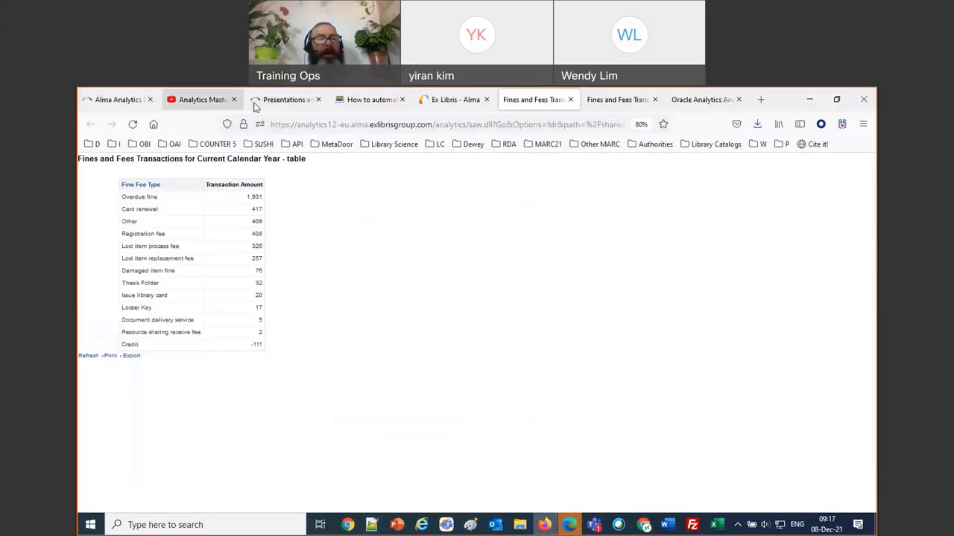
click(254, 104)
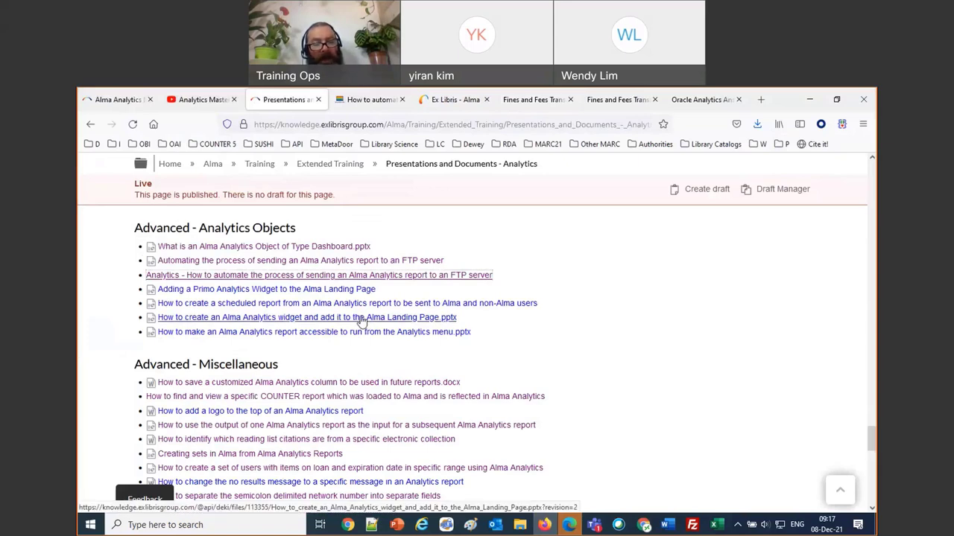
click(431, 319)
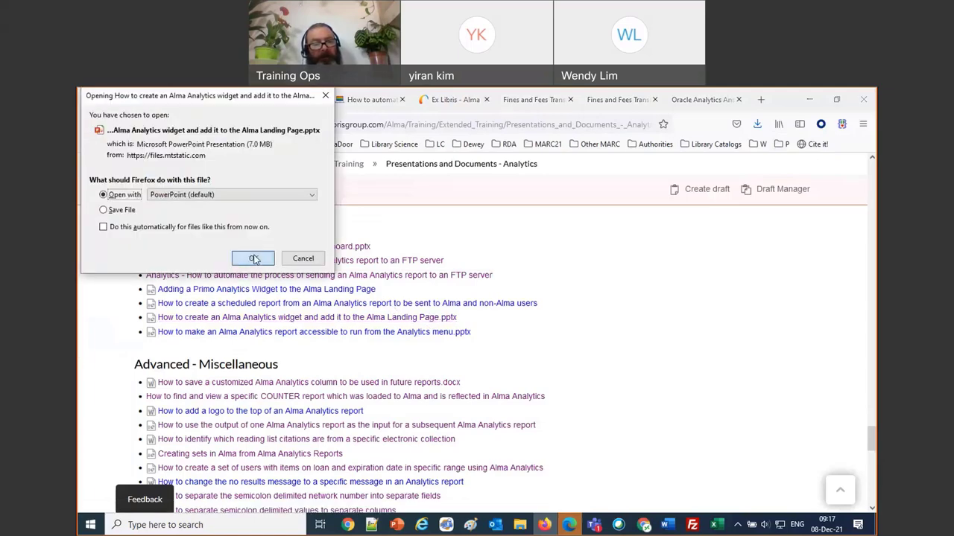
click(253, 259)
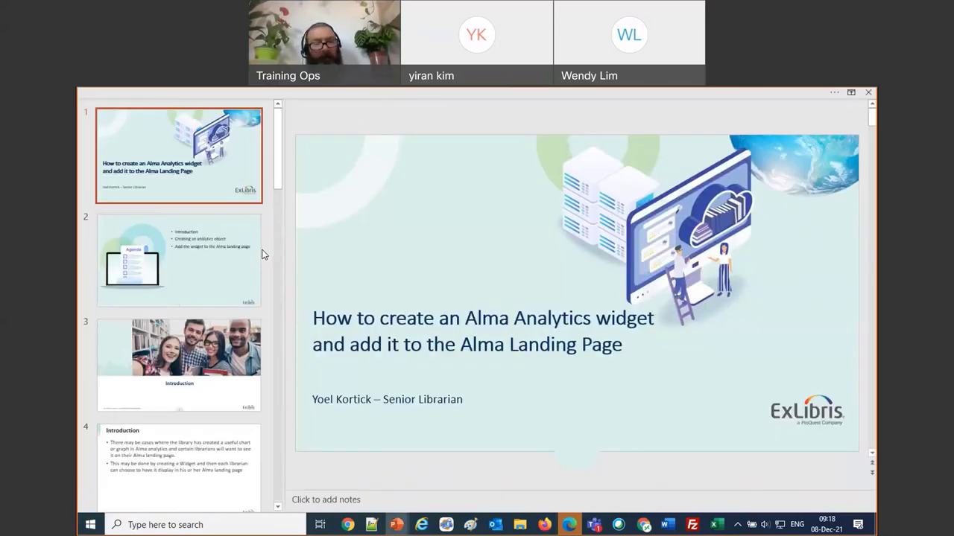
Go to the agenda slide, then advance to the Introduction slide with the example chart.
click(253, 254)
key(Down)
key(Down)
key(Down)
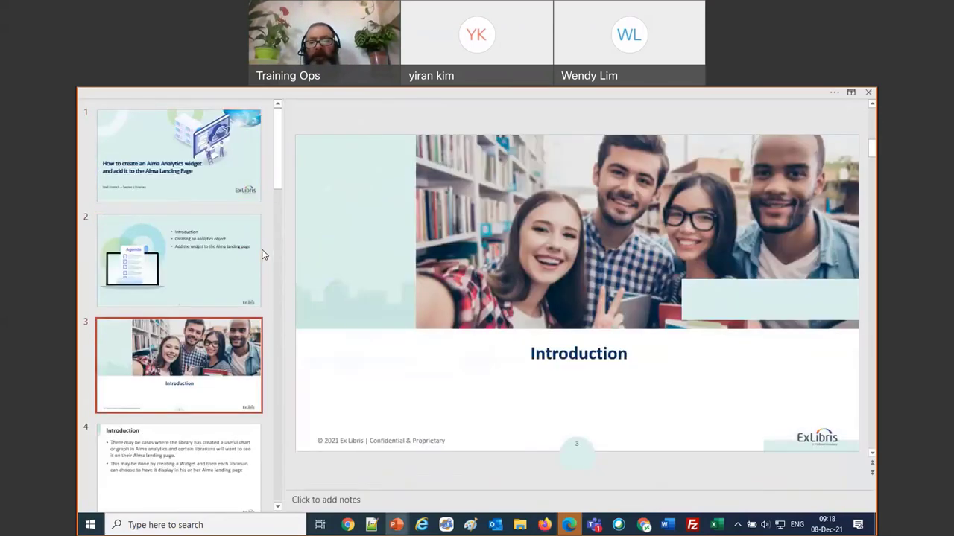